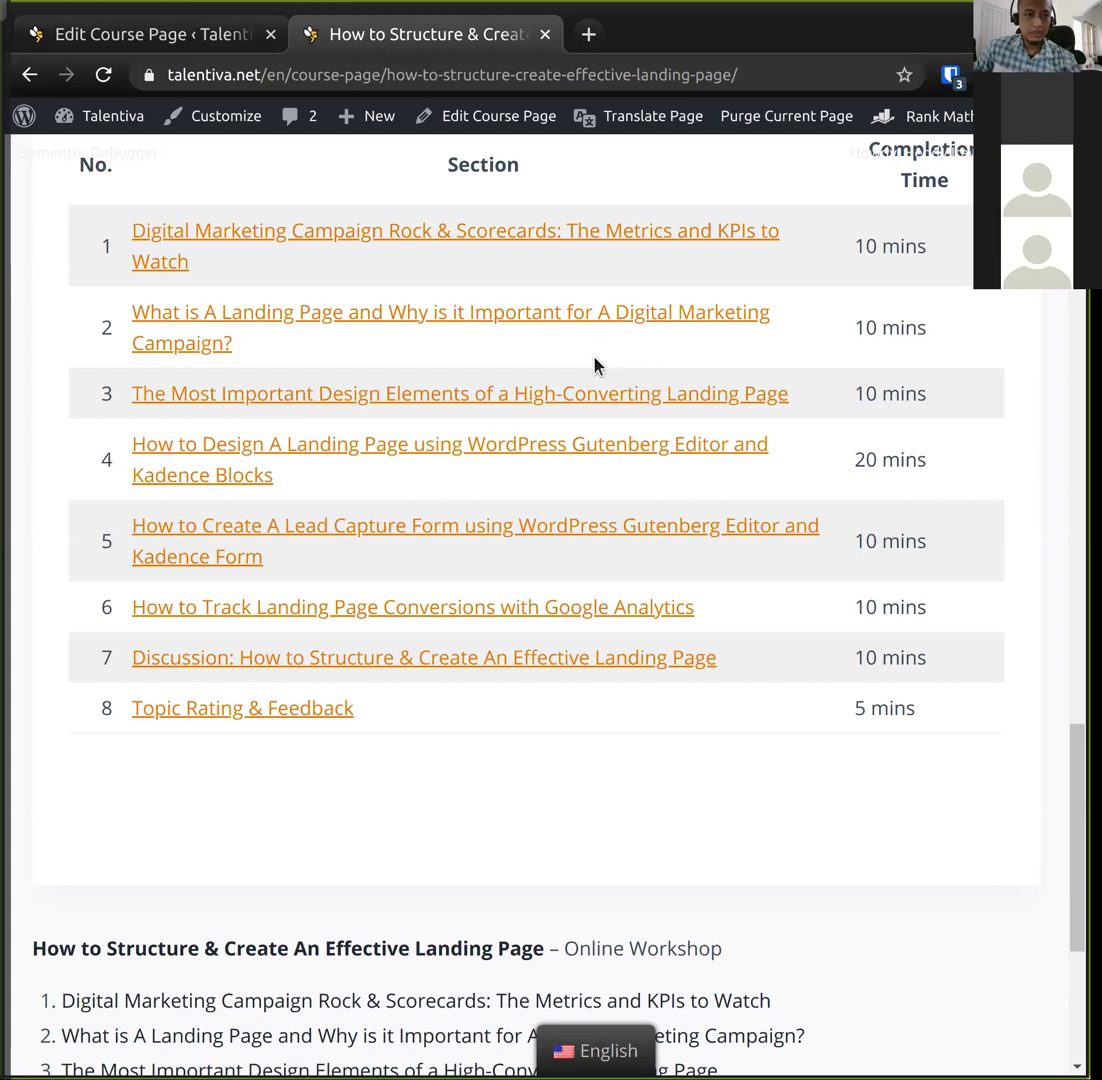
# Open the Course Pages admin list (edit.php?post_type=course_page) in a new tab from the editor.
pyautogui.click(193, 42)
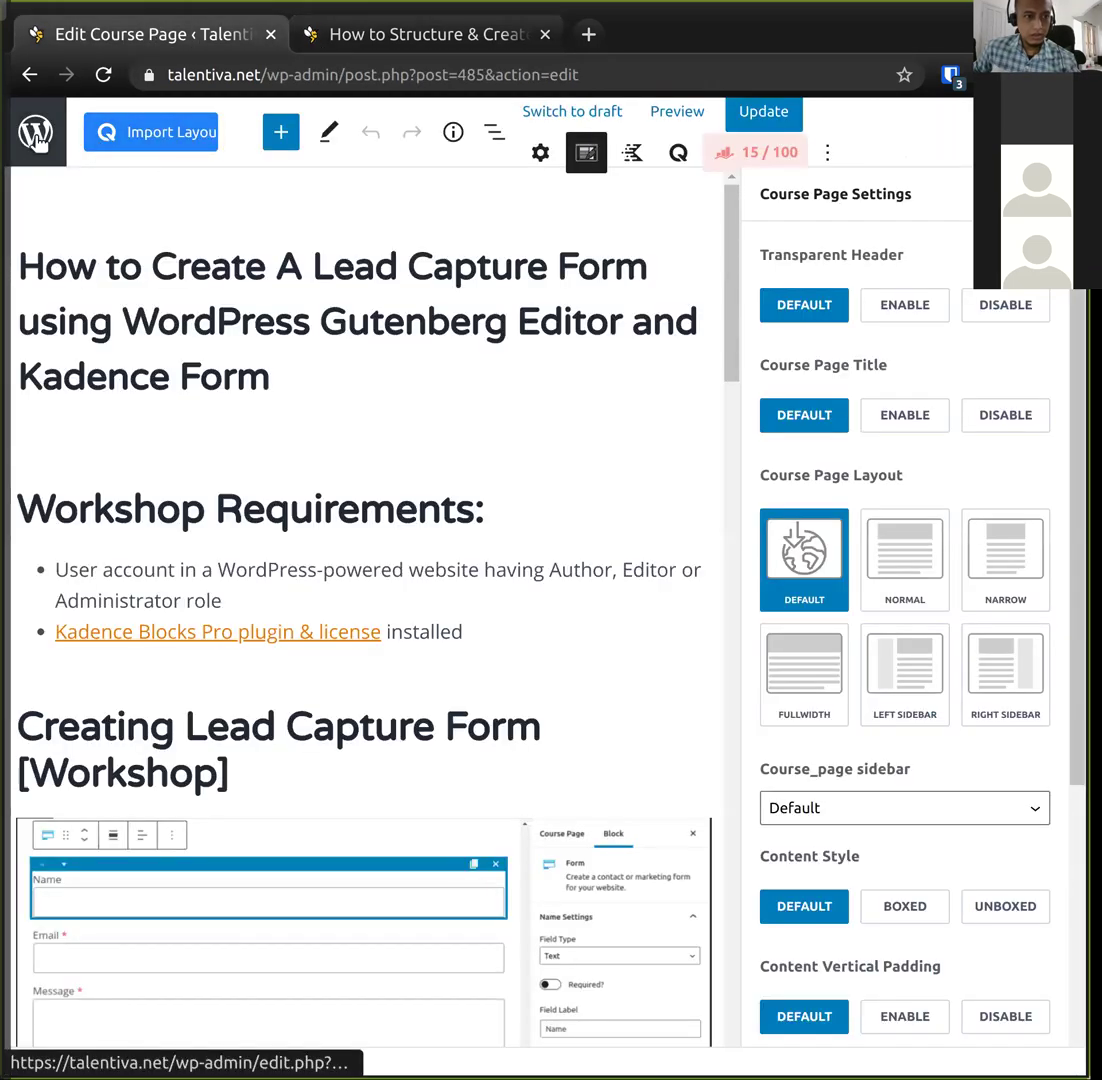
pyautogui.middleClick(35, 131)
pyautogui.click(453, 42)
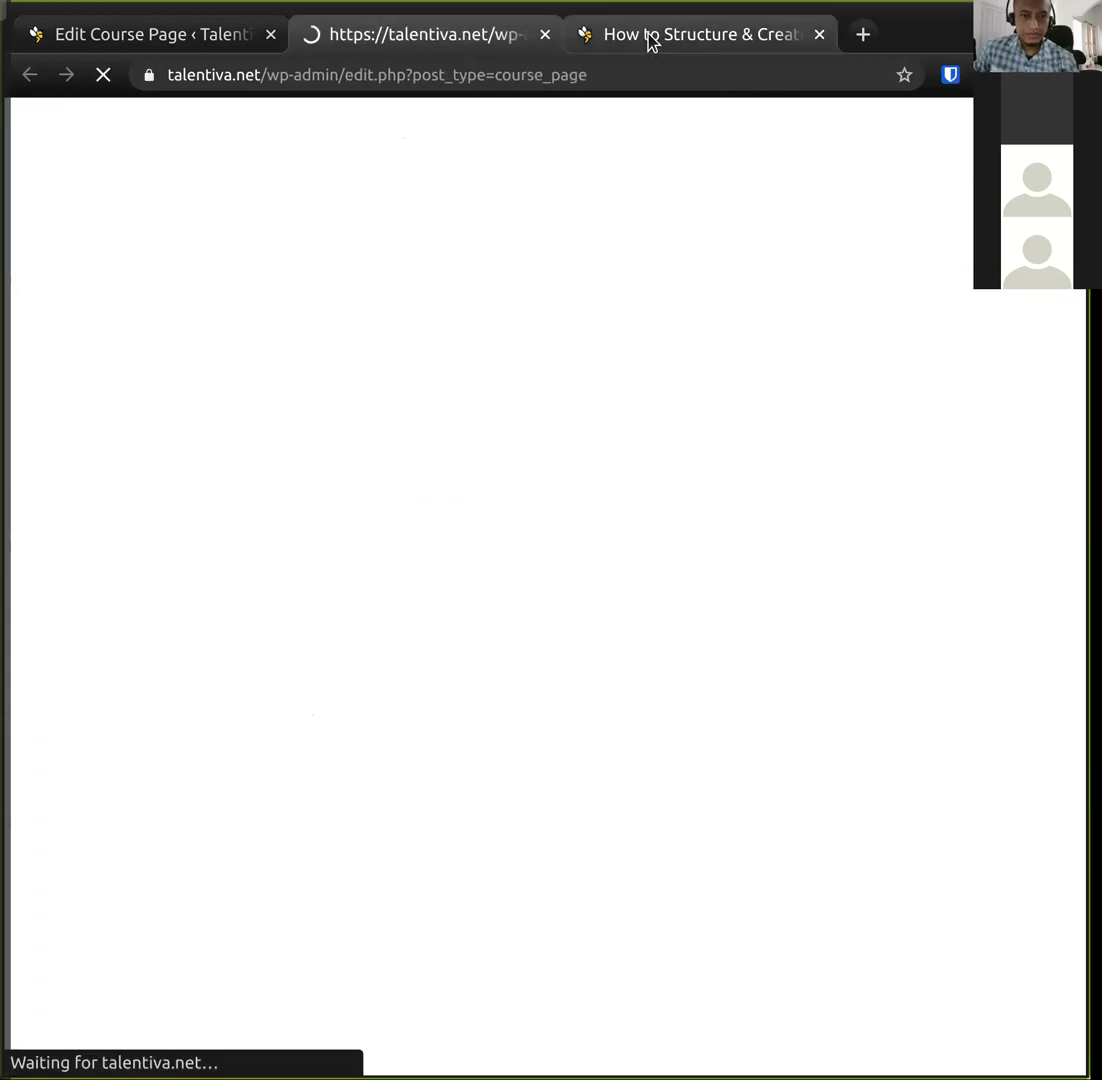
# Make the browser window shorter and switch to the Course Pages admin list tab.
pyautogui.click(648, 40)
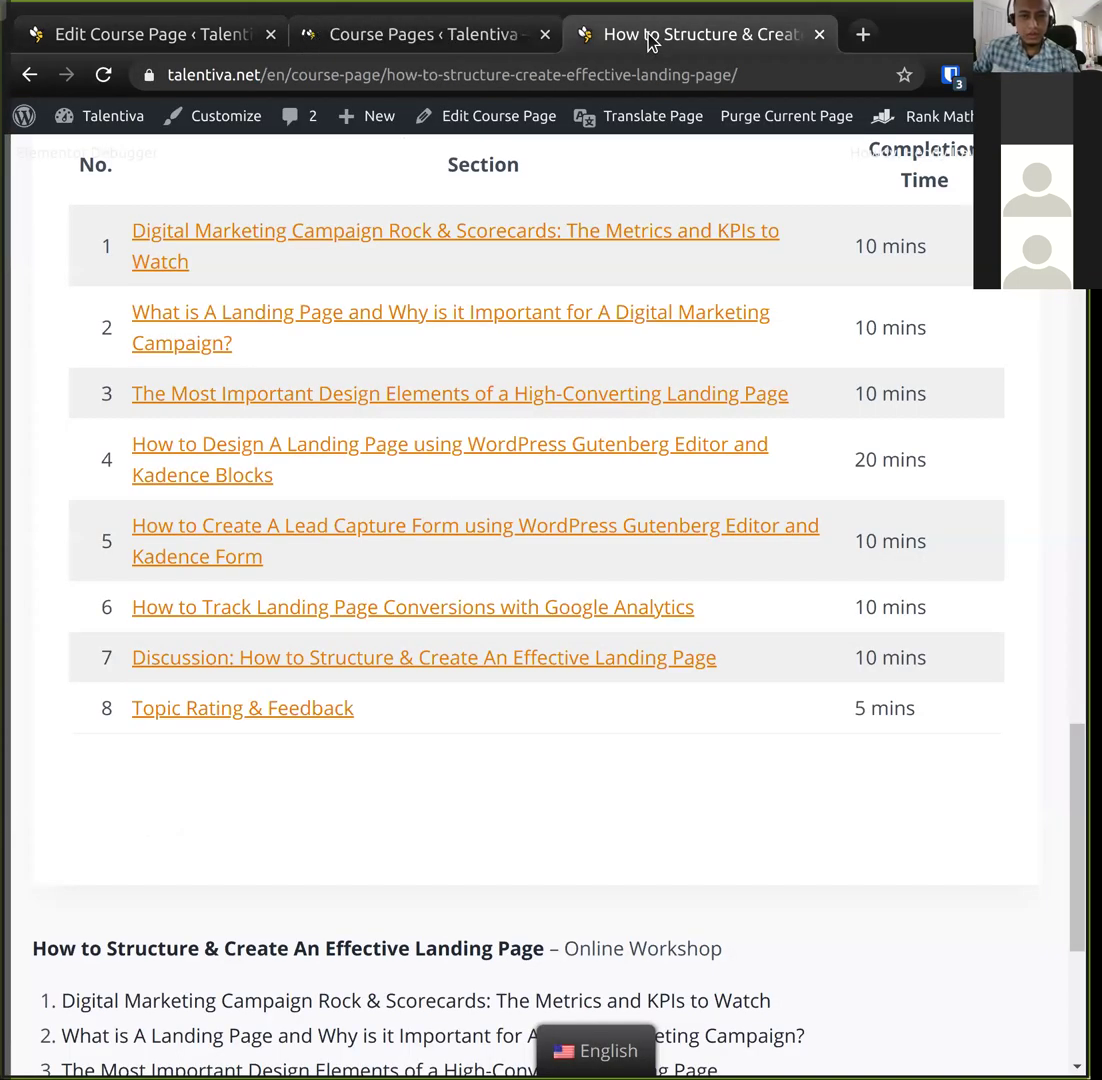
pyautogui.moveTo(642, 122)
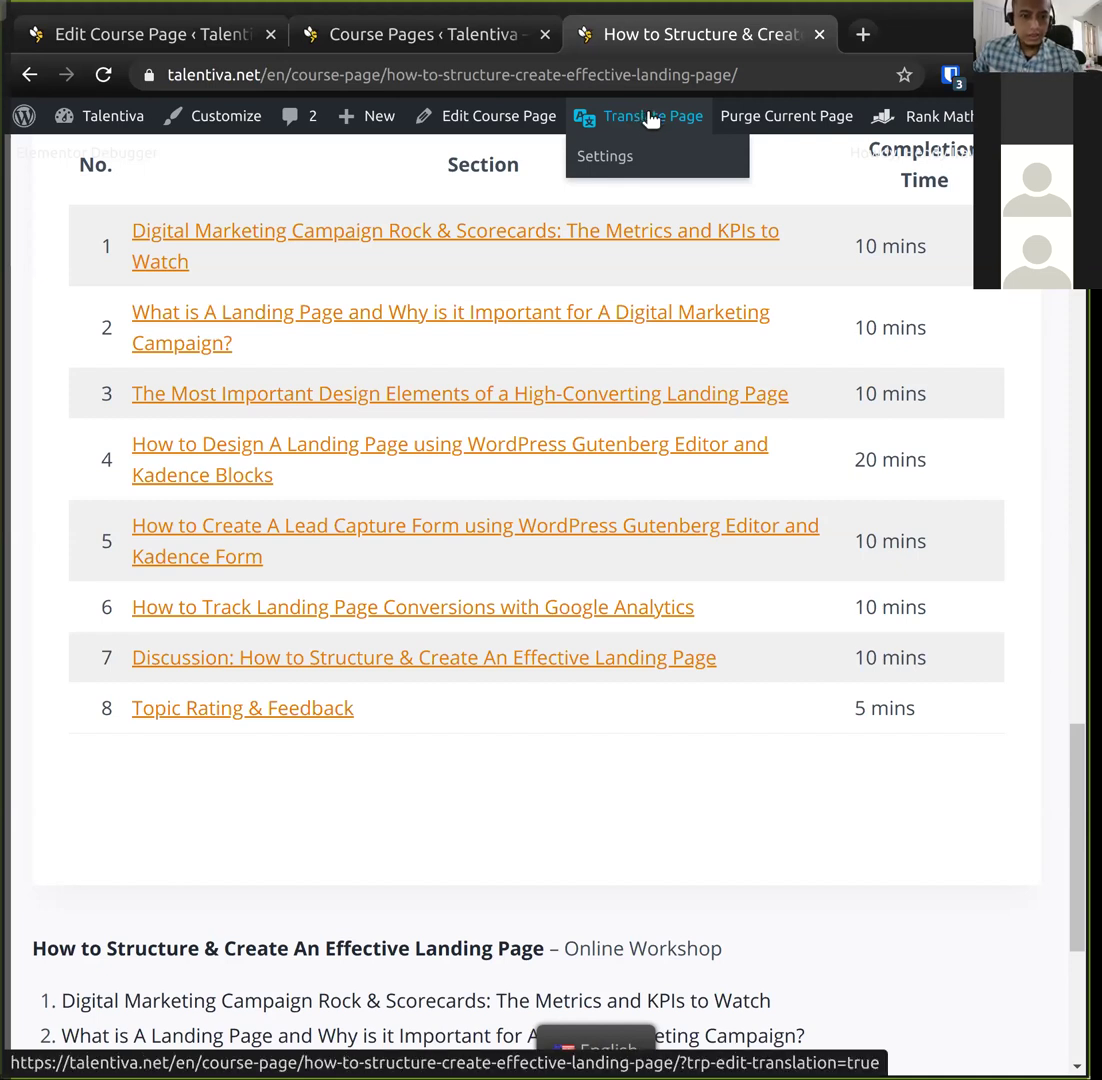
pyautogui.moveTo(702, 1077); pyautogui.dragTo(730, 736)
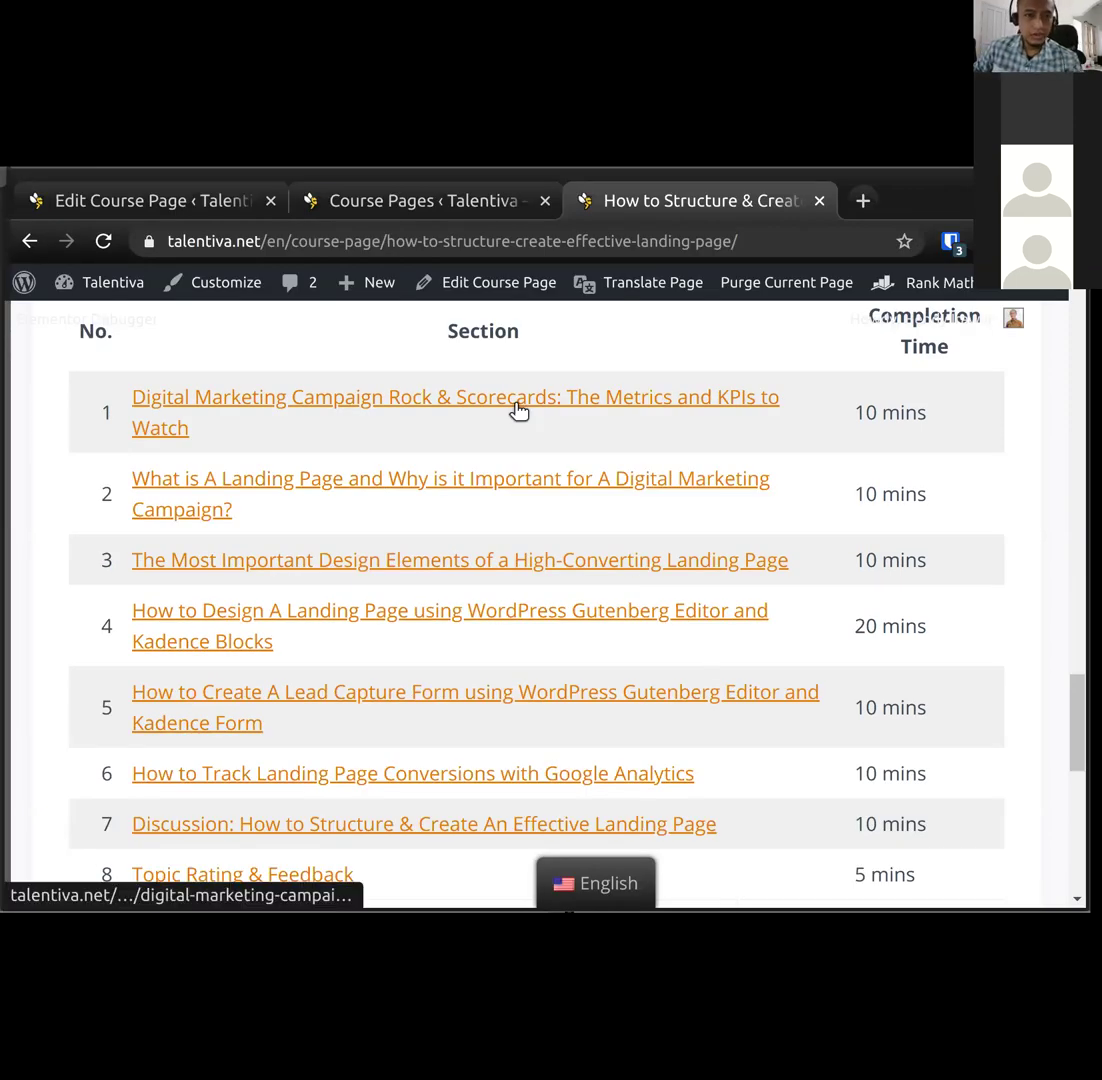
pyautogui.click(370, 203)
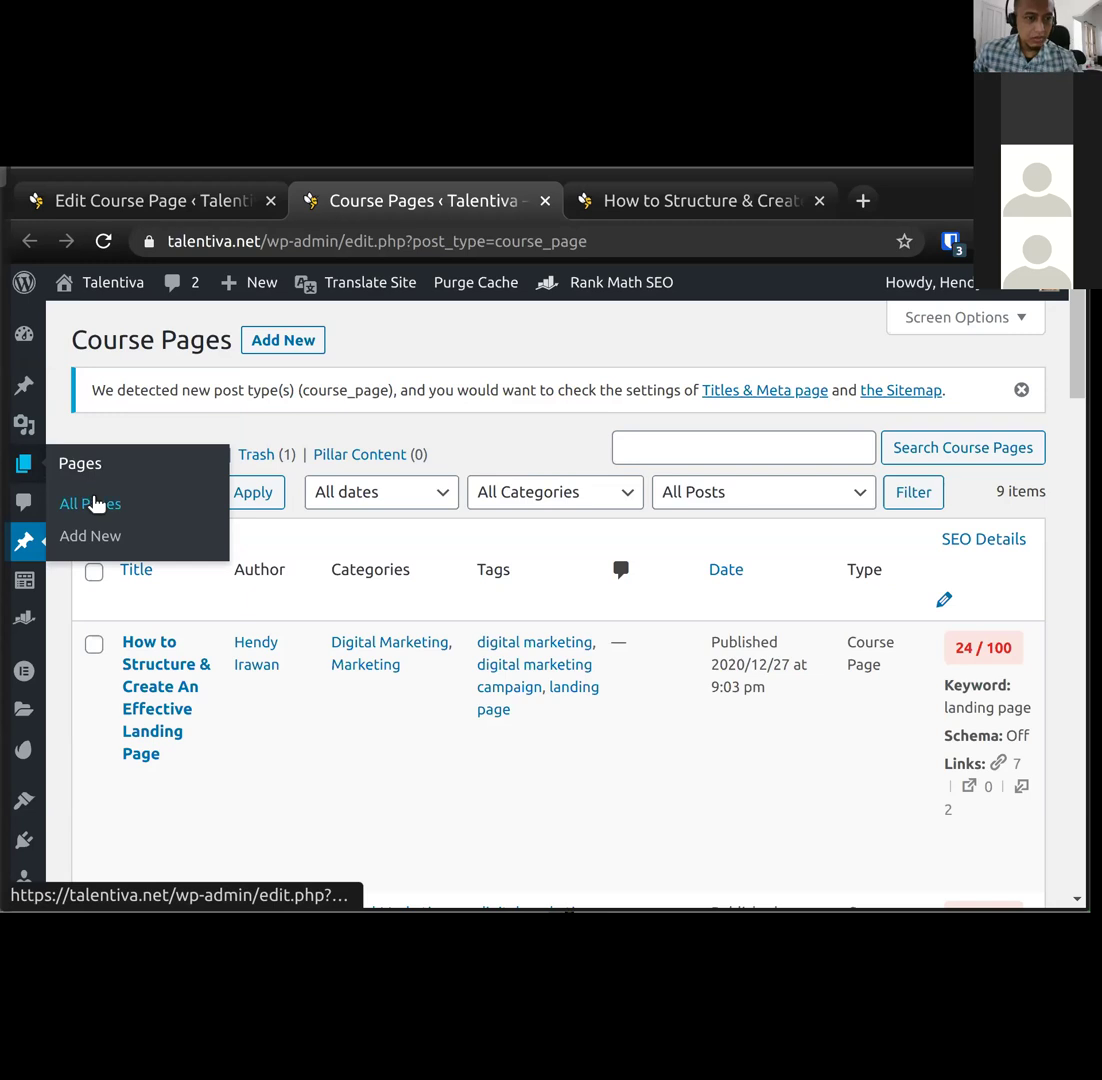
# Open Pages > All Pages and sort the list by date.
pyautogui.click(92, 505)
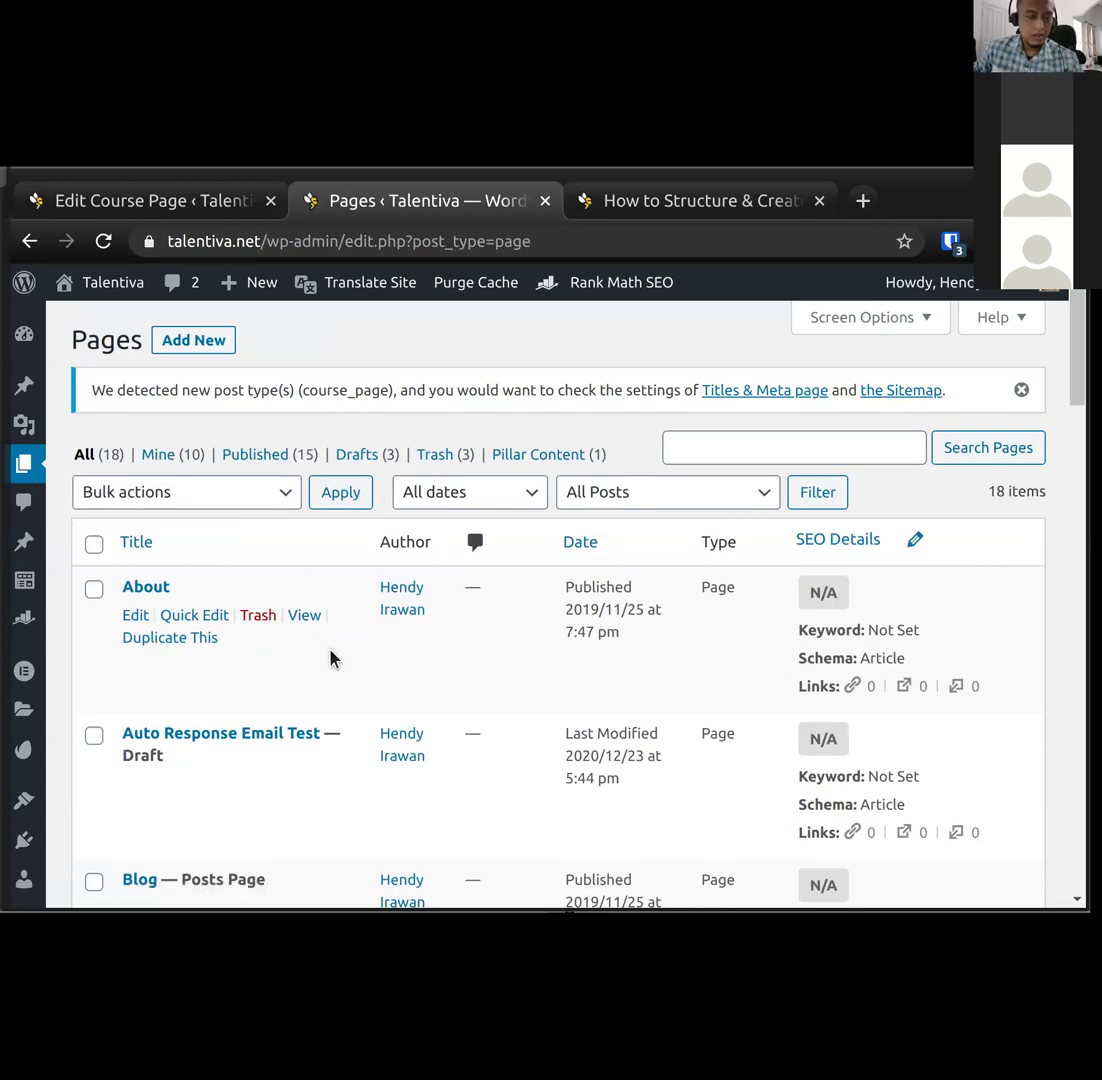
pyautogui.click(583, 543)
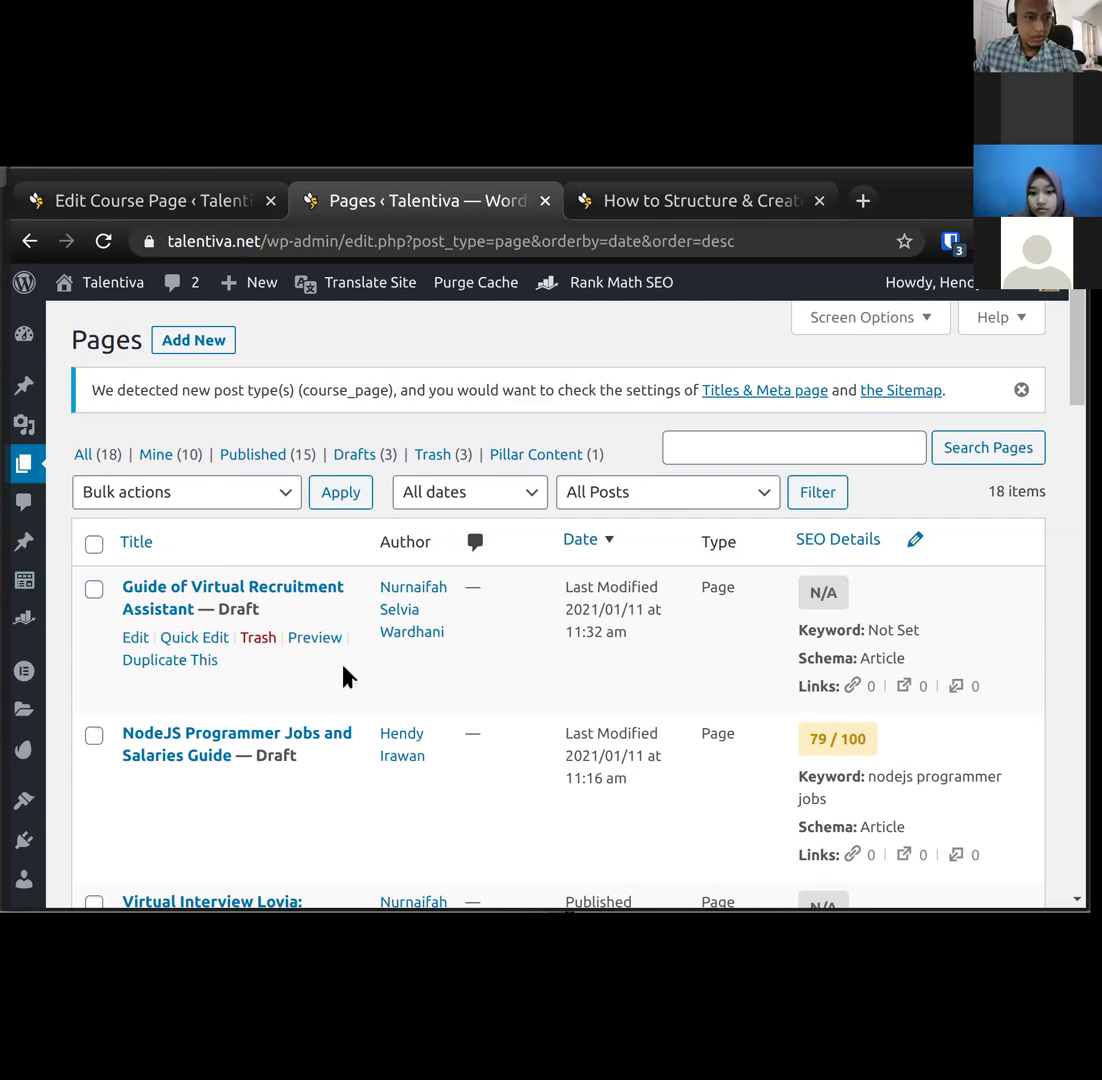
pyautogui.scroll(-2, 170, 693)
pyautogui.scroll(-1, 172, 694)
pyautogui.scroll(4, 172, 694)
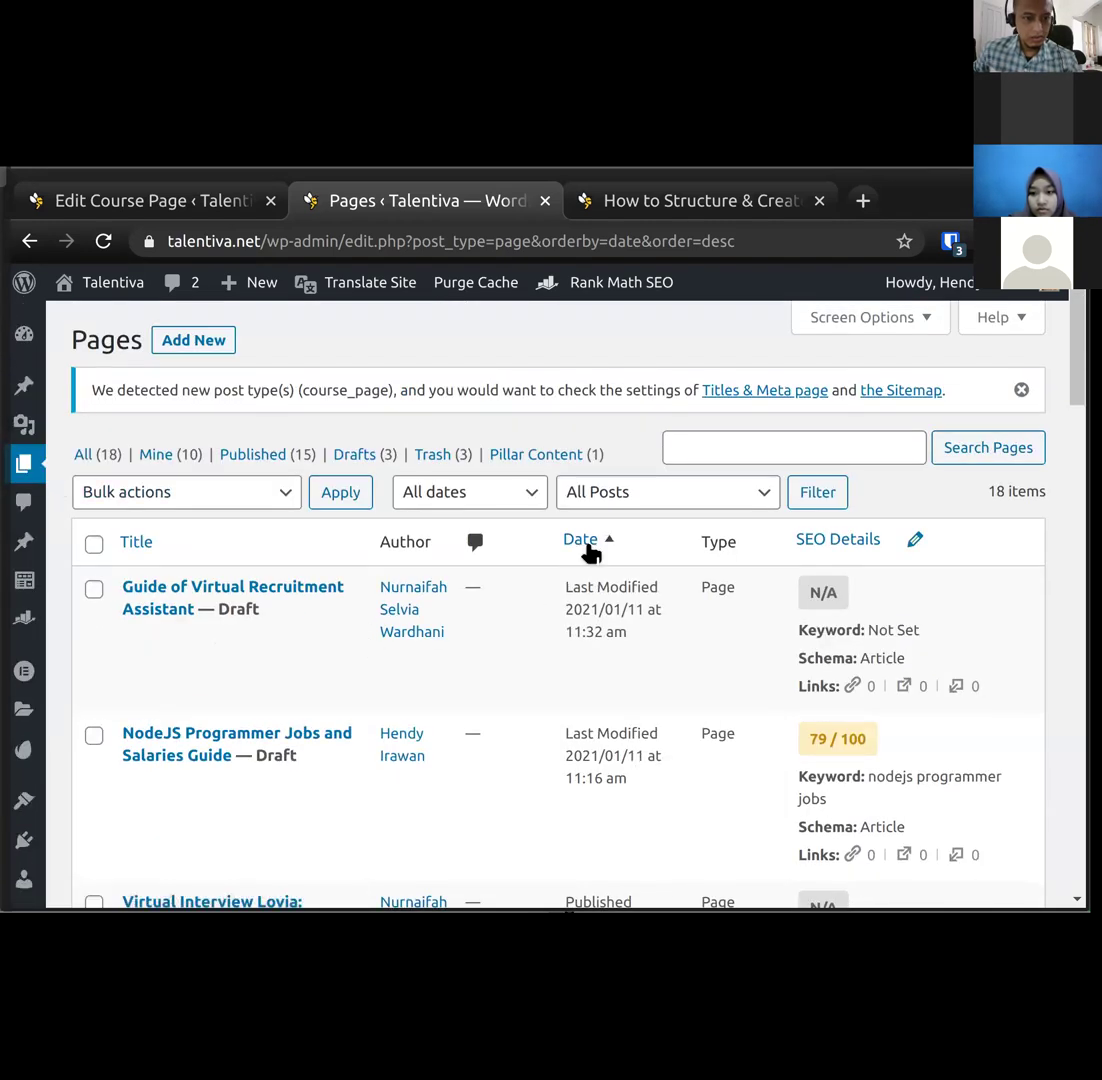
# Toggle the date order back to newest first, show All (18) pages, and focus Search Pages.
pyautogui.click(591, 545)
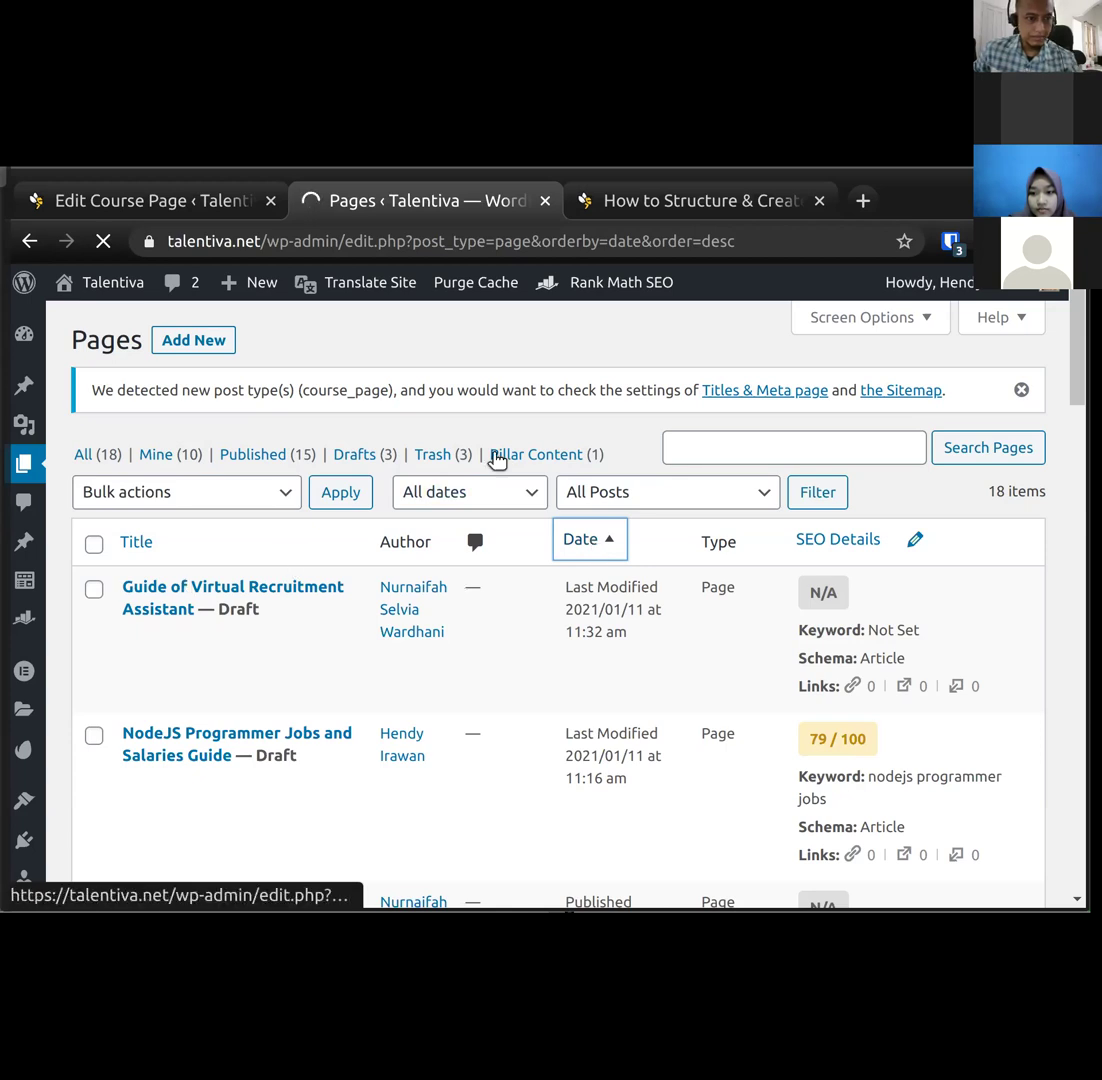
pyautogui.click(586, 545)
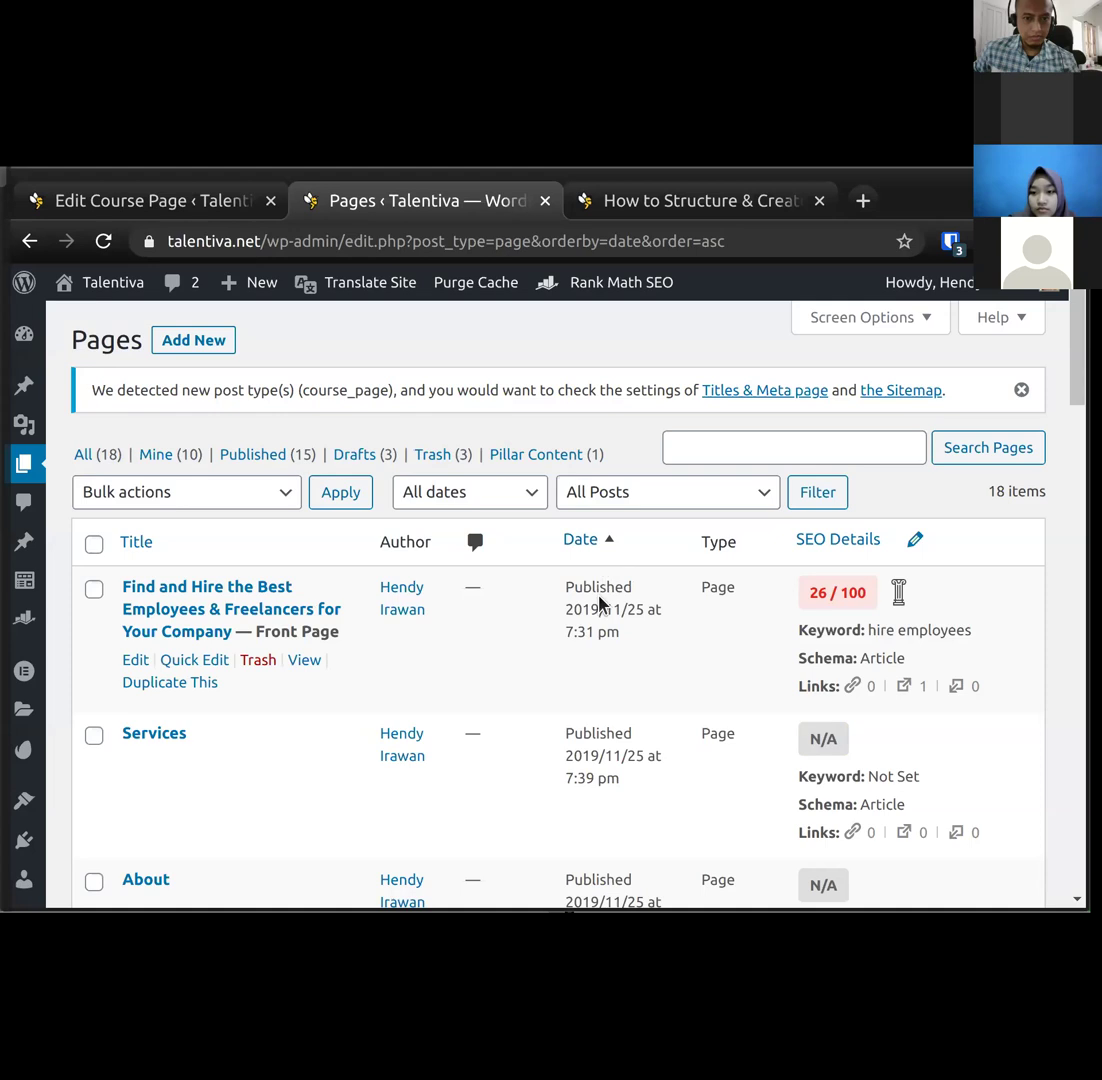
pyautogui.click(584, 545)
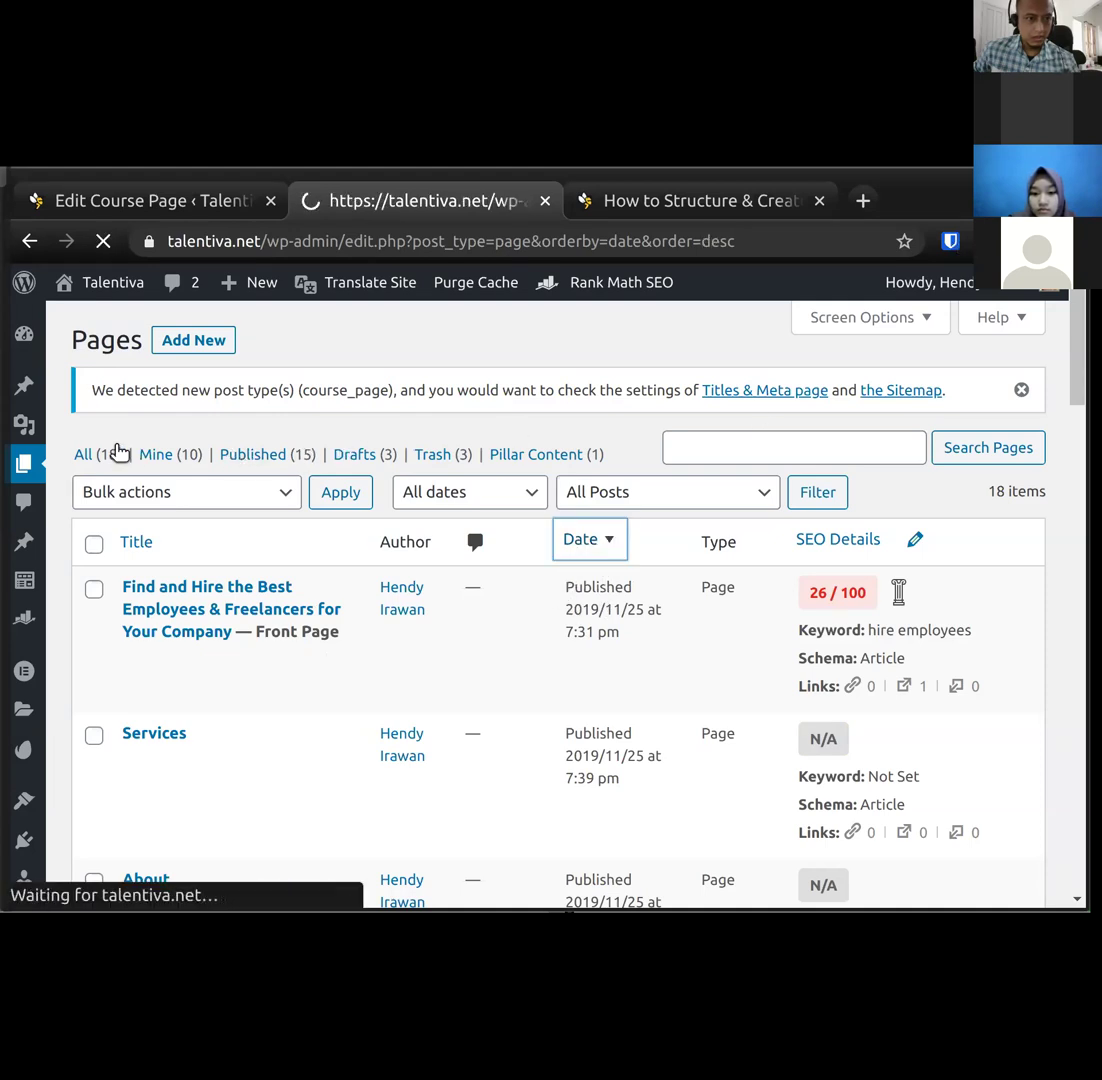
pyautogui.click(96, 455)
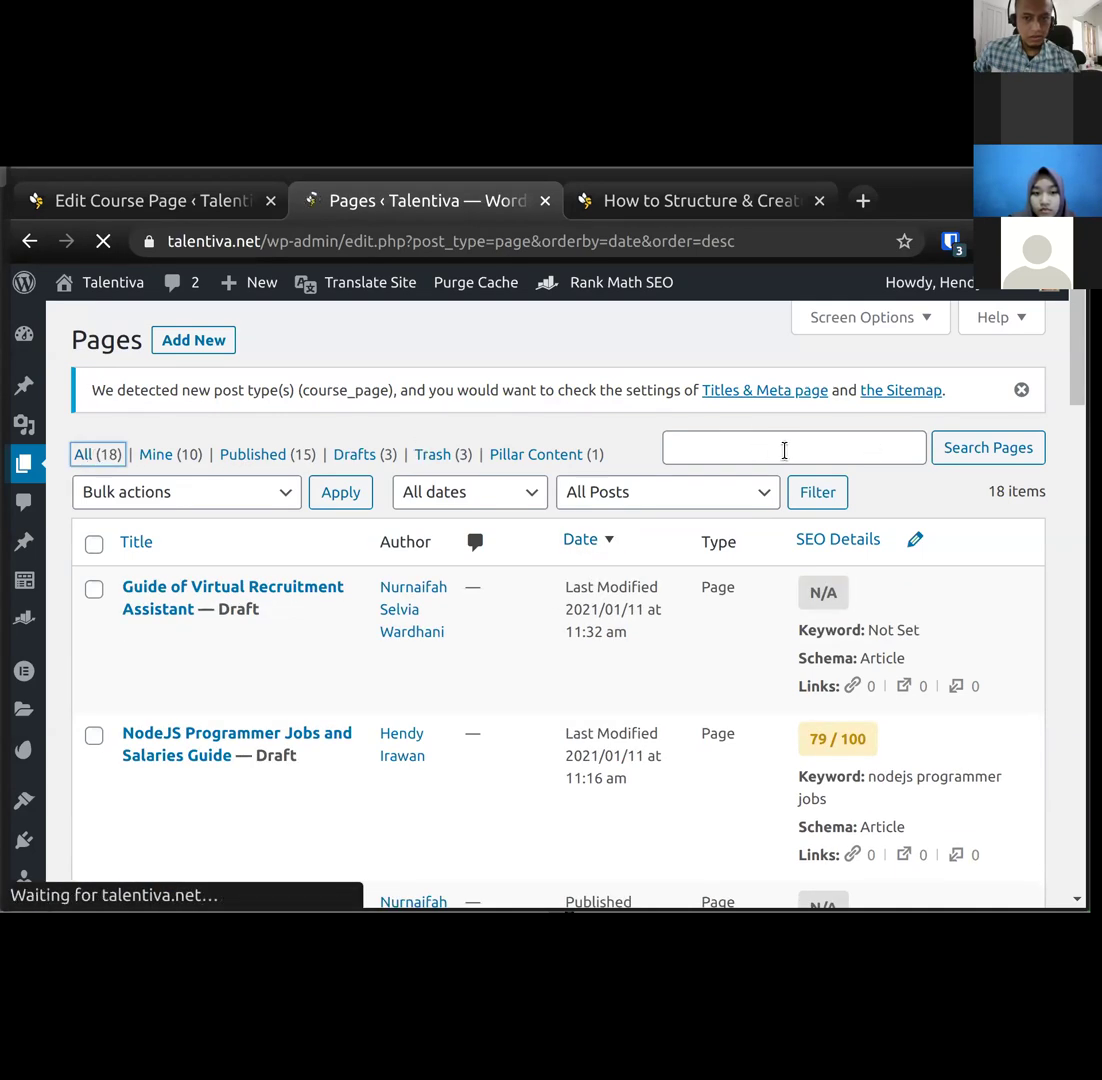
pyautogui.click(785, 449)
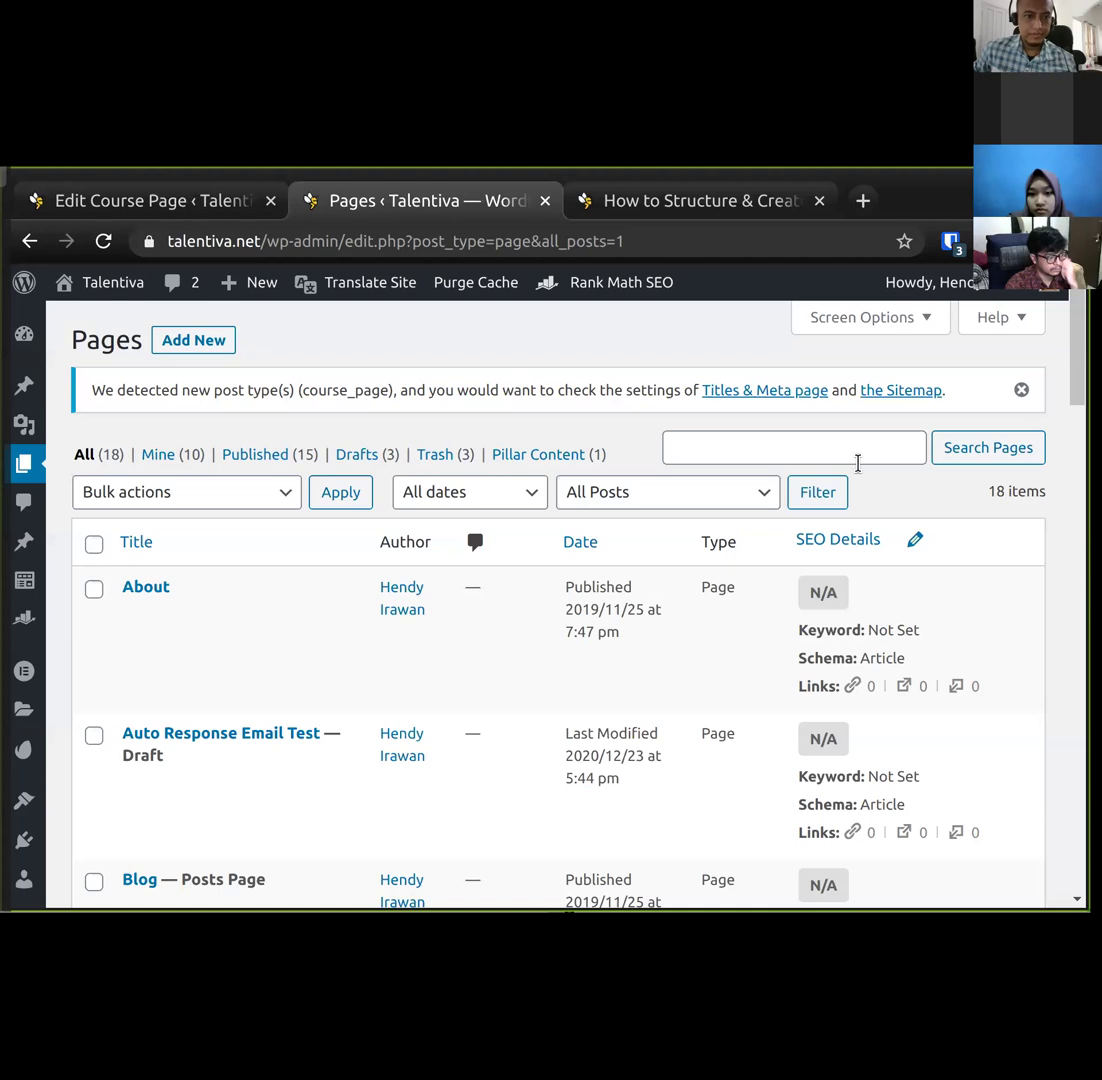
# Search Pages for 'nodejs' and open the NodeJS Programmer Jobs and Salaries Guide draft for editing.
pyautogui.click(849, 457)
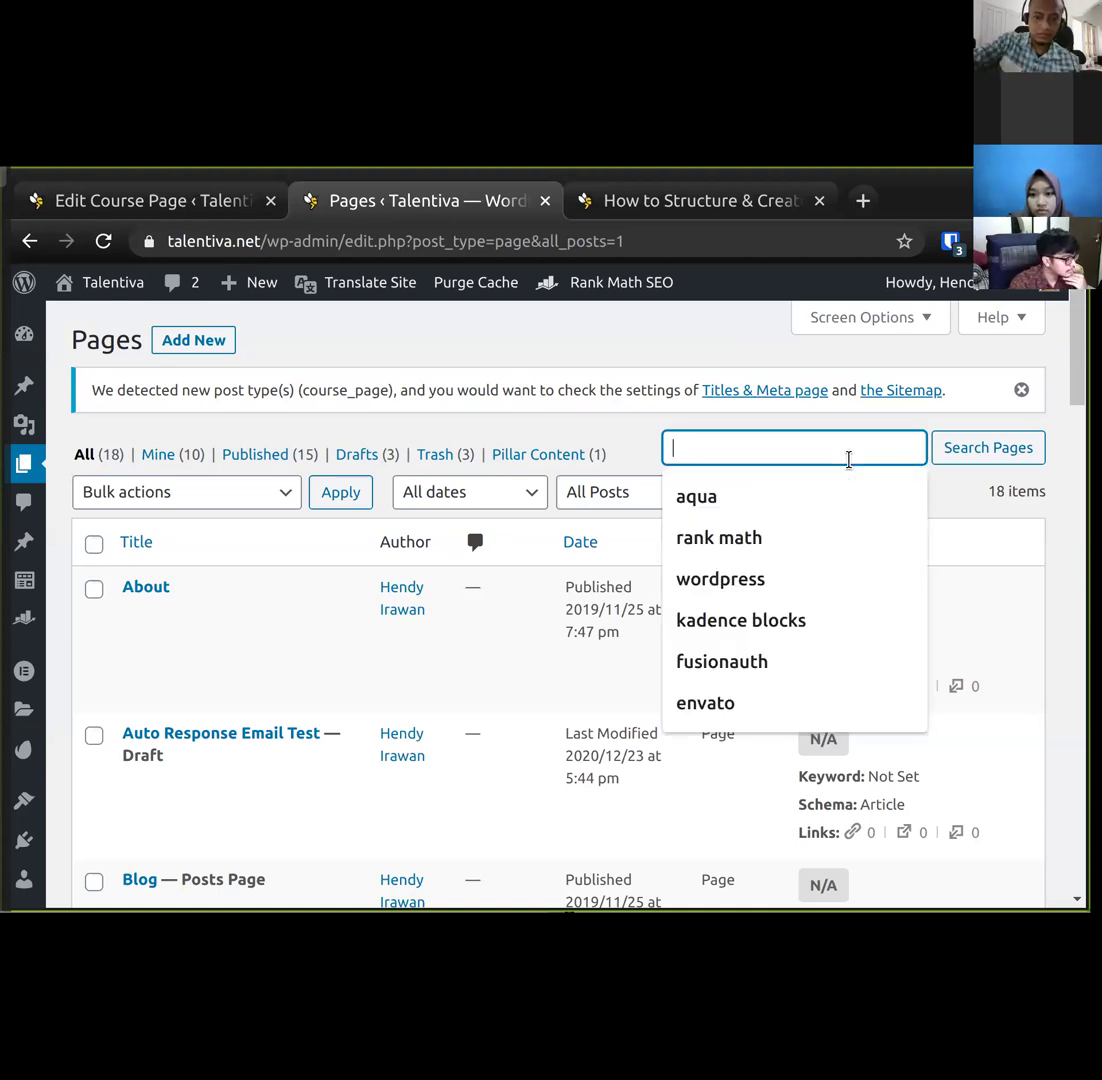
pyautogui.write('nodejs')
pyautogui.press('Return')
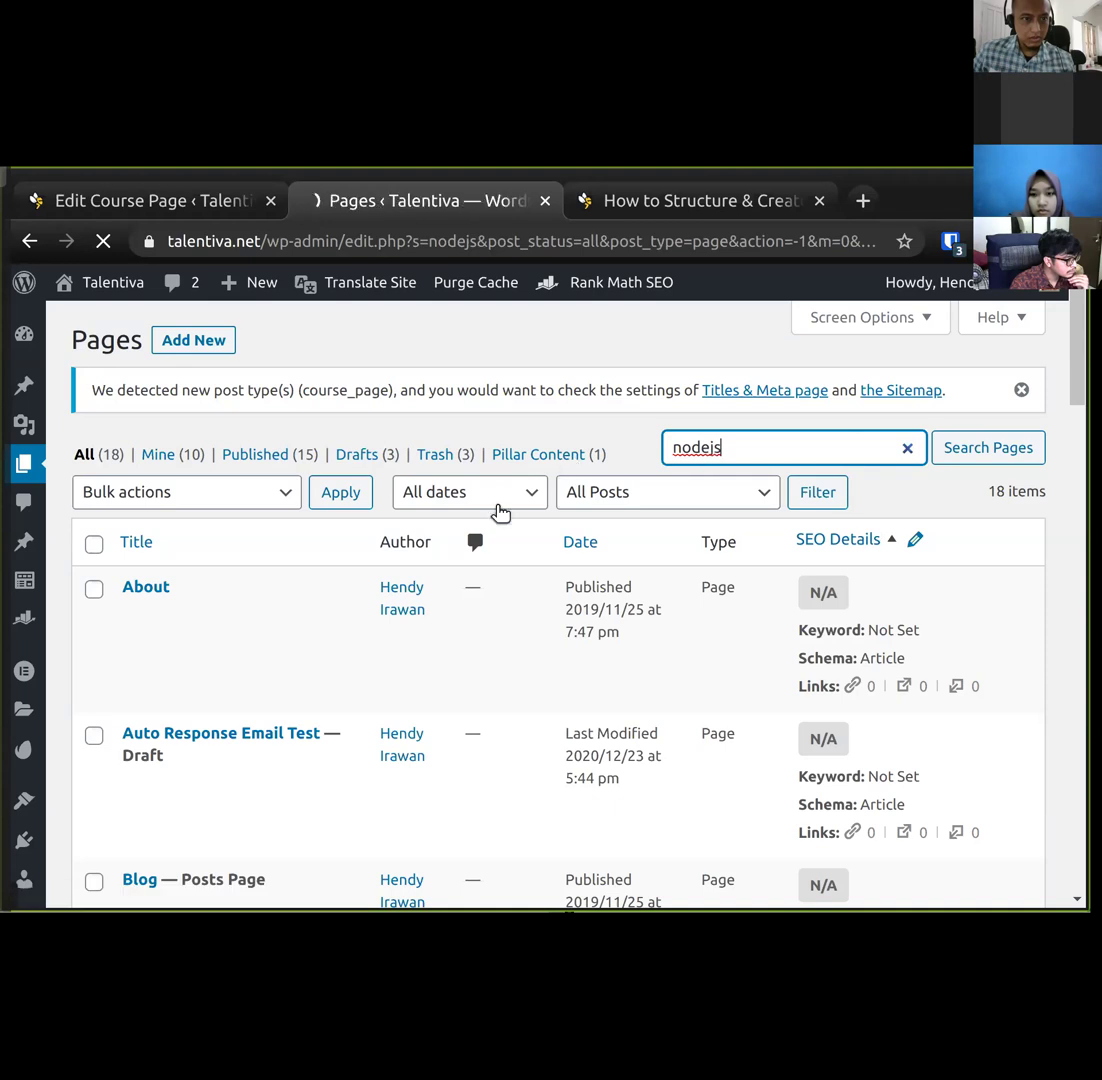
pyautogui.scroll(-2, 398, 708)
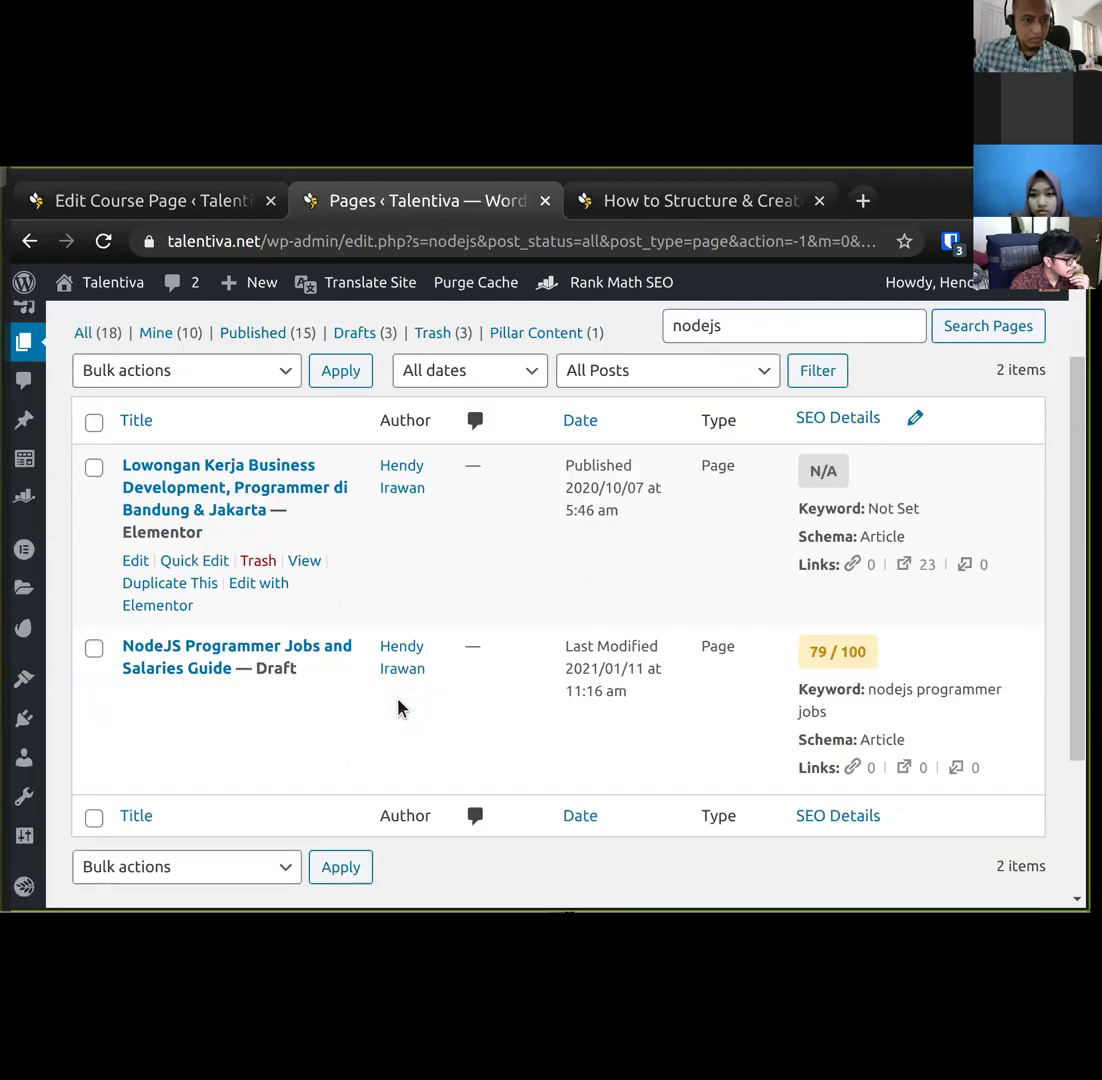
pyautogui.click(137, 698)
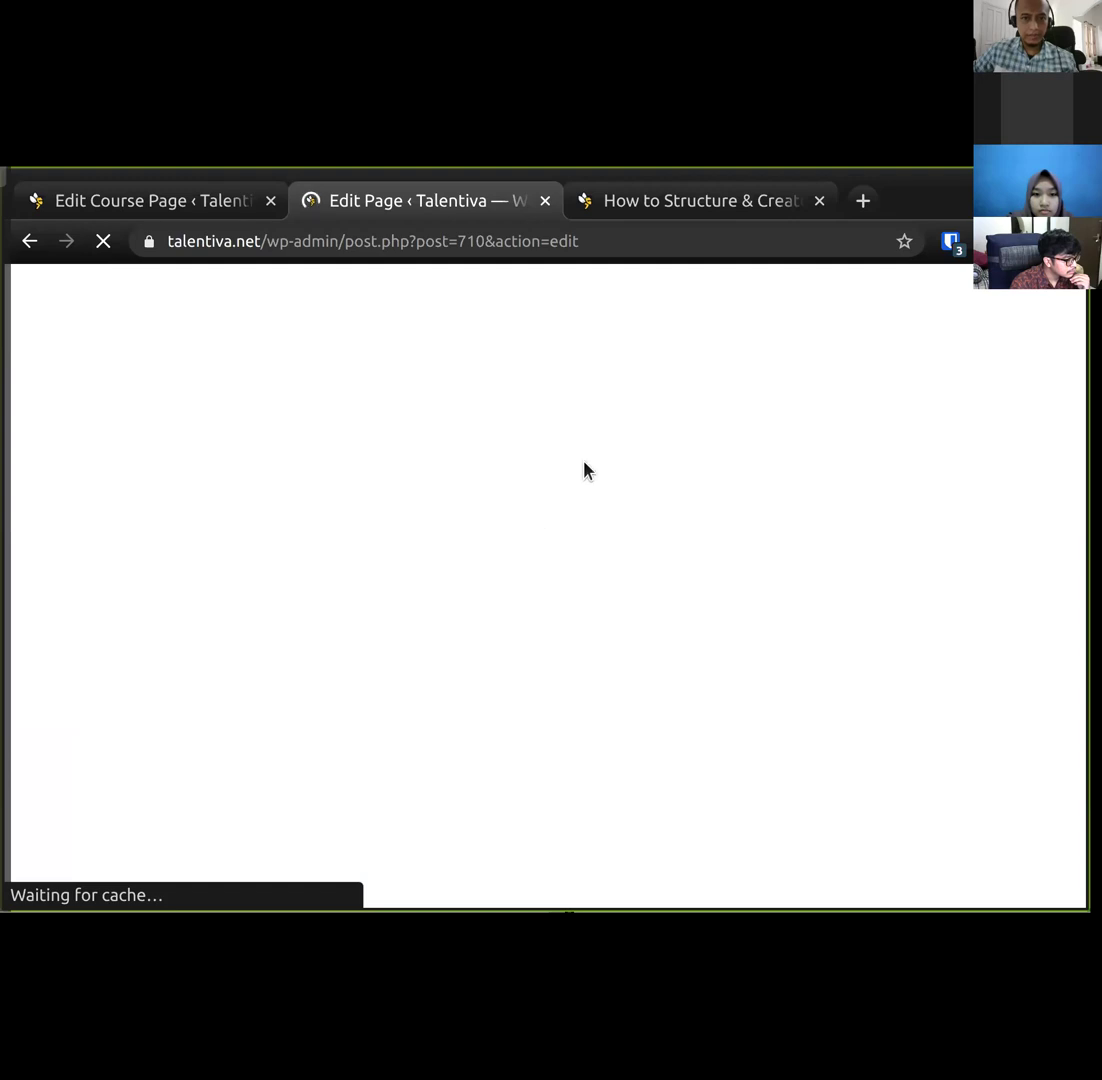
pyautogui.click(622, 202)
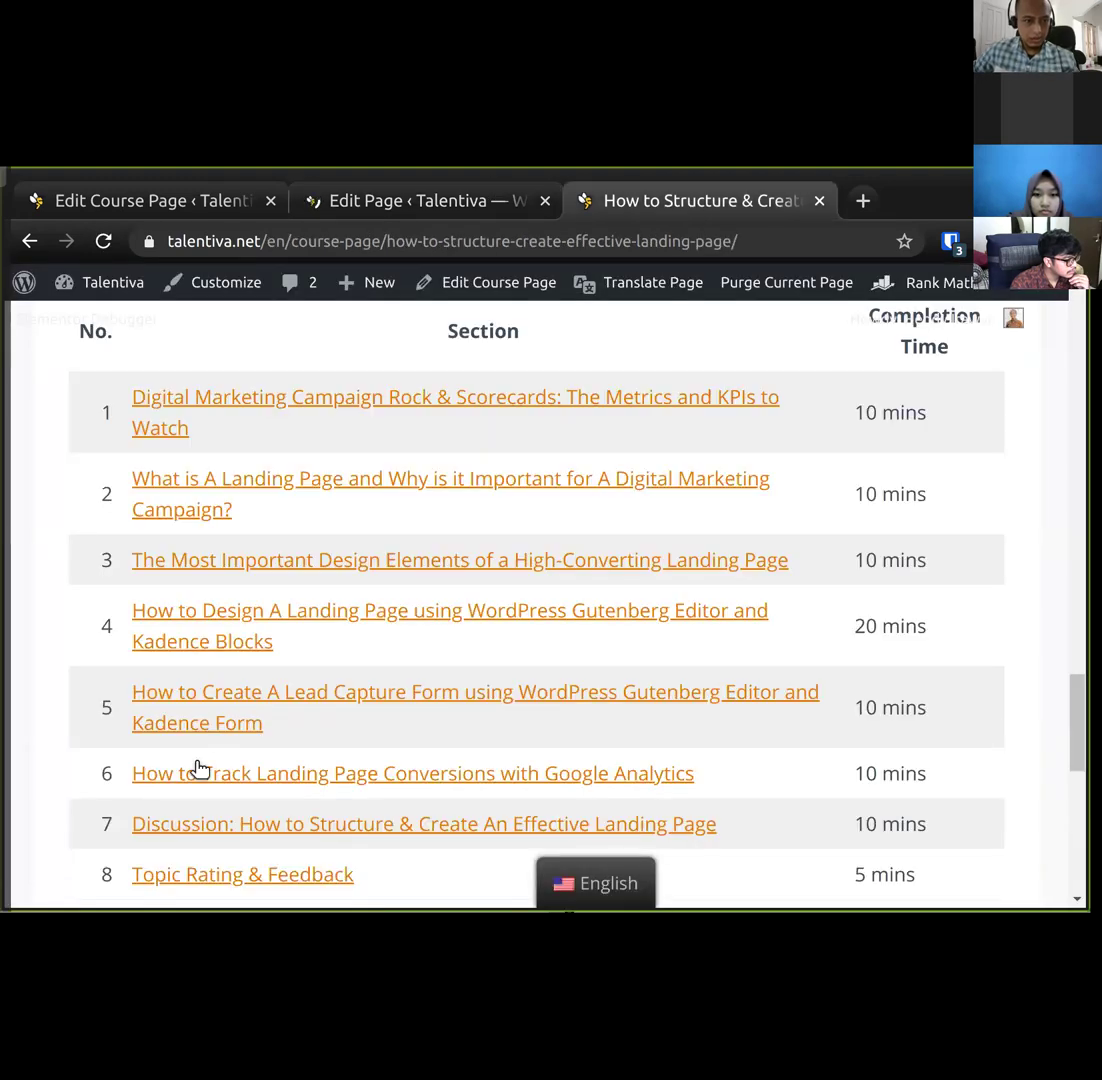
# Review the Lead Capture Form lesson, then open the Digital Marketing Campaign Rock & Scorecards section.
pyautogui.click(187, 717)
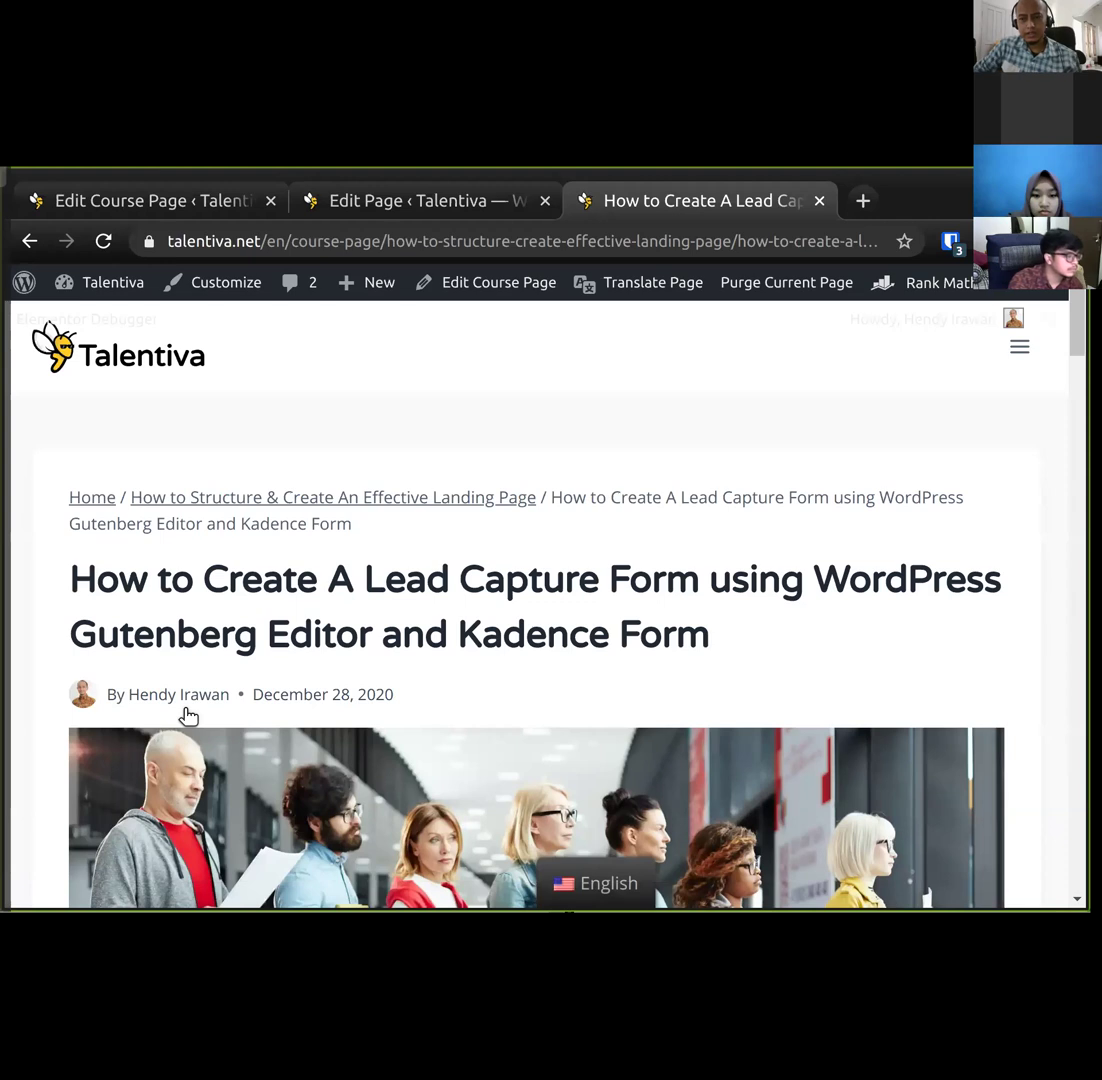
pyautogui.scroll(-2, 230, 690)
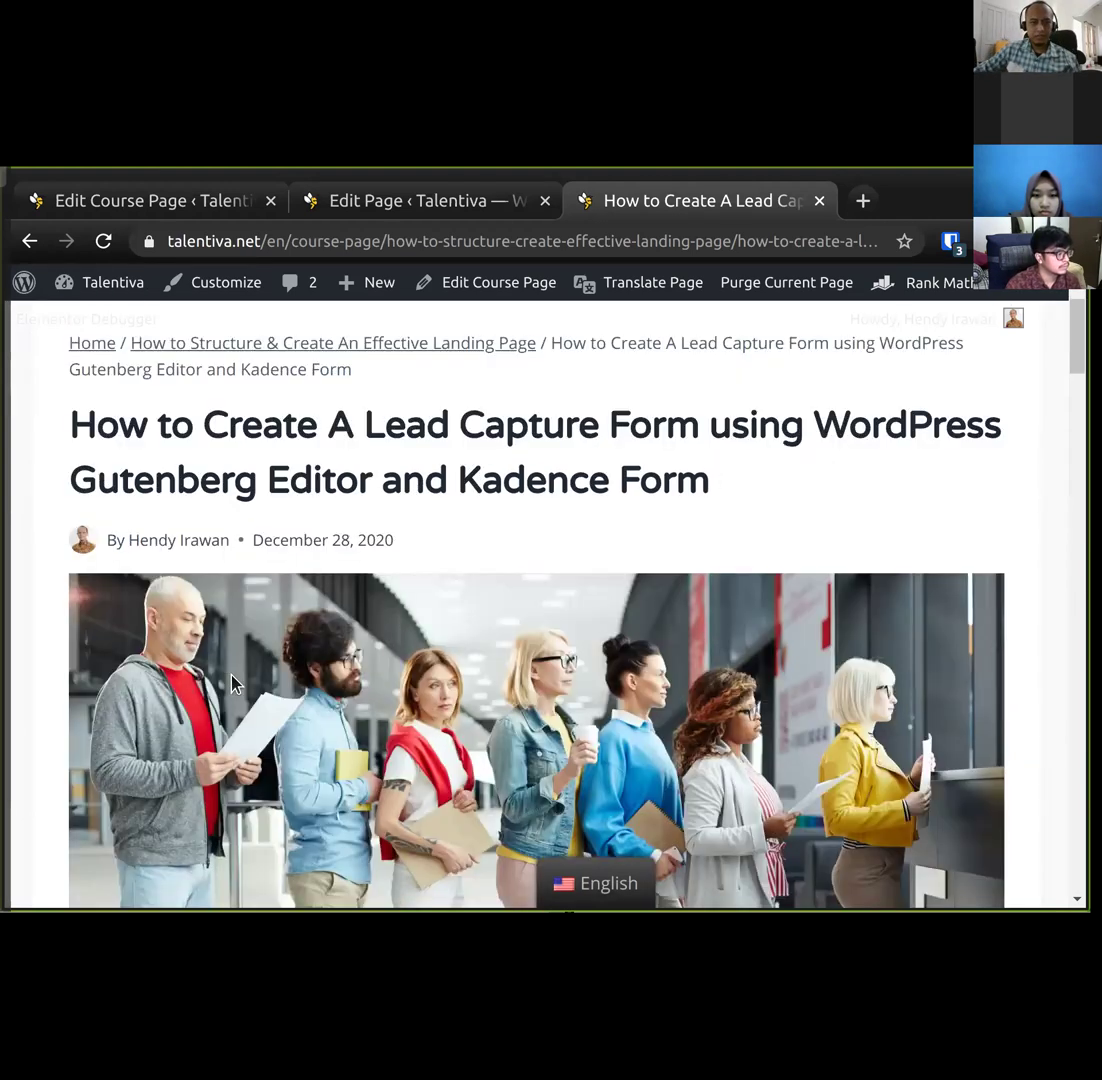
pyautogui.moveTo(404, 396); pyautogui.dragTo(425, 408)
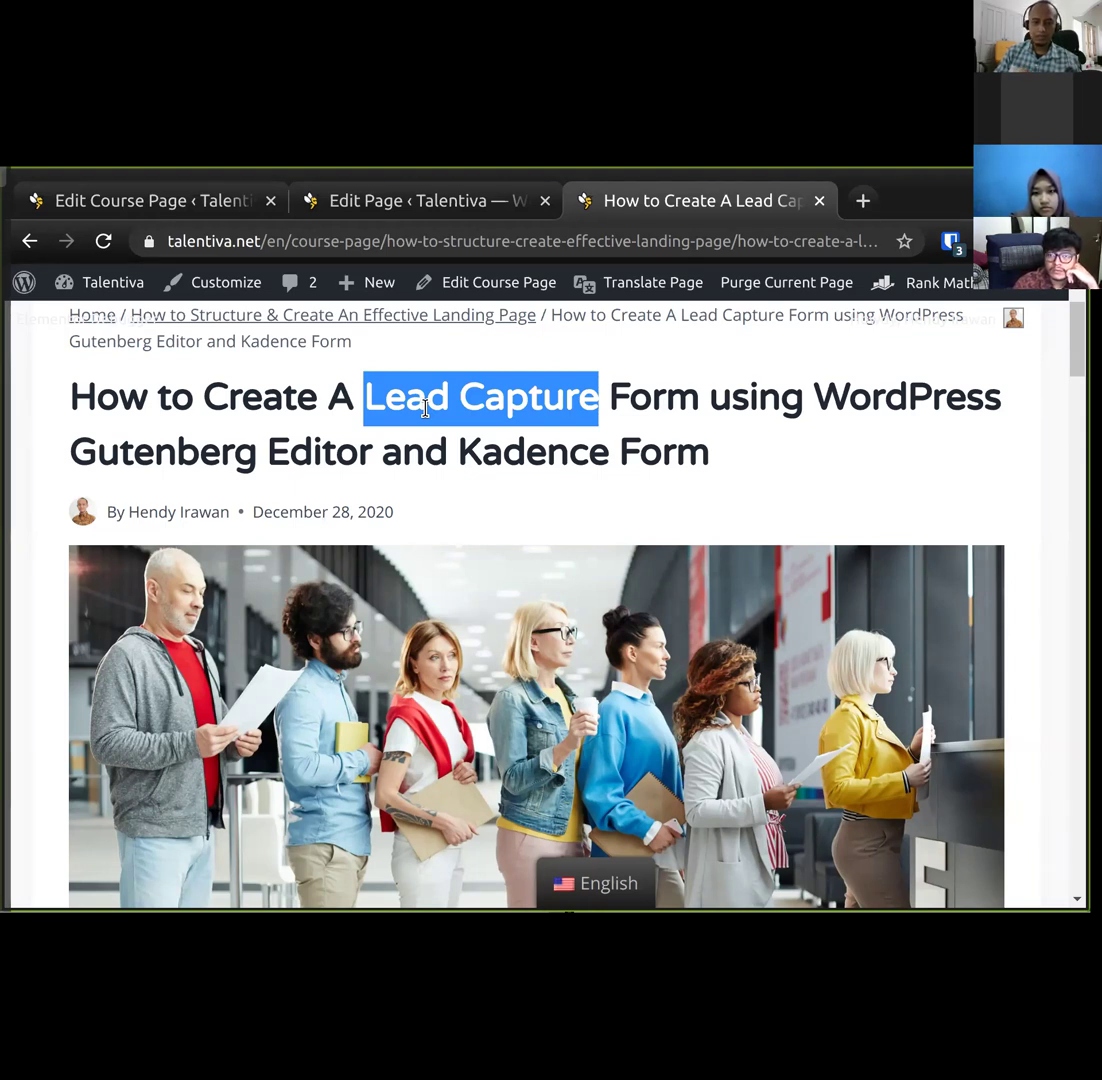
pyautogui.click(29, 241)
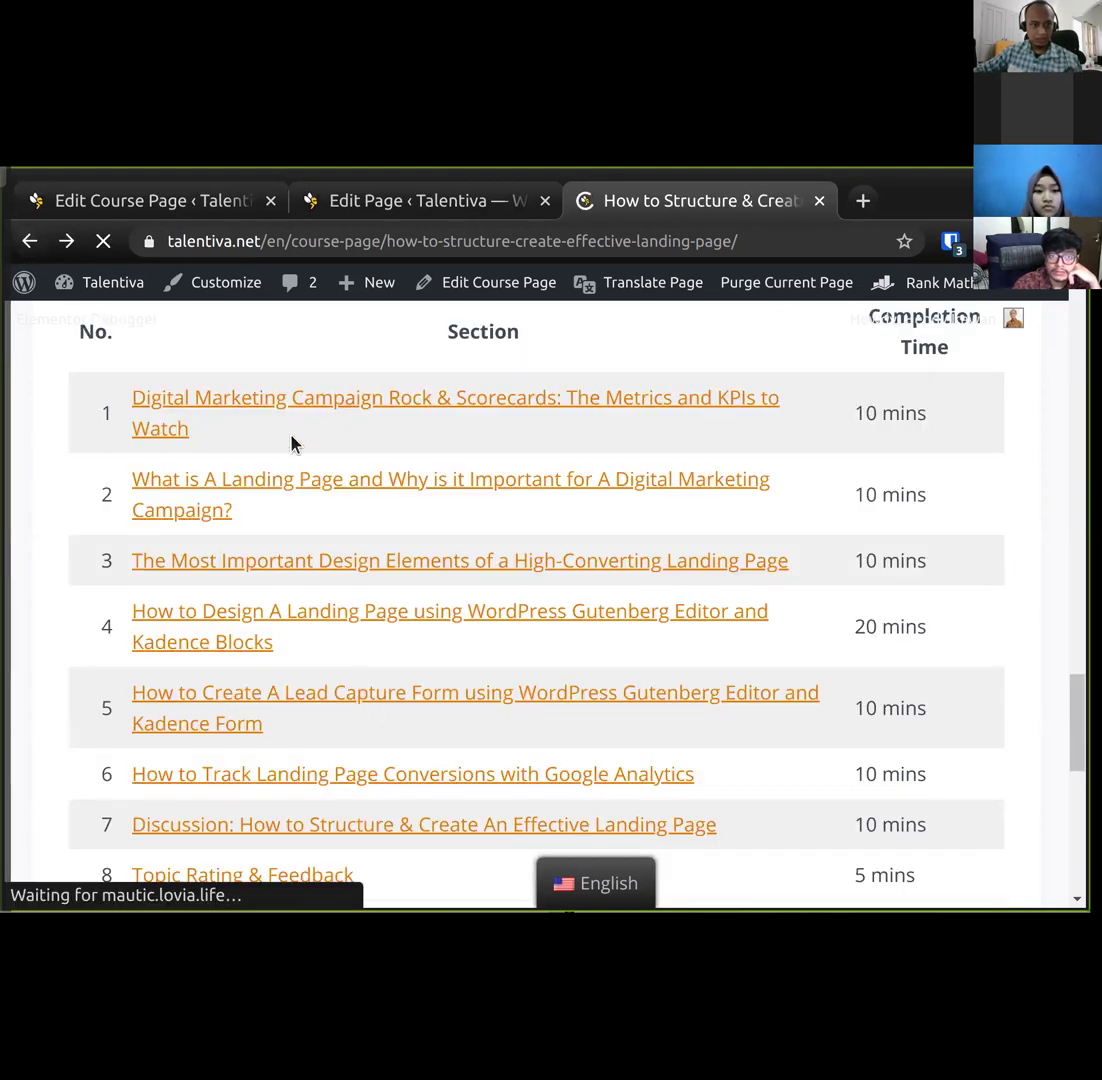
pyautogui.click(302, 411)
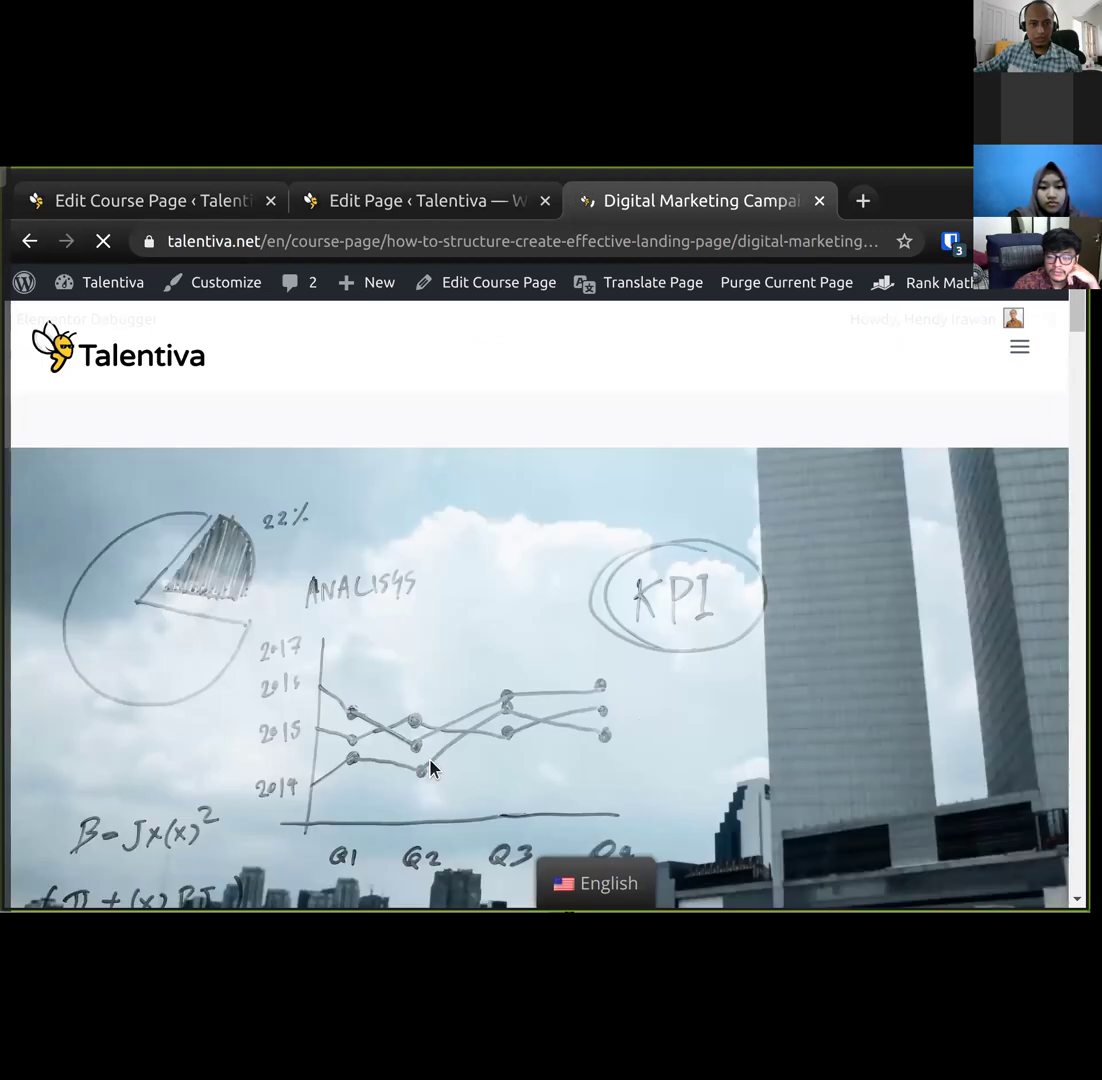
pyautogui.scroll(-7, 430, 768)
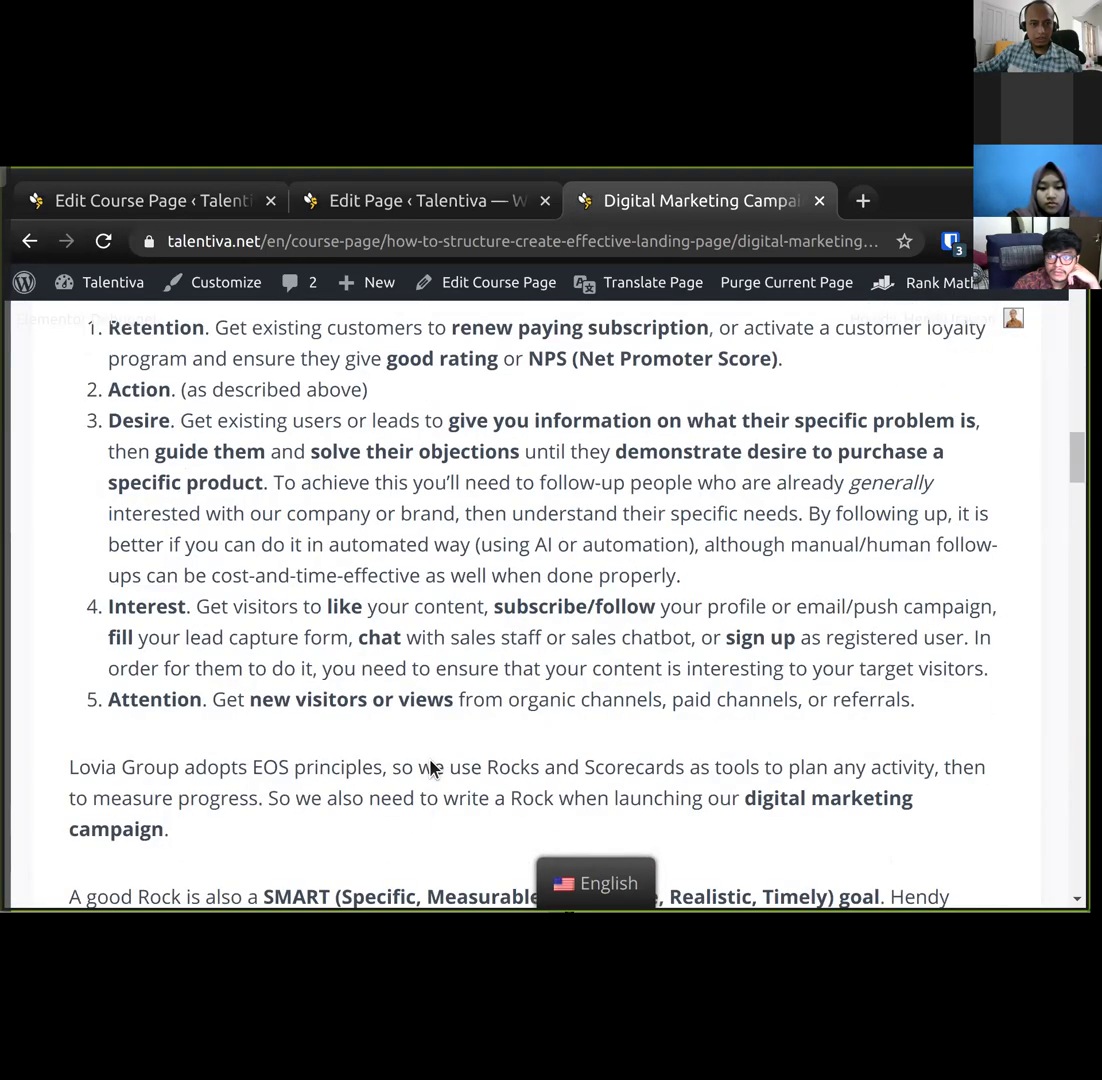
pyautogui.scroll(-5, 430, 768)
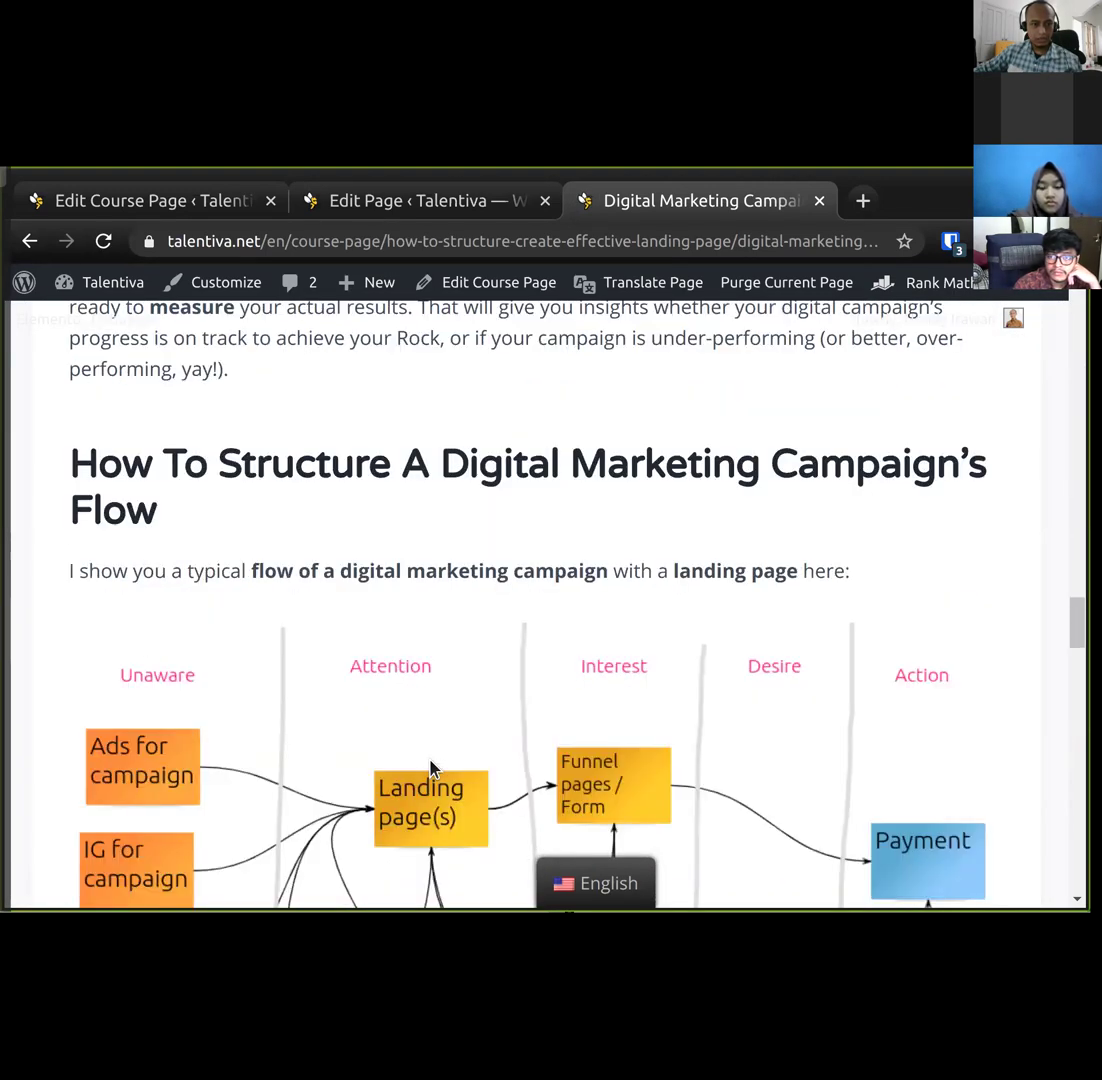
pyautogui.scroll(-3, 430, 765)
pyautogui.scroll(1, 428, 760)
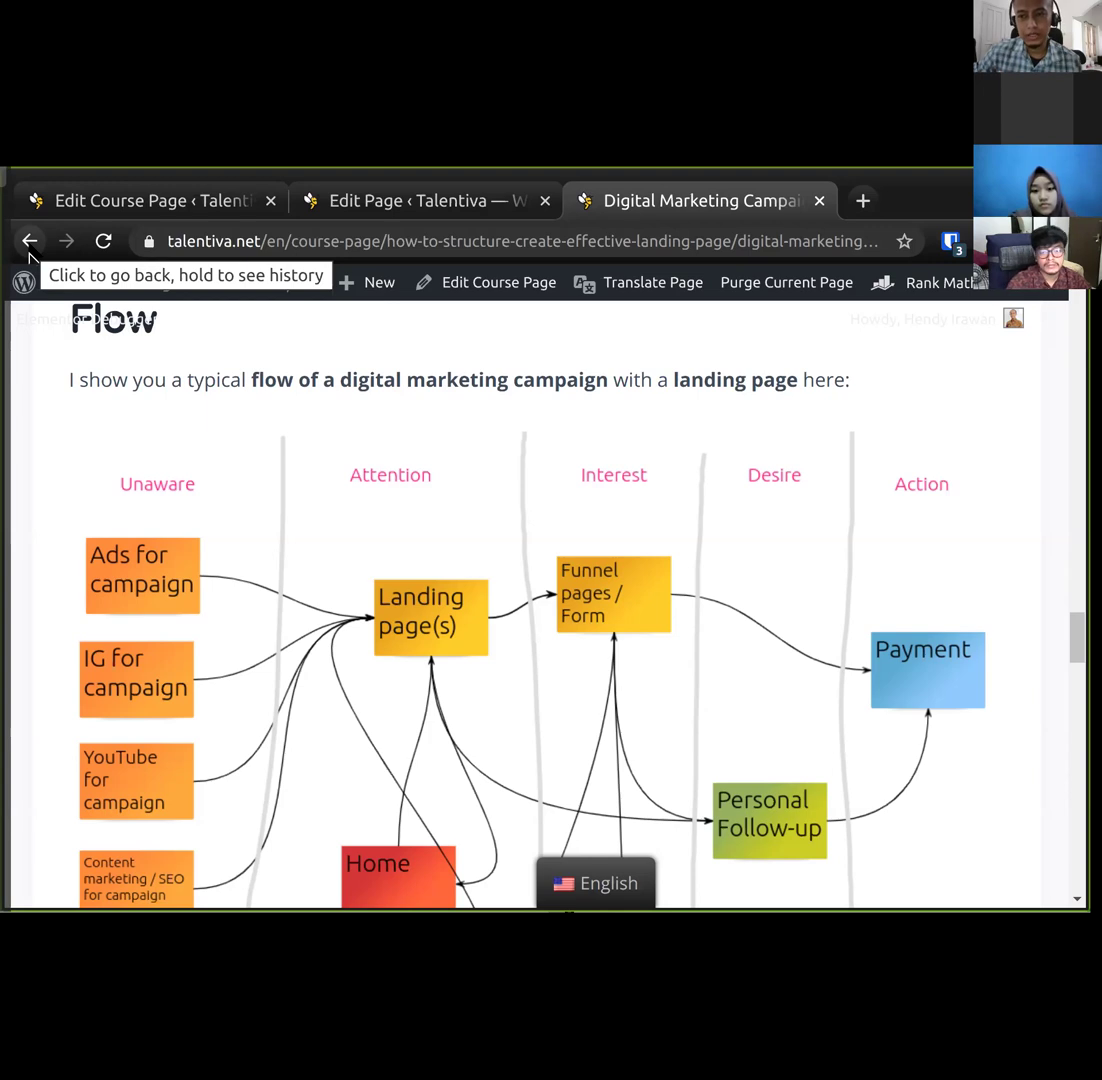
pyautogui.click(30, 248)
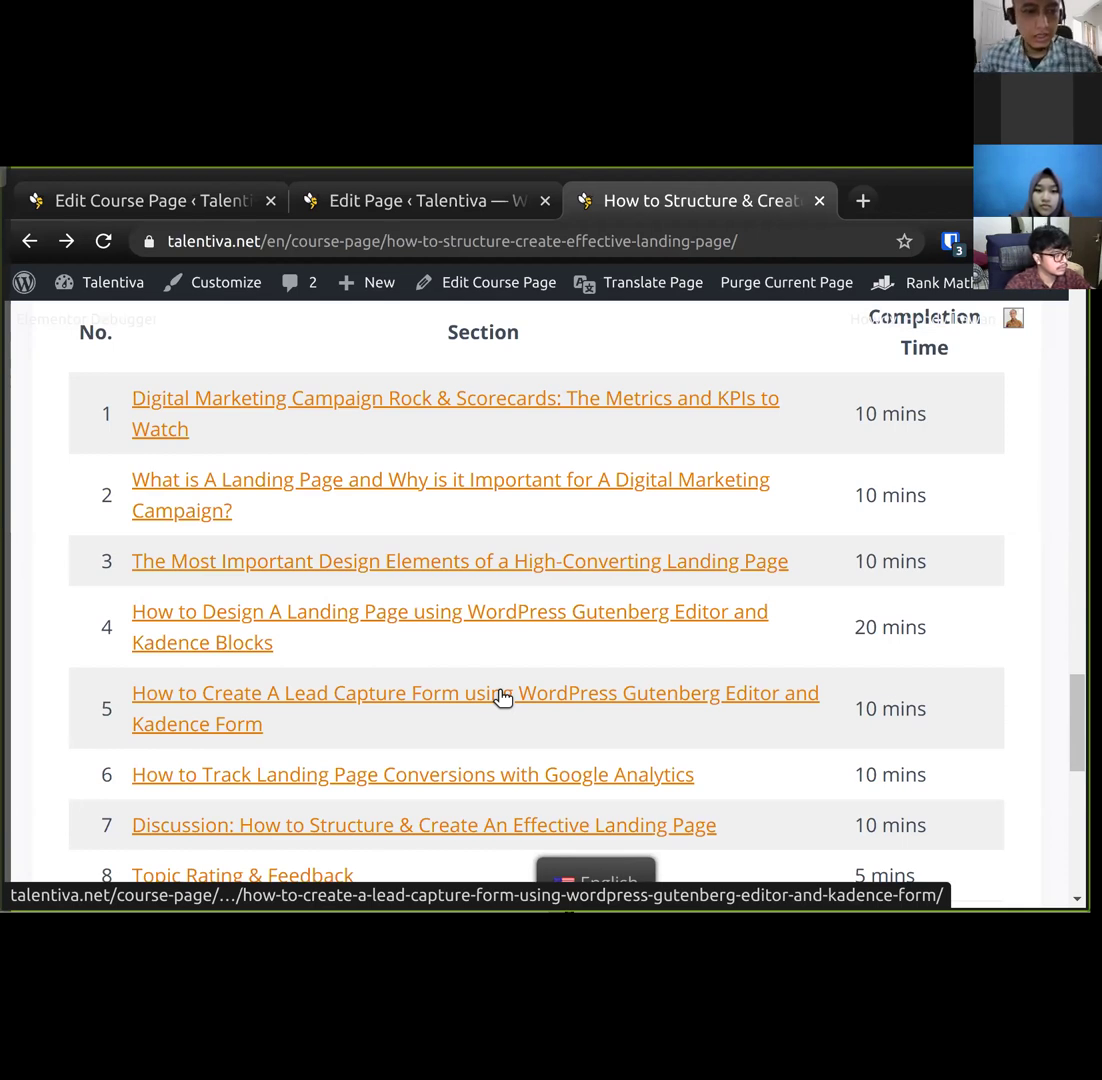
pyautogui.click(500, 698)
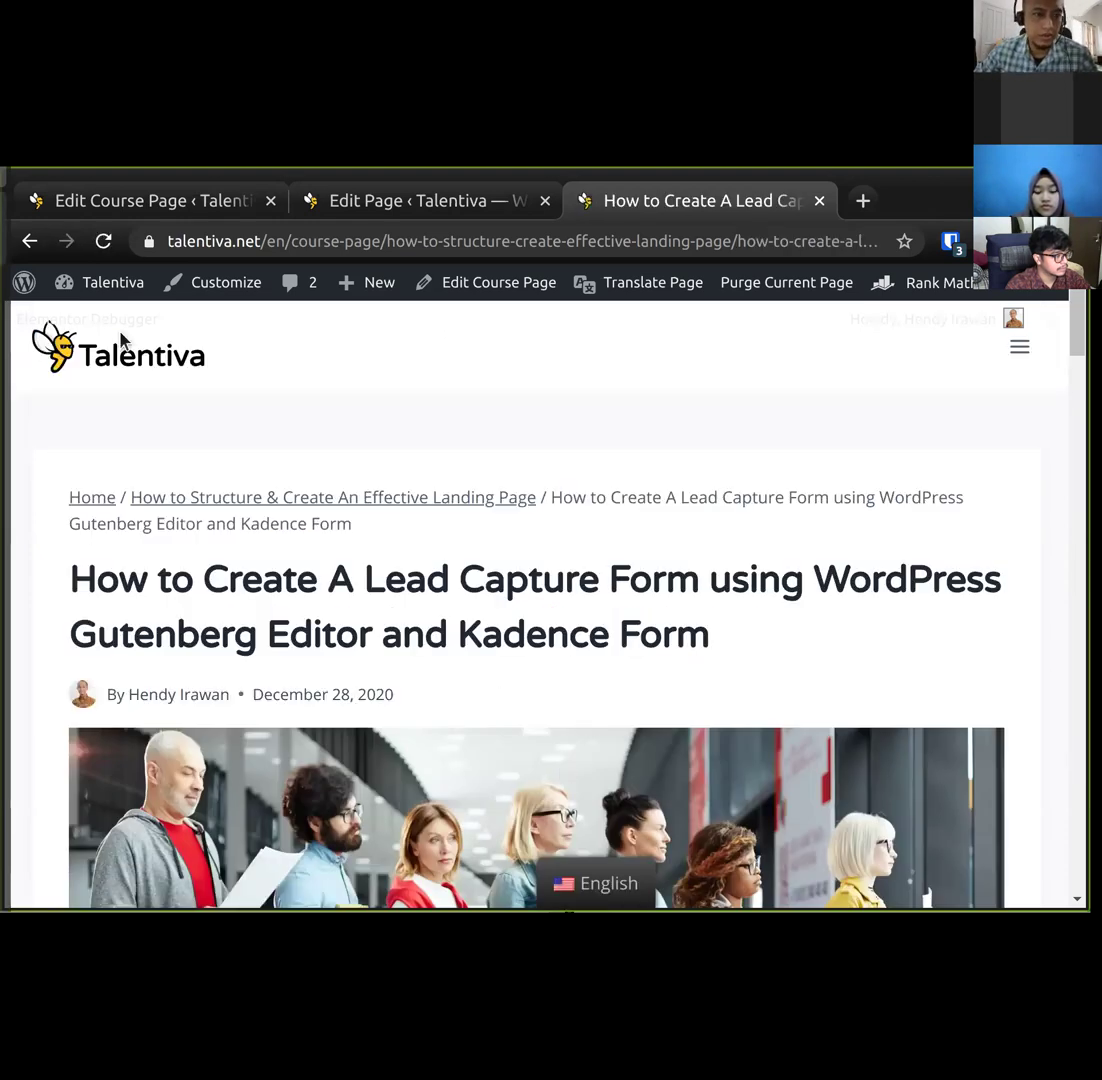
# Scroll the tutorial, then switch to the NodeJS Programmer Jobs draft's block editor tab.
pyautogui.moveTo(118, 326)
pyautogui.moveTo(135, 363)
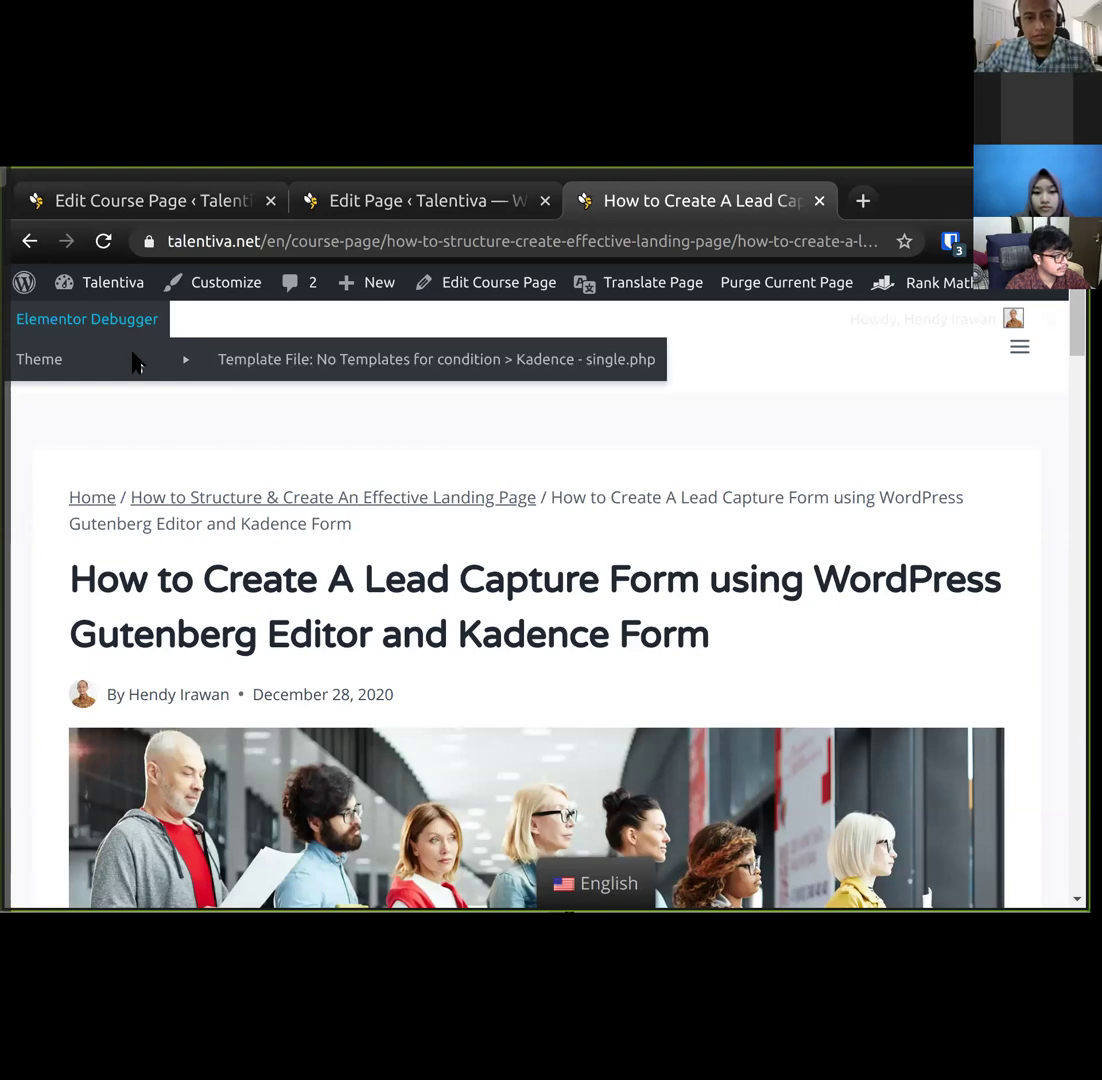
pyautogui.scroll(-2, 352, 618)
pyautogui.scroll(-6, 352, 618)
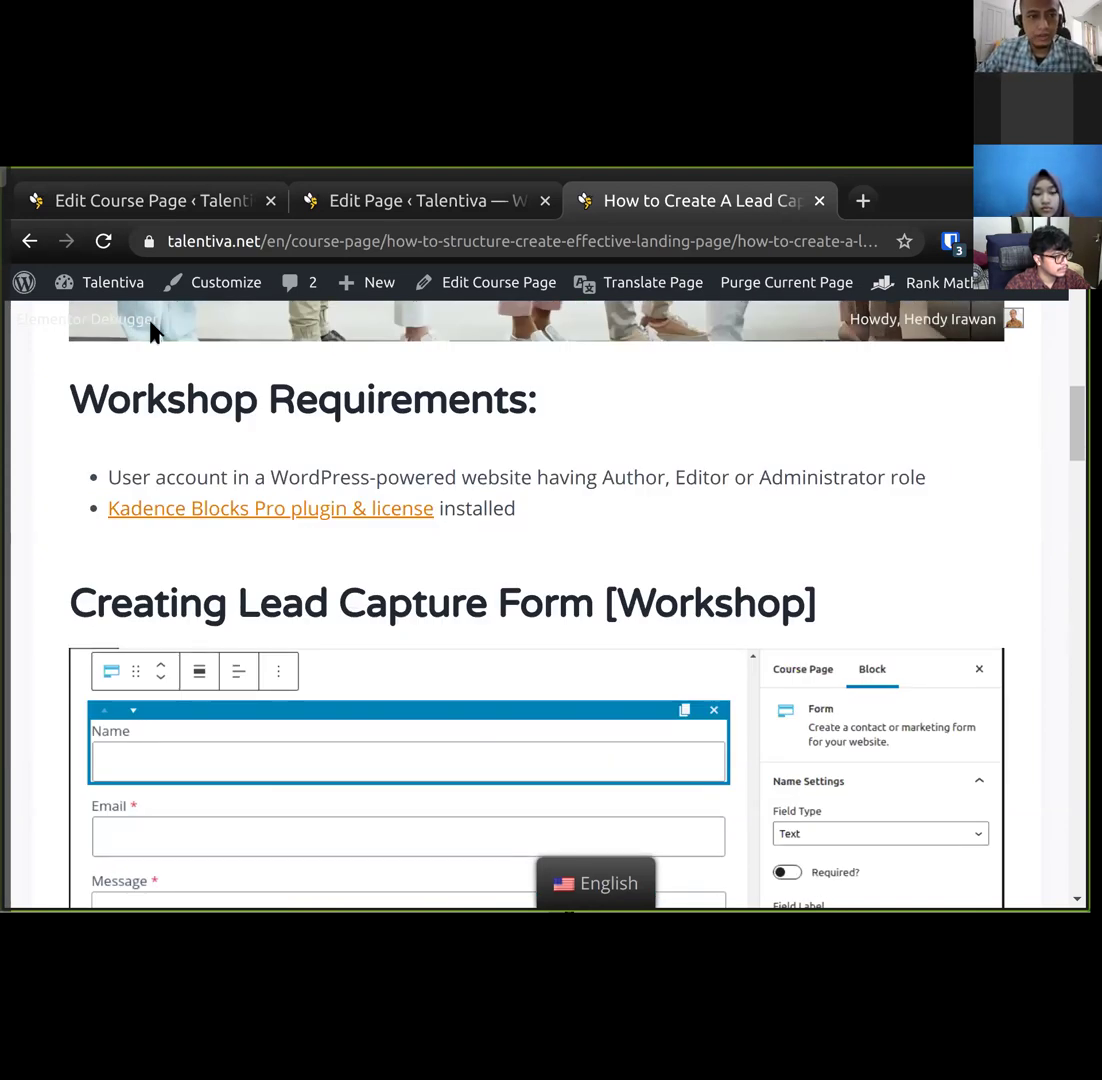
pyautogui.click(386, 198)
pyautogui.scroll(-10, 395, 677)
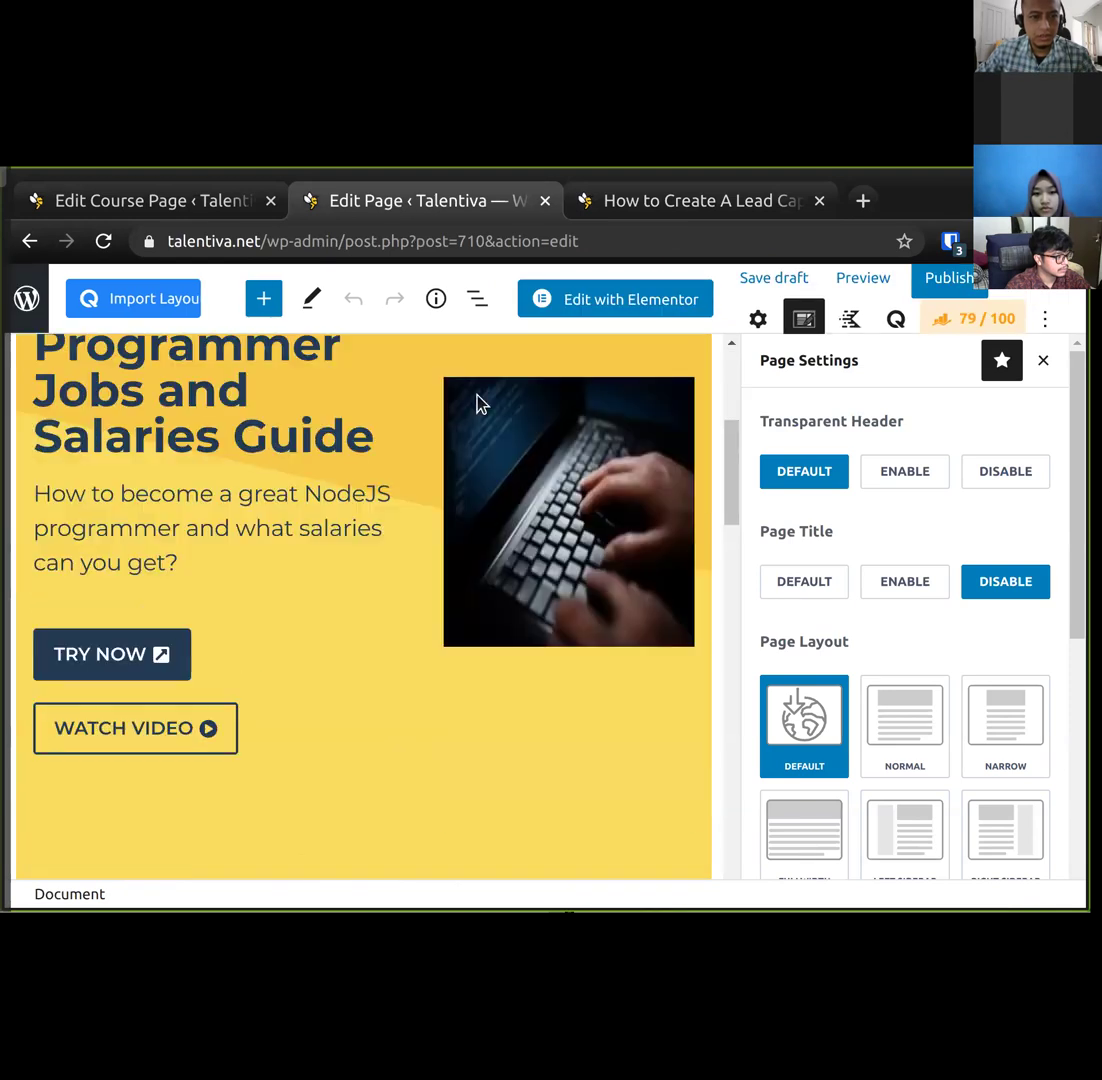
# Scroll down to the Free NodeJS Career Consultation form, then return to the Lead Capture tutorial.
pyautogui.scroll(-6, 435, 679)
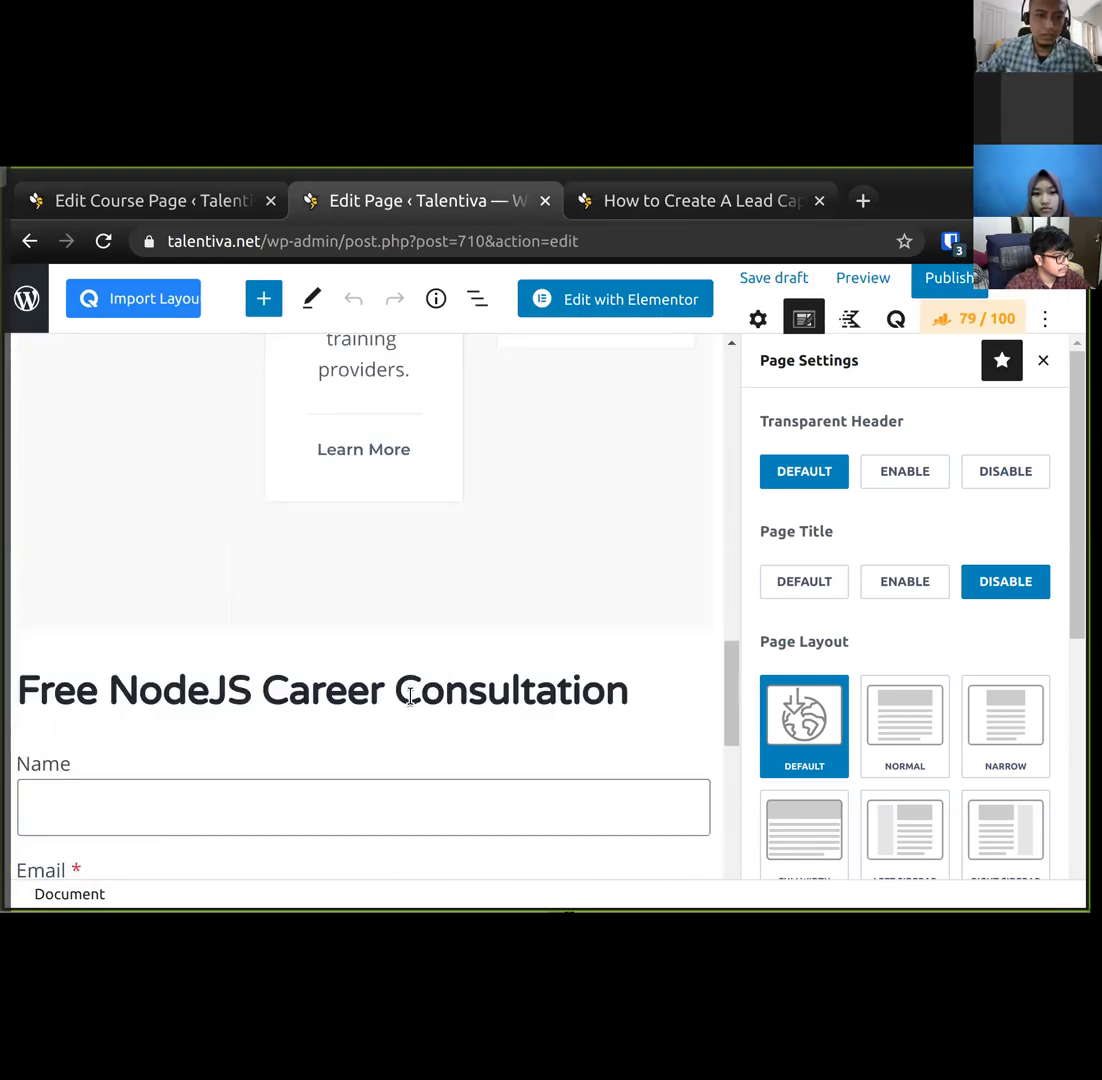
pyautogui.scroll(-3, 410, 693)
pyautogui.click(703, 200)
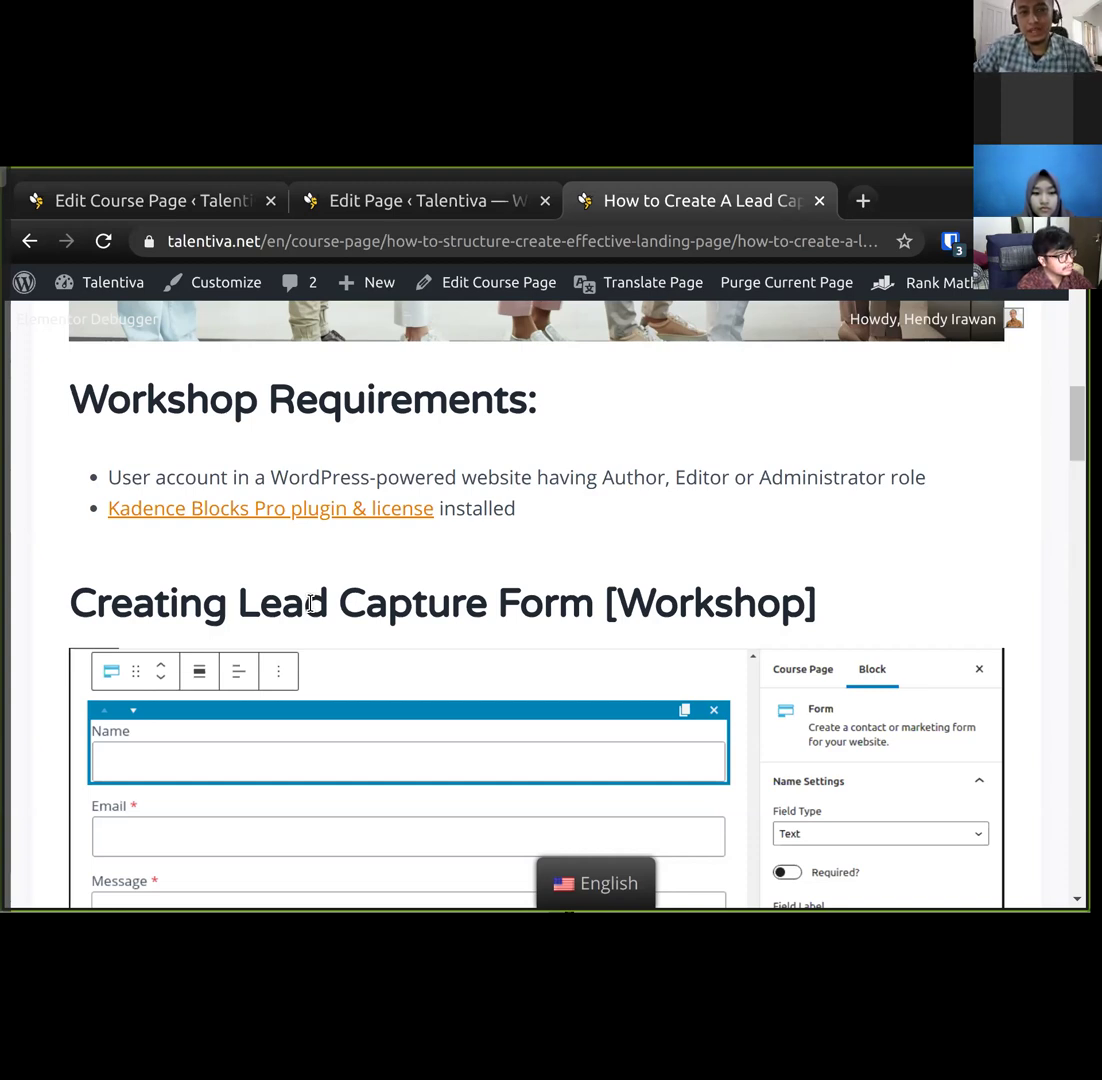
pyautogui.scroll(-2, 322, 603)
pyautogui.scroll(2, 325, 610)
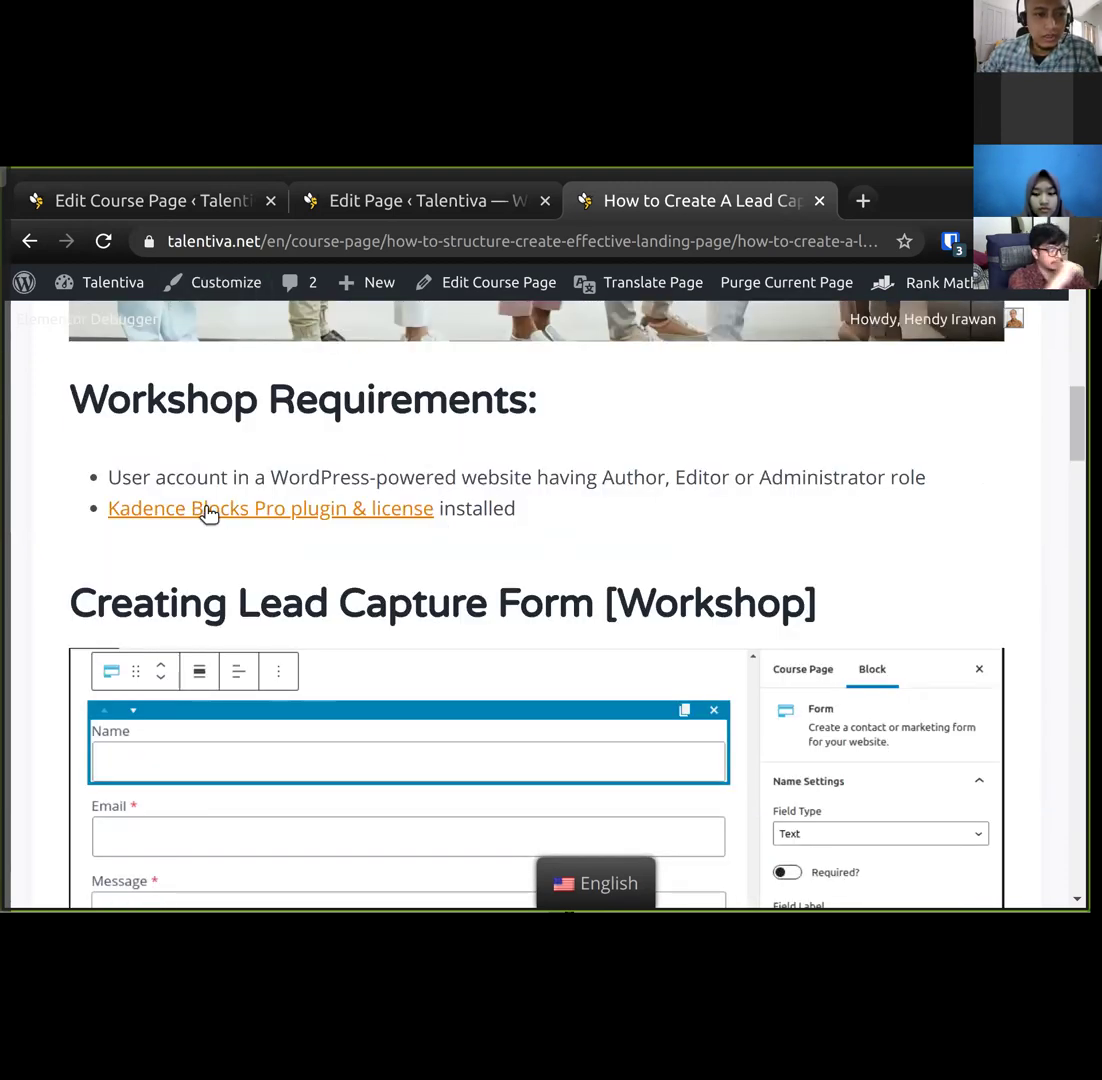
pyautogui.scroll(-1, 411, 655)
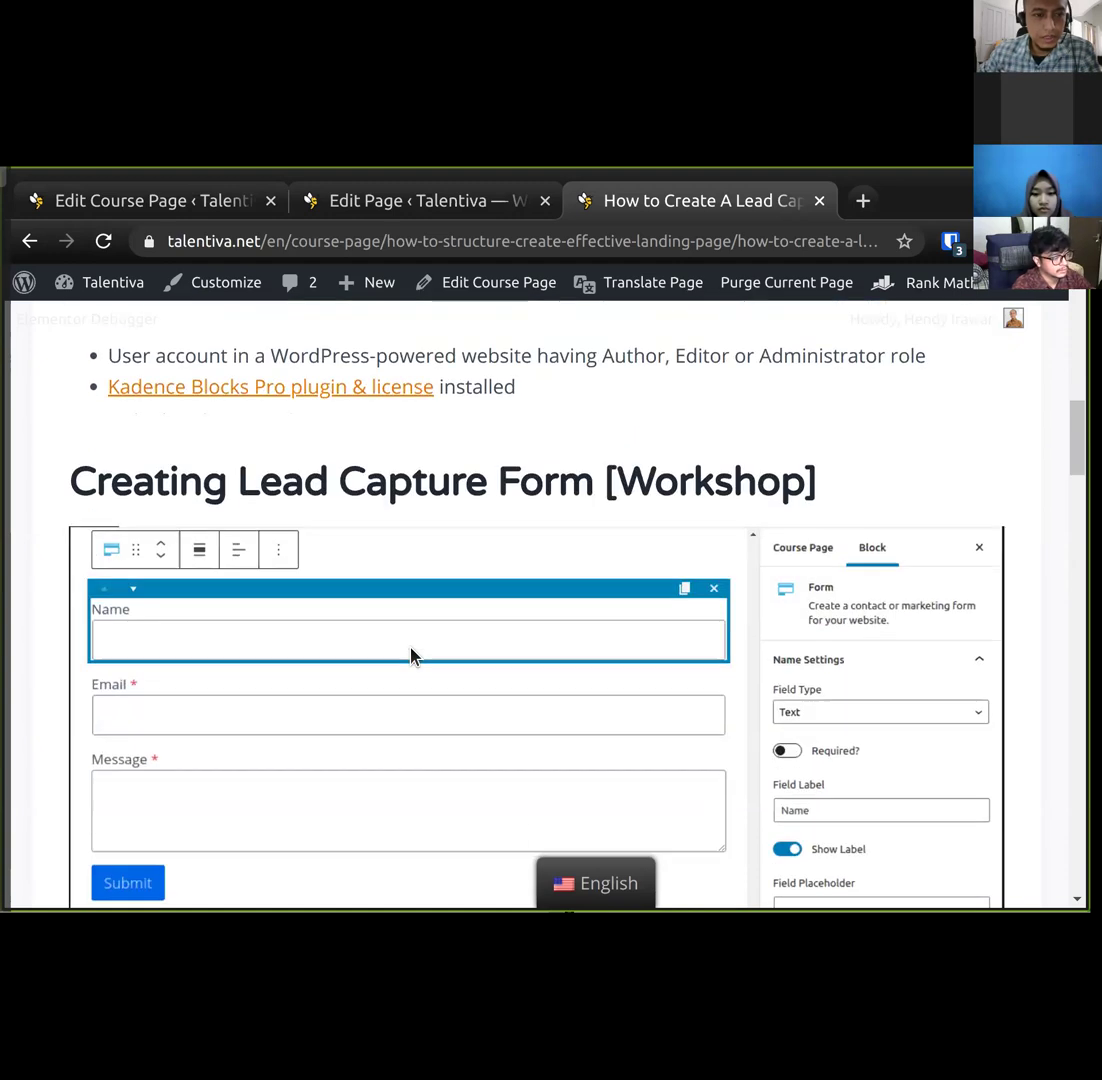
pyautogui.scroll(-2, 411, 655)
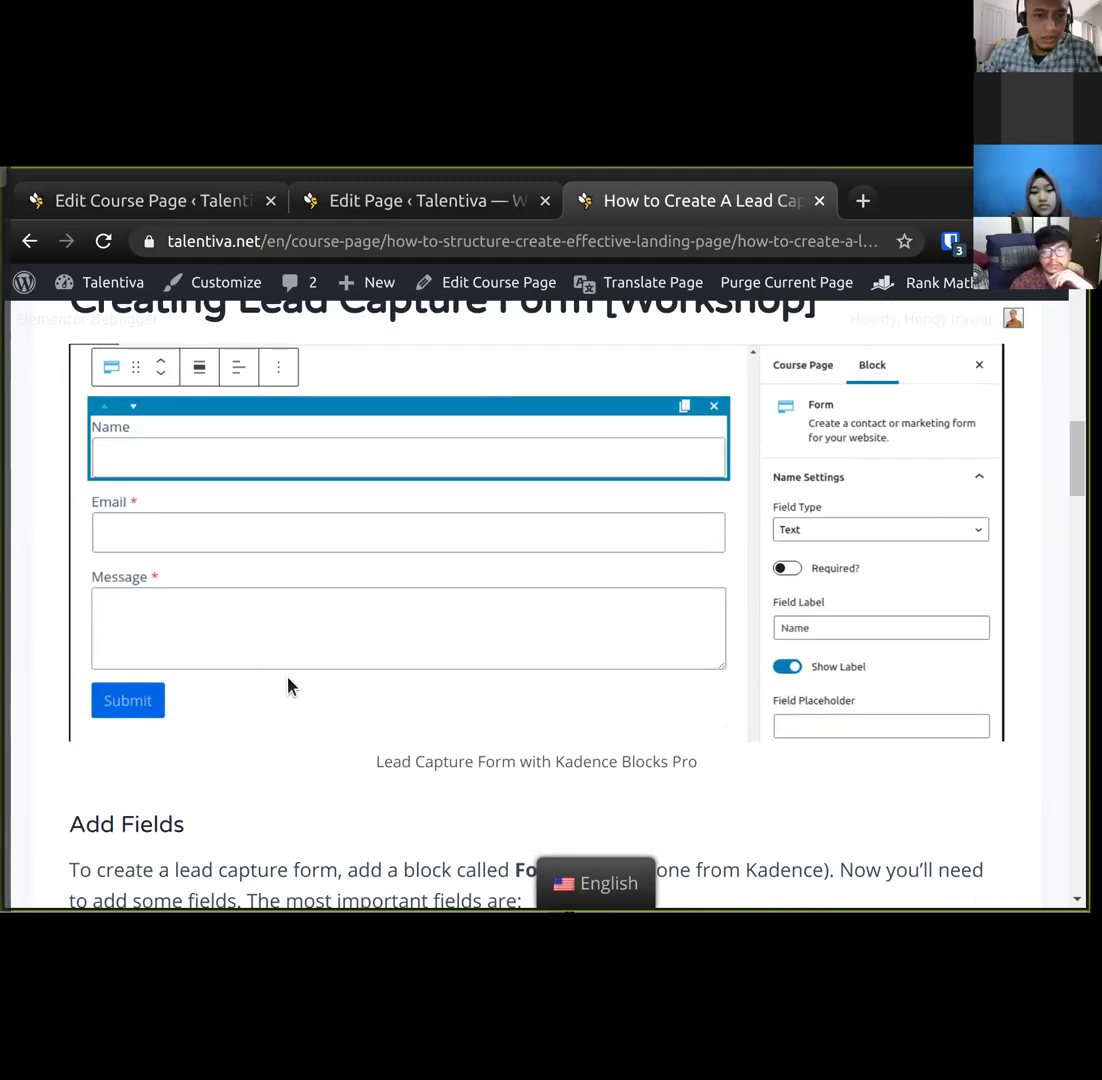
pyautogui.click(420, 201)
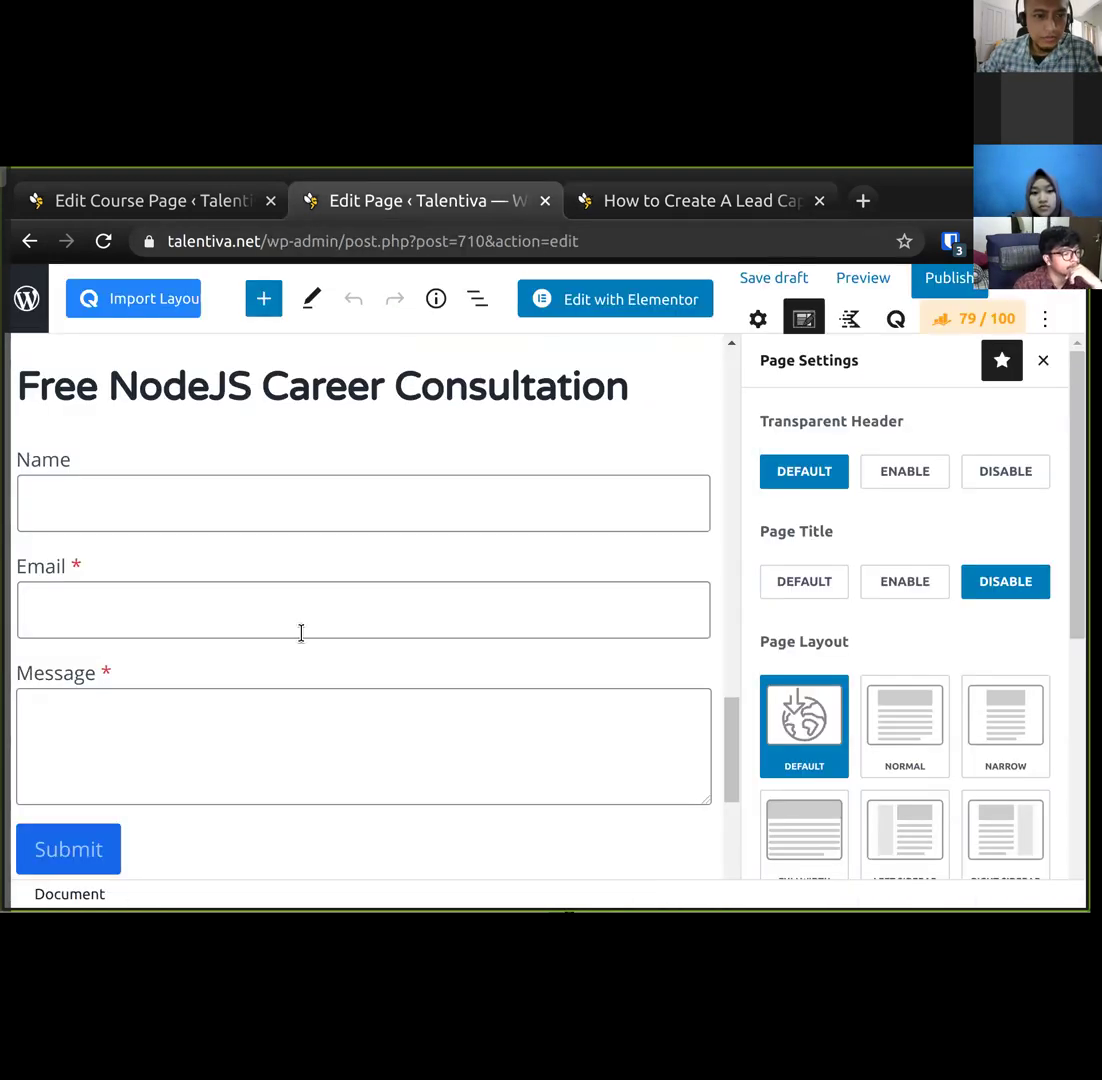
pyautogui.click(256, 502)
pyautogui.click(266, 632)
pyautogui.click(275, 708)
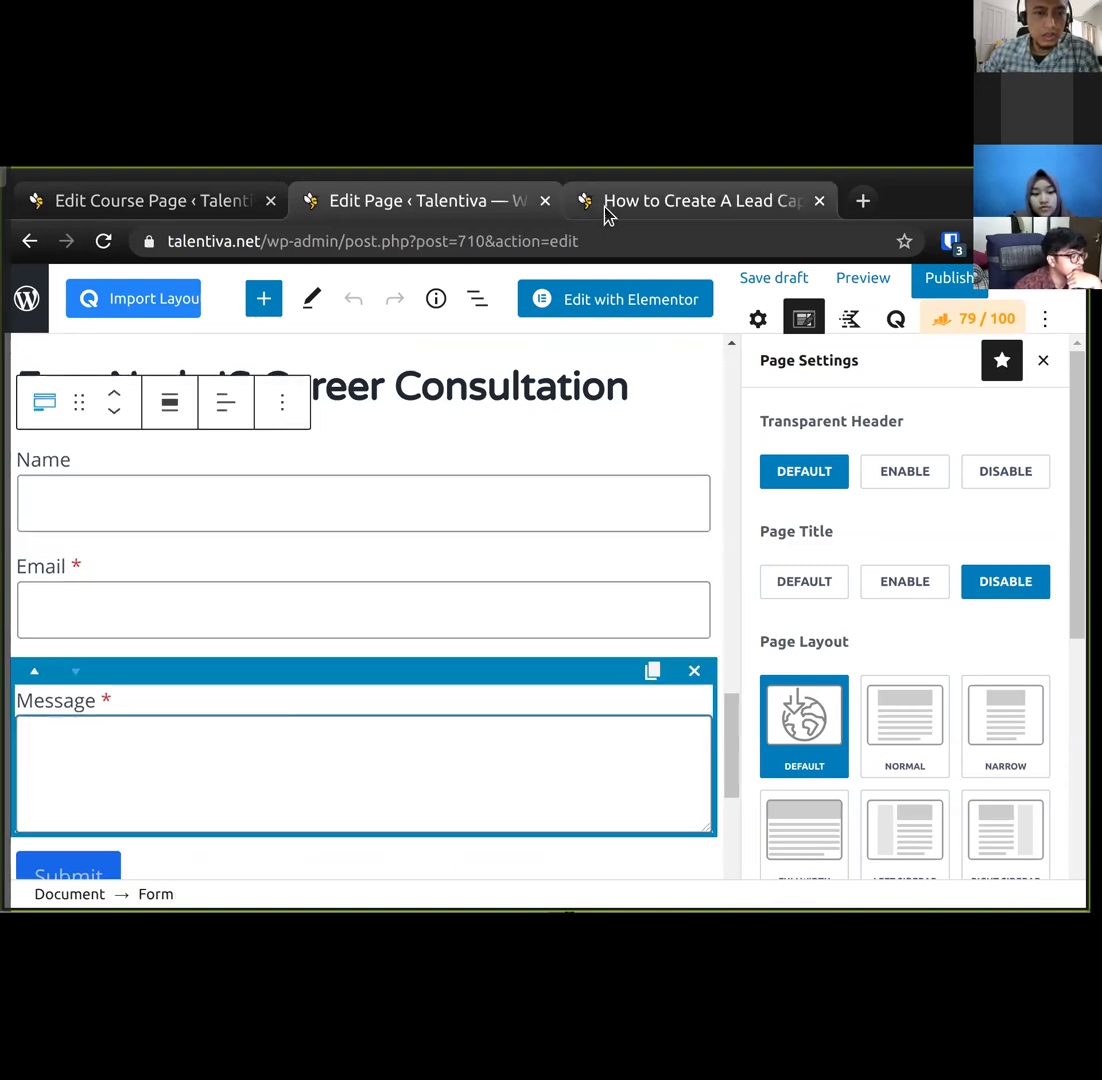
pyautogui.click(605, 212)
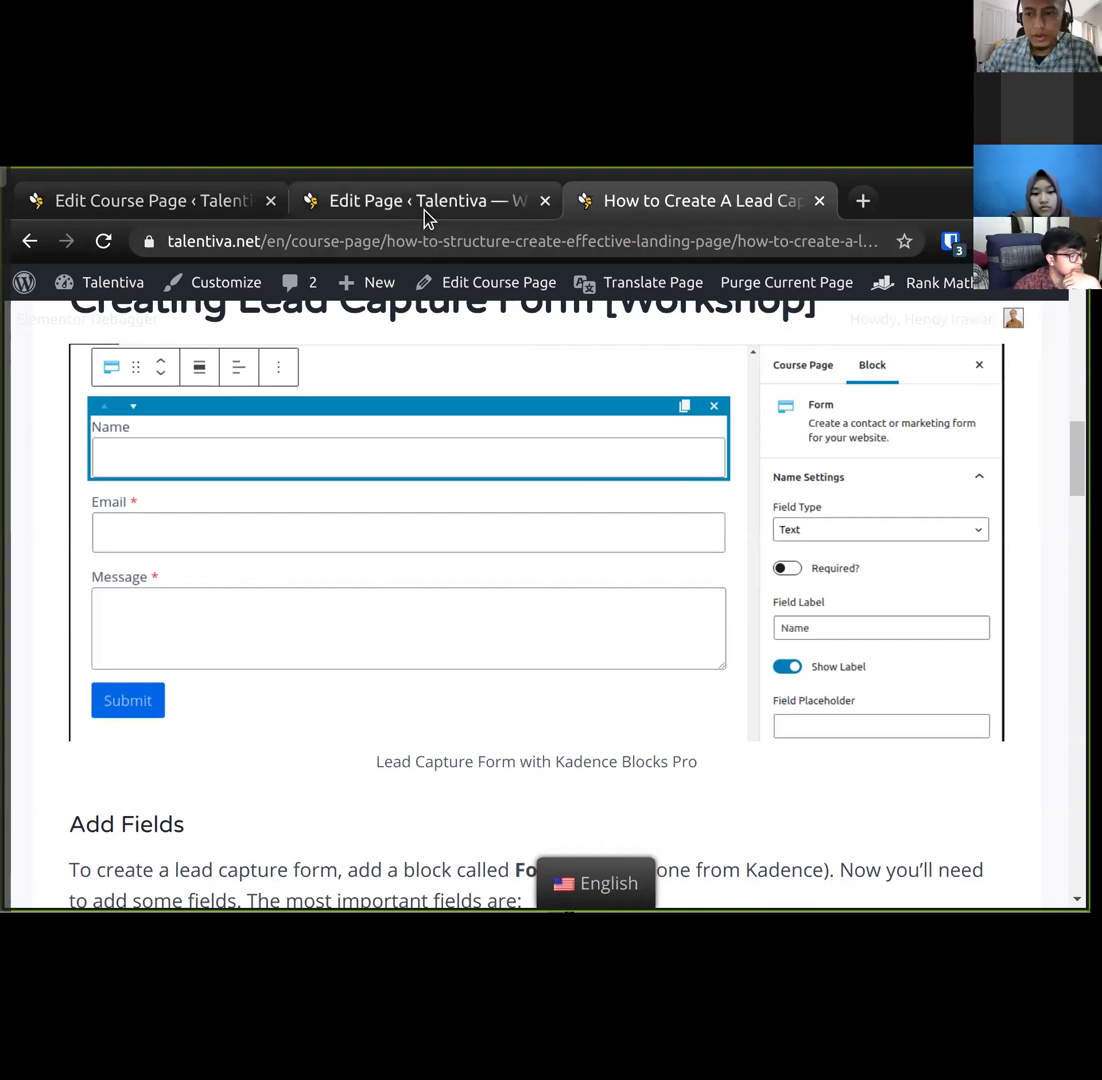
pyautogui.click(424, 210)
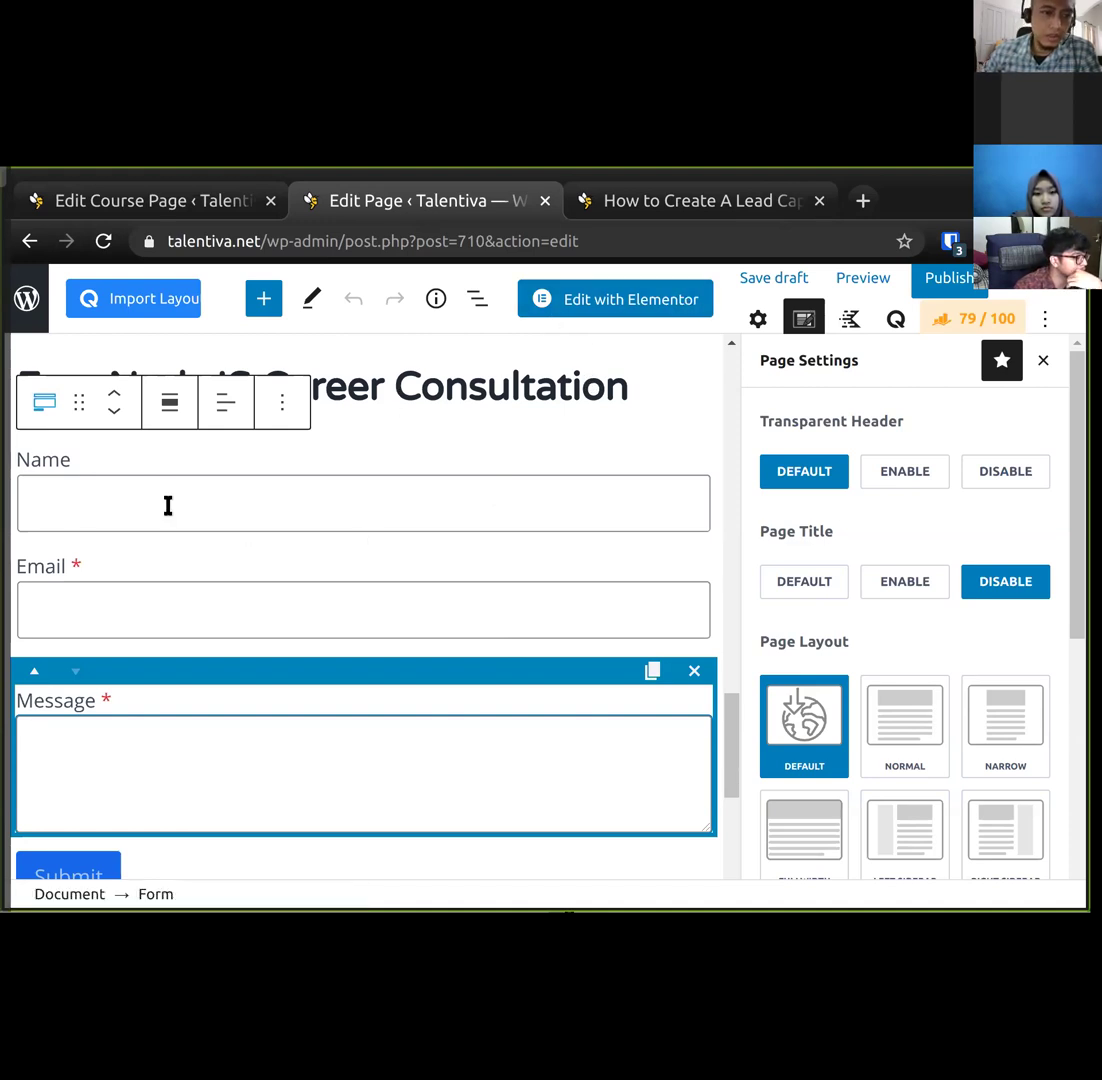
pyautogui.click(687, 212)
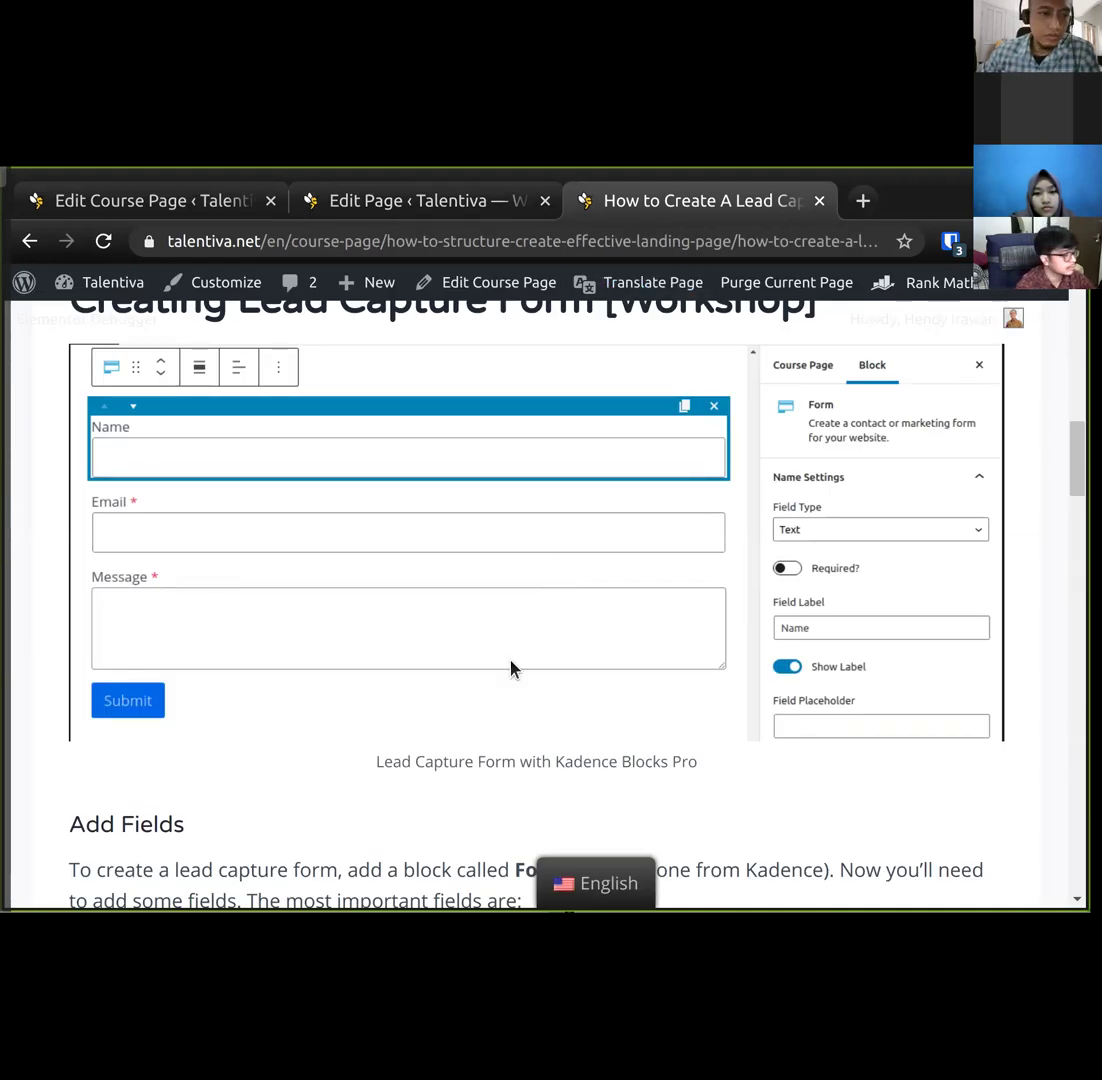
pyautogui.scroll(-3, 511, 668)
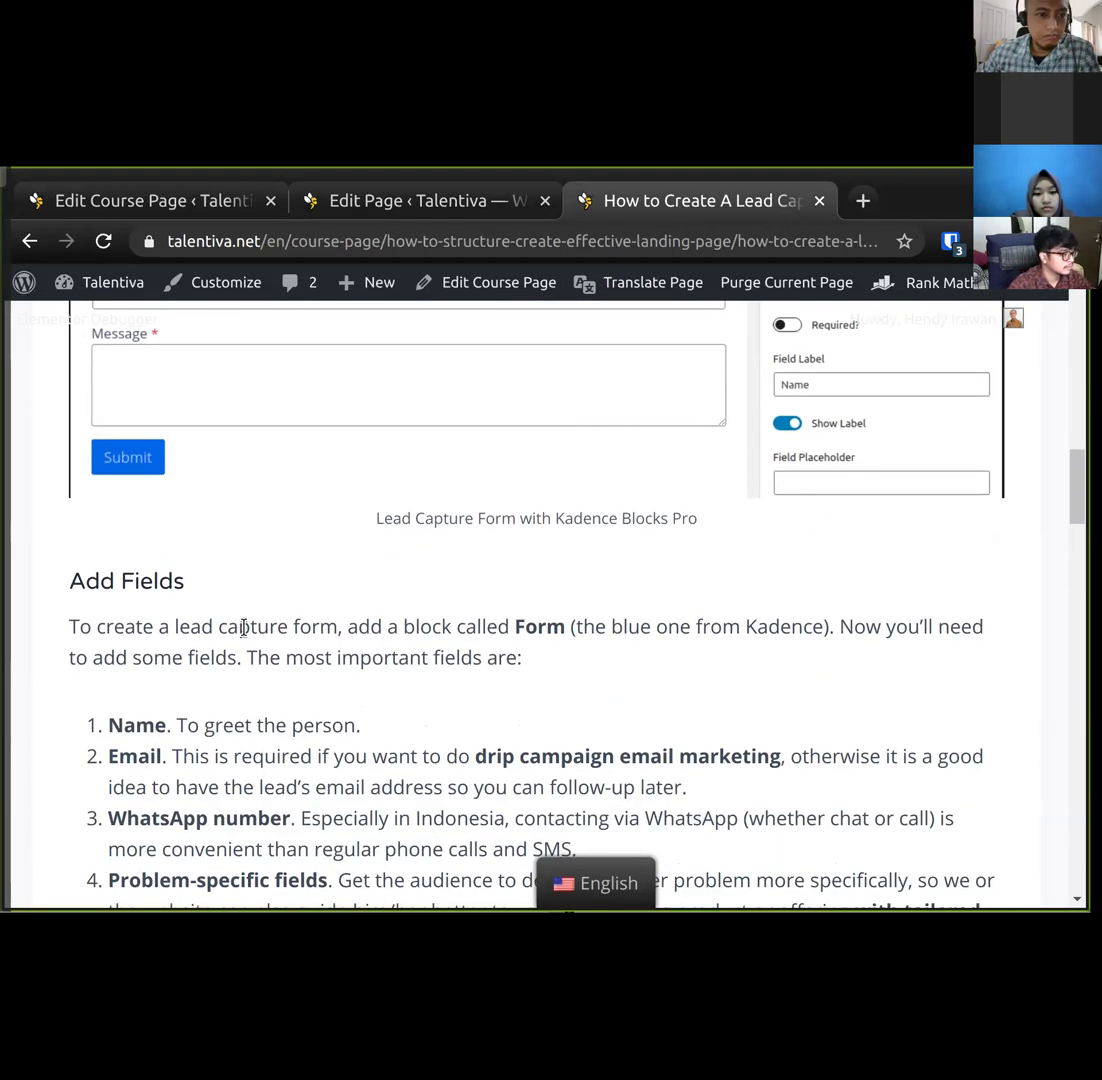
pyautogui.scroll(-1, 325, 711)
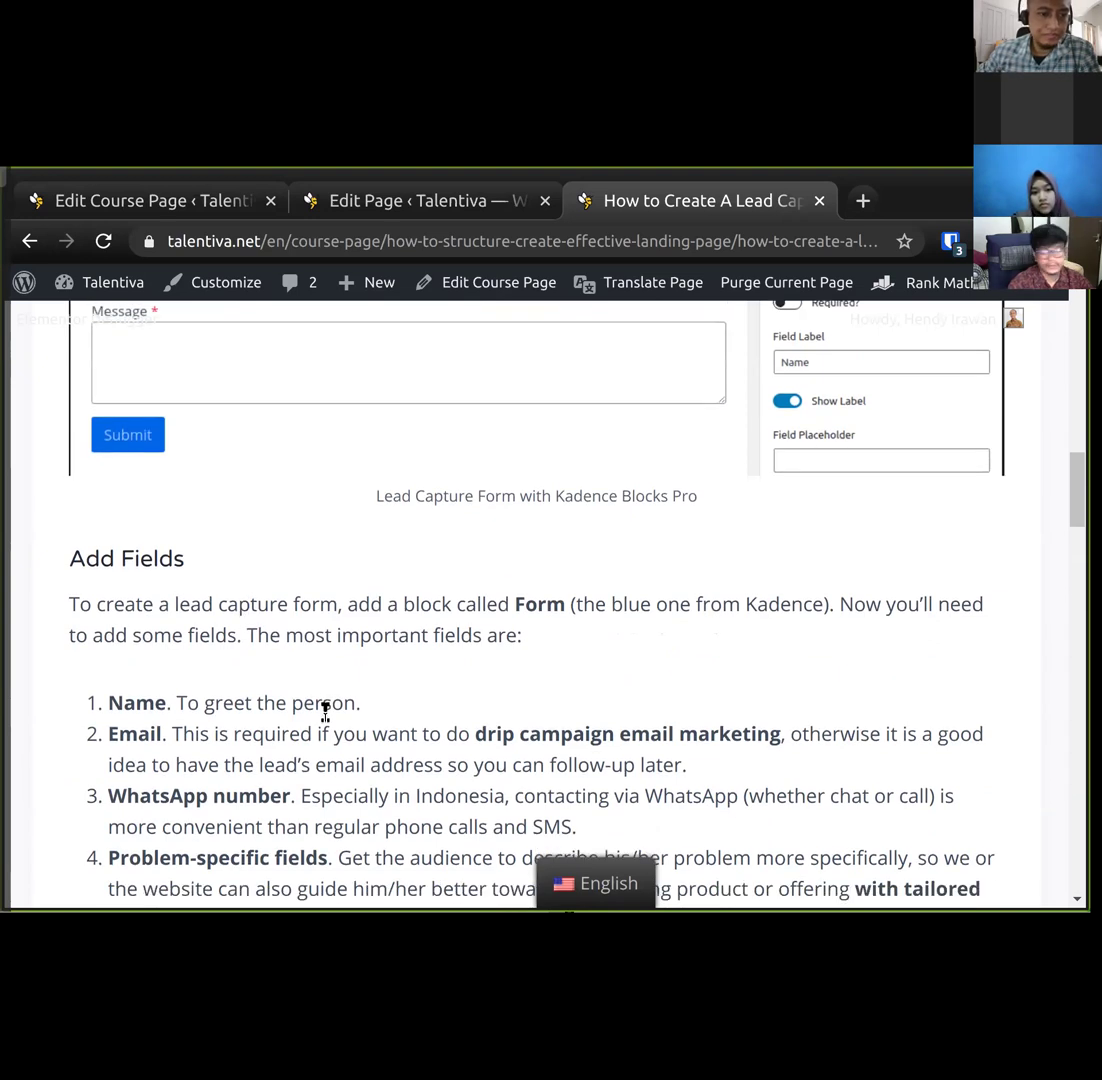
pyautogui.scroll(-2, 325, 711)
pyautogui.scroll(-1, 327, 721)
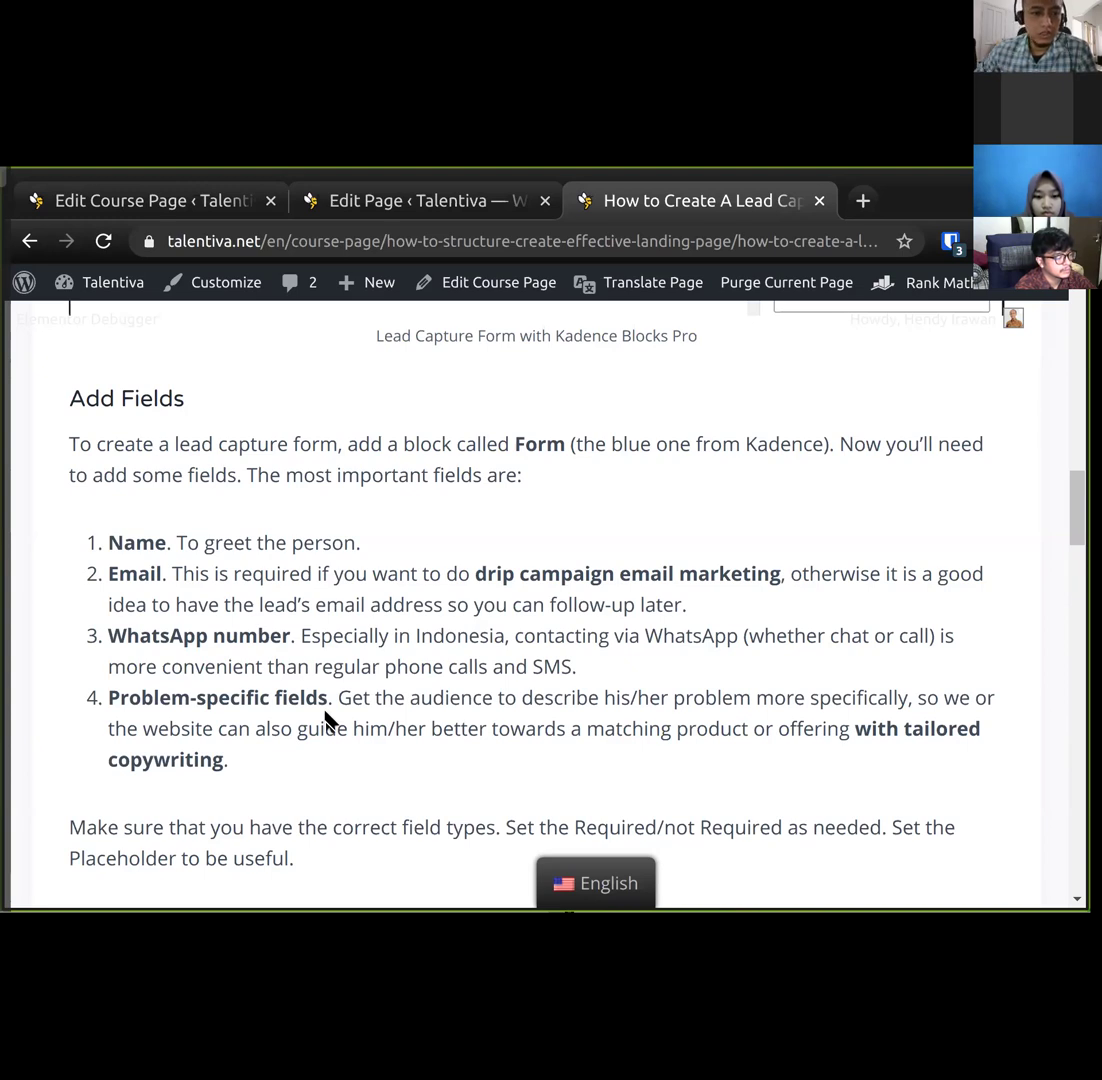
pyautogui.scroll(-15, 326, 718)
pyautogui.scroll(6, 331, 709)
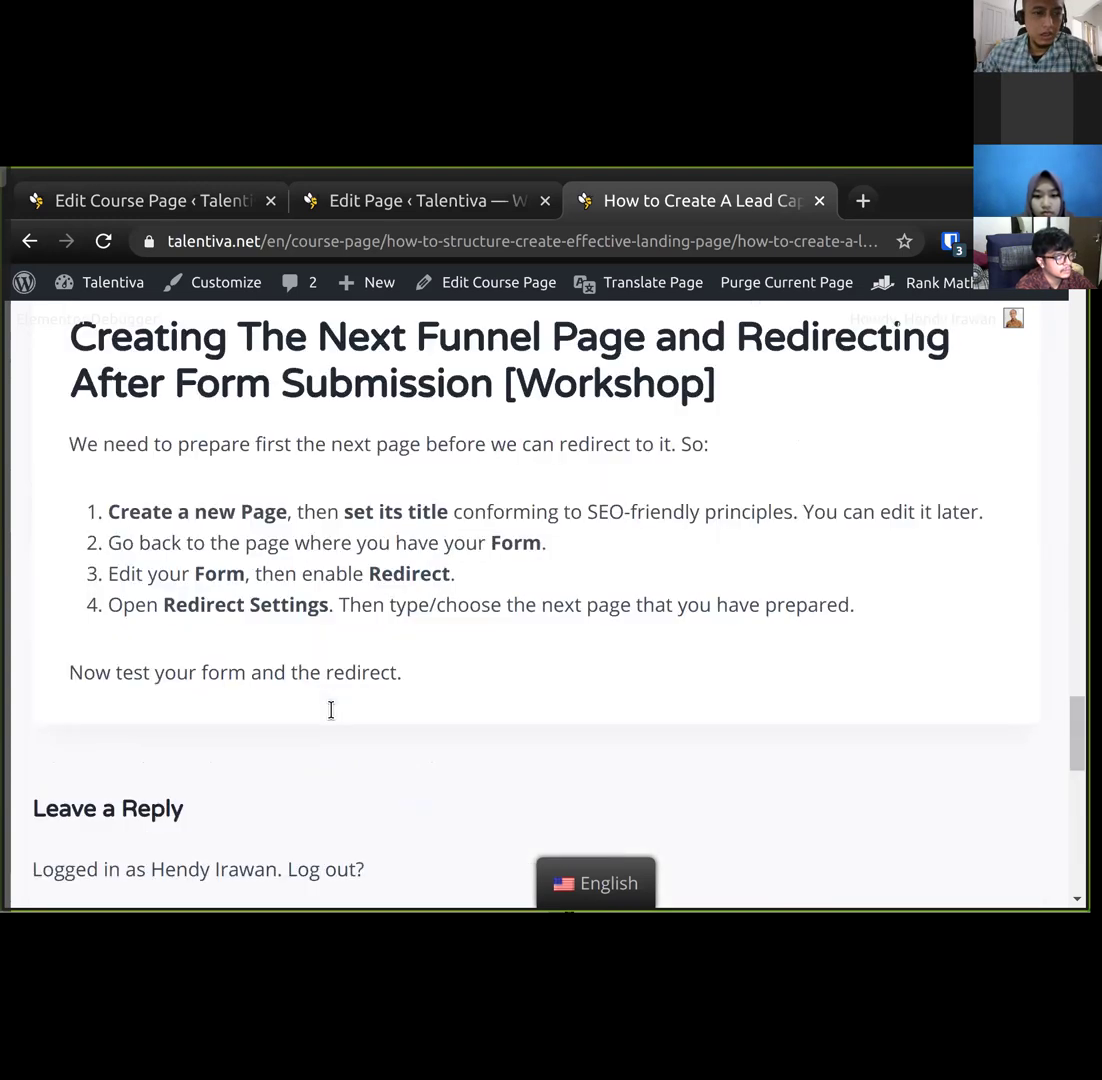
pyautogui.scroll(3, 331, 709)
# Go to the course page editor and place the cursor at the end of the final paragraph.
pyautogui.click(187, 205)
pyautogui.click(380, 207)
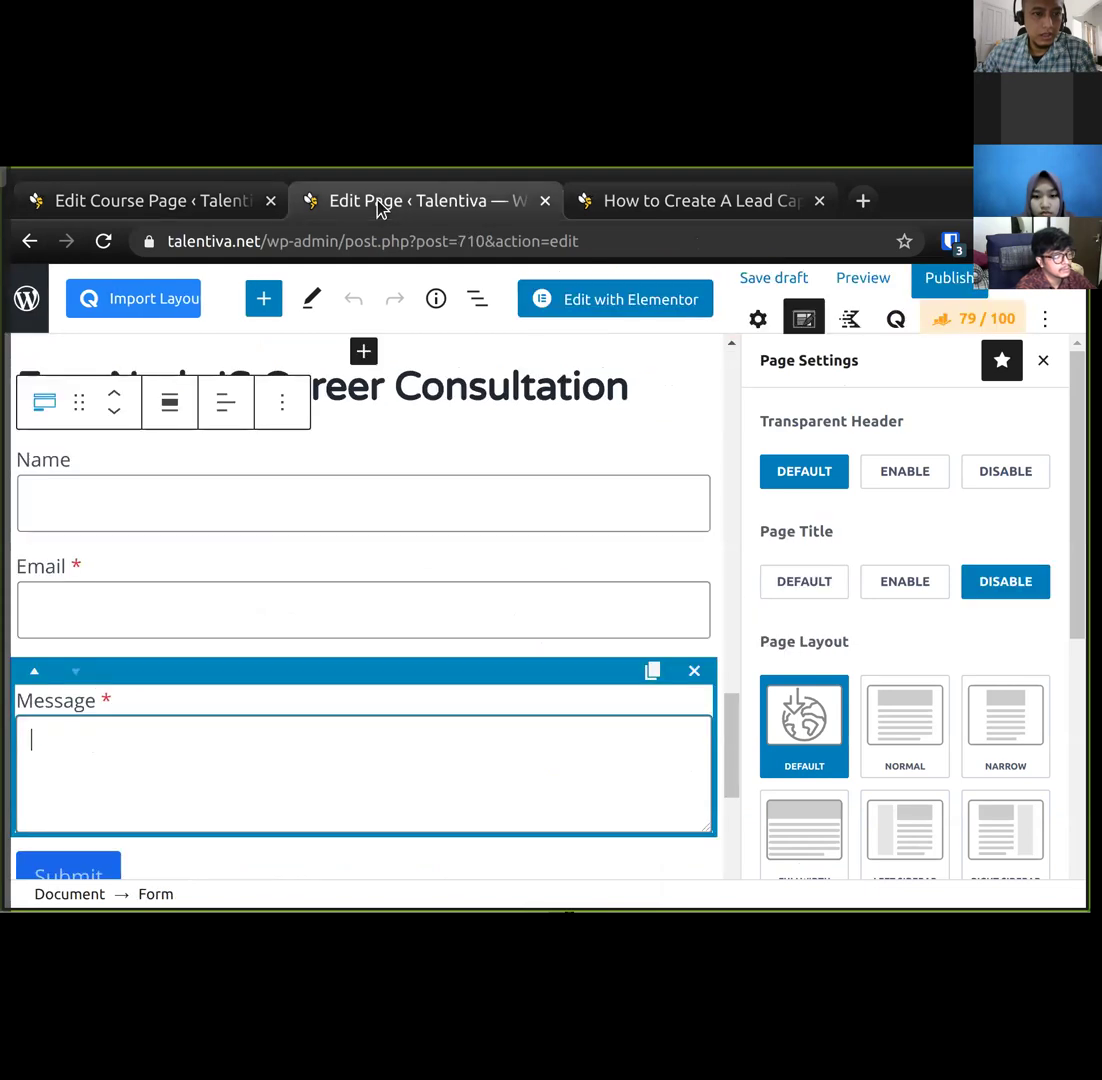
pyautogui.scroll(5, 310, 716)
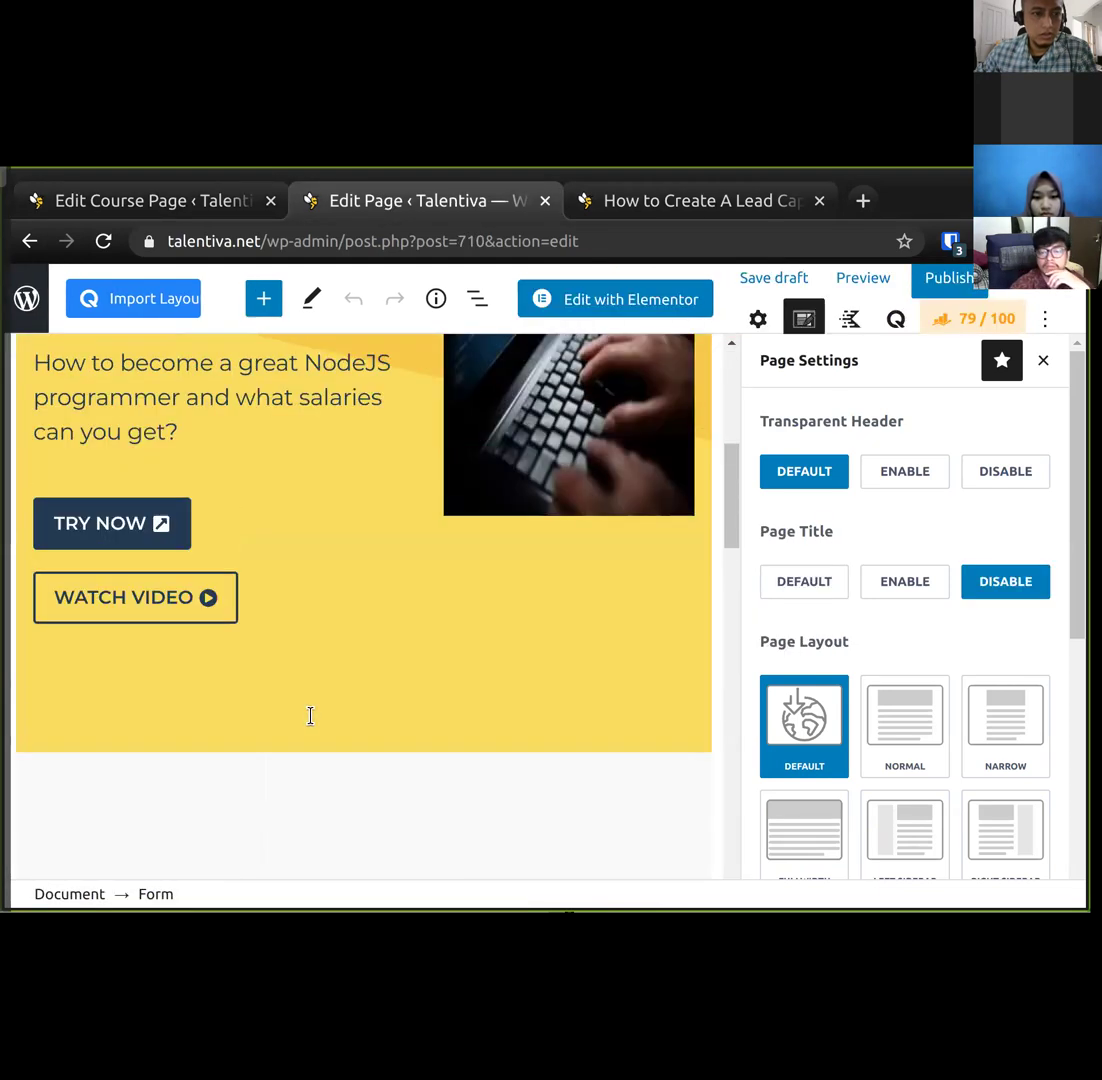
pyautogui.scroll(8, 310, 716)
pyautogui.click(221, 197)
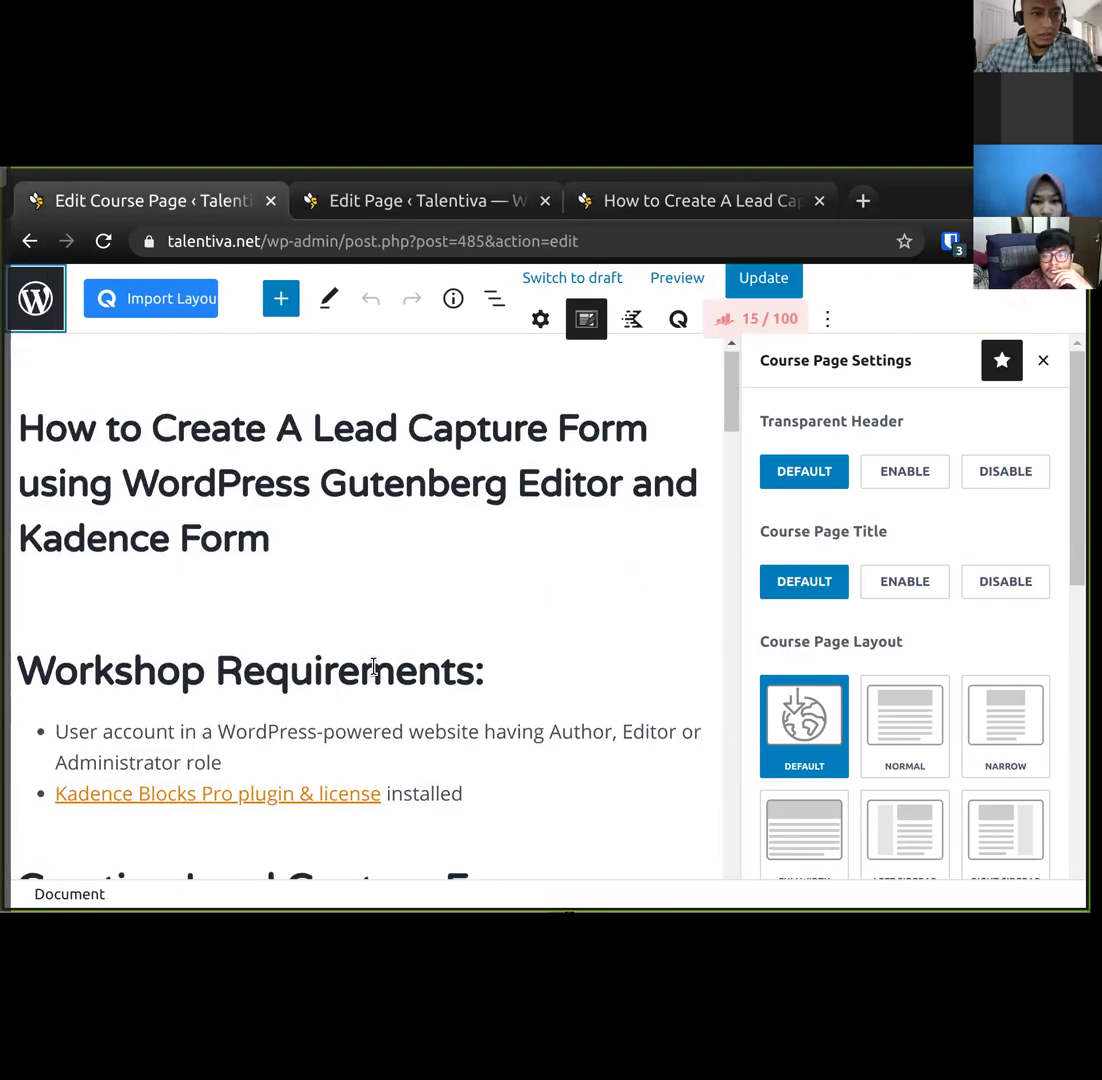
pyautogui.scroll(-15, 373, 667)
pyautogui.click(469, 584)
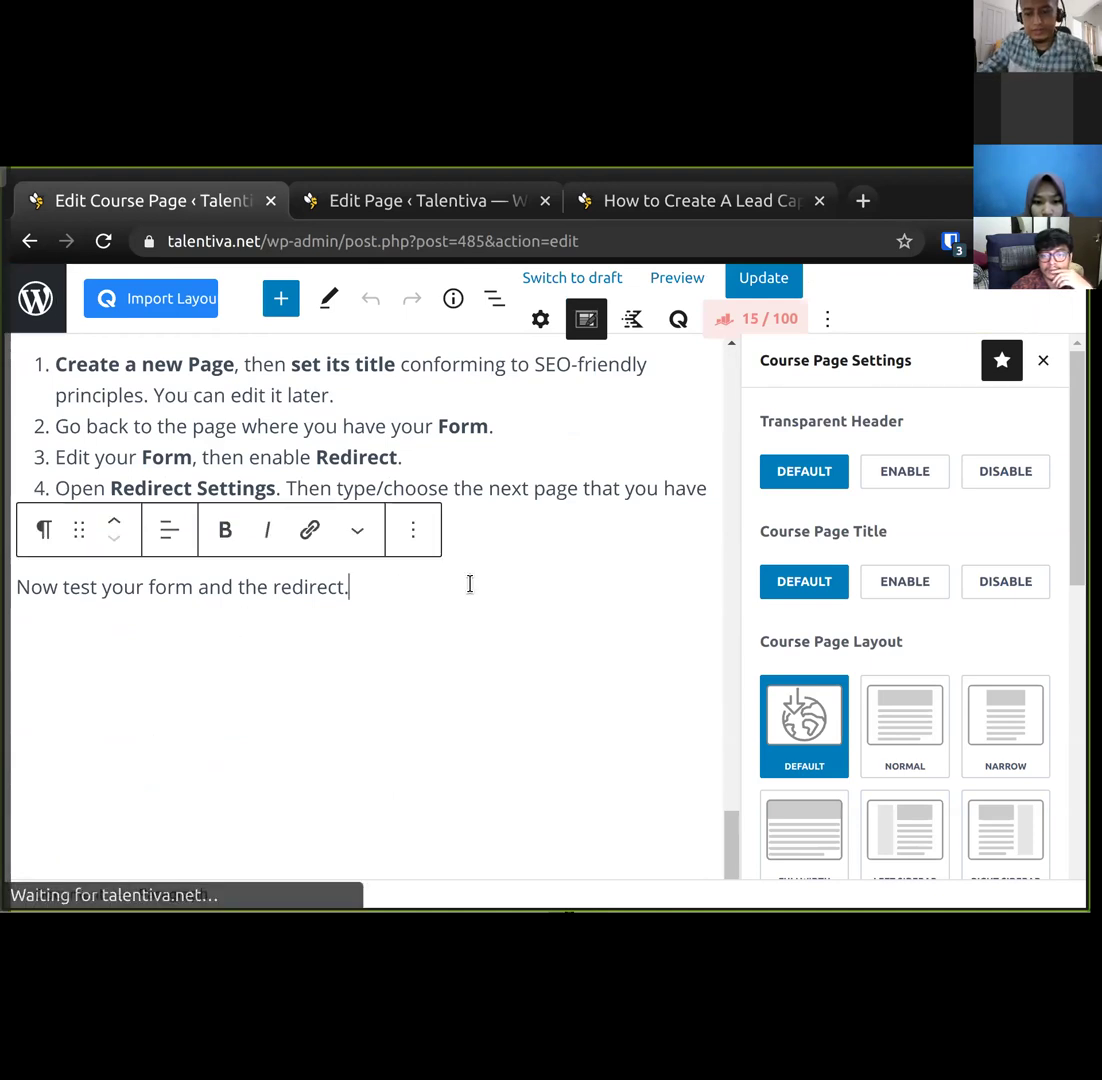
# Add a 'TODO: Next courses' heading below the last paragraph.
pyautogui.press('Return')
pyautogui.write('/')
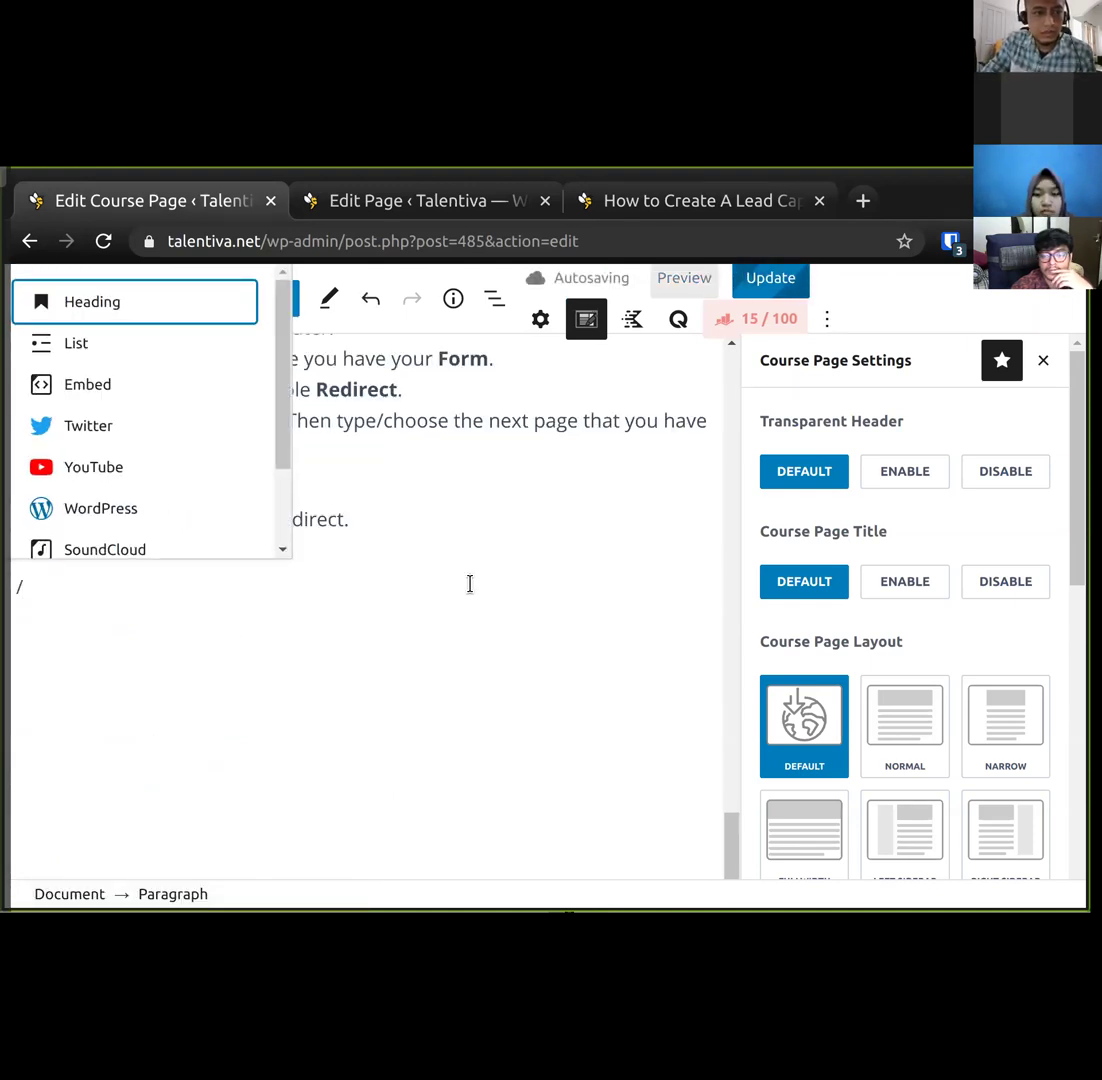
pyautogui.write('he')
pyautogui.press('Return')
pyautogui.write('TODO: Next courses')
# Add the numbered item 'Drip campaign email marketing' below the heading and save the page.
pyautogui.press('Return')
pyautogui.write('1. Drip ca')
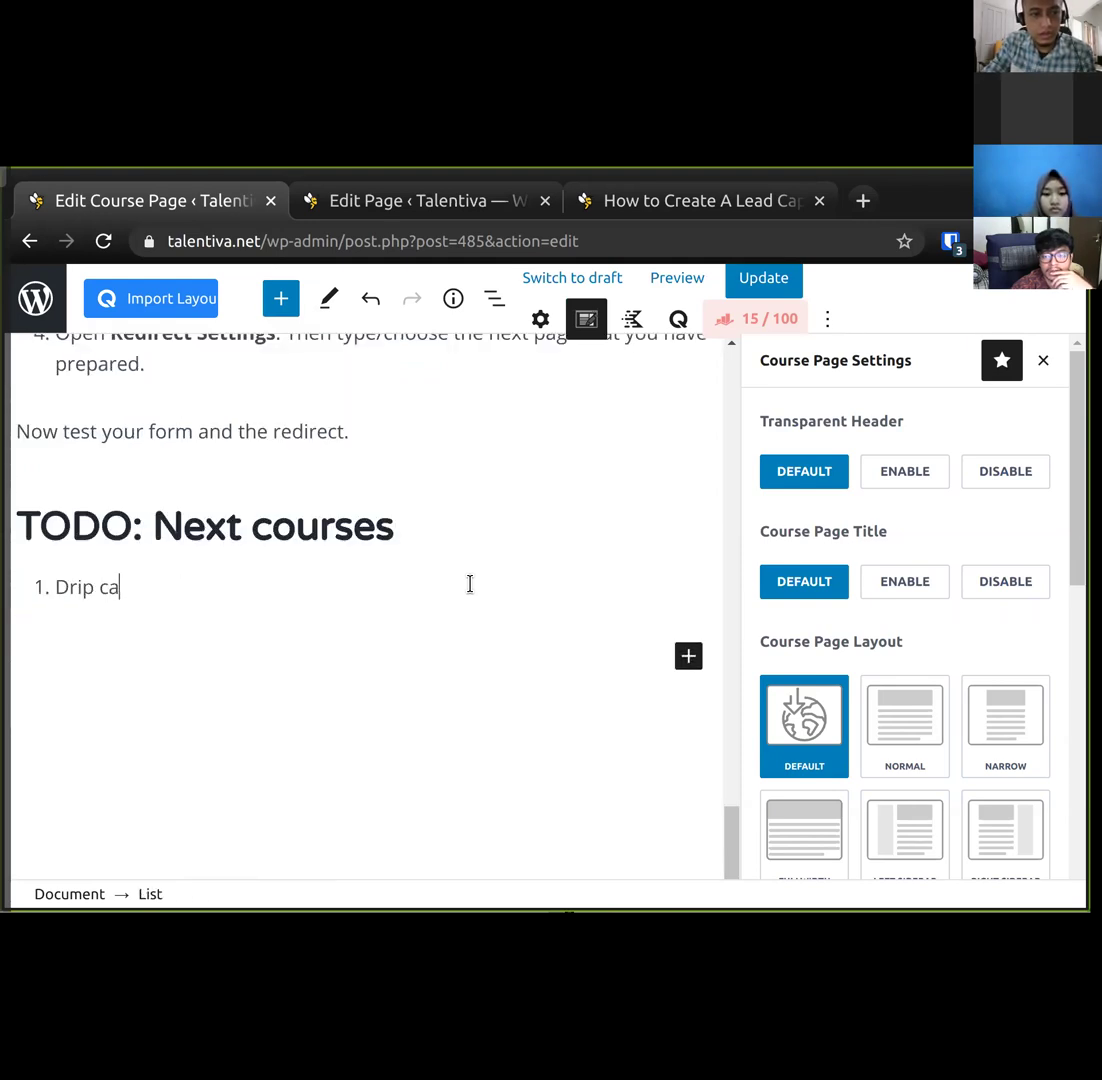
pyautogui.write('mpaign email am')
pyautogui.press('BackSpace')
pyautogui.press('BackSpace')
pyautogui.write('marketing')
pyautogui.hotkey('ctrl', 's')
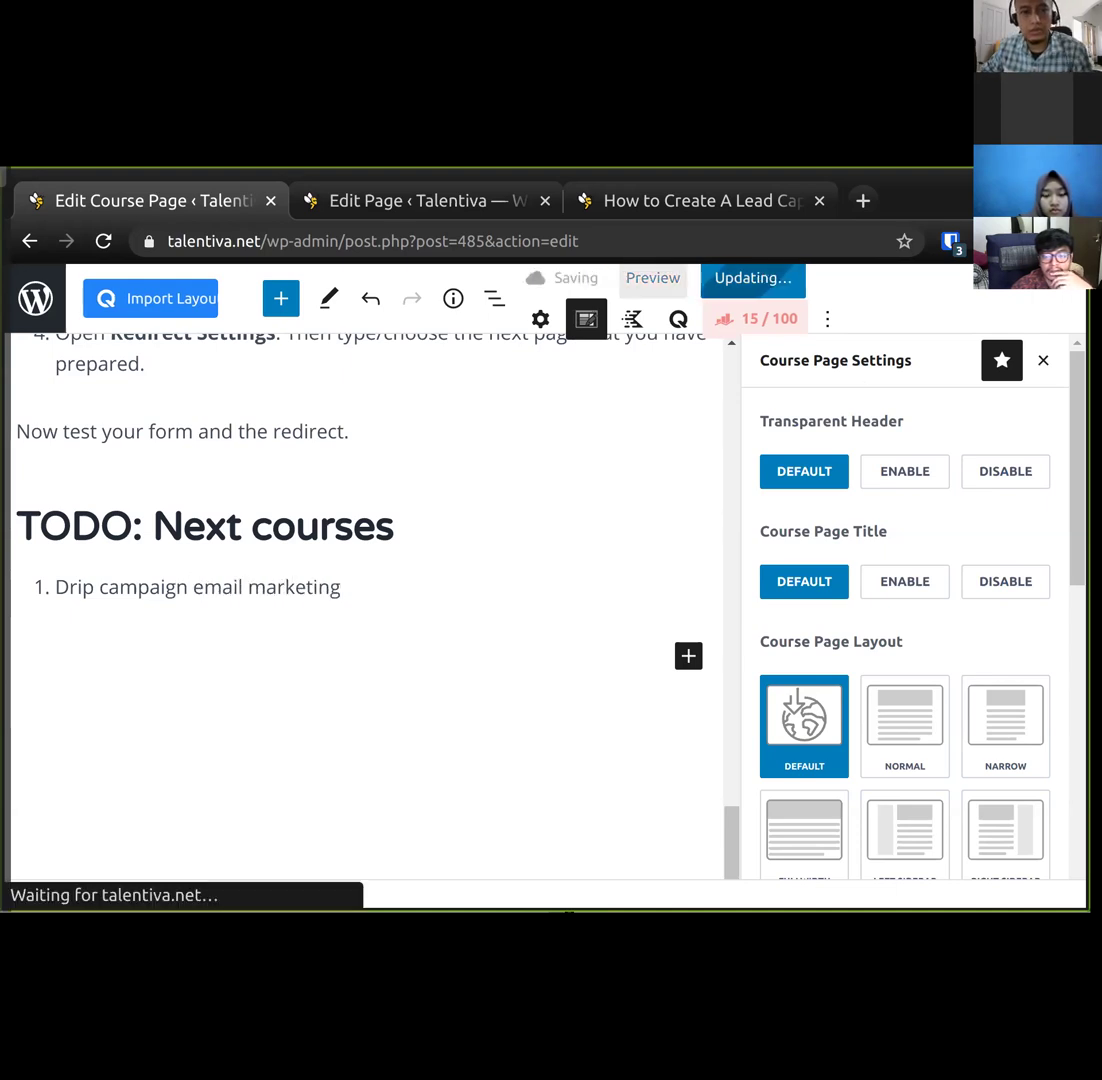
pyautogui.click(700, 200)
pyautogui.scroll(-1, 708, 582)
pyautogui.scroll(10, 710, 582)
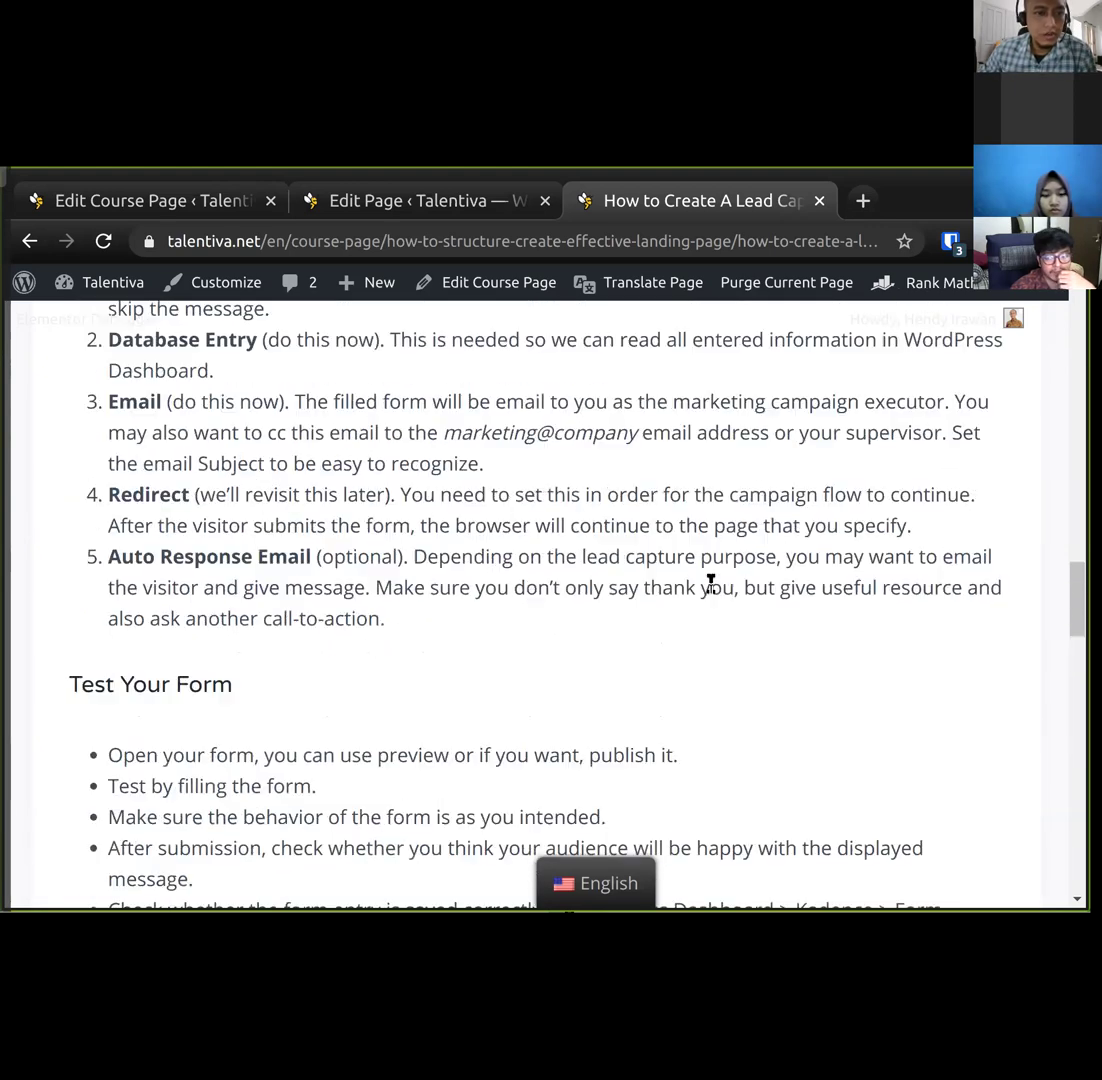
# Reread the tutorial's Problem-specific fields advice, then return to the NodeJS page editor.
pyautogui.scroll(4, 710, 582)
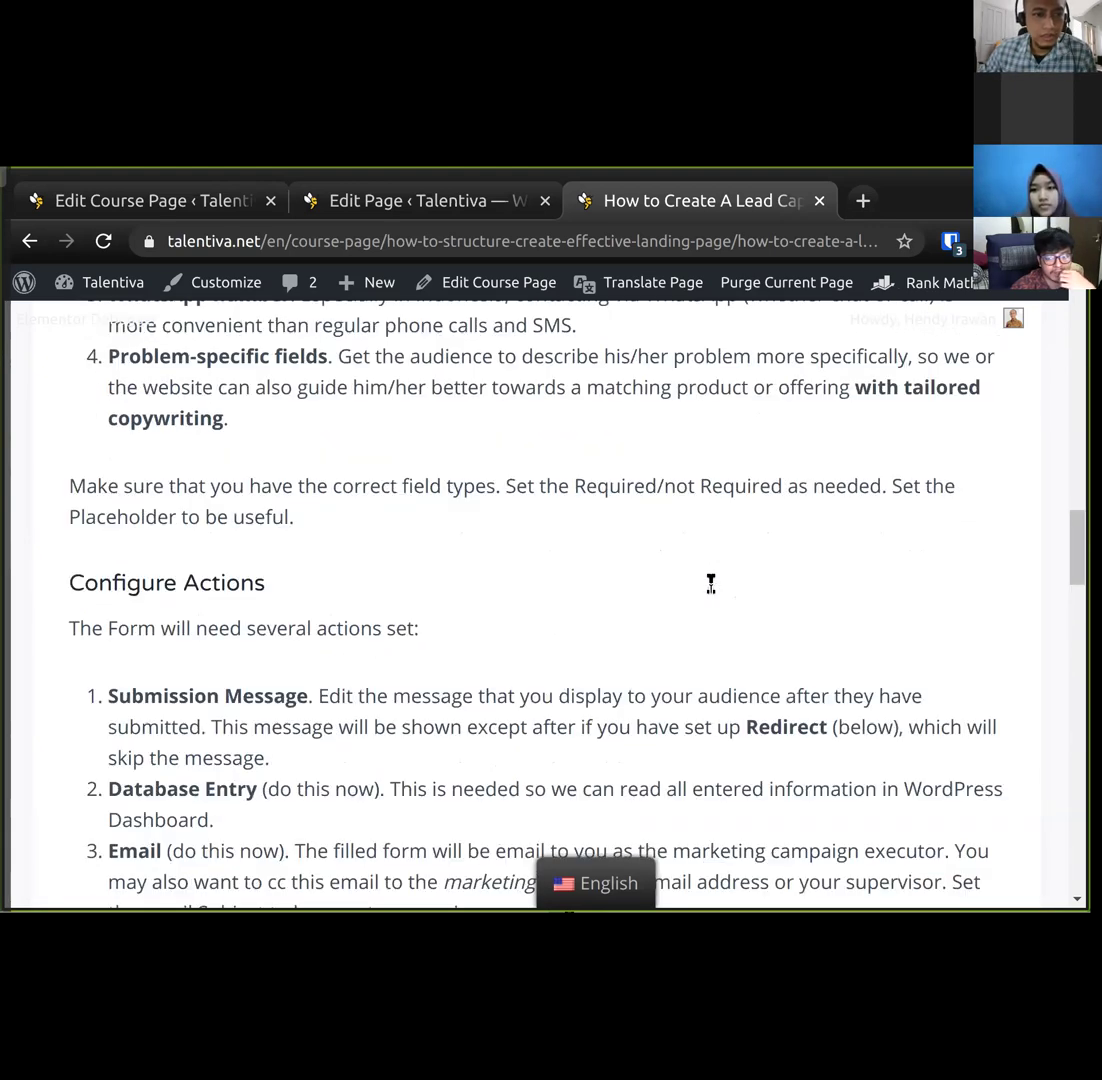
pyautogui.scroll(3, 710, 582)
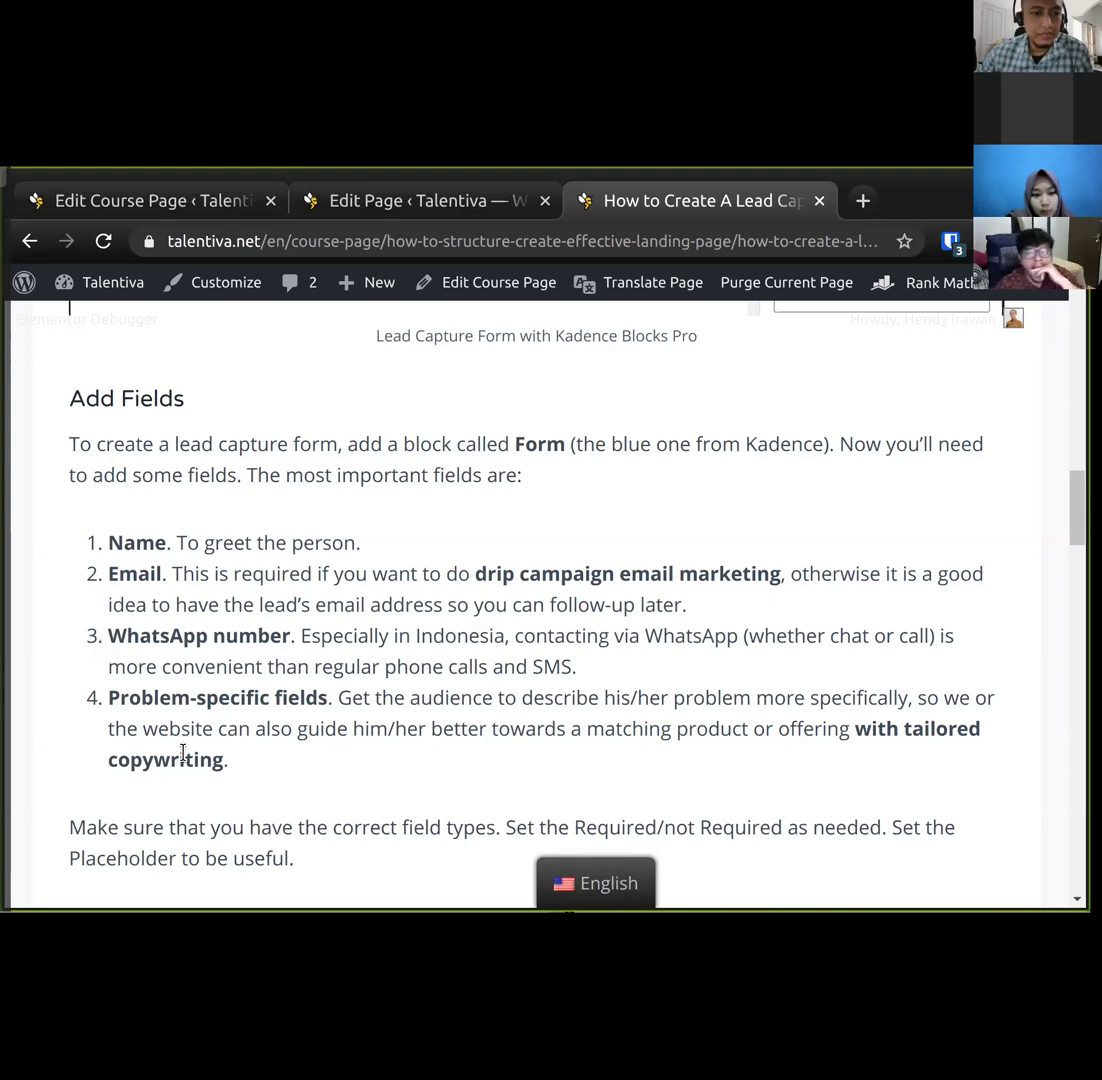
pyautogui.scroll(-2, 238, 506)
pyautogui.tripleClick(314, 546)
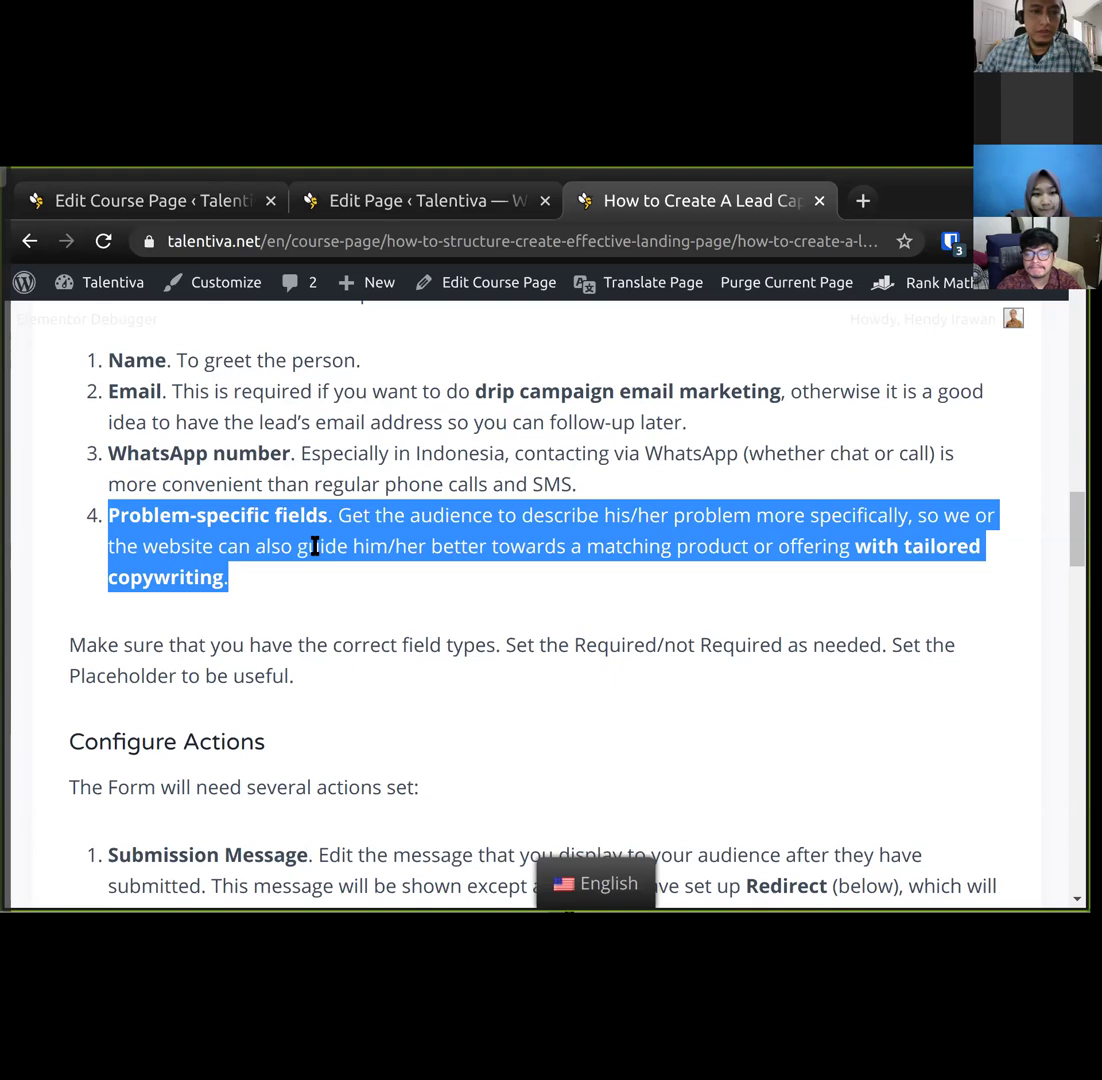
pyautogui.click(351, 453)
pyautogui.click(430, 216)
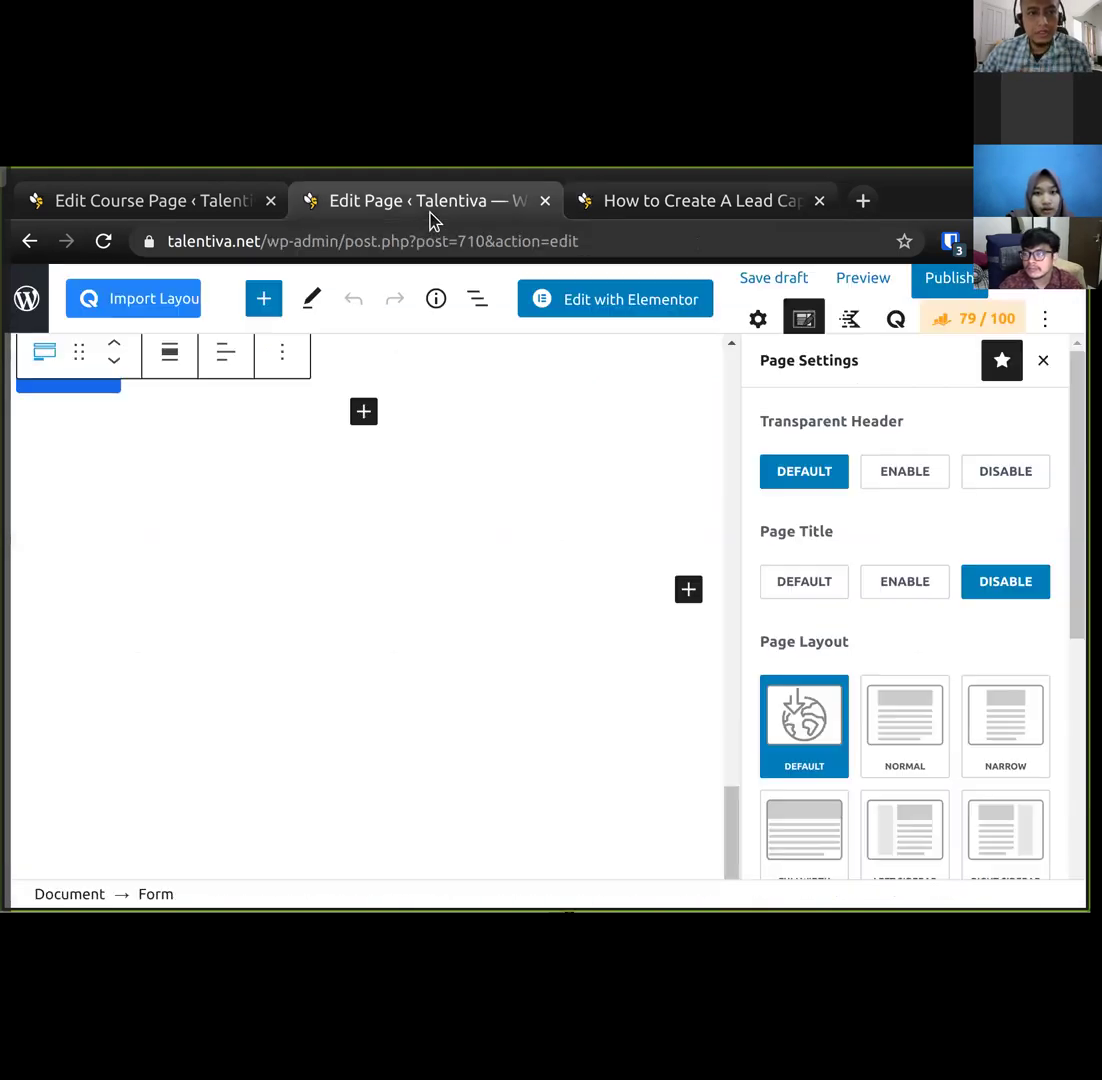
pyautogui.scroll(1, 297, 558)
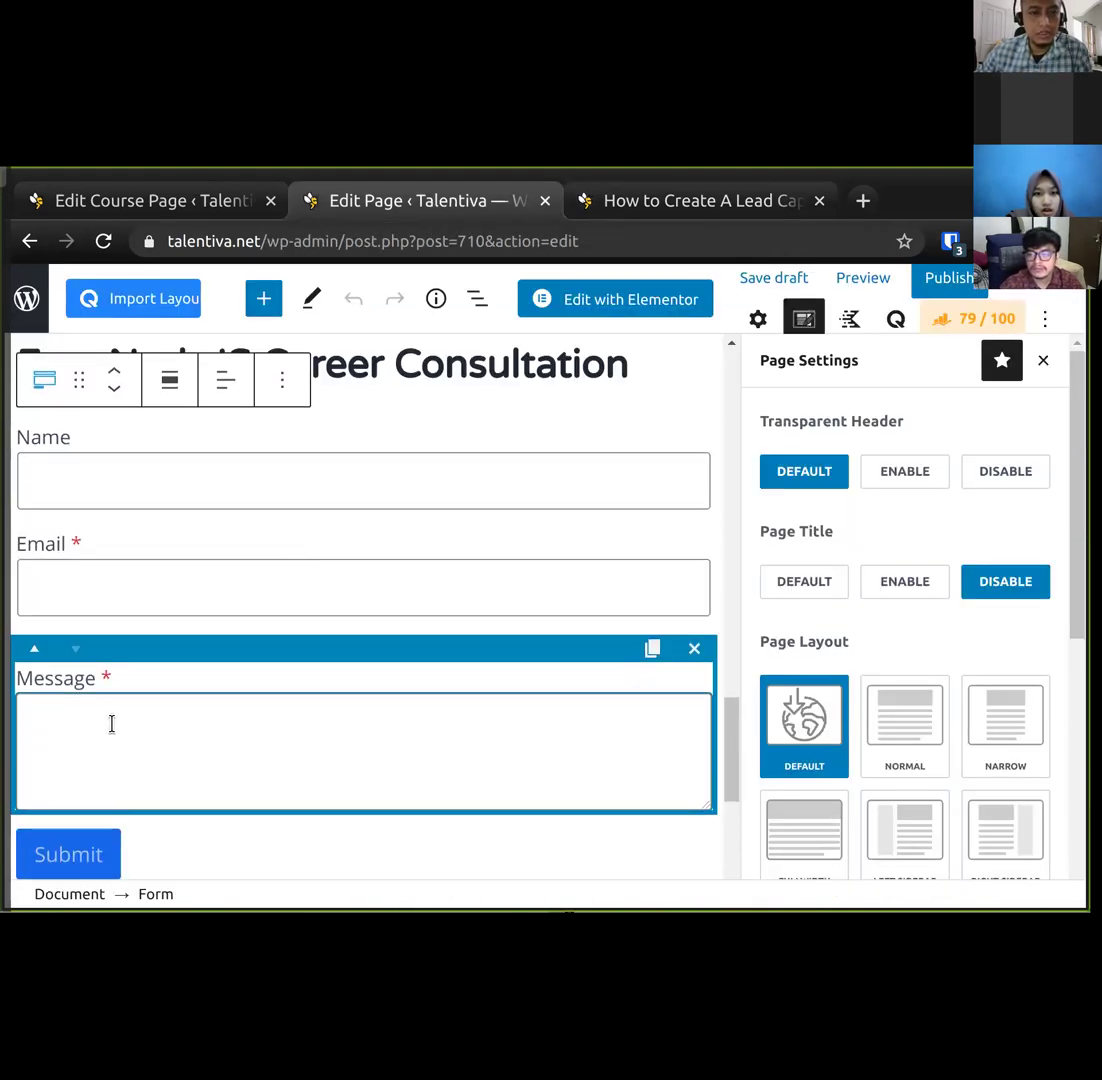
pyautogui.click(99, 588)
pyautogui.click(130, 710)
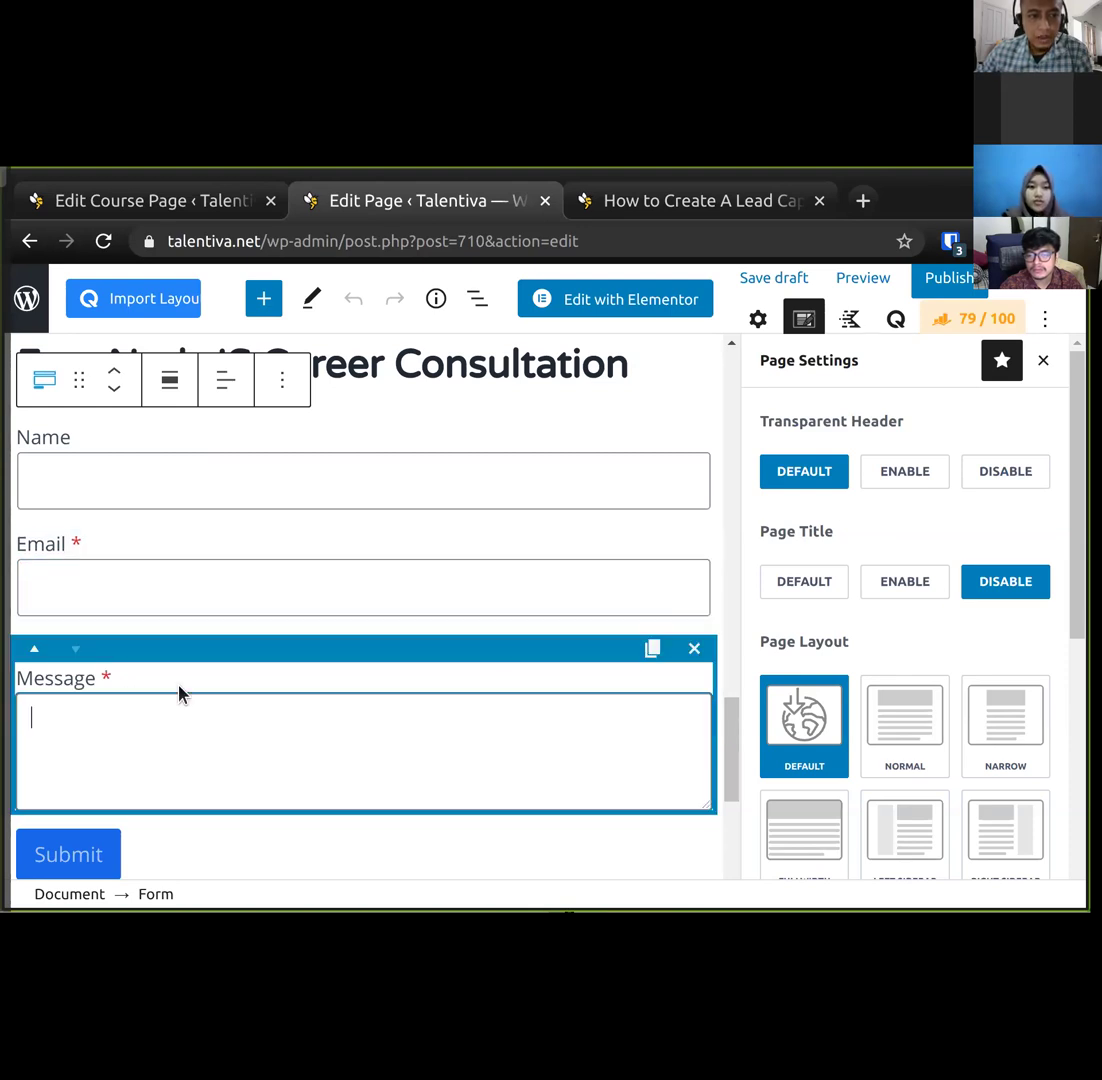
pyautogui.click(666, 214)
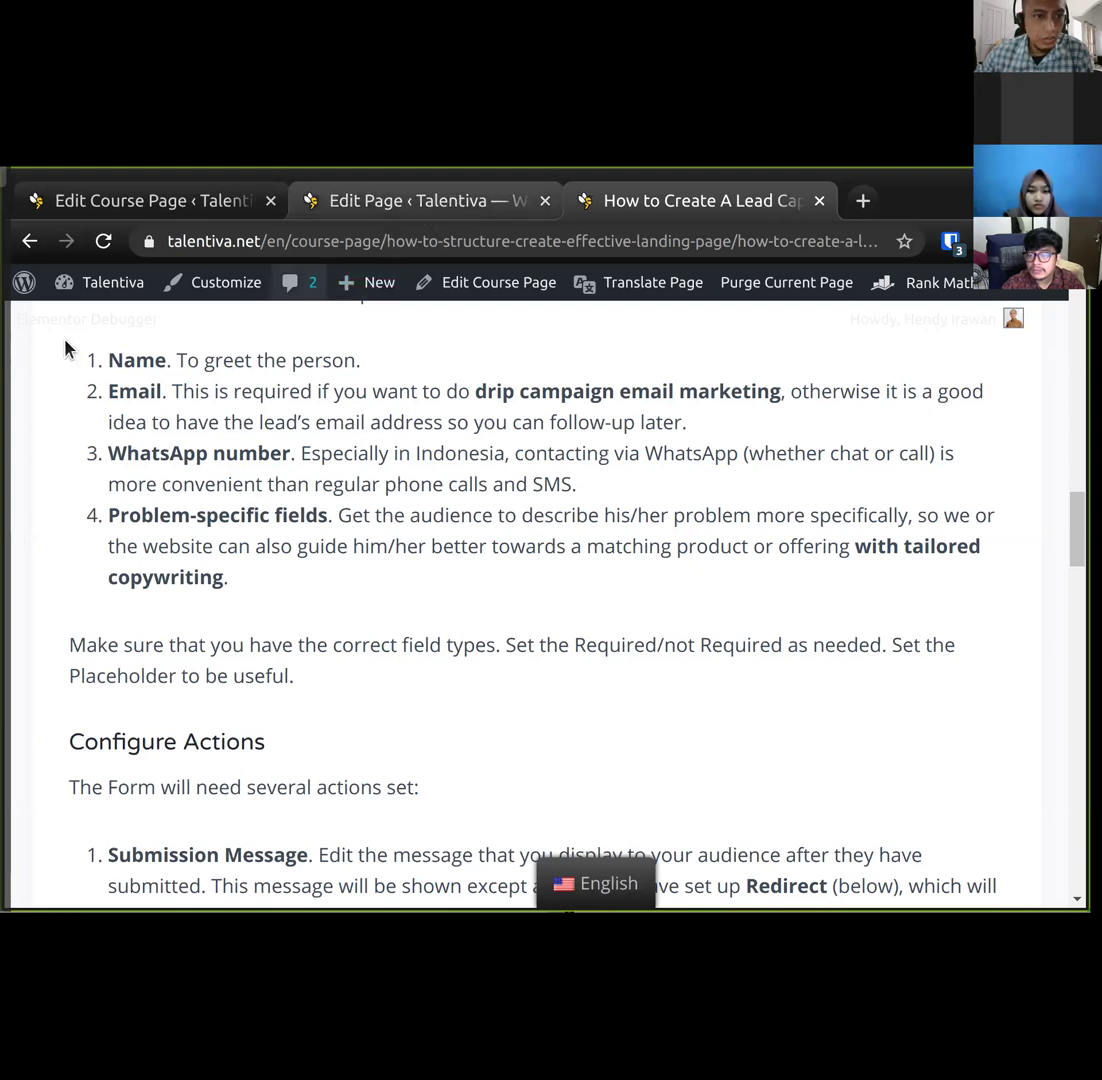
pyautogui.click(408, 207)
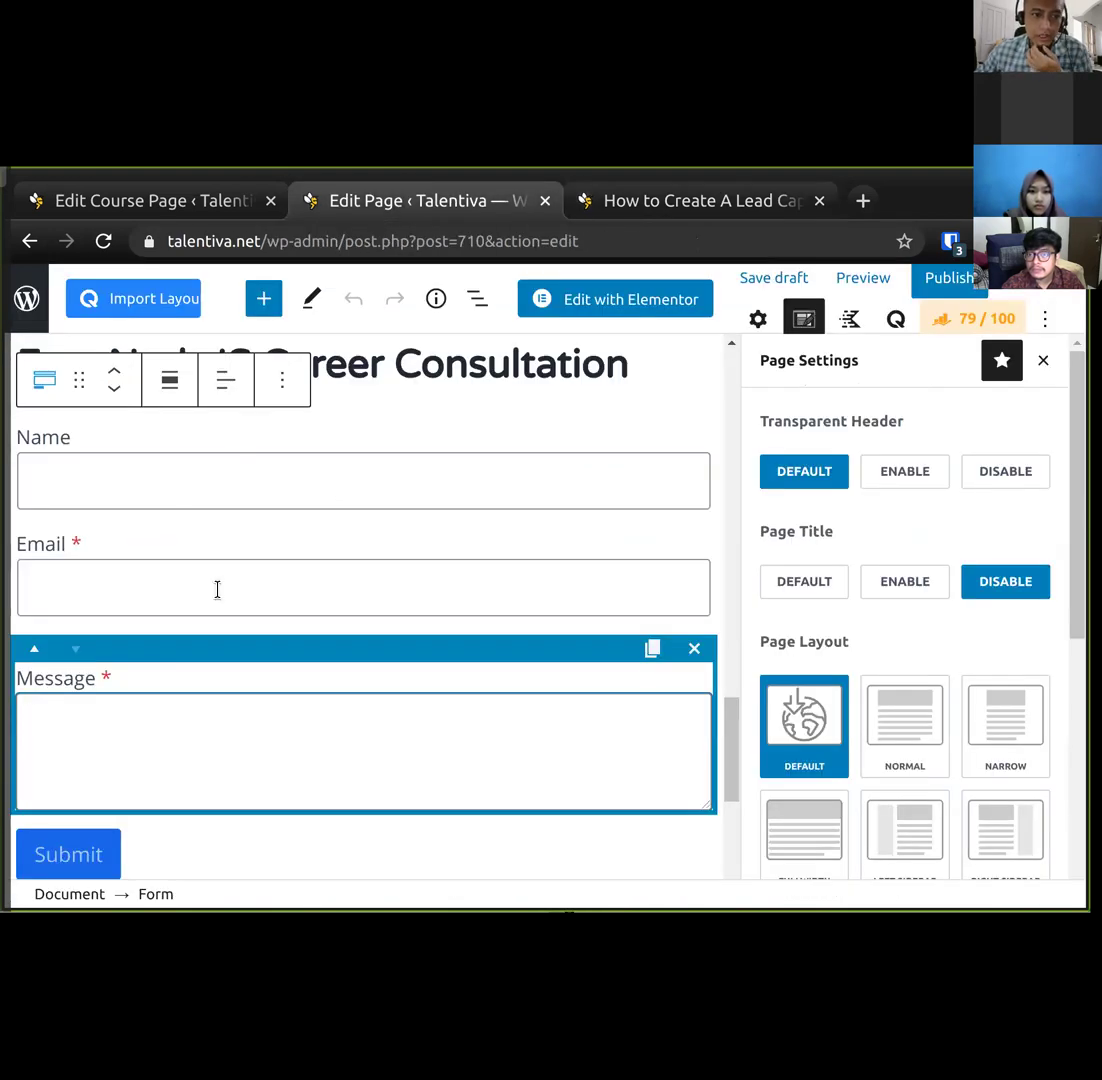
pyautogui.click(305, 551)
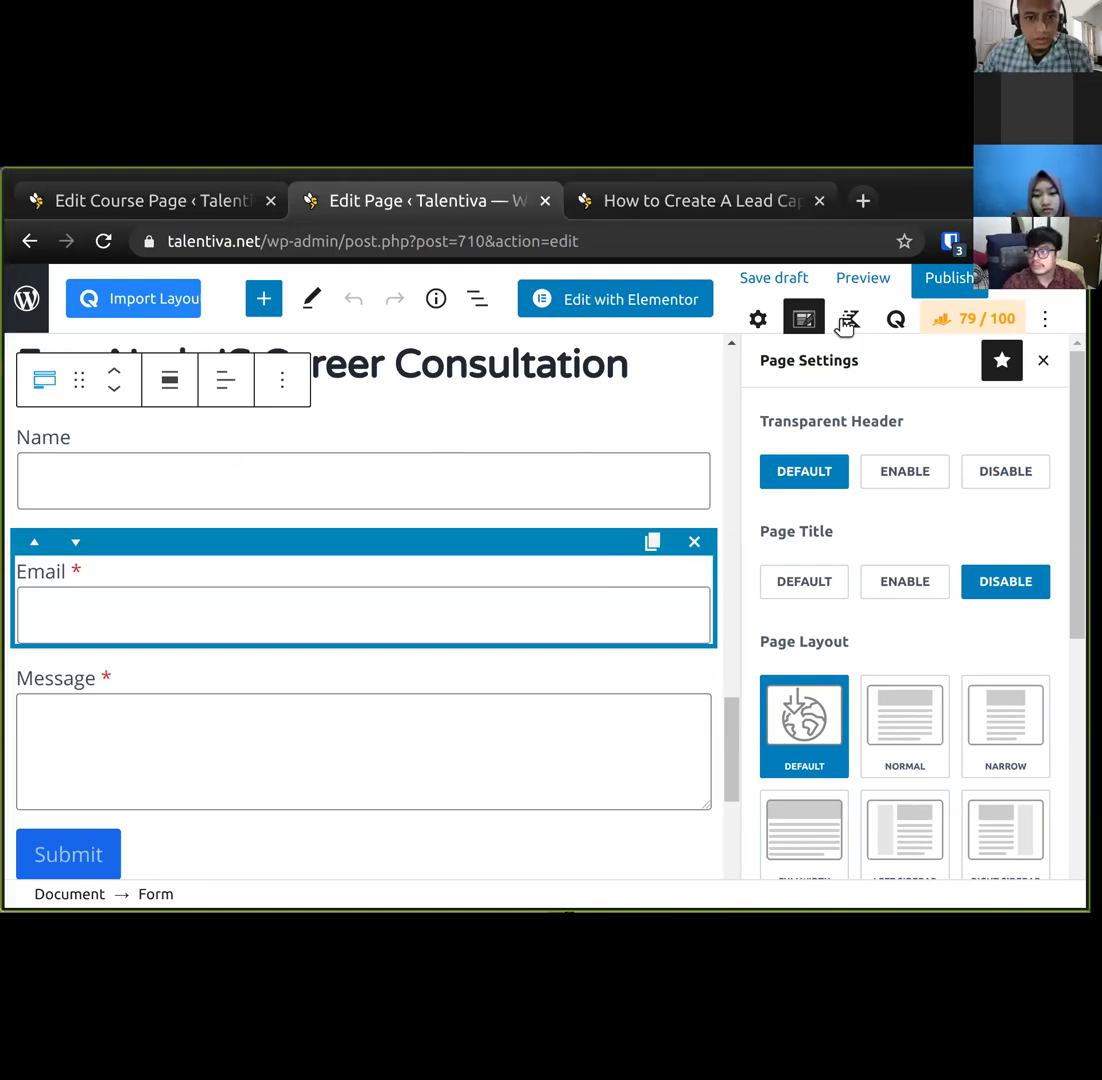
# Add a new field to the consultation form and move it above the Message field.
pyautogui.click(758, 318)
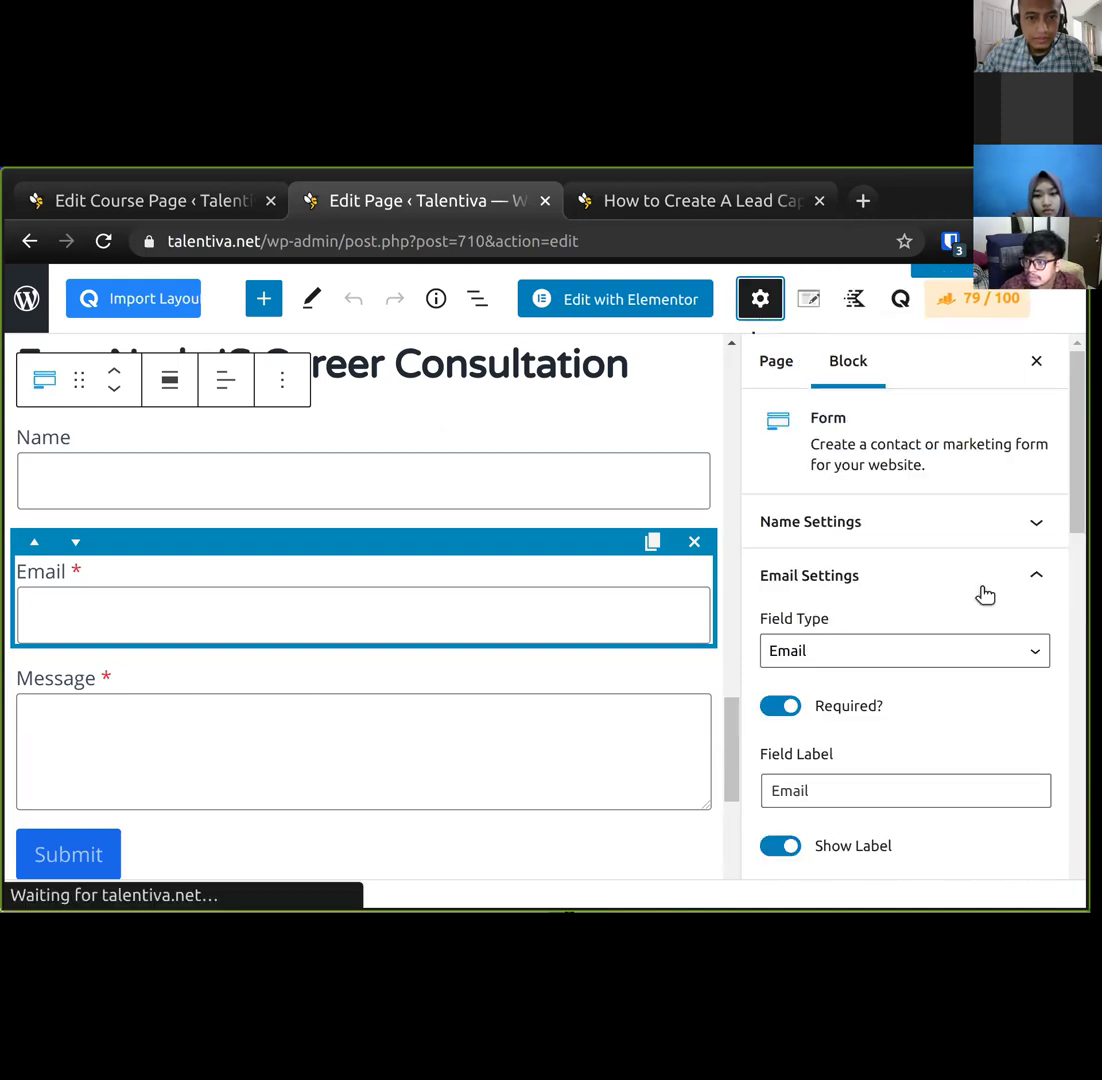
pyautogui.scroll(-8, 1063, 603)
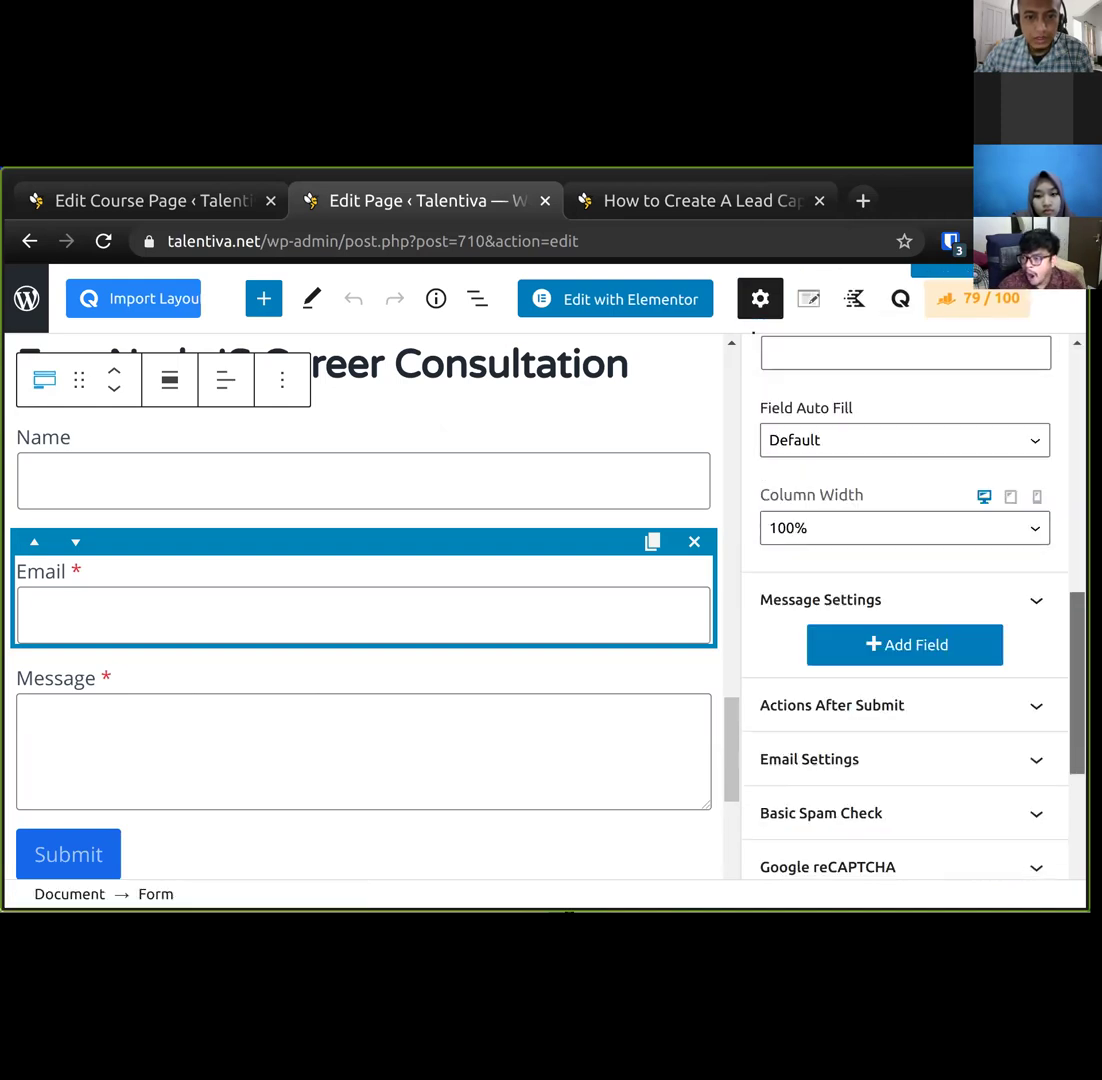
pyautogui.click(873, 585)
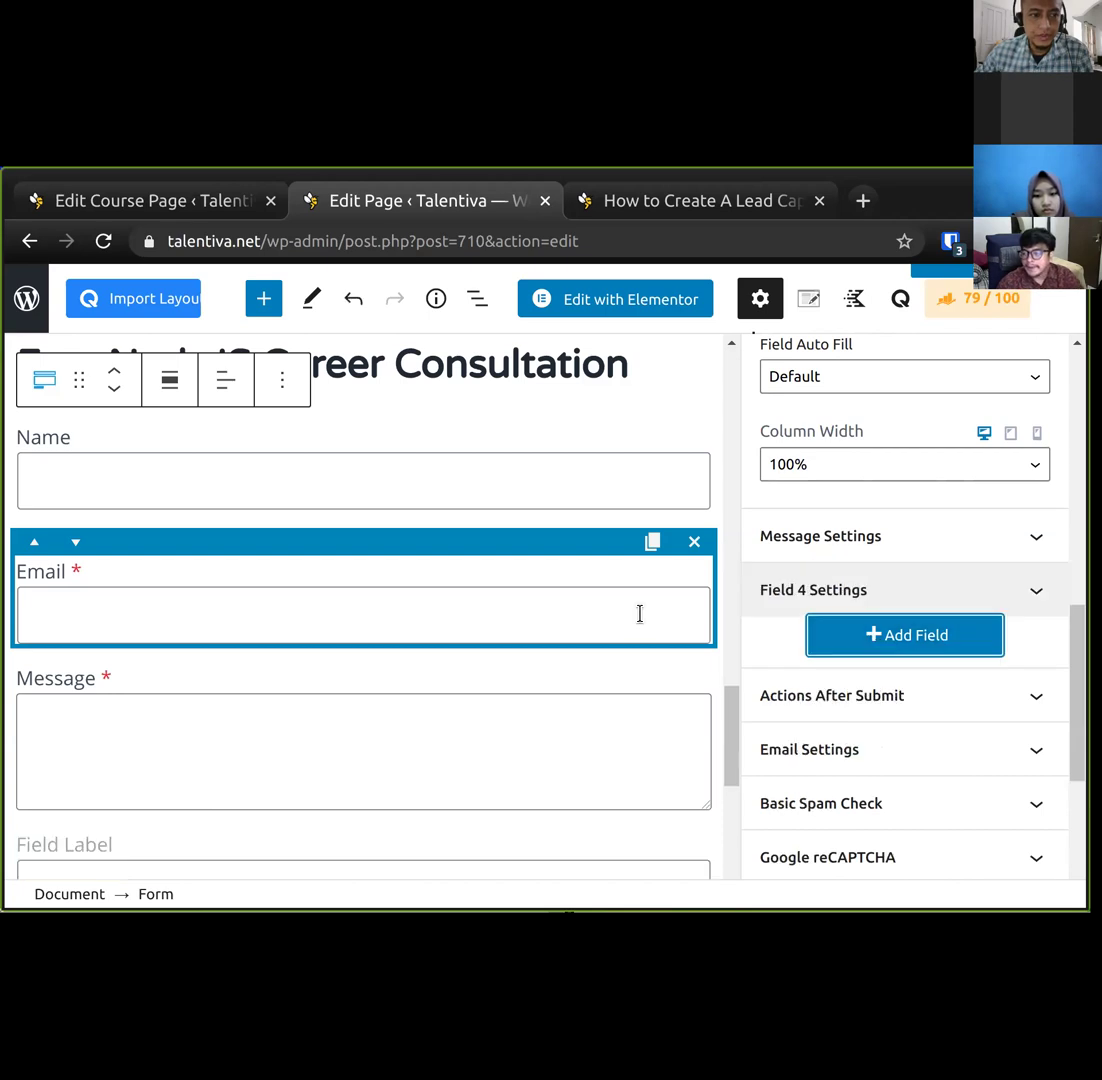
pyautogui.click(108, 842)
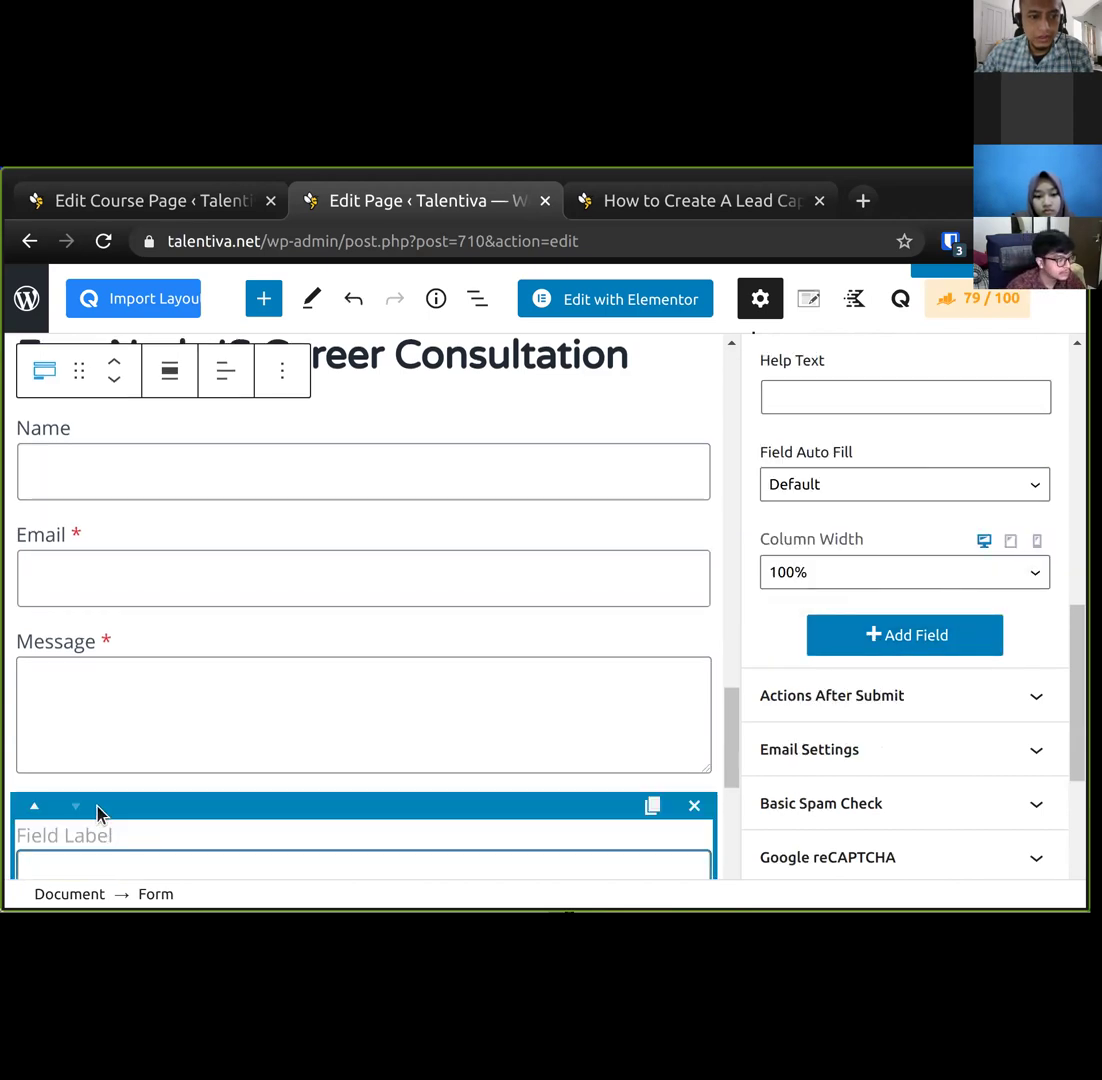
pyautogui.moveTo(111, 804); pyautogui.dragTo(132, 617)
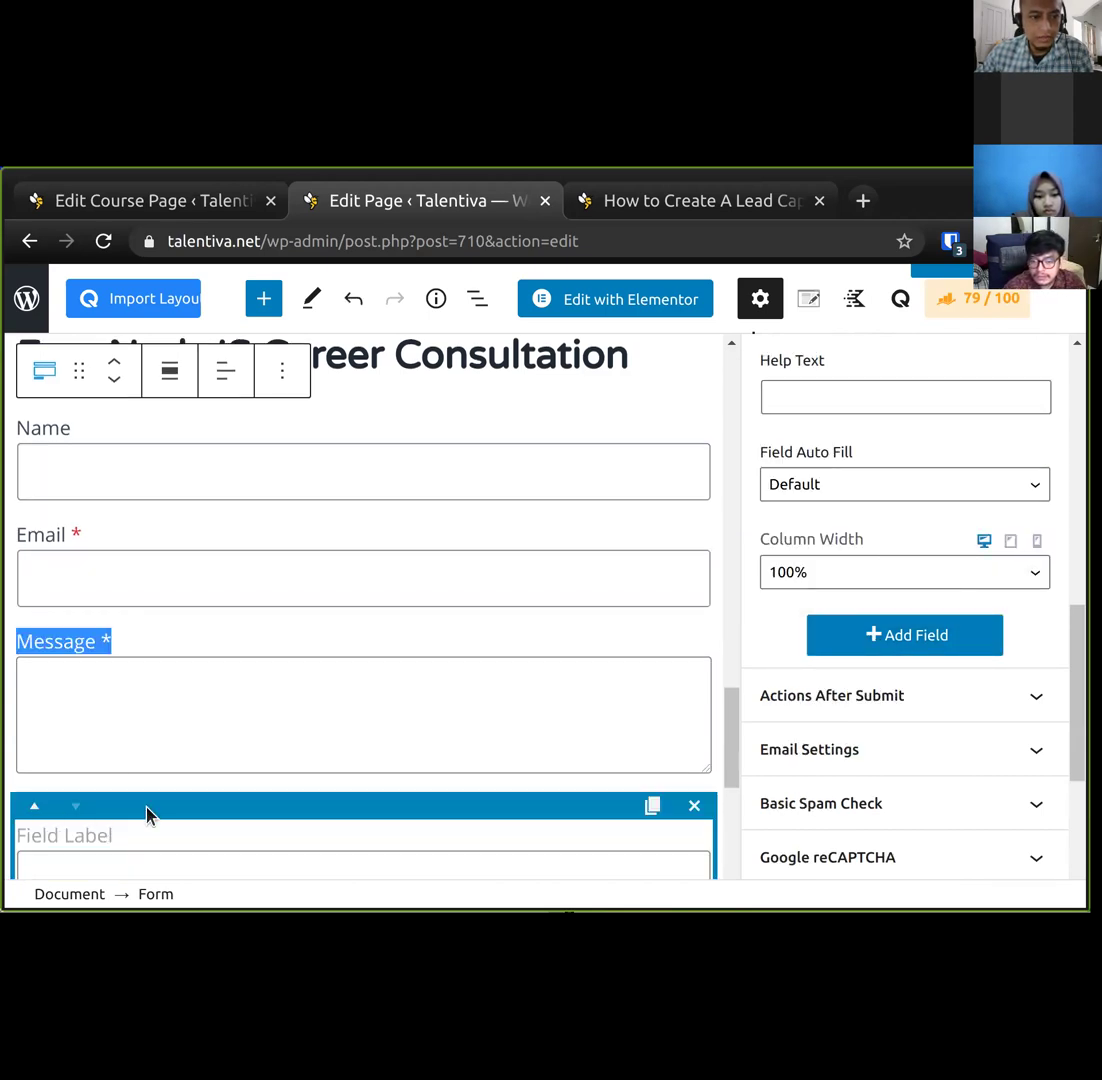
pyautogui.click(34, 806)
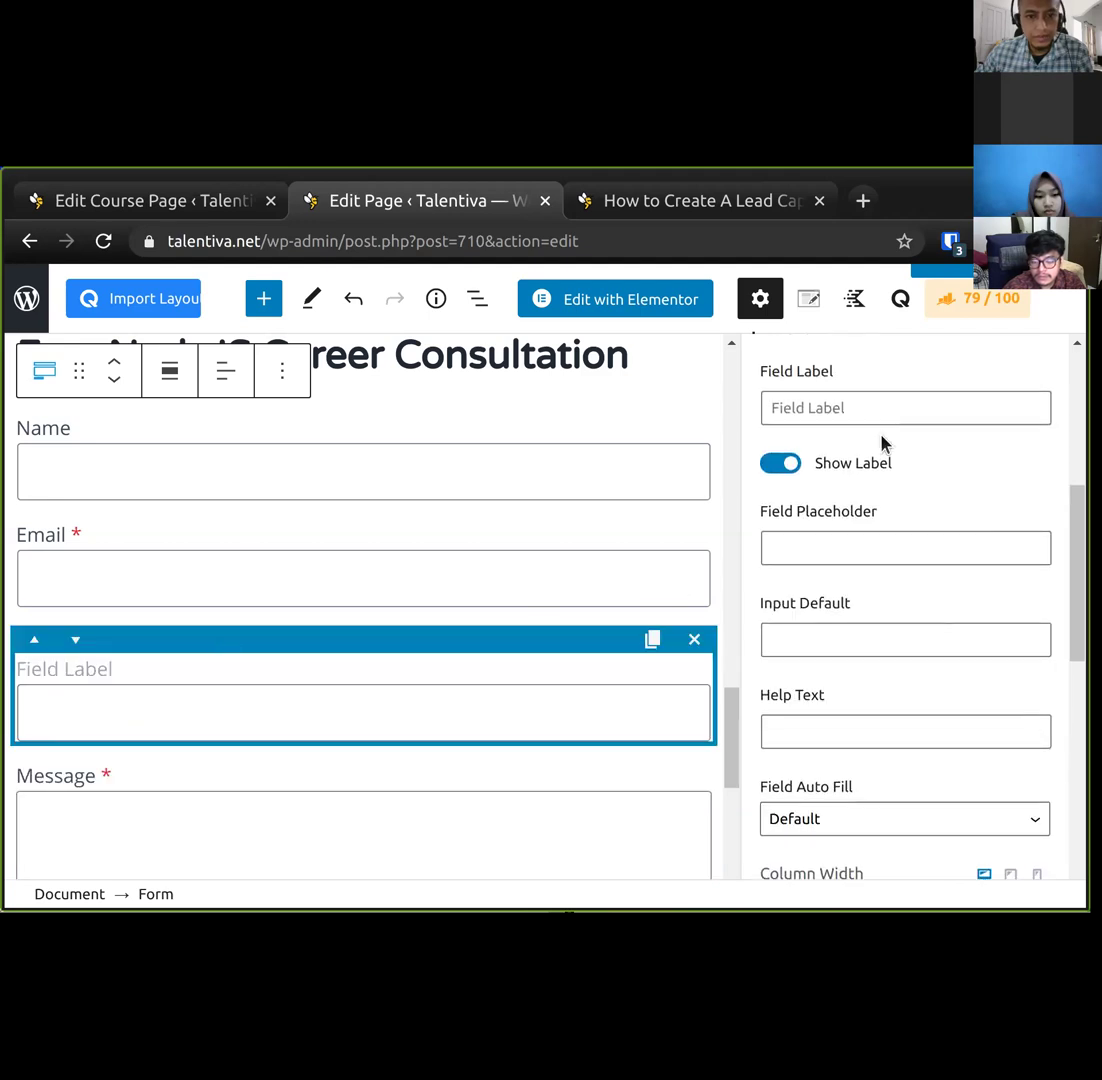
# Label the new field 'WhatsApp Number', then select the word WhatsApp in the label.
pyautogui.click(893, 408)
pyautogui.write('Whats')
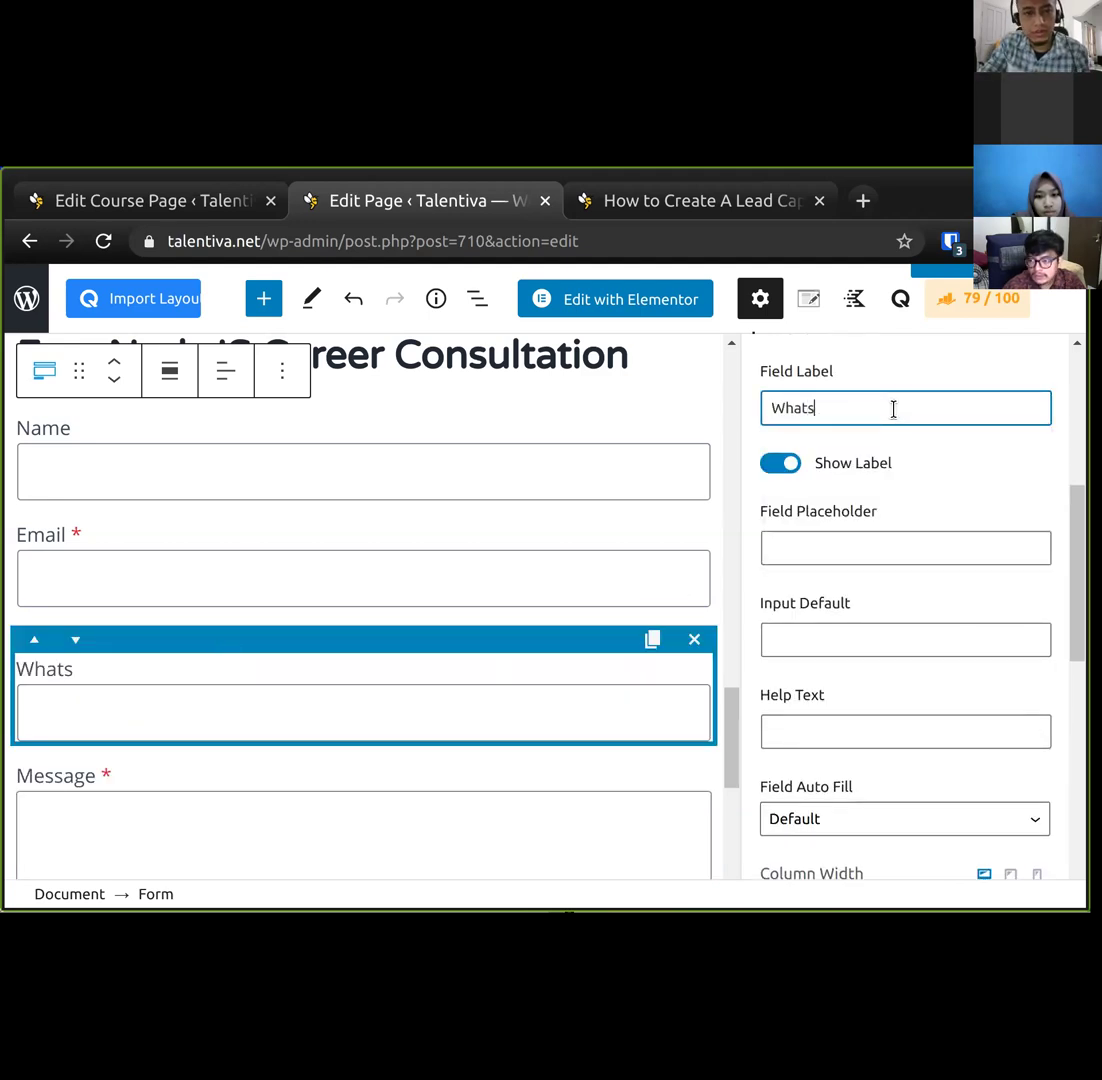
pyautogui.write('App Number')
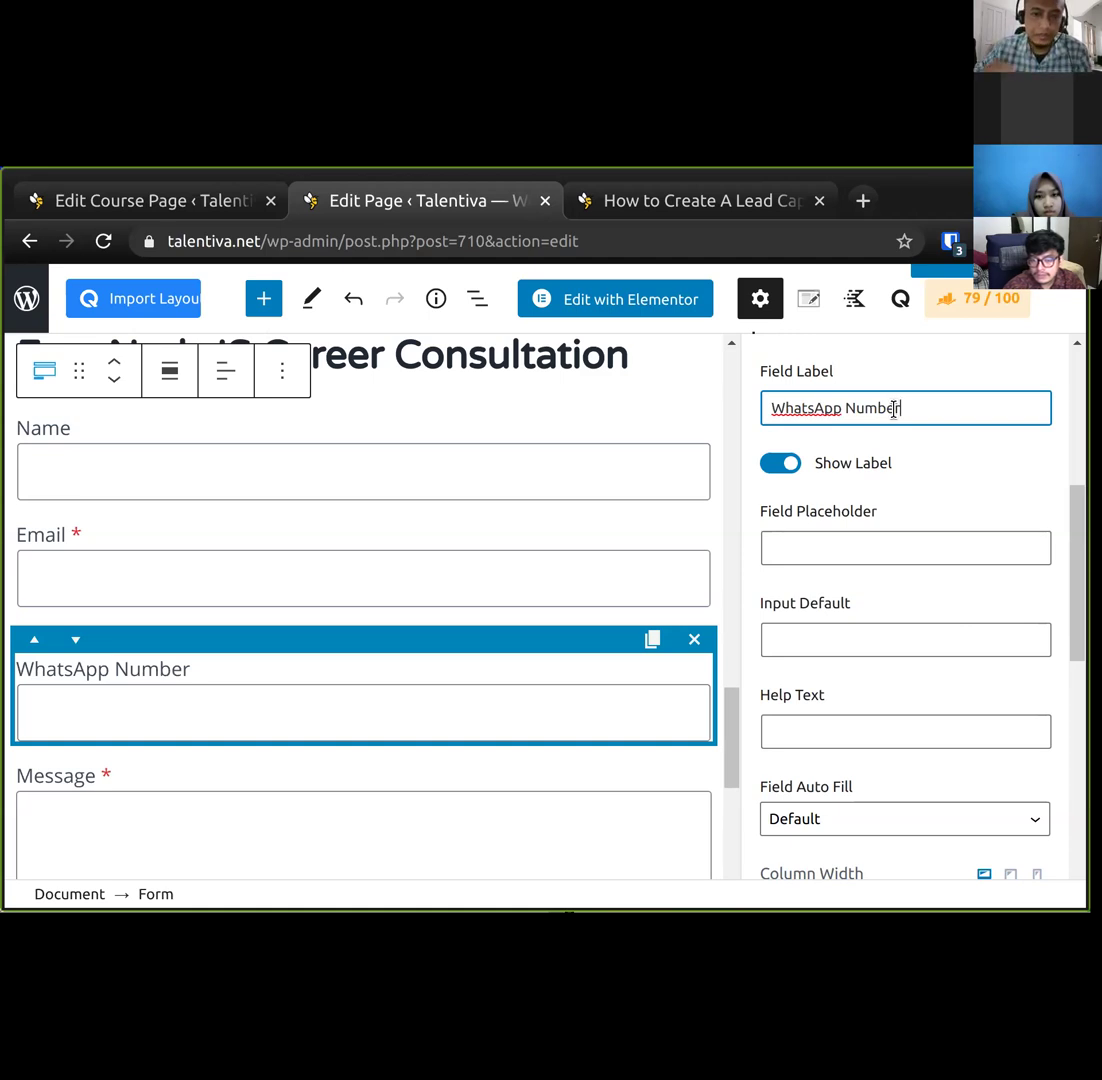
pyautogui.scroll(-1, 927, 560)
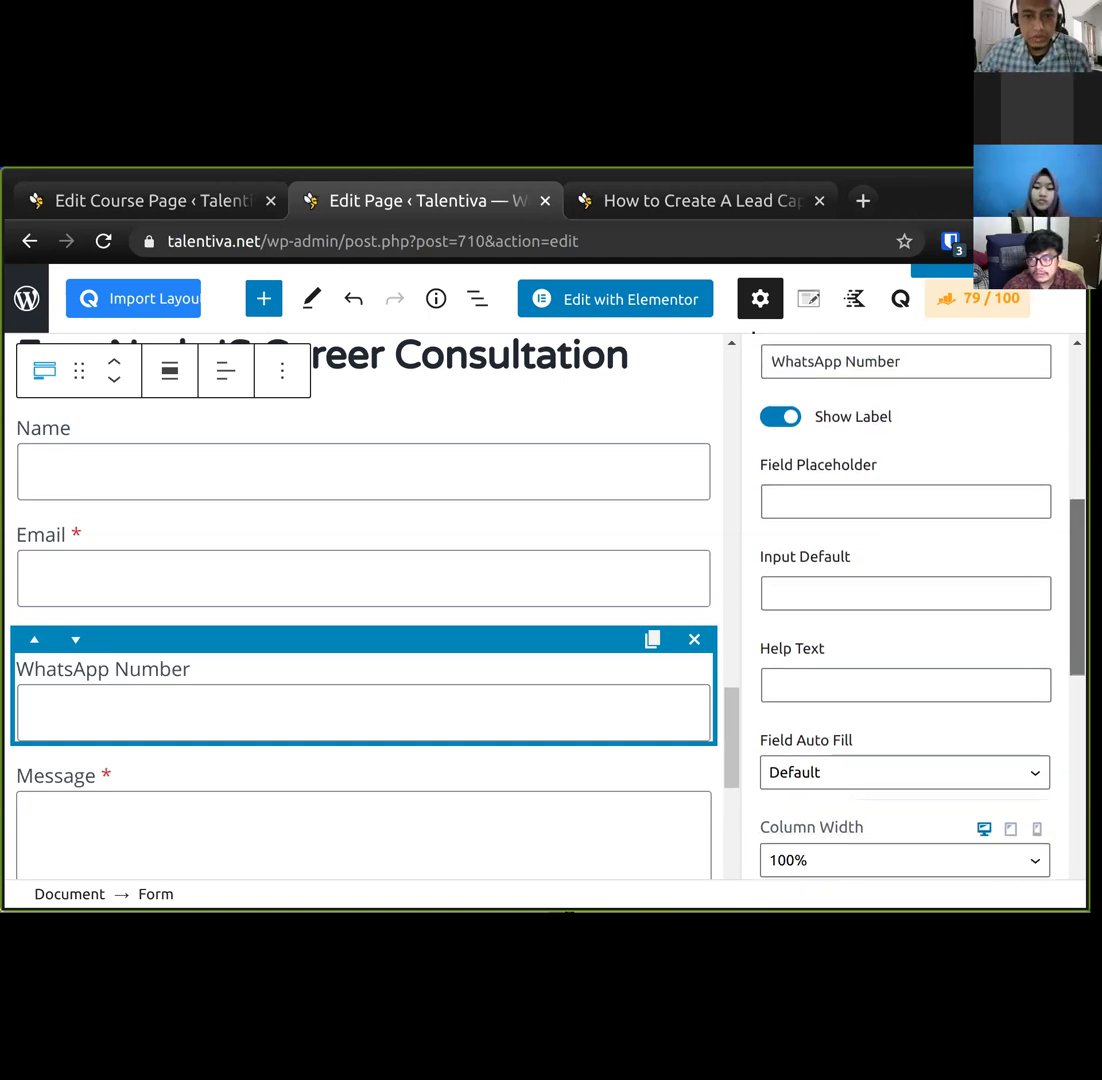
pyautogui.scroll(-1, 905, 600)
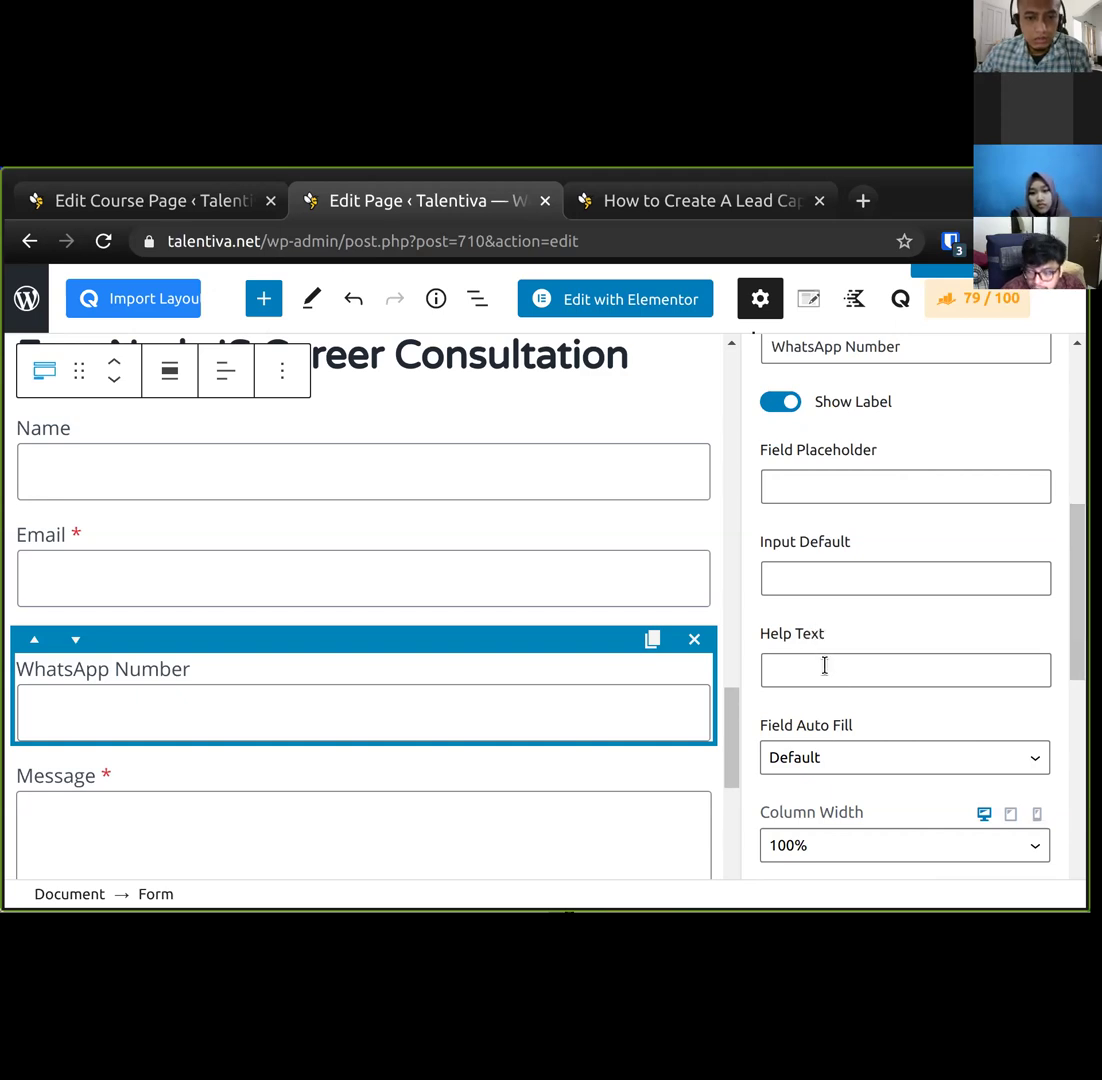
pyautogui.click(866, 670)
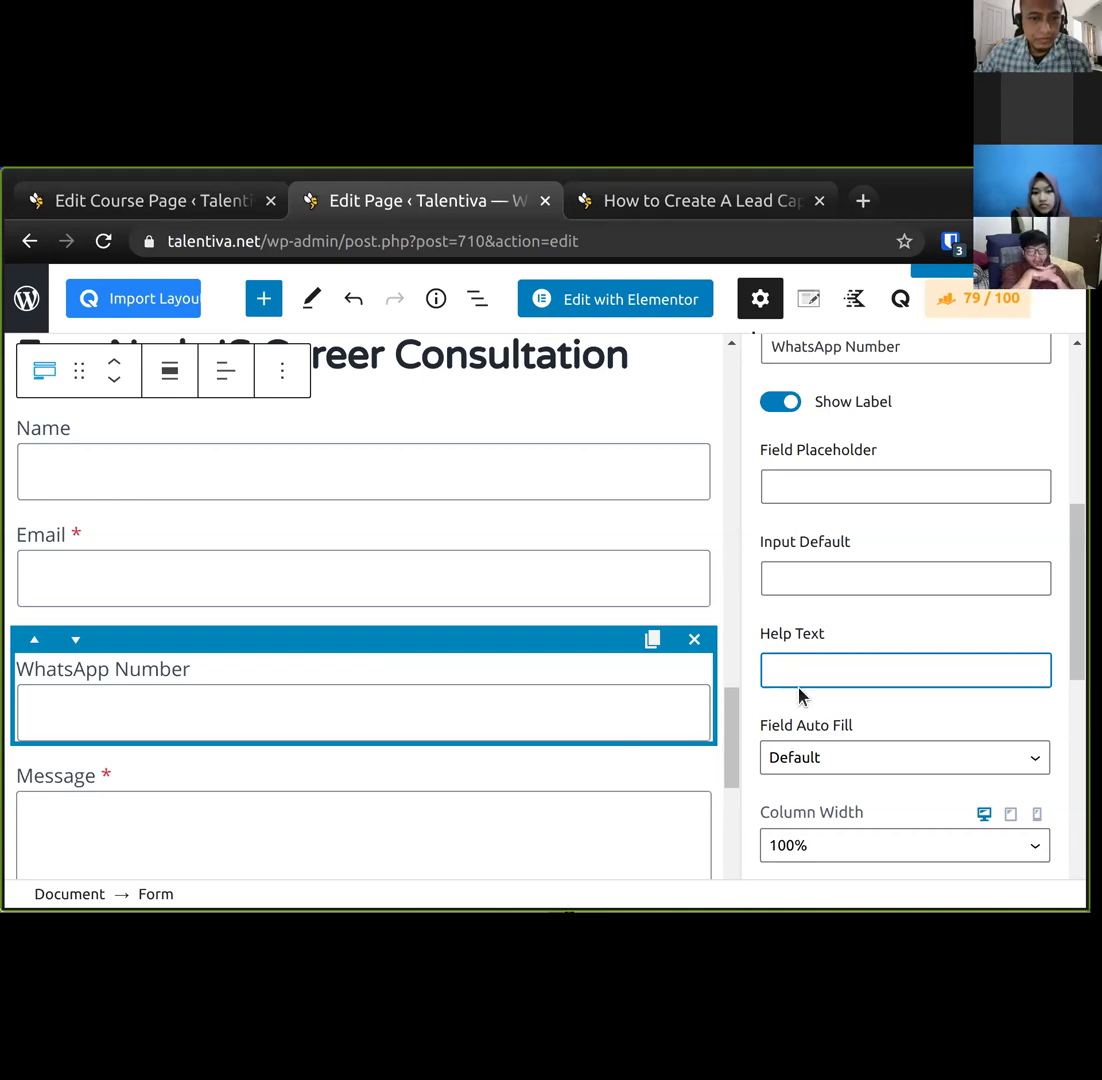
pyautogui.scroll(-1, 798, 695)
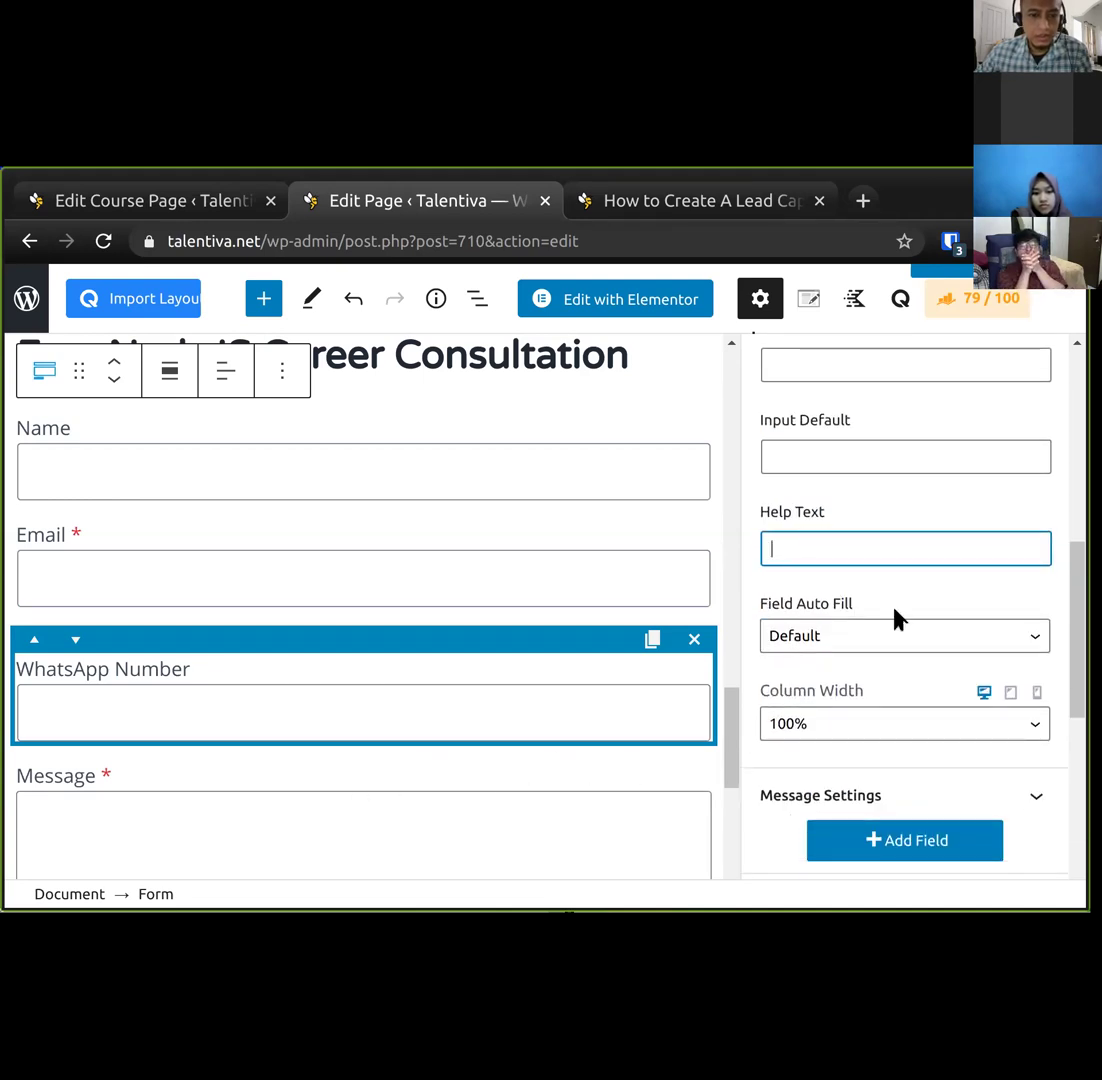
pyautogui.scroll(2, 895, 619)
pyautogui.click(817, 467)
pyautogui.doubleClick(818, 468)
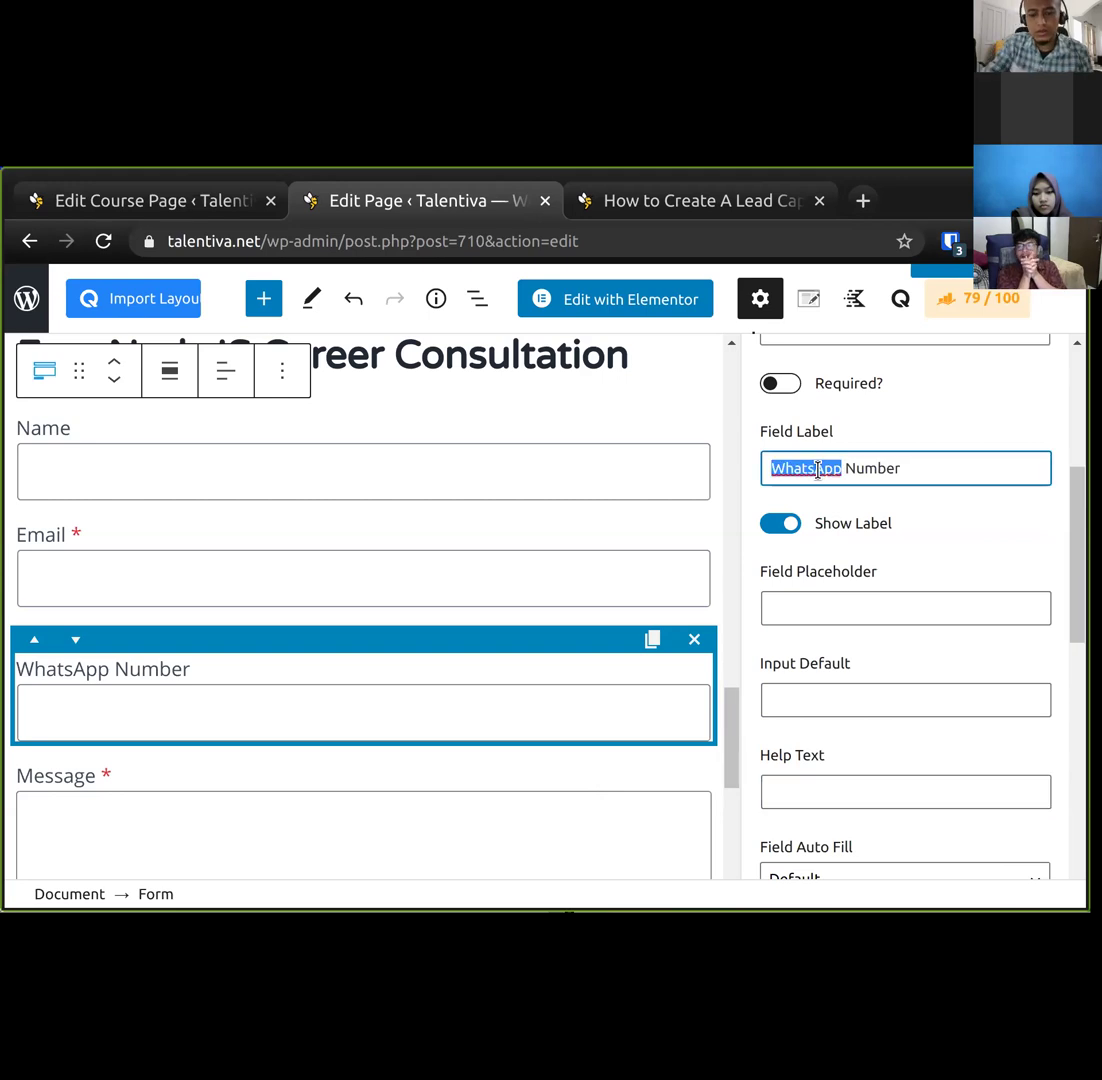
# Rename the field to 'Mobile Number' and give it the placeholder 'Your WhatsApp number is preferred'.
pyautogui.write('Mobile')
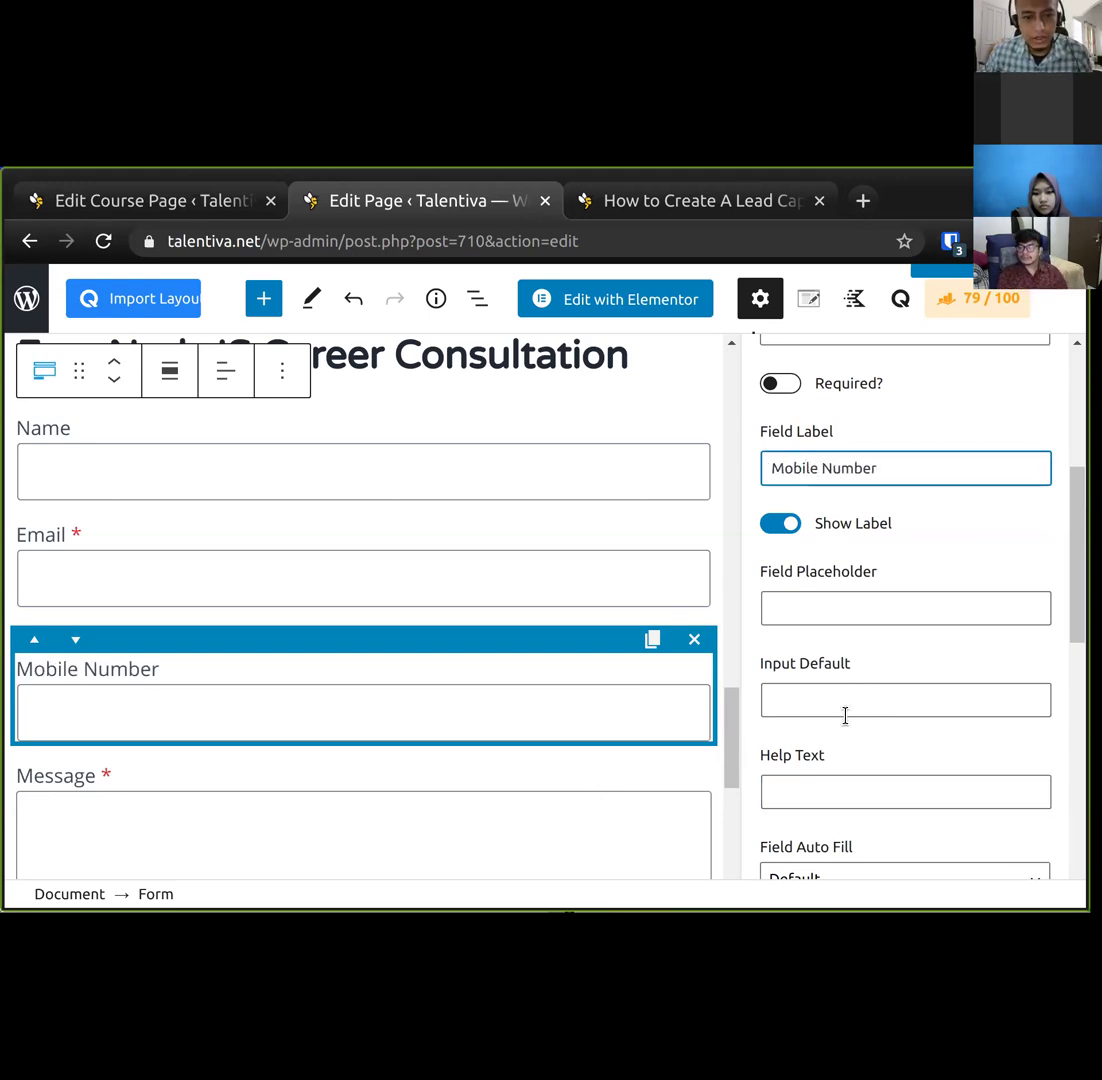
pyautogui.click(897, 778)
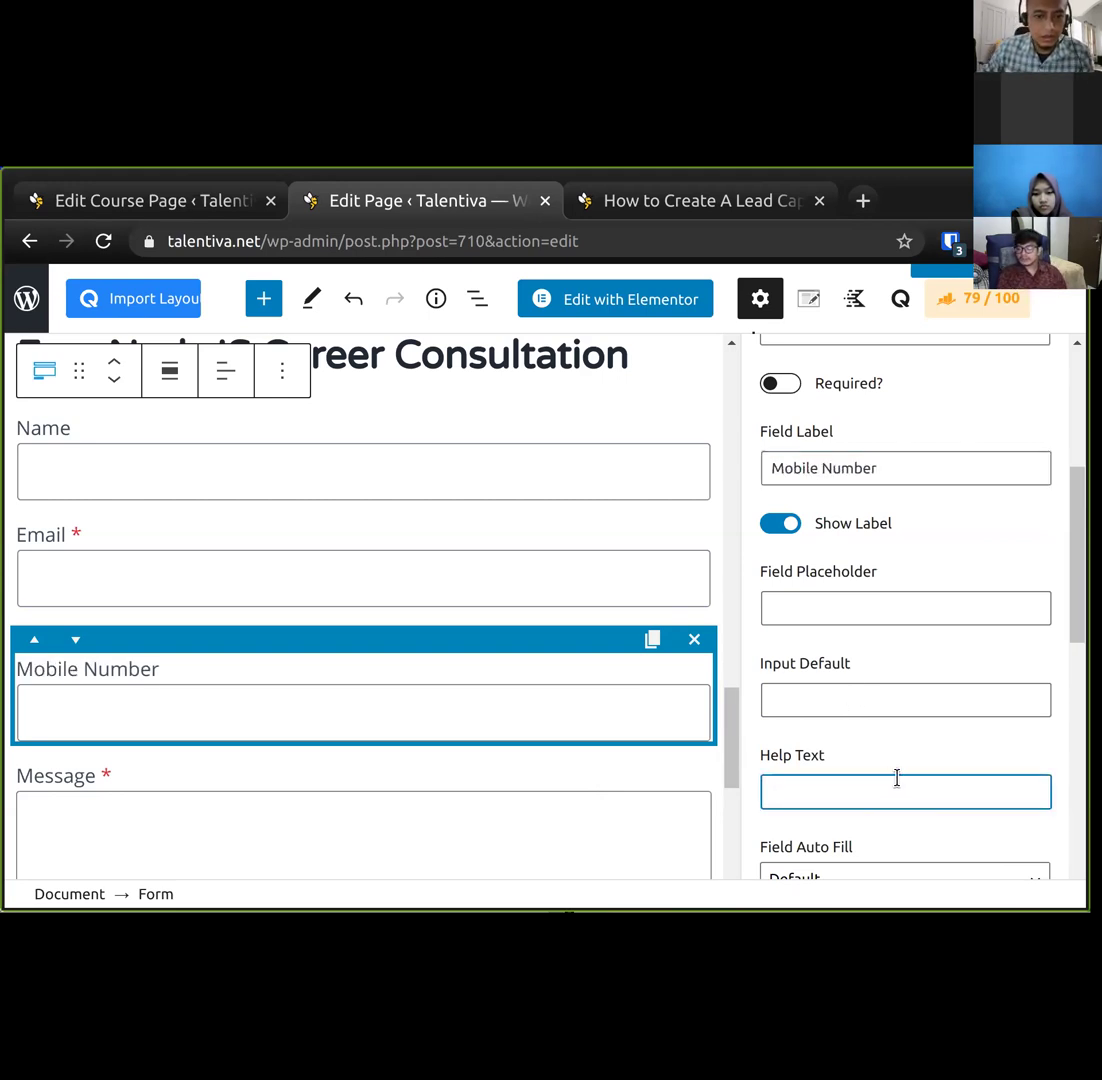
pyautogui.click(905, 619)
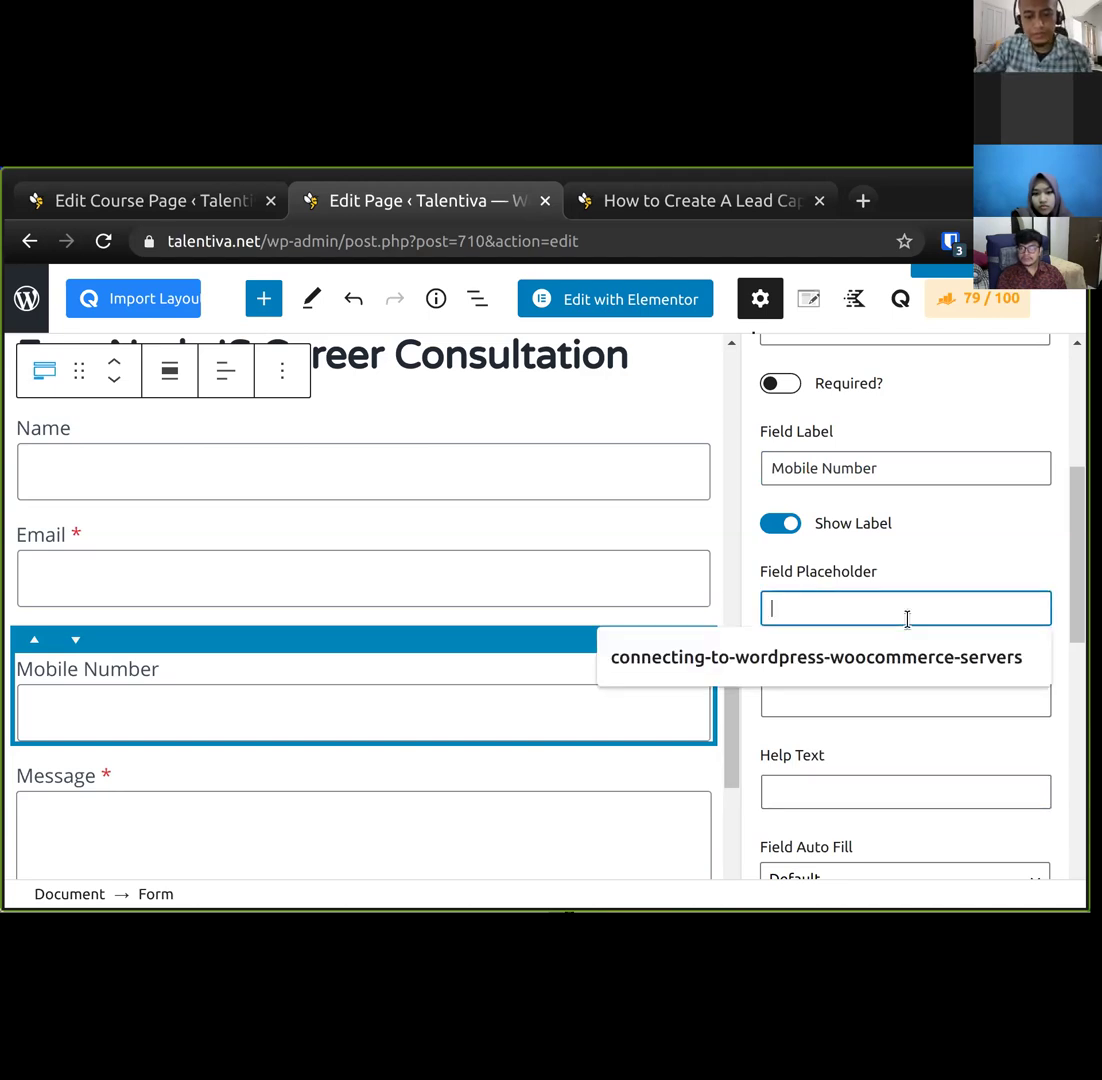
pyautogui.write('Y')
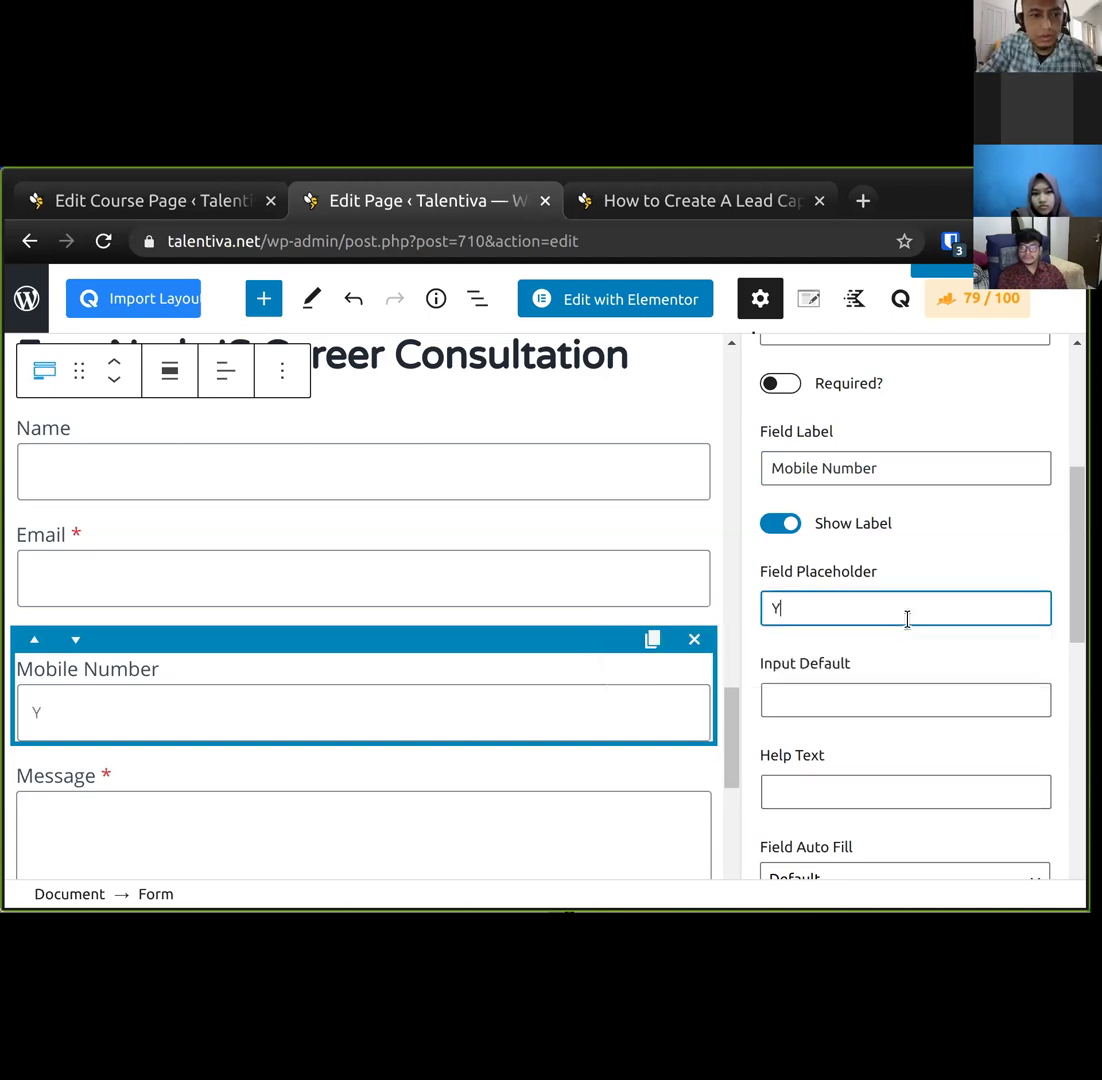
pyautogui.write('our WhatsApp p')
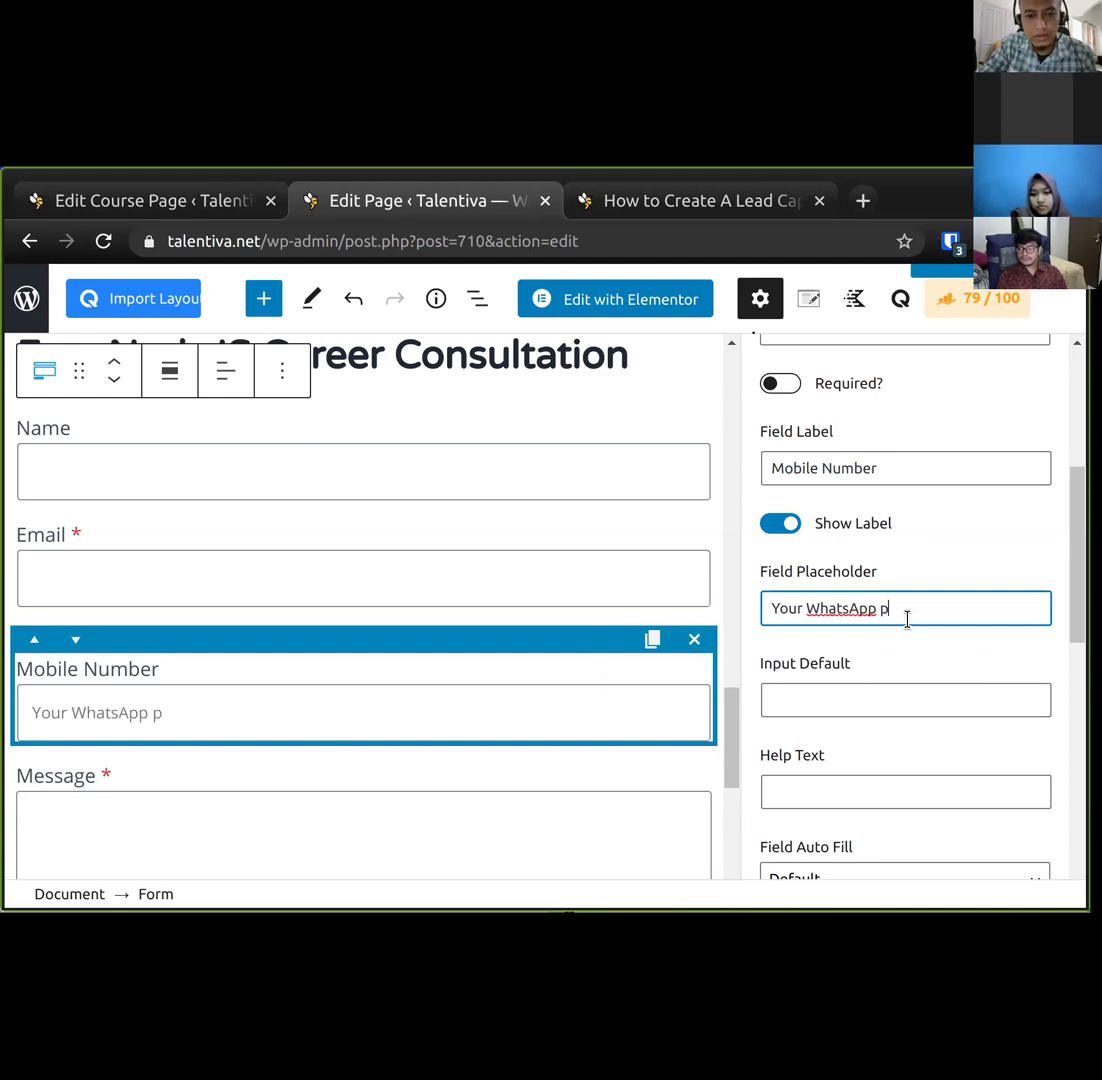
pyautogui.press('BackSpace')
pyautogui.write('number is')
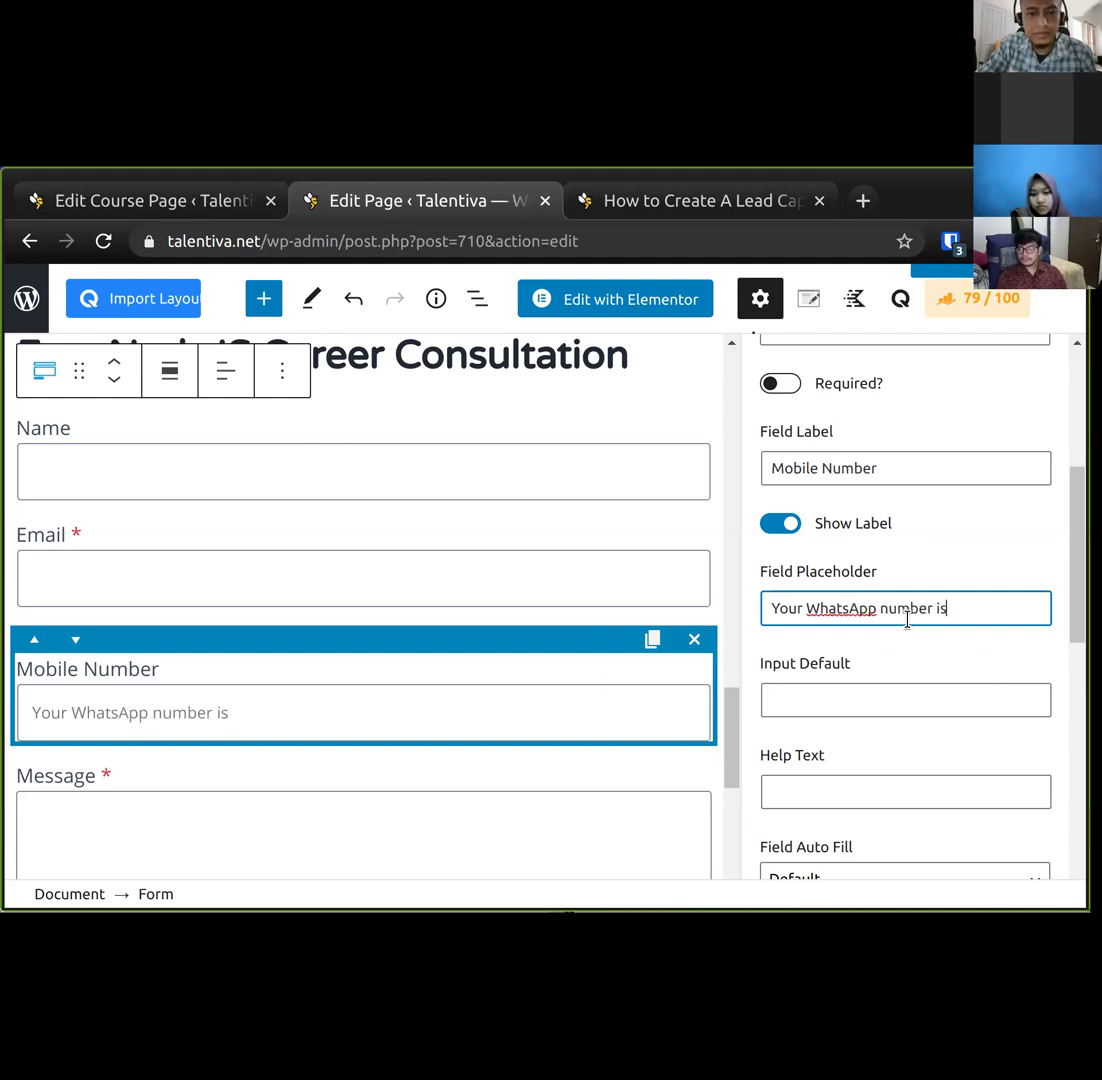
pyautogui.write(' preferred')
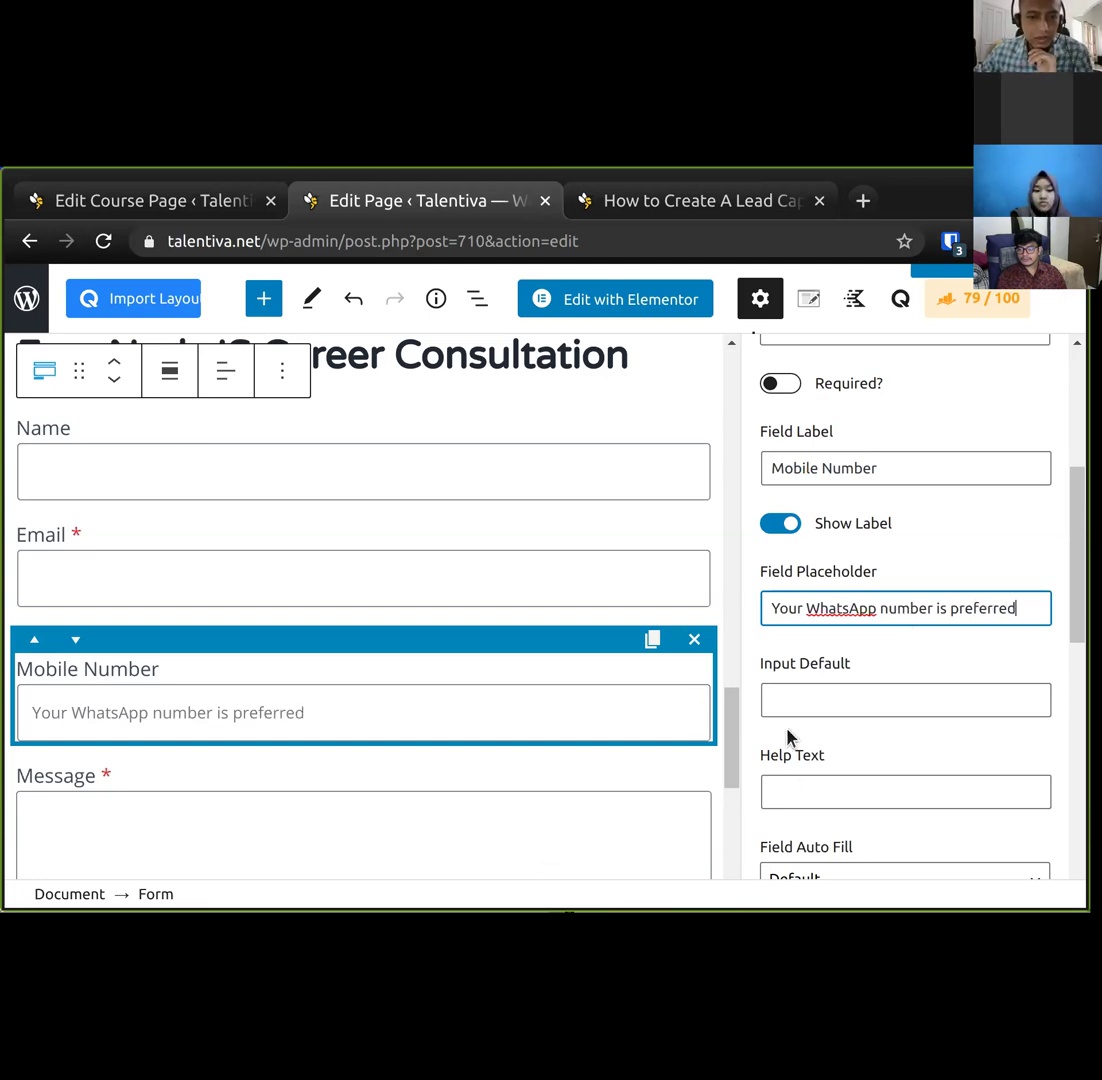
# Reword the placeholder to 'Put your WhatsApp-active number here'.
pyautogui.press('Home')
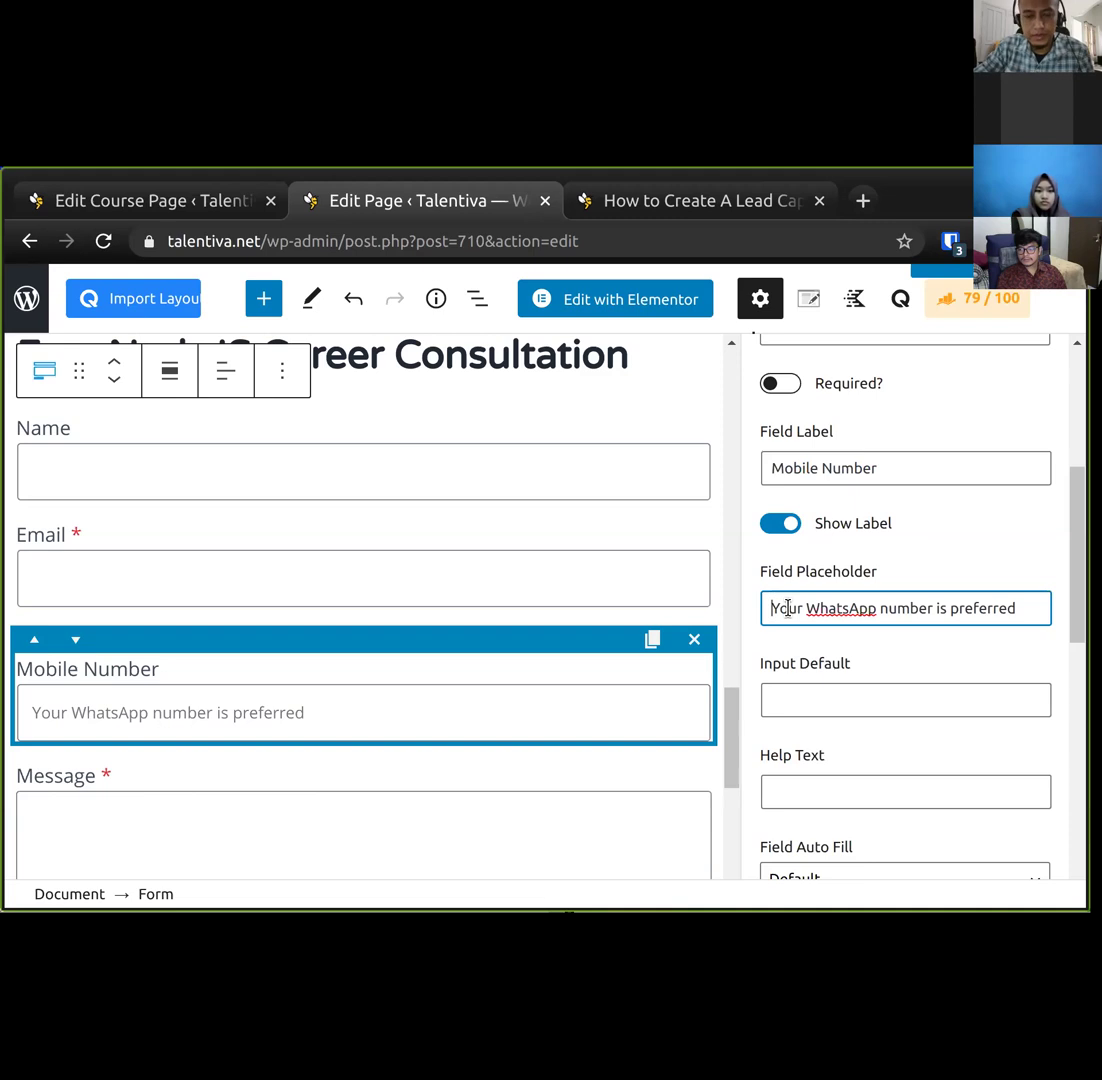
pyautogui.hotkey('ctrl', 'shift', 'Right')
pyautogui.hotkey('ctrl', 'shift', 'Right')
pyautogui.hotkey('ctrl', 'shift', 'Right')
pyautogui.hotkey('ctrl', 'shift', 'Right')
pyautogui.write('It is preferred')
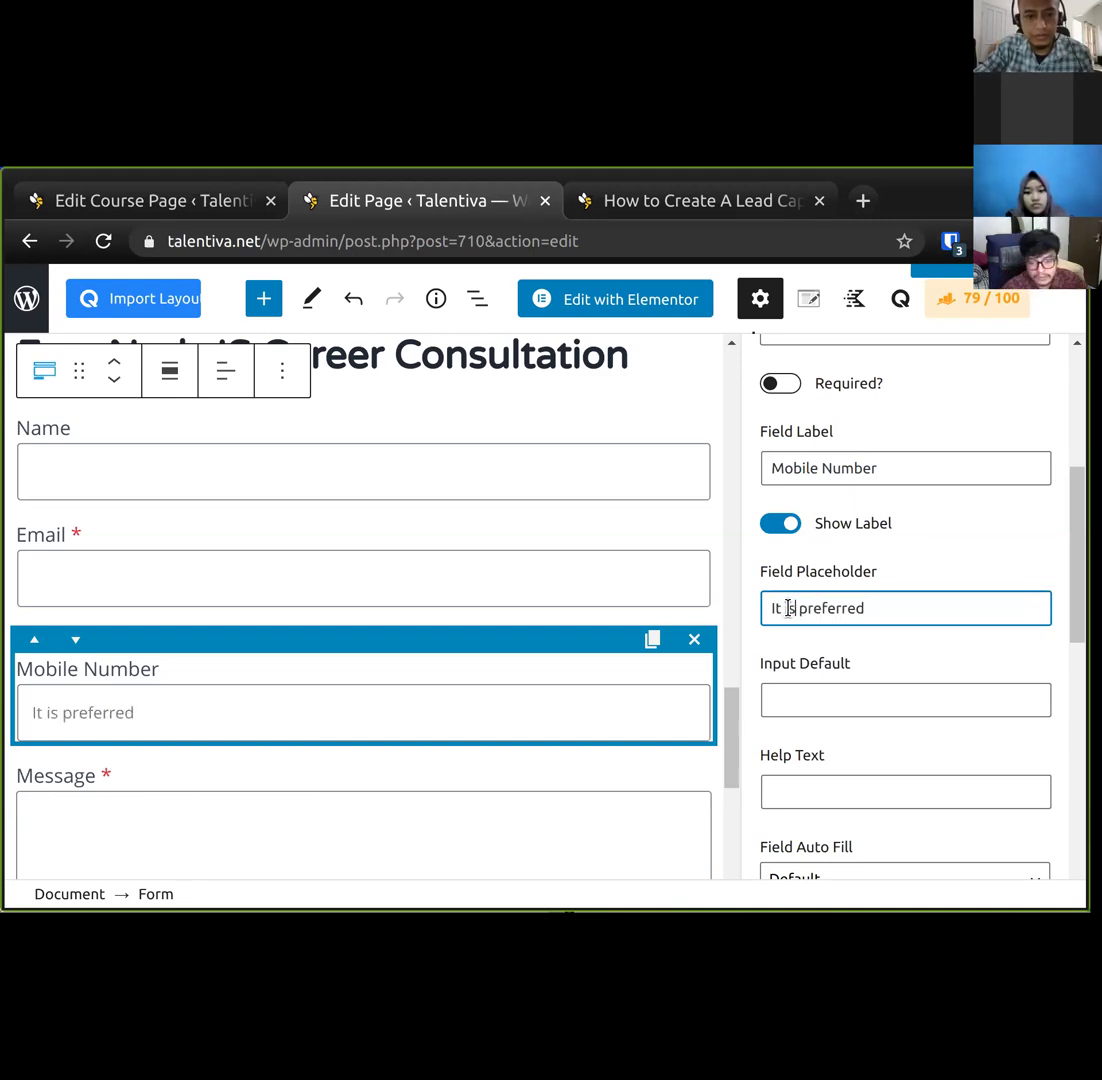
pyautogui.write(' to put your WhatsApp-active number')
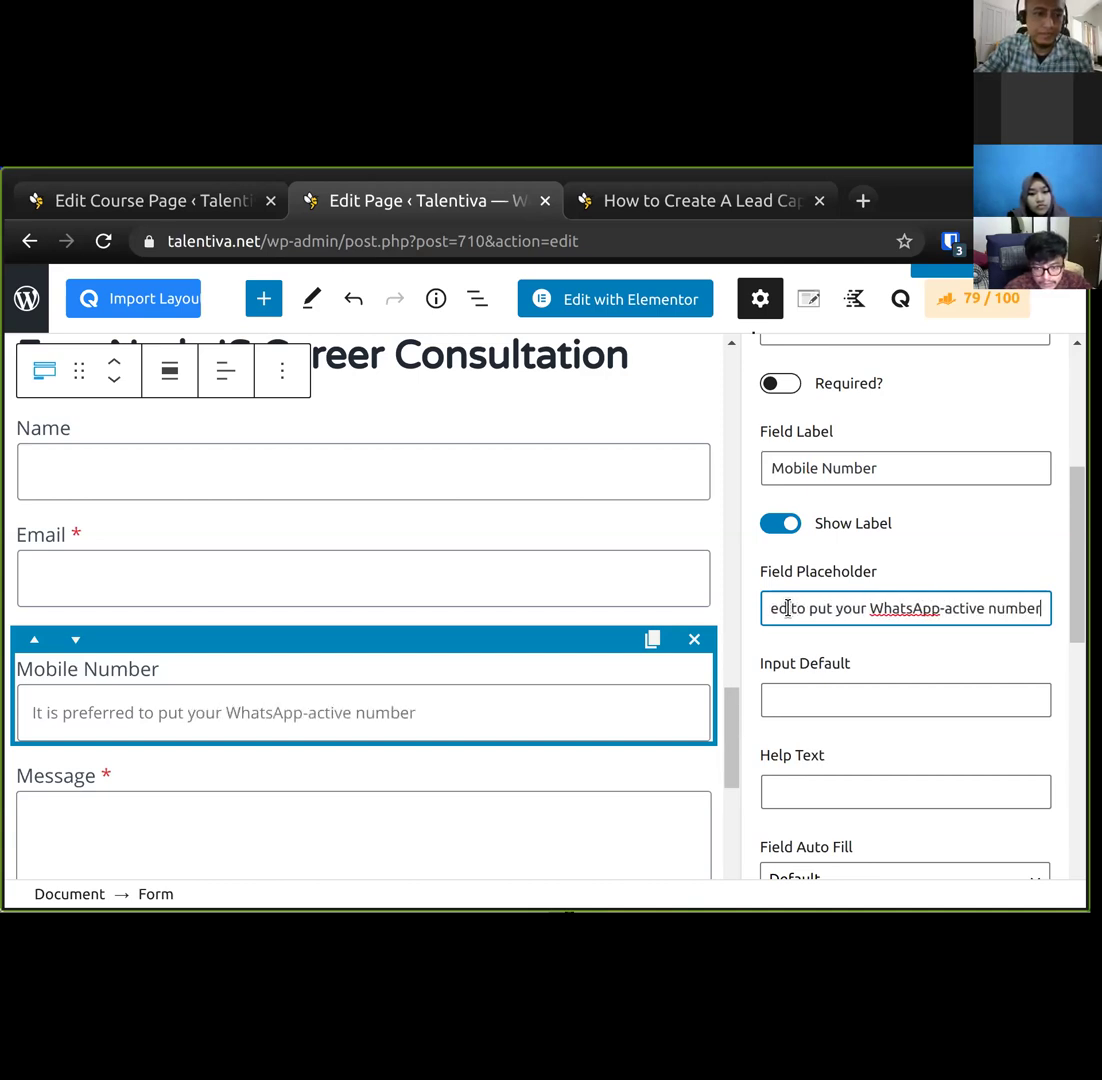
pyautogui.write(' here')
pyautogui.press('Home')
pyautogui.hotkey('ctrl', 'shift', 'Right')
pyautogui.hotkey('ctrl', 'shift', 'Right')
pyautogui.hotkey('ctrl', 'shift', 'Right')
pyautogui.hotkey('ctrl', 'shift', 'Right')
pyautogui.write('P')
pyautogui.press('Delete')
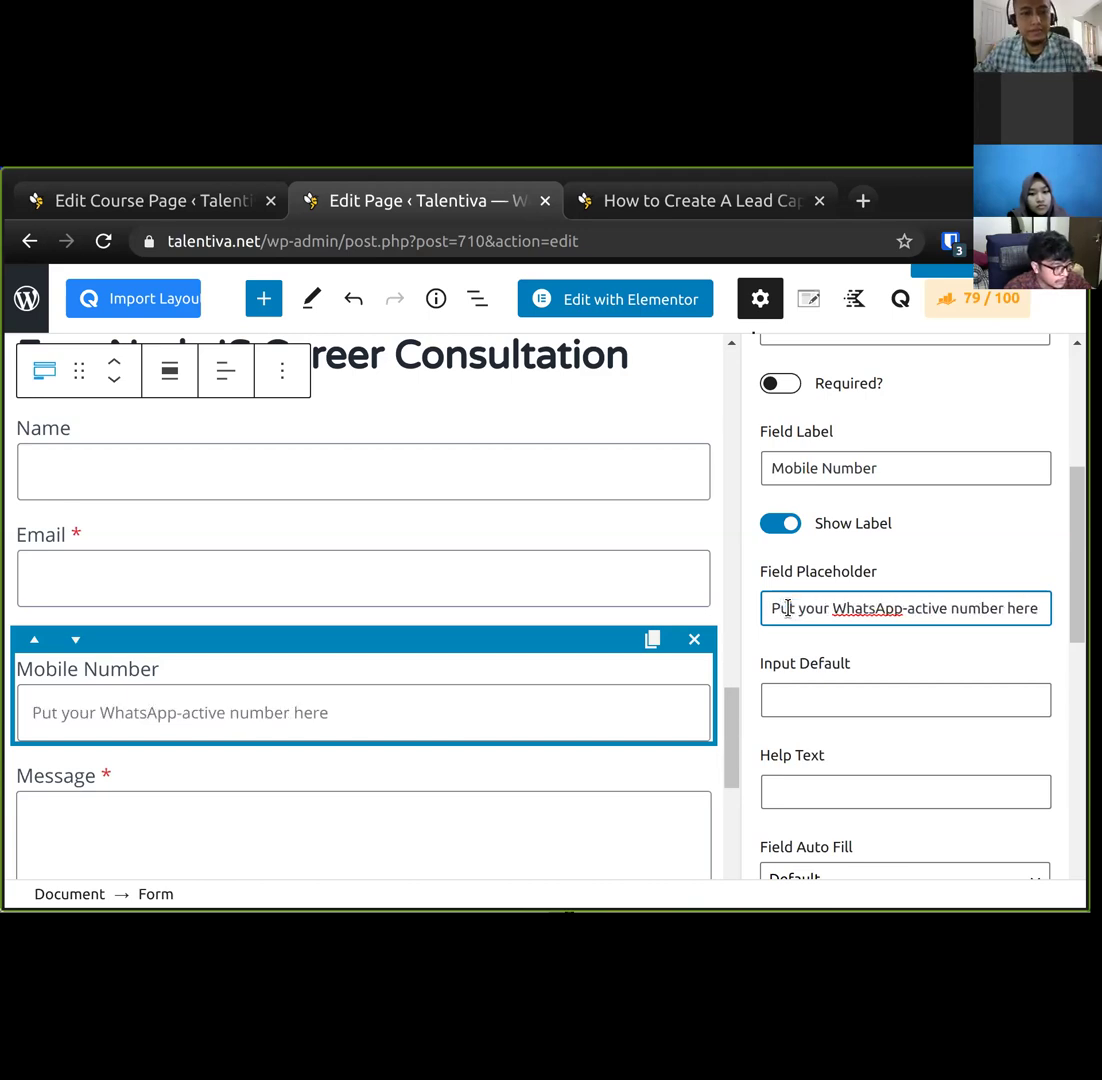
# Select the Message field in the Kadence Form block to show its settings.
pyautogui.click(435, 788)
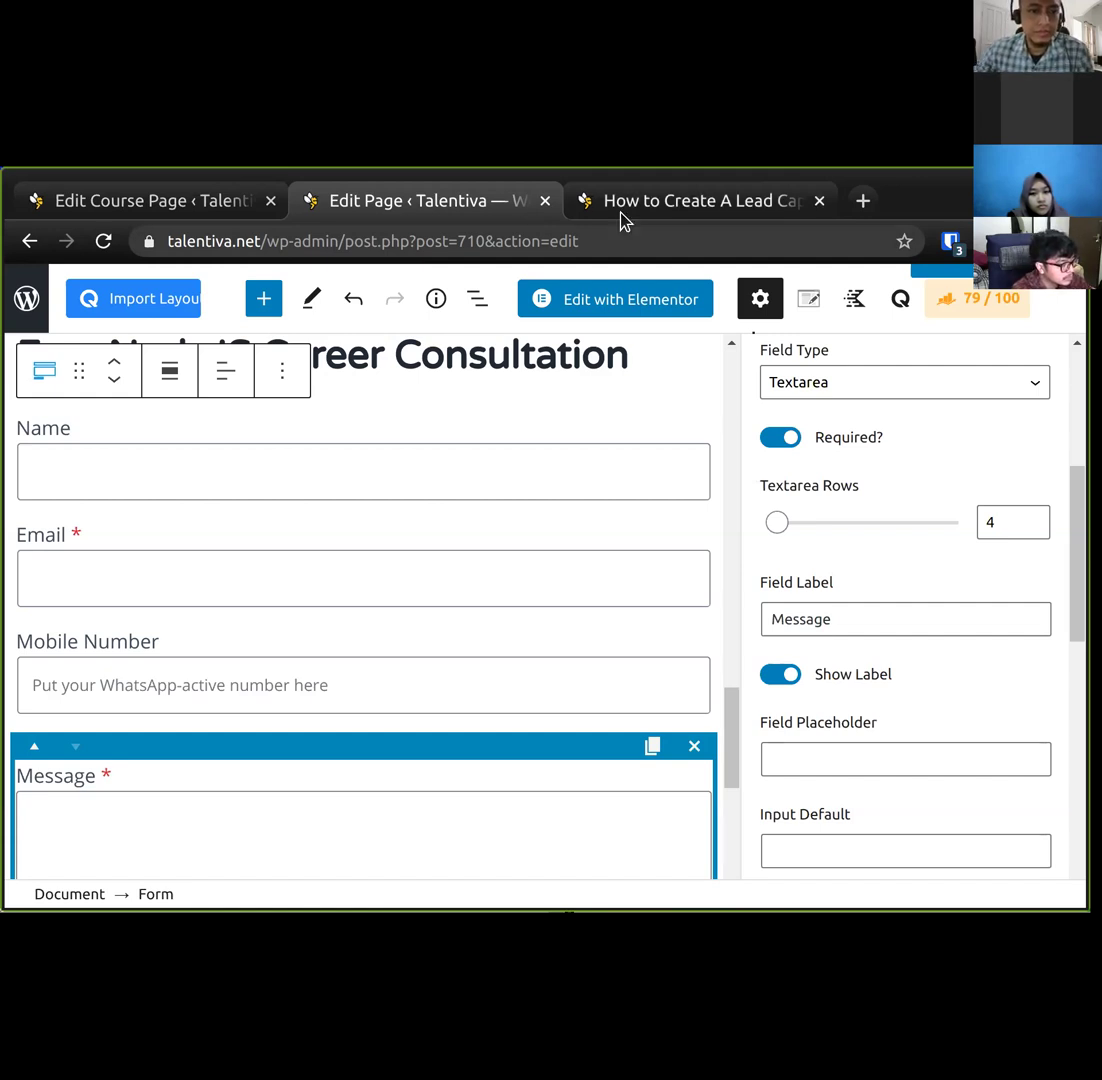
pyautogui.scroll(2, 396, 598)
pyautogui.scroll(-2, 397, 599)
pyautogui.scroll(-1, 397, 599)
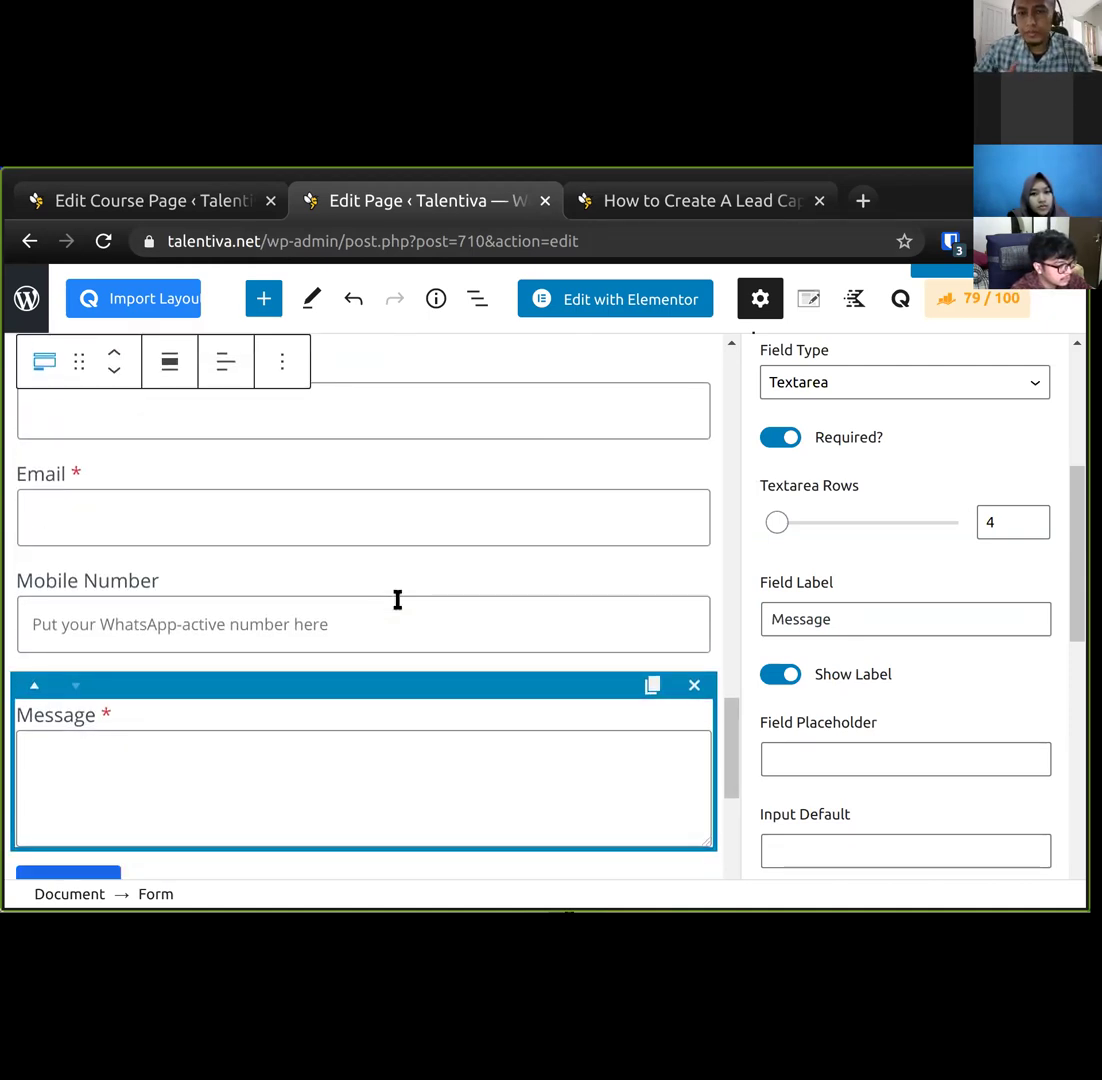
pyautogui.scroll(5, 150, 726)
pyautogui.scroll(10, 150, 726)
pyautogui.scroll(-8, 150, 726)
pyautogui.scroll(-6, 152, 733)
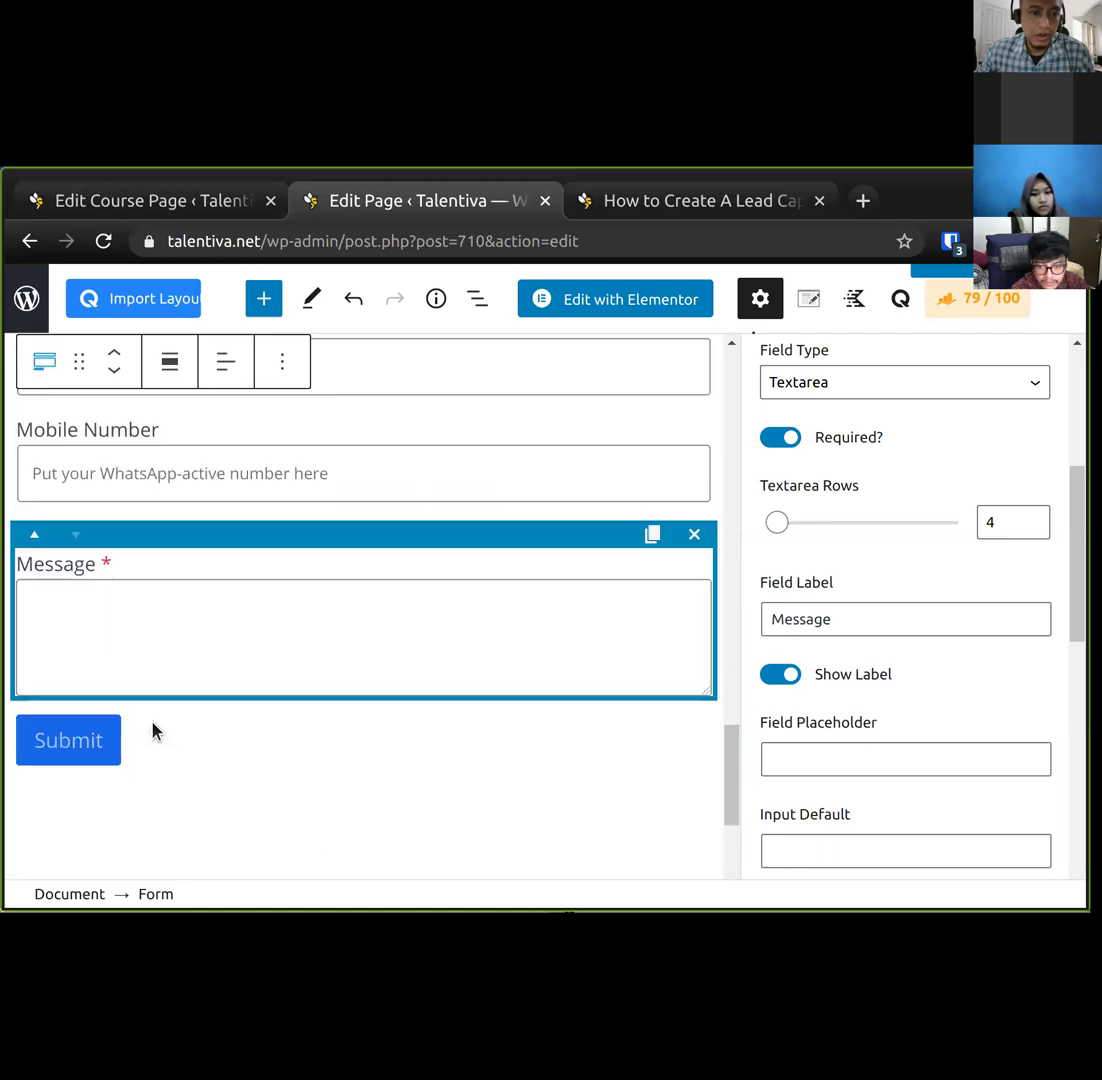
# Change the Message field to a Radio type labelled 'Your Expertise in NodeJS'.
pyautogui.click(847, 388)
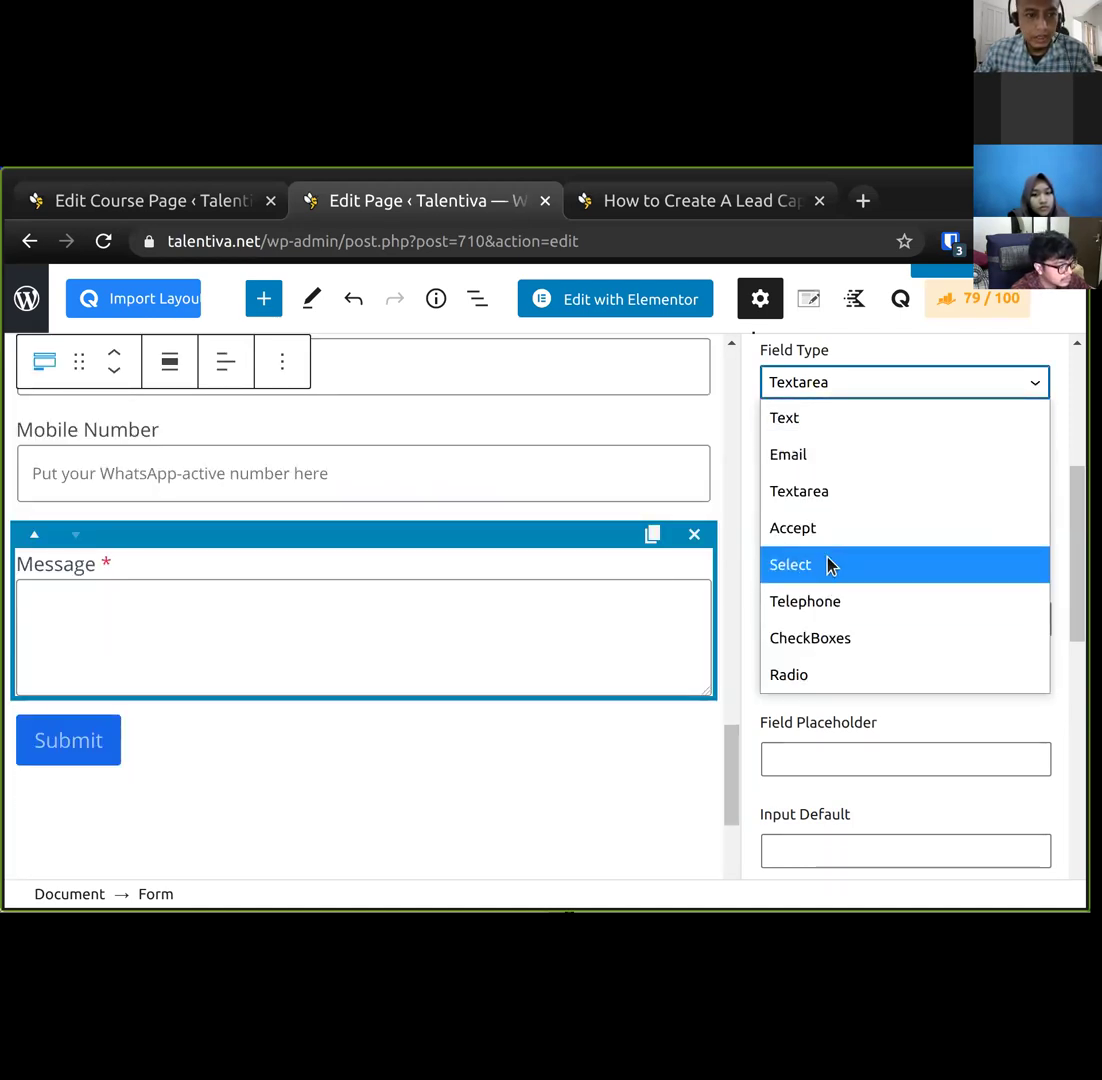
pyautogui.click(805, 675)
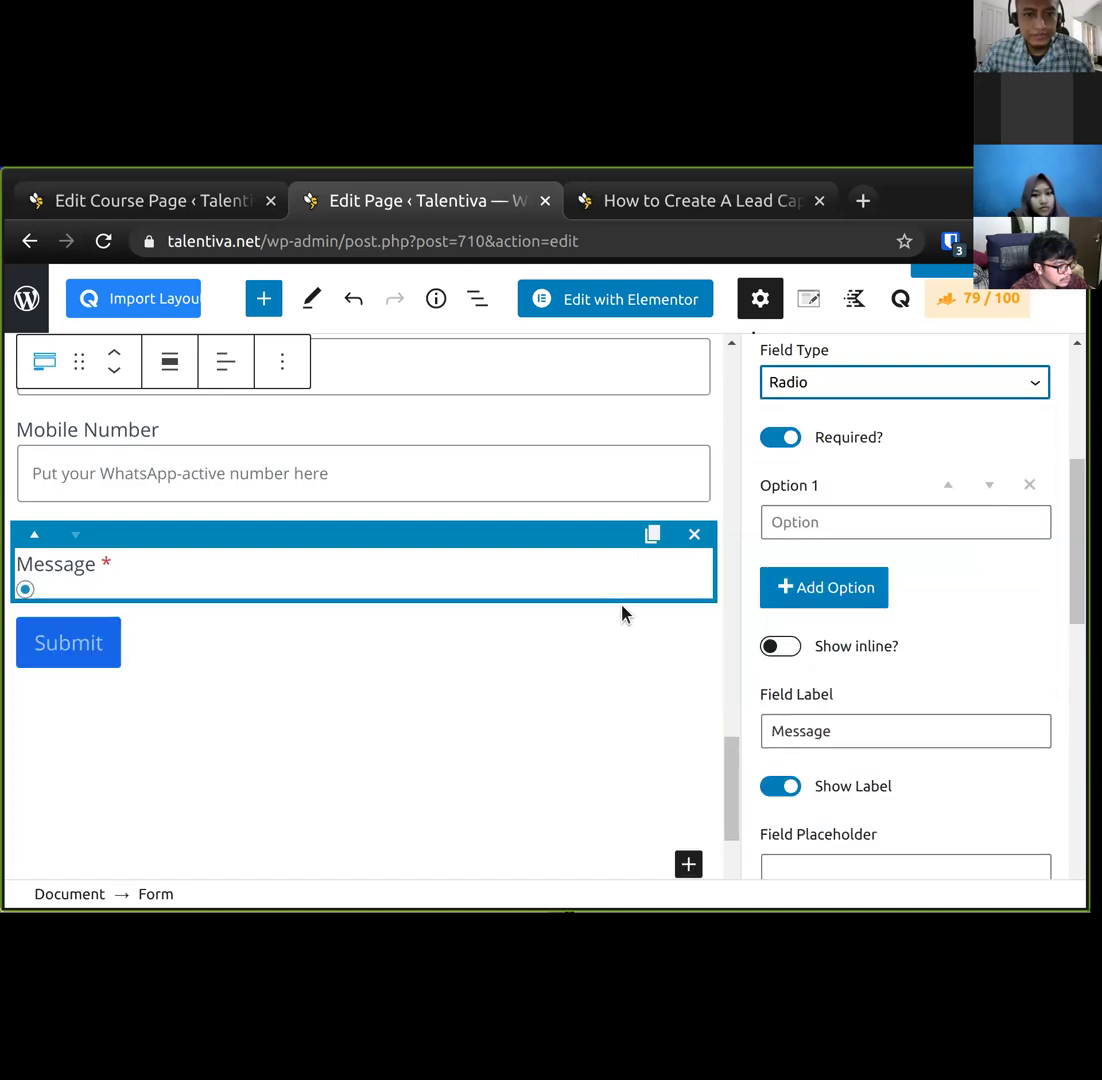
pyautogui.scroll(3, 856, 475)
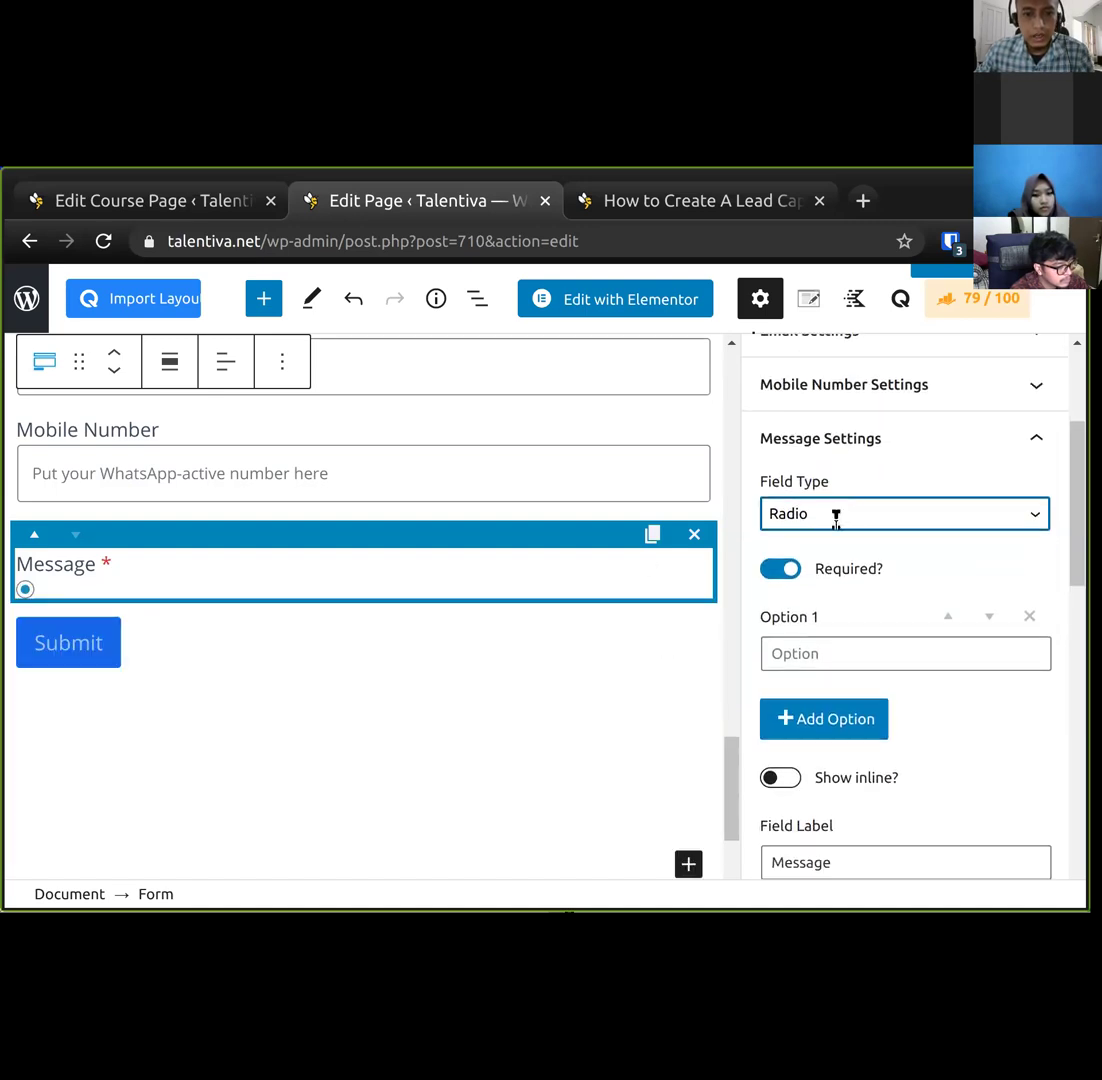
pyautogui.scroll(-2, 836, 515)
pyautogui.scroll(3, 846, 497)
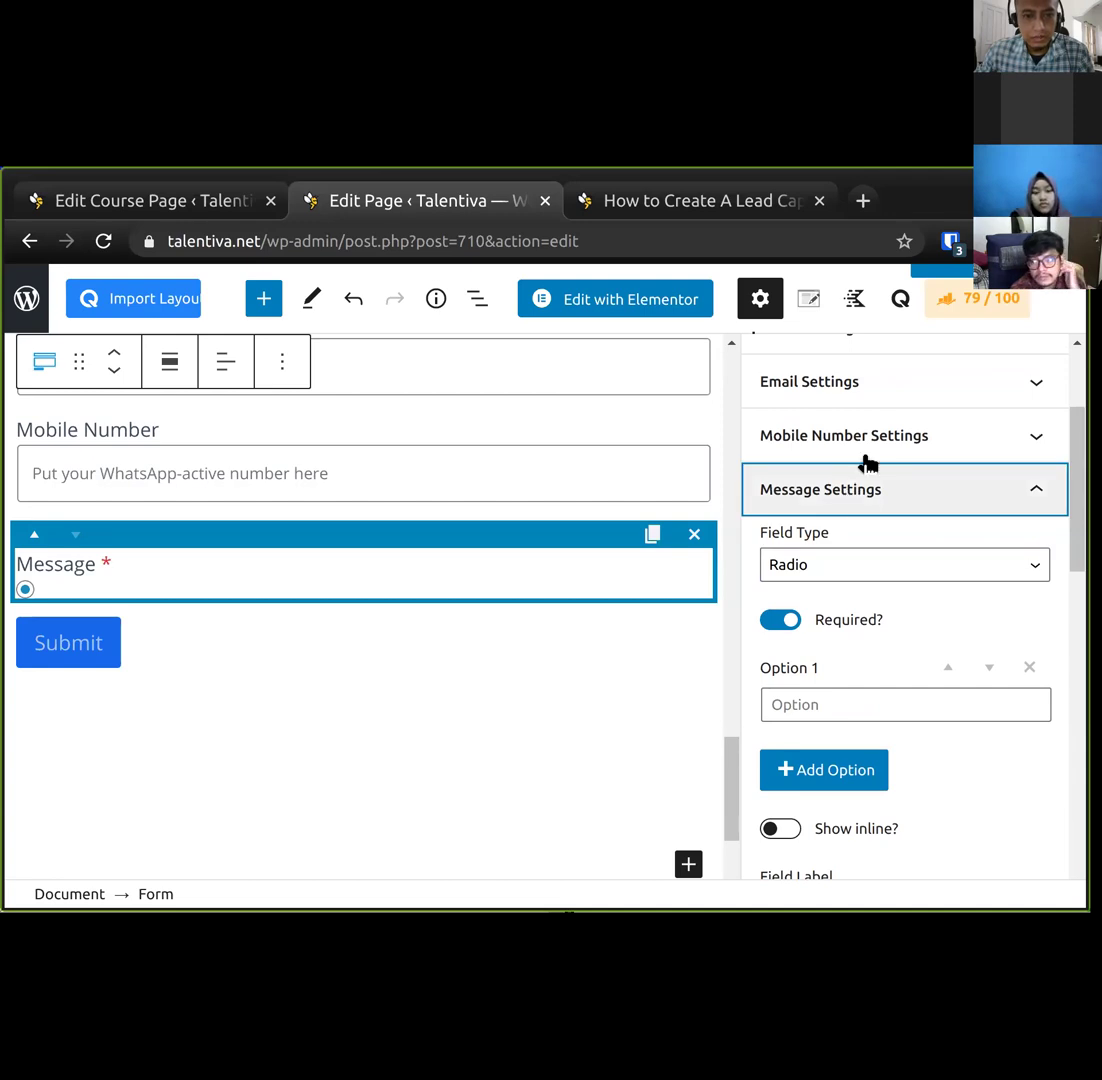
pyautogui.scroll(-3, 871, 507)
pyautogui.doubleClick(847, 662)
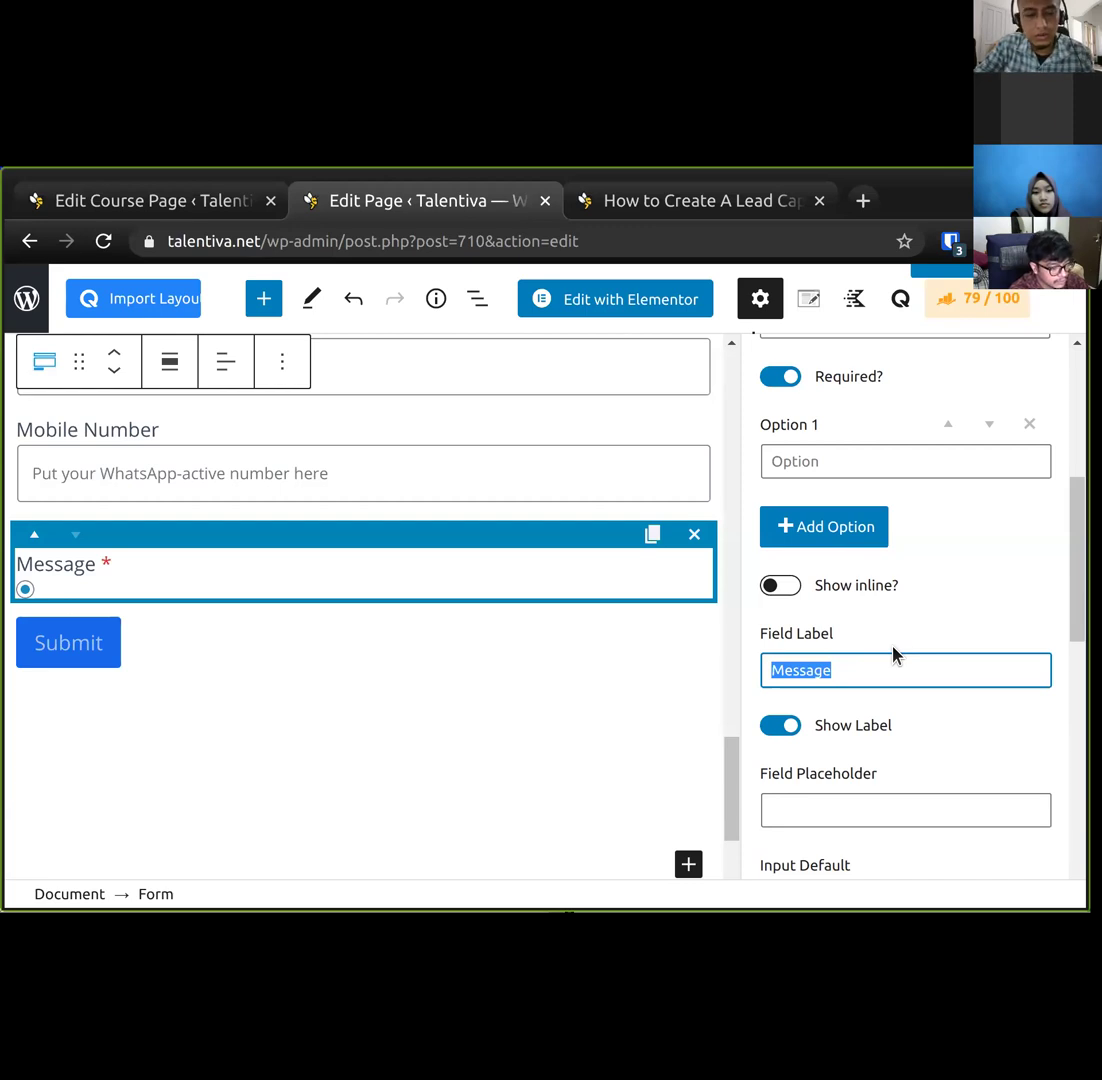
pyautogui.write('Your Exper')
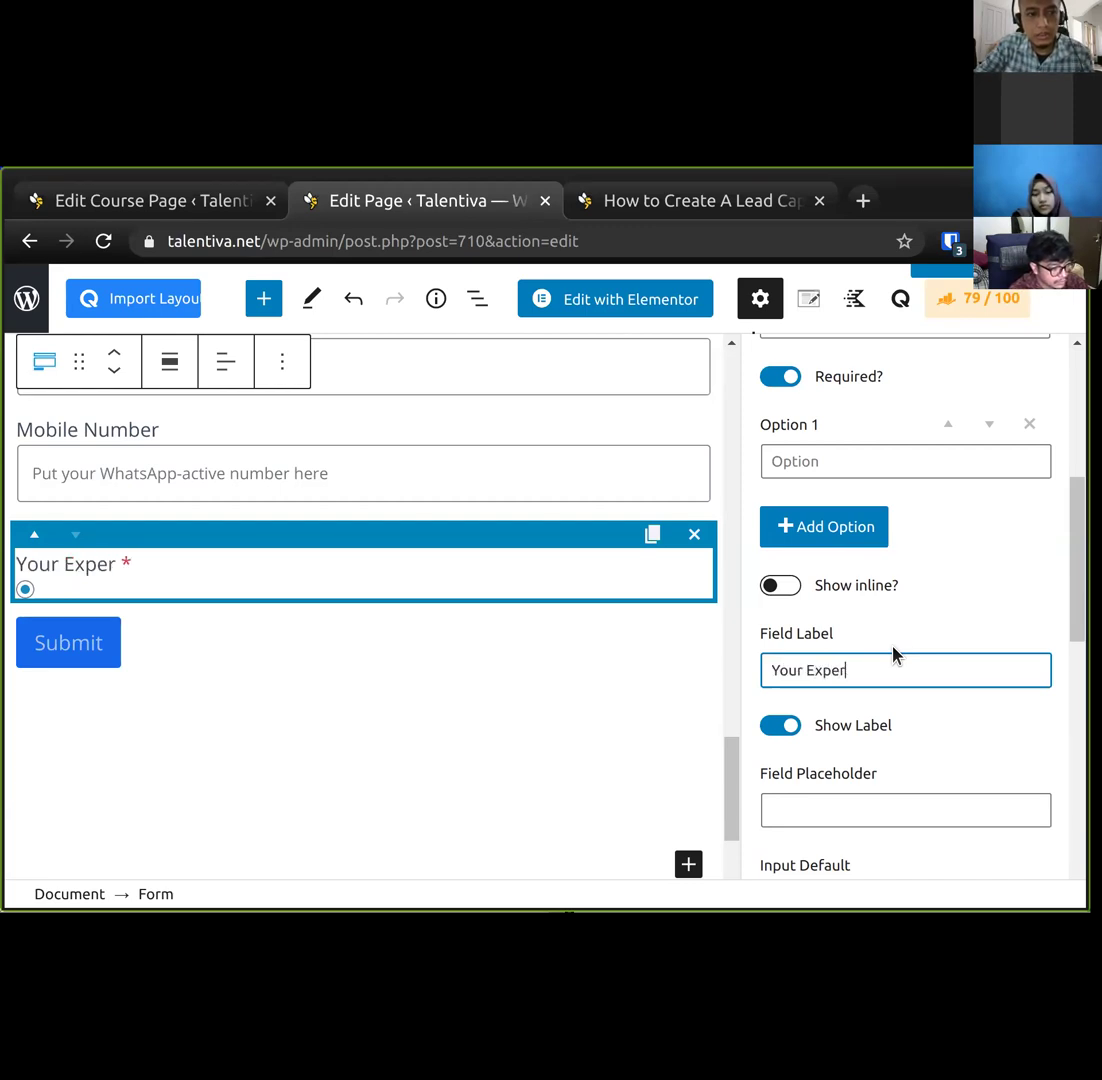
pyautogui.write('tise in NodeJS')
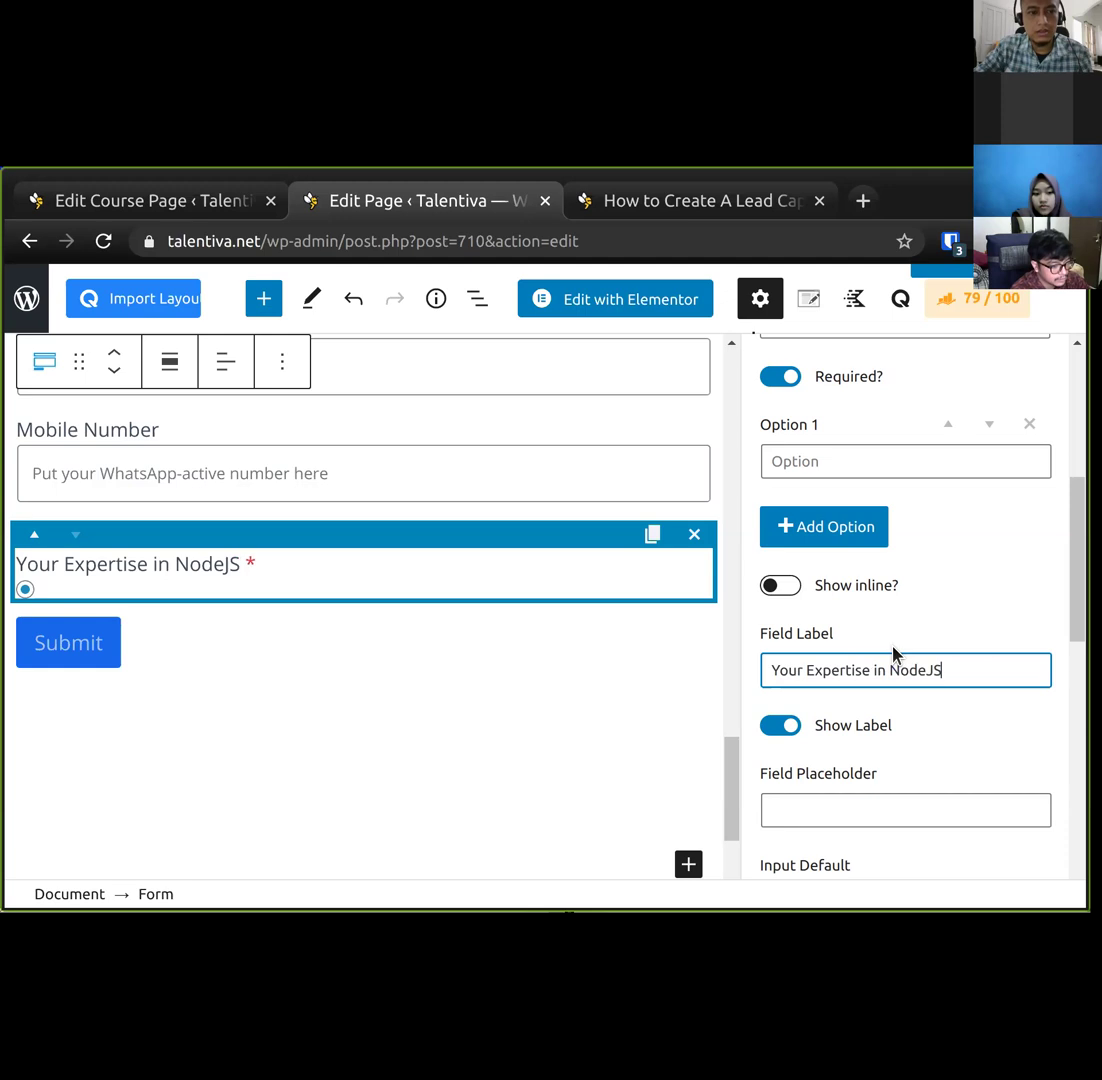
# Add the answer options Beginner, Intermediate and Advanced to the radio question.
pyautogui.click(883, 465)
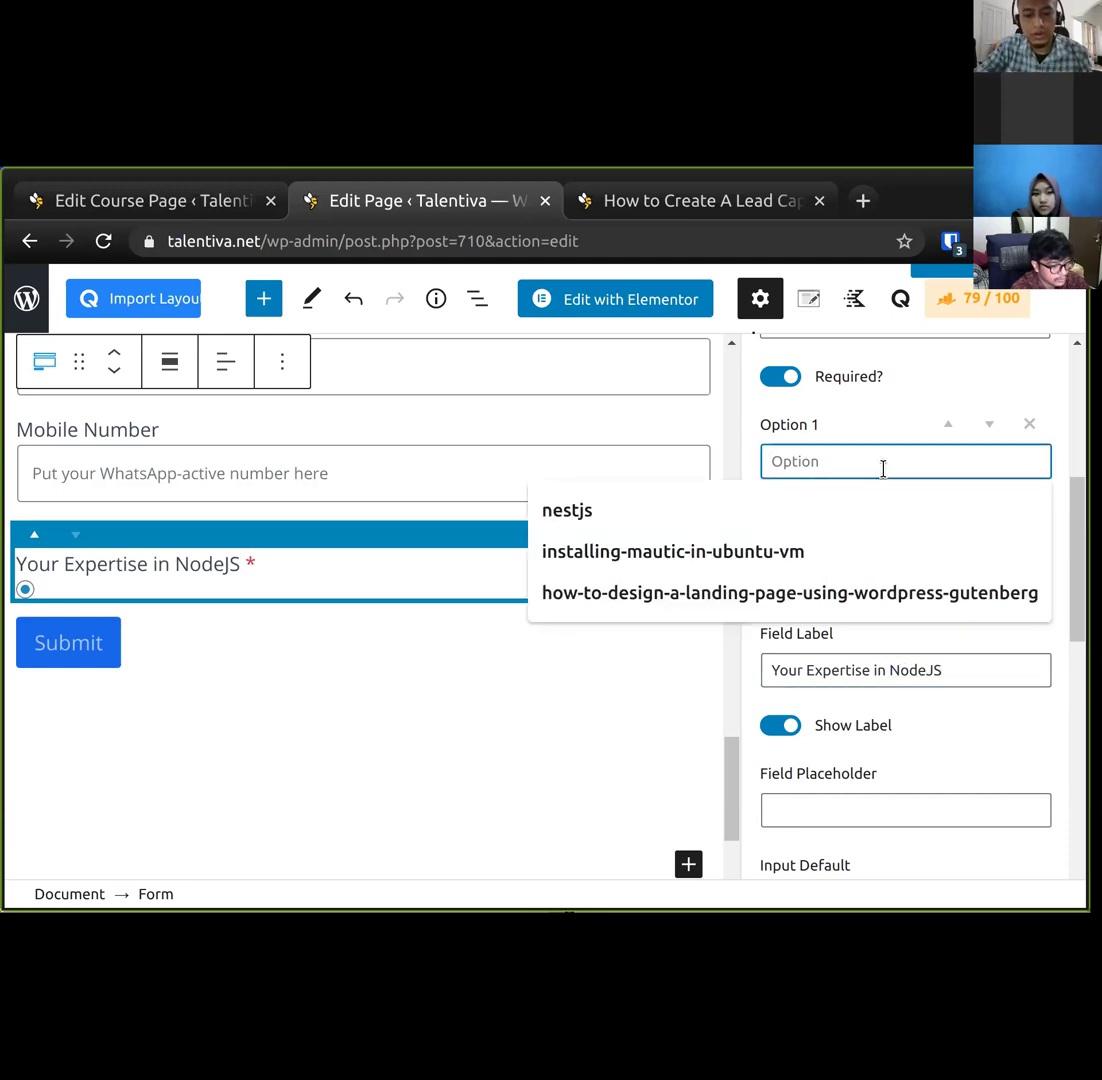
pyautogui.write('Beginner')
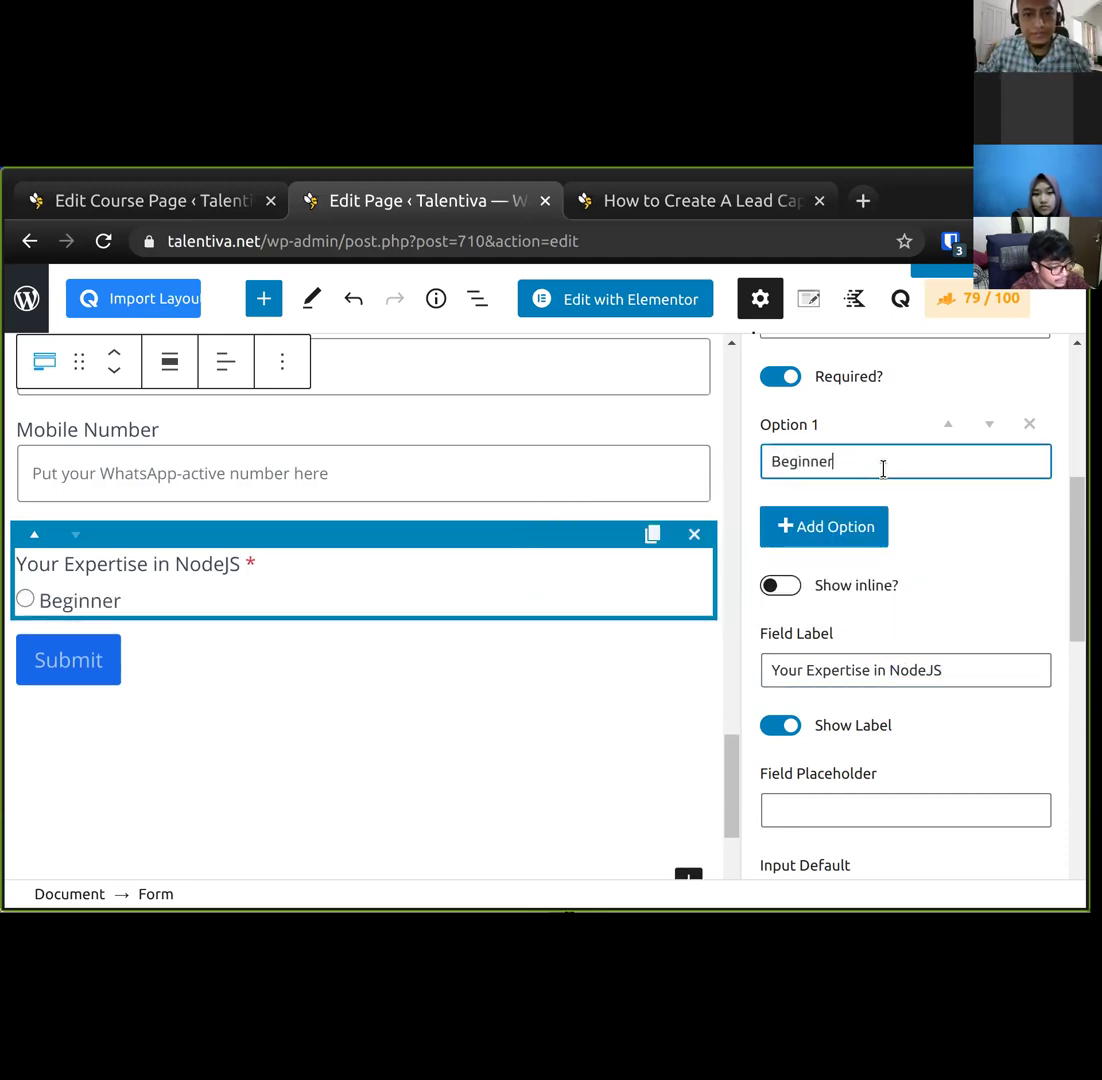
pyautogui.click(836, 530)
pyautogui.click(834, 553)
pyautogui.write('I')
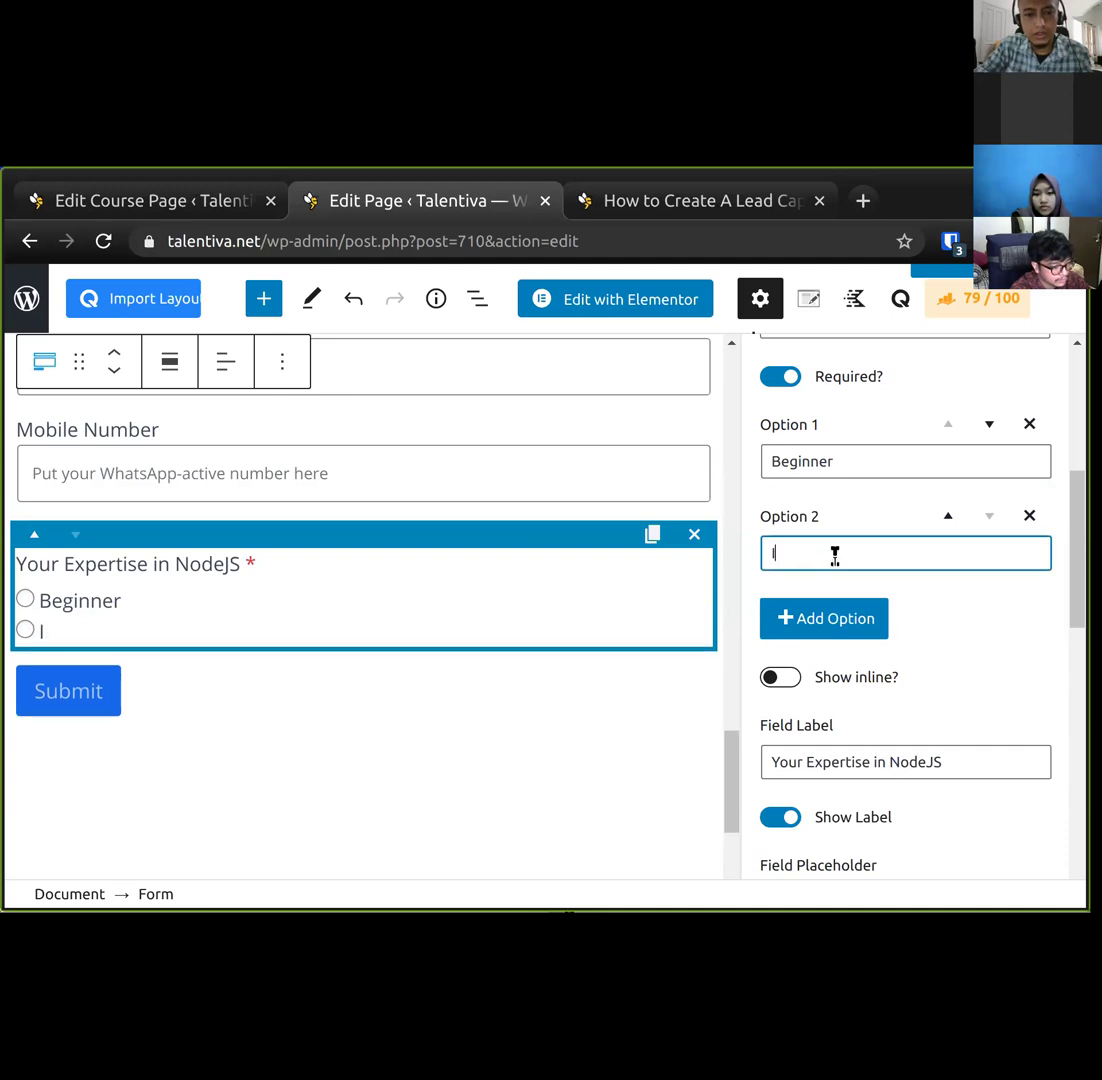
pyautogui.write('ntermediate')
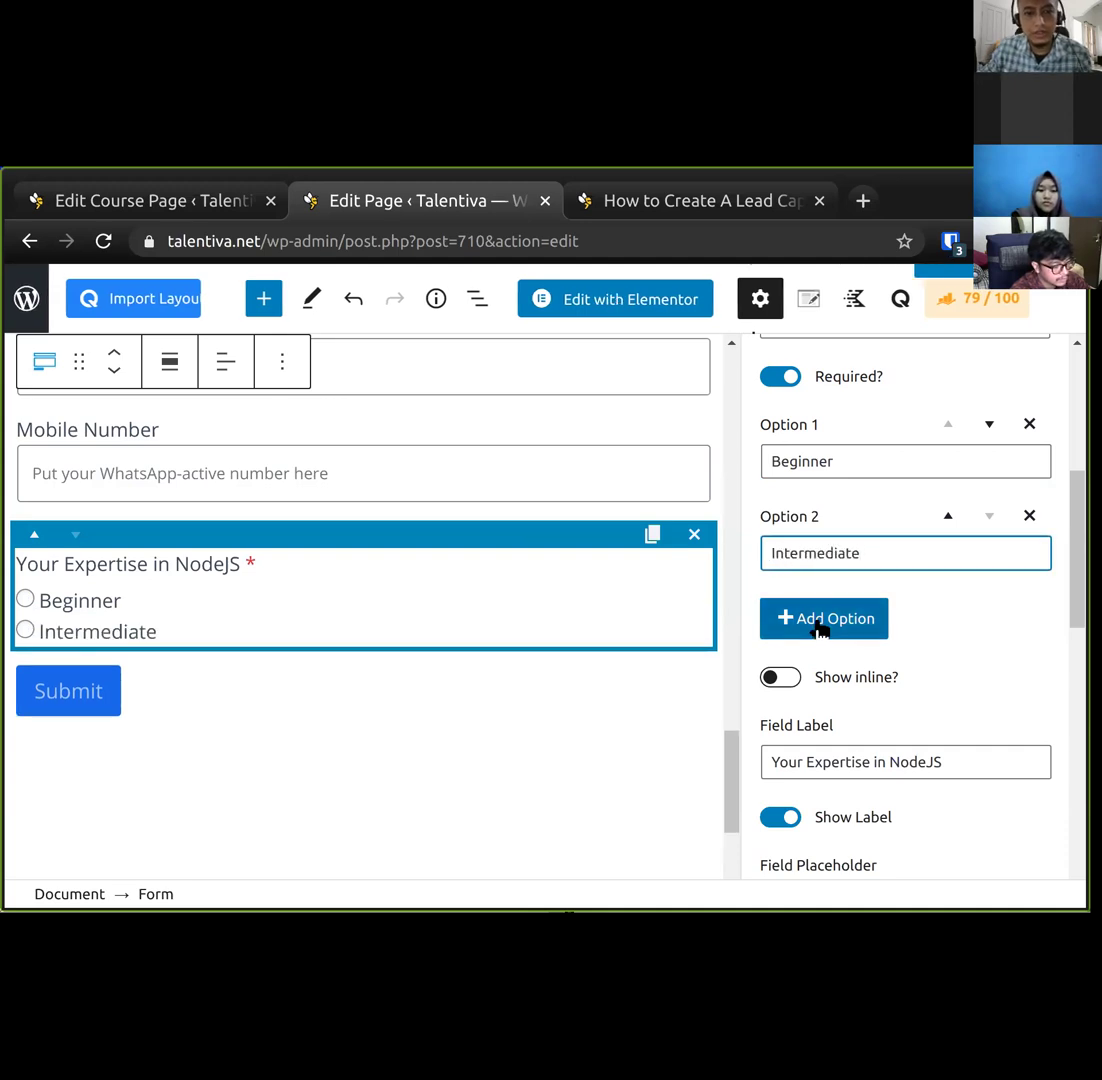
pyautogui.click(820, 628)
pyautogui.click(875, 644)
pyautogui.write('Advanced')
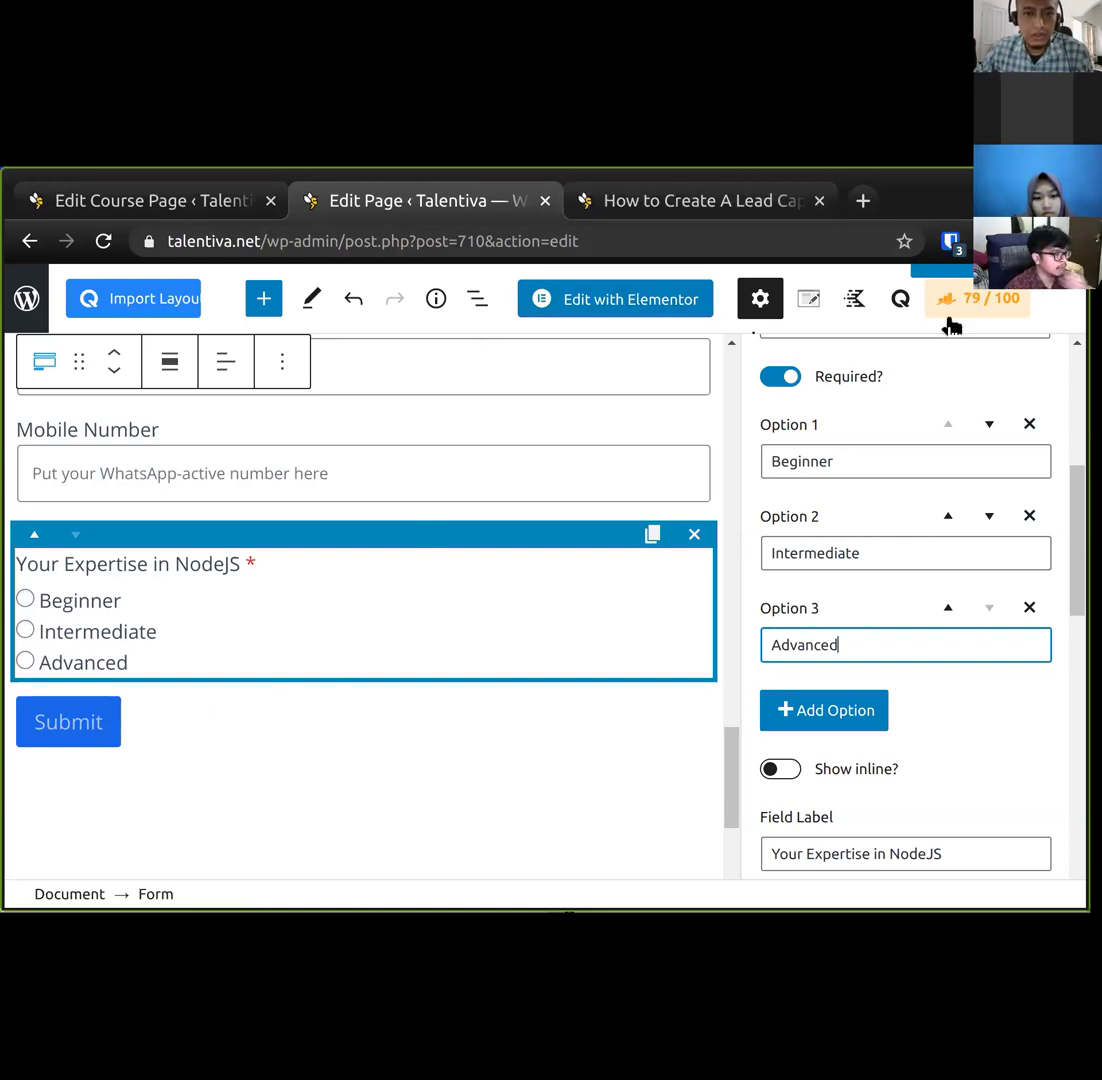
pyautogui.click(943, 283)
# Publish the NodeJS Programmer Jobs and Salaries Guide page and dismiss the page-is-live confirmation.
pyautogui.click(720, 203)
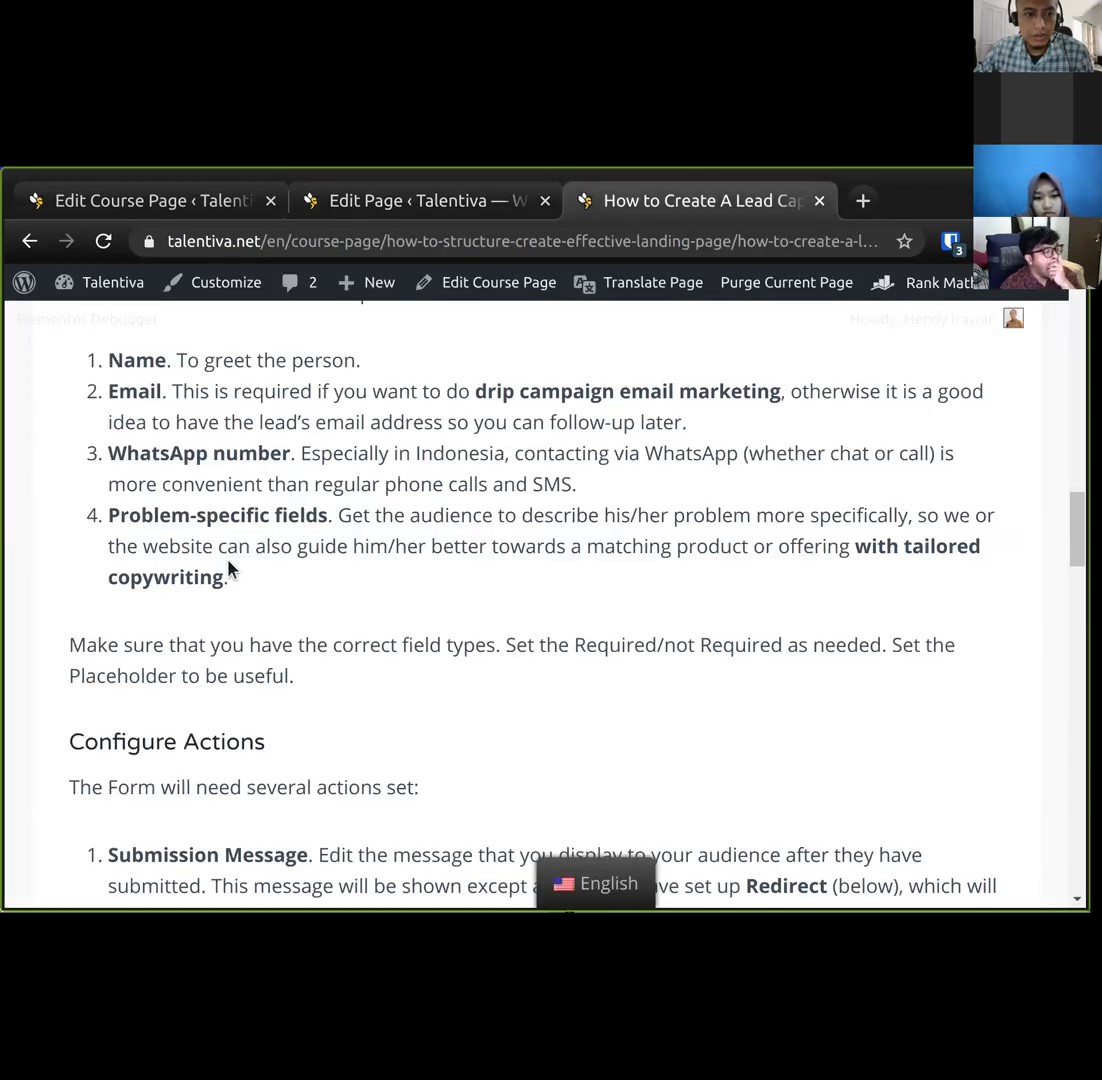
pyautogui.click(443, 208)
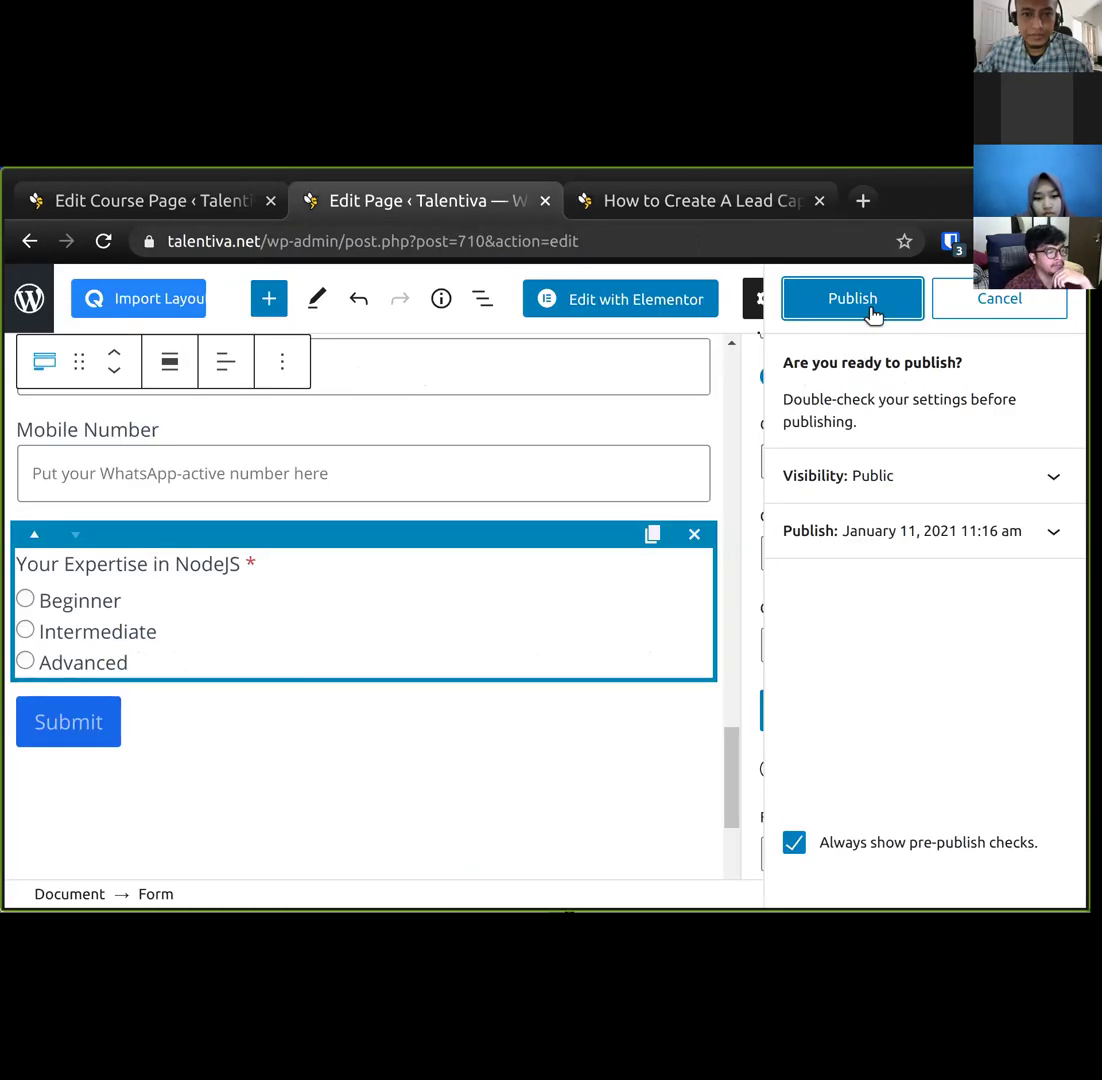
pyautogui.click(655, 202)
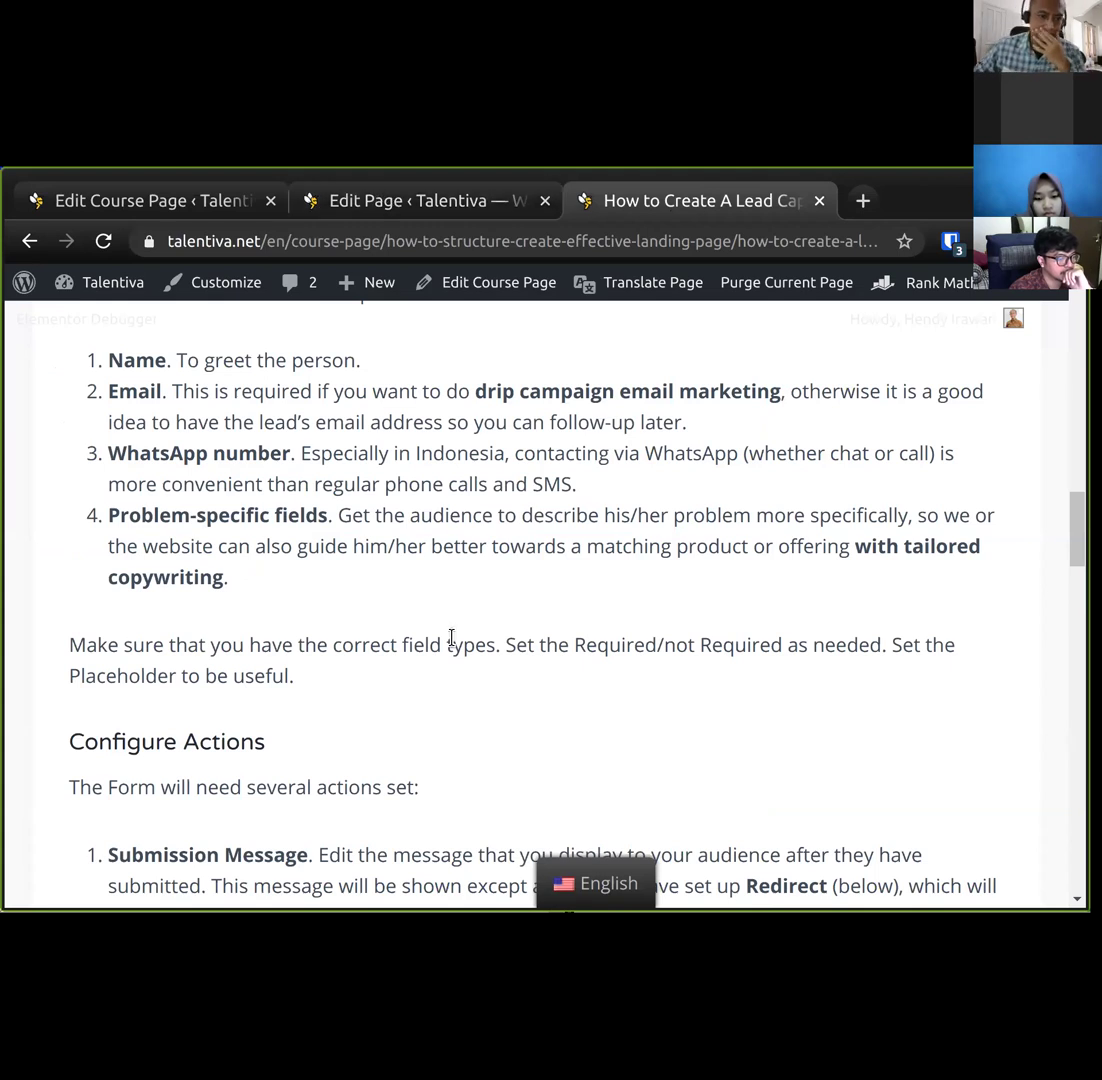
pyautogui.scroll(-1, 450, 637)
pyautogui.scroll(-1, 450, 637)
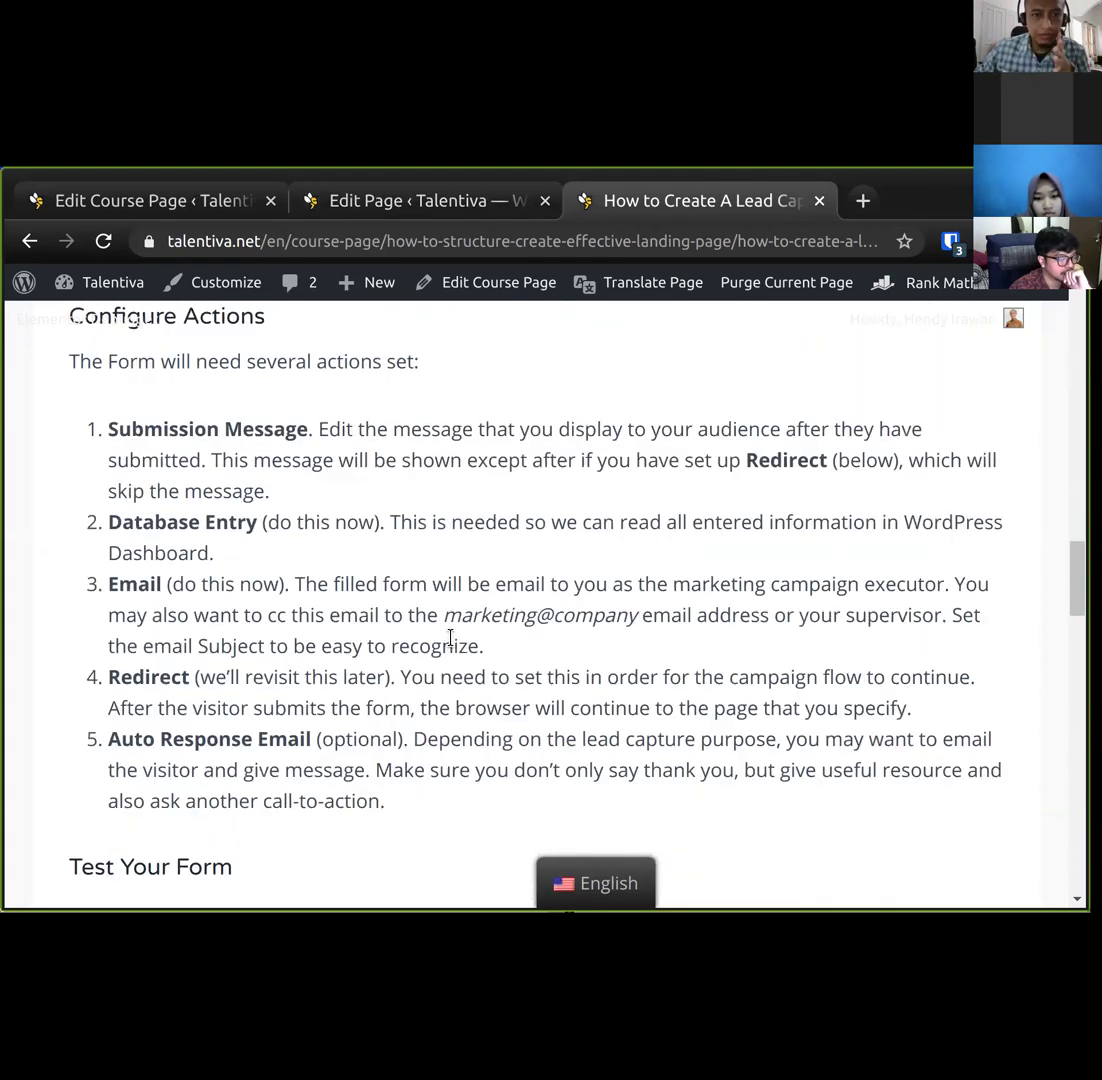
pyautogui.scroll(1, 450, 637)
pyautogui.click(443, 205)
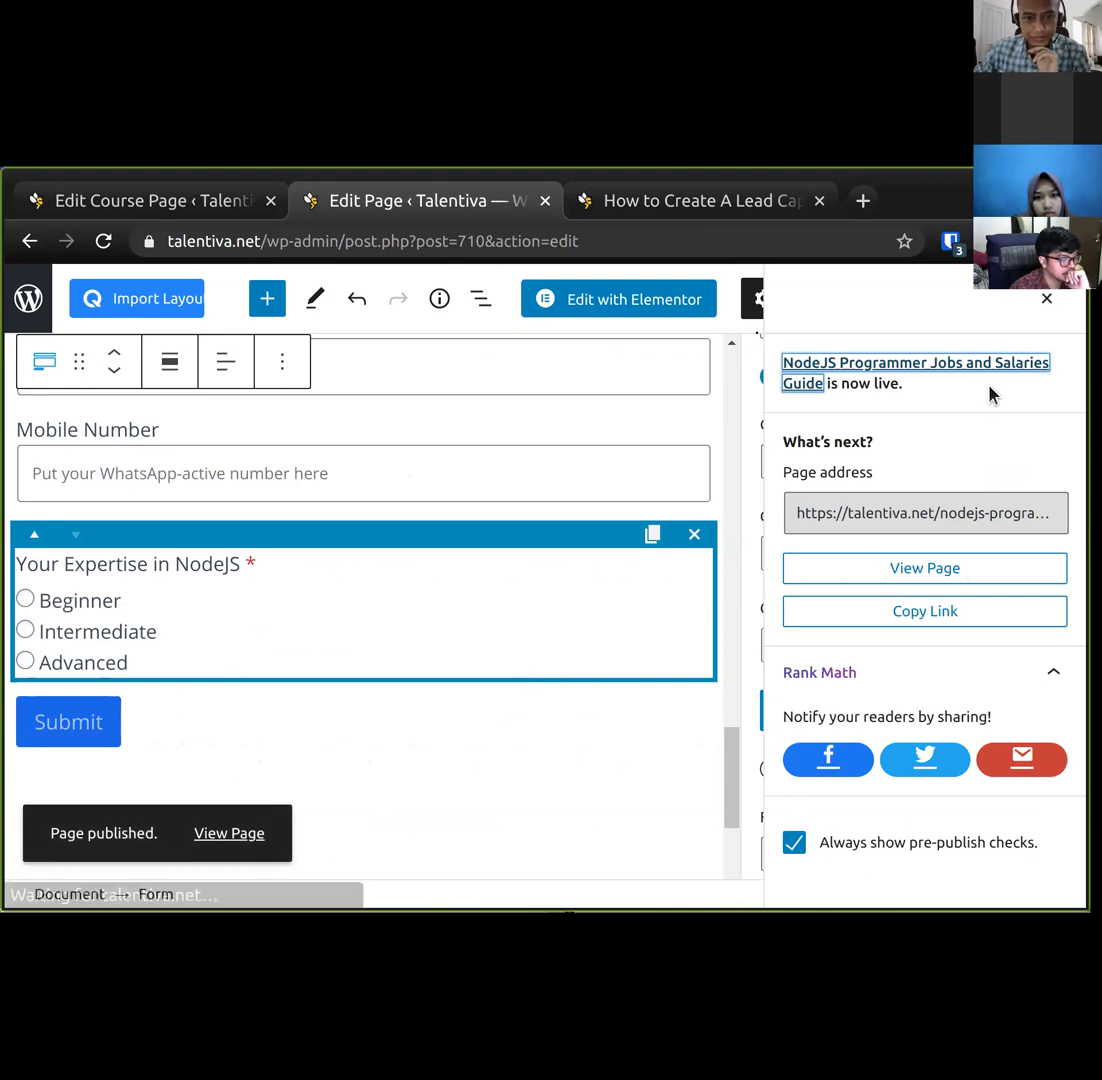
pyautogui.click(1045, 299)
# Check the Configure Actions section of the lead capture tutorial, then return to the page editor.
pyautogui.scroll(3, 483, 605)
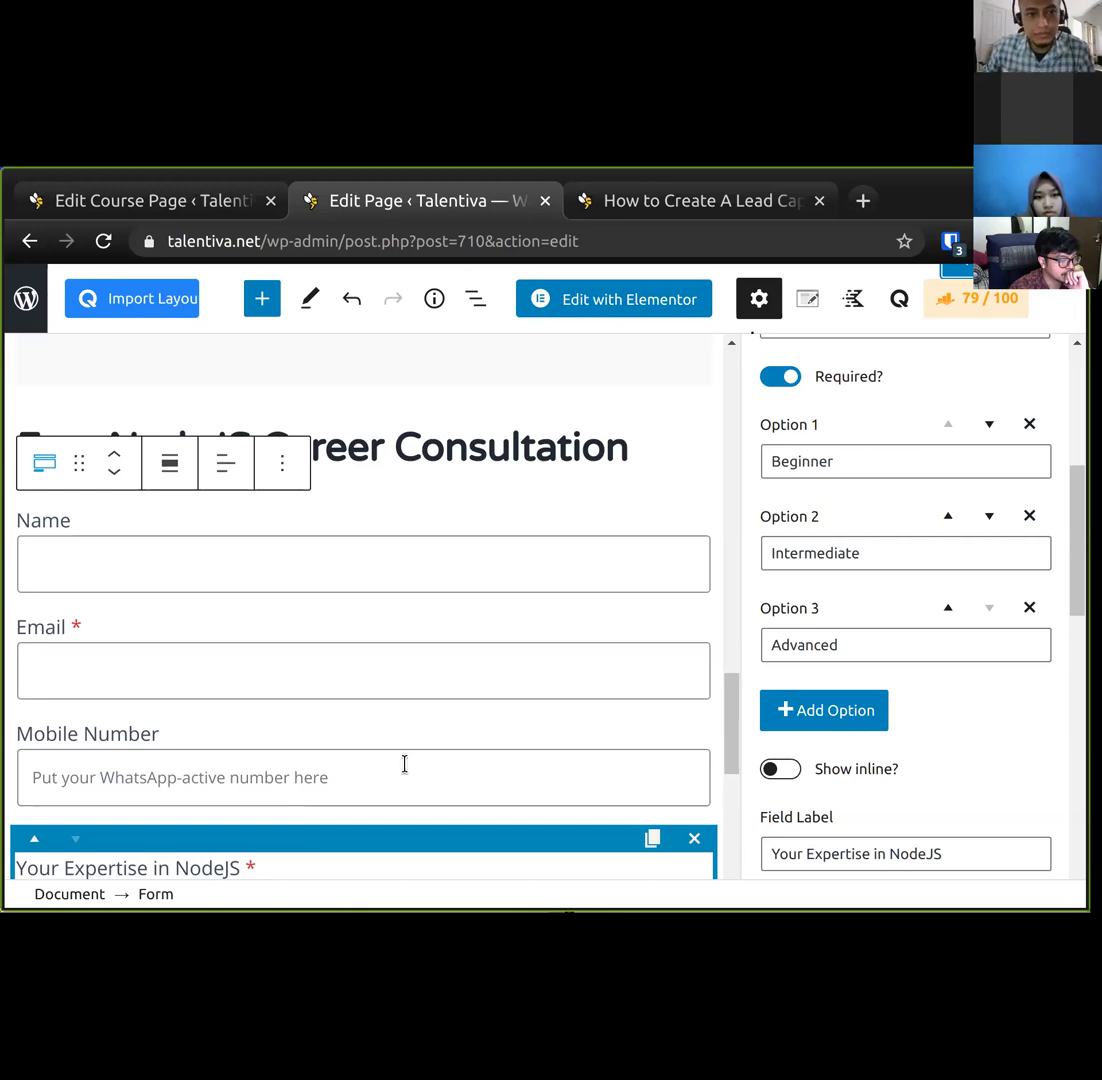
pyautogui.click(697, 203)
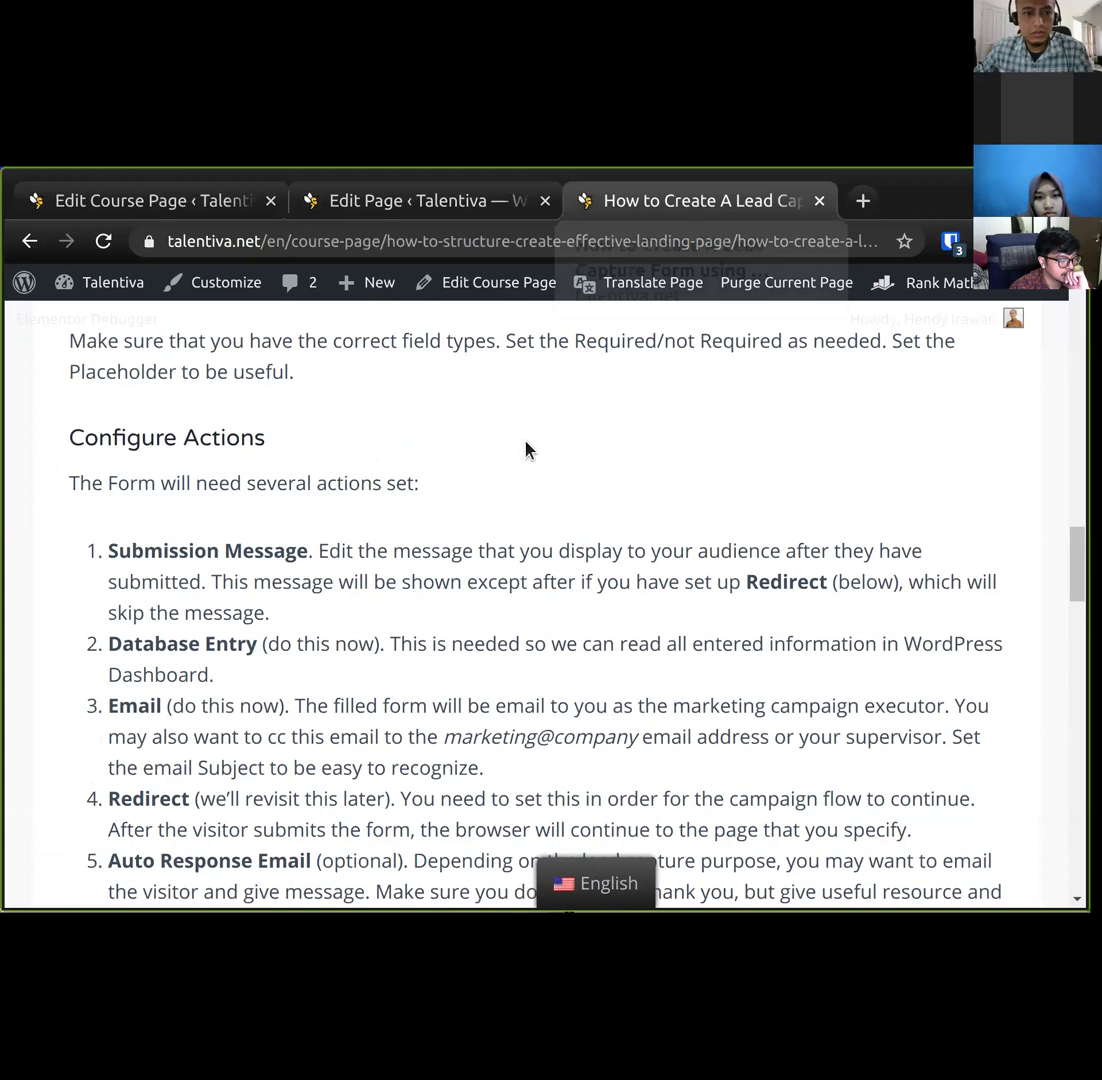
pyautogui.scroll(-6, 437, 612)
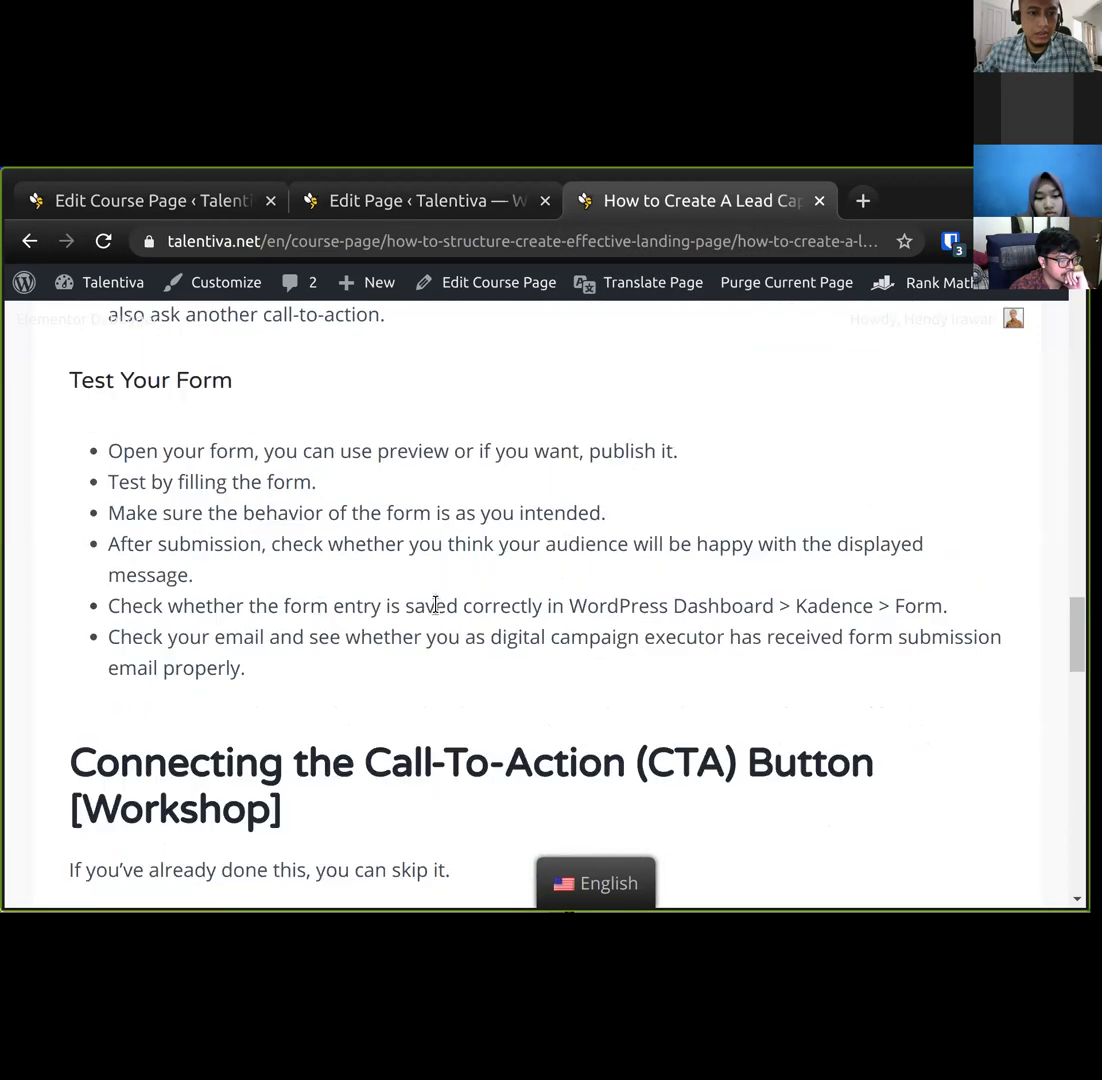
pyautogui.scroll(5, 436, 605)
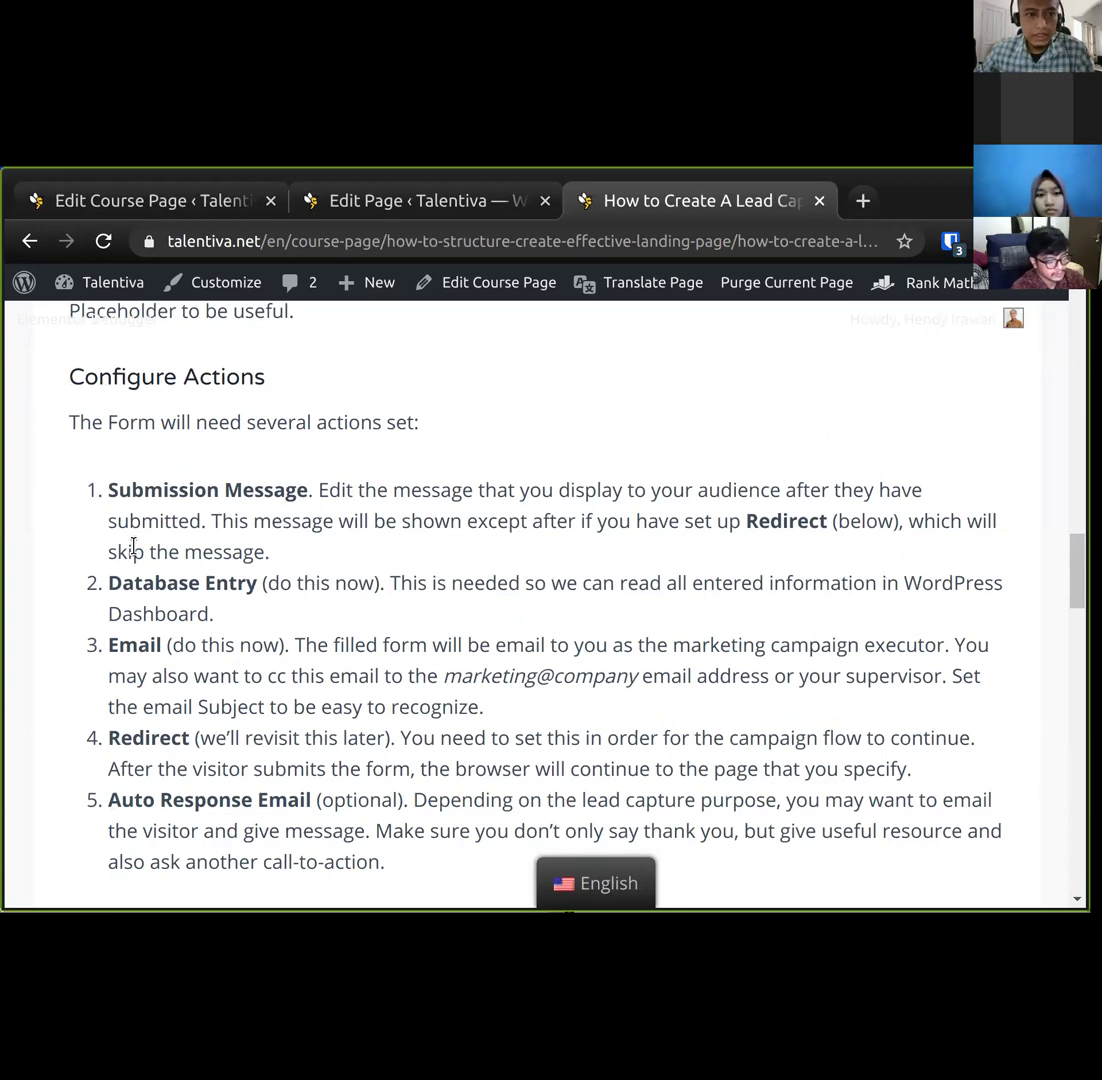
pyautogui.click(431, 208)
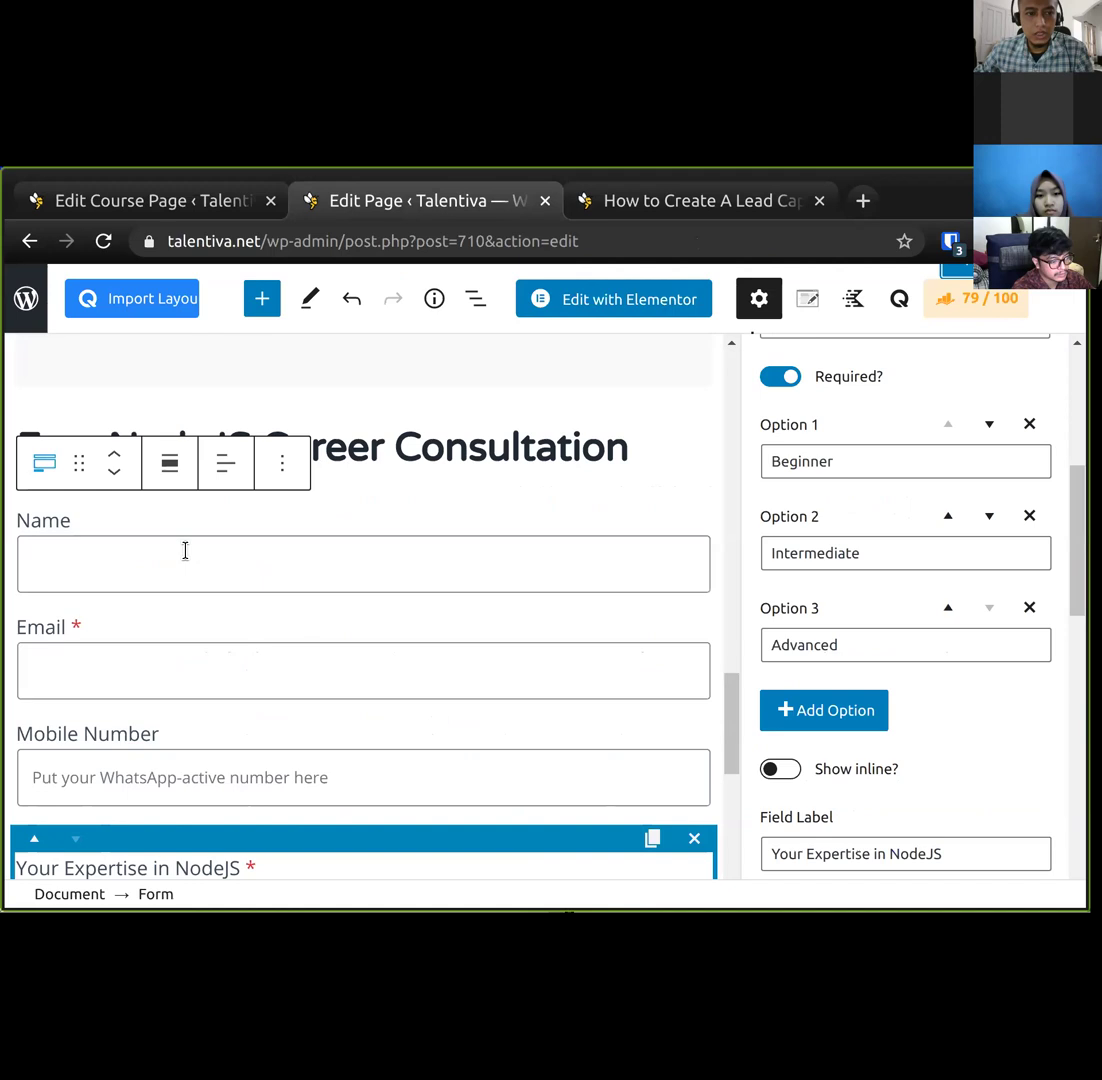
# Relabel the form's submit button as 'Submit Request'.
pyautogui.scroll(-5, 218, 750)
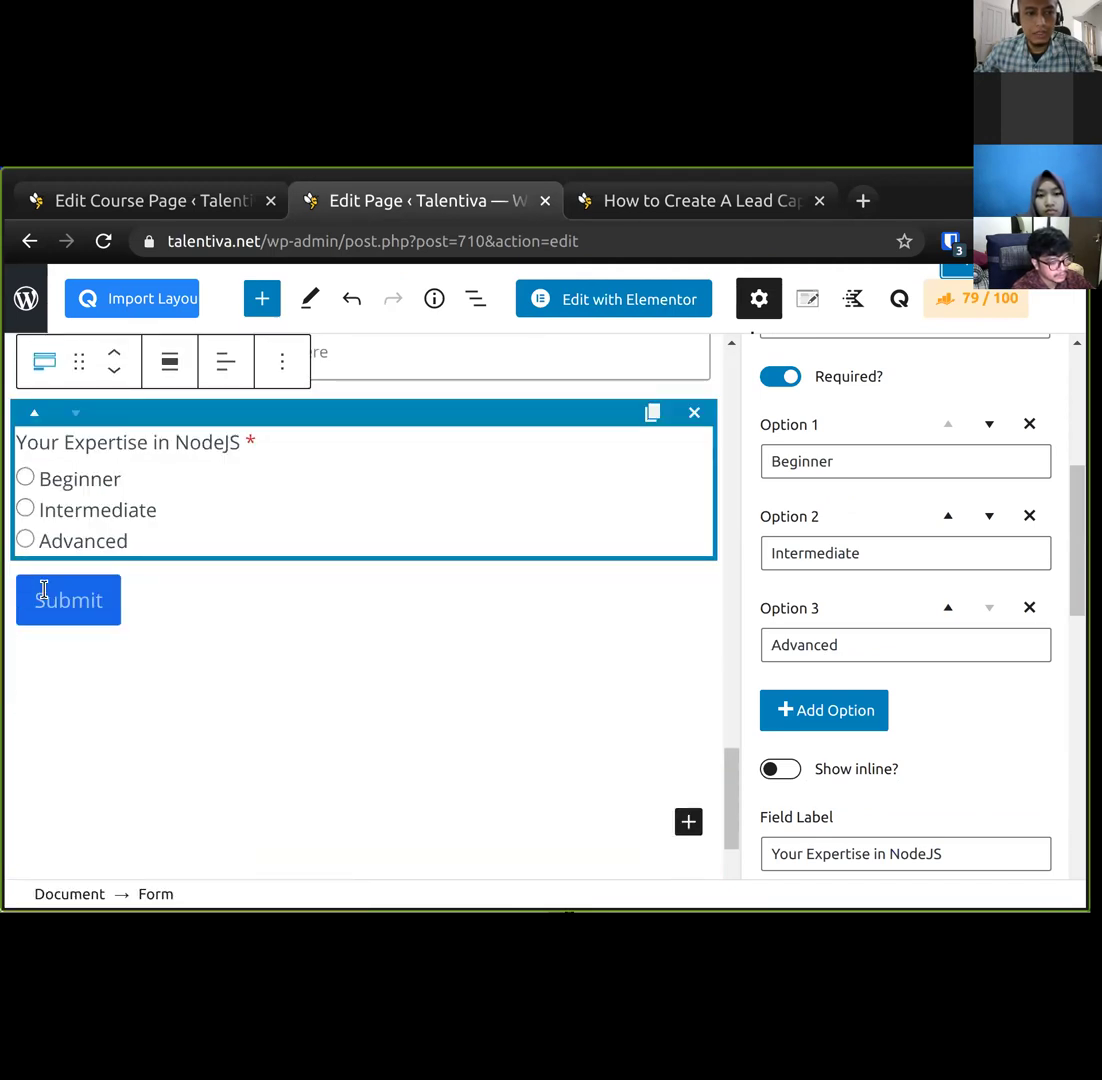
pyautogui.click(44, 592)
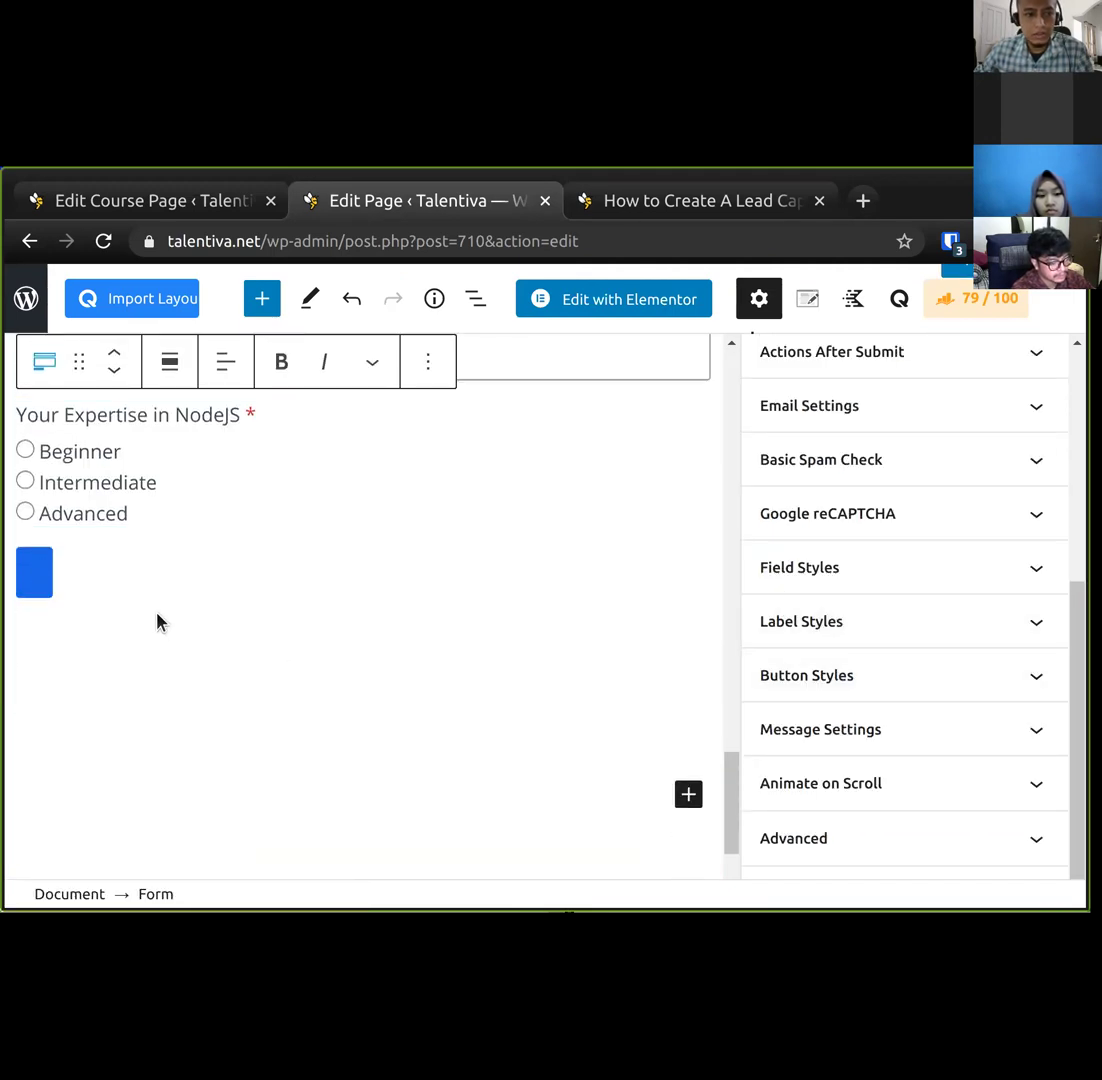
pyautogui.write('S')
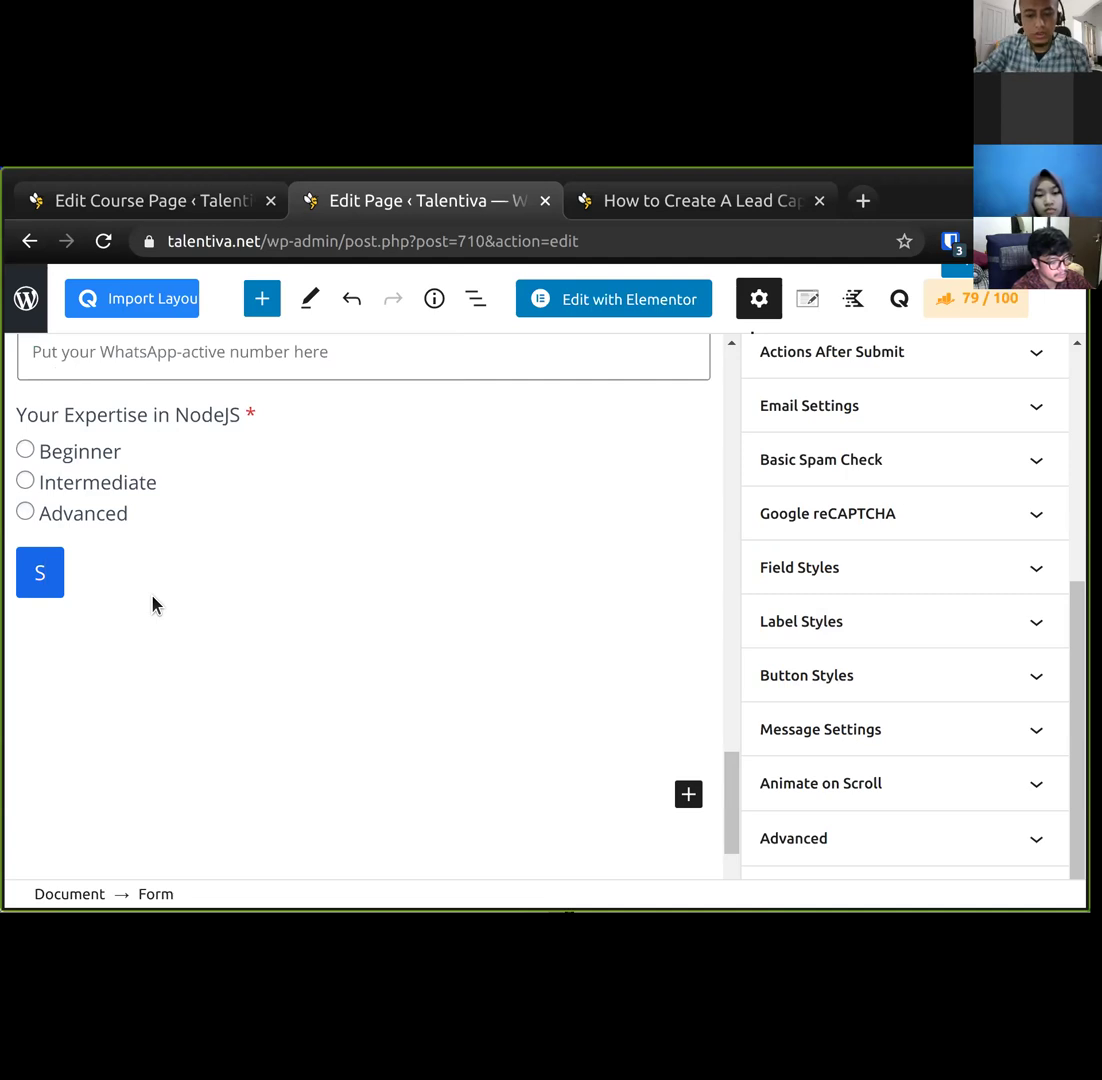
pyautogui.press('BackSpace')
pyautogui.write('C')
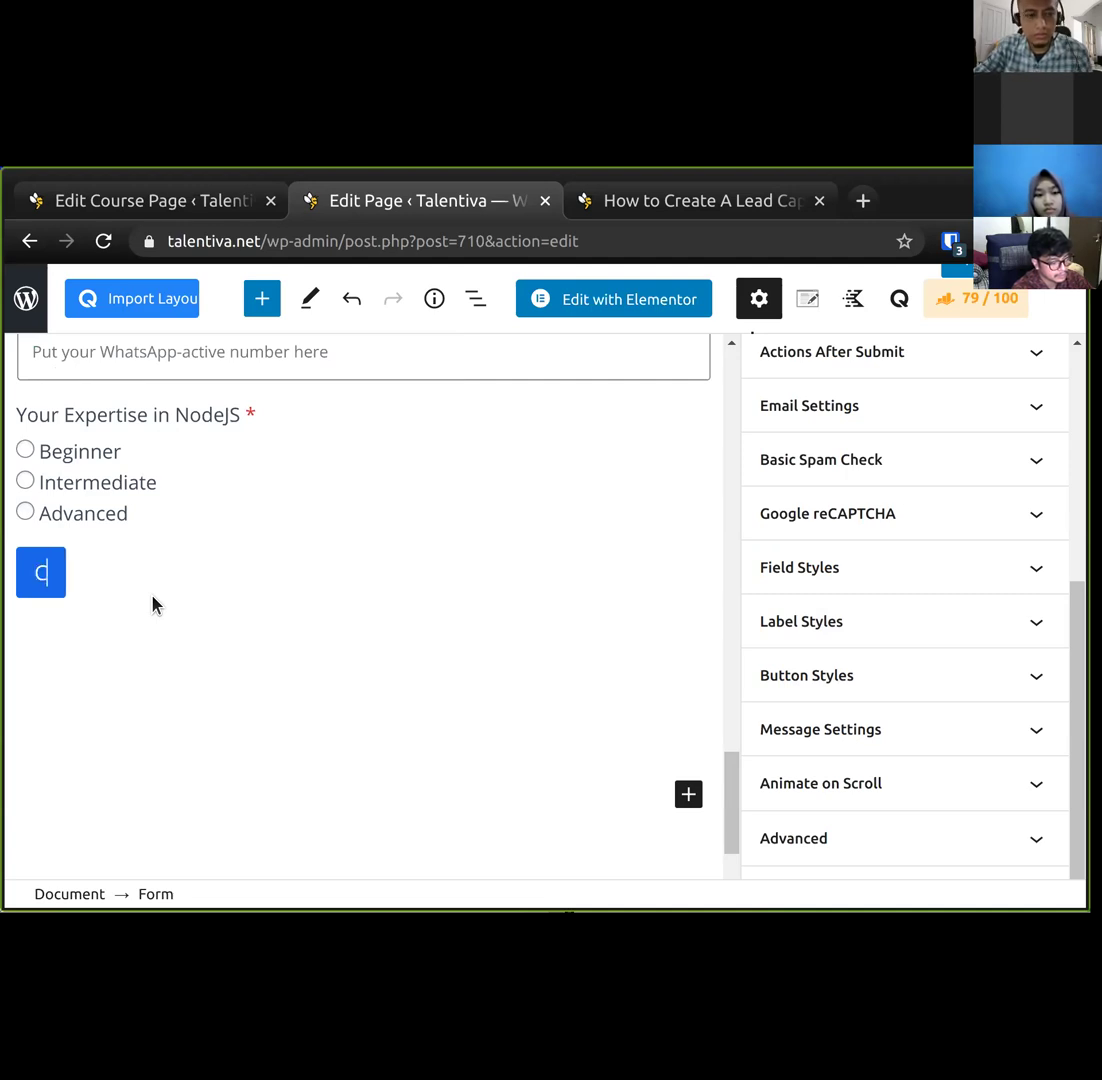
pyautogui.write('all Me')
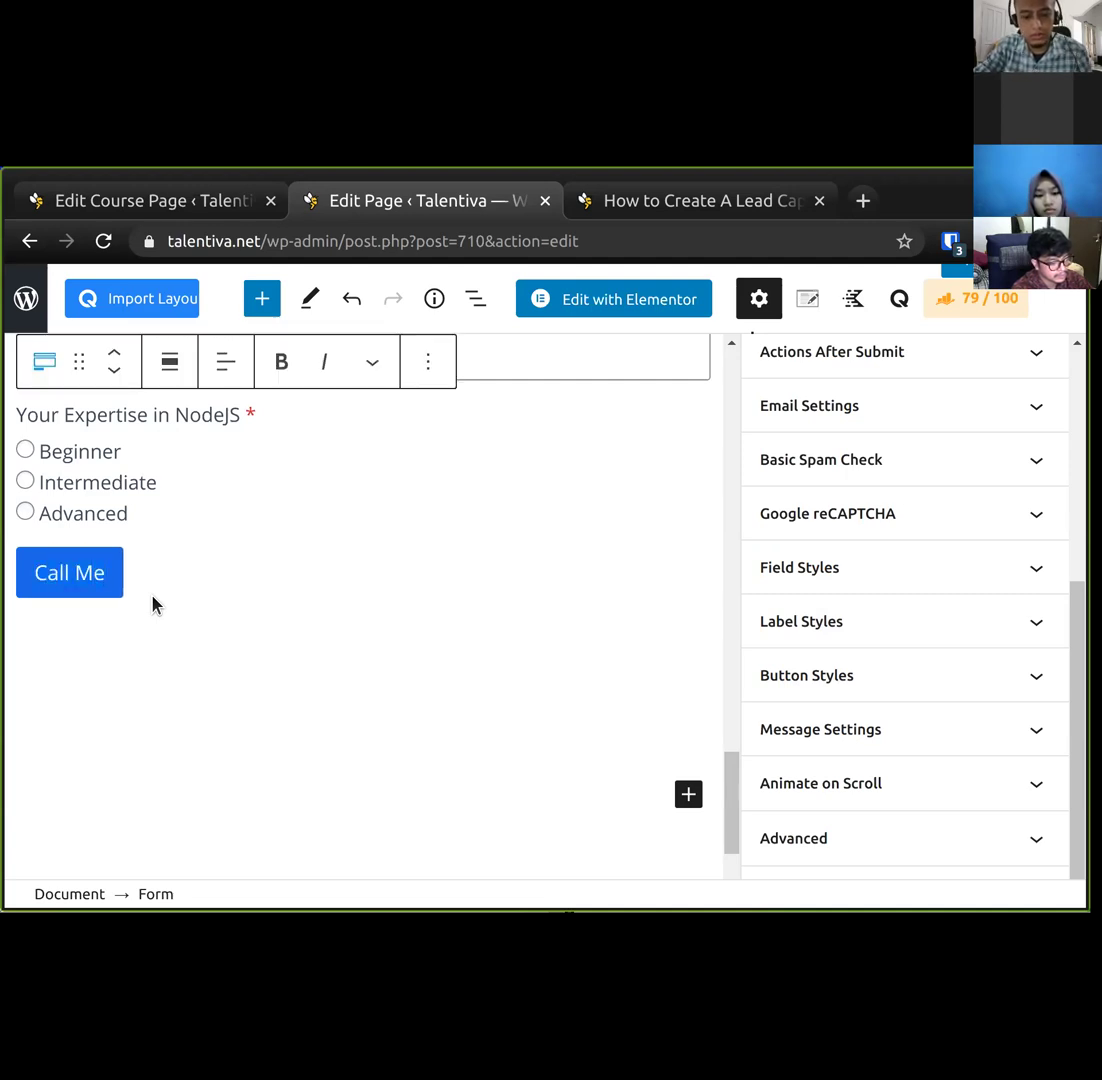
pyautogui.press('BackSpace')
pyautogui.press('BackSpace')
pyautogui.press('BackSpace')
pyautogui.press('BackSpace')
pyautogui.press('BackSpace')
pyautogui.press('BackSpace')
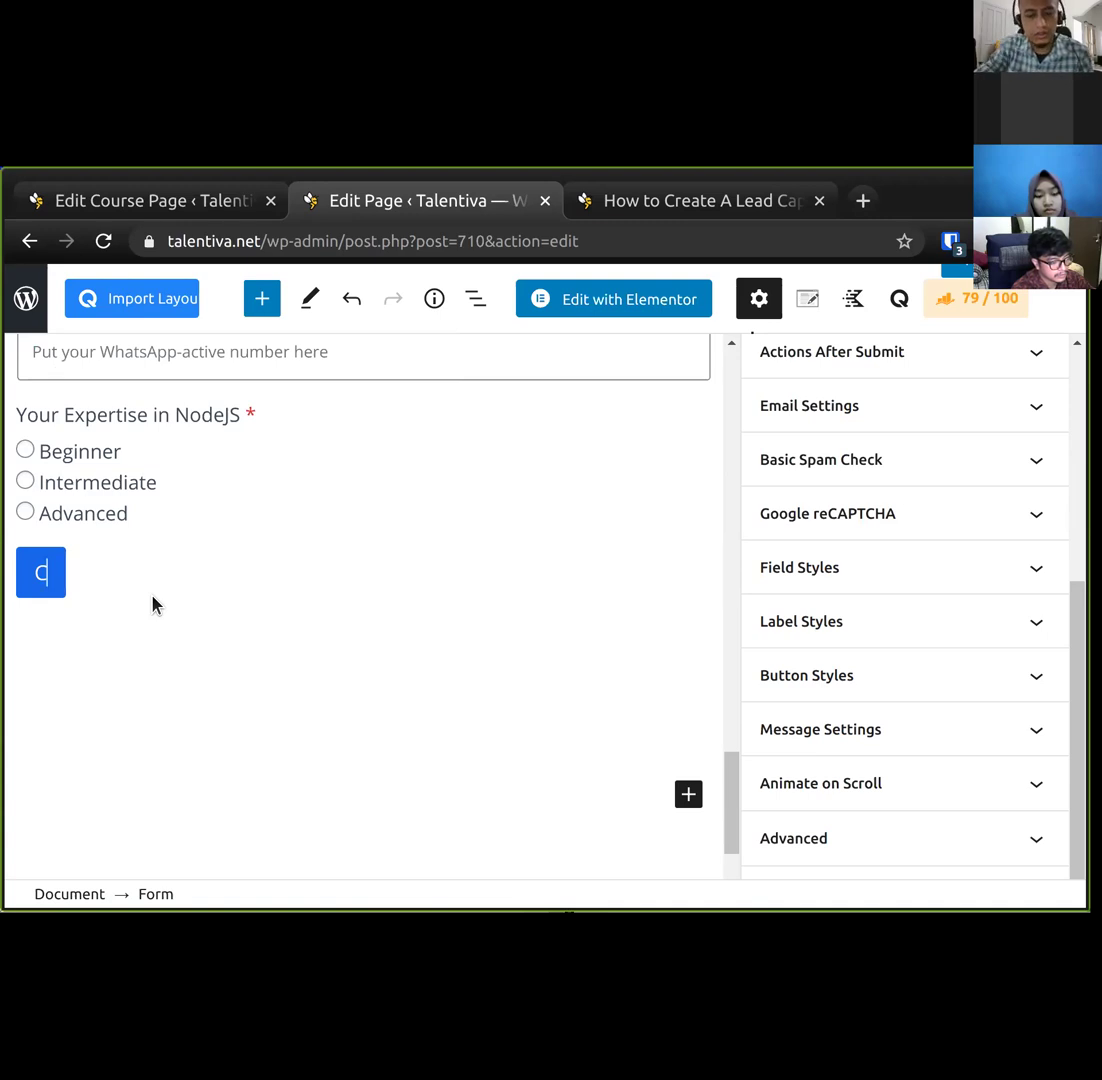
pyautogui.press('BackSpace')
pyautogui.write('Submit')
pyautogui.scroll(5, 153, 604)
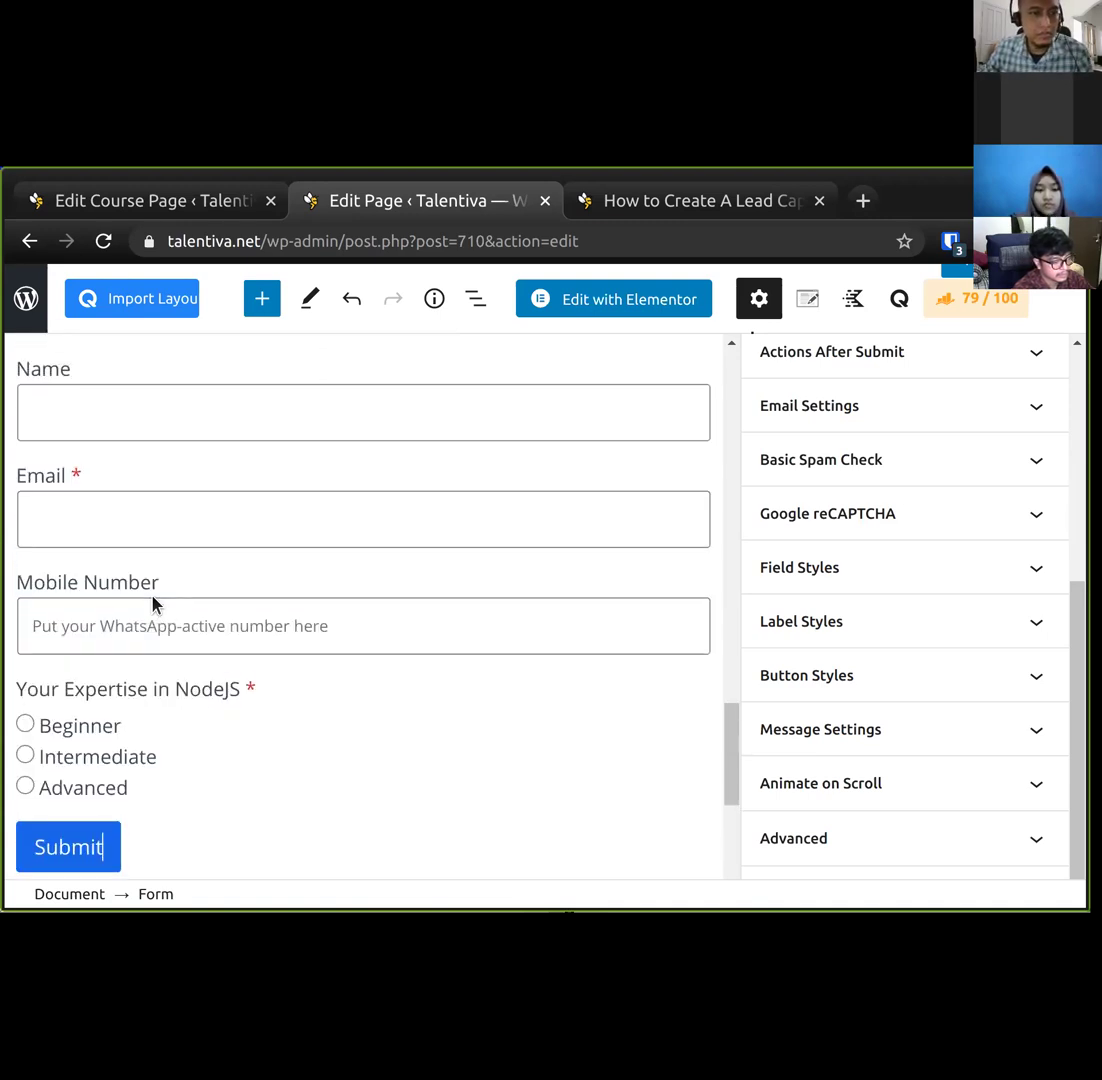
pyautogui.scroll(-3, 153, 604)
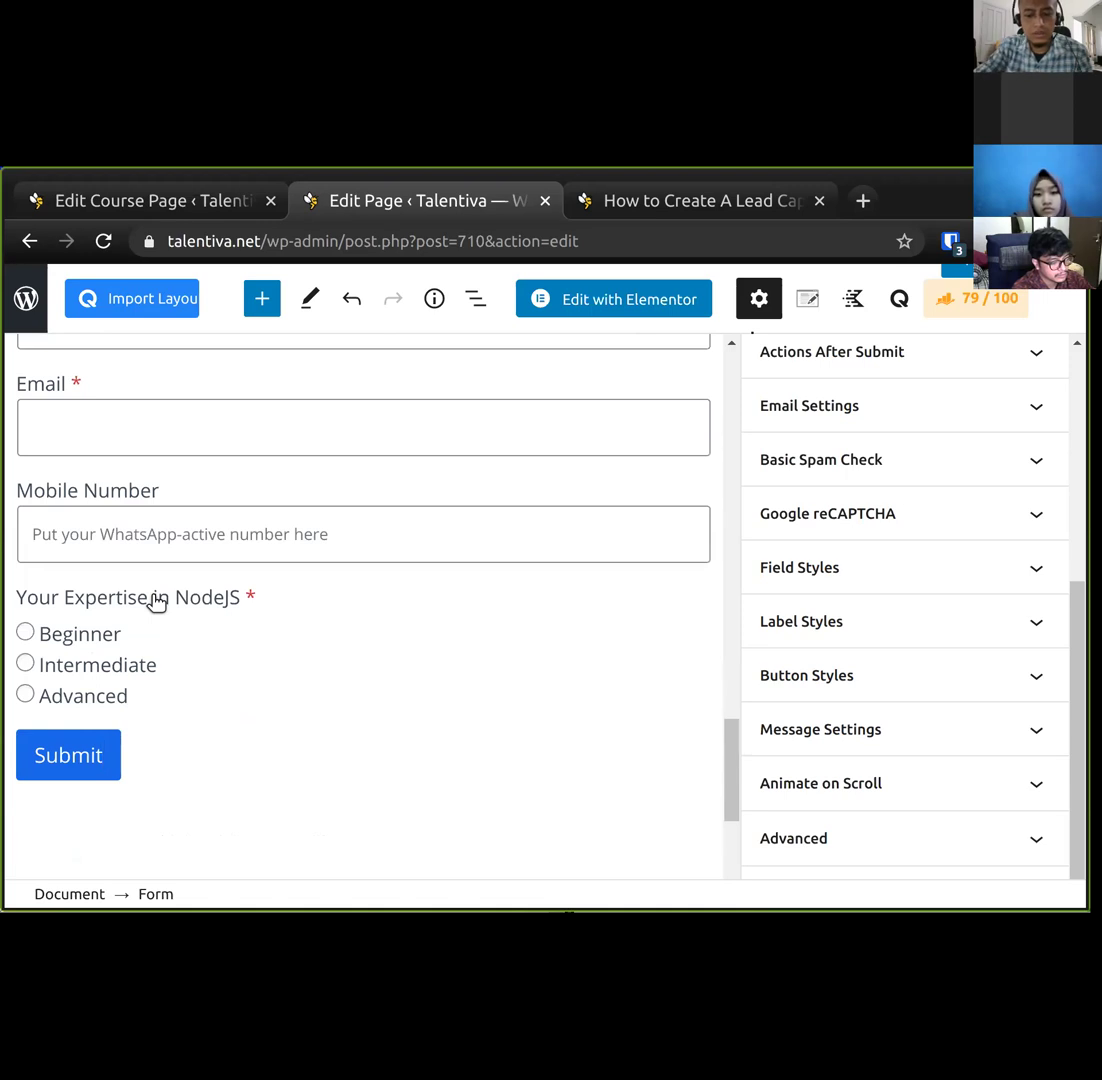
pyautogui.write('Request')
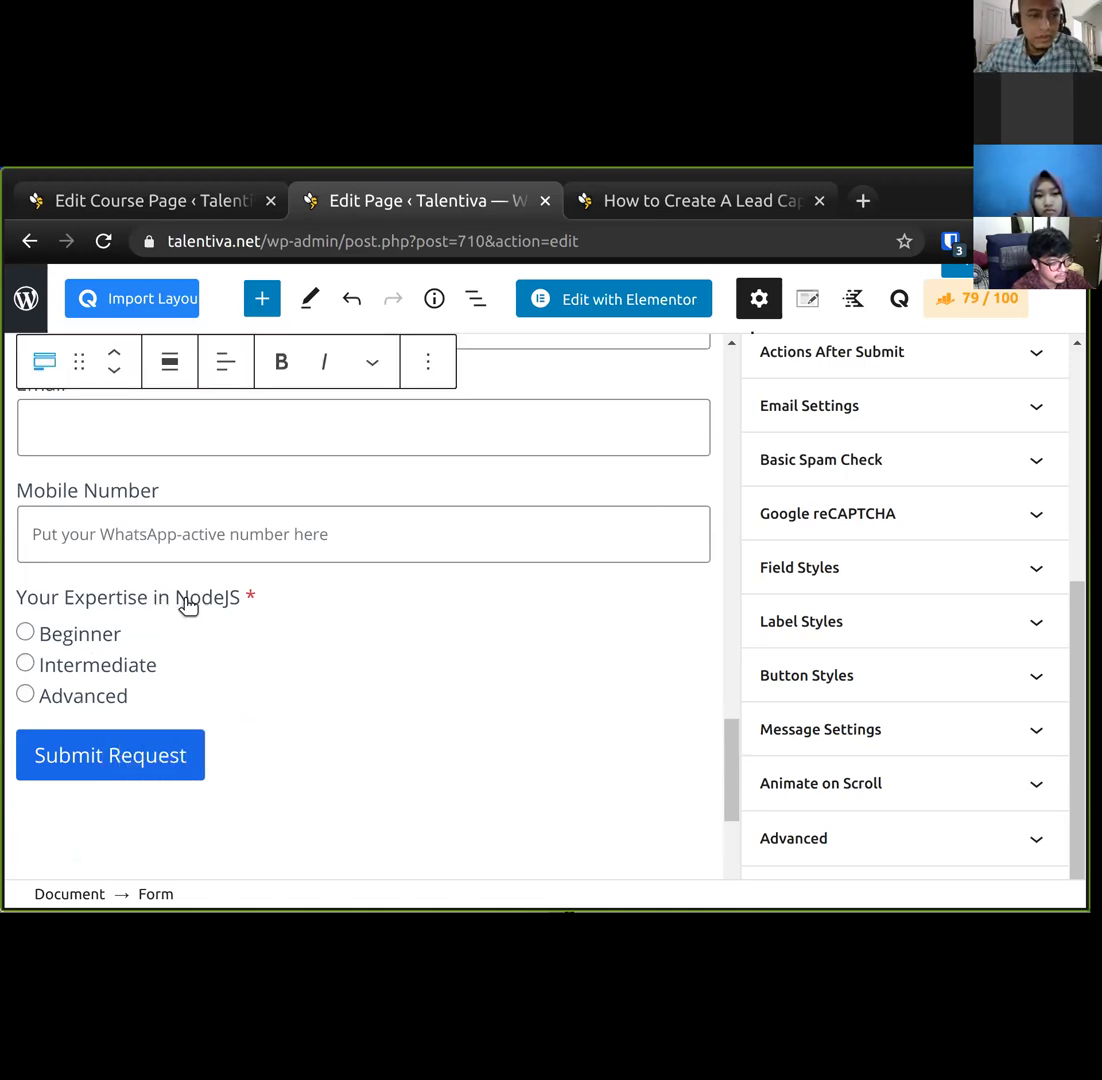
pyautogui.click(152, 690)
pyautogui.click(136, 771)
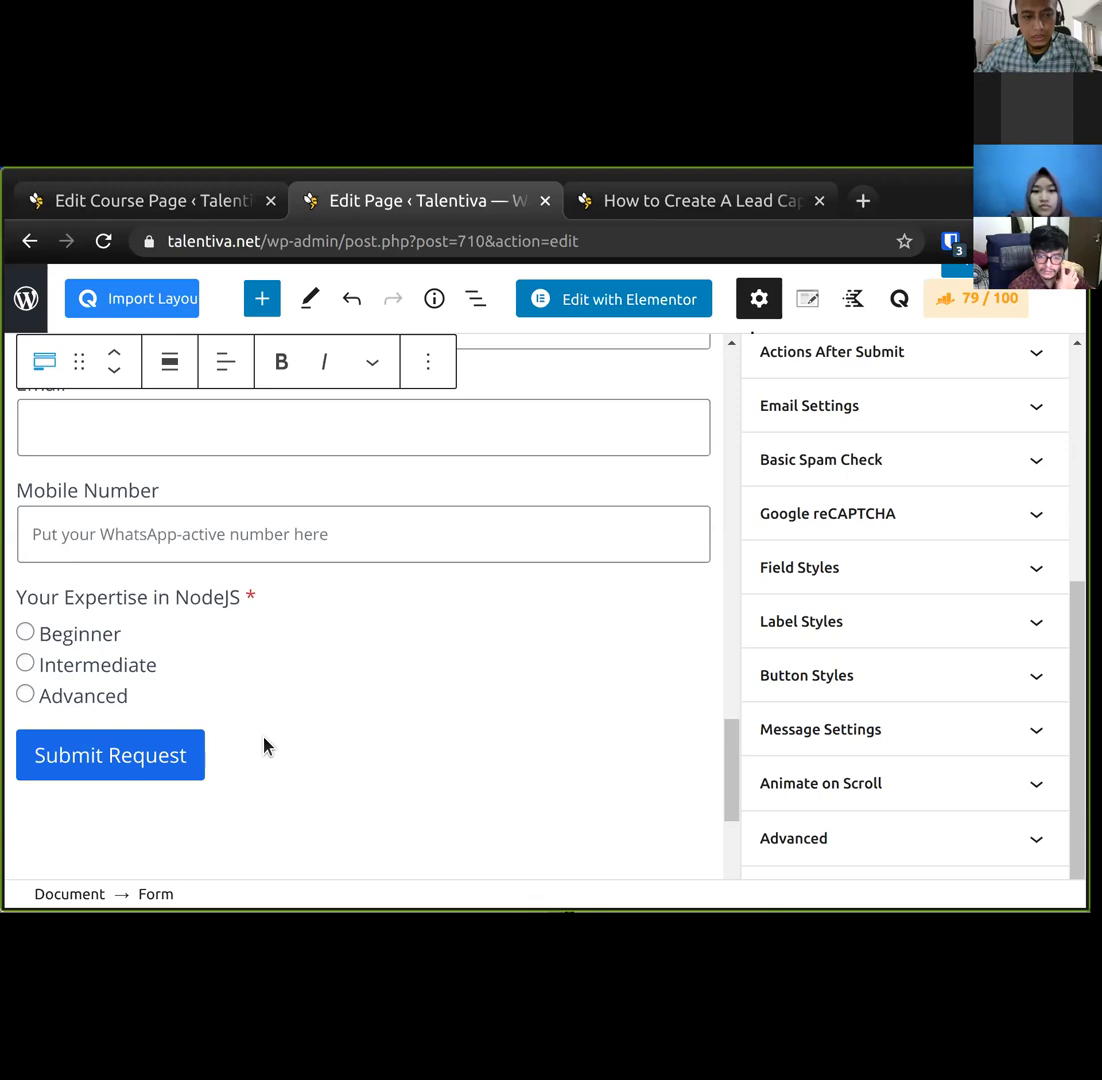
# Expand Actions After Submit in the form sidebar, check the tutorial, then go to the course page editor.
pyautogui.scroll(3, 903, 613)
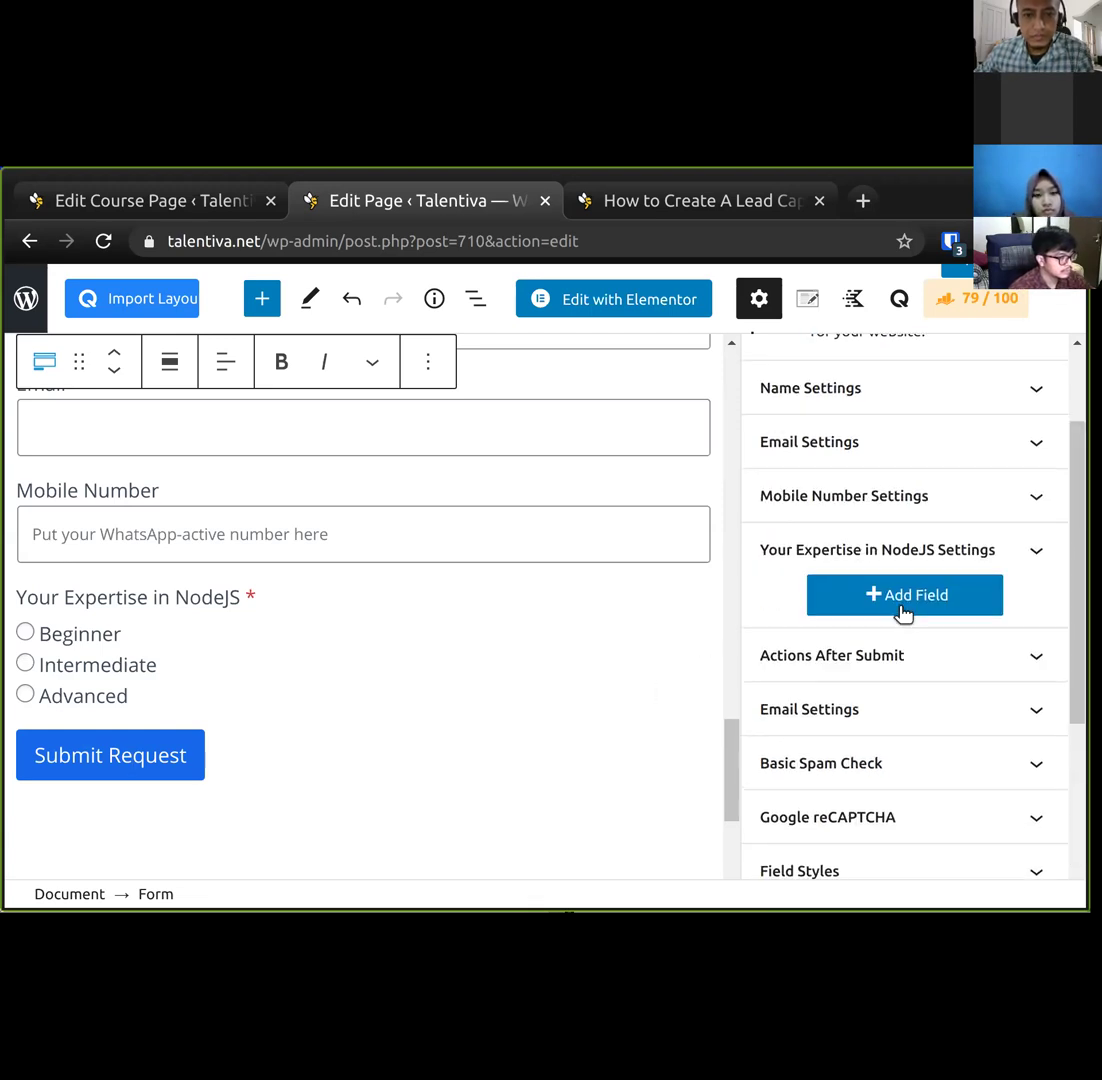
pyautogui.click(765, 672)
pyautogui.scroll(-3, 840, 620)
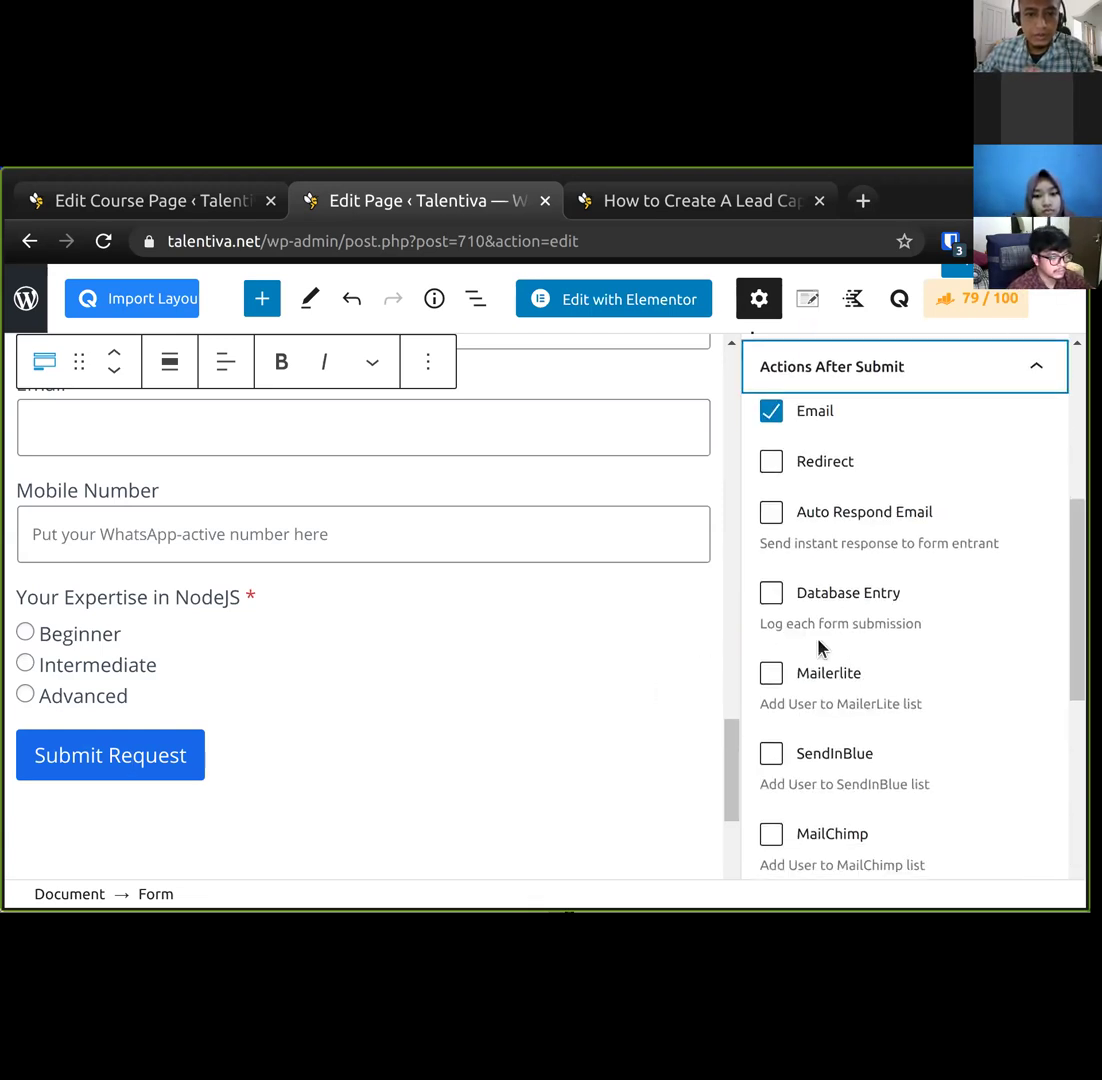
pyautogui.click(615, 202)
pyautogui.click(165, 203)
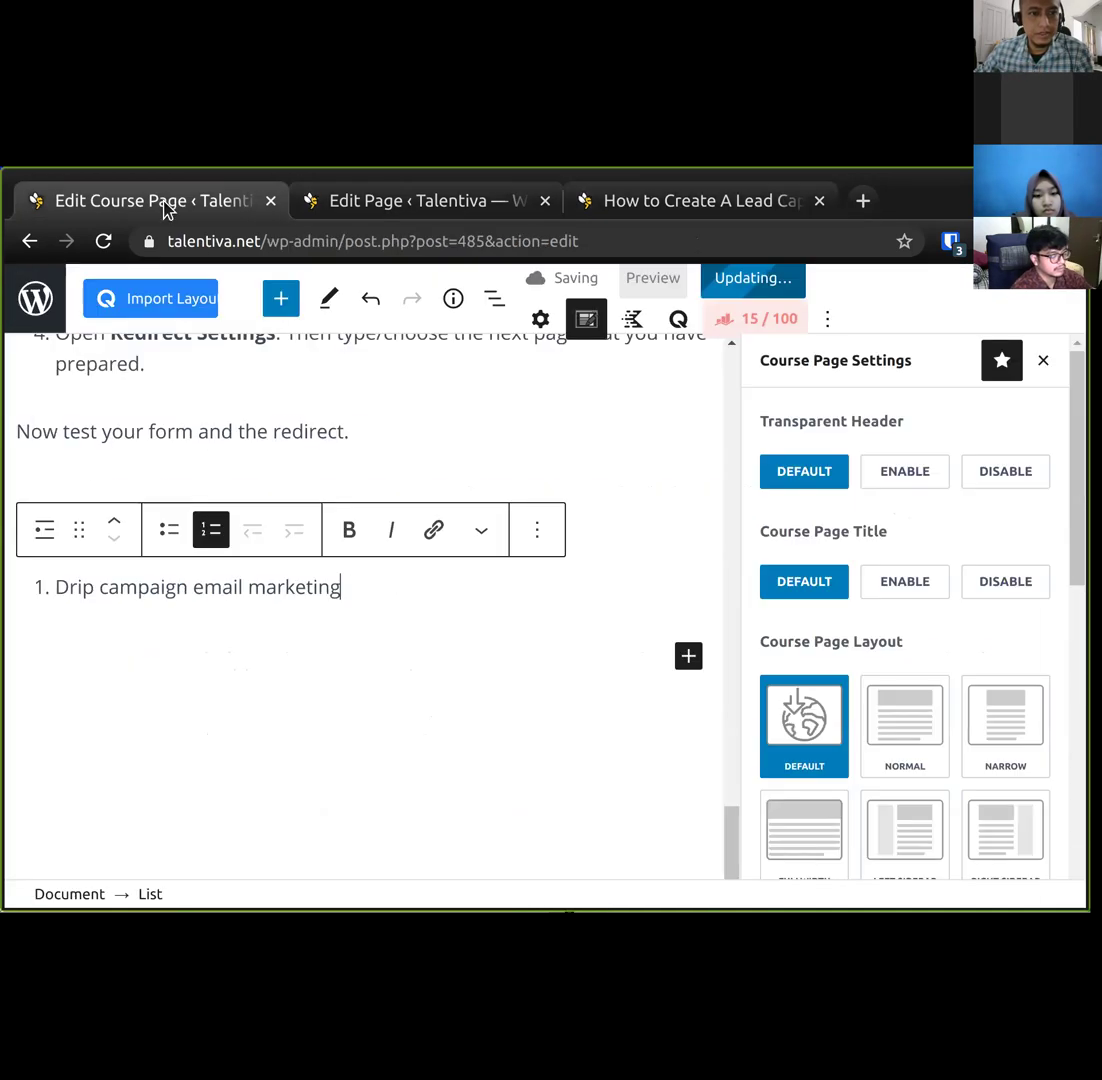
# Extend the 'Configure Actions' heading to 'Configure: Actions After Submit' and save with Ctrl+S.
pyautogui.scroll(6, 344, 475)
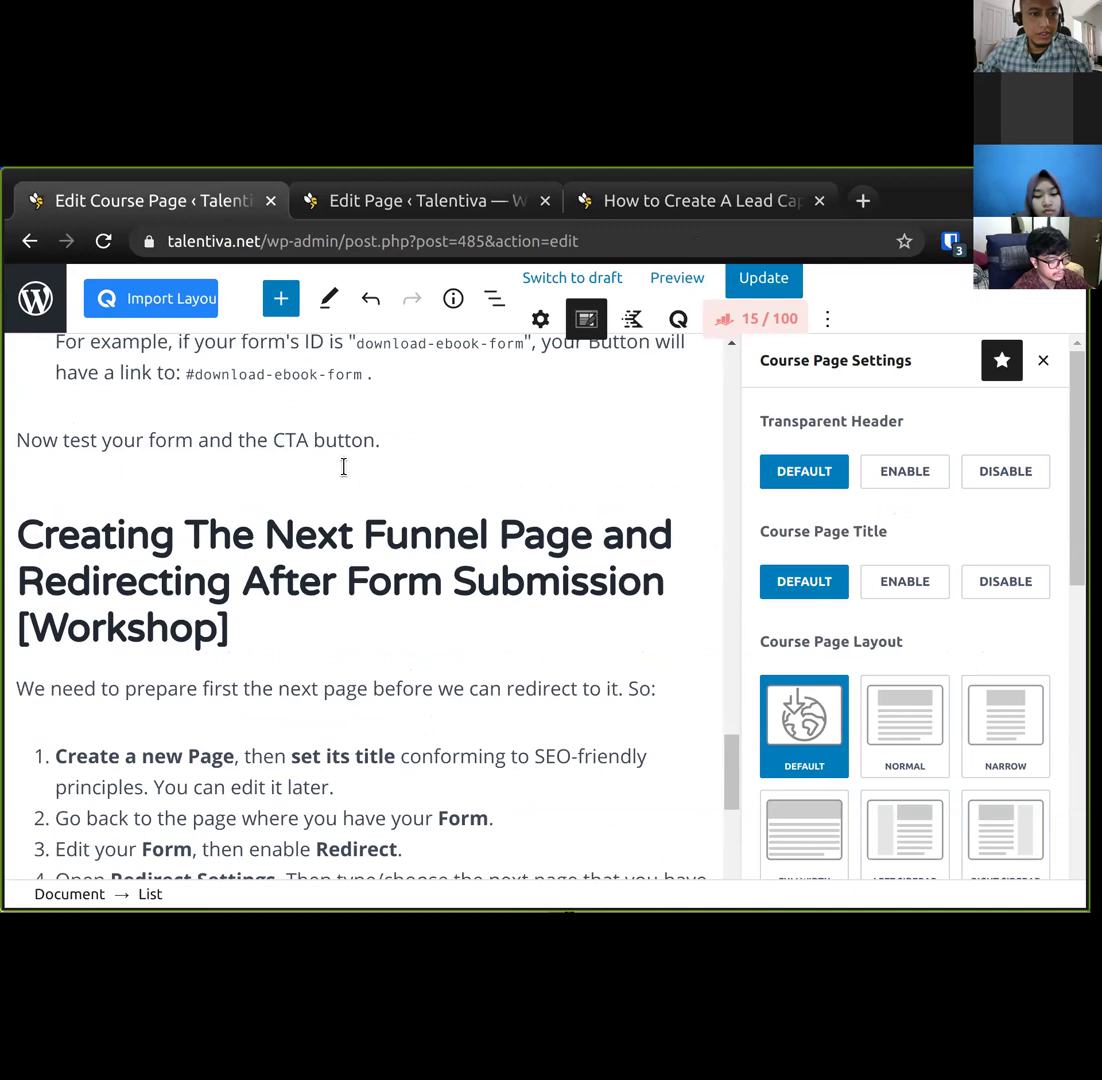
pyautogui.scroll(5, 343, 467)
pyautogui.scroll(5, 343, 467)
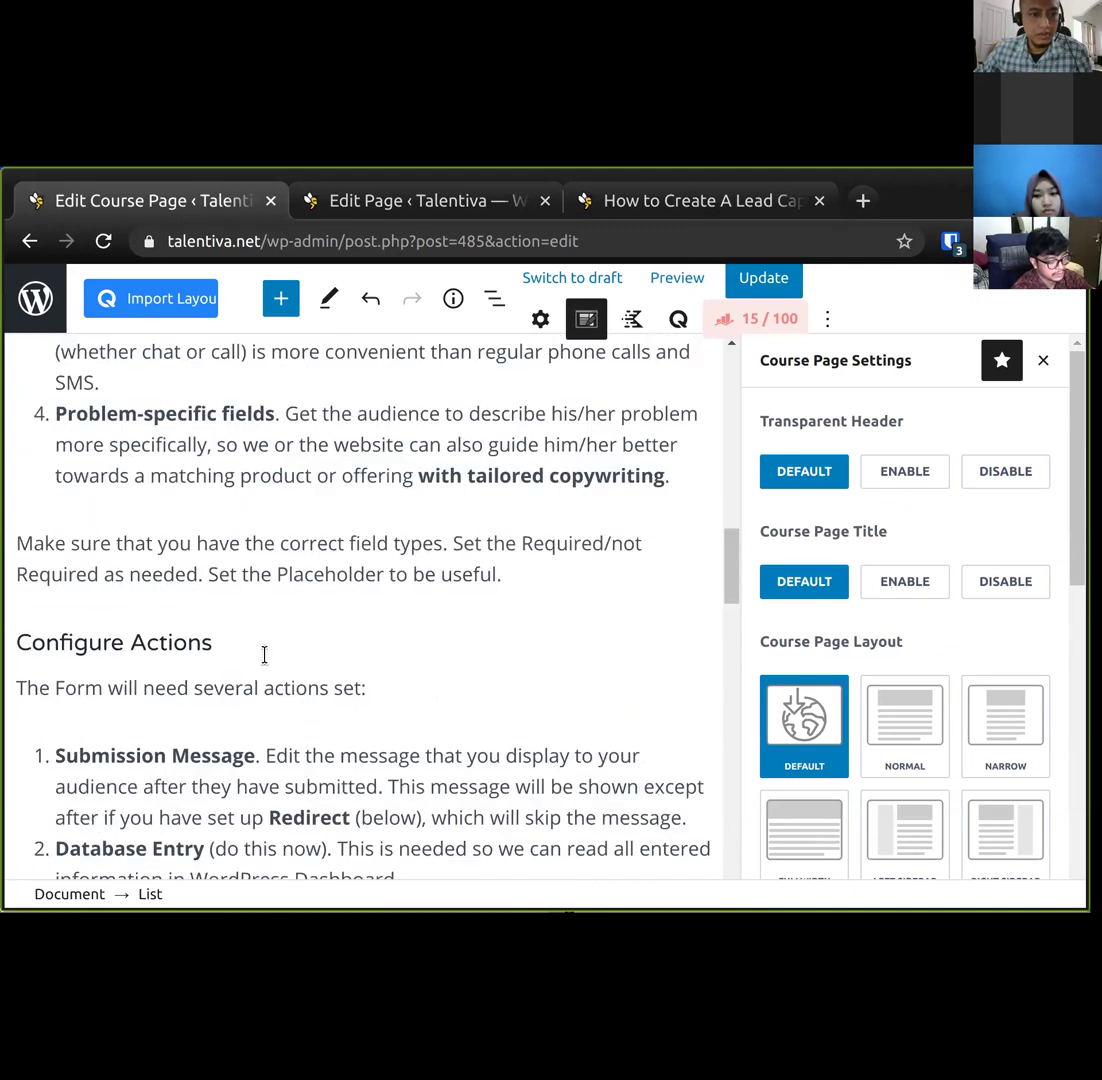
pyautogui.scroll(1, 271, 711)
pyautogui.click(271, 711)
pyautogui.write('After Submit')
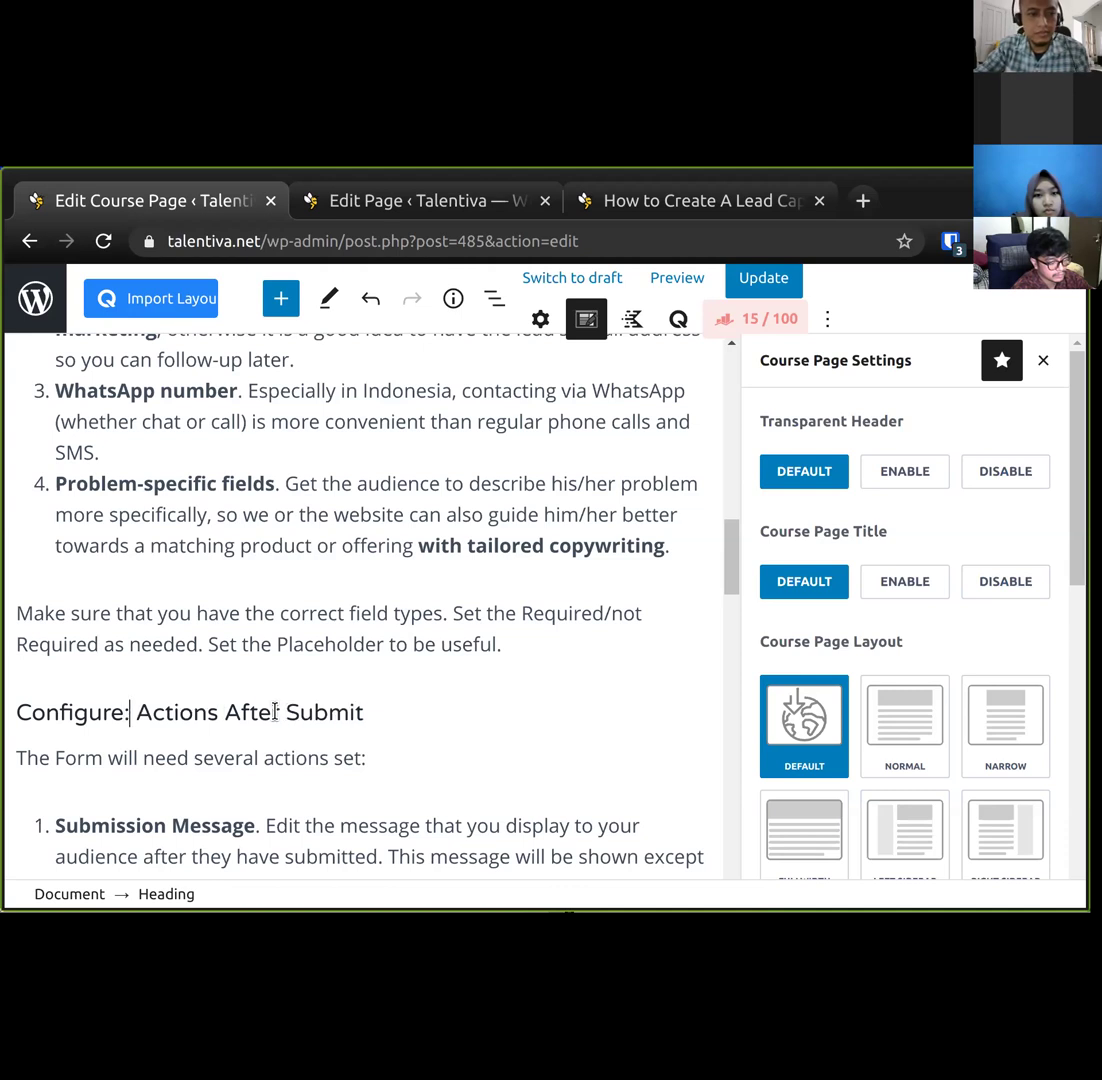
pyautogui.hotkey('ctrl', 's')
pyautogui.hotkey('ctrl', 'Tab')
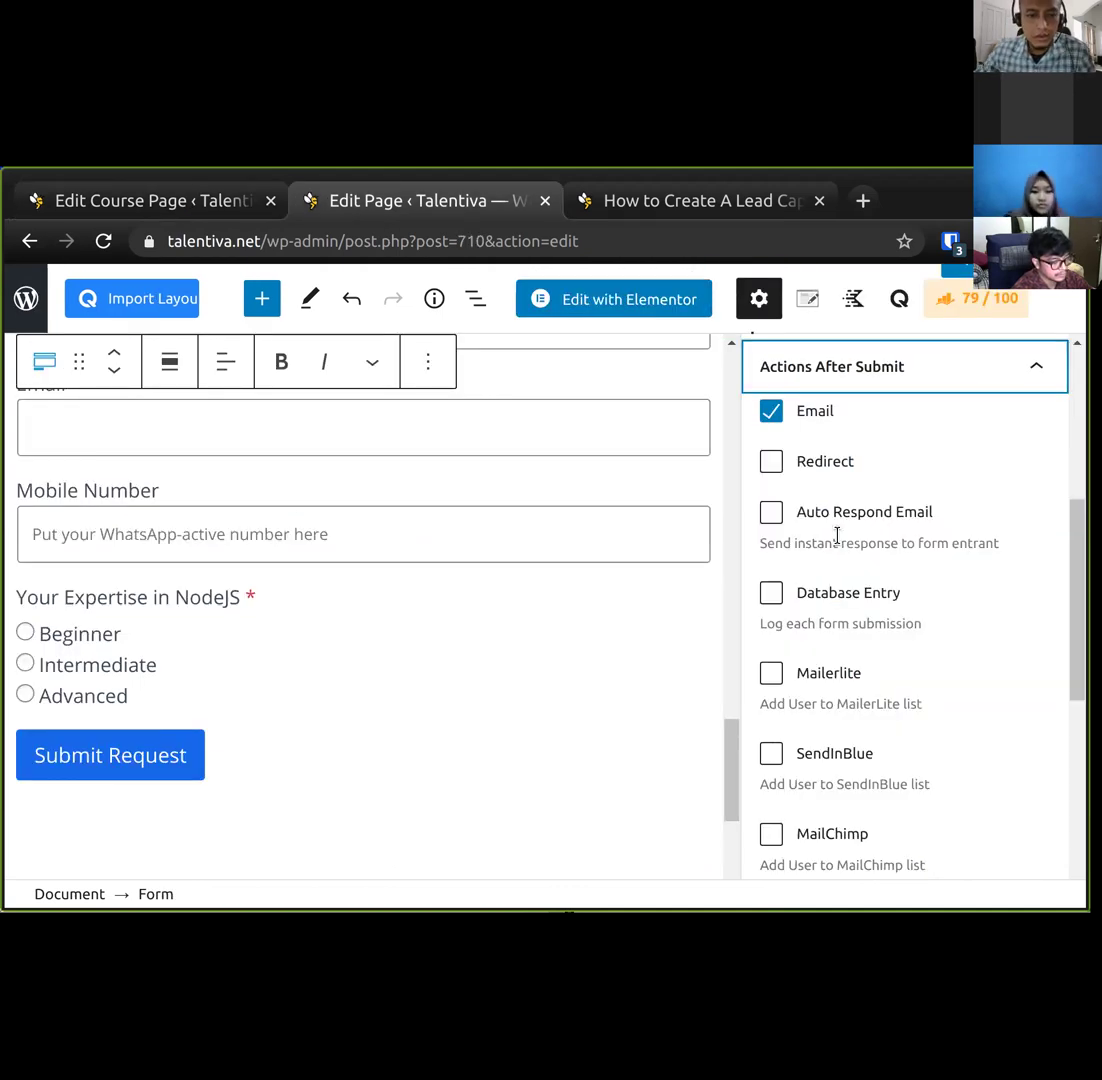
# Expand the form's Message Settings to inspect the Success Message field, then return to the course page.
pyautogui.scroll(2, 836, 531)
pyautogui.moveTo(1058, 500); pyautogui.dragTo(1077, 741)
pyautogui.scroll(-4, 905, 610)
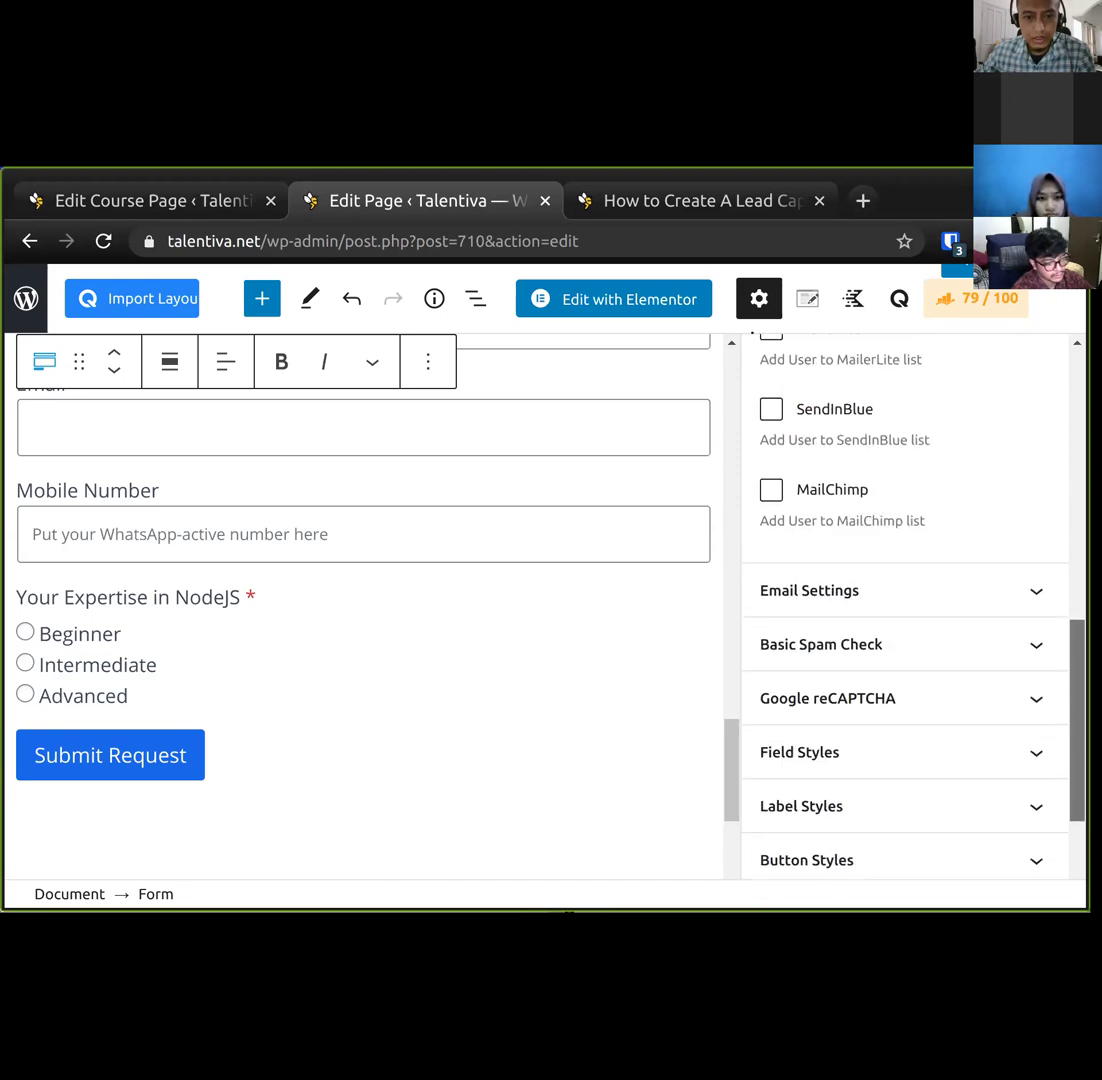
pyautogui.click(980, 705)
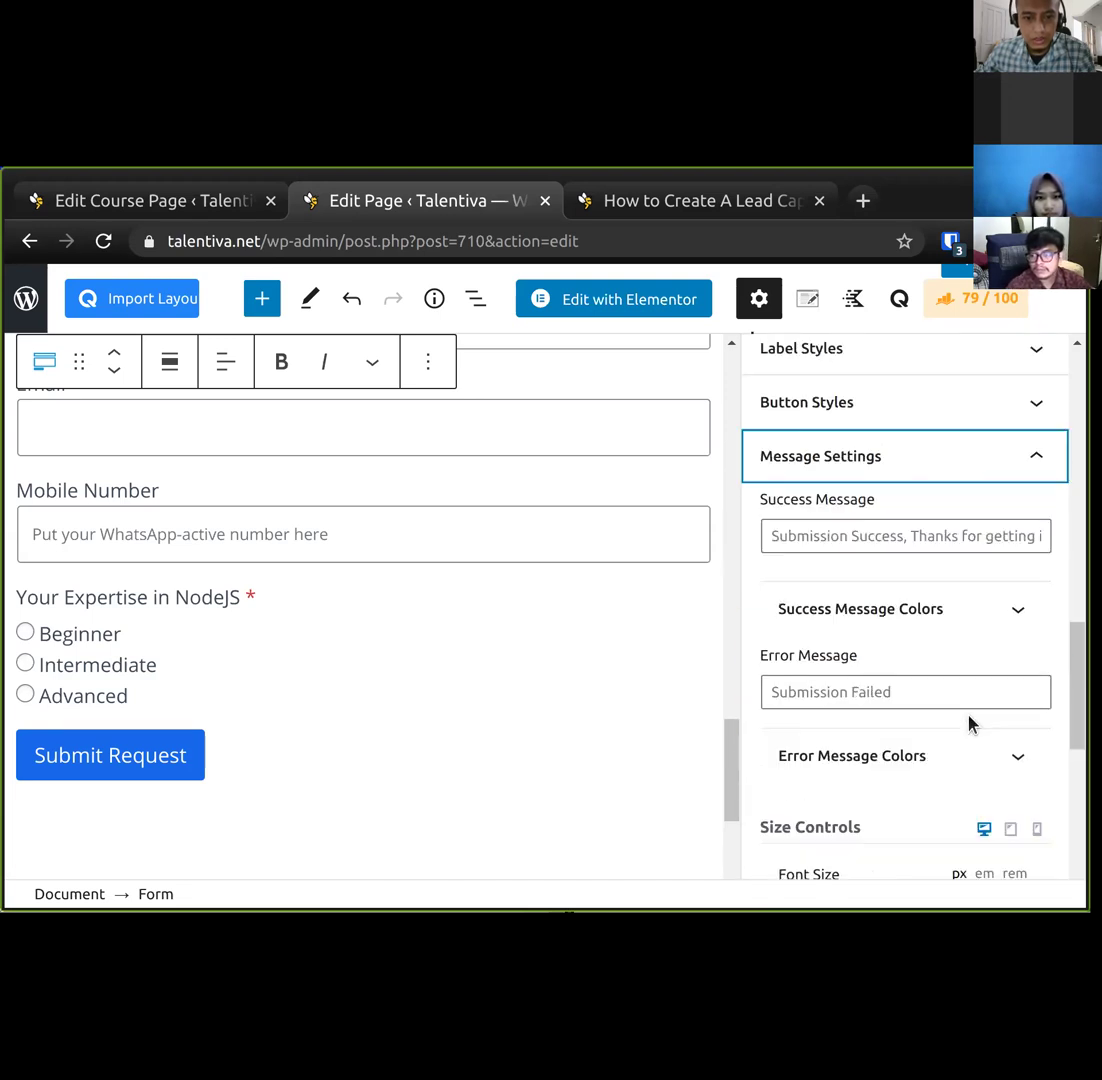
pyautogui.scroll(-1, 888, 494)
pyautogui.click(917, 436)
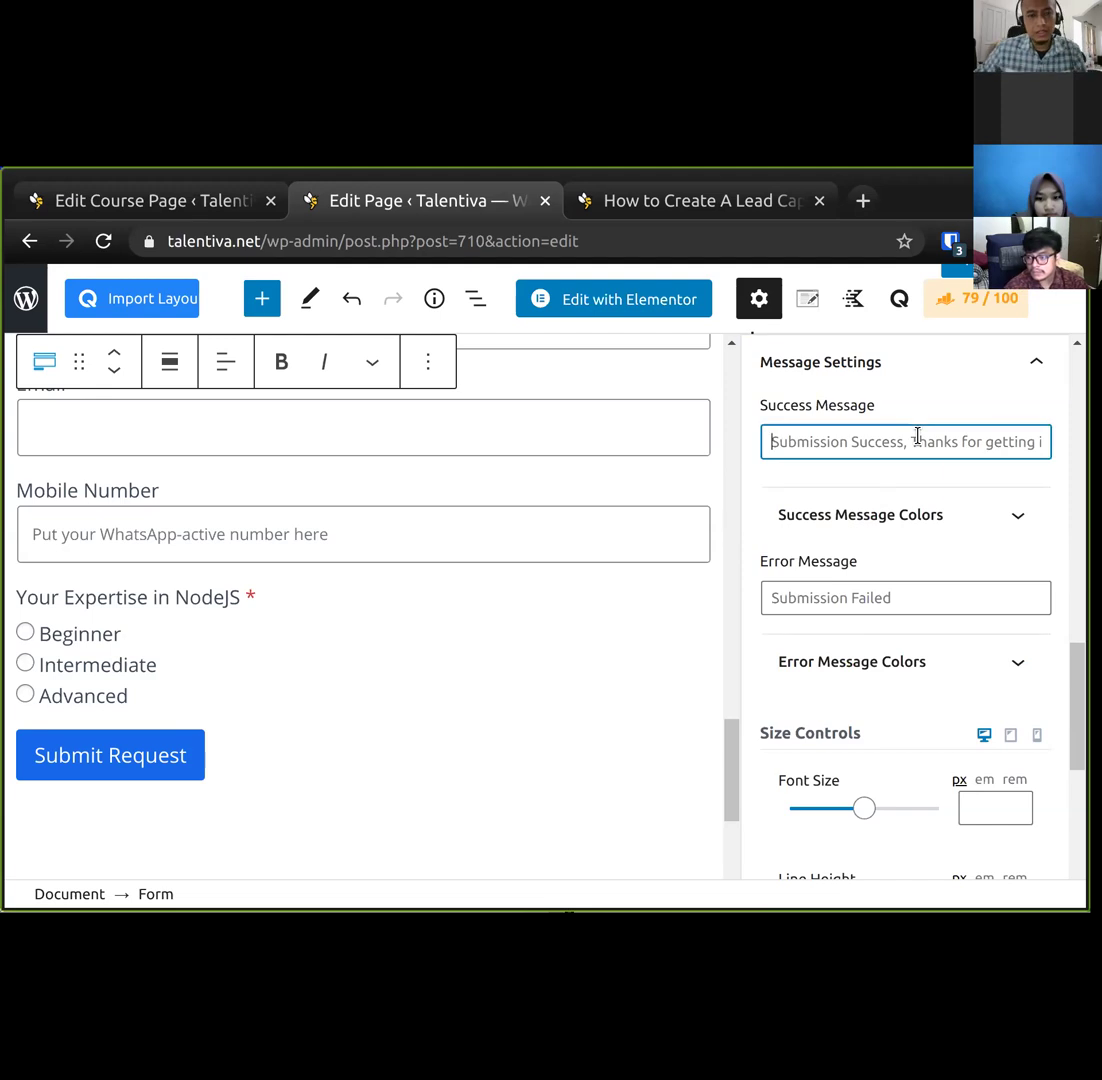
pyautogui.click(145, 200)
pyautogui.scroll(-1, 177, 588)
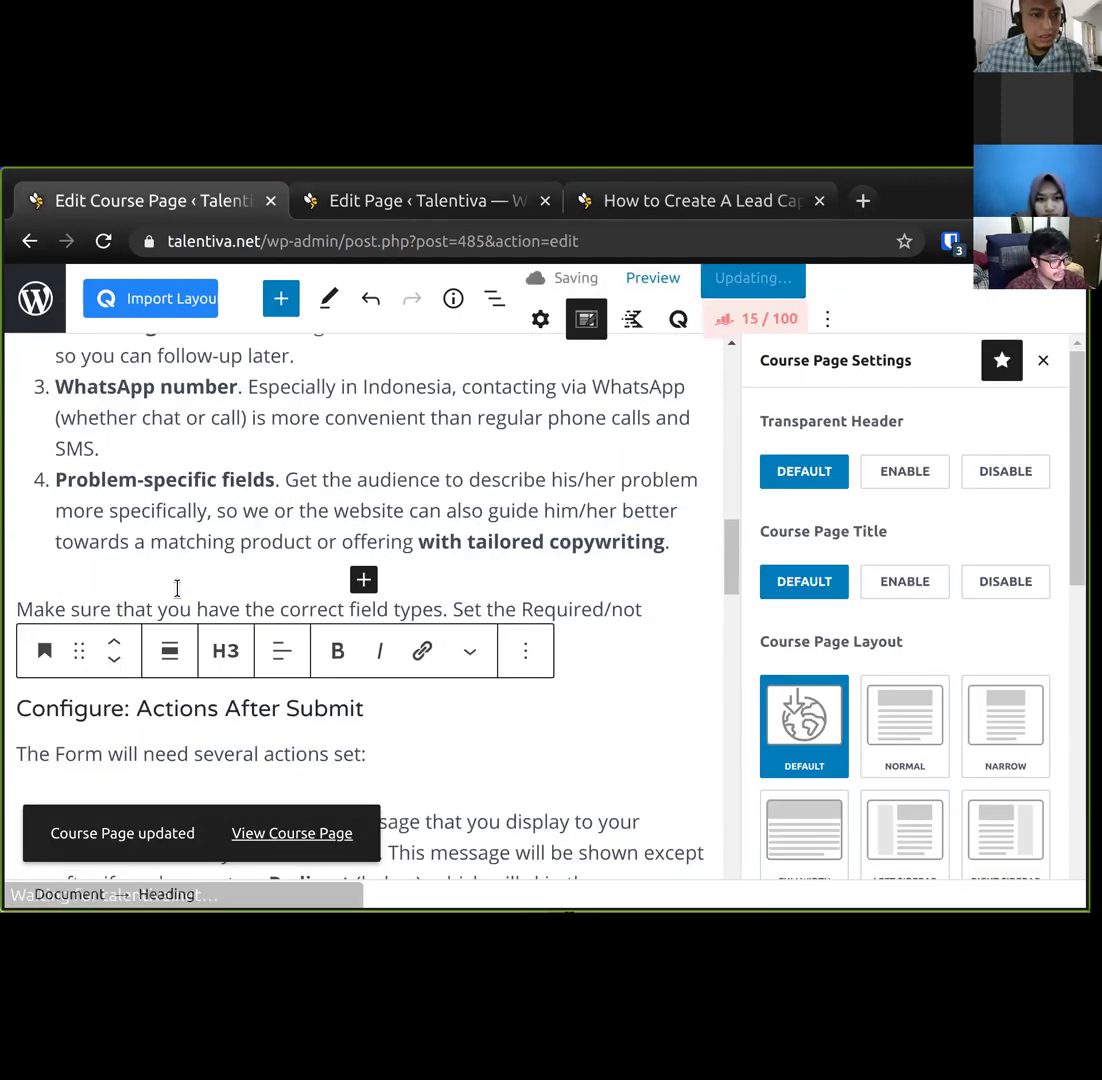
# Change the list item 'Submission Message' to 'Message Settings' and save the course page.
pyautogui.scroll(-4, 246, 412)
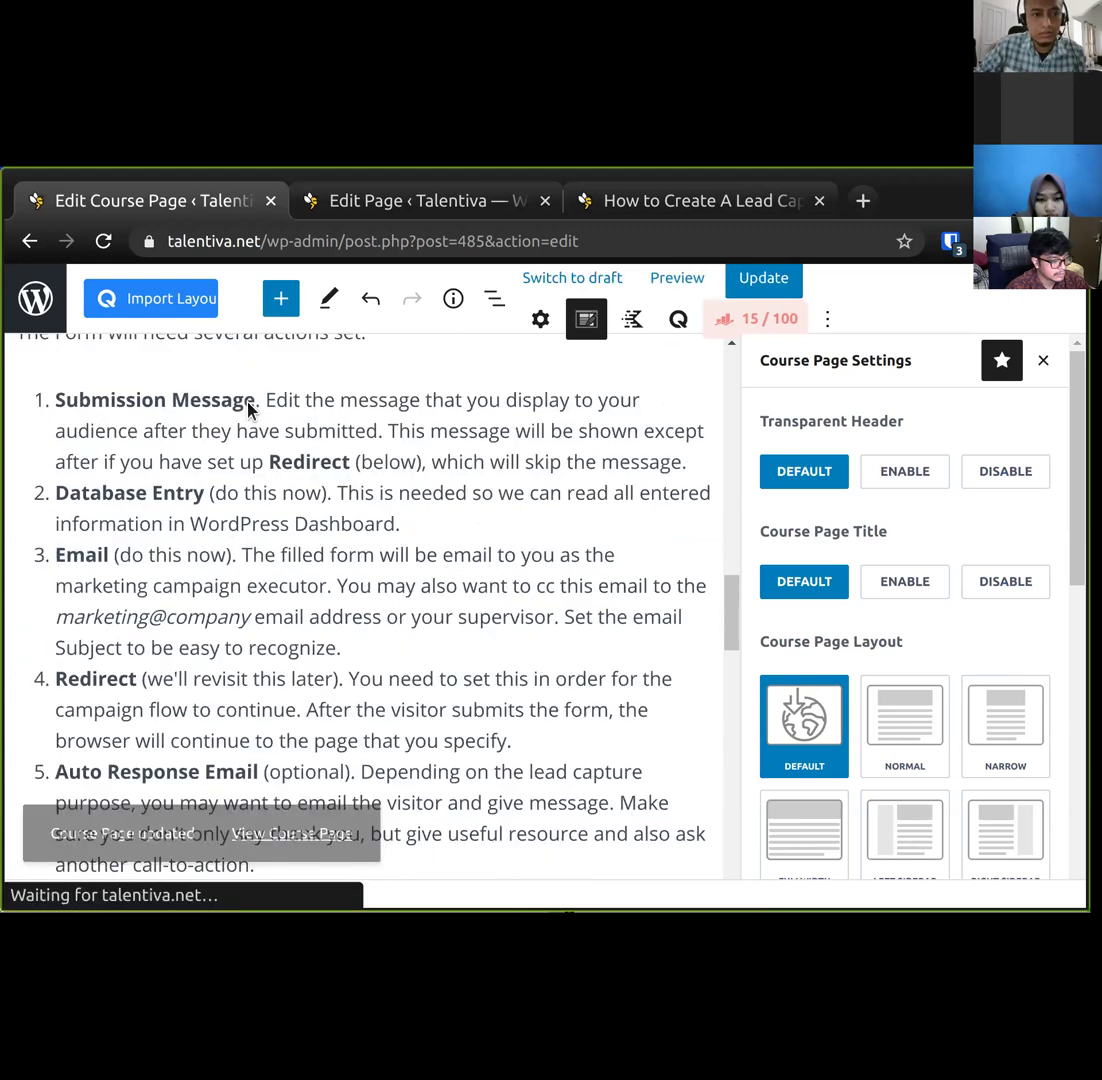
pyautogui.click(248, 408)
pyautogui.write('Settings')
pyautogui.hotkey('ctrl', 'Left')
pyautogui.press('Right')
pyautogui.write('e')
pyautogui.press('Home')
pyautogui.hotkey('ctrl', 'shift', 'Right')
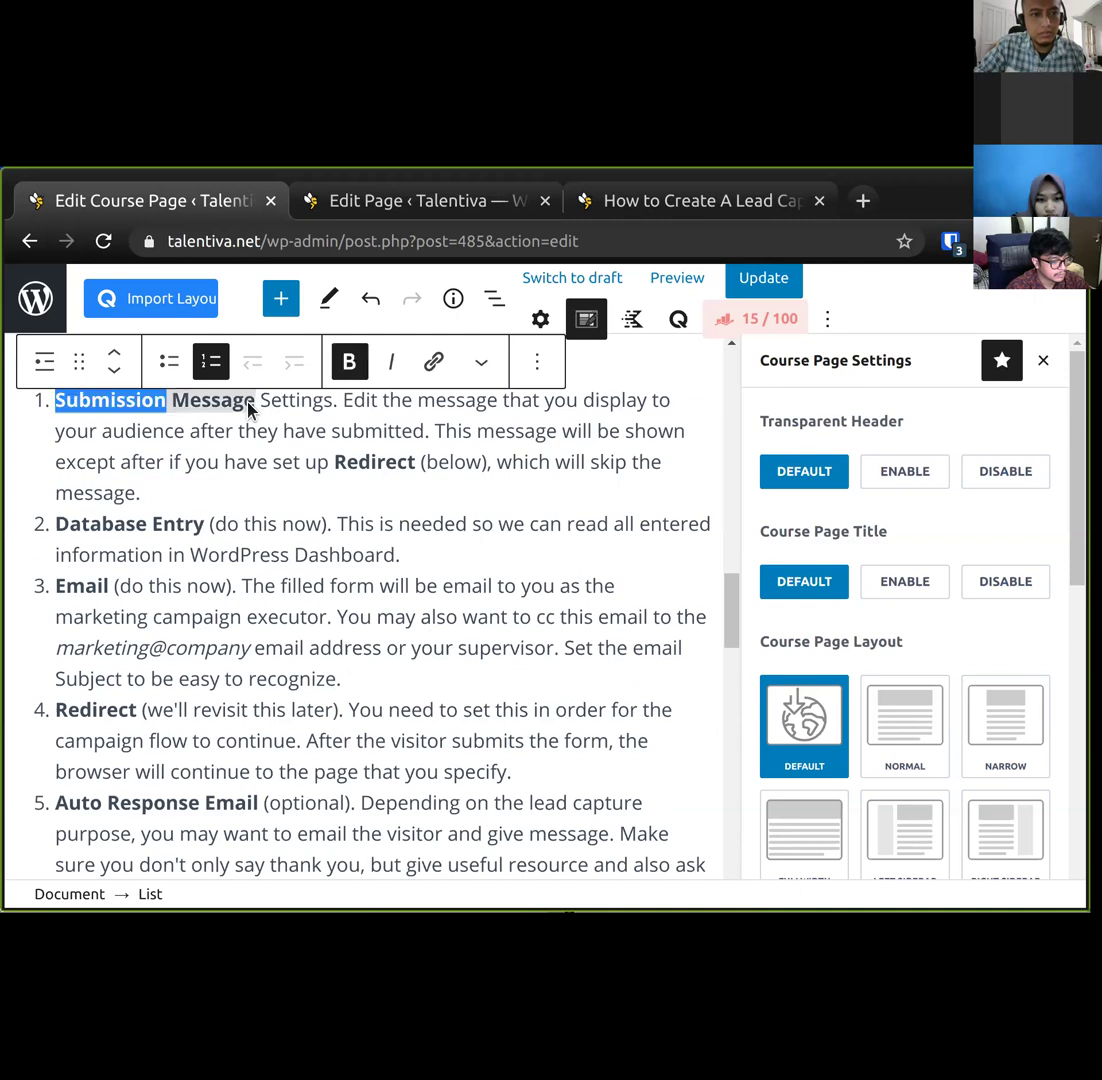
pyautogui.press('Delete')
pyautogui.hotkey('ctrl', 'shift', 'Right')
pyautogui.hotkey('ctrl', 'shift', 'Right')
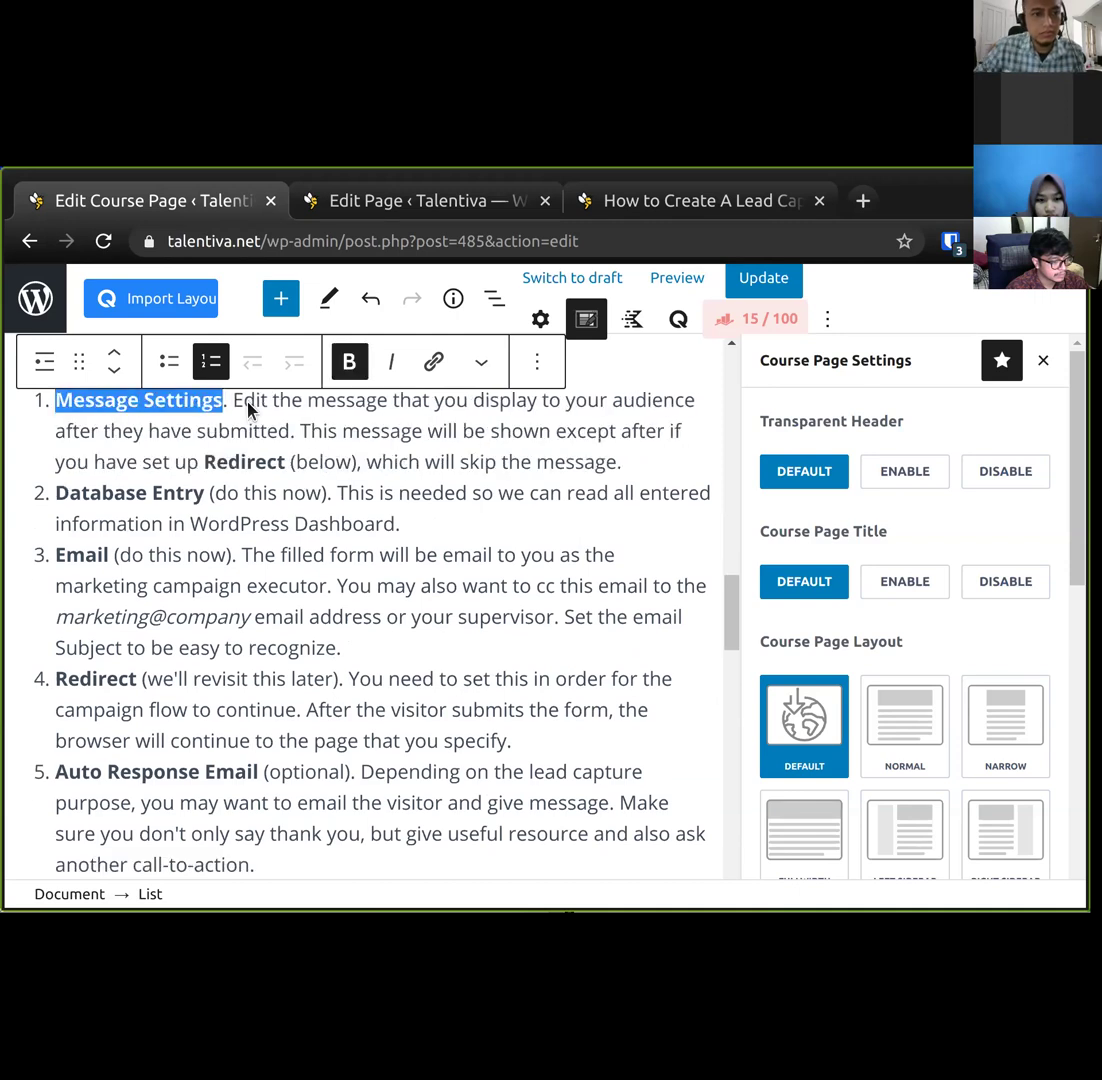
pyautogui.hotkey('ctrl', 's')
pyautogui.click(374, 203)
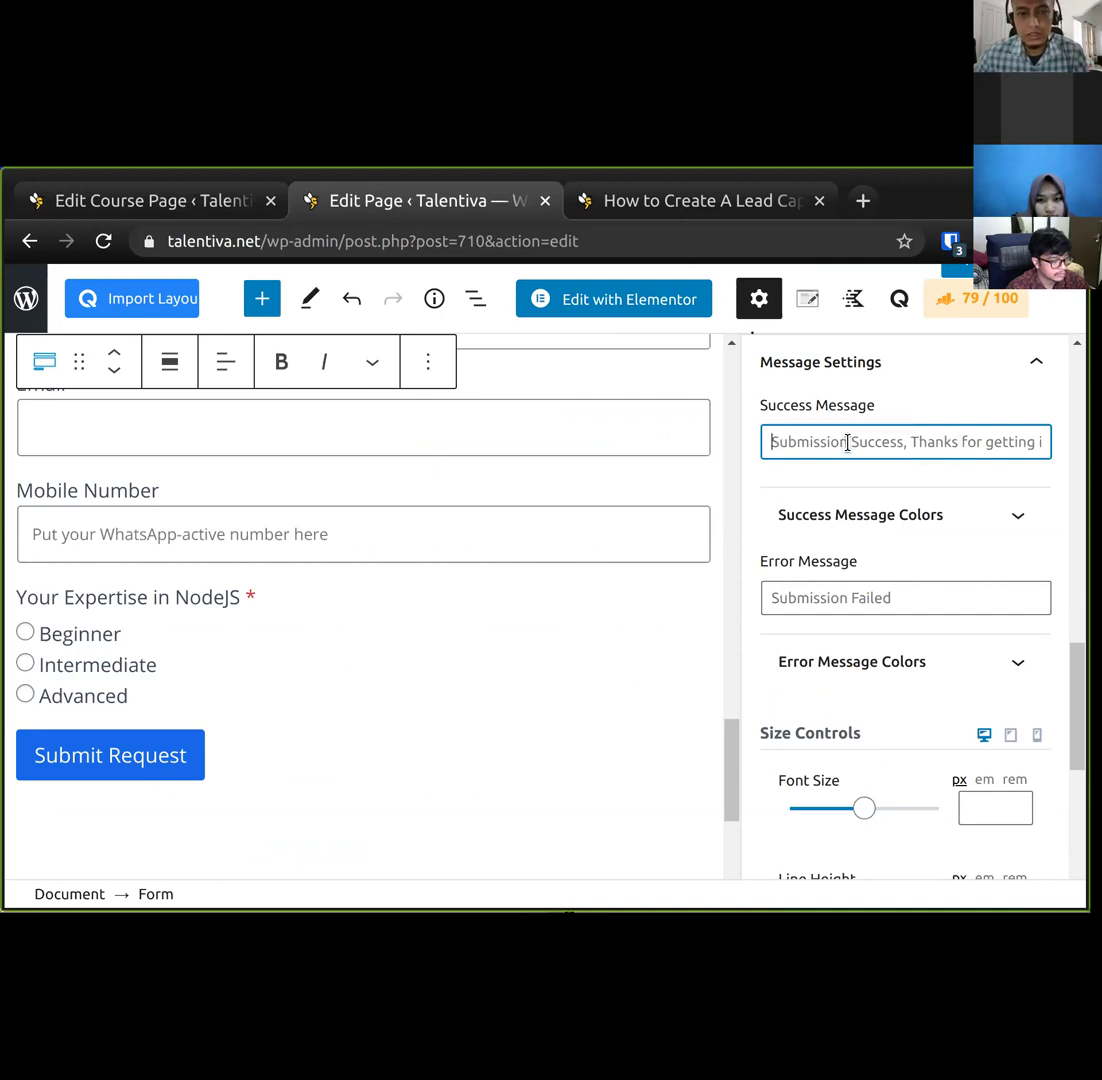
pyautogui.scroll(1, 497, 735)
pyautogui.scroll(3, 497, 735)
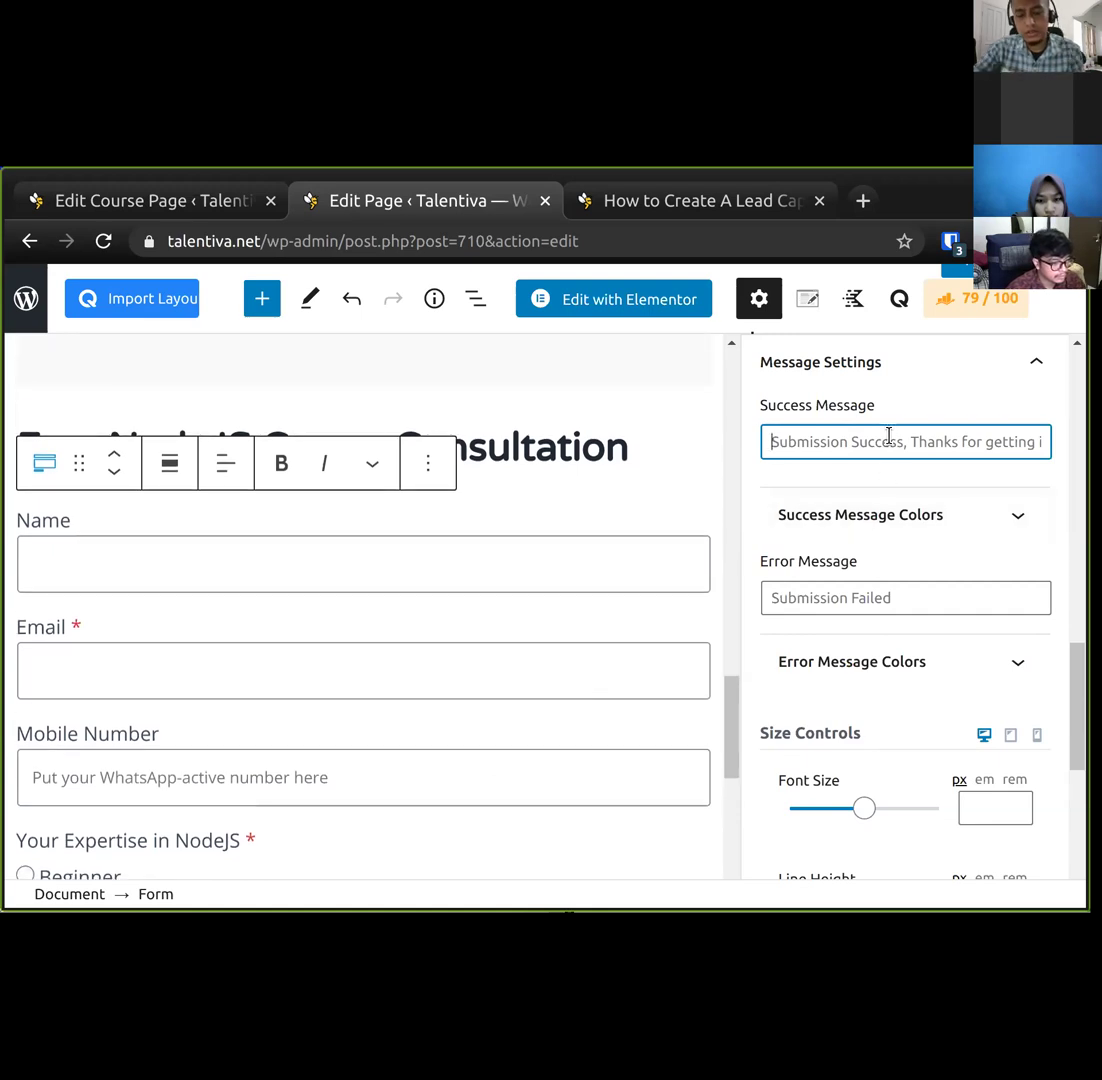
pyautogui.write('T')
pyautogui.press('BackSpace')
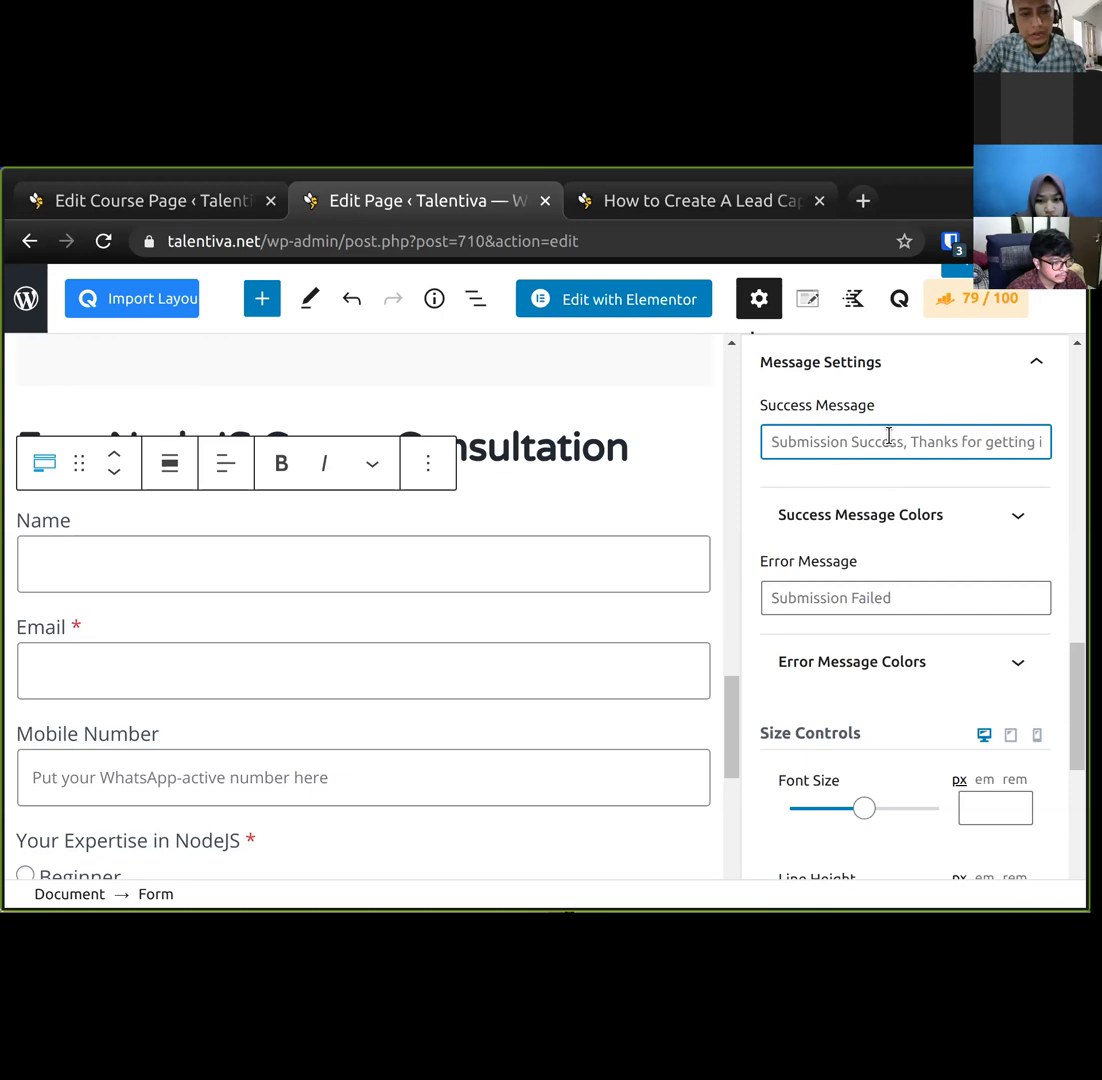
pyautogui.write('Co')
pyautogui.press('BackSpace')
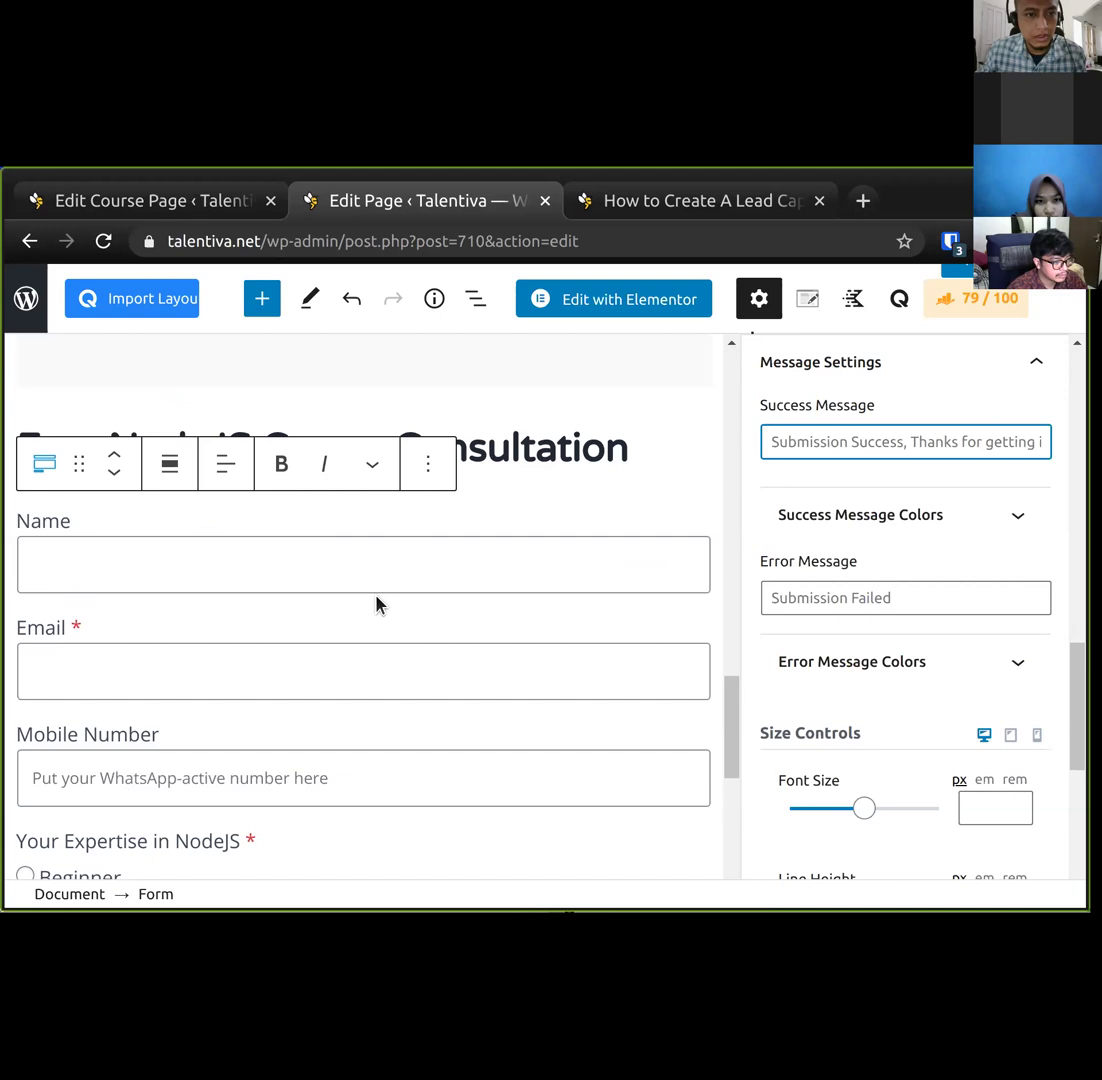
pyautogui.scroll(5, 376, 603)
pyautogui.scroll(-10, 376, 603)
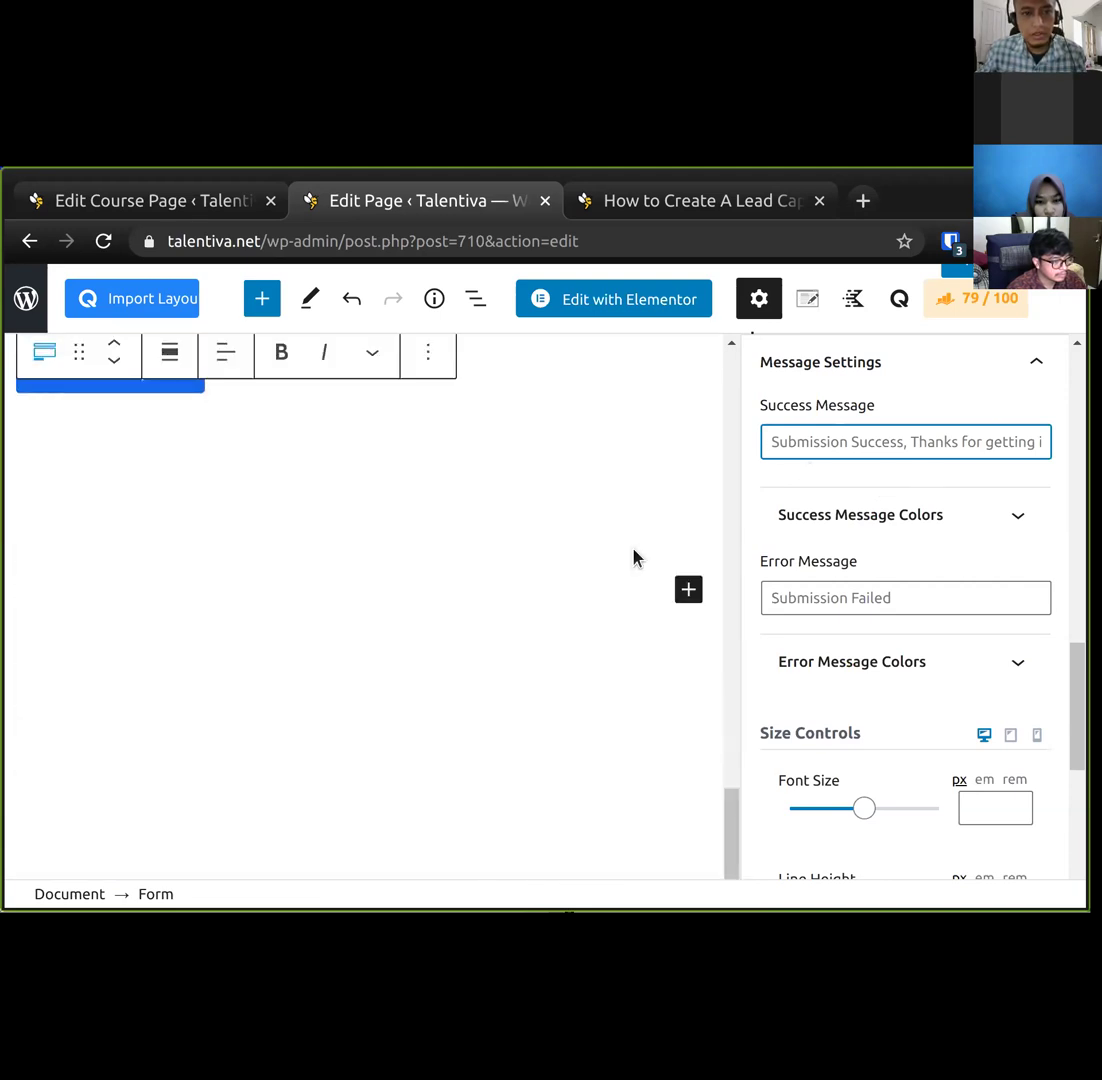
pyautogui.scroll(5, 477, 635)
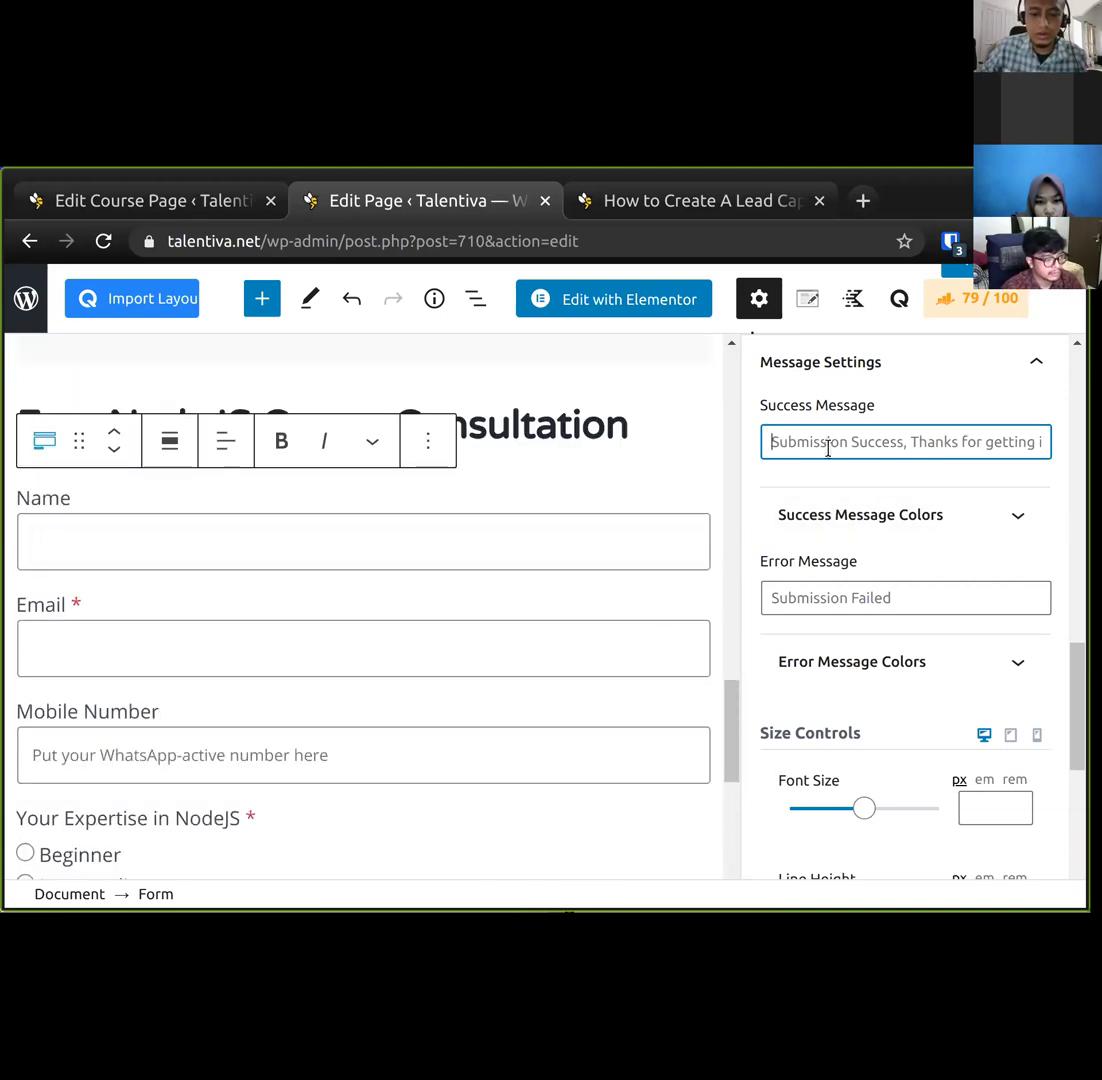
# Write the success message 'Congratulations on starting your NodeJS career journey!'.
pyautogui.write('Congratu')
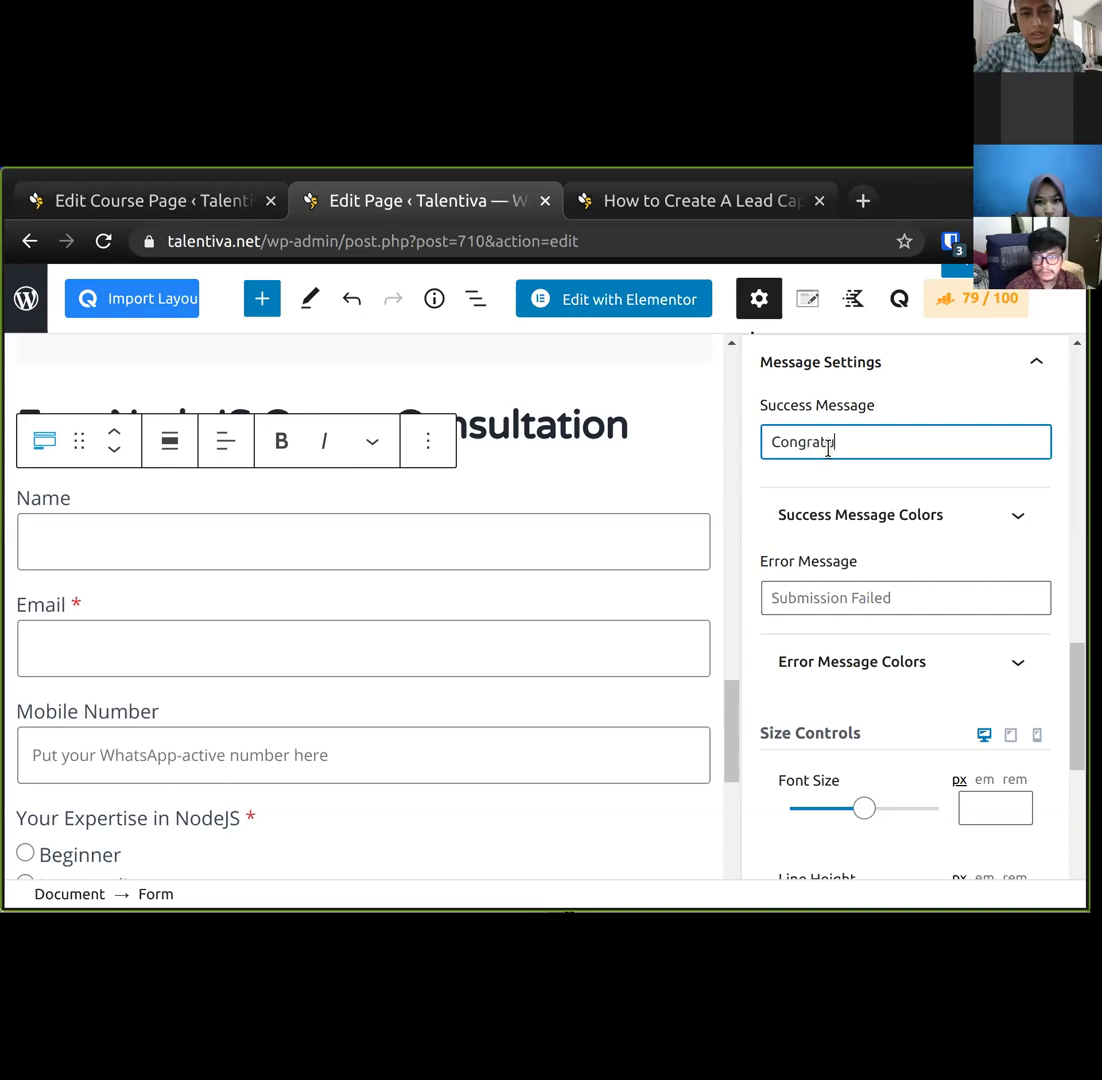
pyautogui.write('lations on your Node')
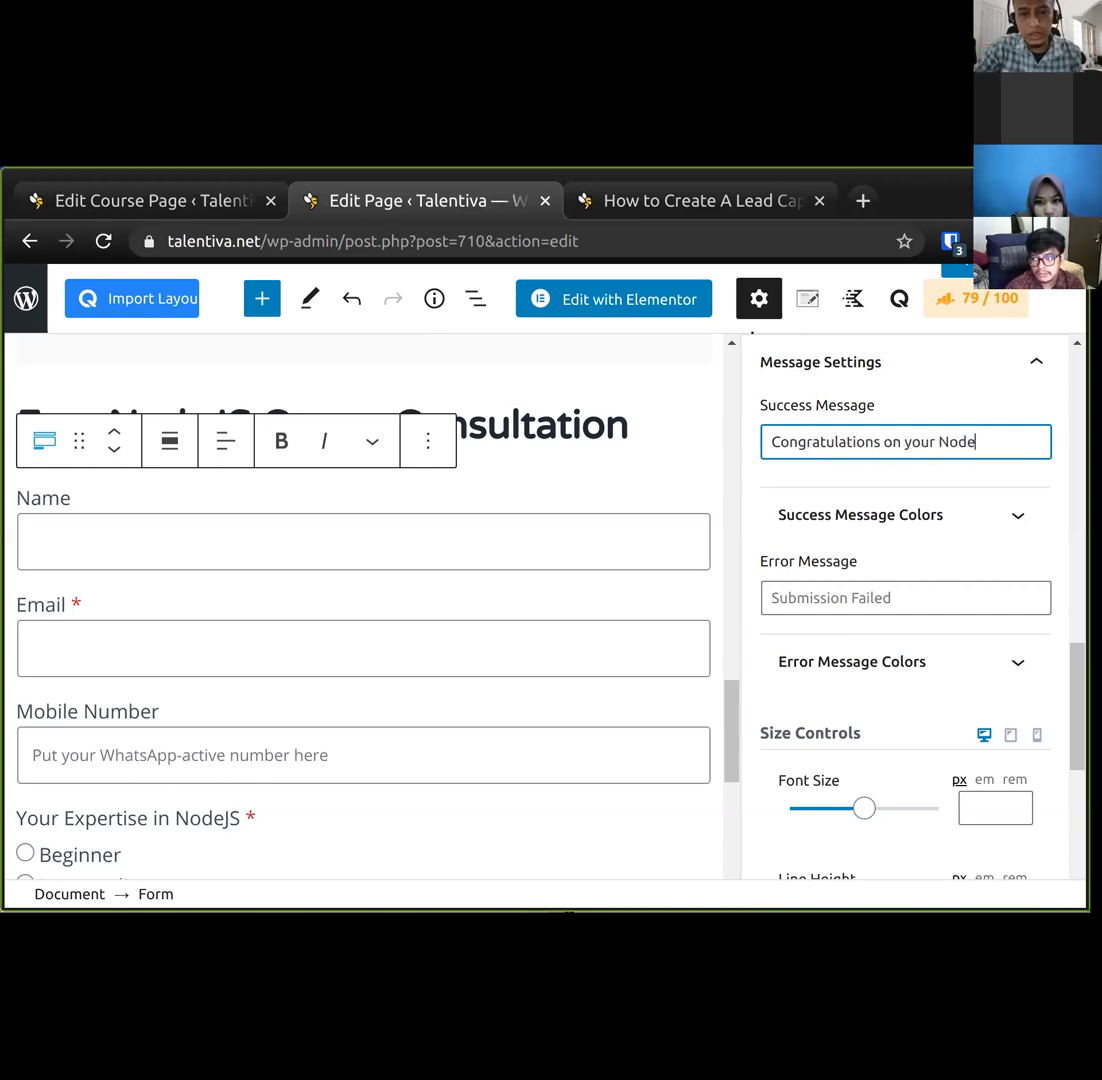
pyautogui.write('JS career journey')
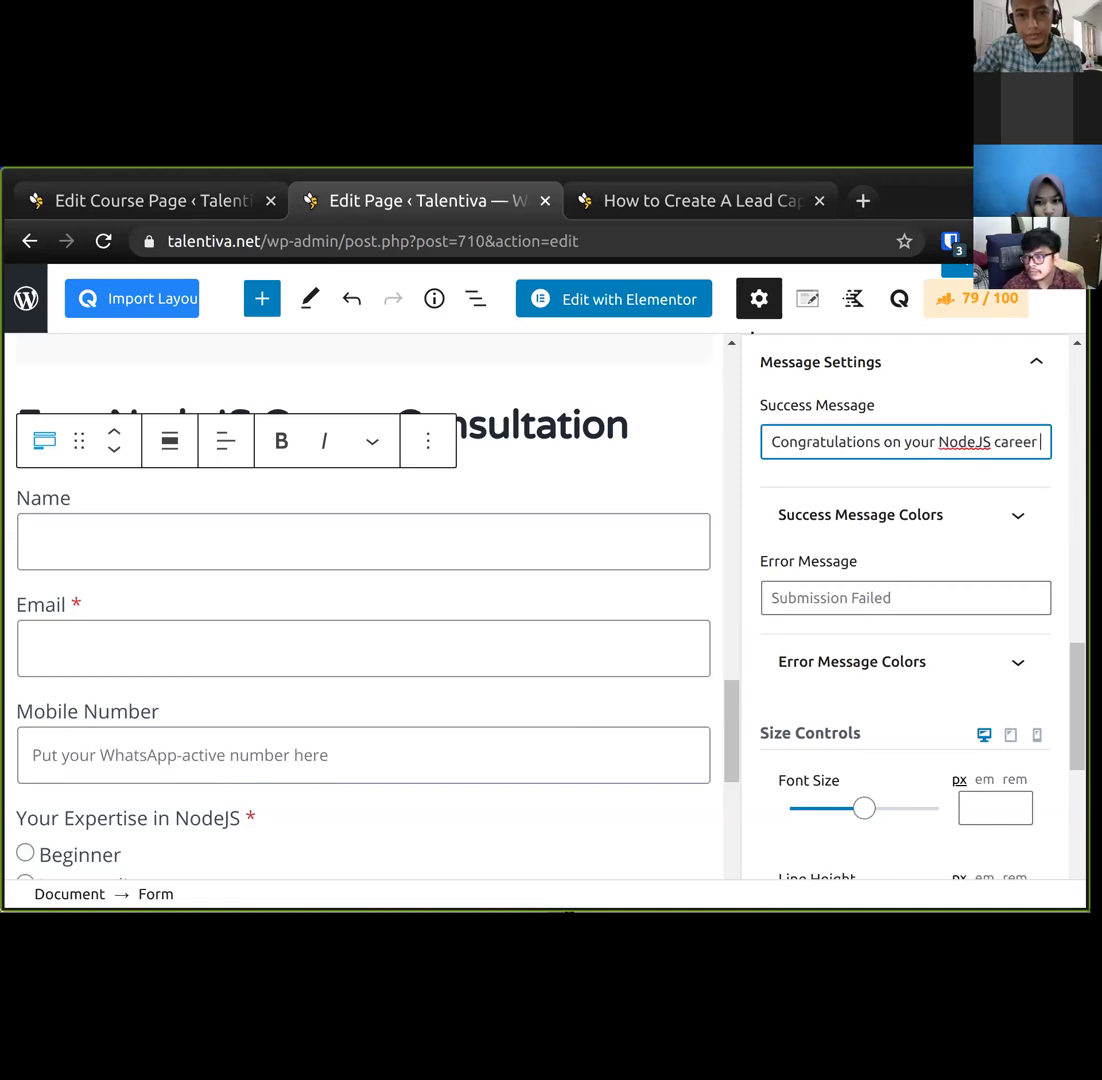
pyautogui.press('Home')
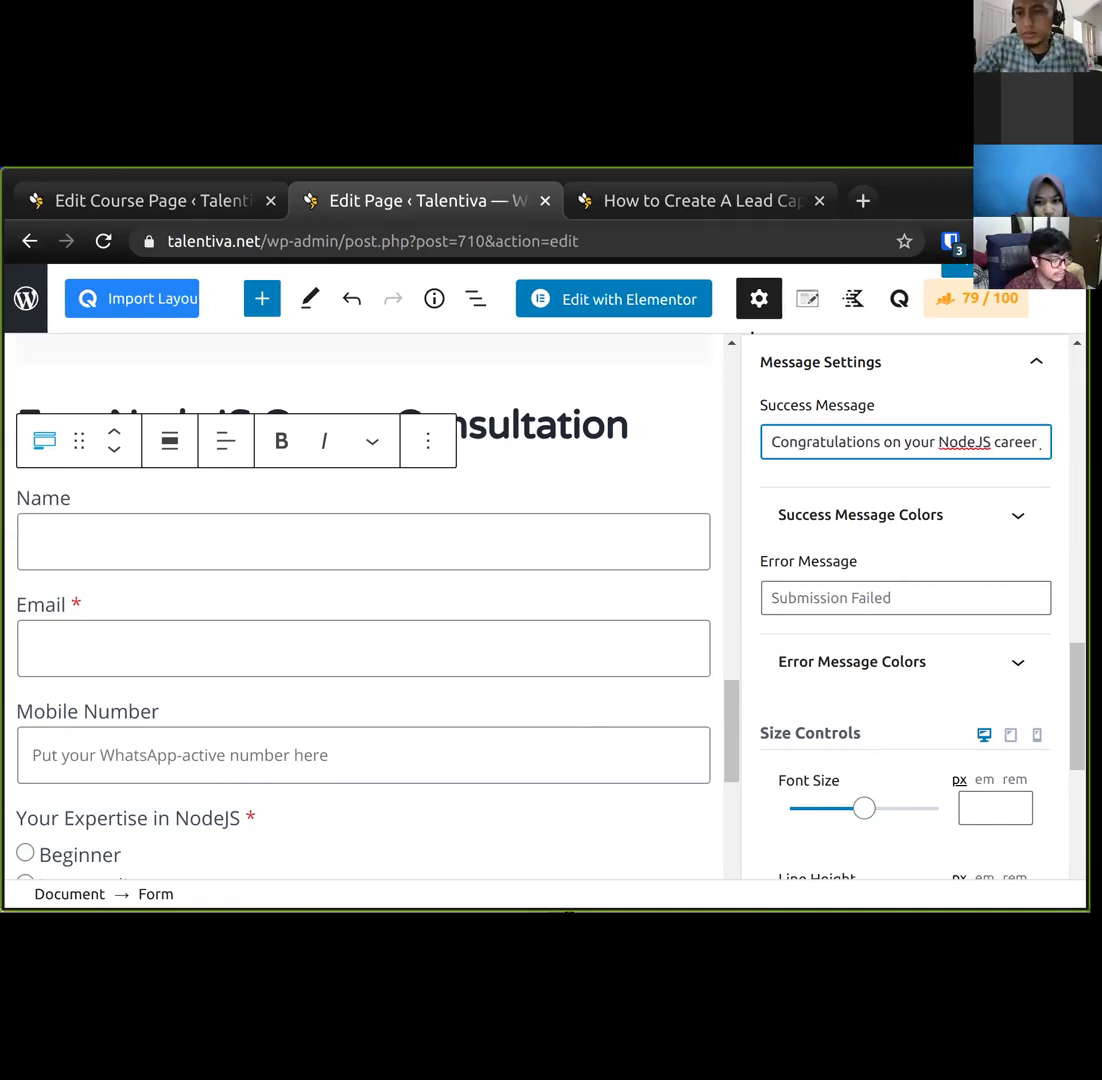
pyautogui.press('End')
pyautogui.write('!')
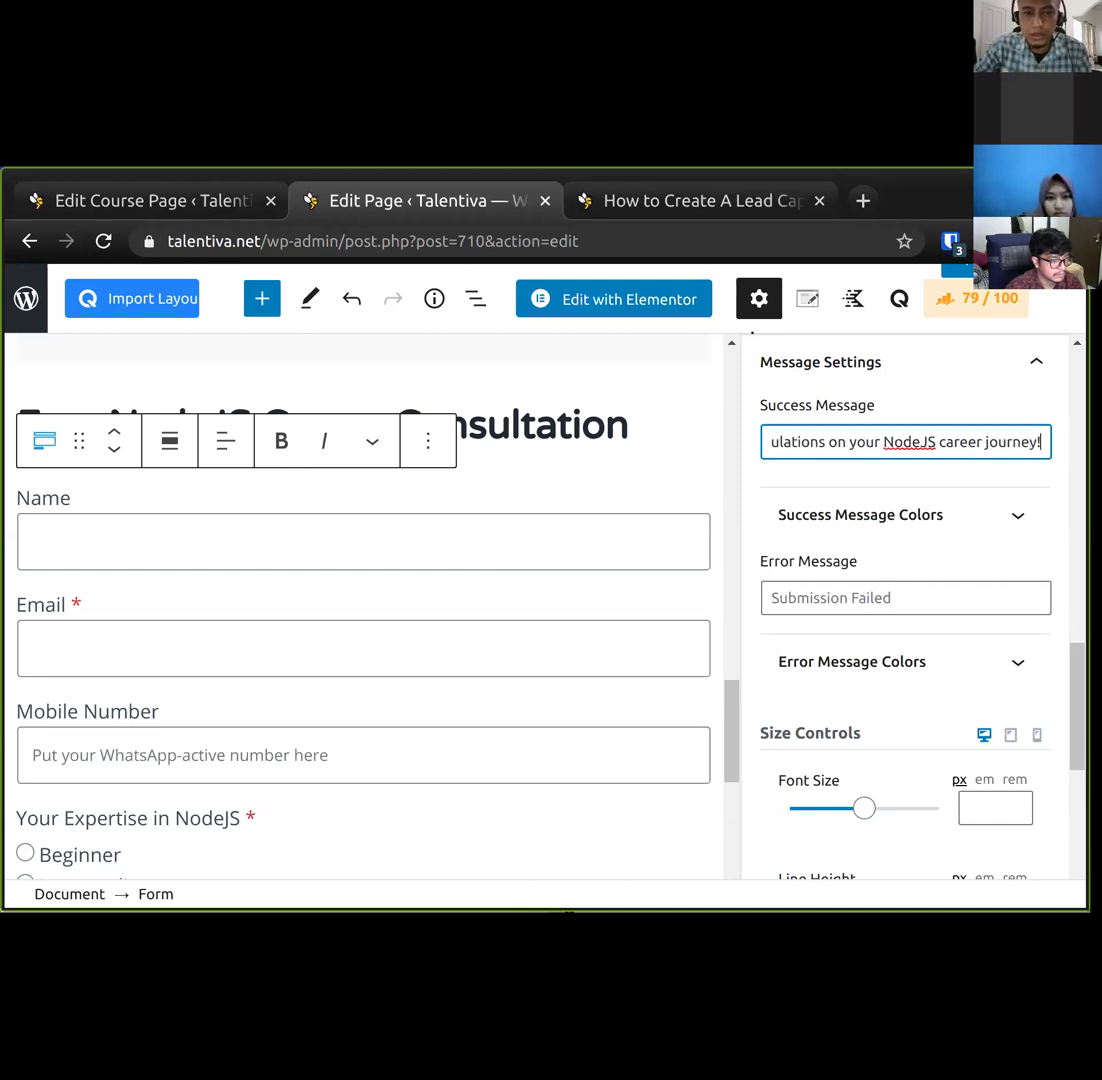
pyautogui.press('Home')
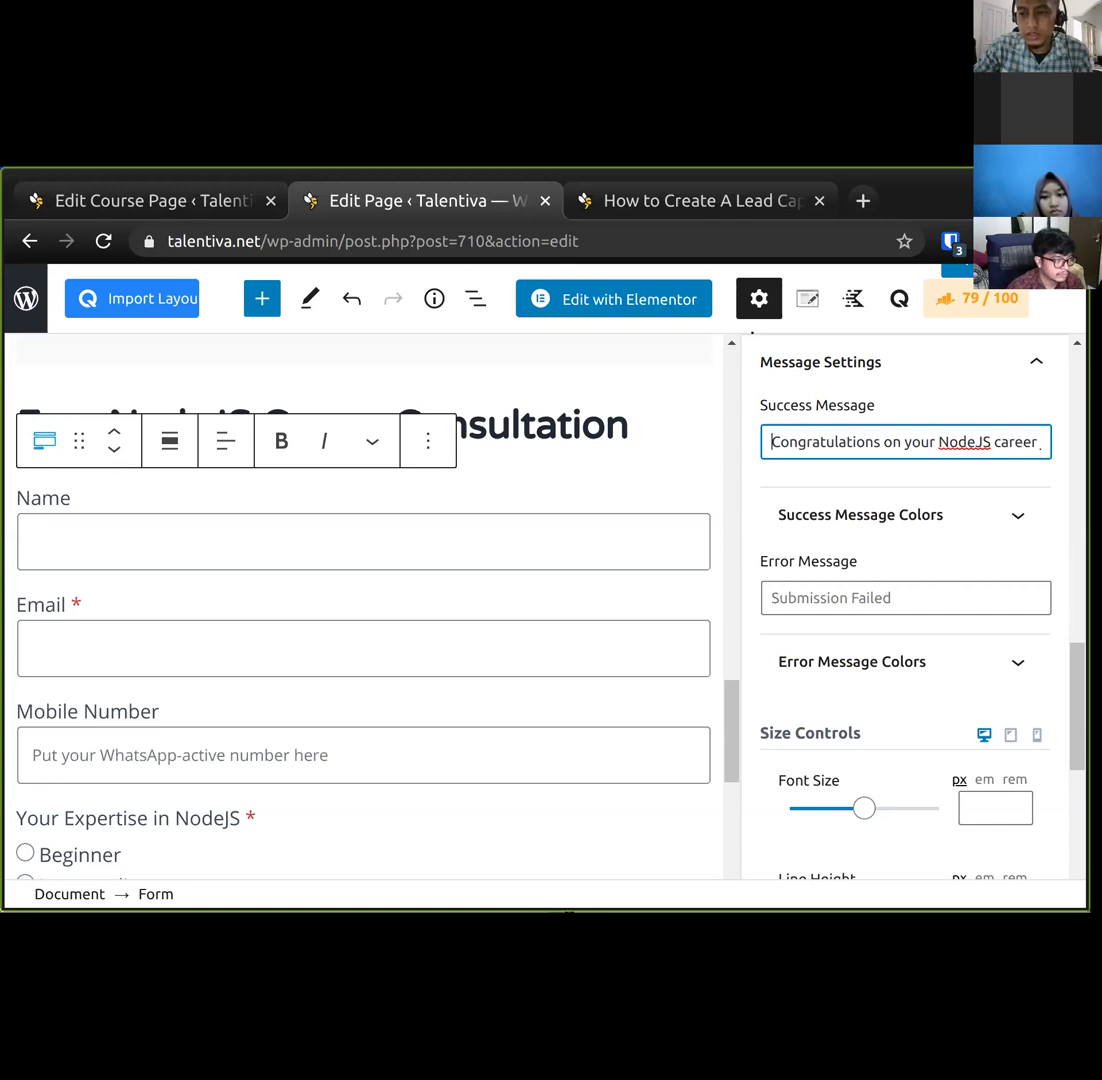
pyautogui.hotkey('ctrl', 'a')
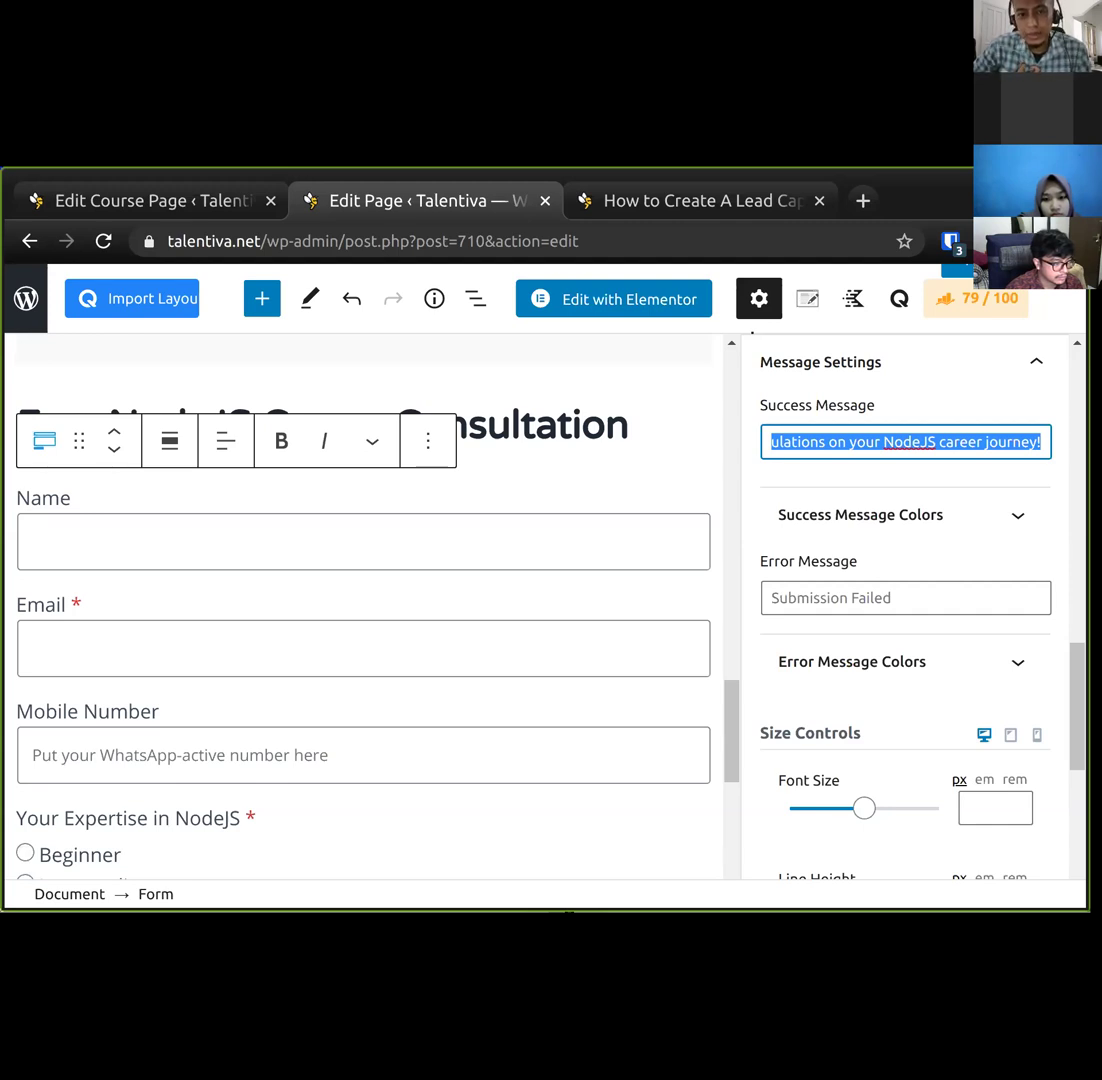
pyautogui.press('Home')
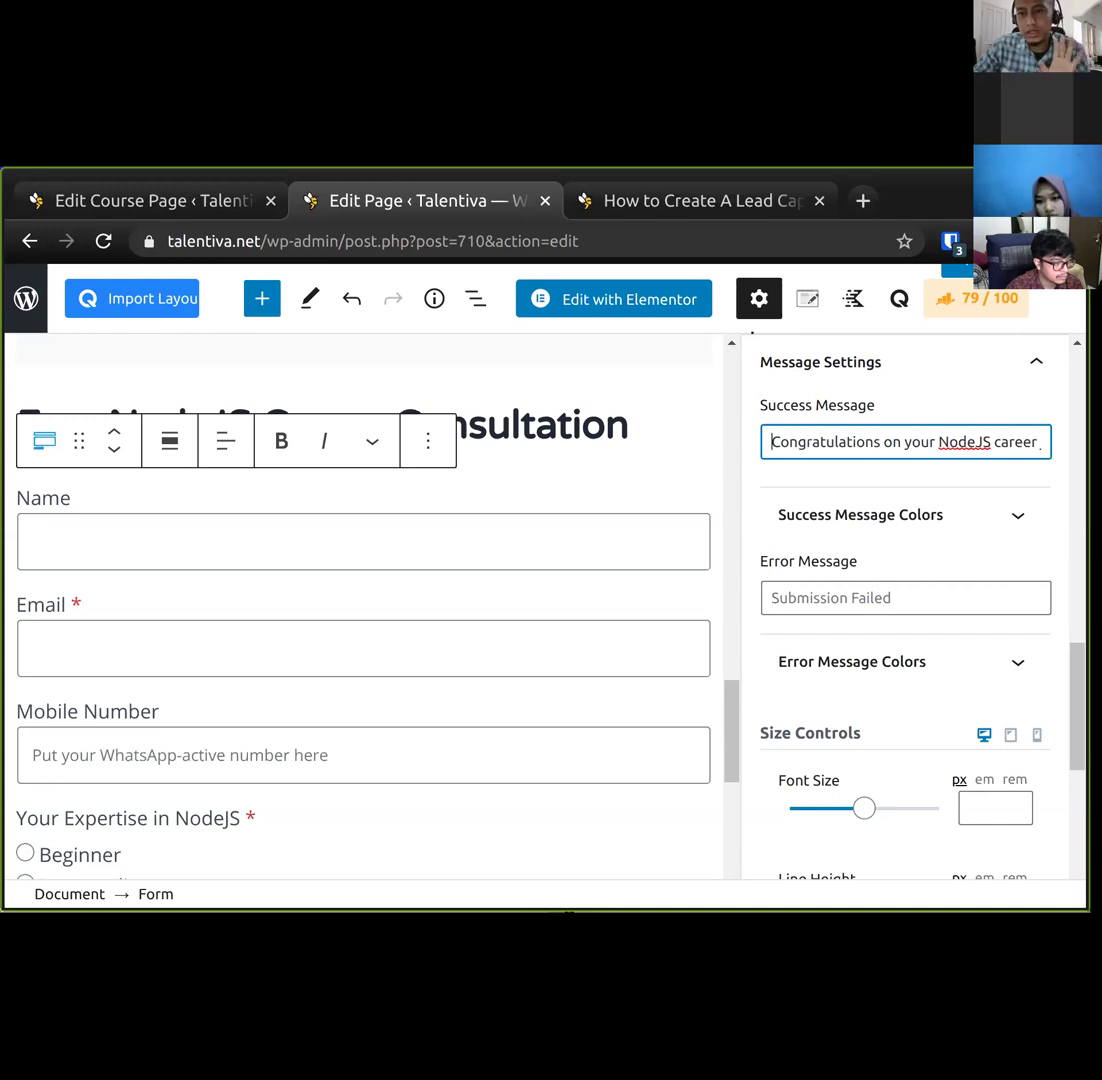
pyautogui.press('End')
pyautogui.hotkey('ctrl', 'a')
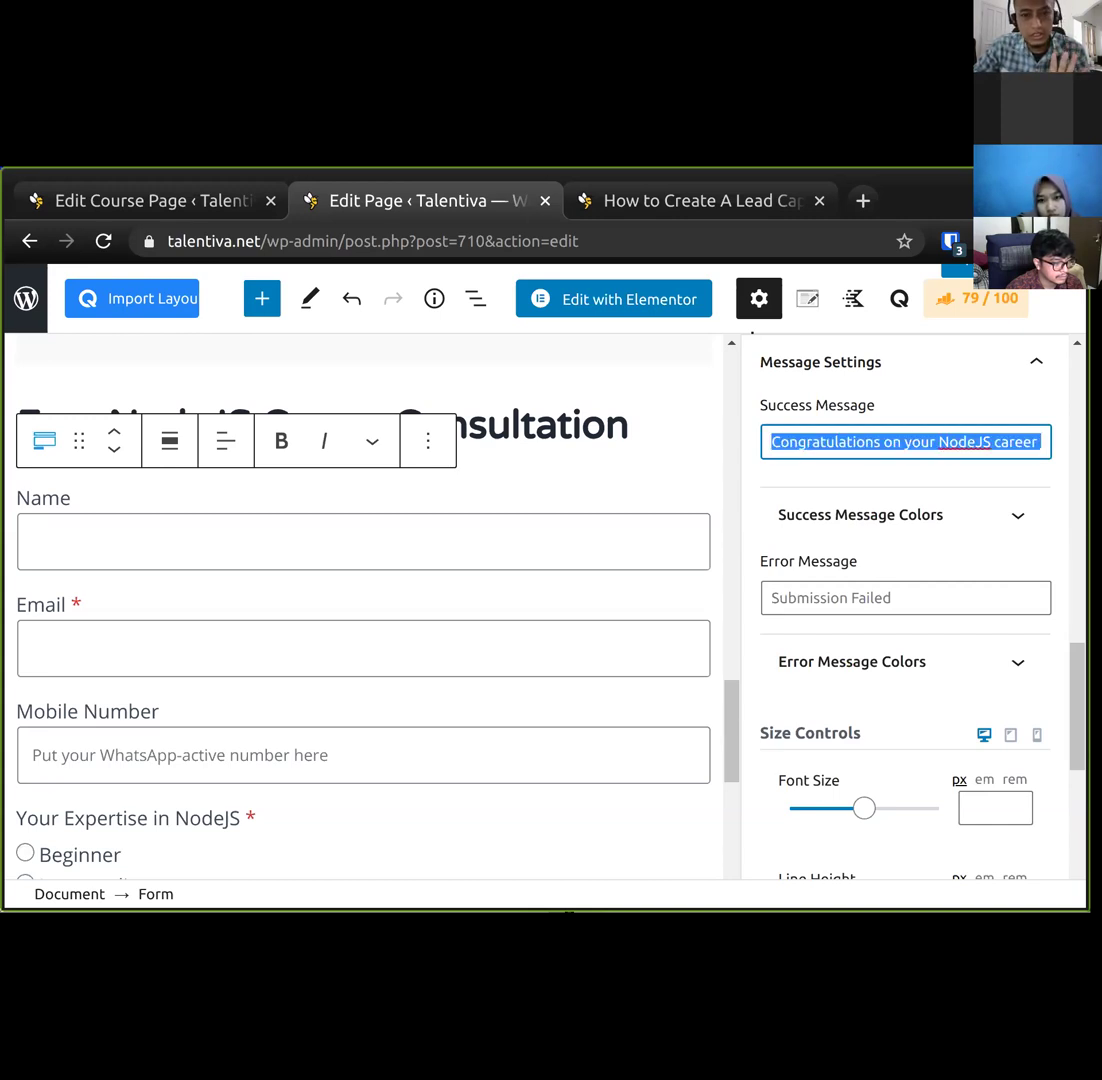
pyautogui.press('End')
pyautogui.hotkey('ctrl', 'Left')
pyautogui.hotkey('ctrl', 'Left')
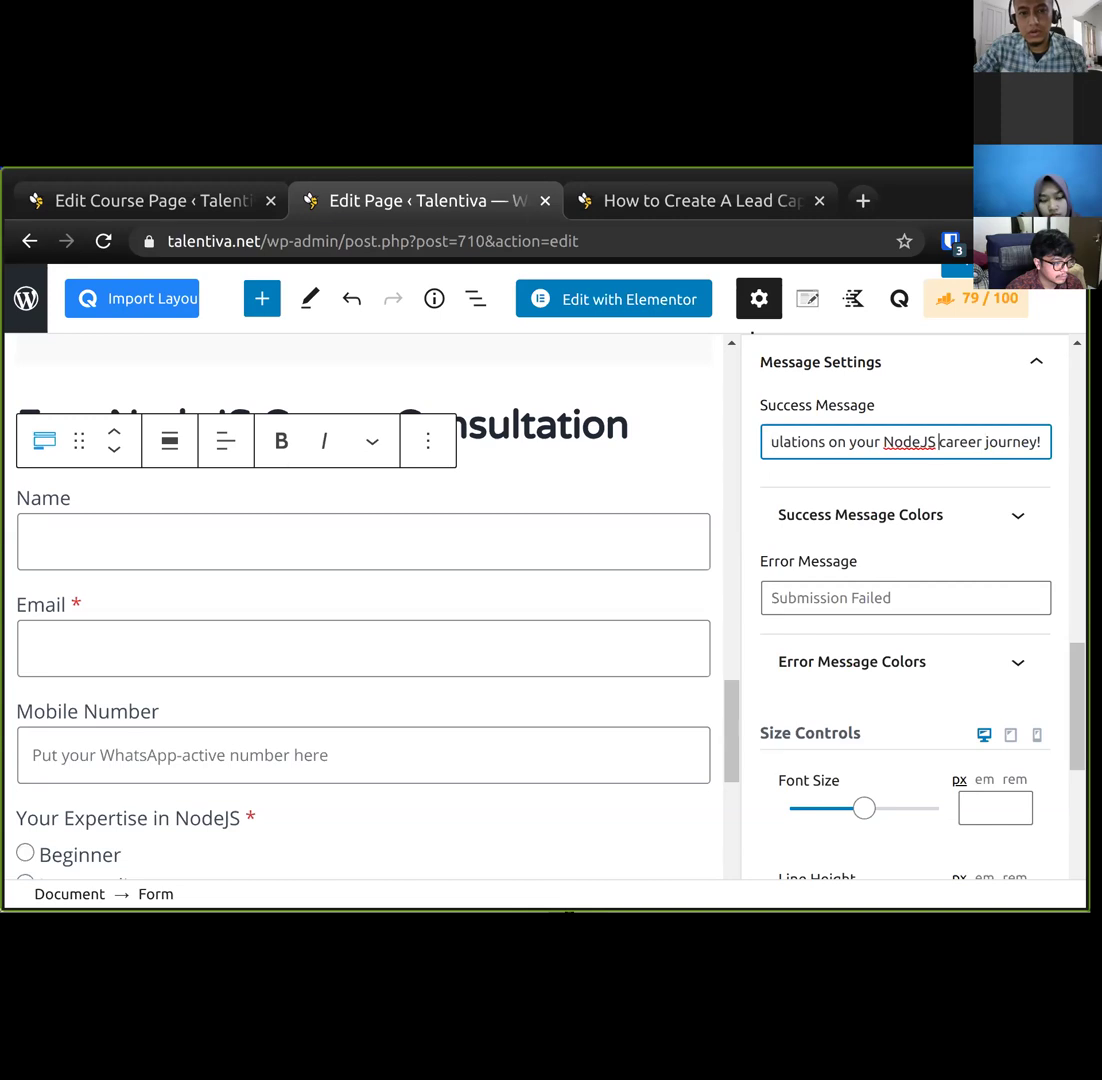
pyautogui.write('starting')
pyautogui.press('End')
pyautogui.press('Home')
pyautogui.press('End')
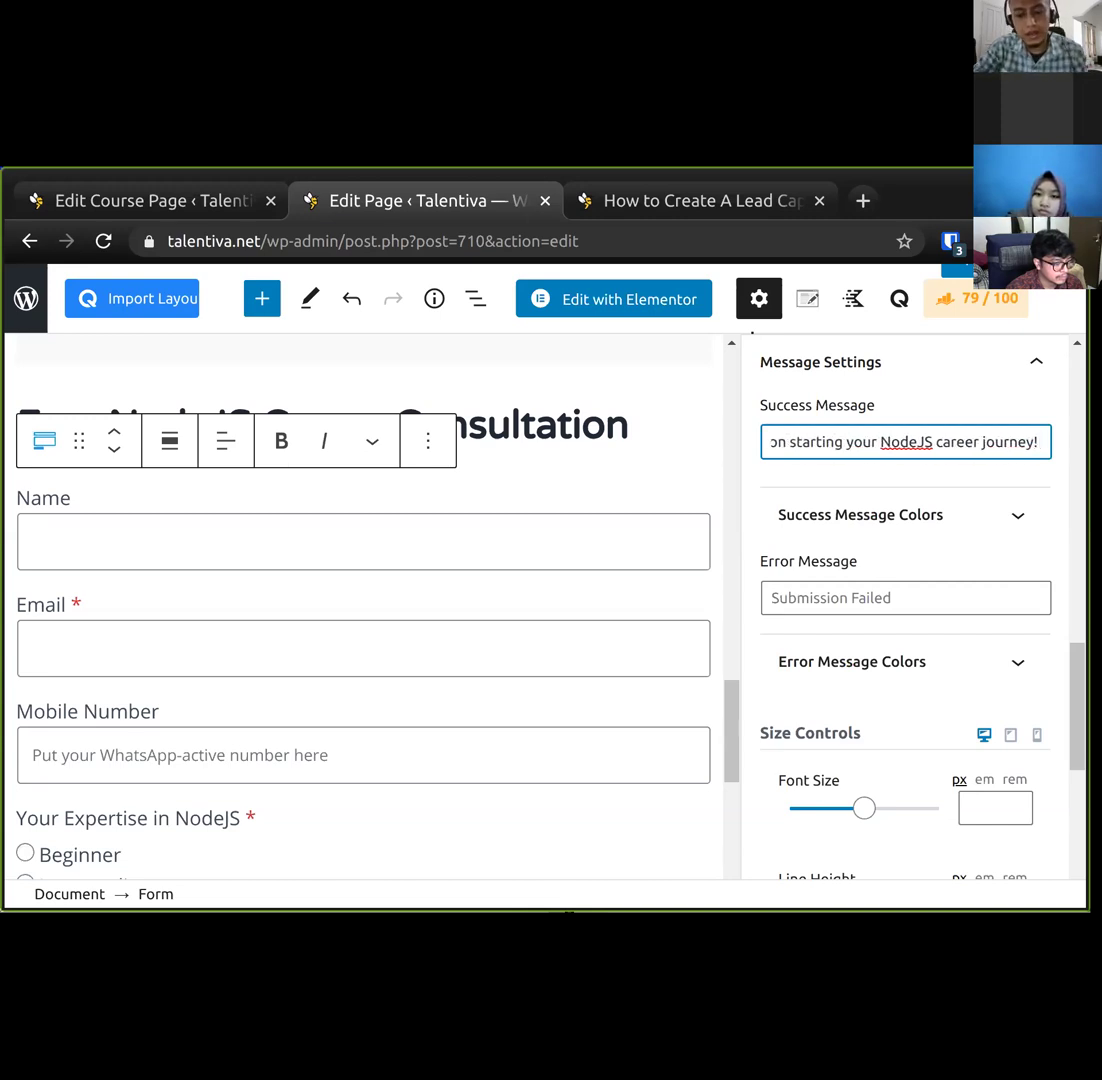
# Add 'We'll get in touch with you soon or you can email us at' plus the contact email, then update the page.
pyautogui.write("We'll follow you up s")
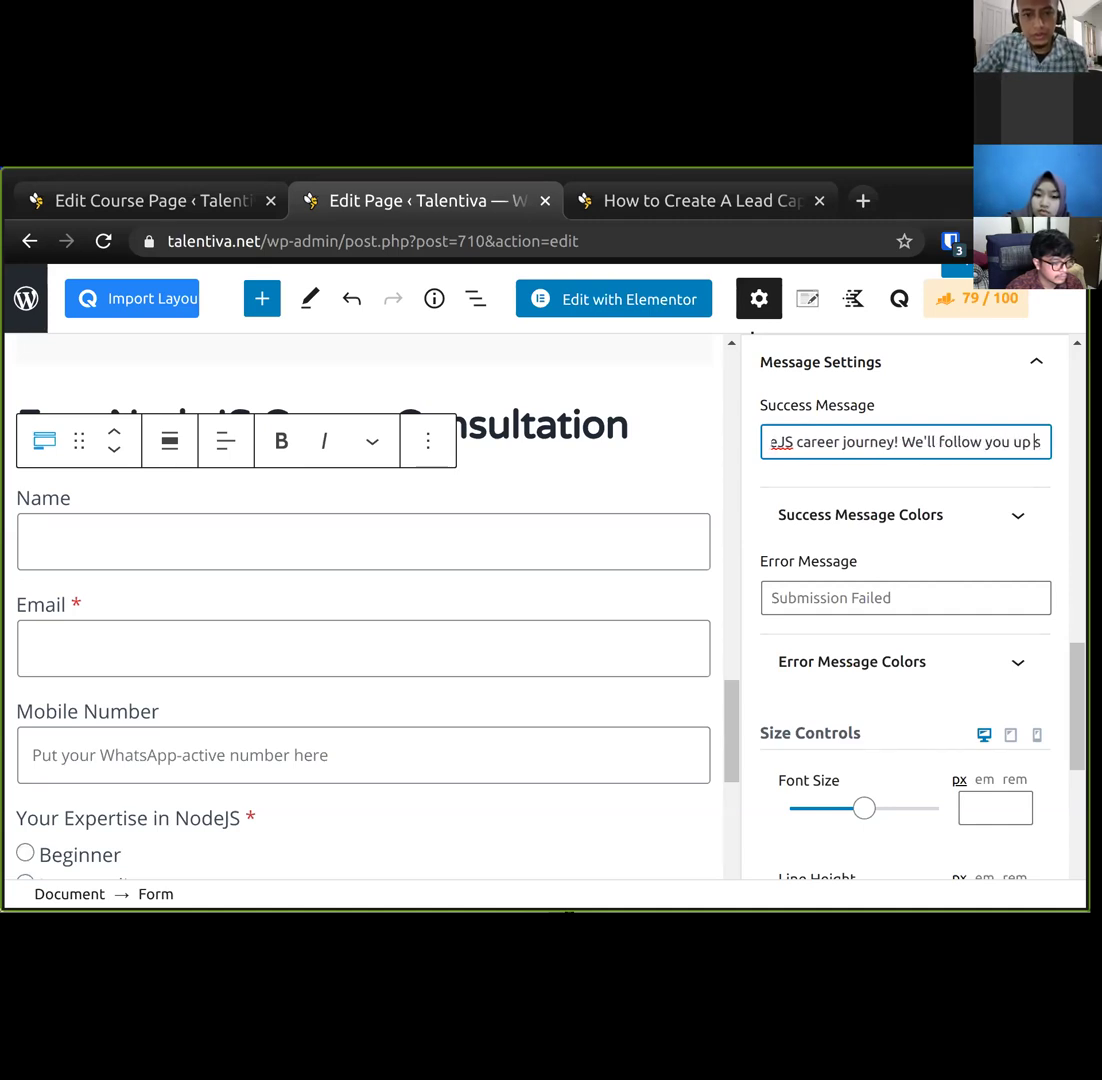
pyautogui.hotkey('ctrl', 'Left')
pyautogui.hotkey('ctrl', 'shift', 'Left')
pyautogui.write('get in youtch')
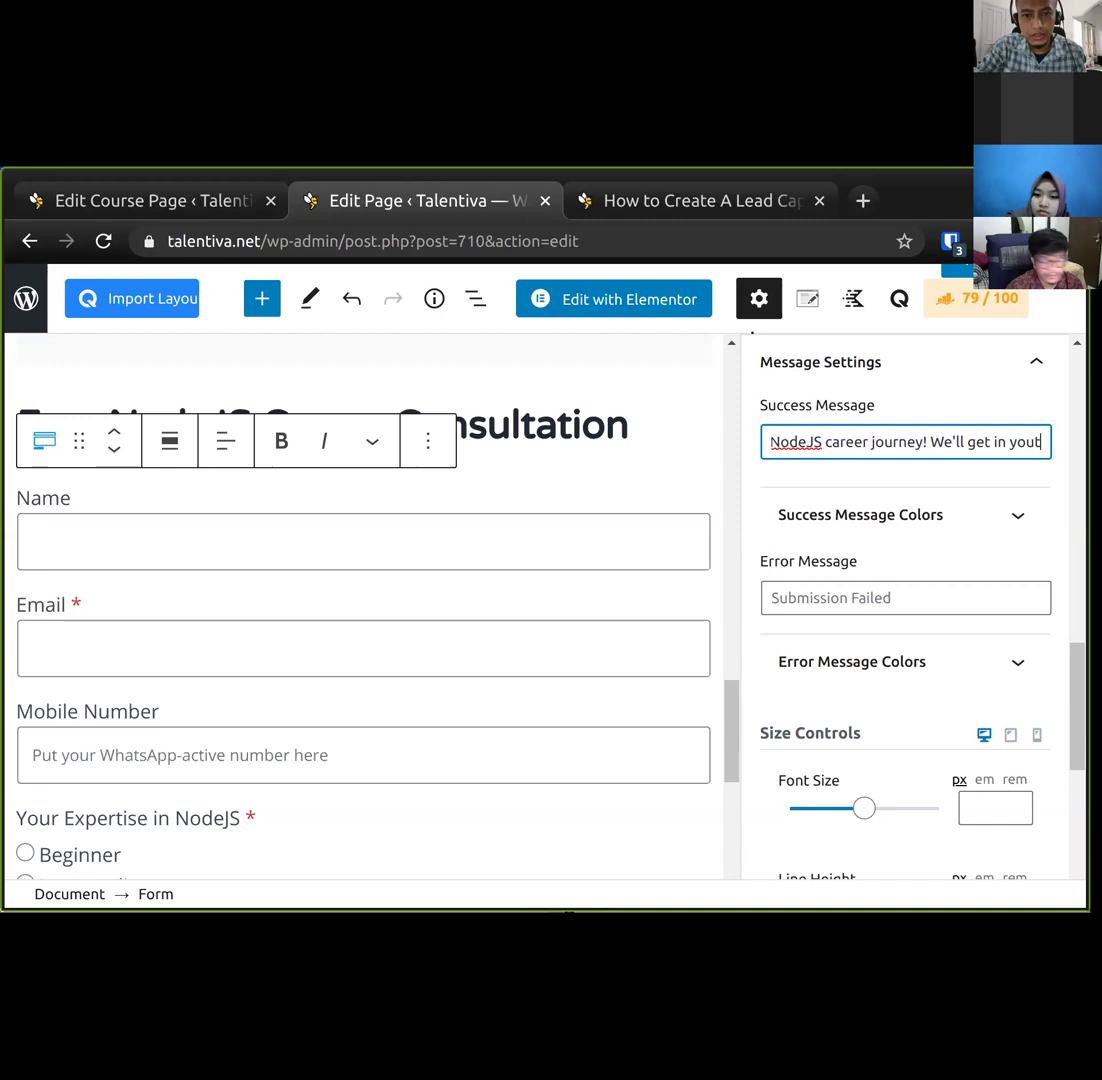
pyautogui.press('BackSpace')
pyautogui.press('BackSpace')
pyautogui.press('BackSpace')
pyautogui.press('BackSpace')
pyautogui.press('BackSpace')
pyautogui.press('BackSpace')
pyautogui.write('touch w')
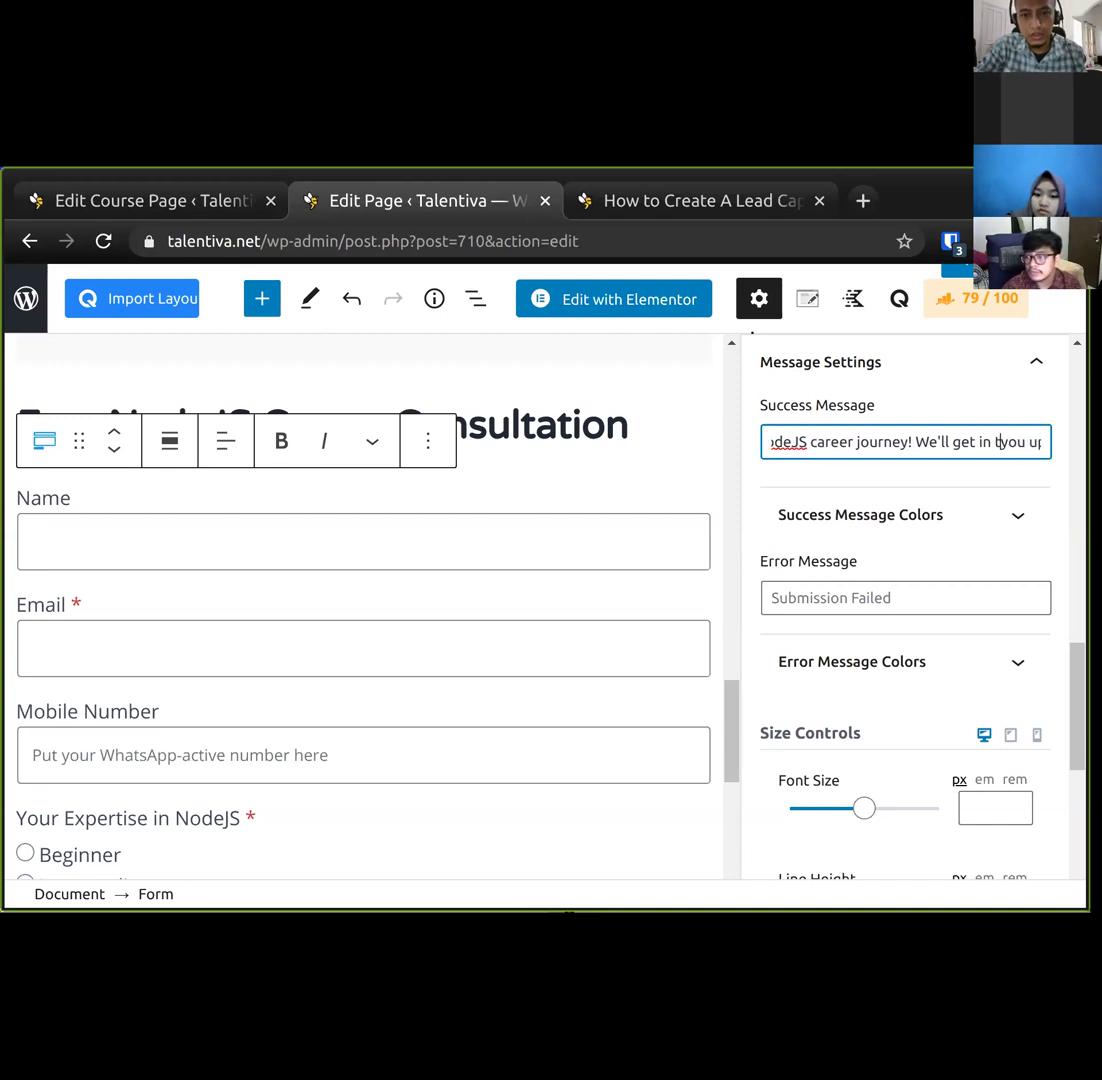
pyautogui.write('ith yousoon or you ca')
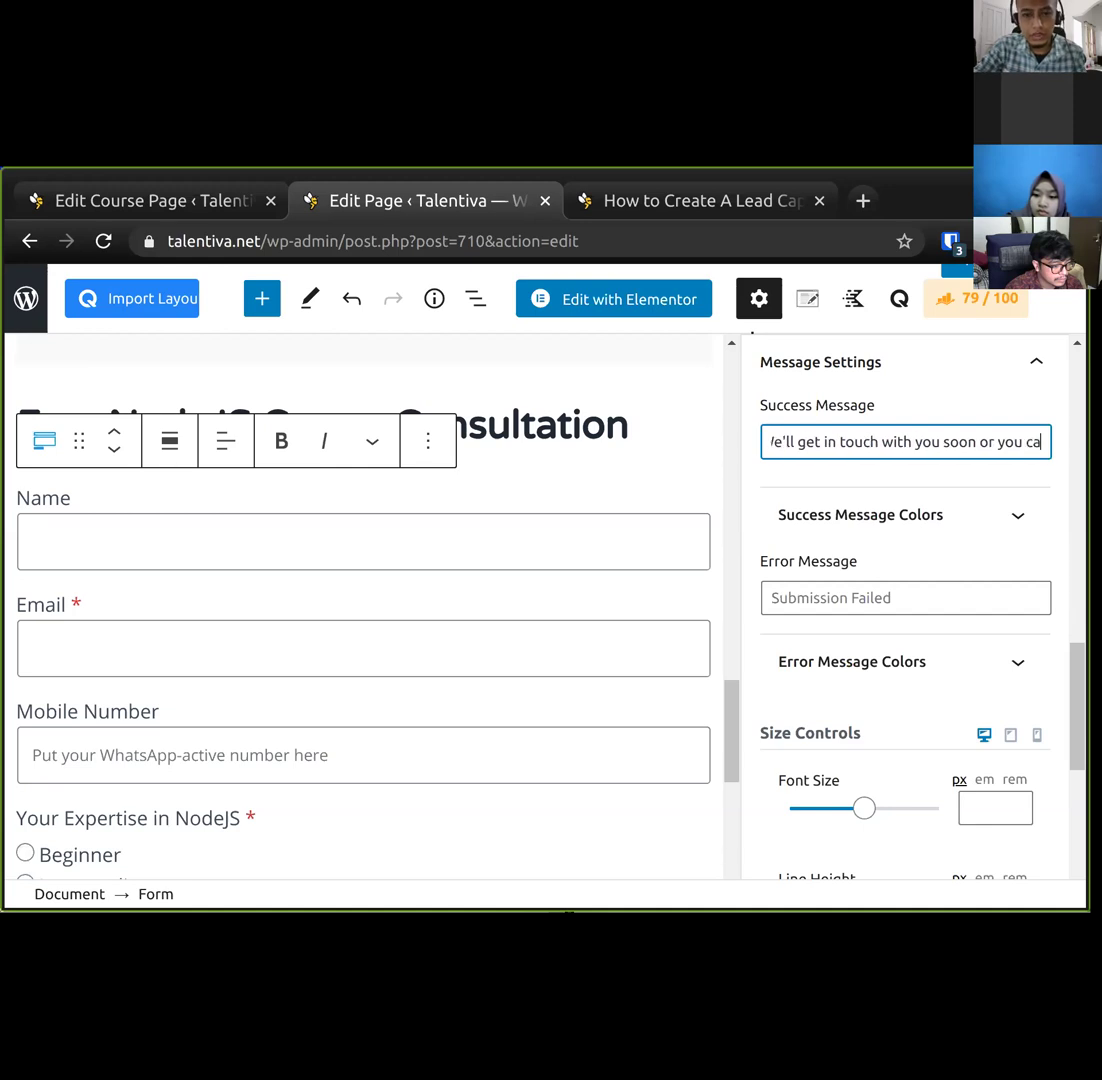
pyautogui.write('n conta')
pyautogui.hotkey('ctrl', 'shift', 'Left')
pyautogui.write('email')
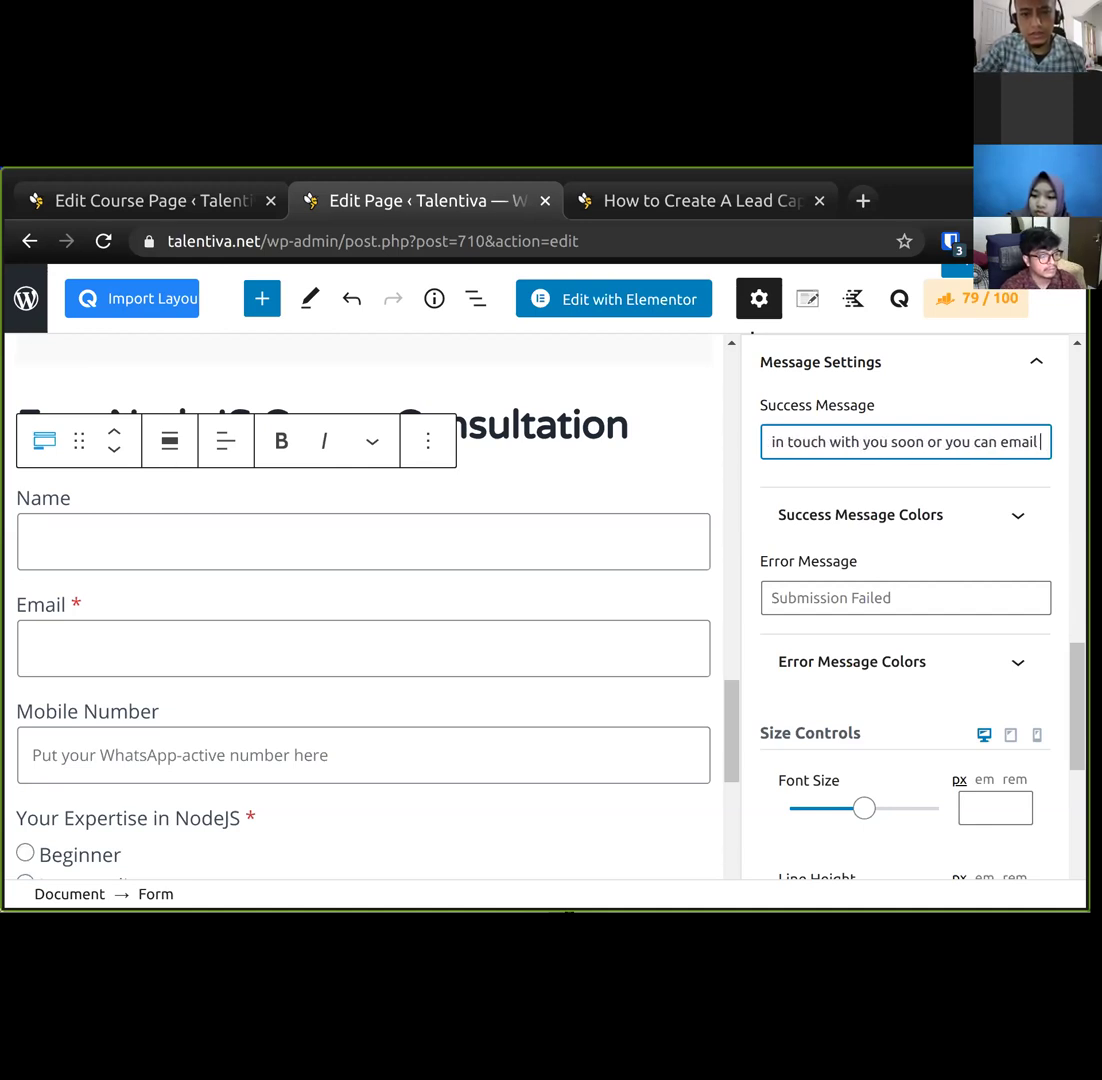
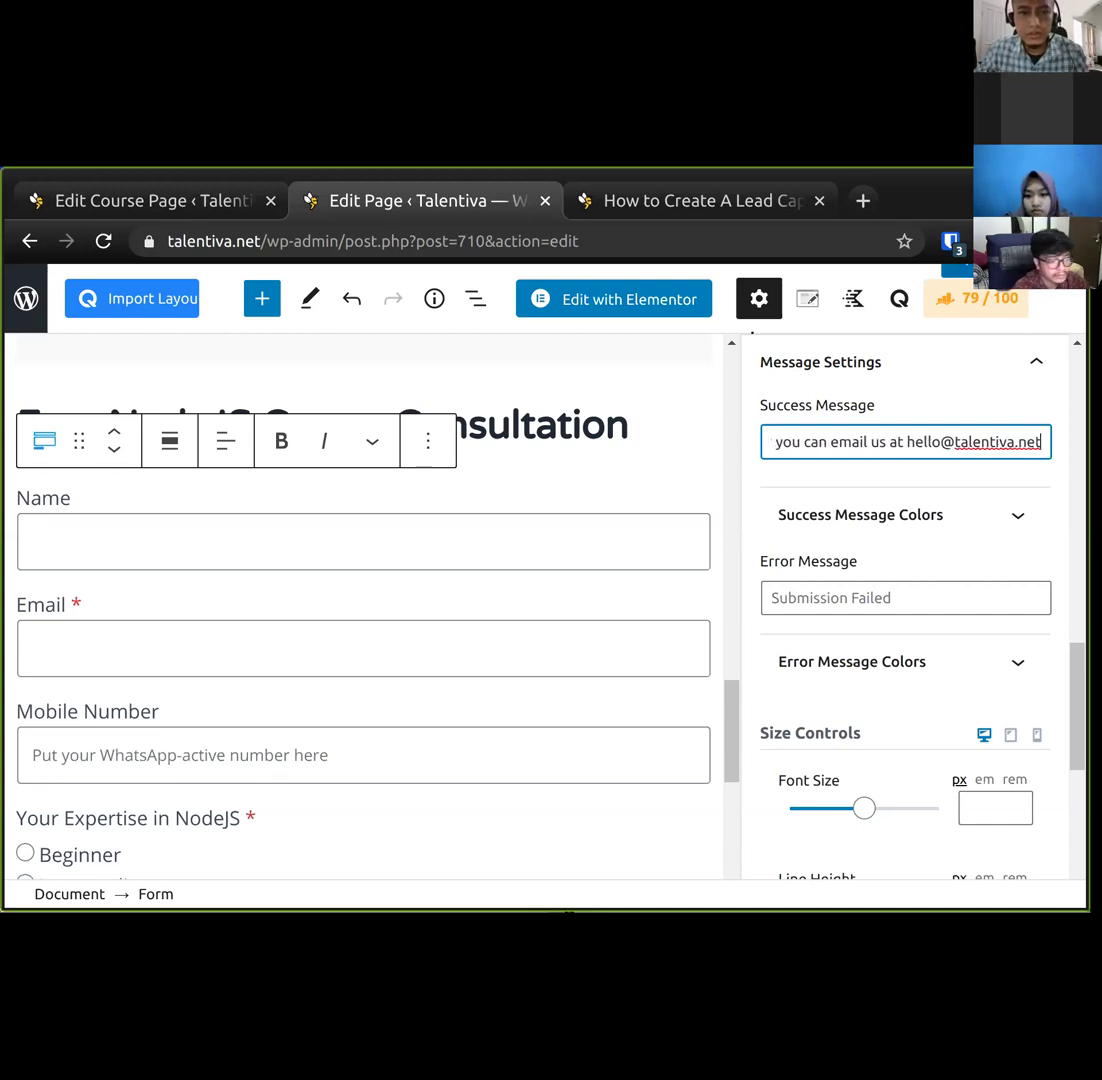
pyautogui.click(978, 268)
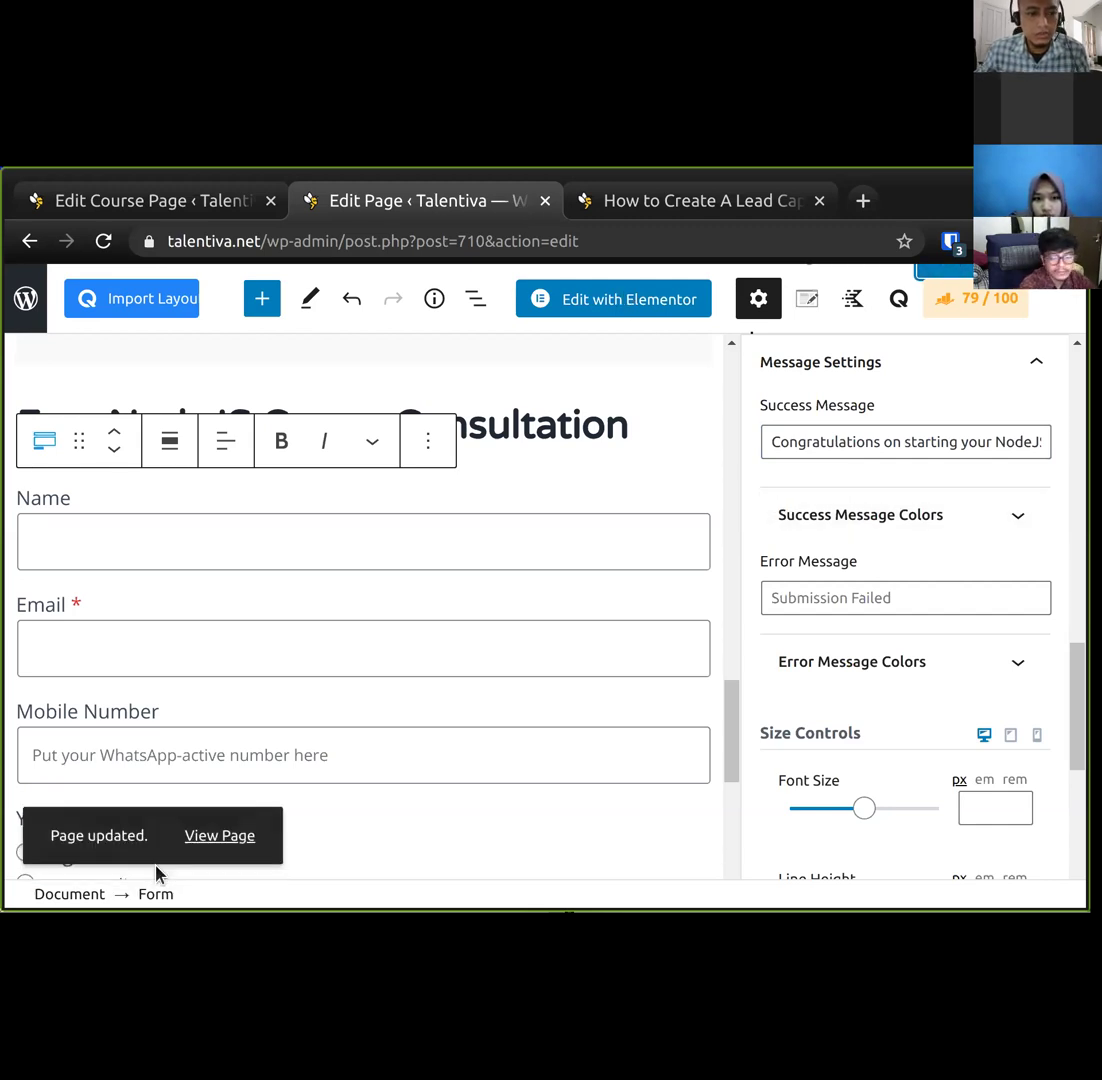
pyautogui.click(217, 834)
# On the live page, enter a test name and email, choose Beginner, and submit the request.
pyautogui.click(548, 195)
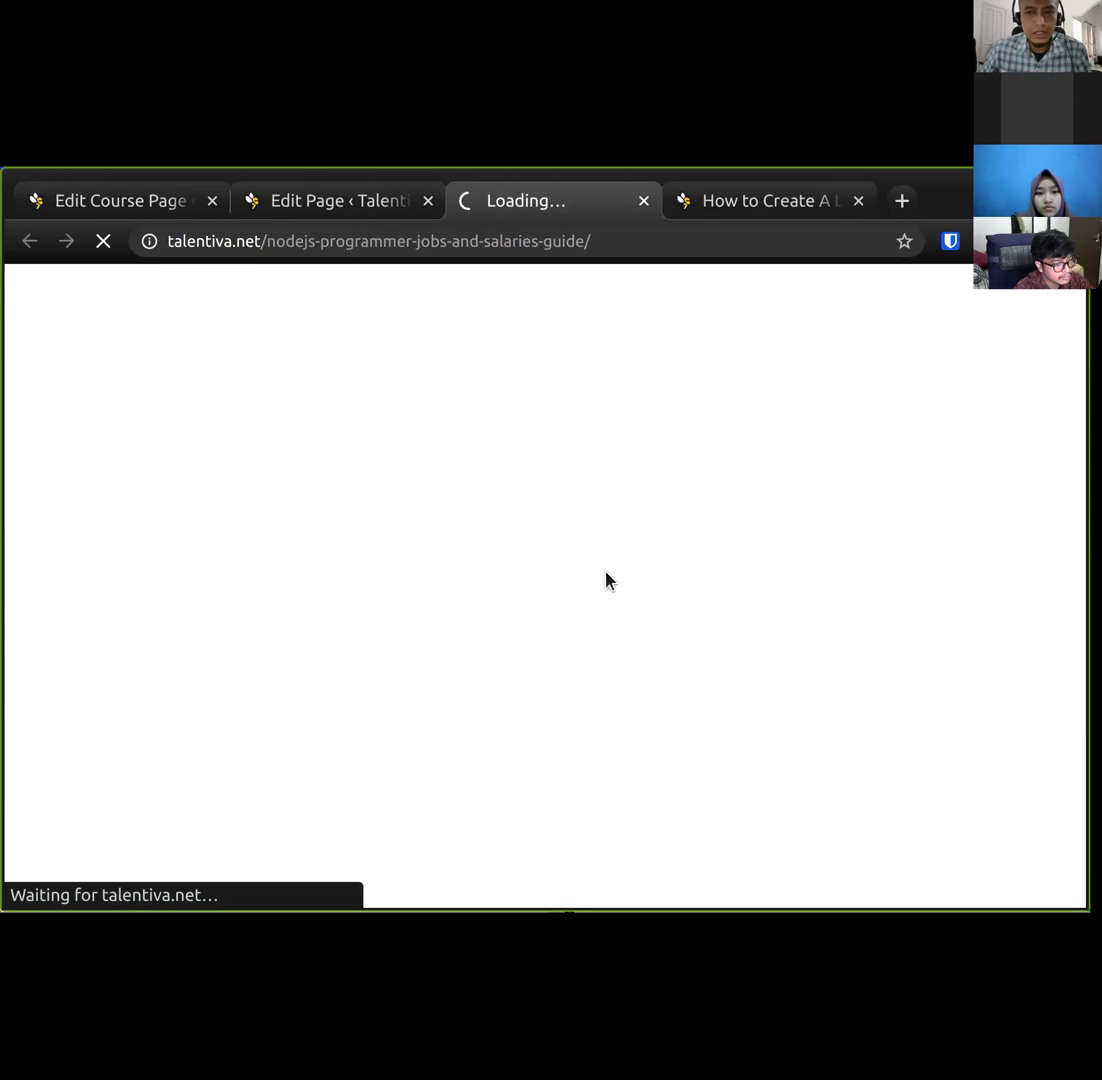
pyautogui.scroll(-15, 471, 717)
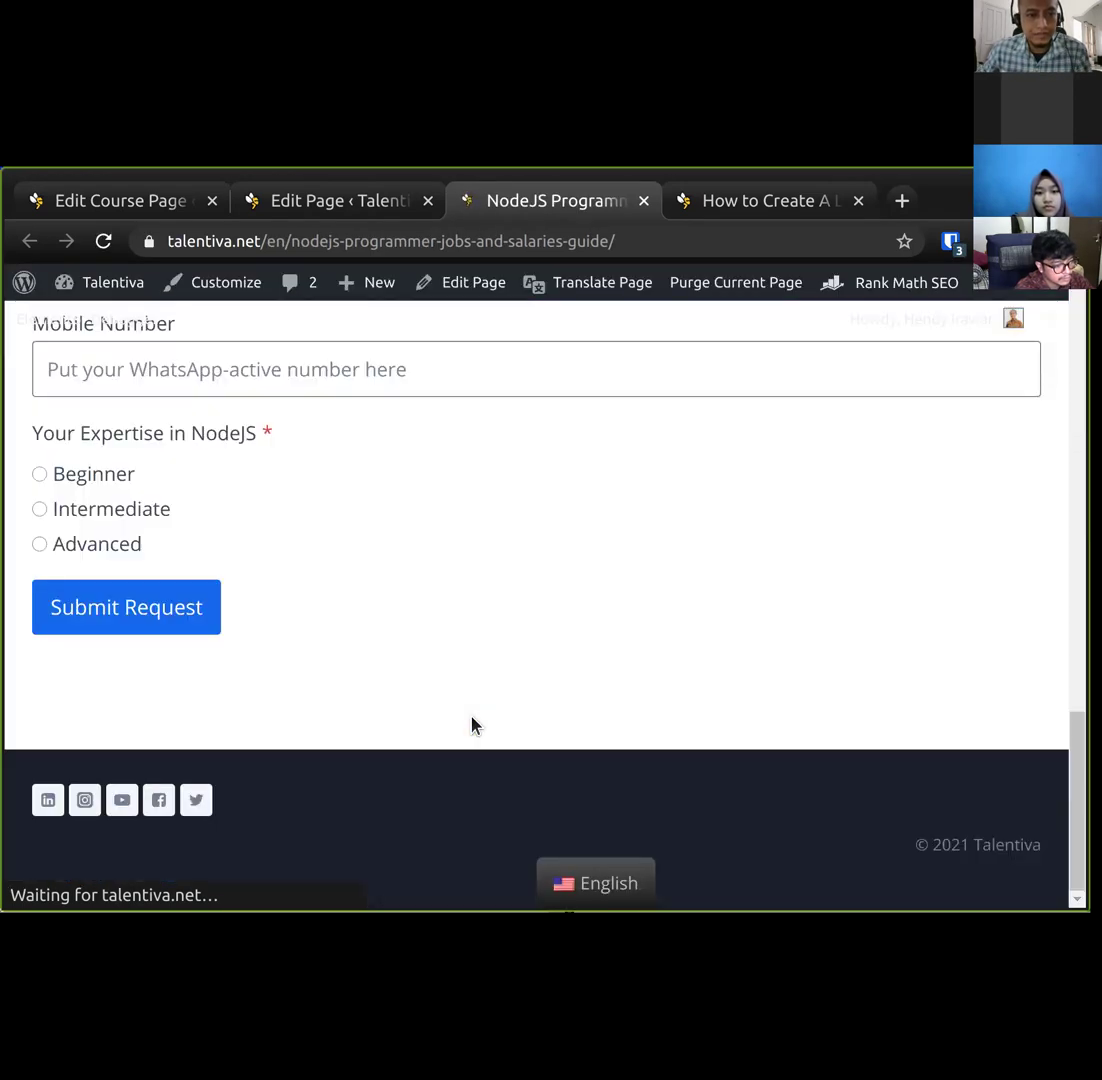
pyautogui.scroll(5, 445, 713)
pyautogui.click(325, 590)
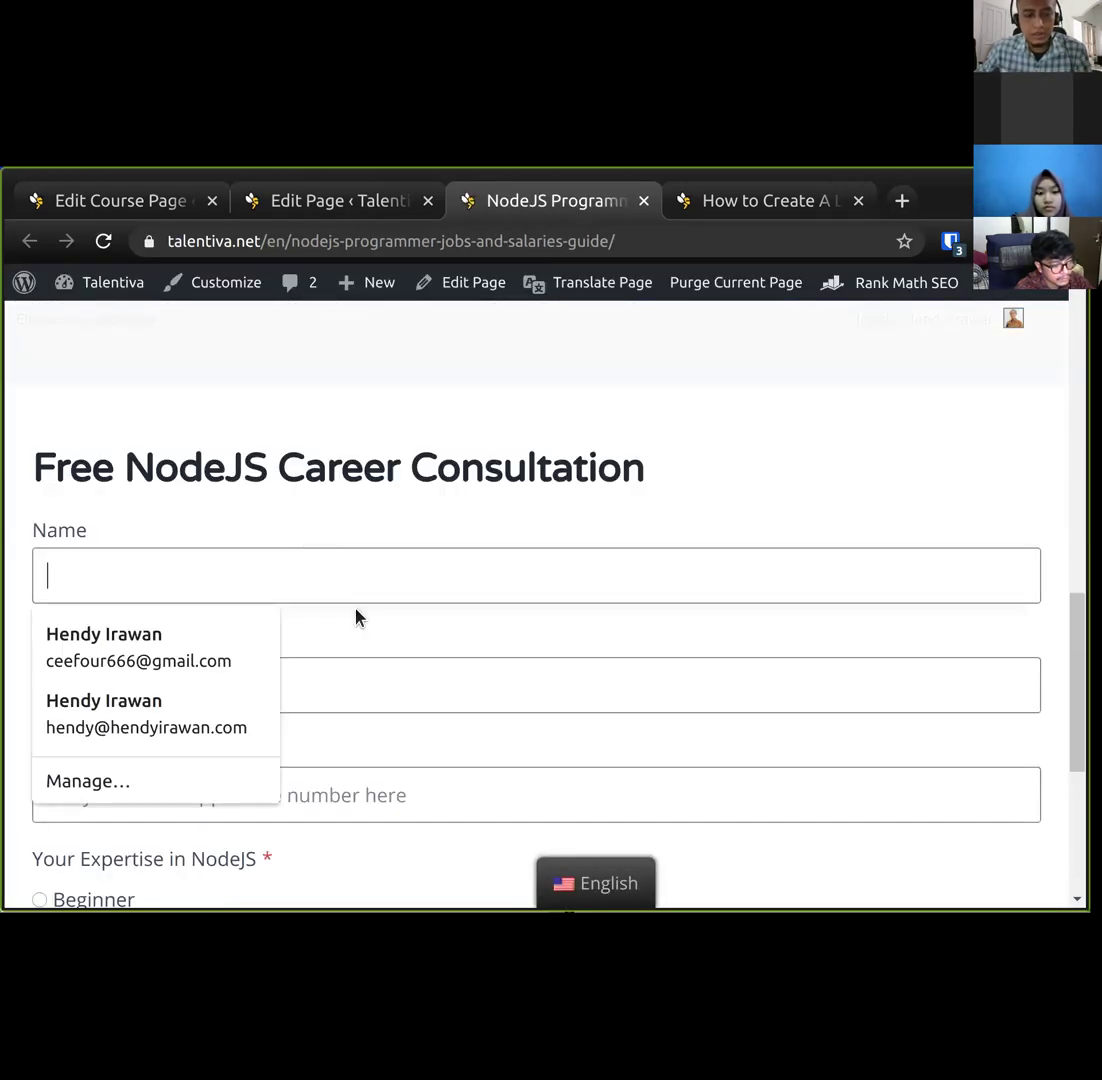
pyautogui.write('H')
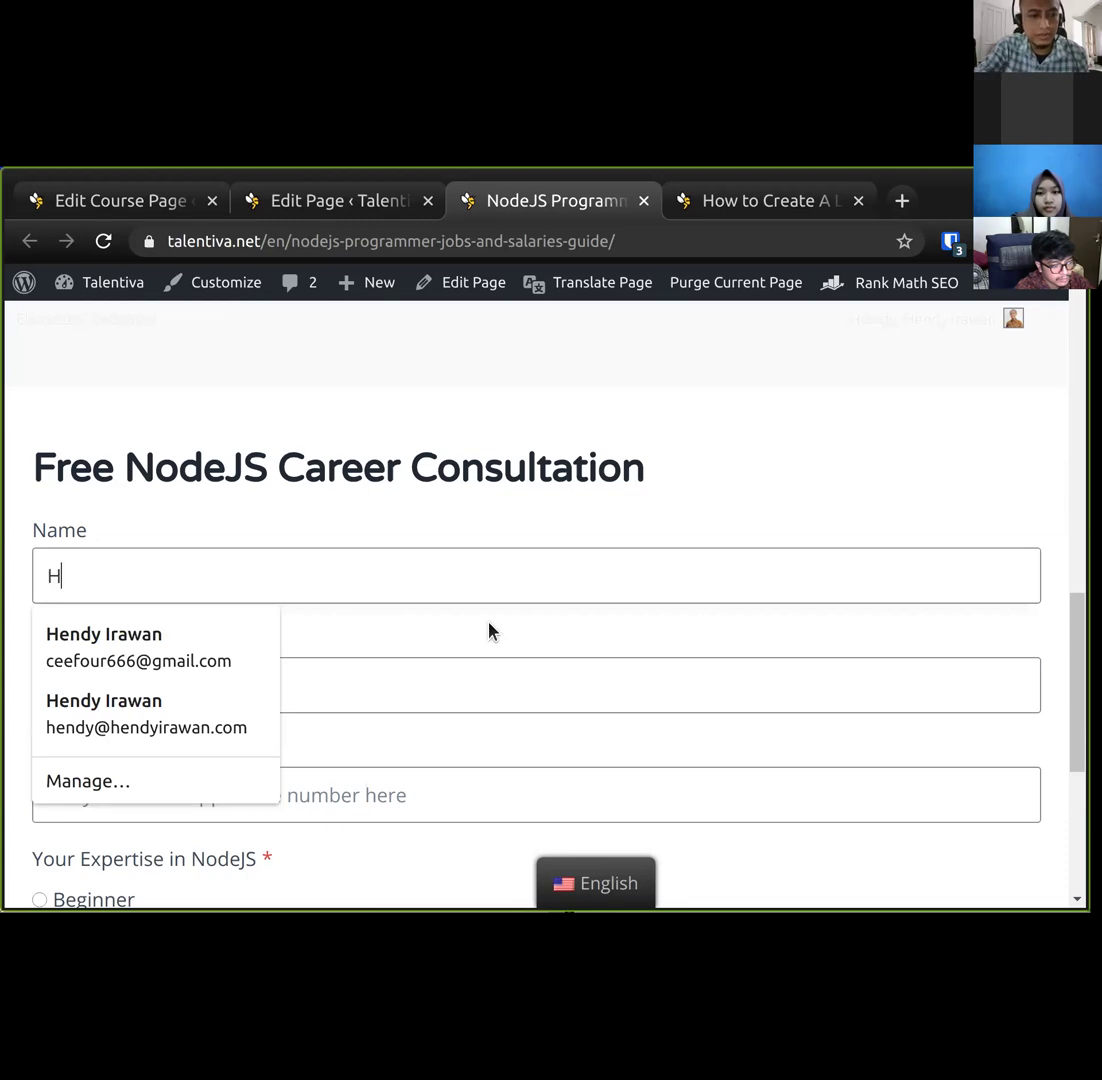
pyautogui.write('endy')
pyautogui.press('Tab')
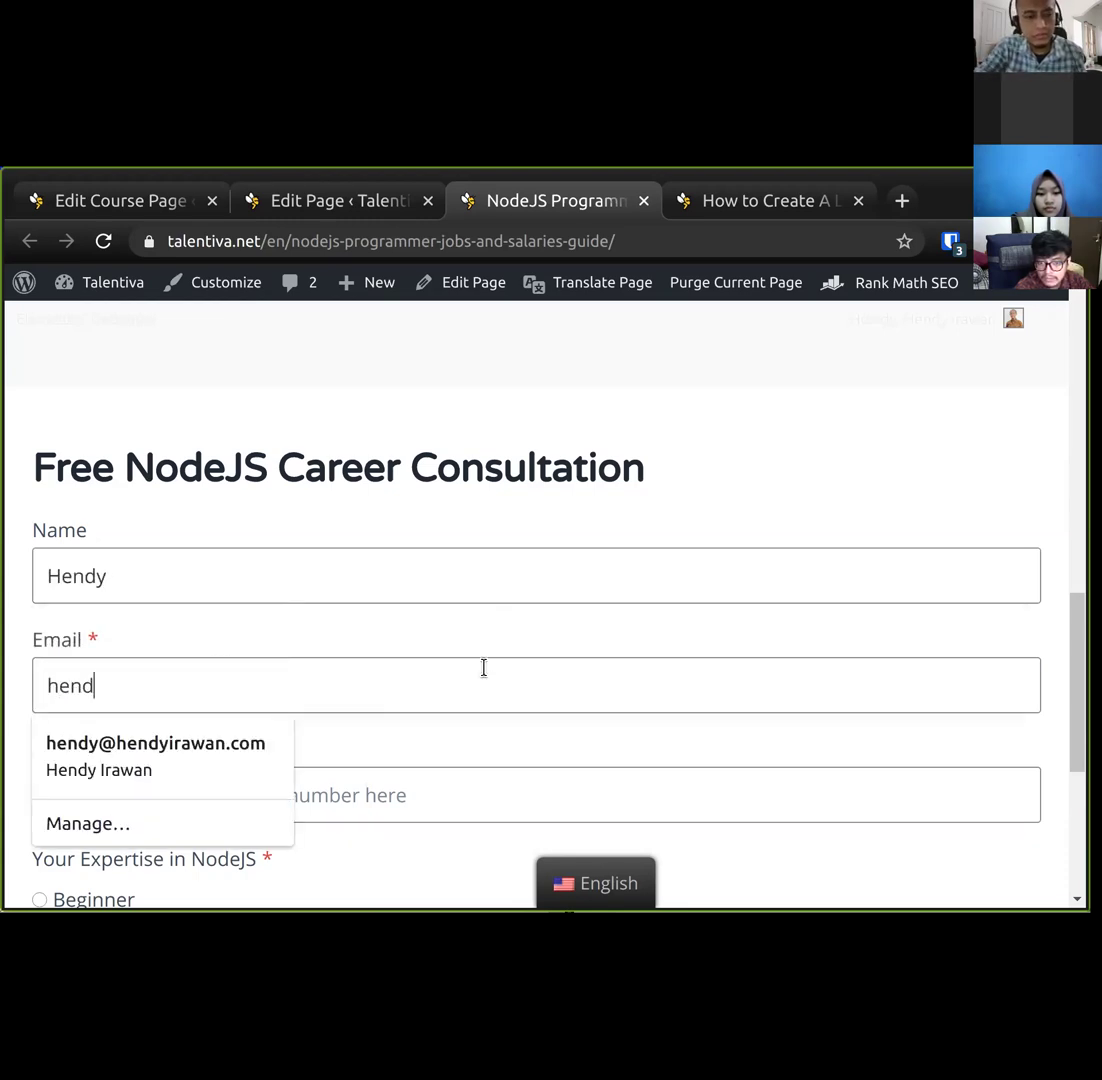
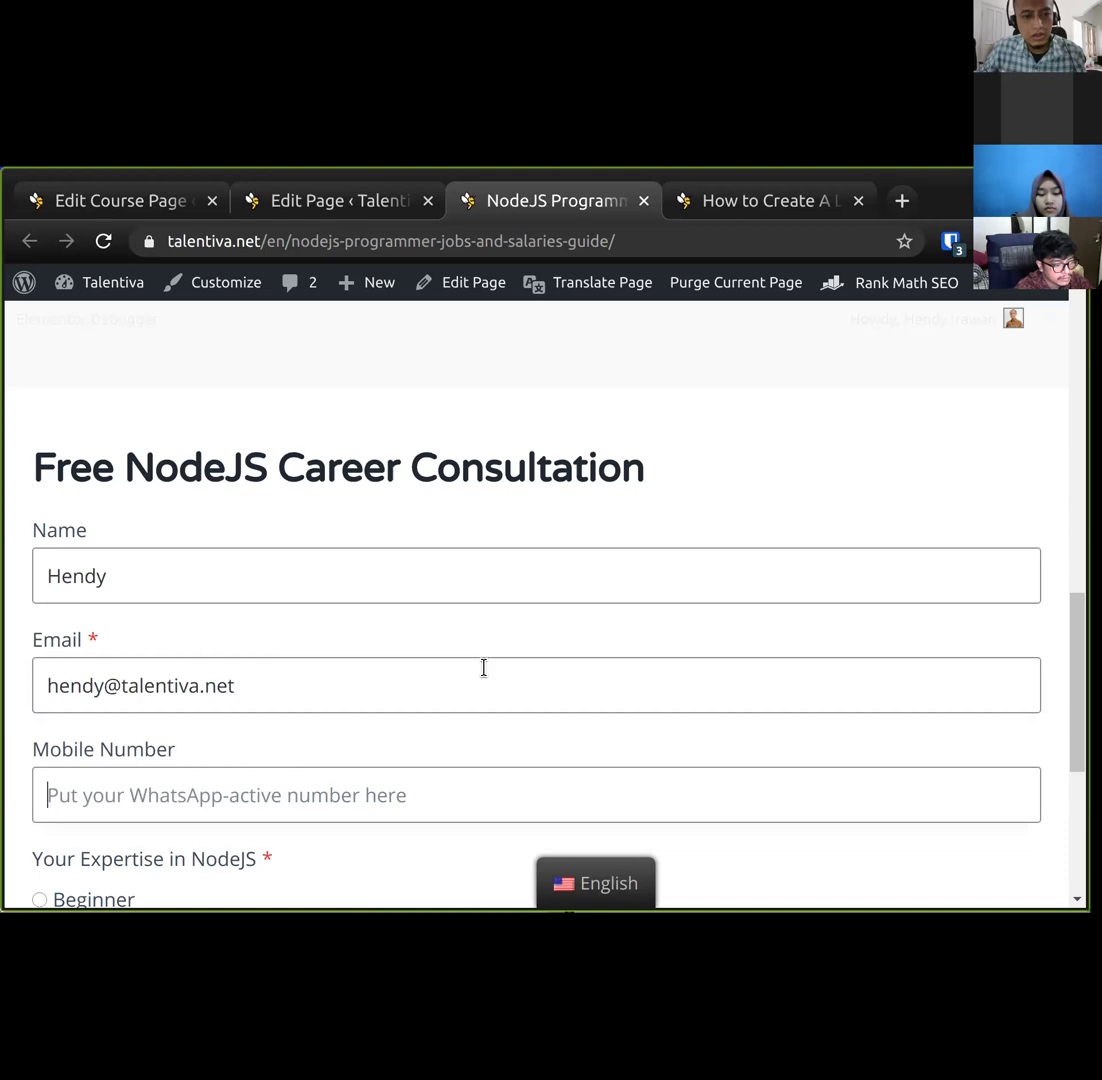
pyautogui.scroll(-2, 472, 727)
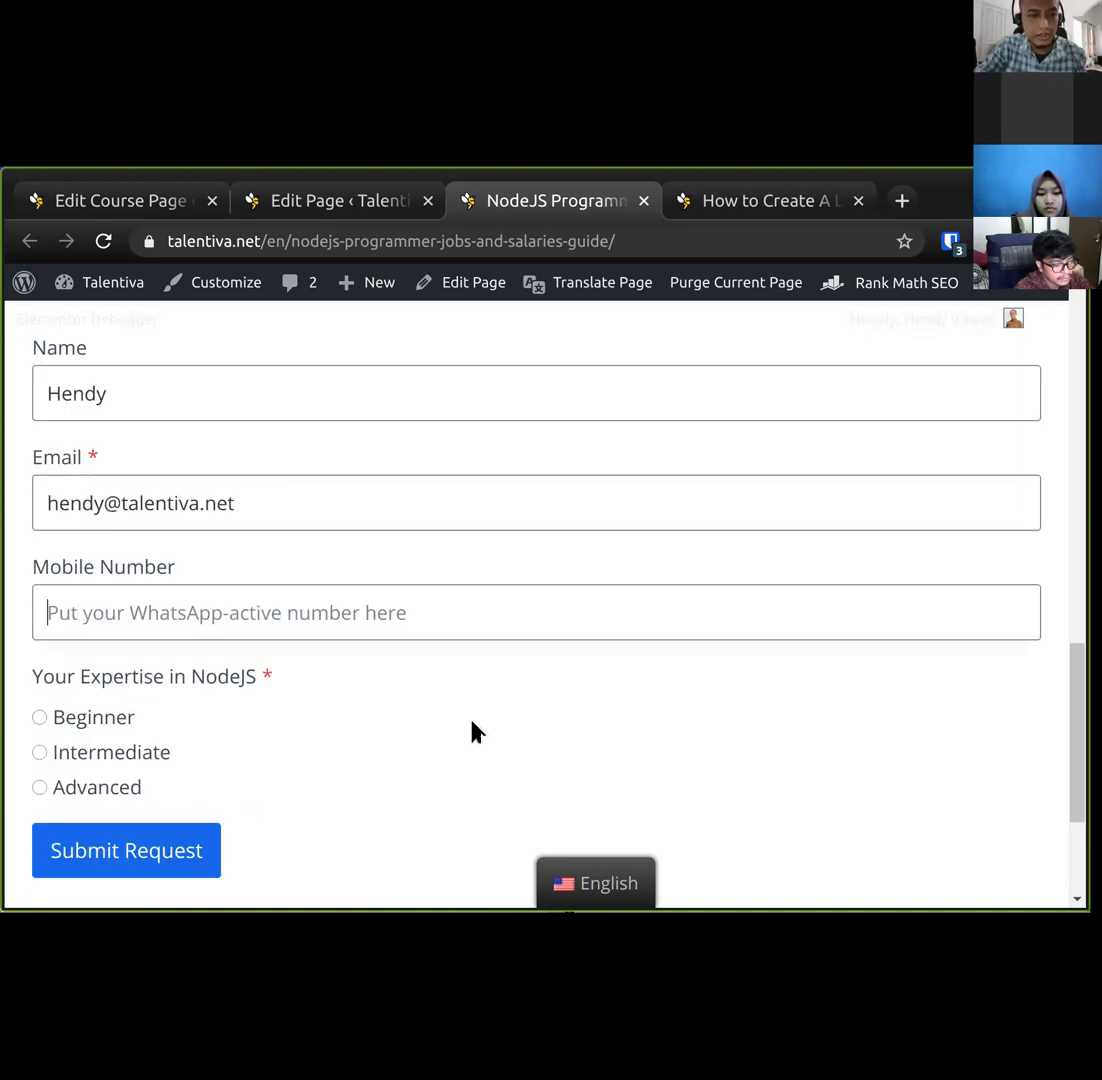
pyautogui.click(68, 724)
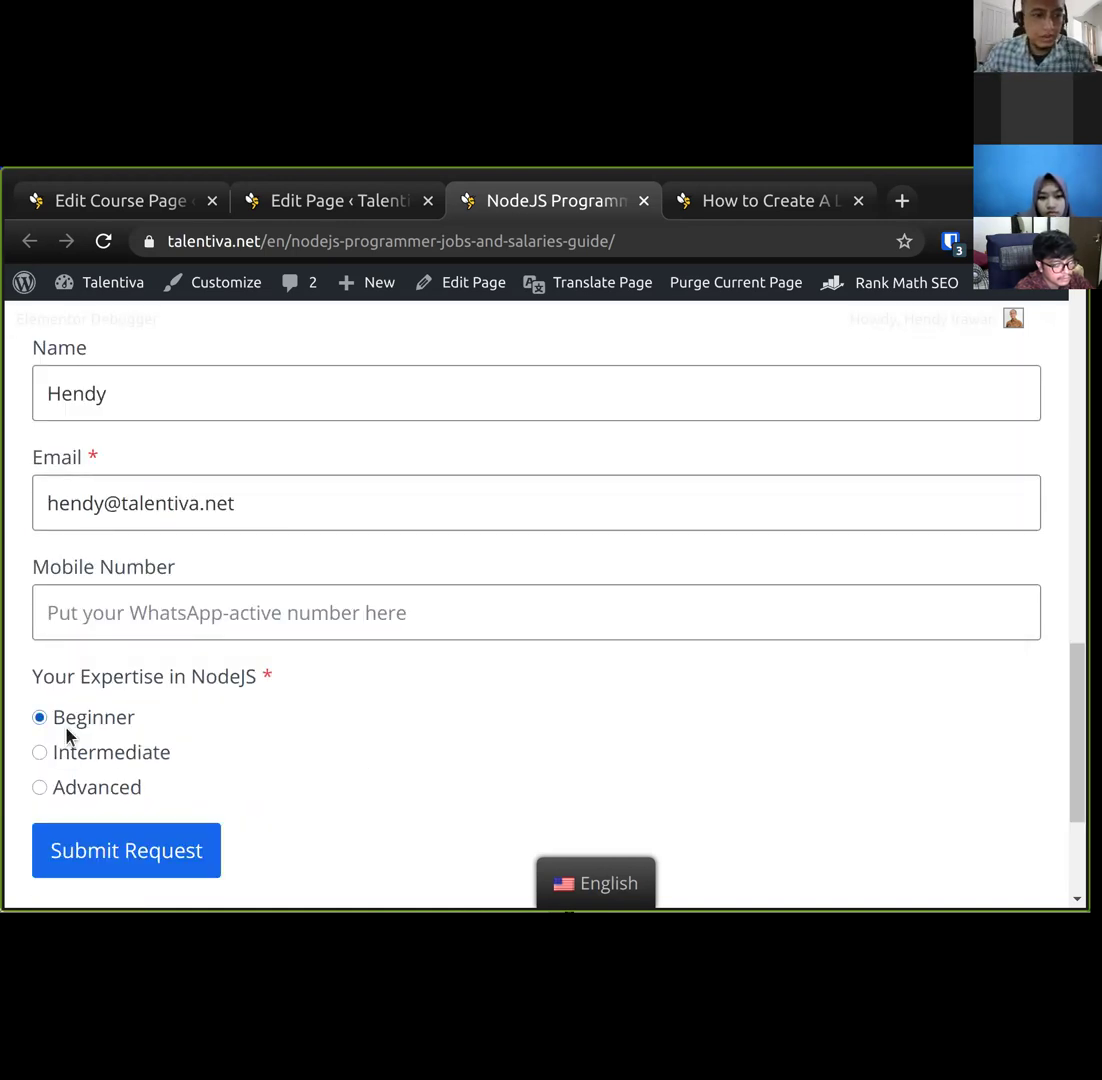
pyautogui.click(120, 852)
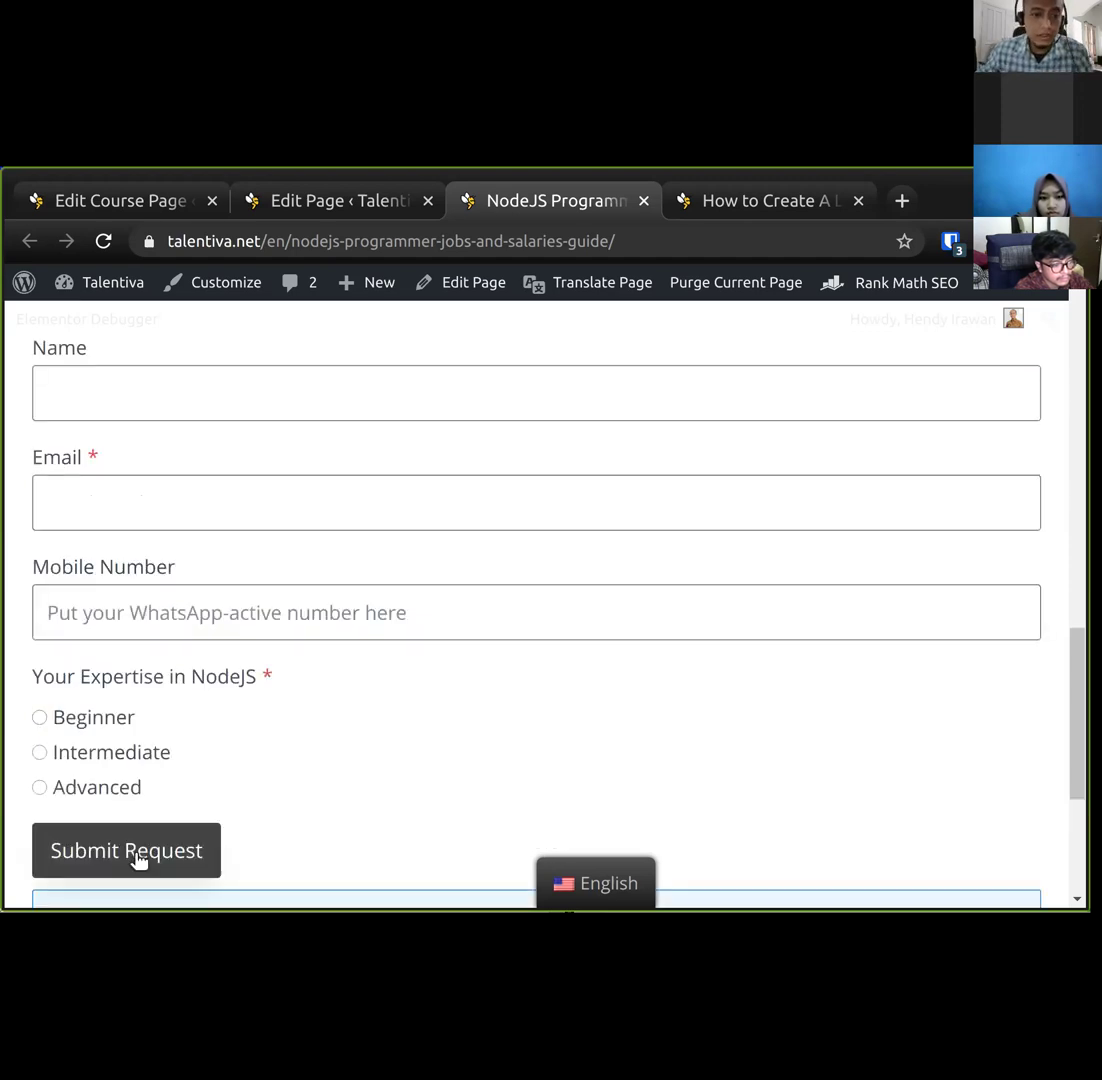
# Review the congratulations message and contact email shown after submitting, then return to the course page editor.
pyautogui.scroll(-3, 125, 855)
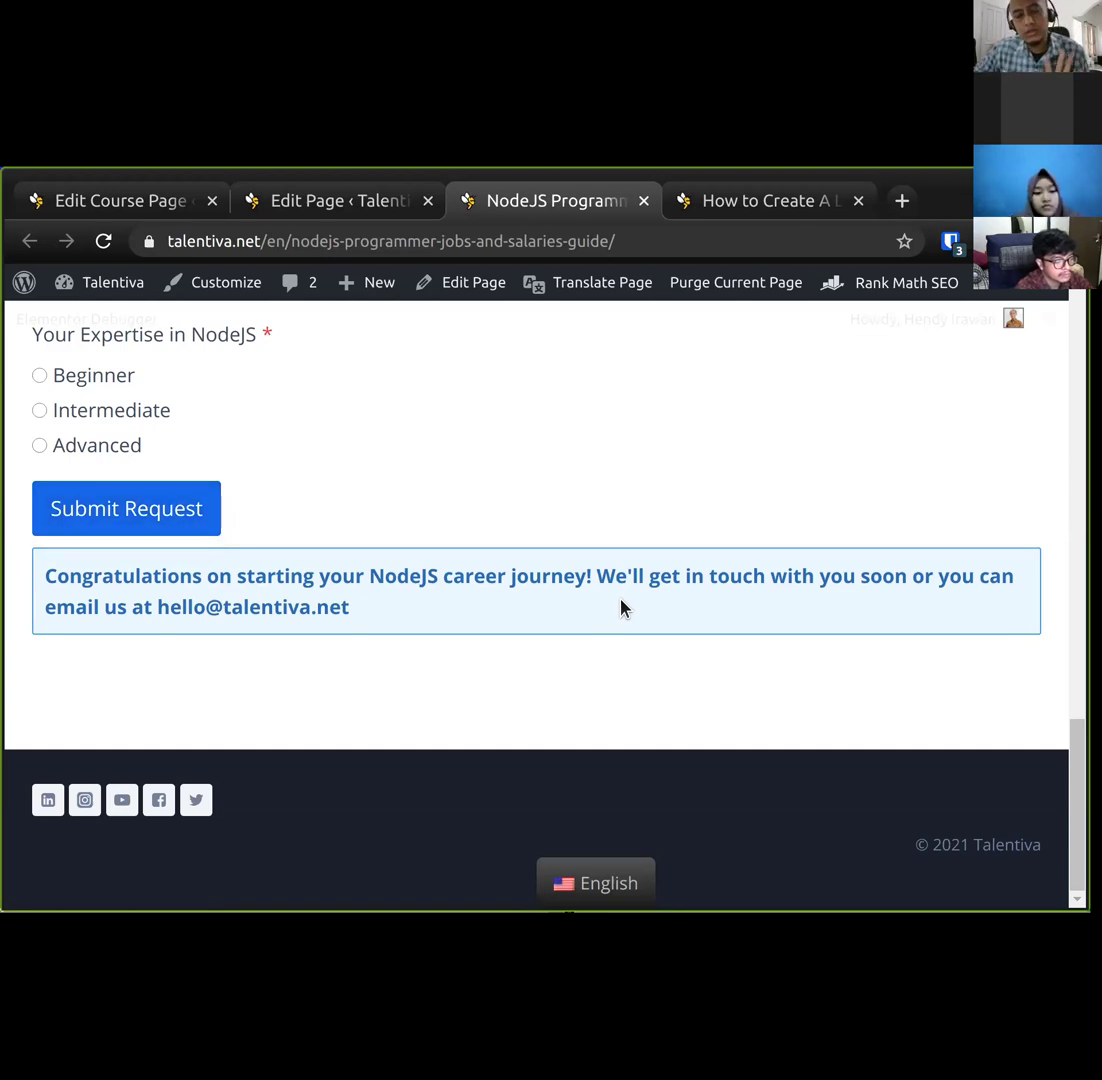
pyautogui.tripleClick(133, 575)
pyautogui.click(133, 576)
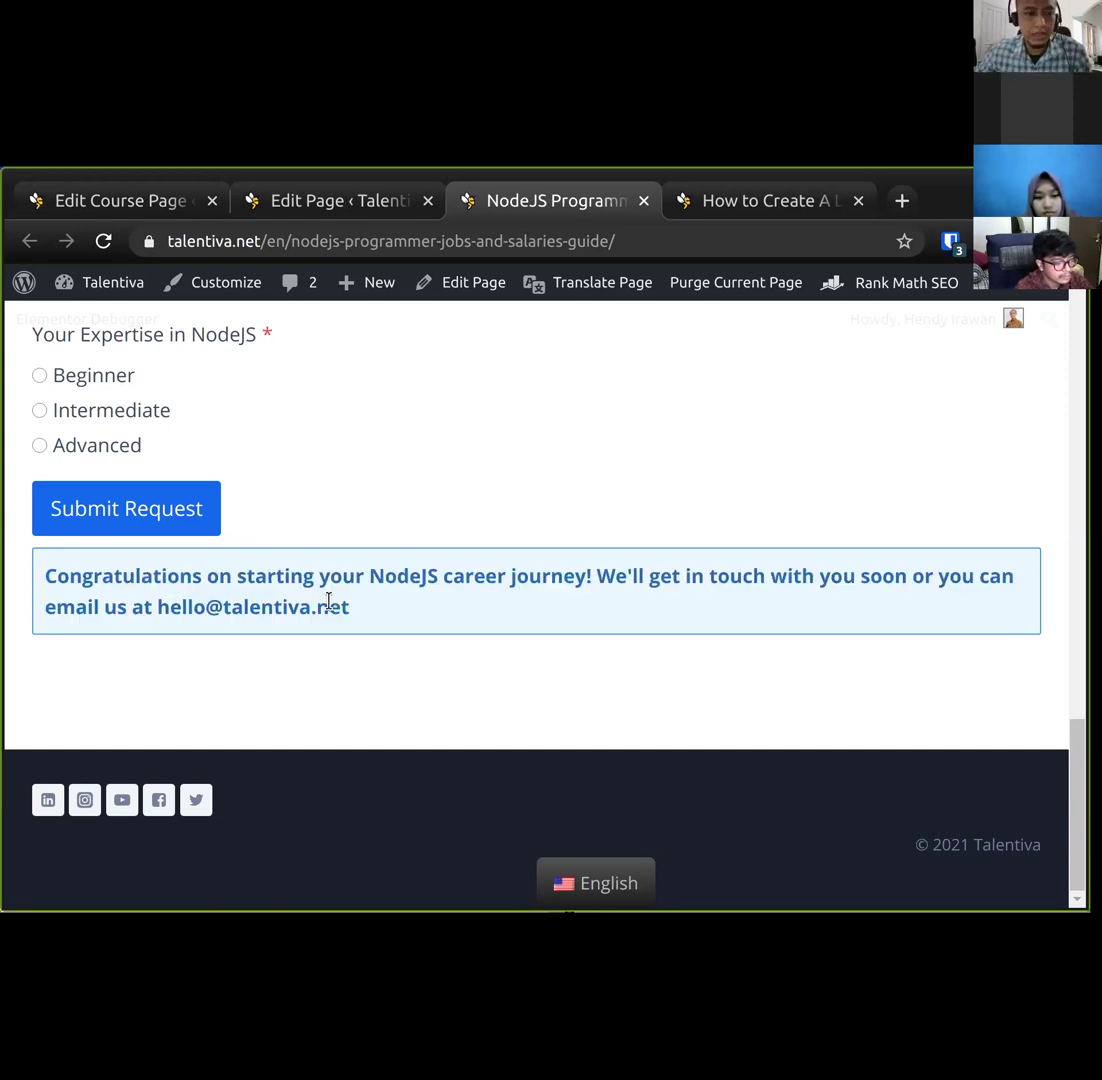
pyautogui.tripleClick(266, 594)
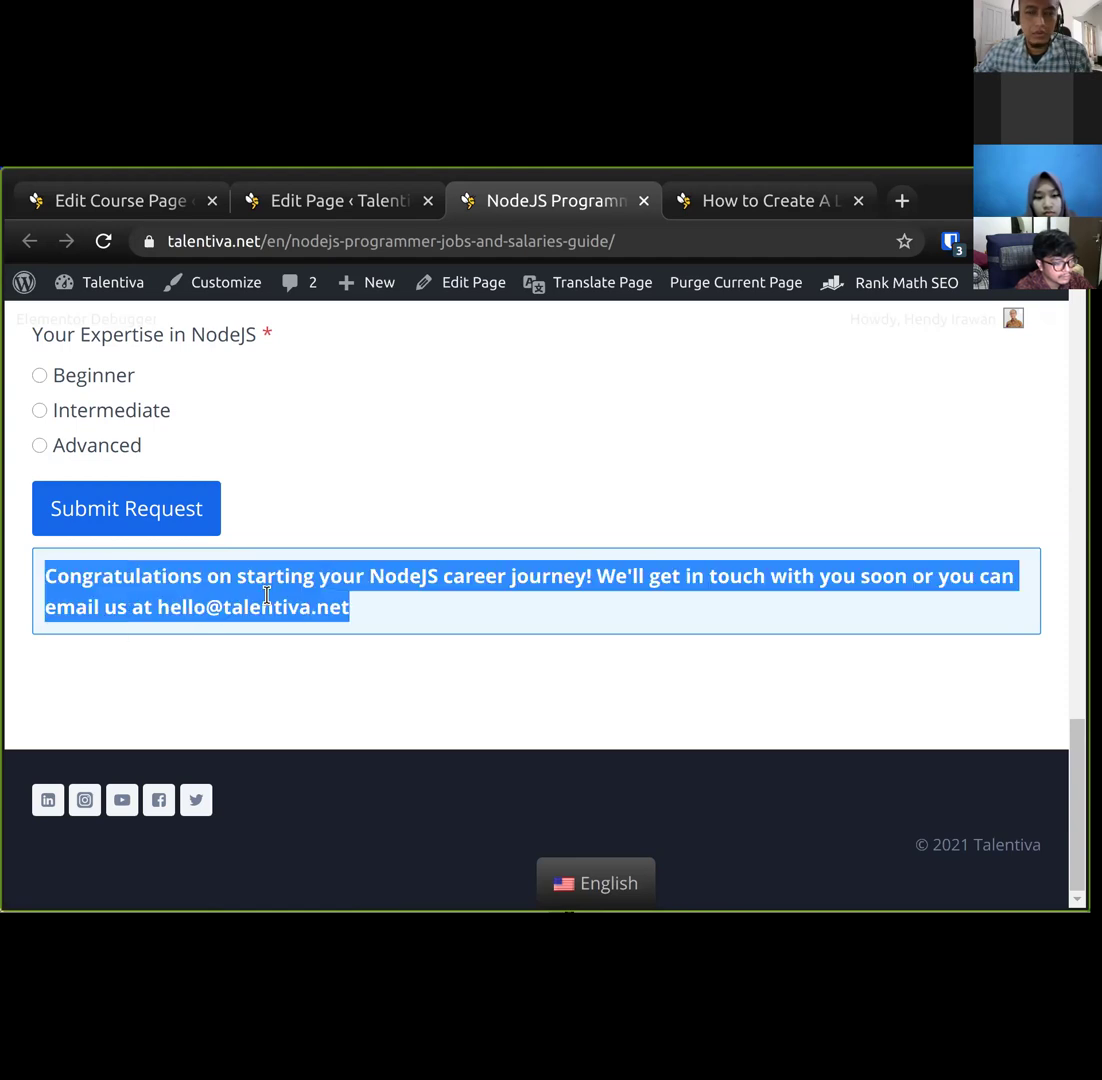
pyautogui.click(266, 598)
pyautogui.doubleClick(266, 598)
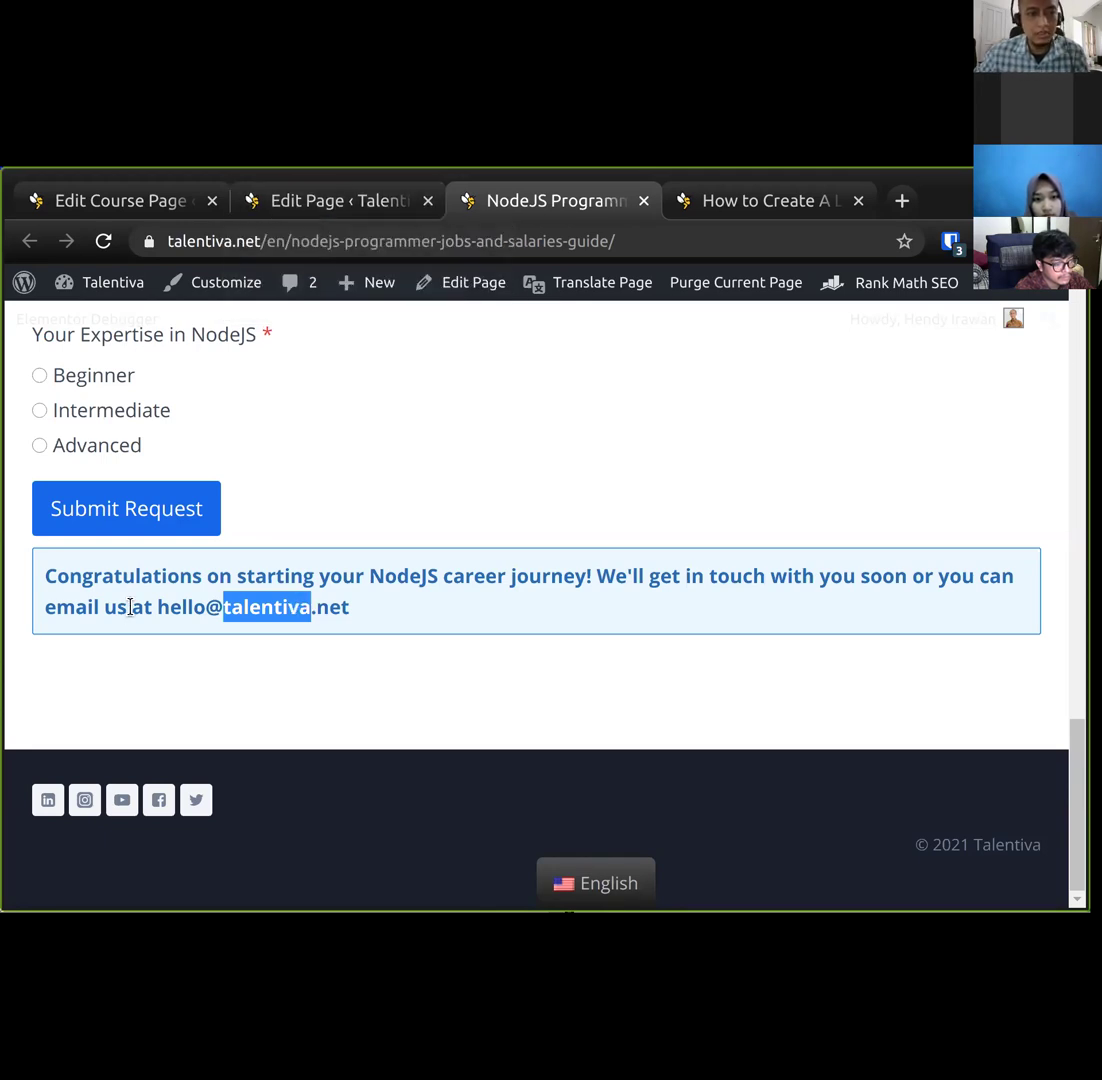
pyautogui.tripleClick(138, 577)
pyautogui.click(532, 614)
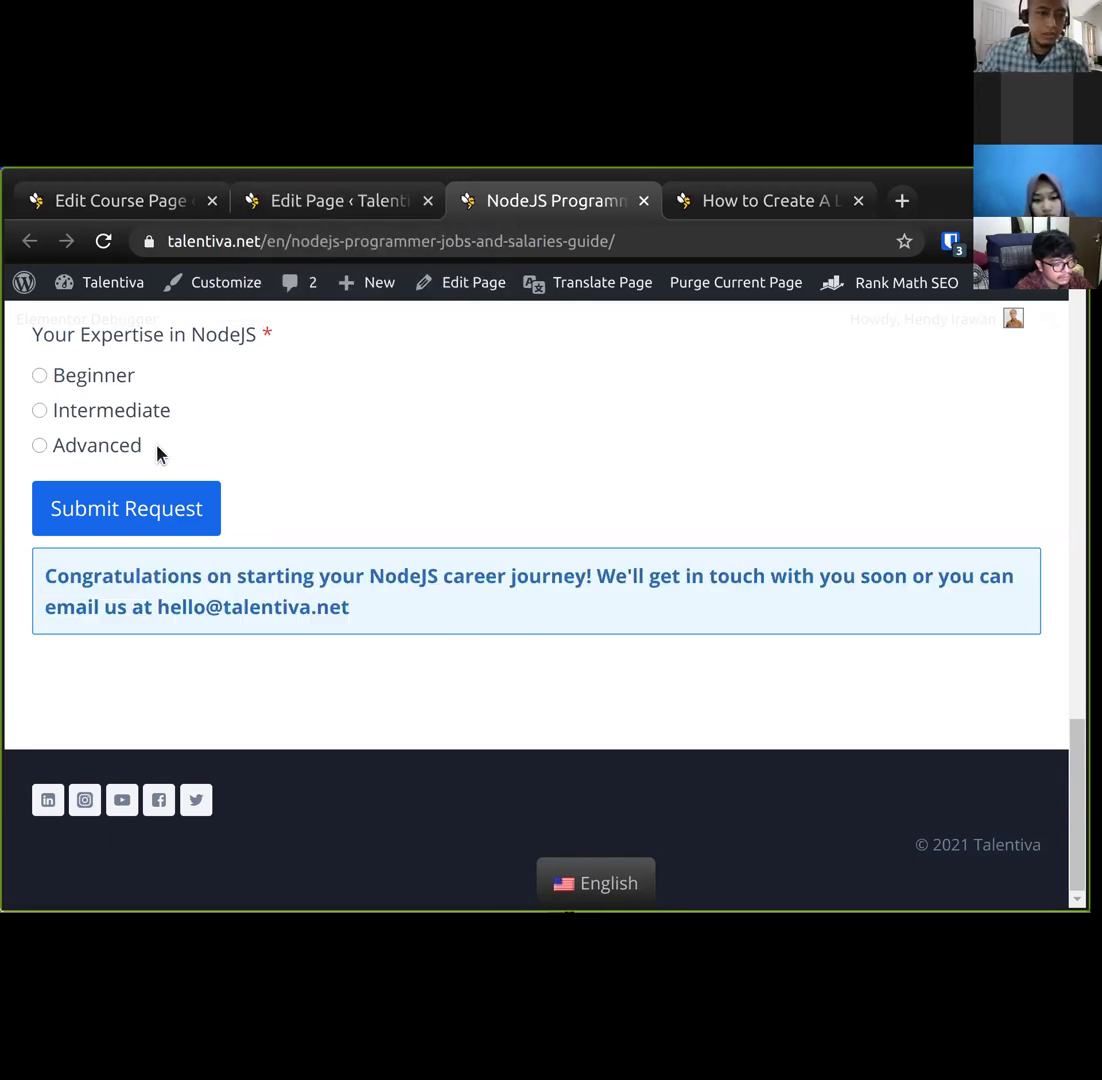
pyautogui.click(352, 203)
pyautogui.click(123, 198)
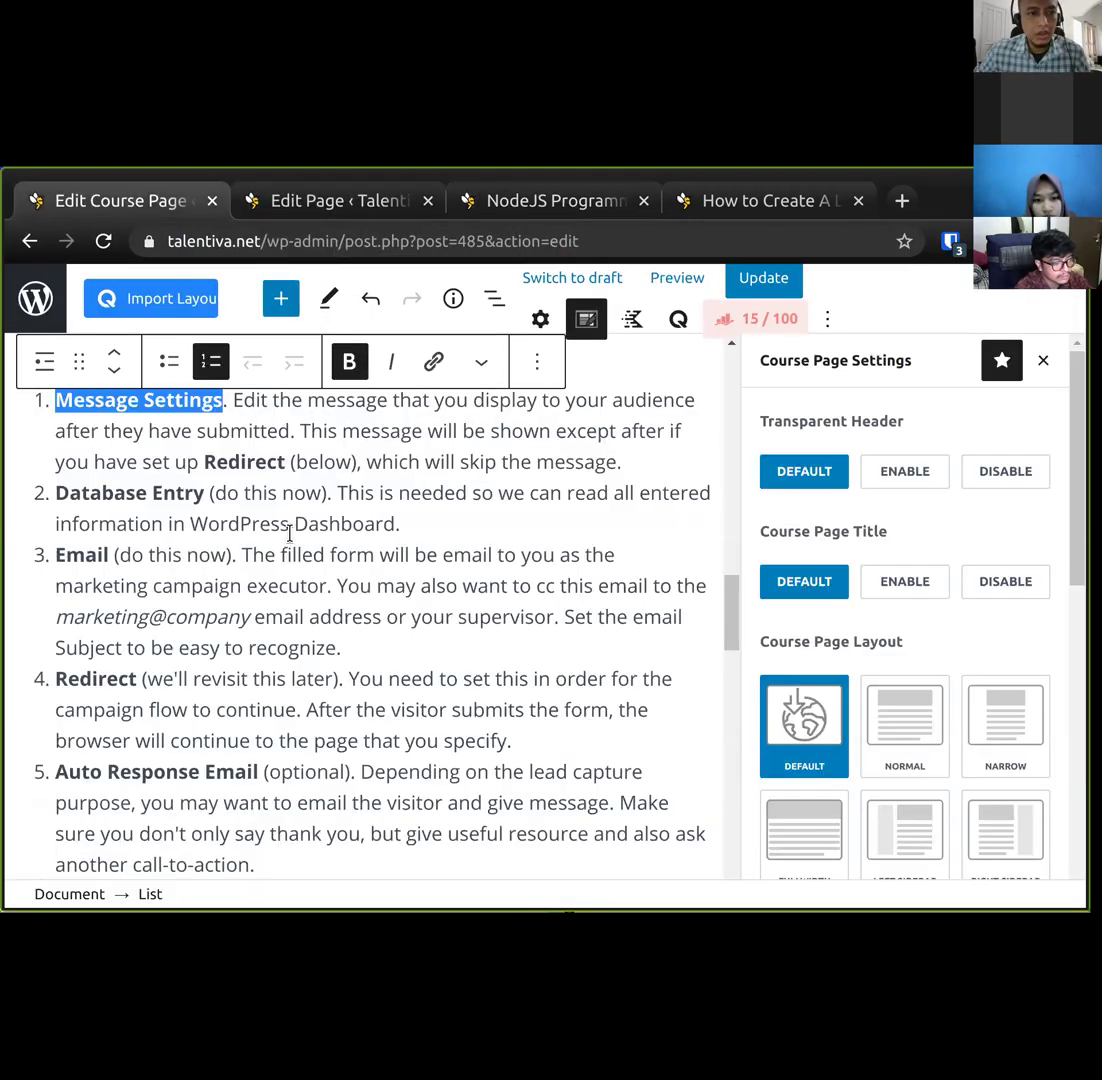
# Tick Database Entry alongside Email under Actions After Submit, and open Pages in a background tab.
pyautogui.tripleClick(206, 500)
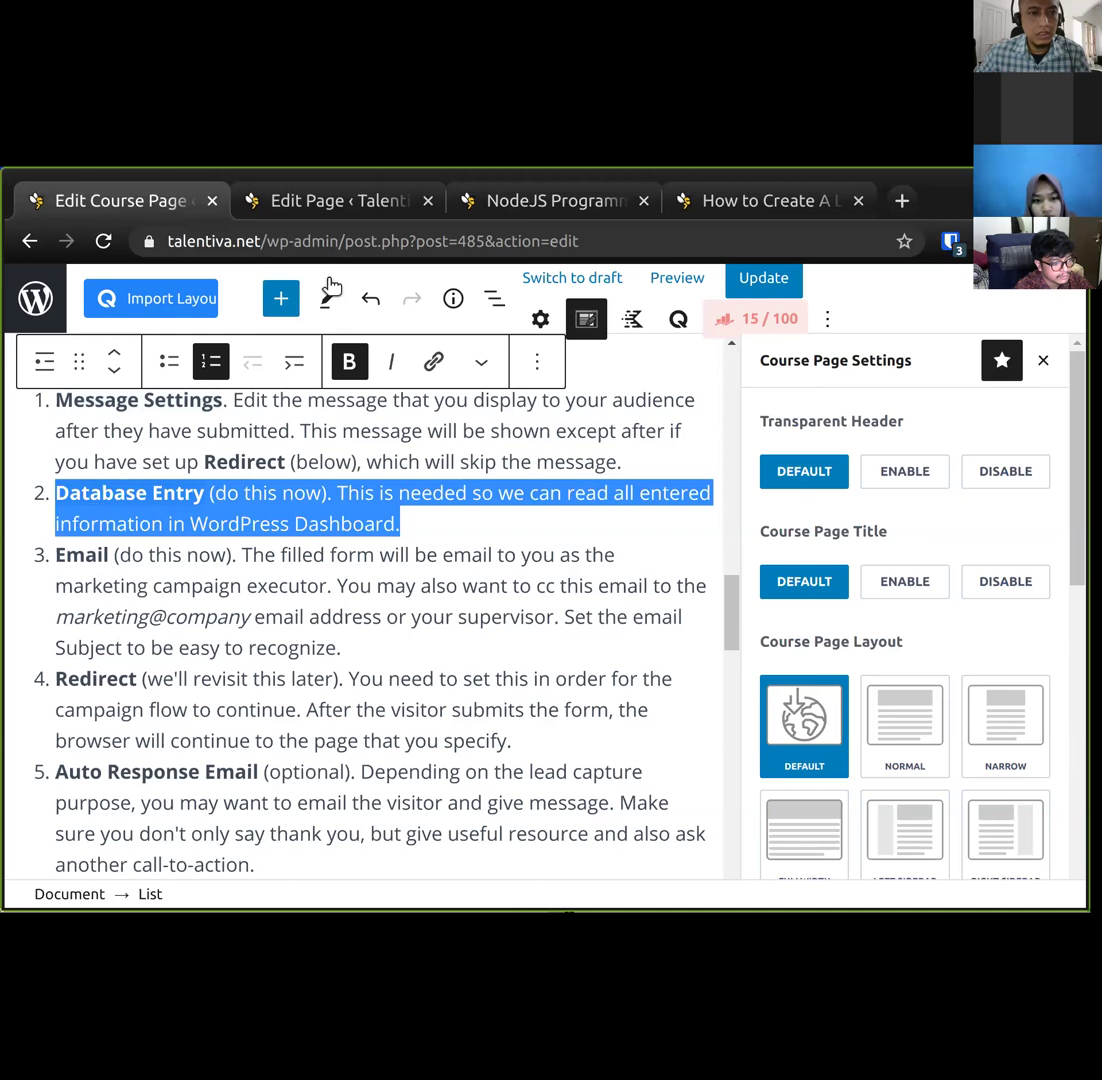
pyautogui.click(337, 222)
pyautogui.scroll(5, 820, 560)
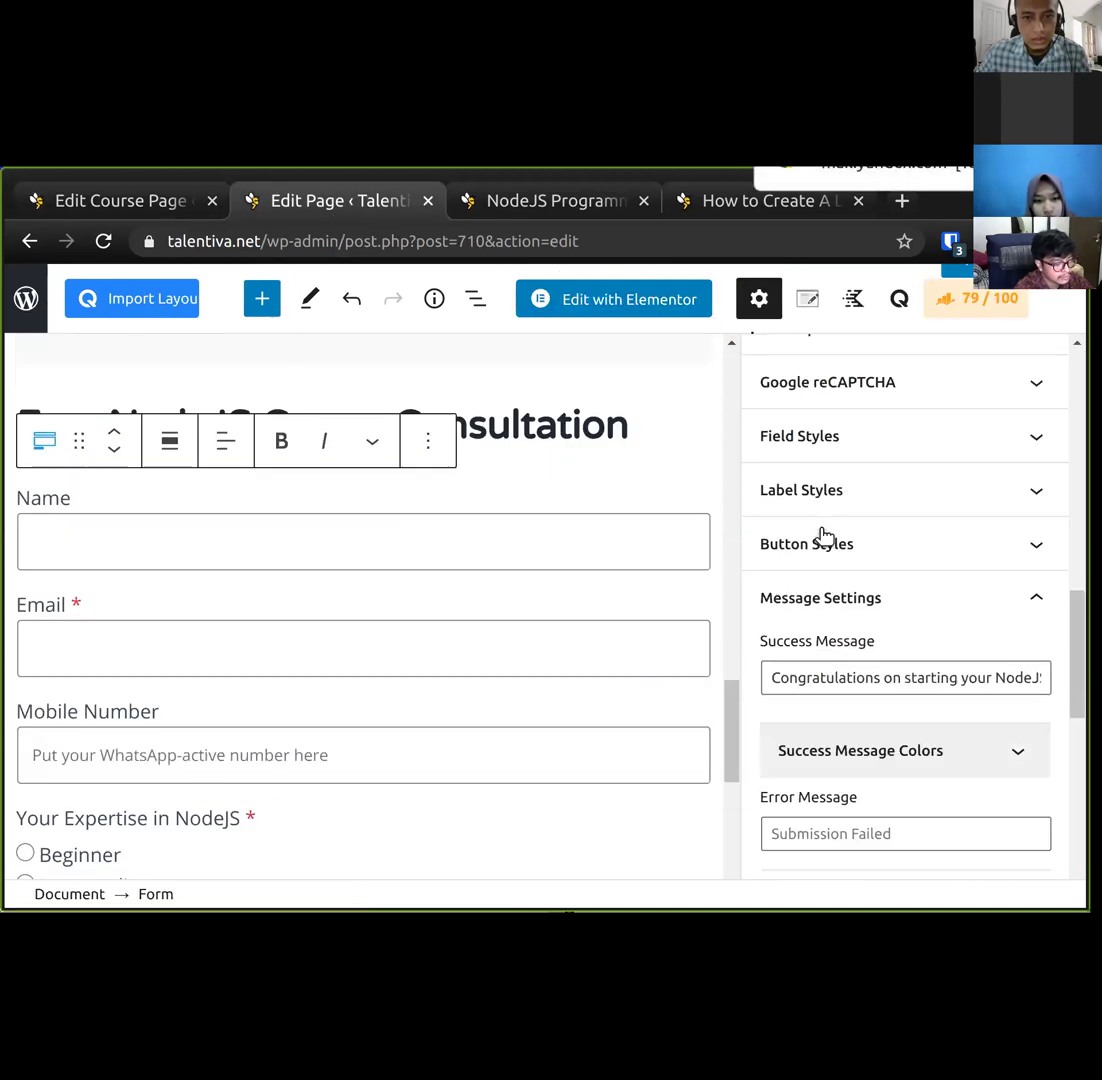
pyautogui.scroll(2, 825, 537)
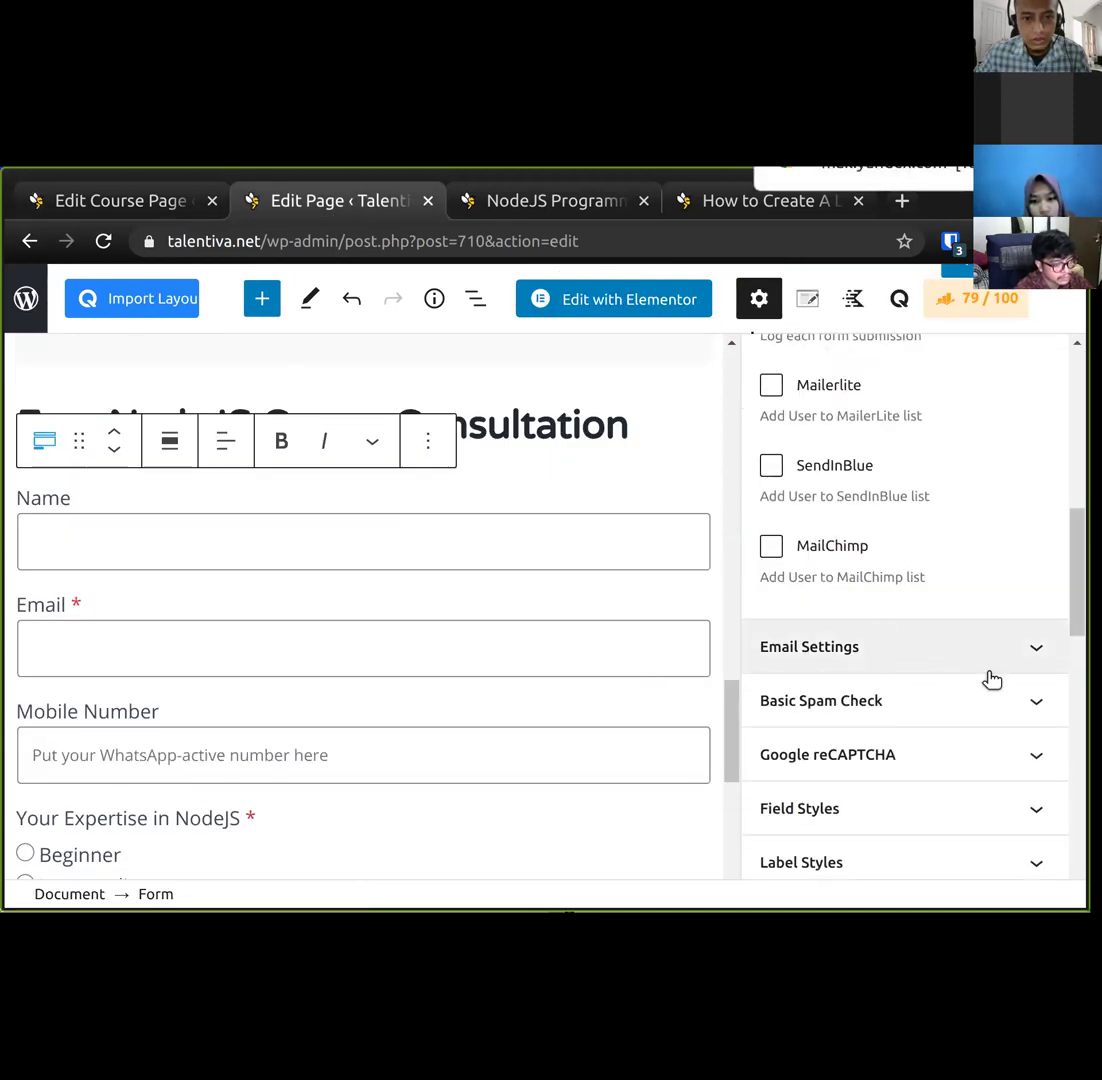
pyautogui.scroll(3, 985, 678)
pyautogui.scroll(3, 982, 677)
pyautogui.scroll(-2, 782, 701)
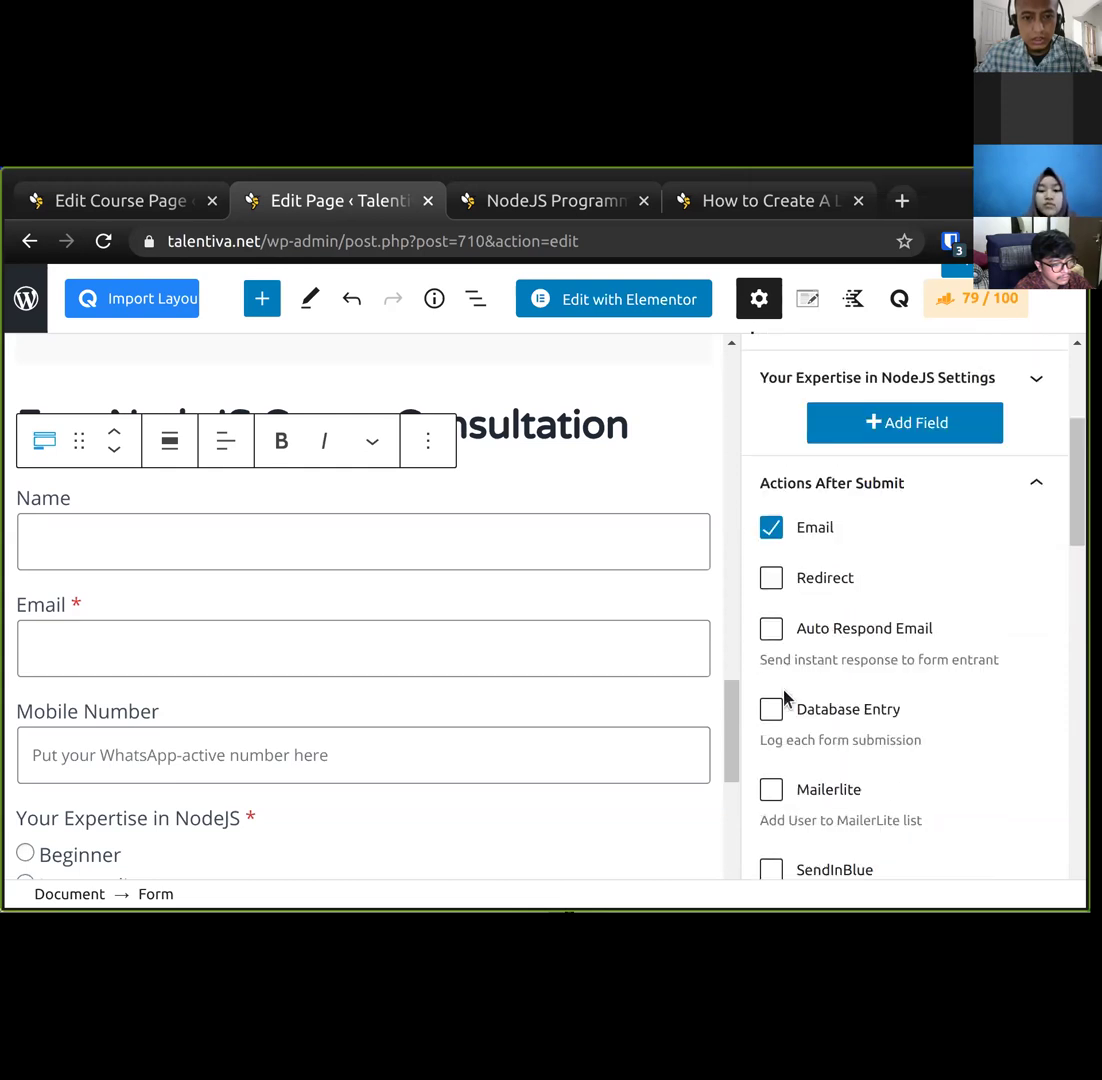
pyautogui.click(771, 610)
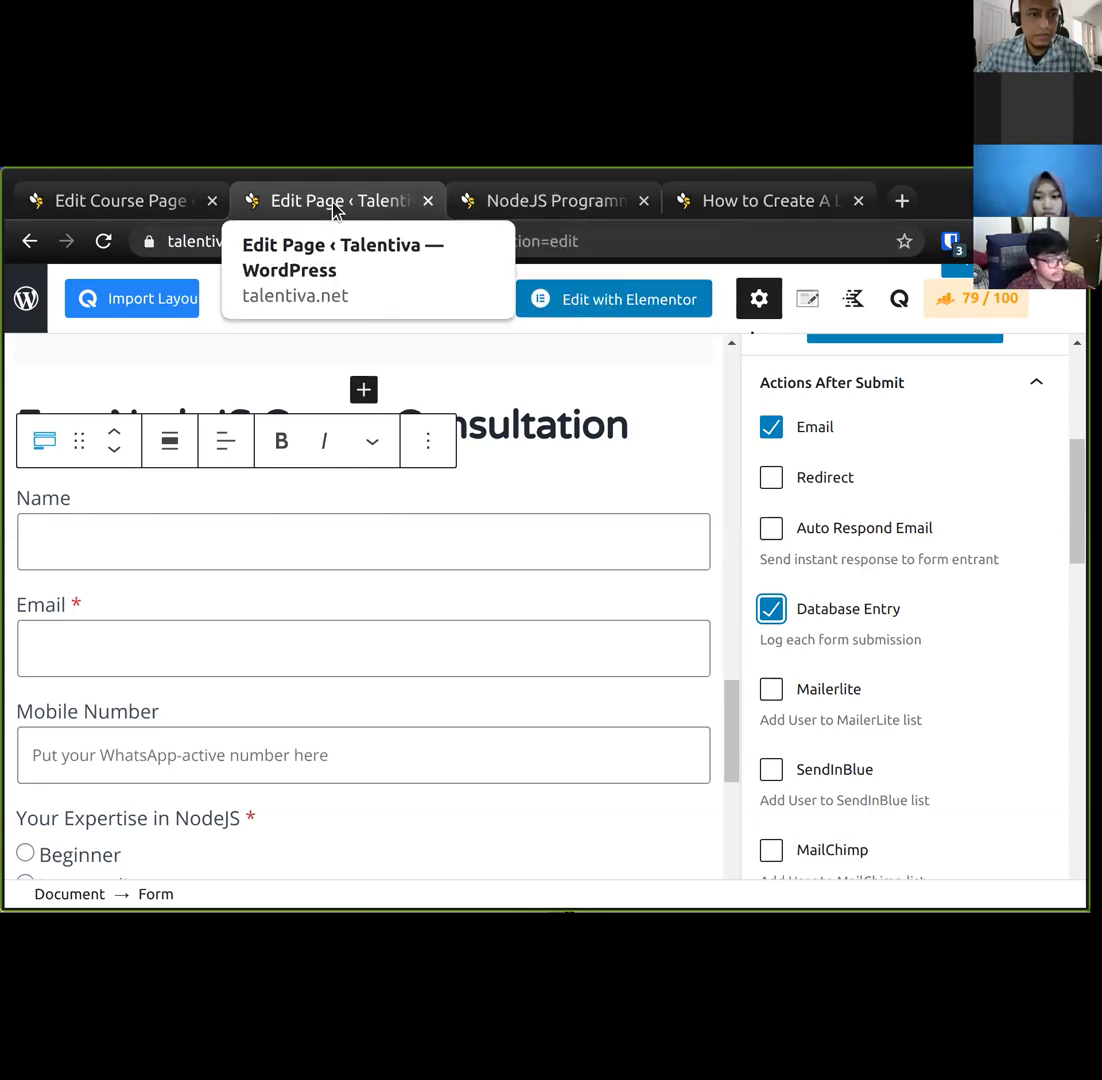
pyautogui.middleClick(26, 298)
# From the Pages list, open the Kadence Blocks Form Entries list of 20 logged submissions.
pyautogui.click(563, 205)
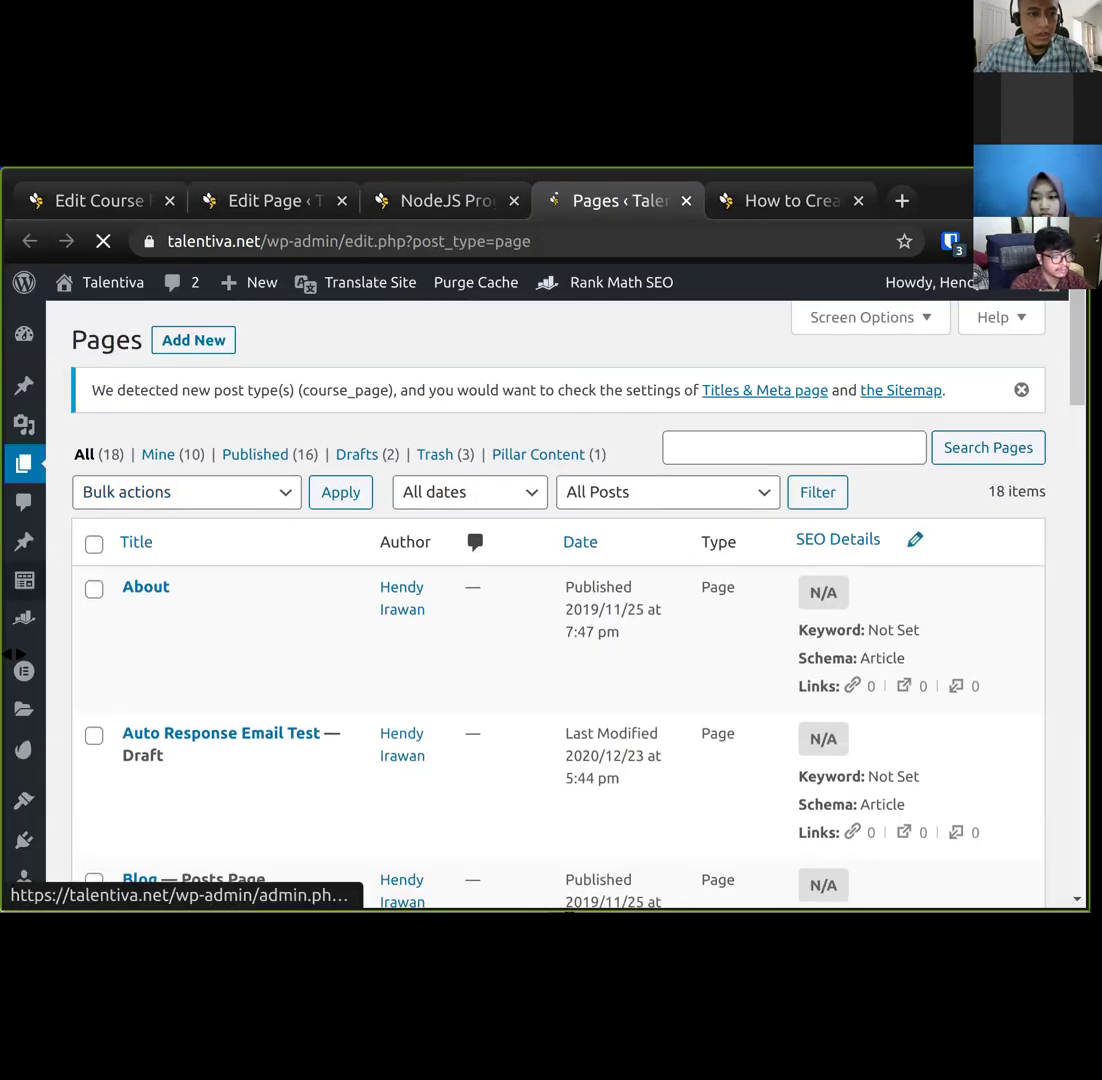
pyautogui.scroll(-3, 25, 849)
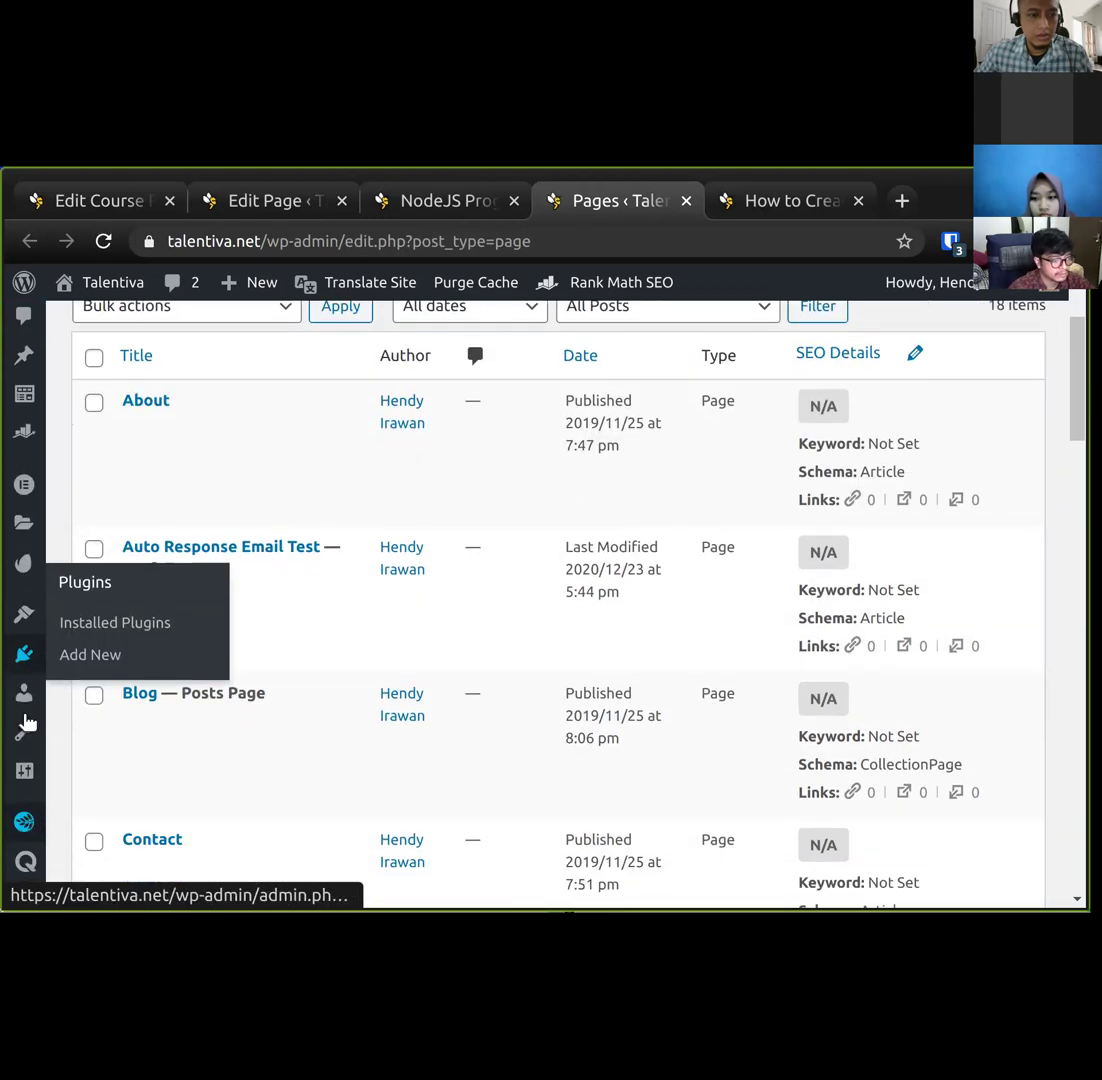
pyautogui.moveTo(35, 652)
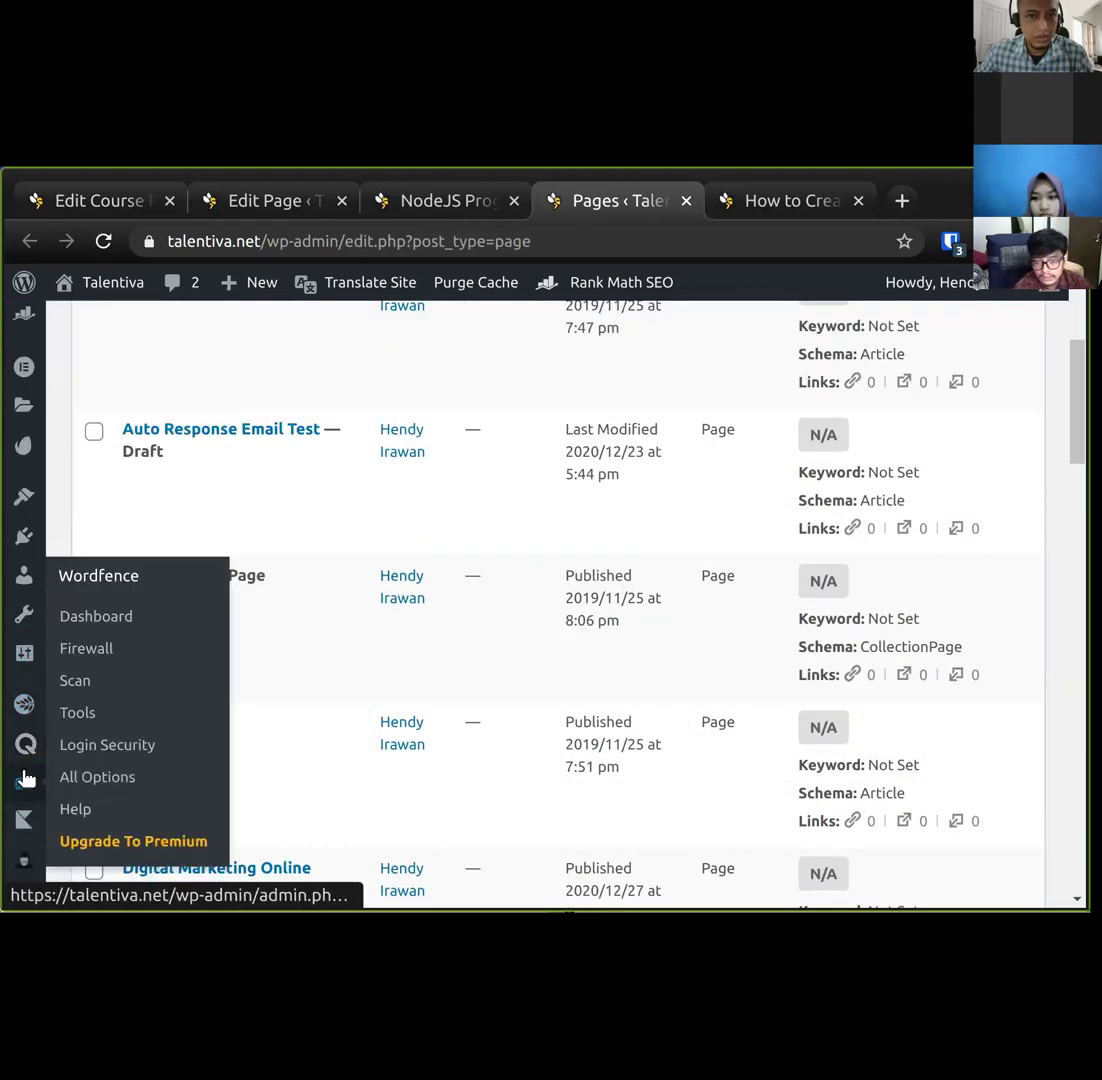
pyautogui.moveTo(26, 752)
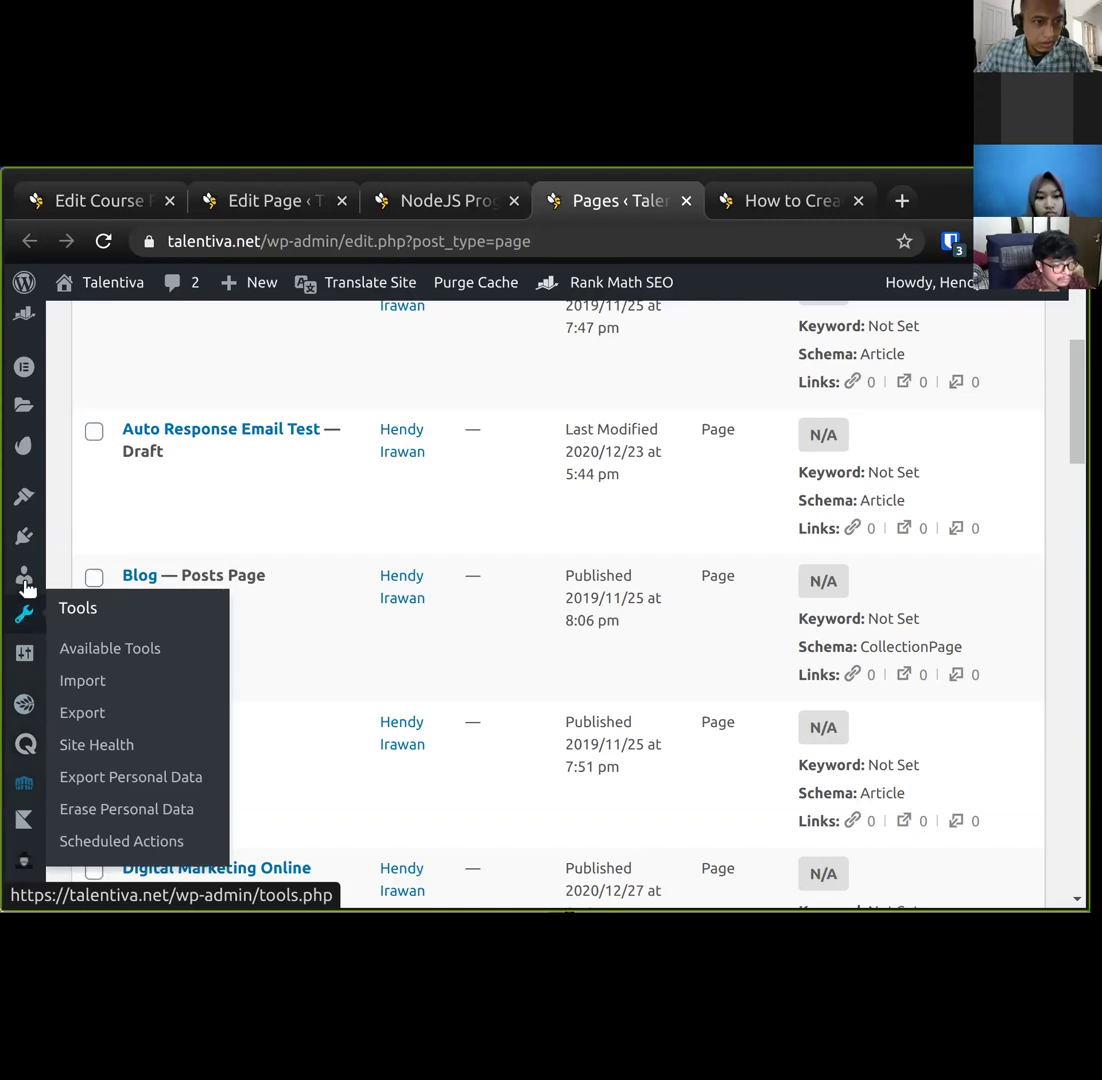
pyautogui.scroll(4, 33, 530)
pyautogui.scroll(-9, 28, 590)
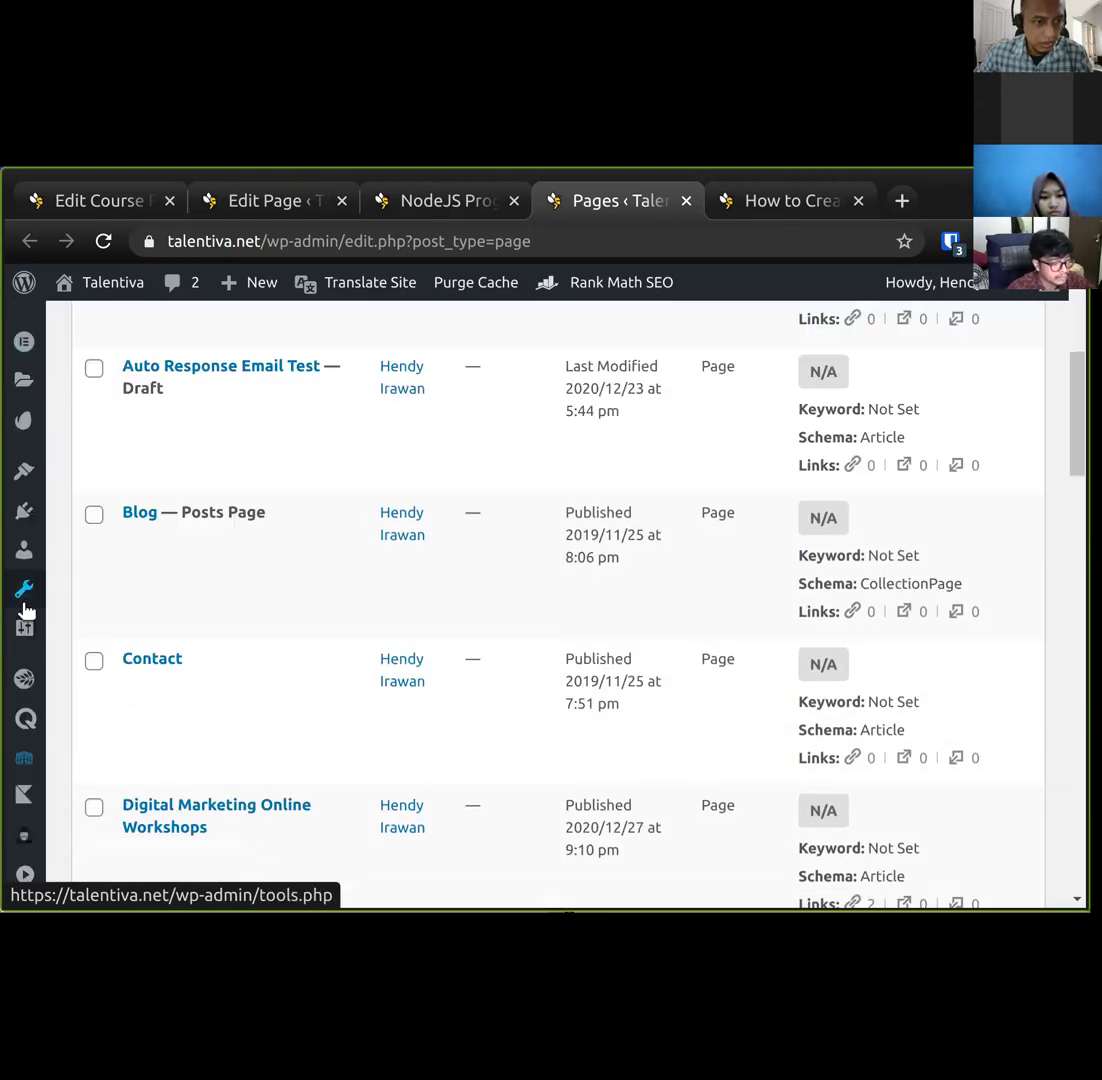
pyautogui.moveTo(22, 793)
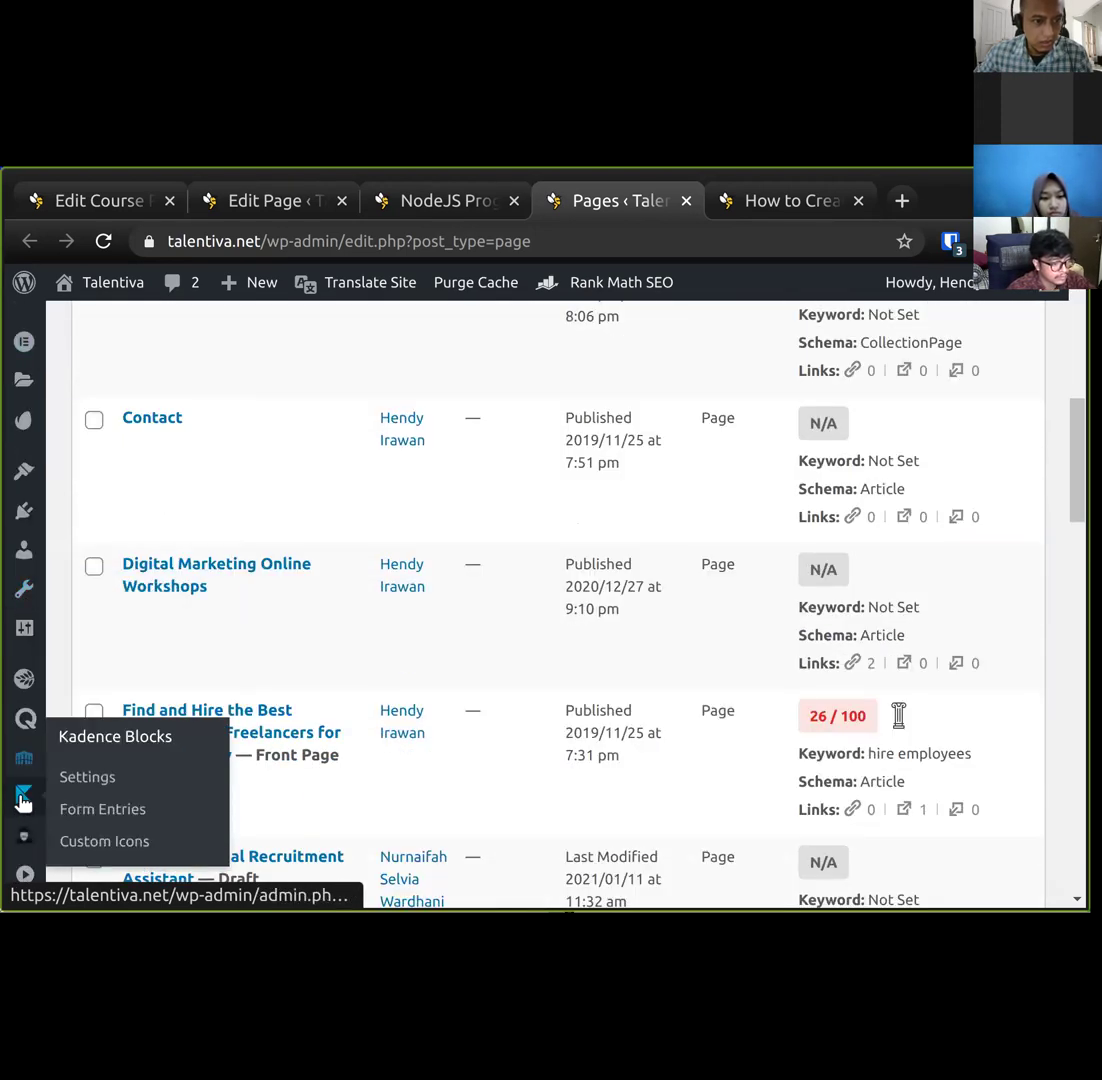
pyautogui.click(103, 810)
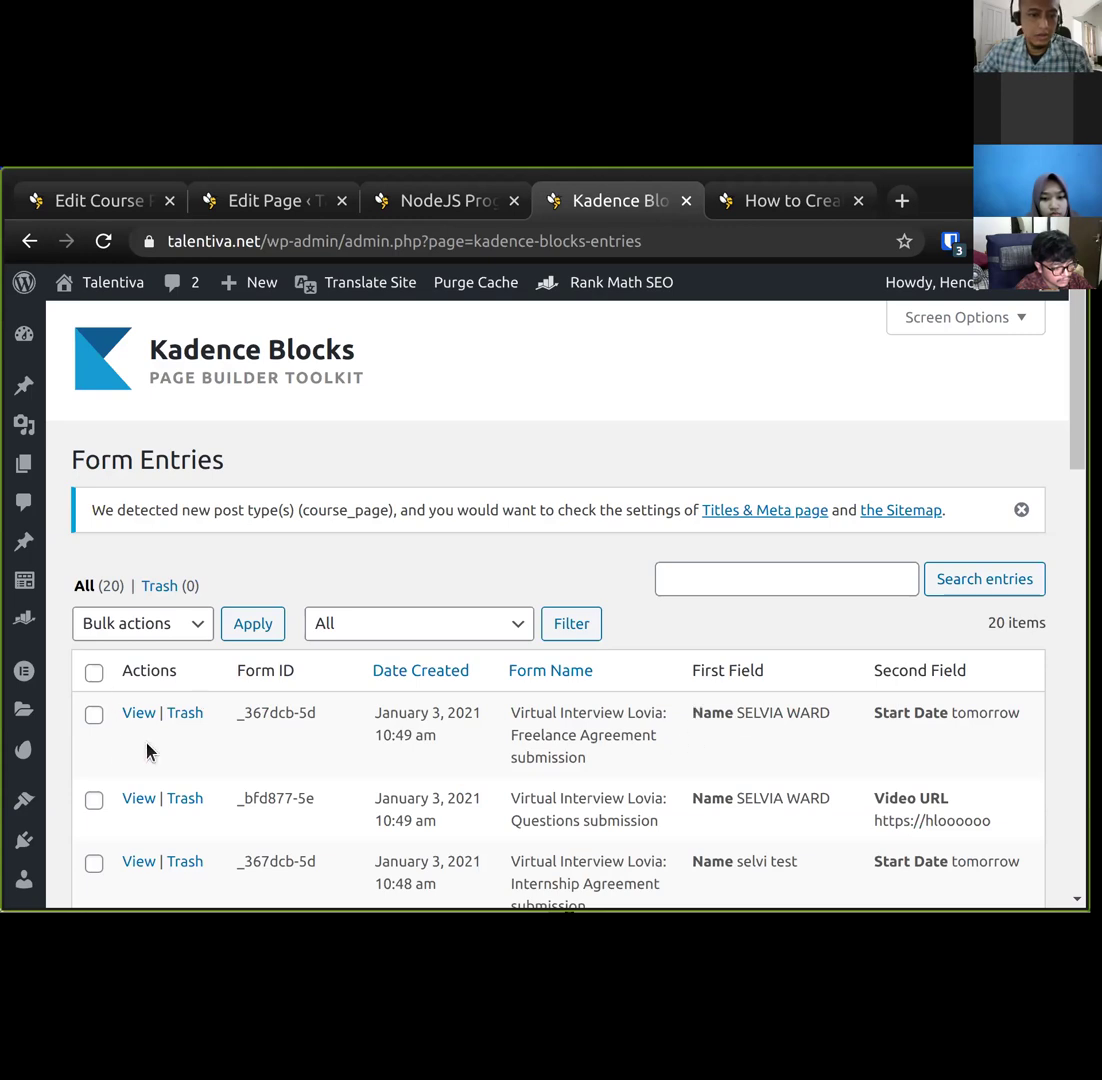
# View entry #20, the Freelance Agreement submission, and review its fields and details.
pyautogui.click(137, 714)
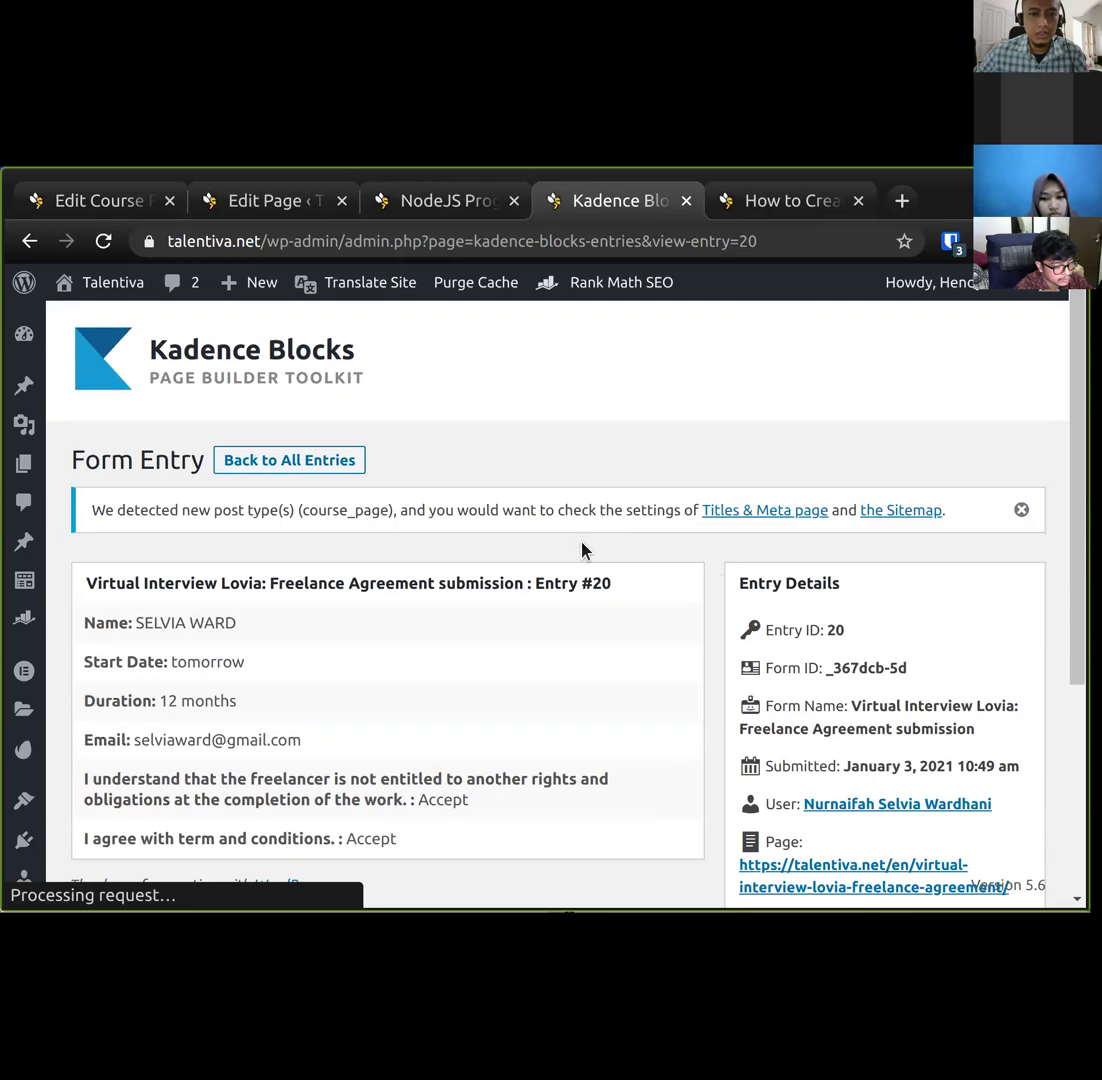
pyautogui.scroll(-1, 548, 688)
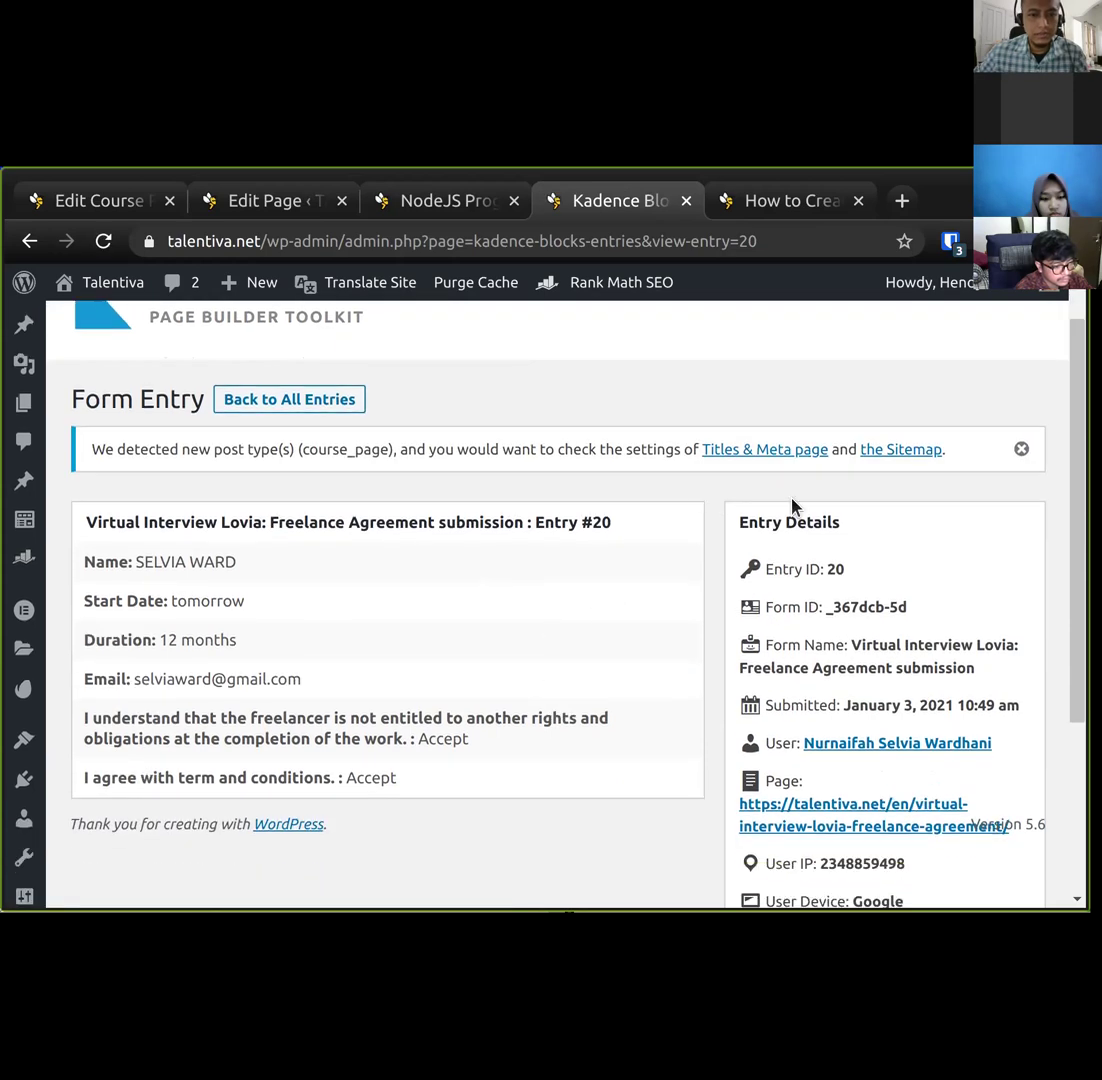
pyautogui.scroll(-1, 276, 553)
pyautogui.scroll(-3, 236, 638)
pyautogui.scroll(5, 275, 617)
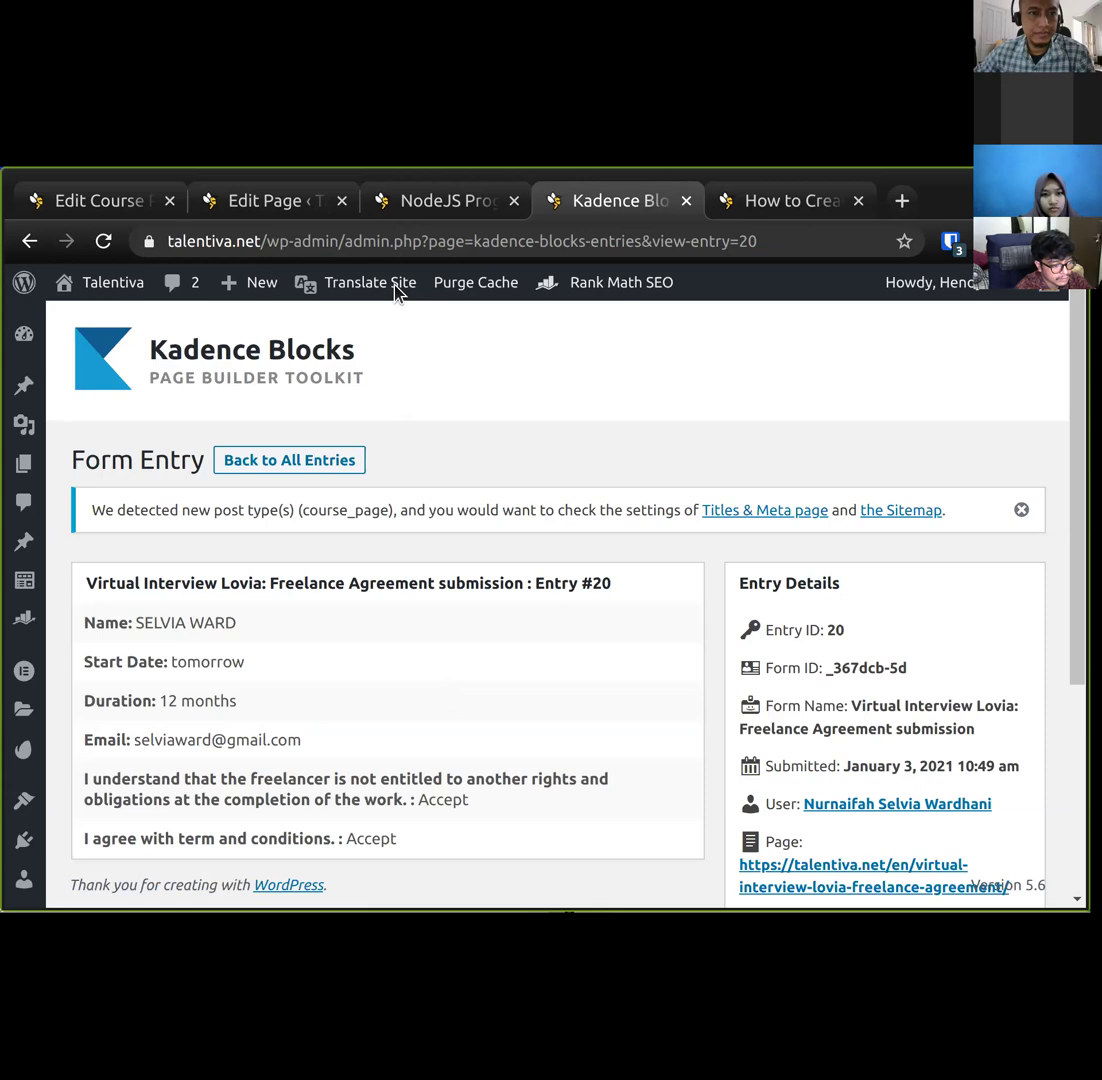
# Glance at the Email instructions item in the course draft, then return to the NodeJS form editor.
pyautogui.click(110, 205)
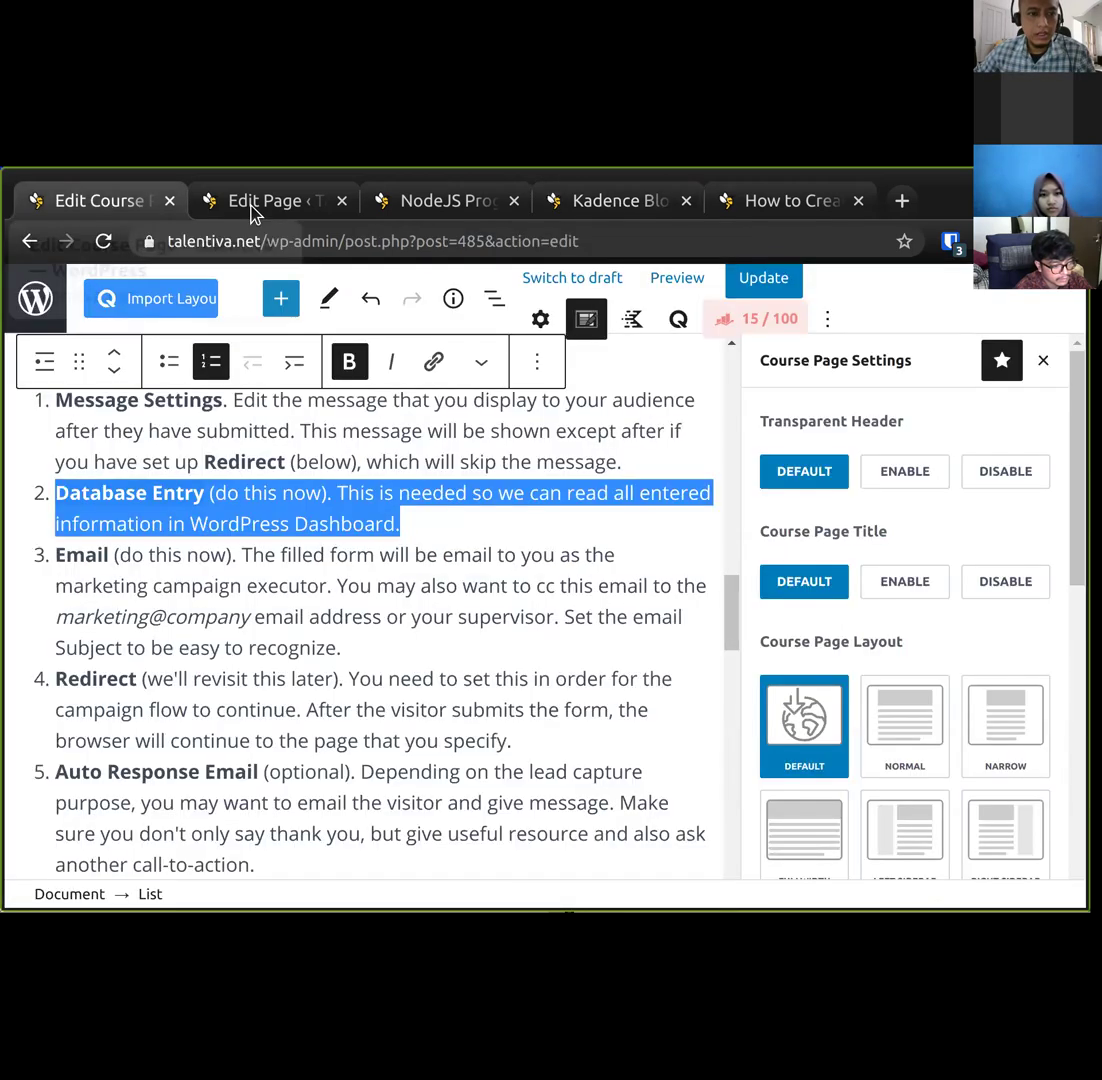
pyautogui.click(360, 585)
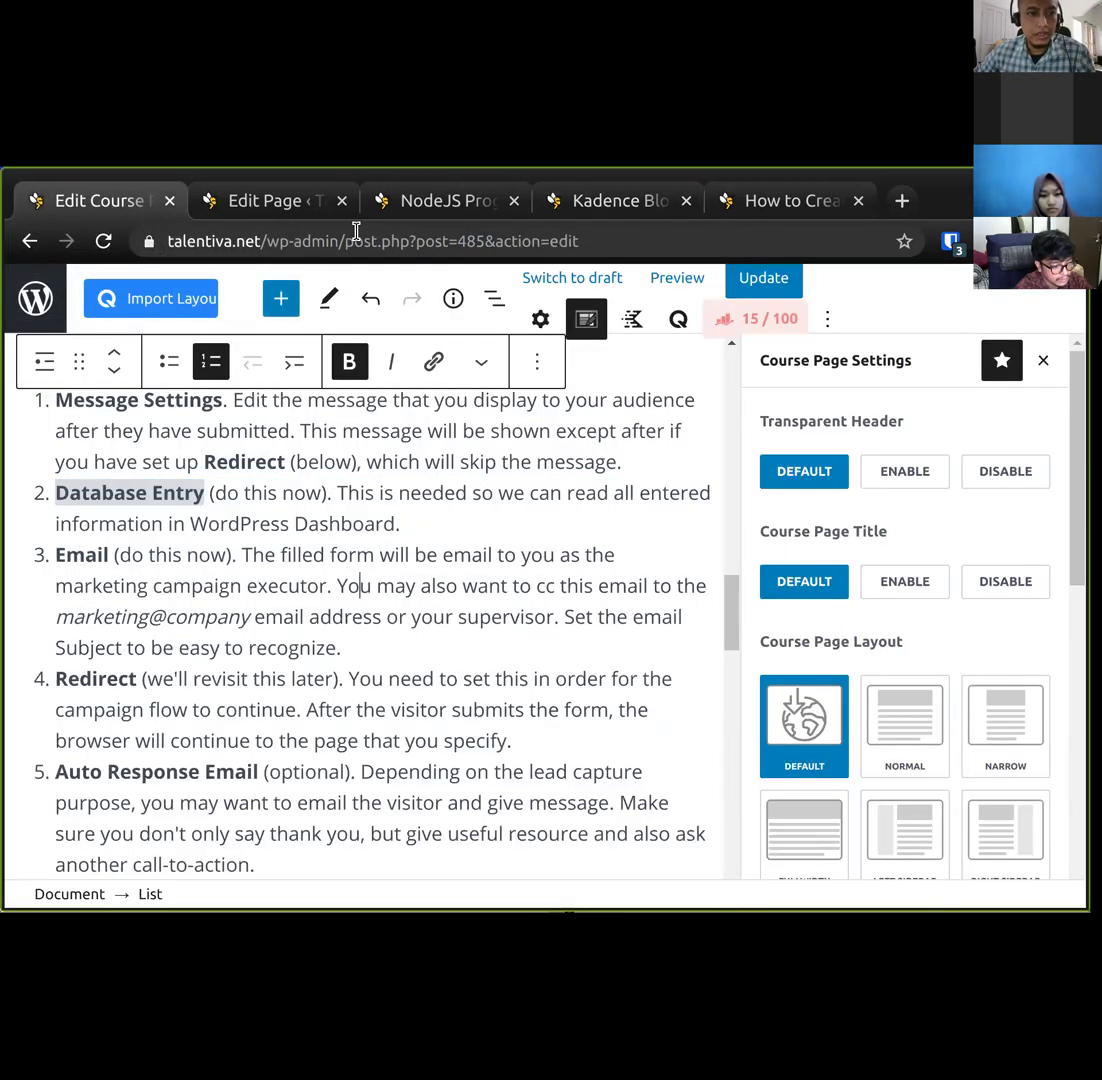
pyautogui.click(283, 203)
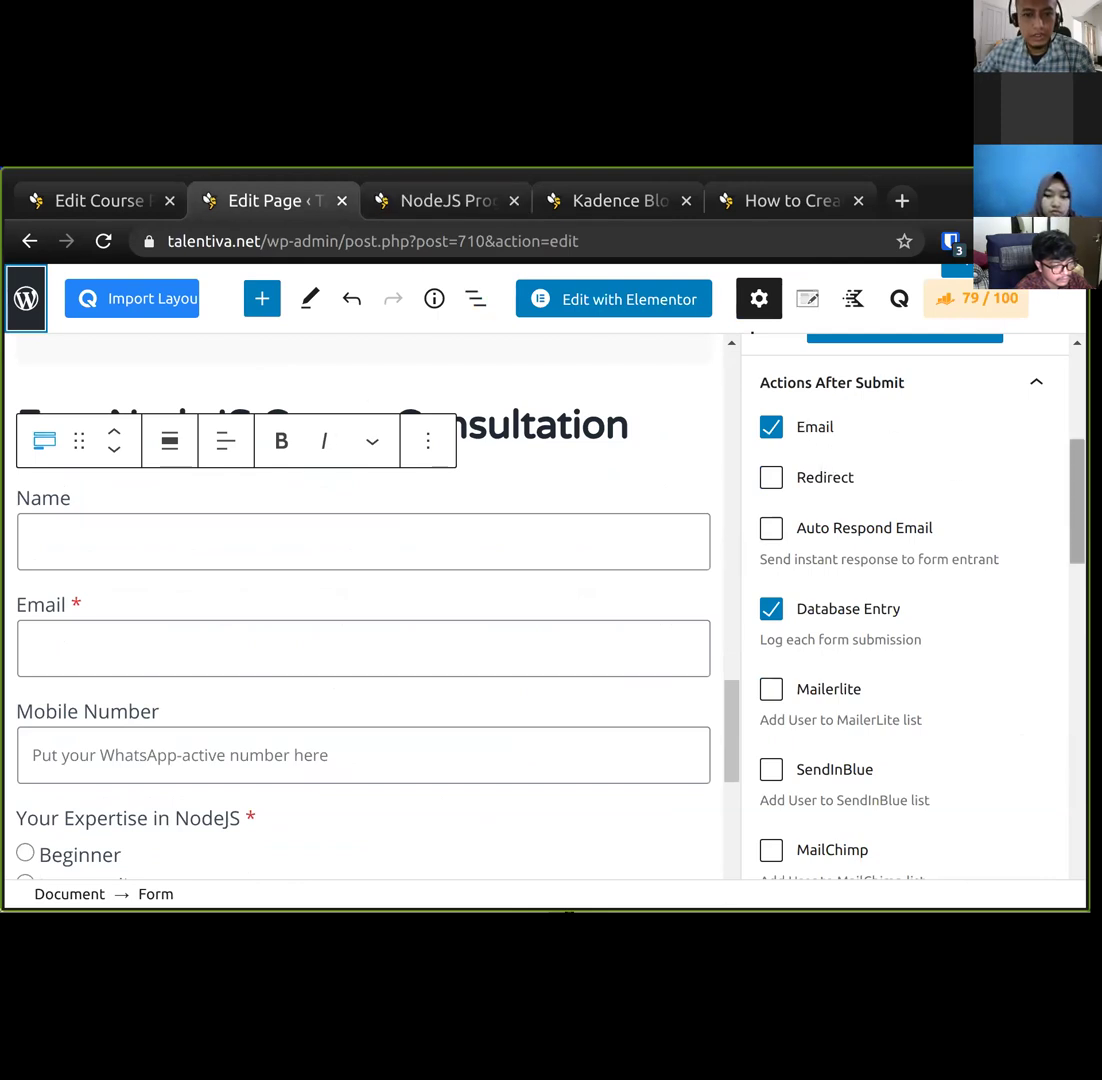
pyautogui.scroll(-6, 905, 610)
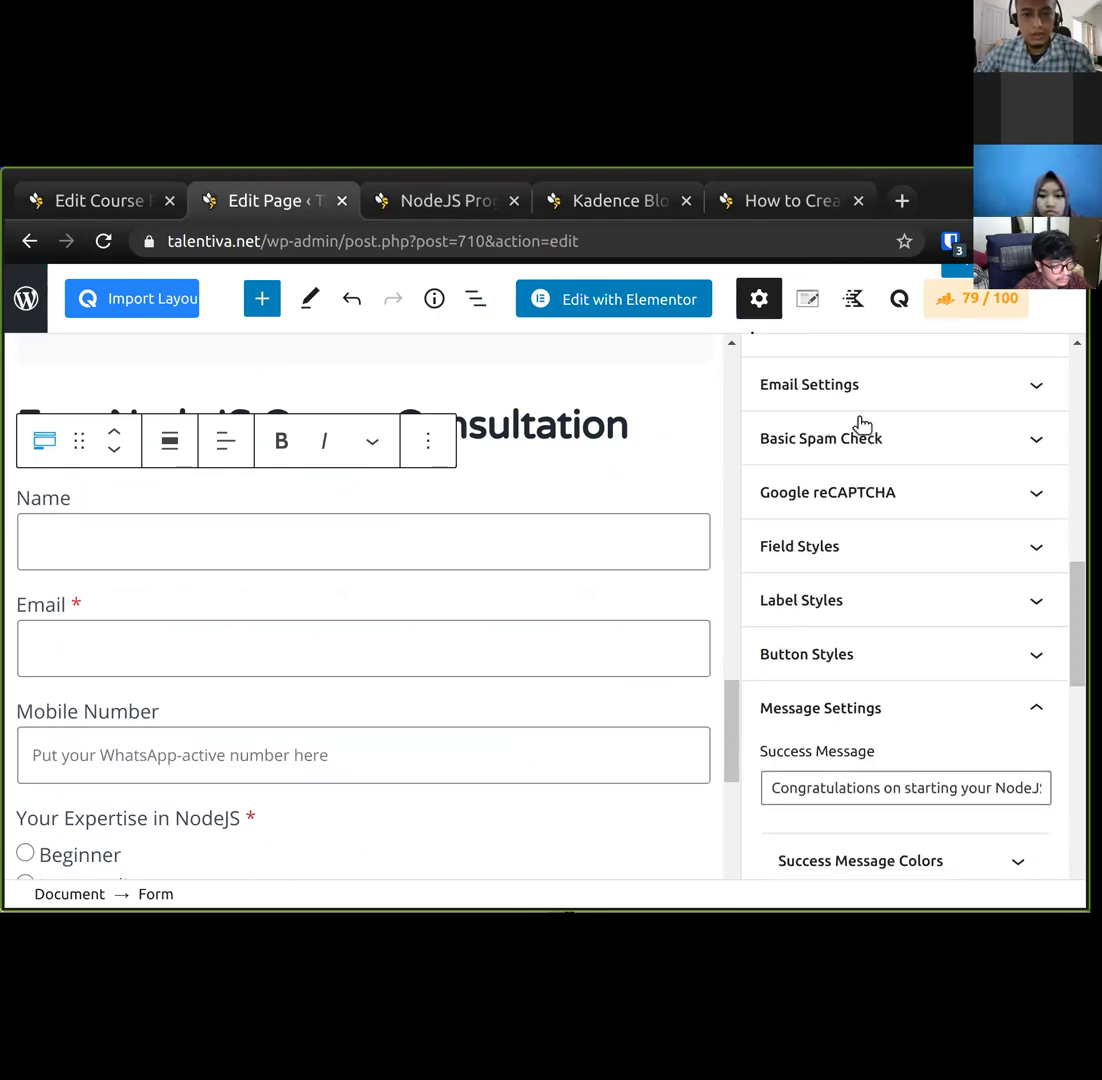
# In the form's Email Settings, enter the team's email address as the Email To Address.
pyautogui.click(1012, 388)
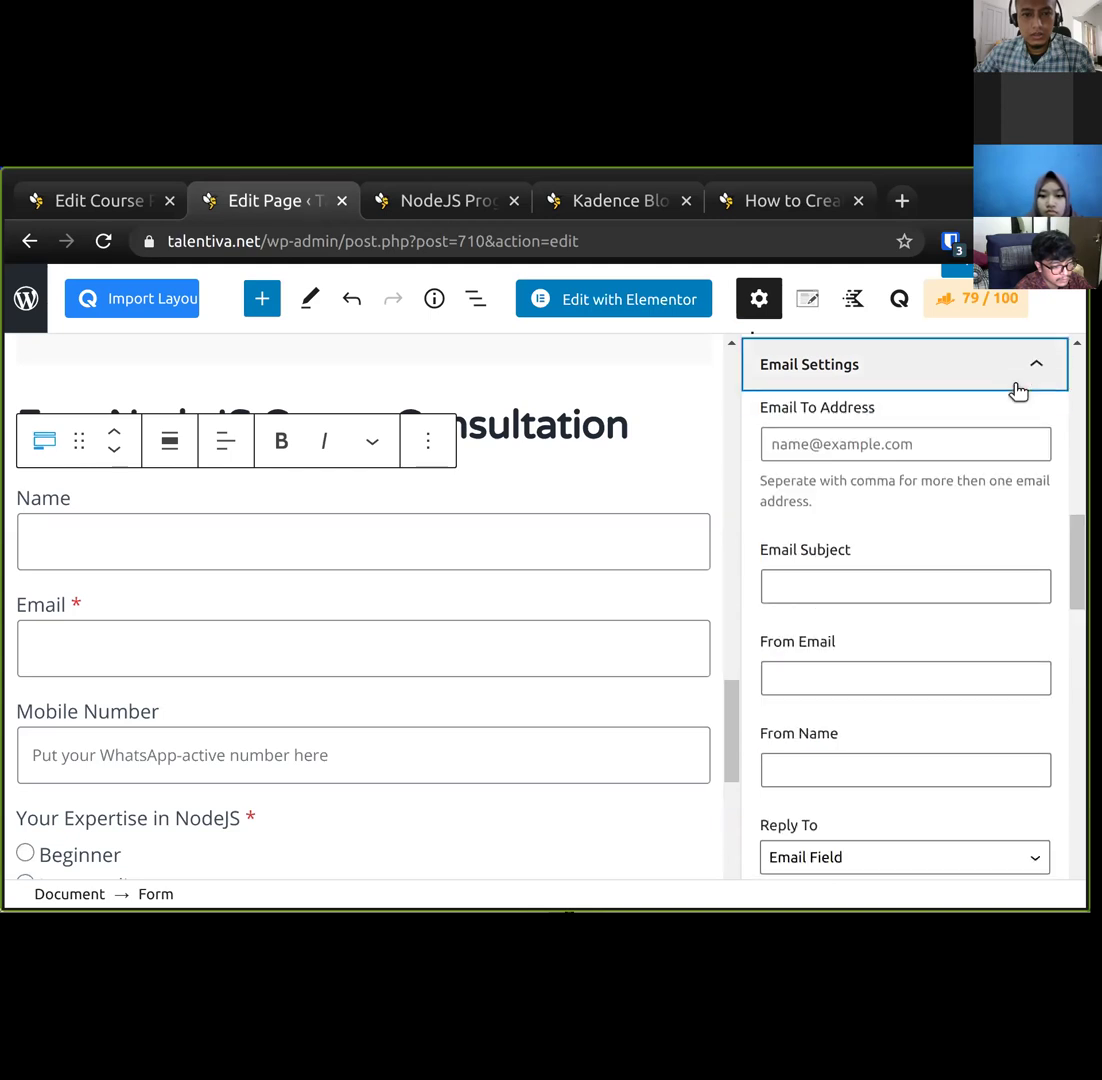
pyautogui.click(938, 453)
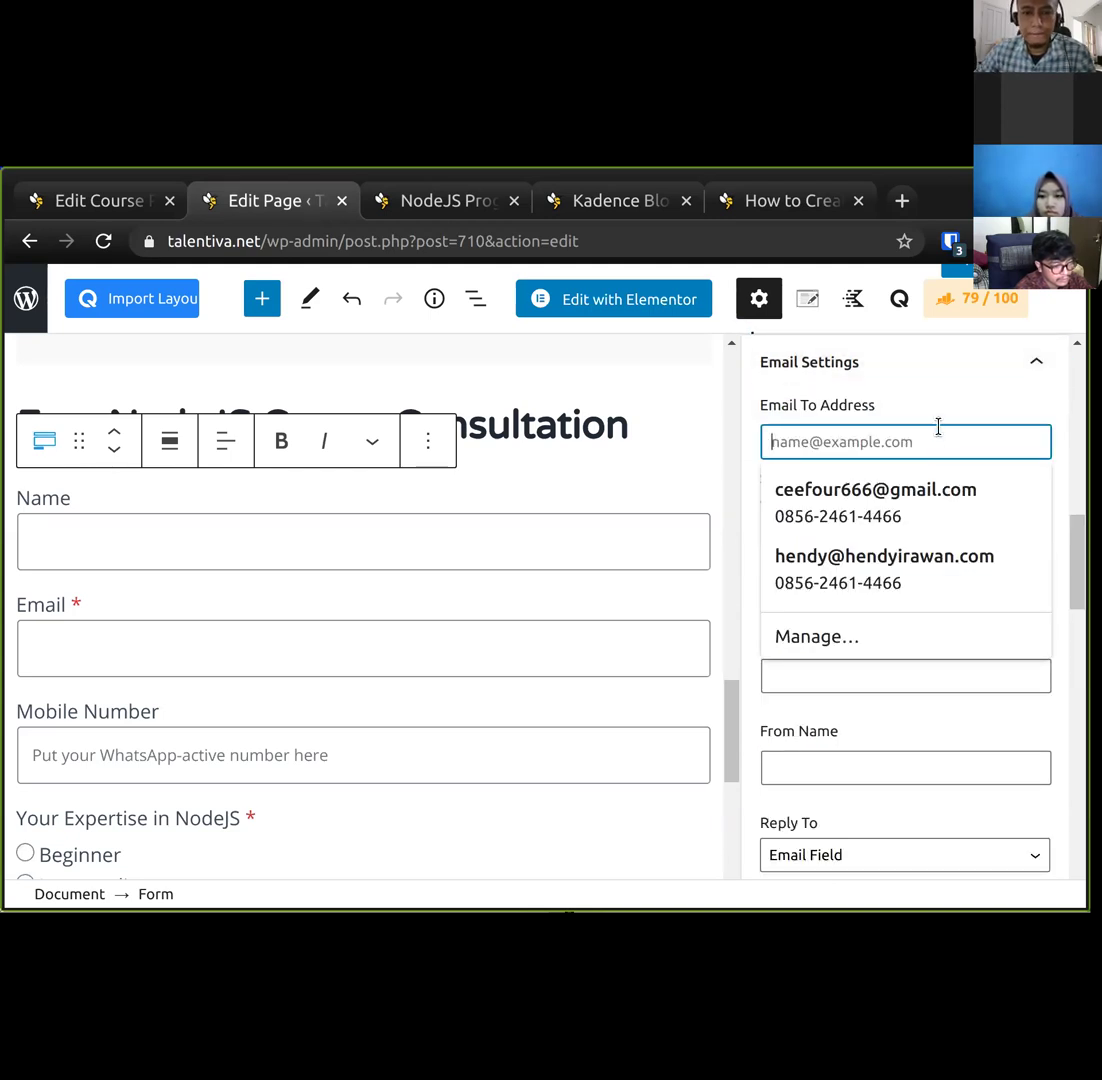
pyautogui.click(939, 425)
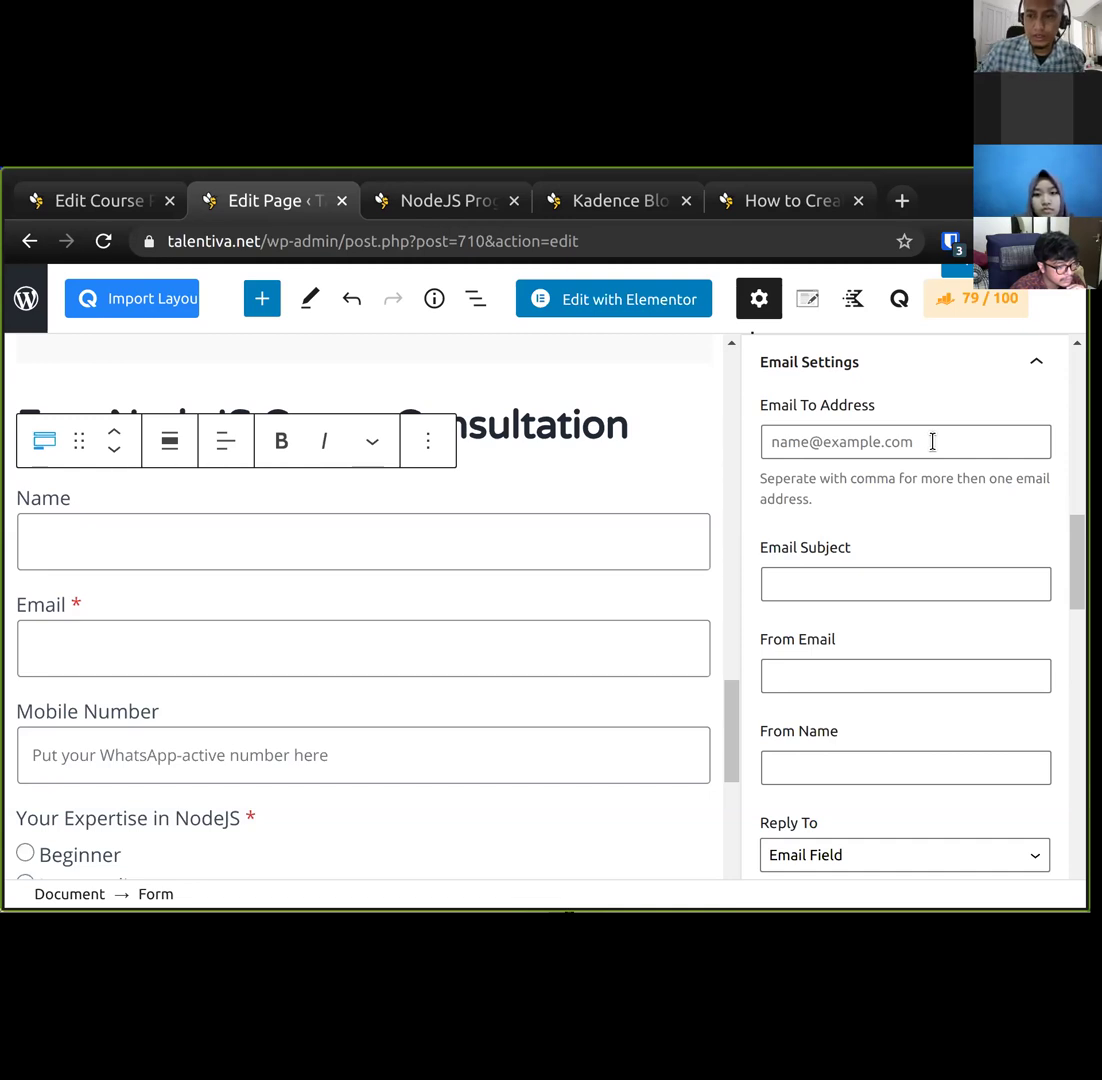
pyautogui.click(932, 441)
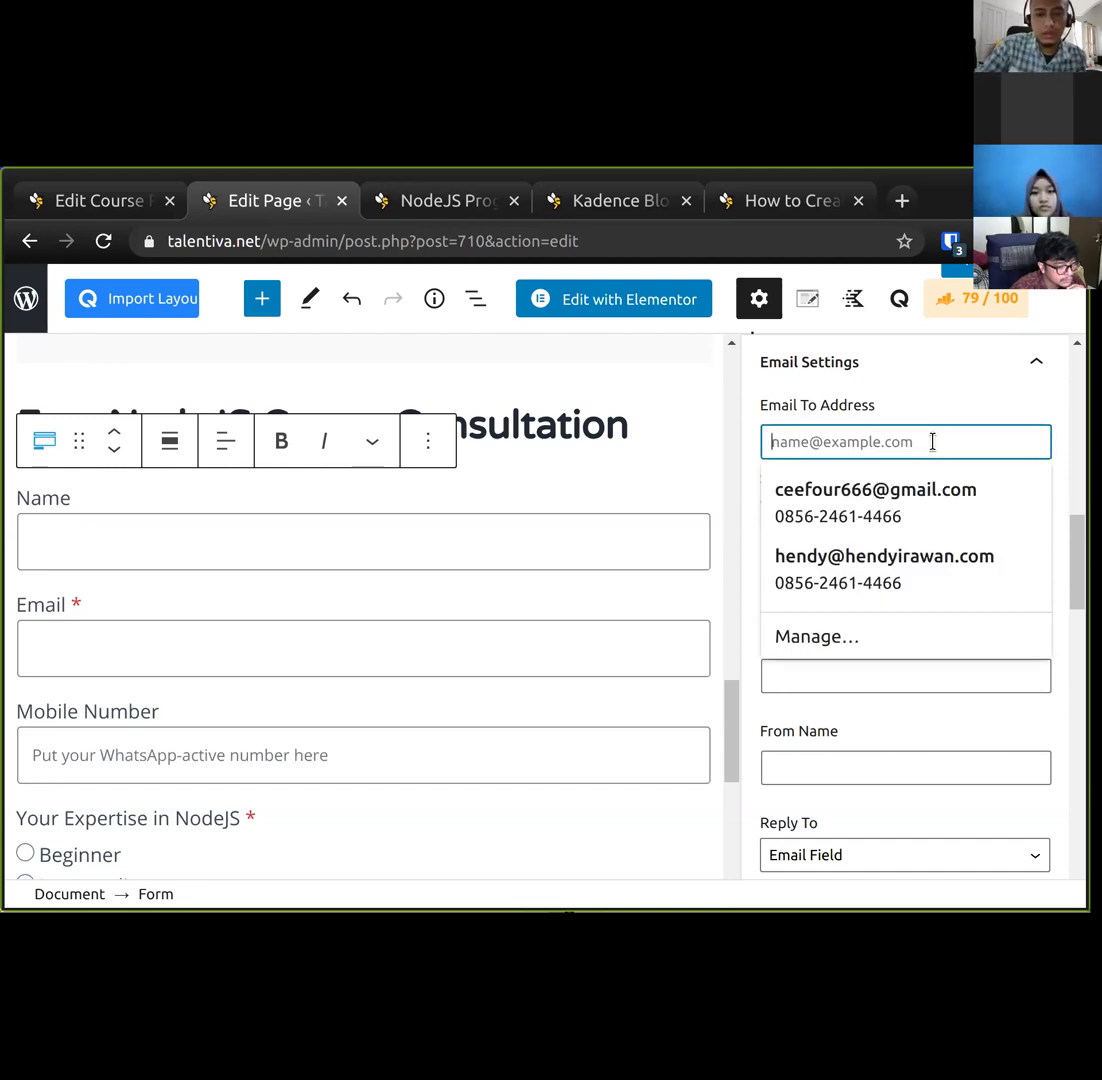
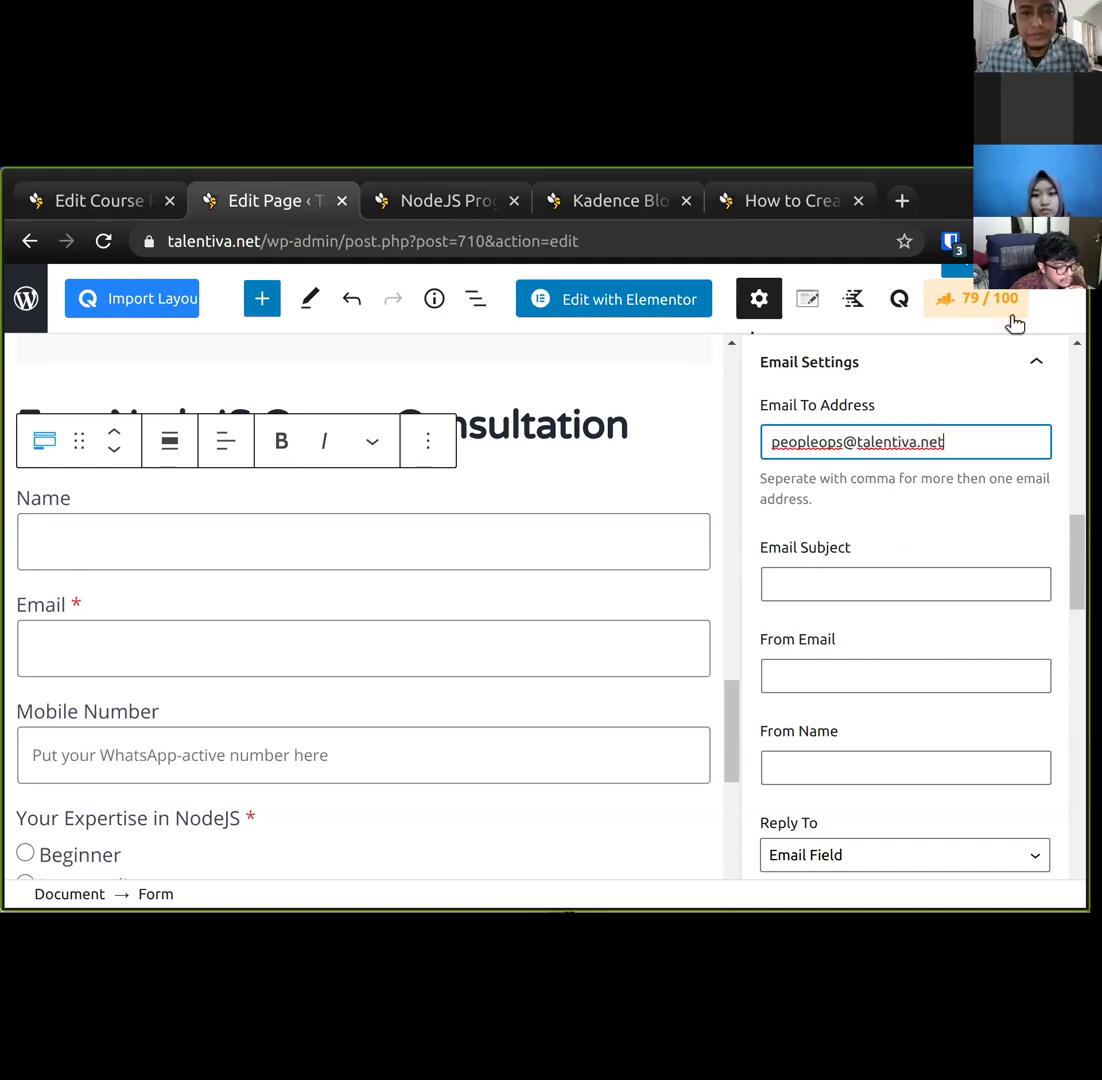
pyautogui.click(874, 572)
pyautogui.click(884, 544)
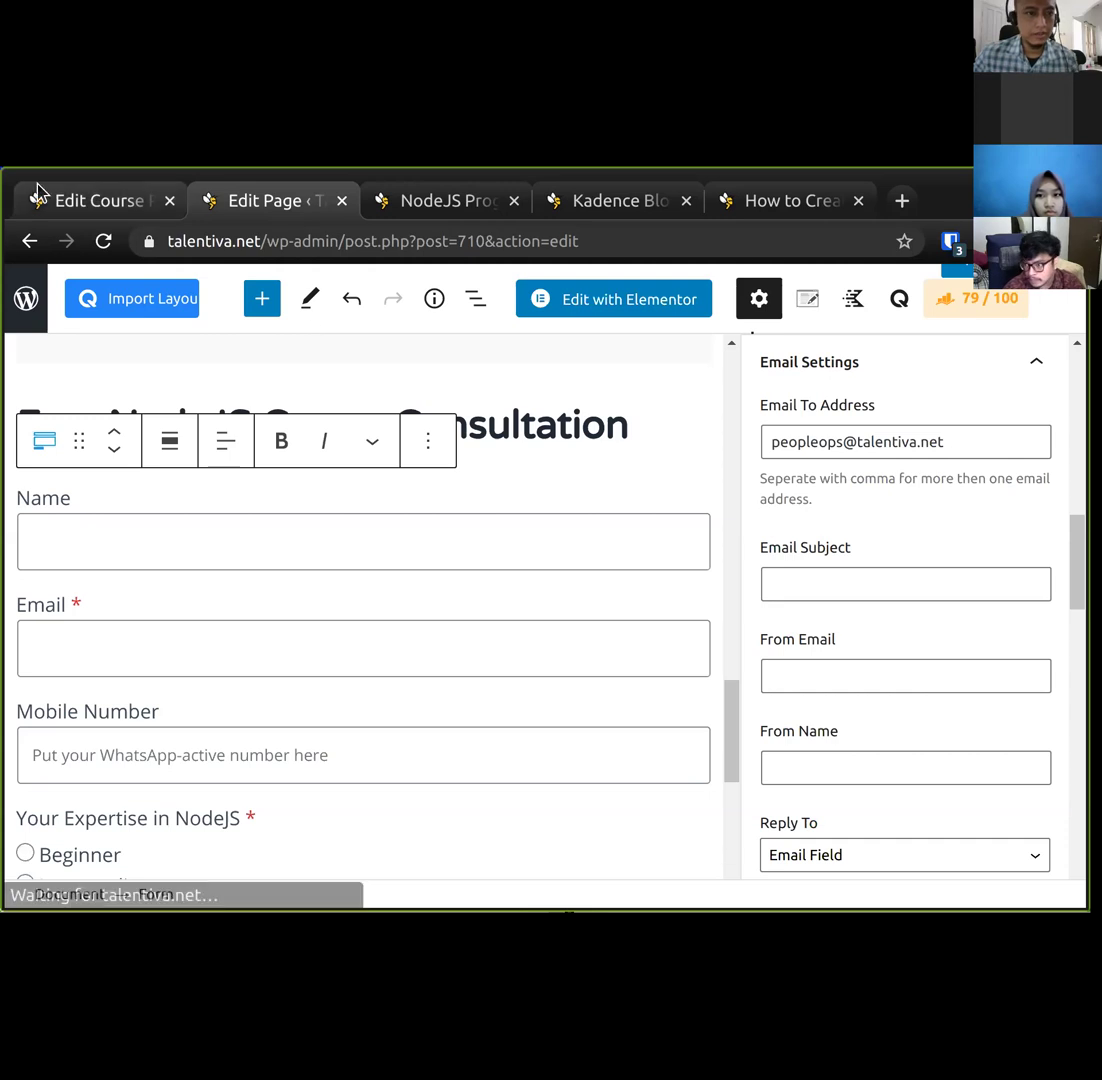
pyautogui.click(62, 200)
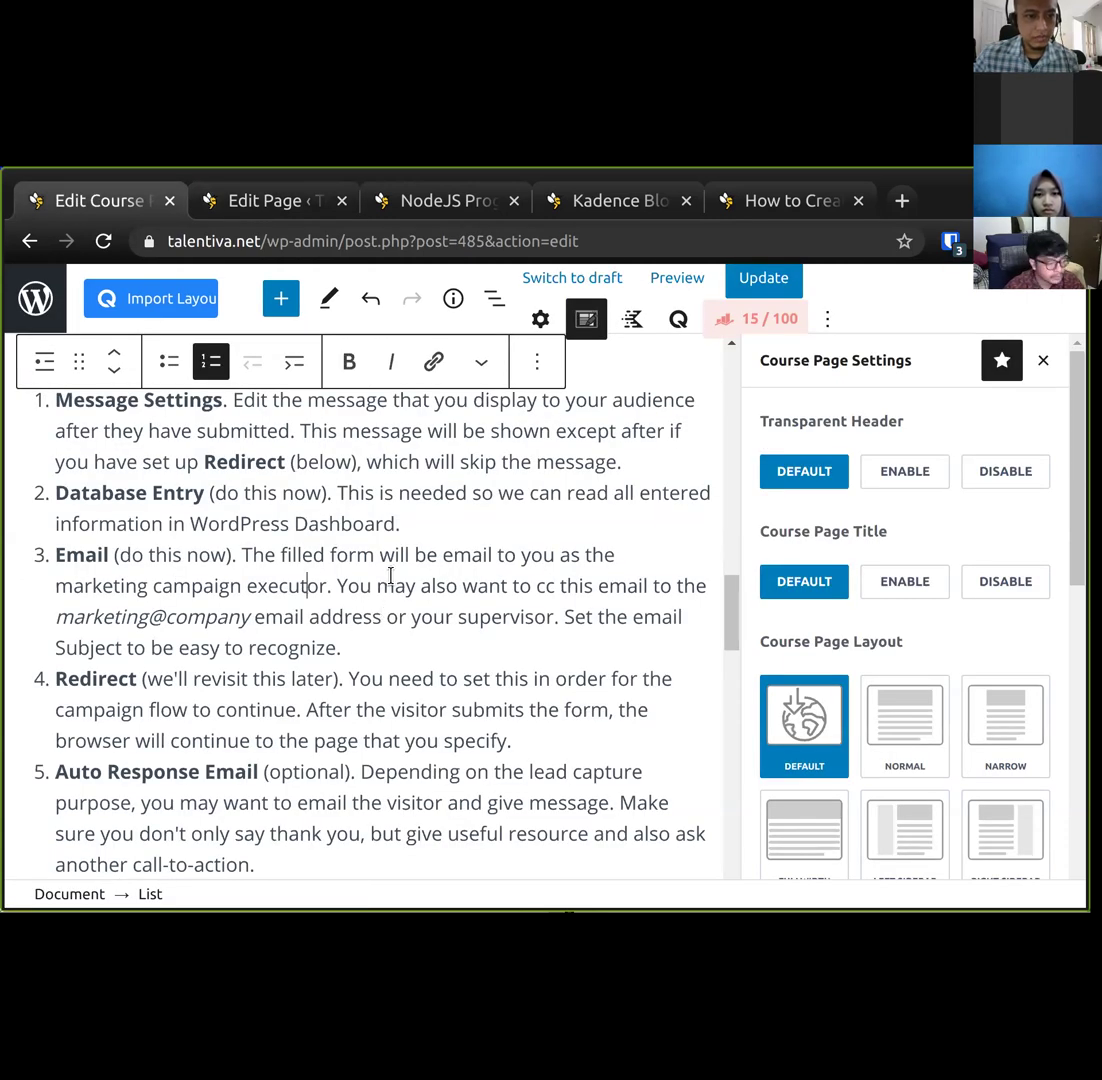
# Reword step 3 to mention your team's email 'with you inside as' the recipient.
pyautogui.click(360, 585)
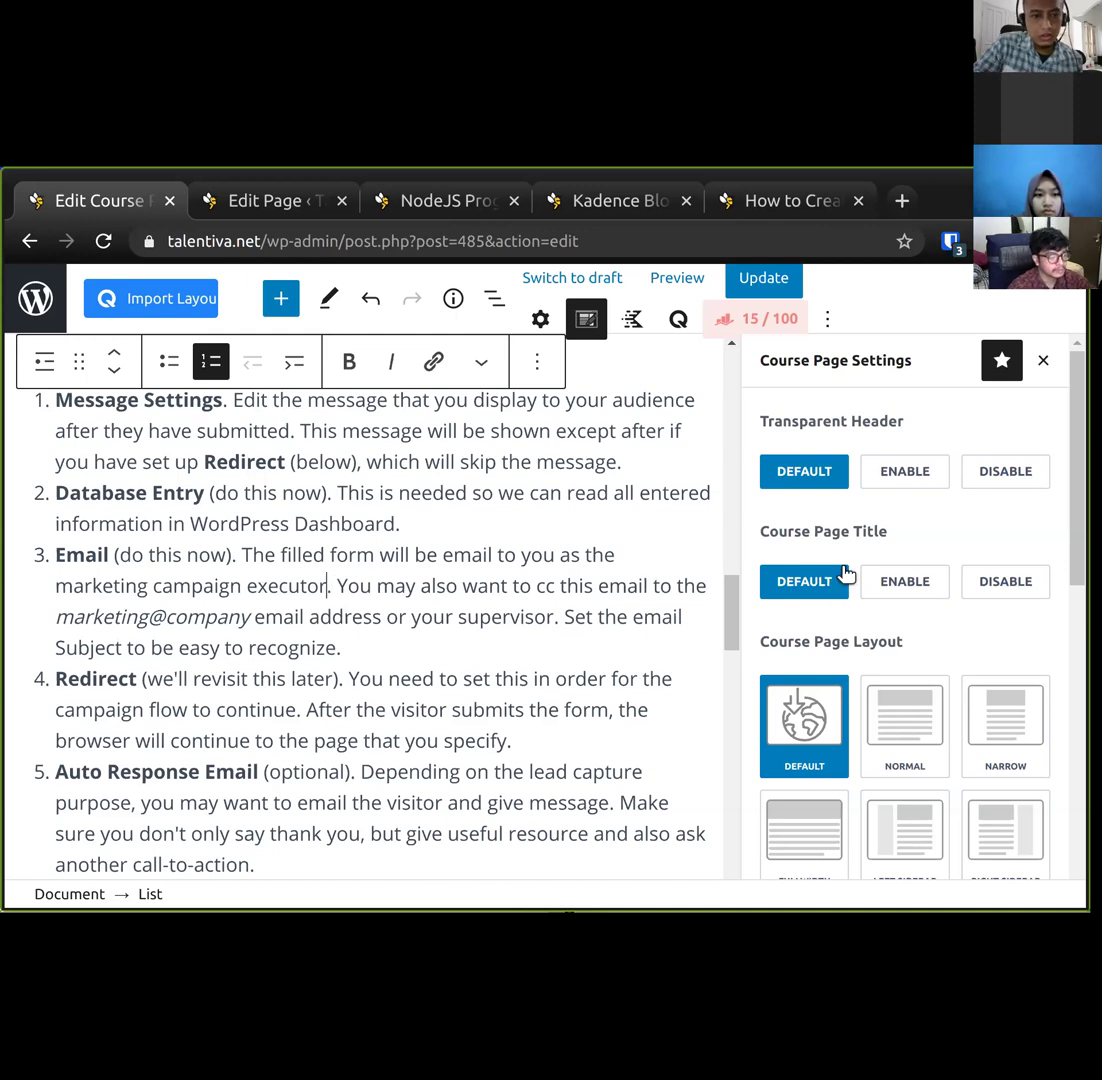
pyautogui.hotkey('ctrl', 'Left')
pyautogui.hotkey('ctrl', 'Left')
pyautogui.hotkey('ctrl', 'Left')
pyautogui.hotkey('ctrl', 'Left')
pyautogui.hotkey('ctrl', 'Left')
pyautogui.write("r team's email")
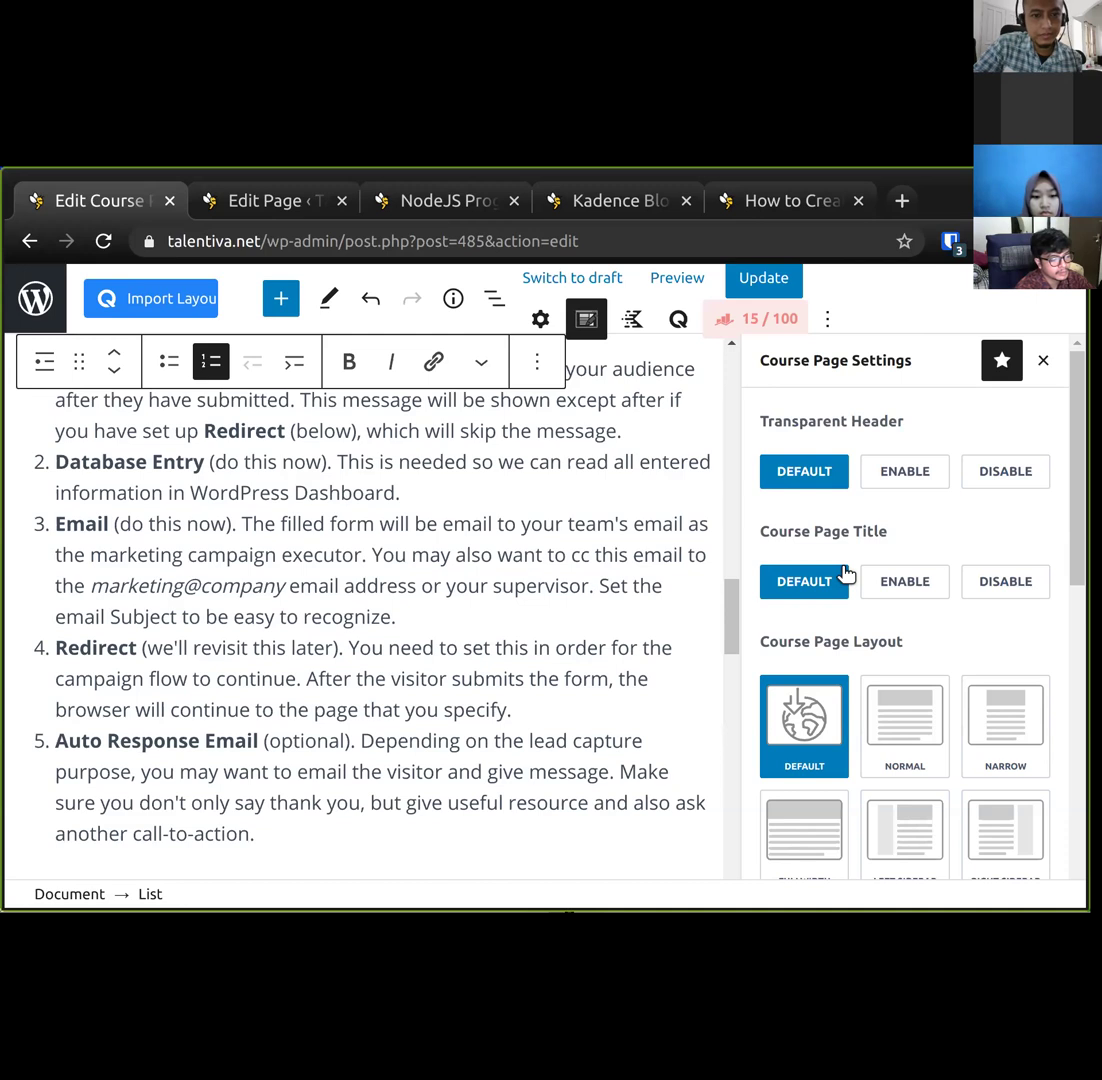
pyautogui.hotkey('shift', 'Right')
pyautogui.hotkey('shift', 'Right')
pyautogui.write('with you')
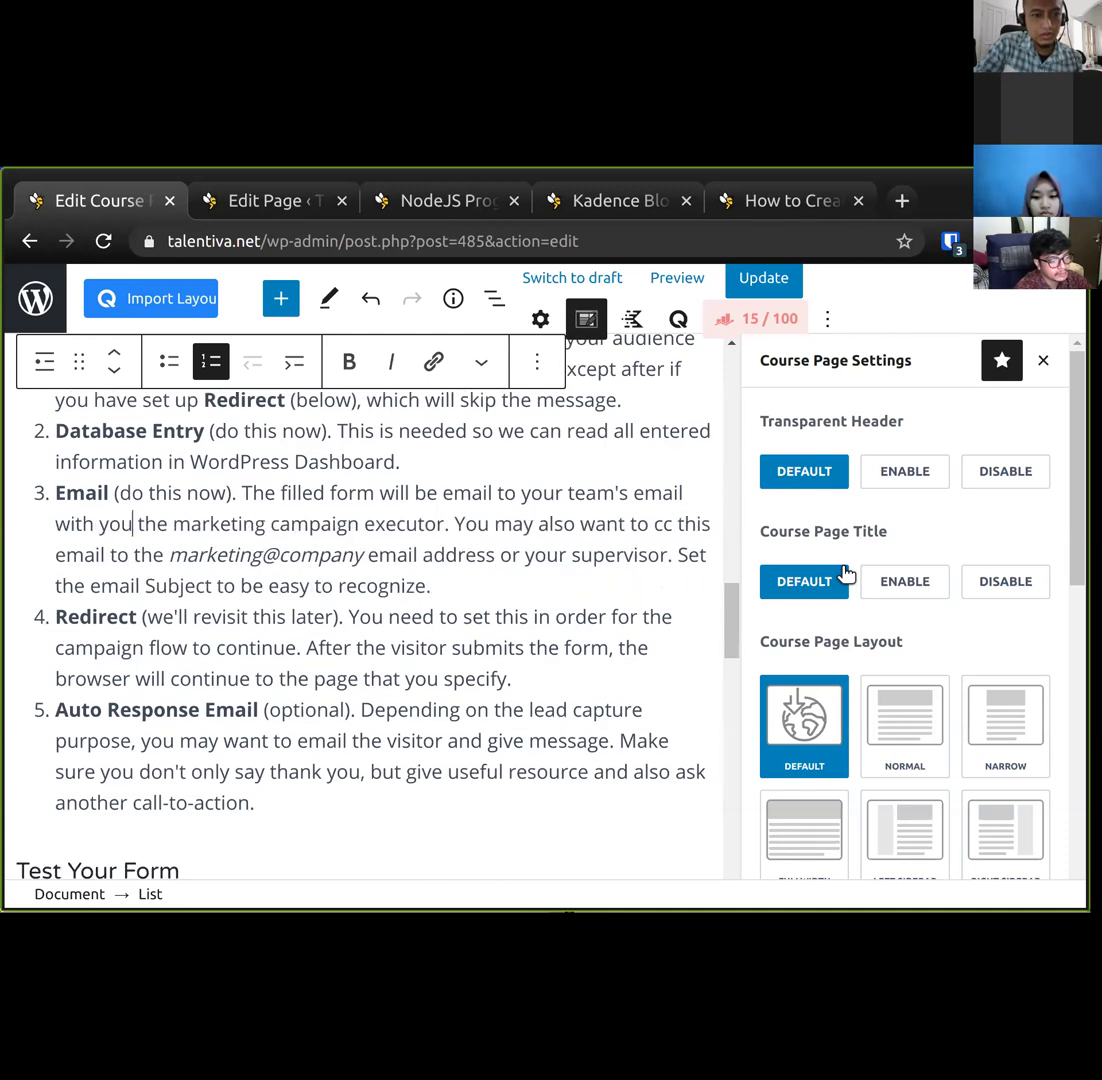
pyautogui.press('BackSpace')
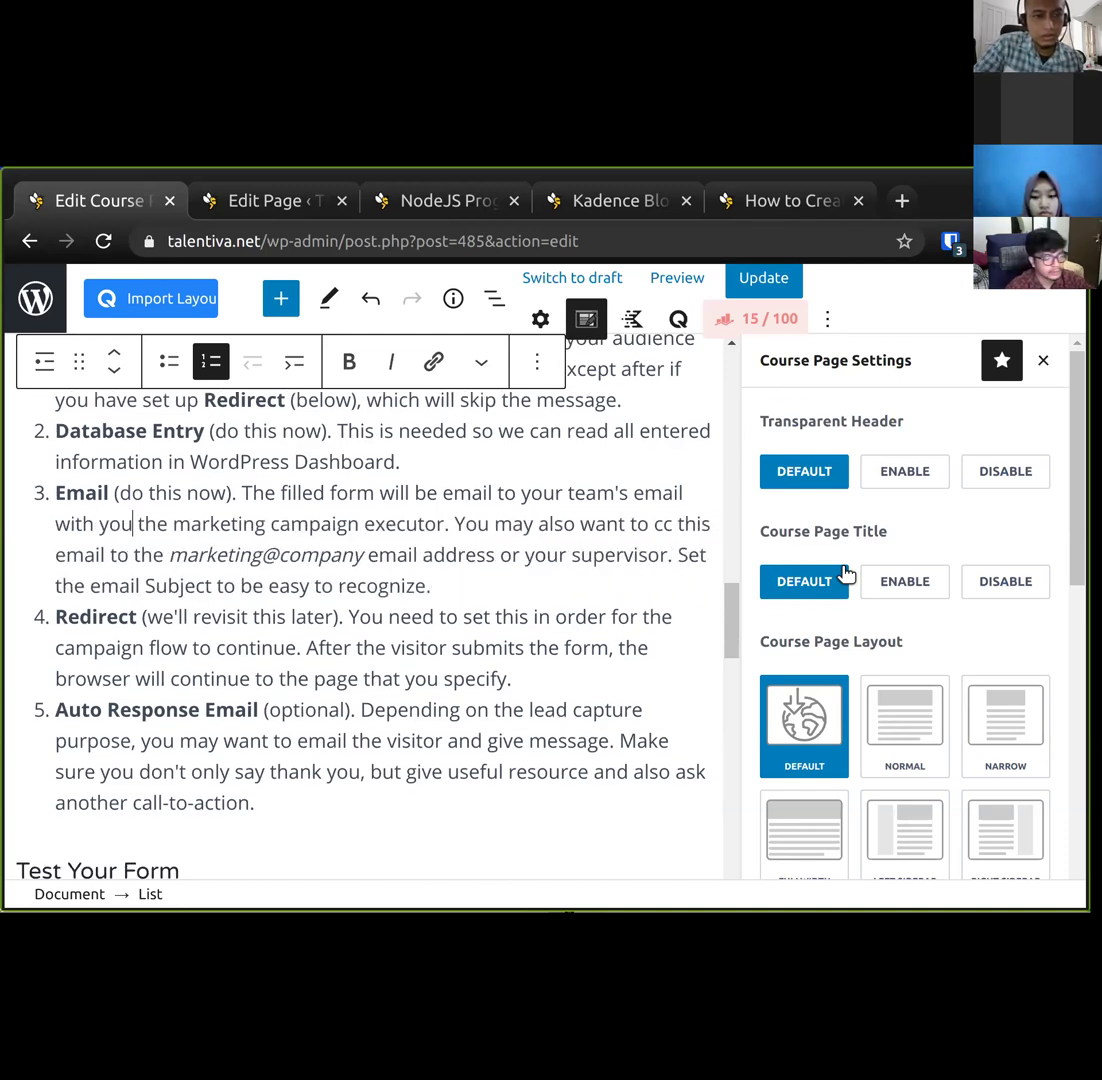
pyautogui.write('inside')
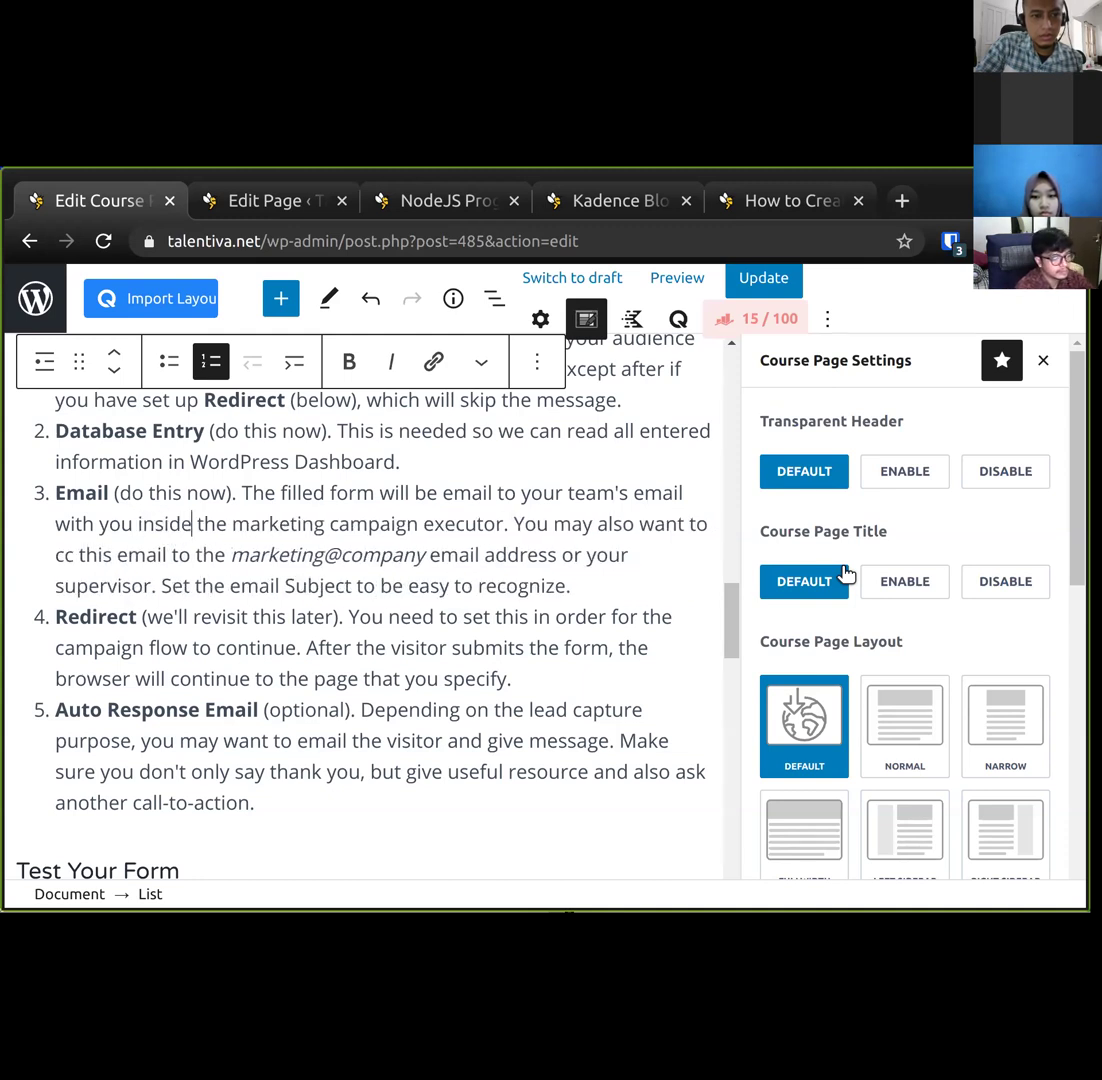
pyautogui.write(' as')
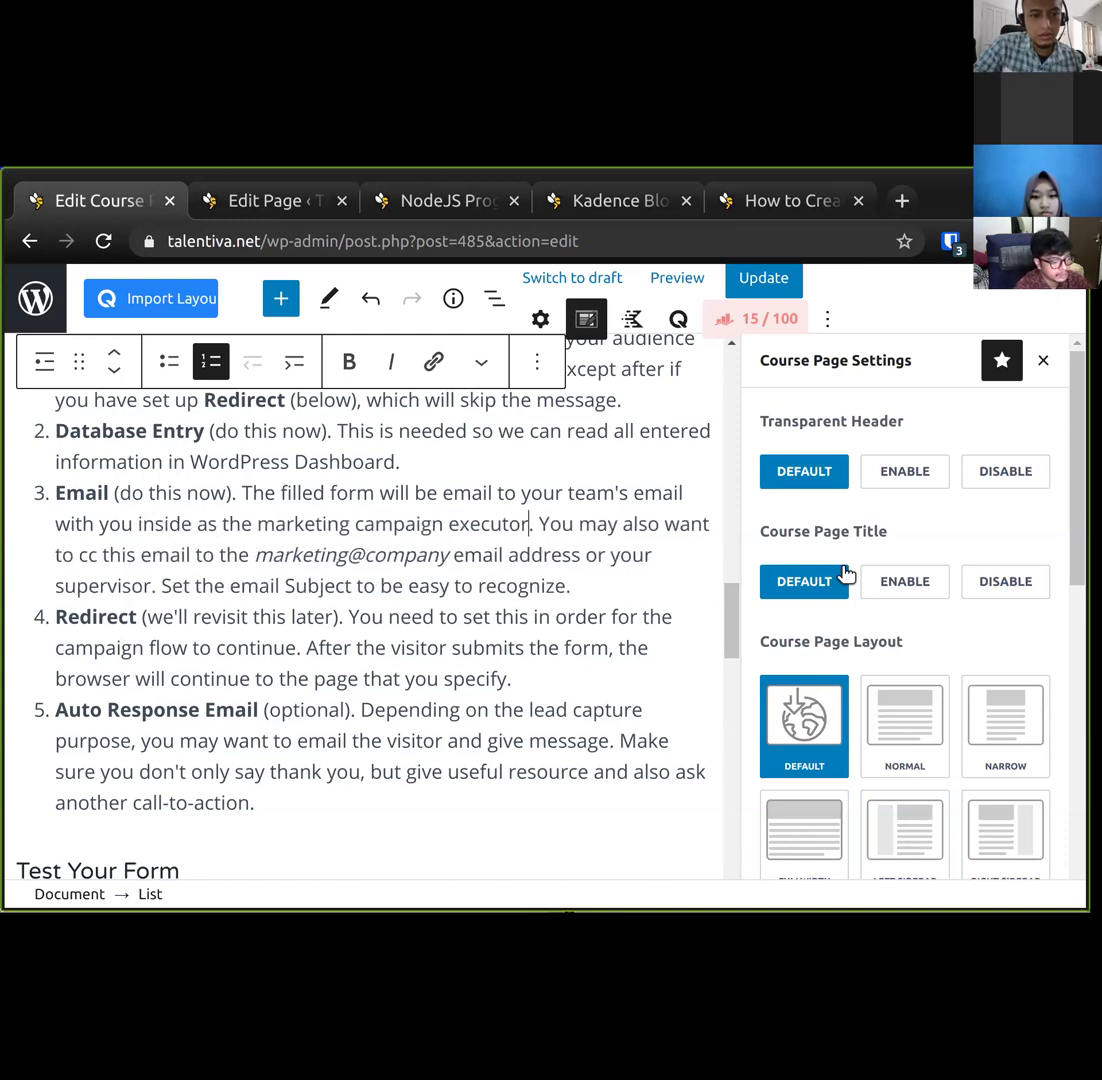
pyautogui.write(' Set the')
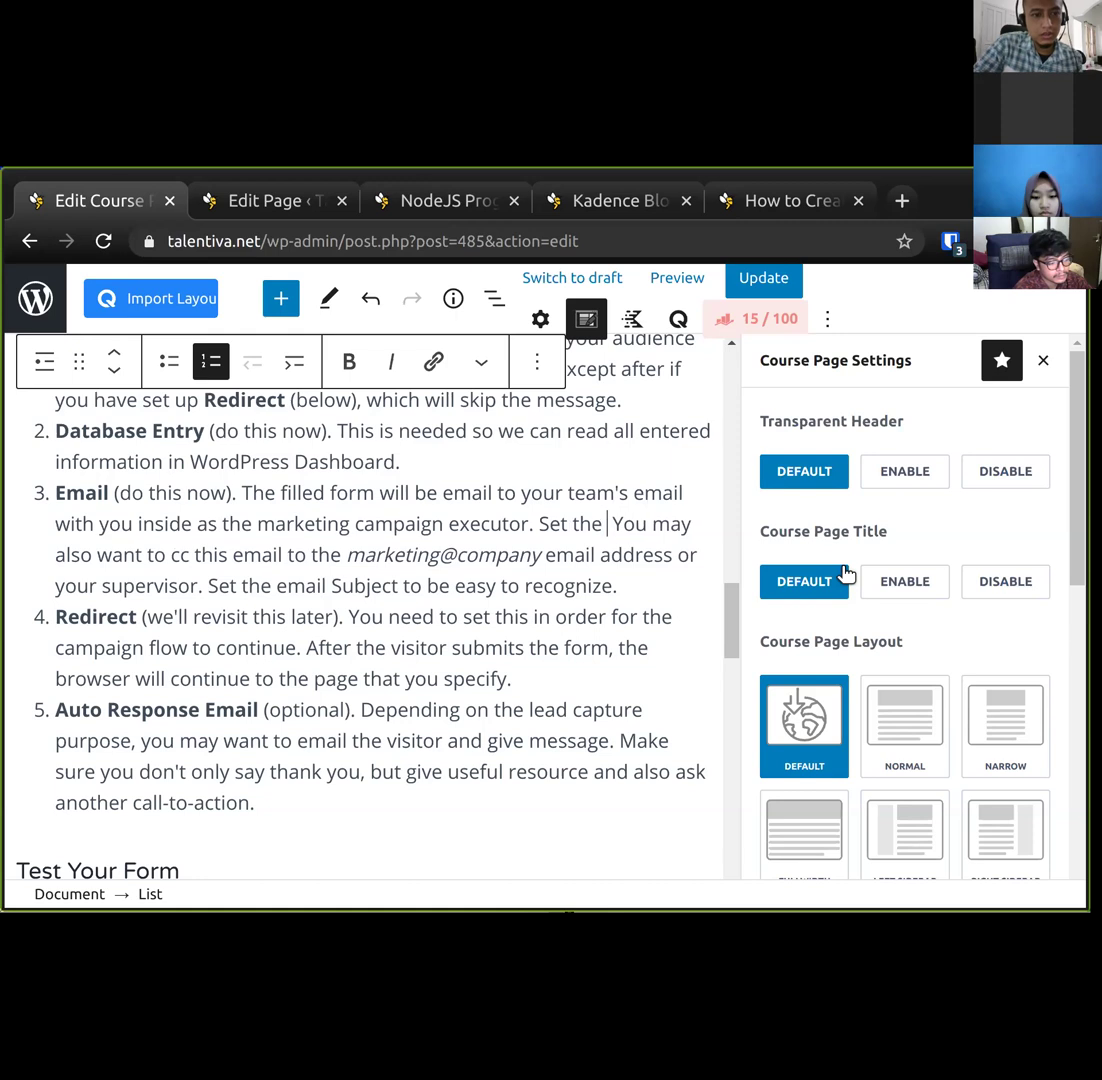
# Add 'Set the Email To Address, and Email Subject.' with both field names in bold.
pyautogui.hotkey('ctrl', 'Tab')
pyautogui.hotkey('ctrl', 'shift', 'Tab')
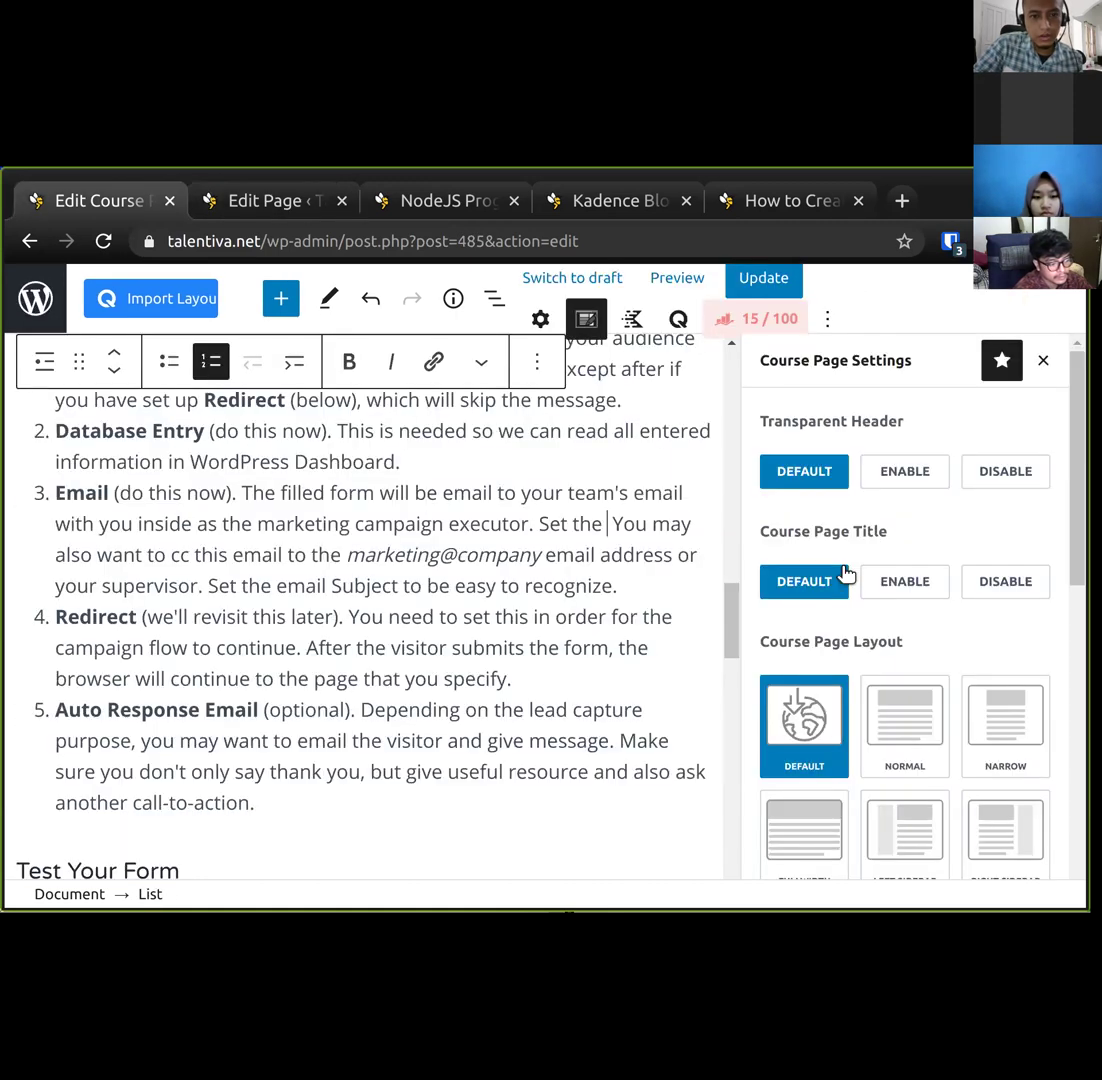
pyautogui.write('Email To Address')
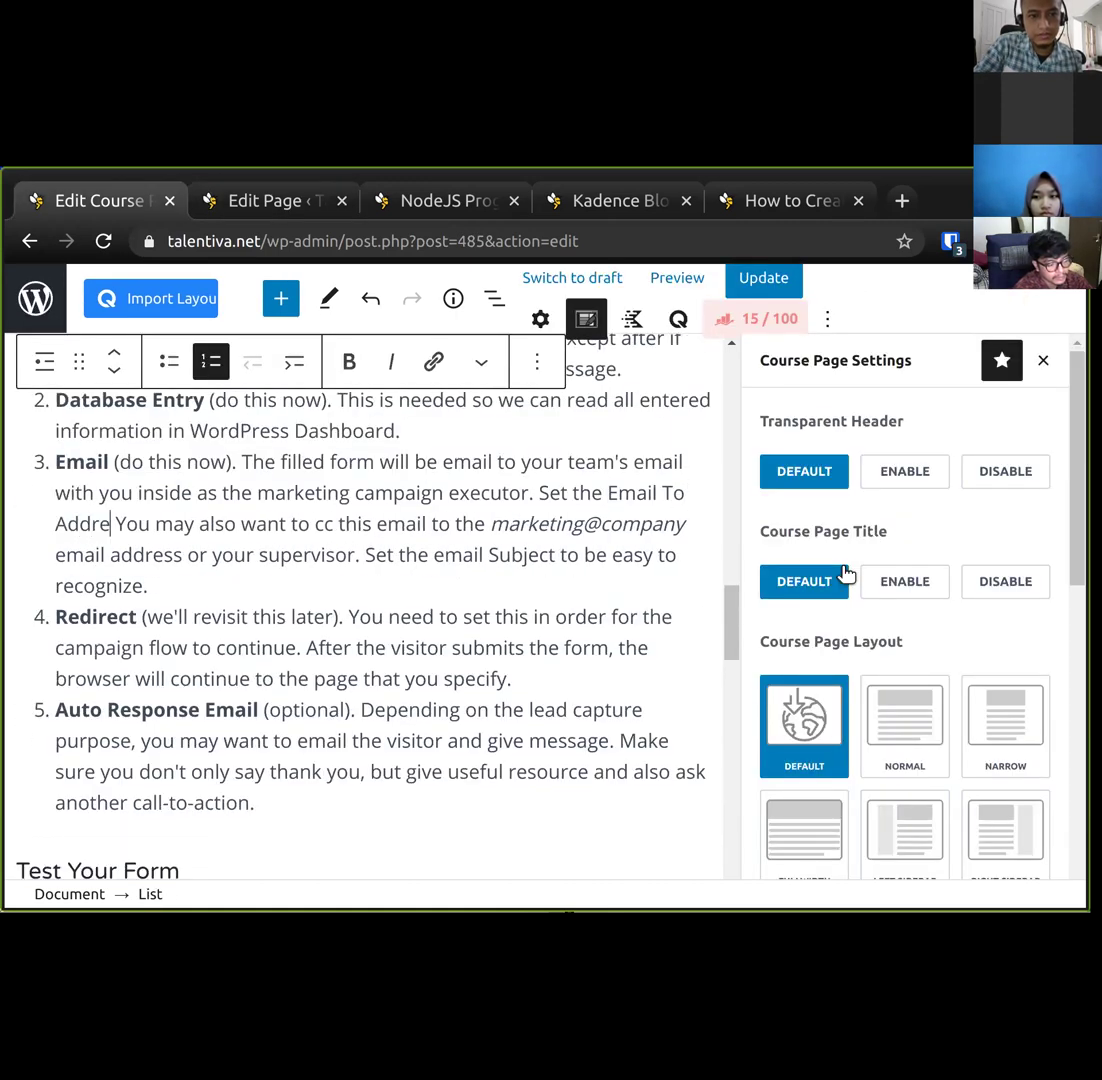
pyautogui.write(', and')
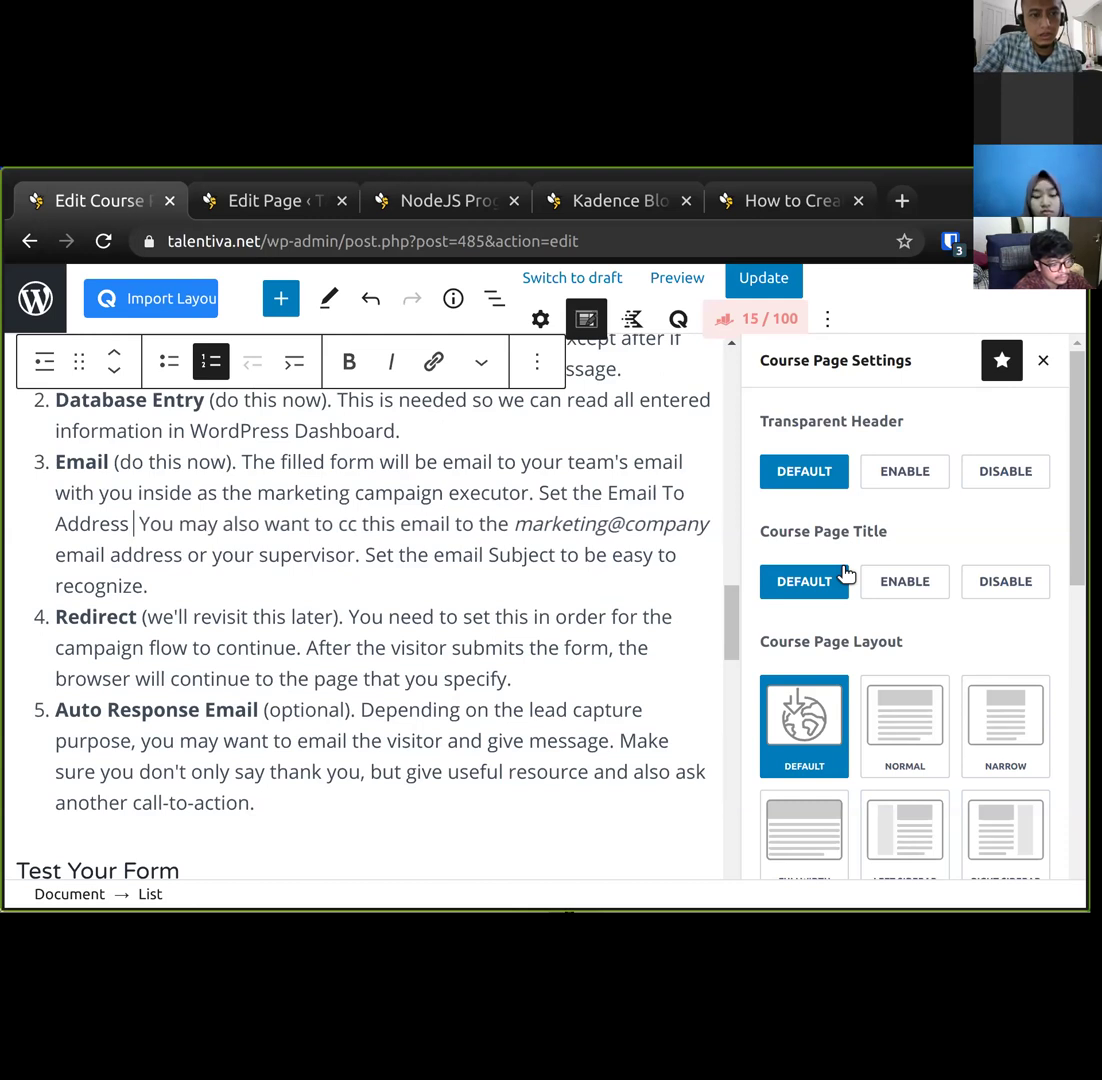
pyautogui.hotkey('ctrl', 'Tab')
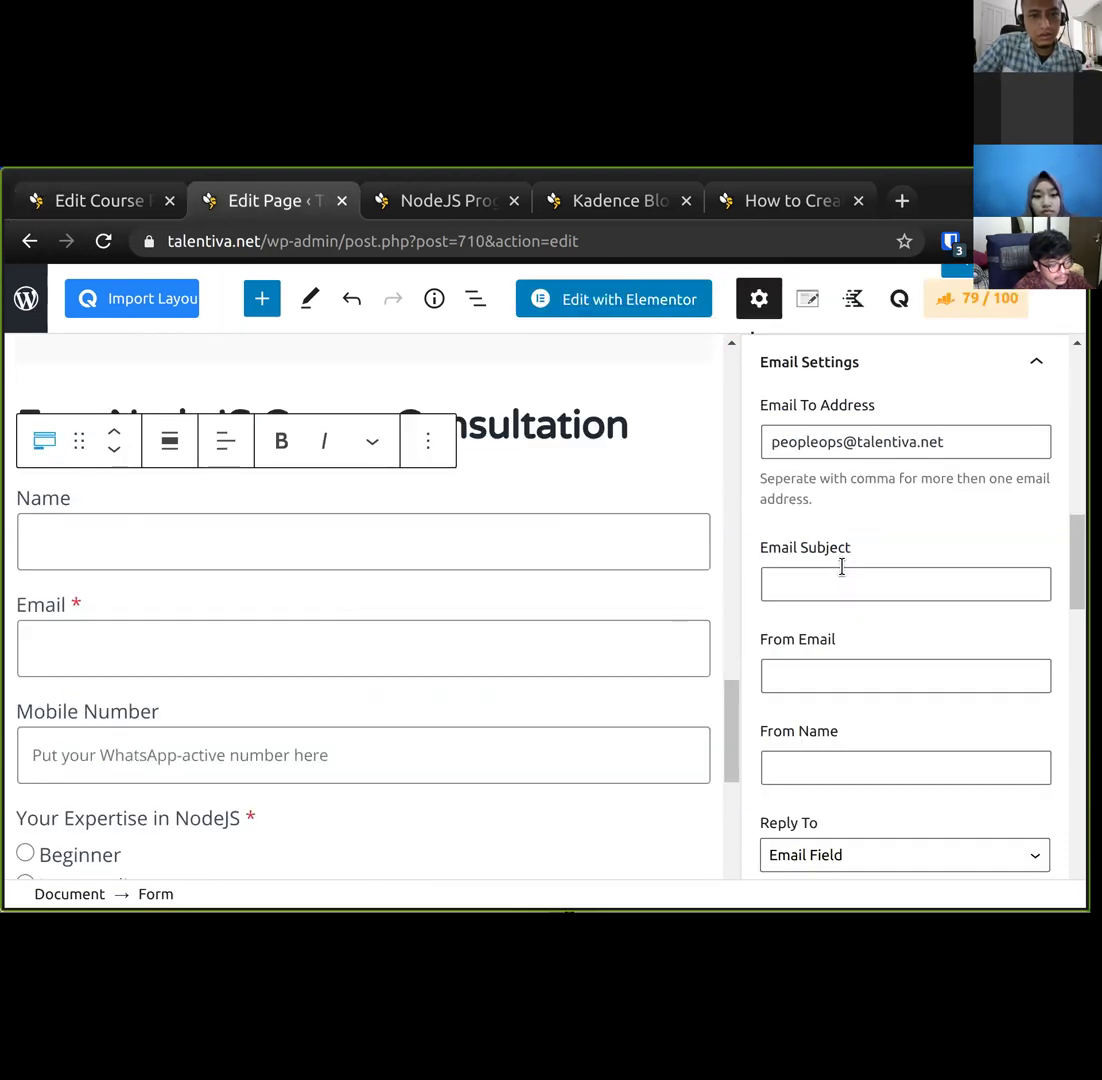
pyautogui.hotkey('ctrl', 'shift', 'Tab')
pyautogui.write('Email Subject')
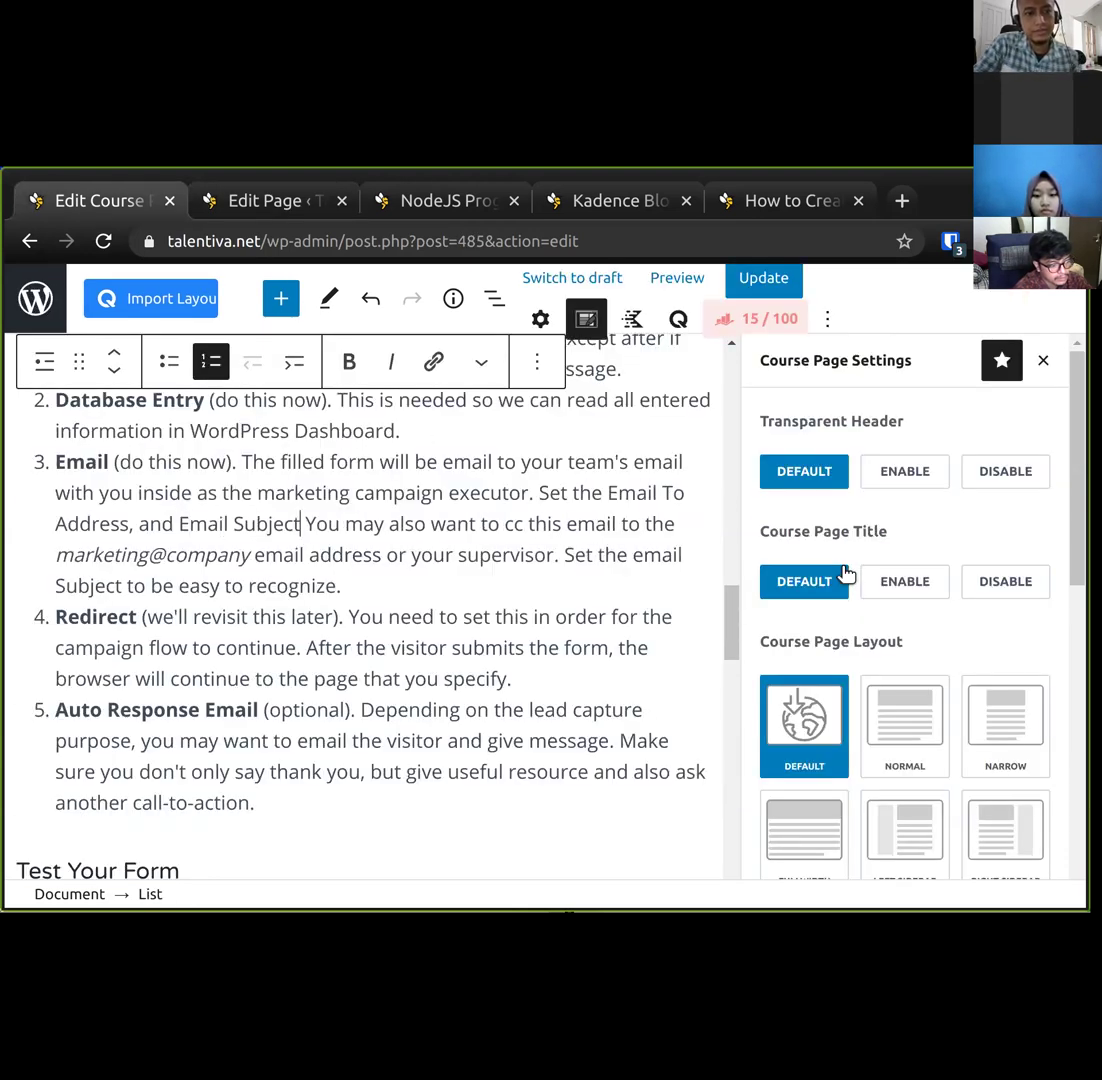
pyautogui.write('.')
pyautogui.press('Left')
pyautogui.hotkey('ctrl', 'shift', 'Left')
pyautogui.hotkey('ctrl', 'shift', 'Left')
pyautogui.hotkey('ctrl', 'b')
pyautogui.press('Left')
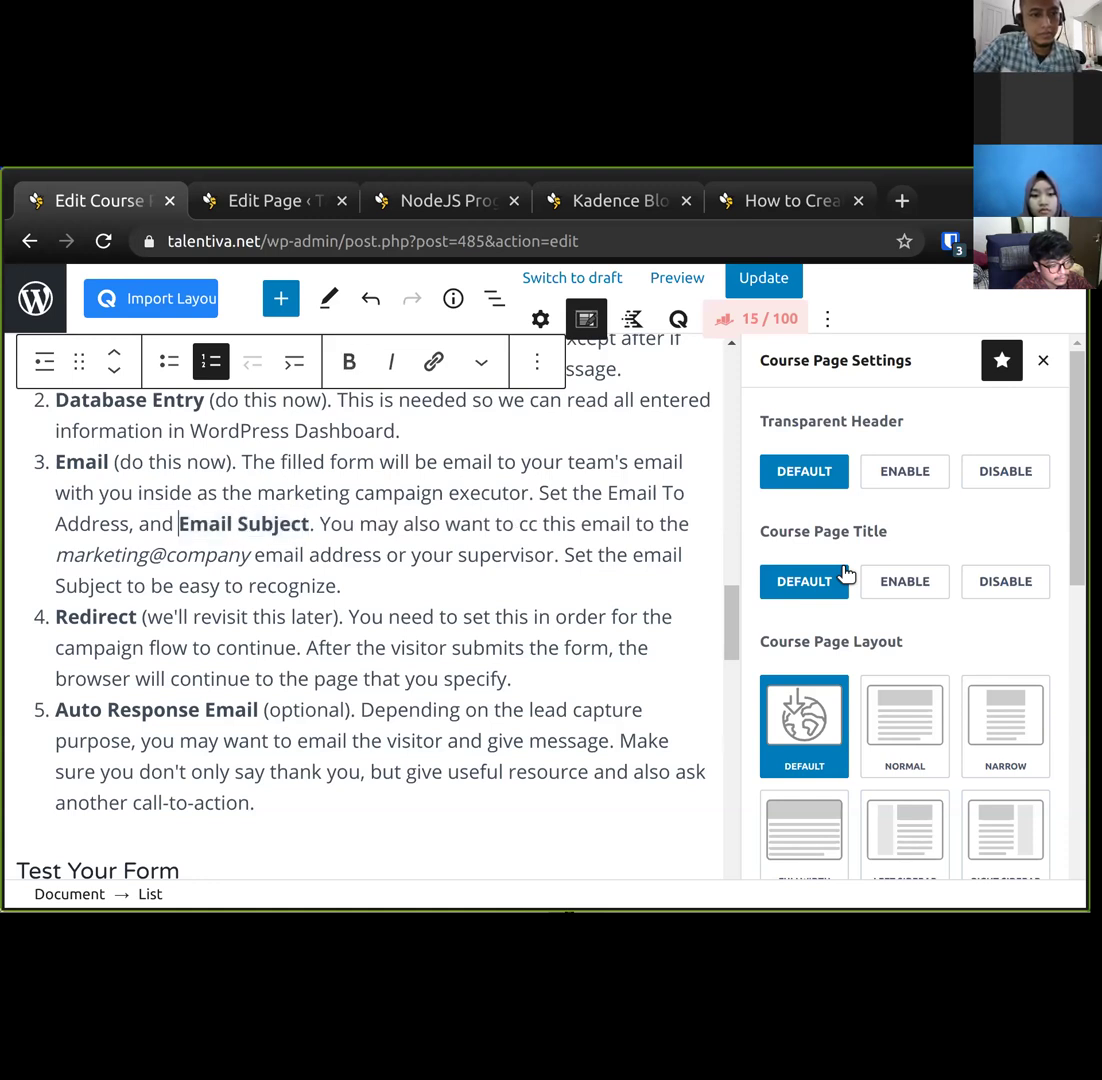
pyautogui.hotkey('ctrl', 'shift', 'Left')
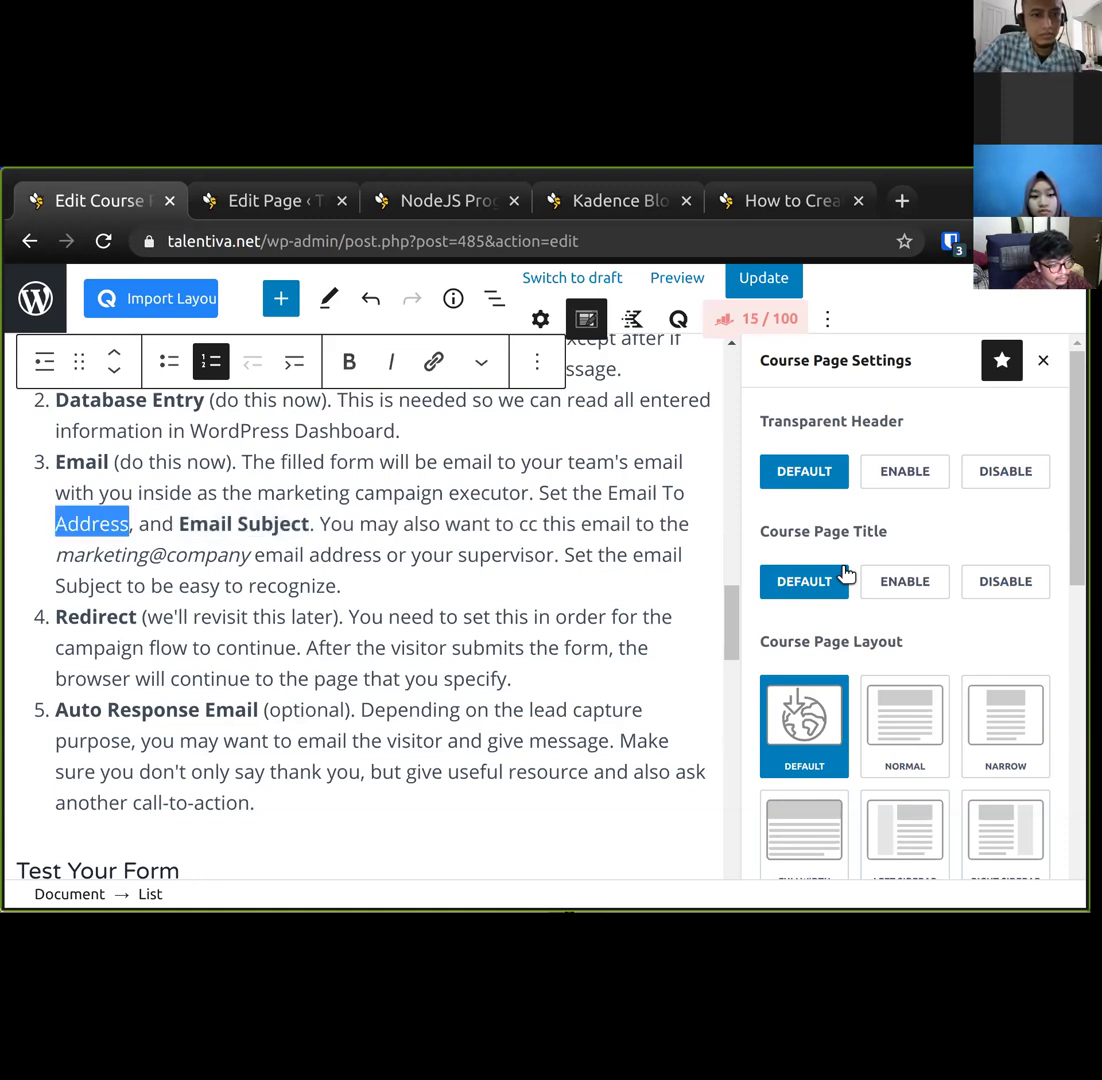
pyautogui.hotkey('ctrl', 'shift', 'Left')
pyautogui.hotkey('ctrl', 'shift', 'Left')
pyautogui.hotkey('ctrl', 'b')
# Insert the italic example (e.g. "marketing@company") after the team email mention.
pyautogui.press('Down')
pyautogui.press('Down')
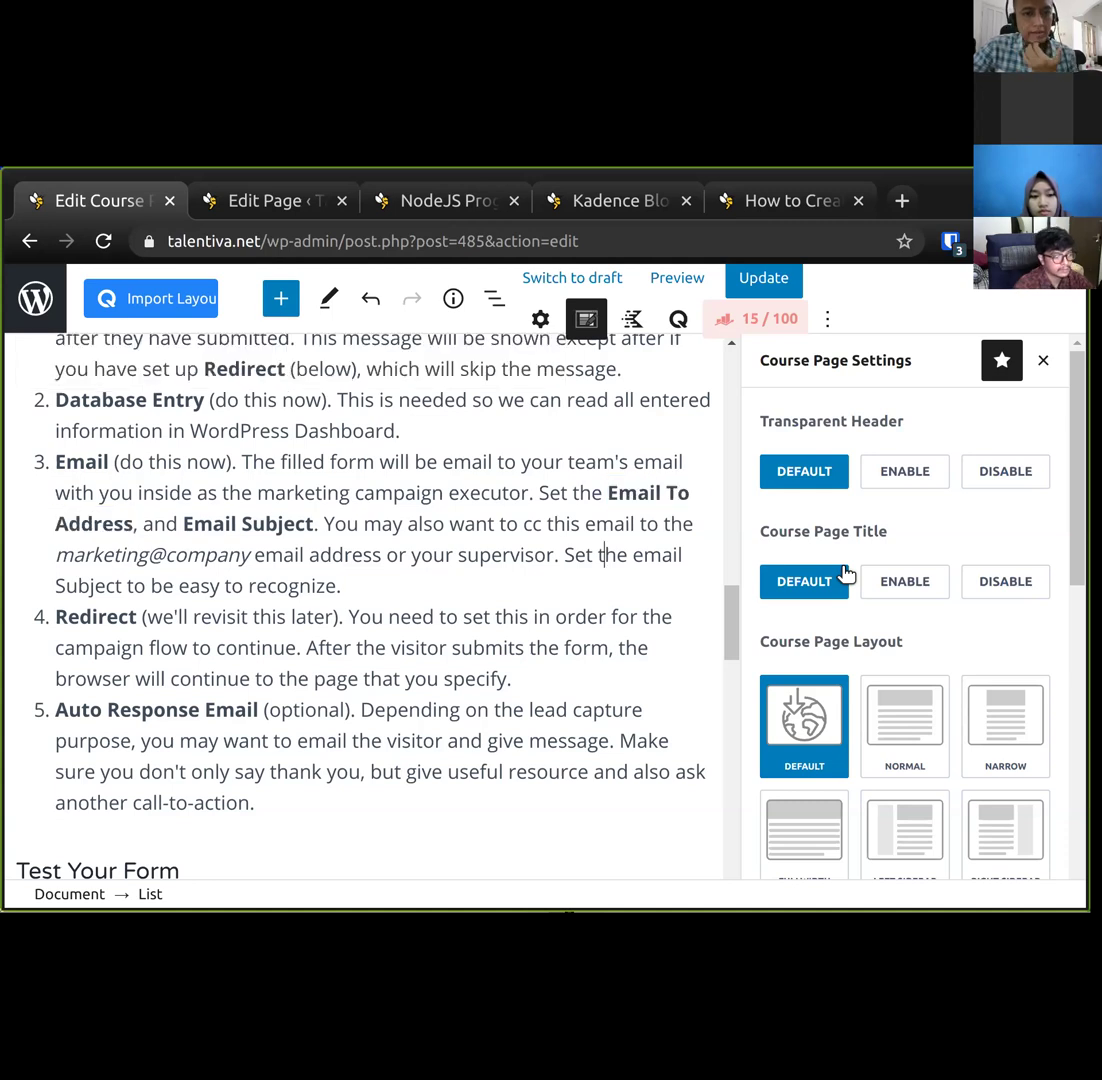
pyautogui.press('Left')
pyautogui.press('Left')
pyautogui.press('Left')
pyautogui.press('Left')
pyautogui.press('Left')
pyautogui.press('Left')
pyautogui.press('Left')
pyautogui.press('Left')
pyautogui.press('Left')
pyautogui.press('Left')
pyautogui.press('Left')
pyautogui.press('Left')
pyautogui.press('Left')
pyautogui.press('Left')
pyautogui.press('Left')
pyautogui.press('Left')
pyautogui.press('Left')
pyautogui.press('Left')
pyautogui.press('Left')
pyautogui.press('Left')
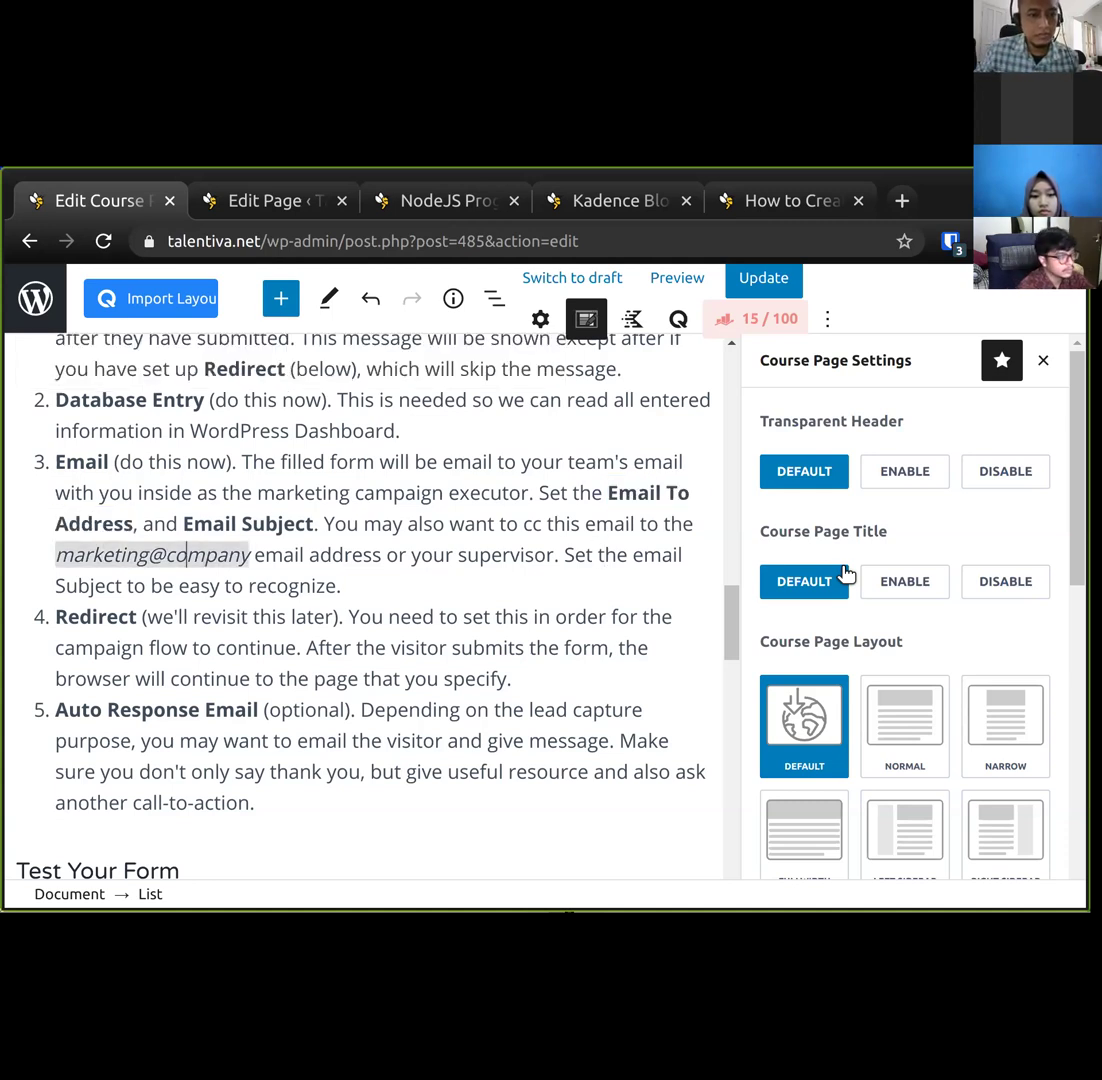
pyautogui.click(254, 554)
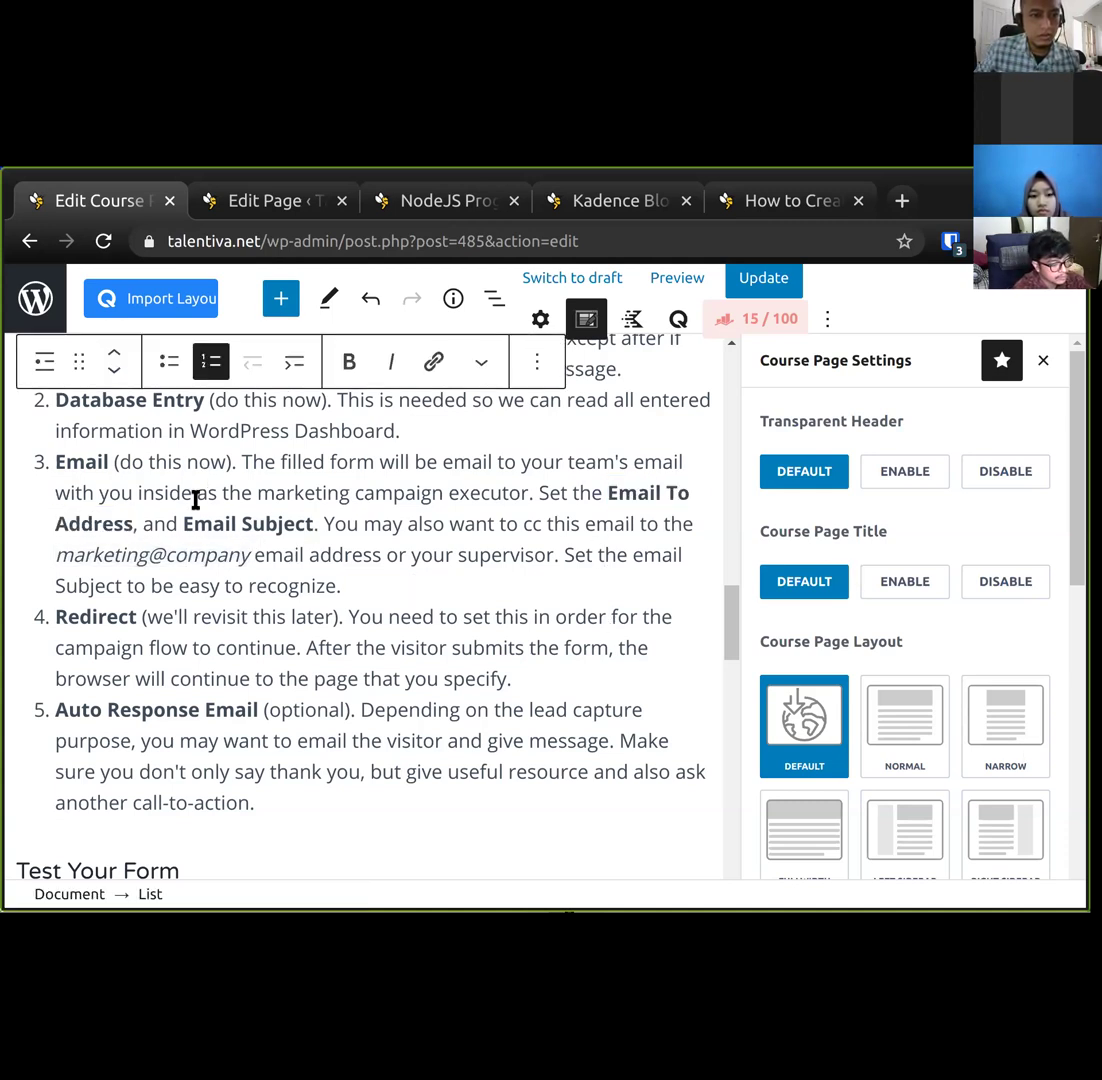
pyautogui.press('Left')
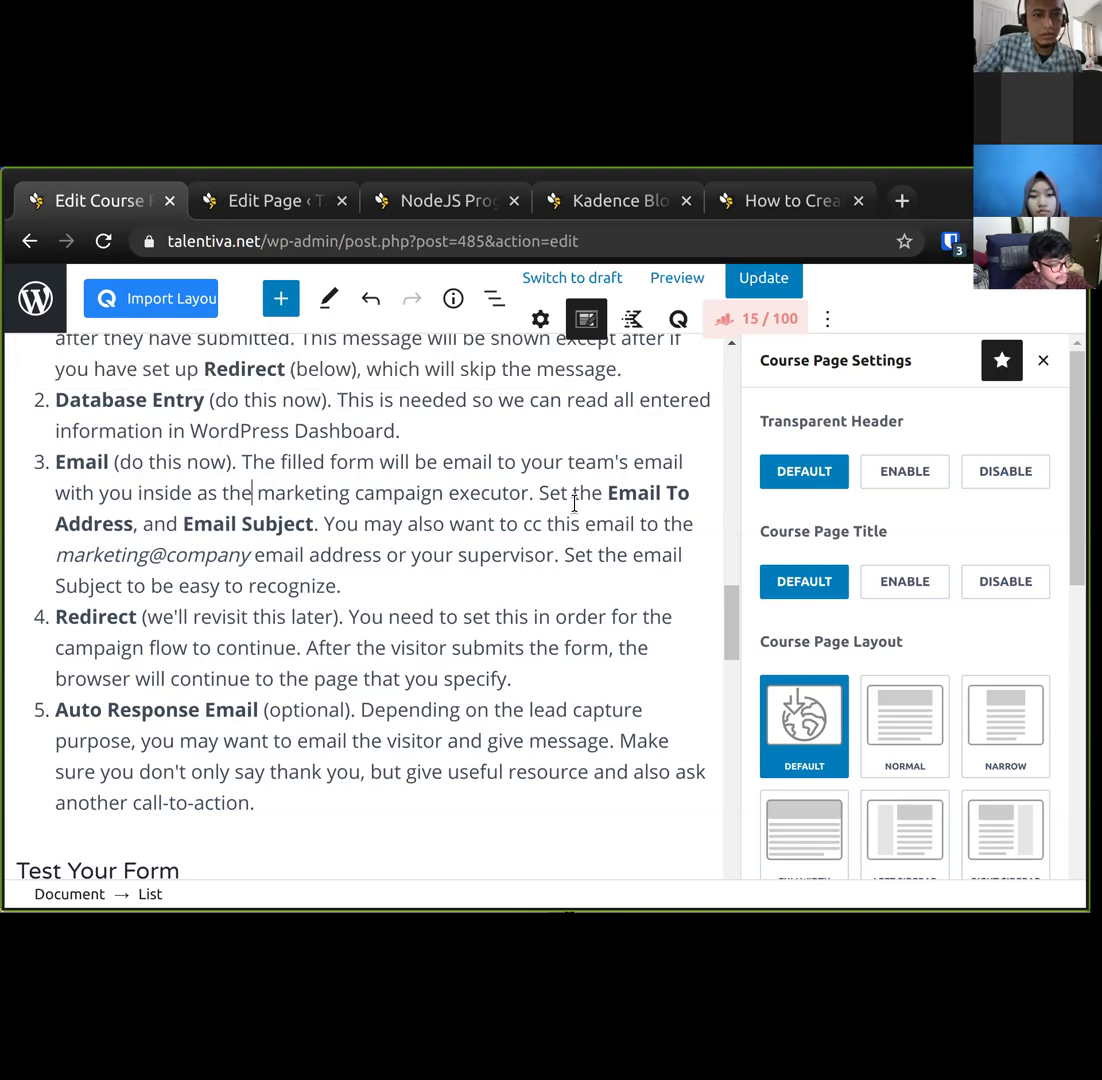
pyautogui.press('Up')
pyautogui.press('Home')
pyautogui.write('(e.g. ')
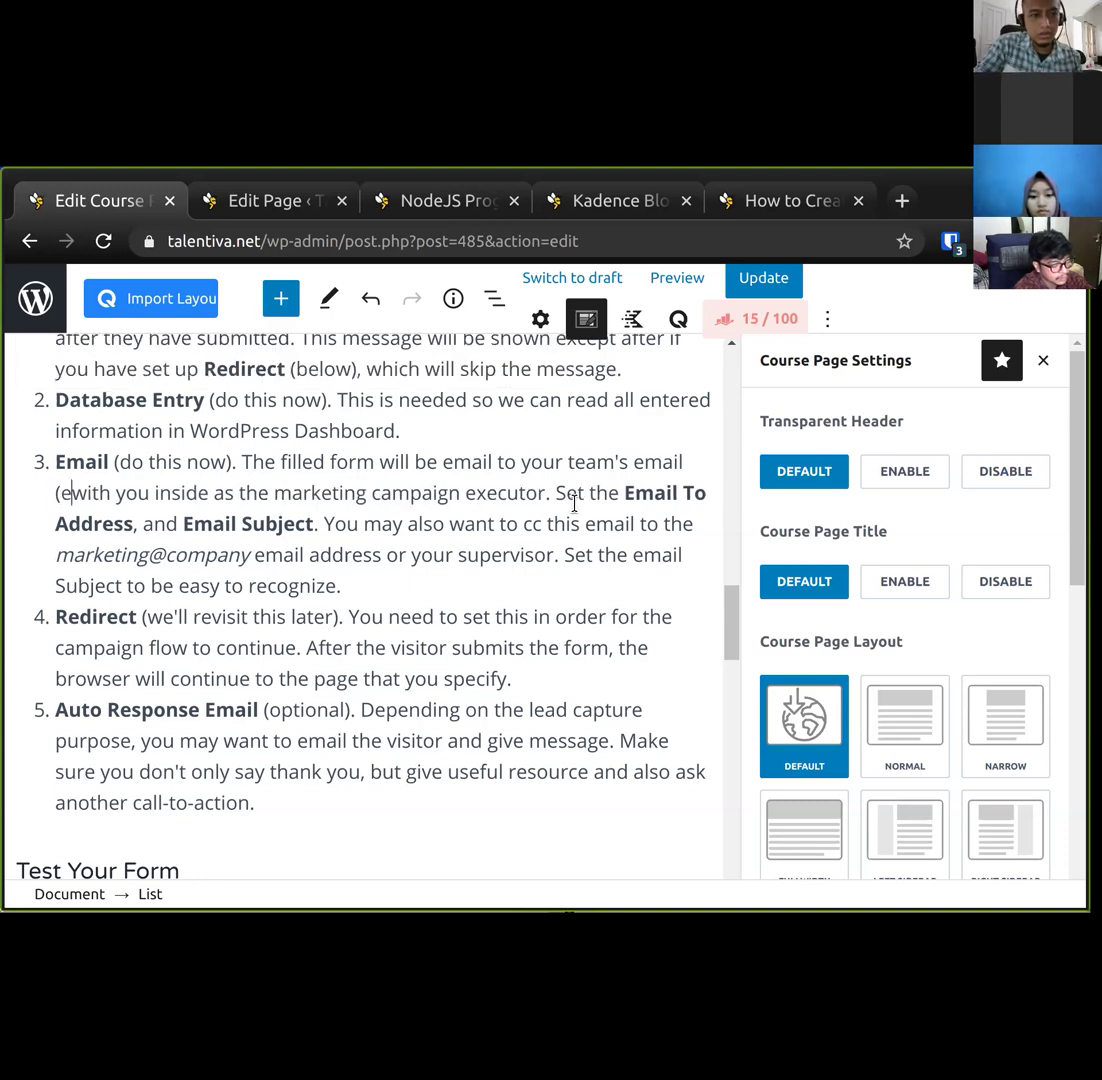
pyautogui.write('"marketing@com')
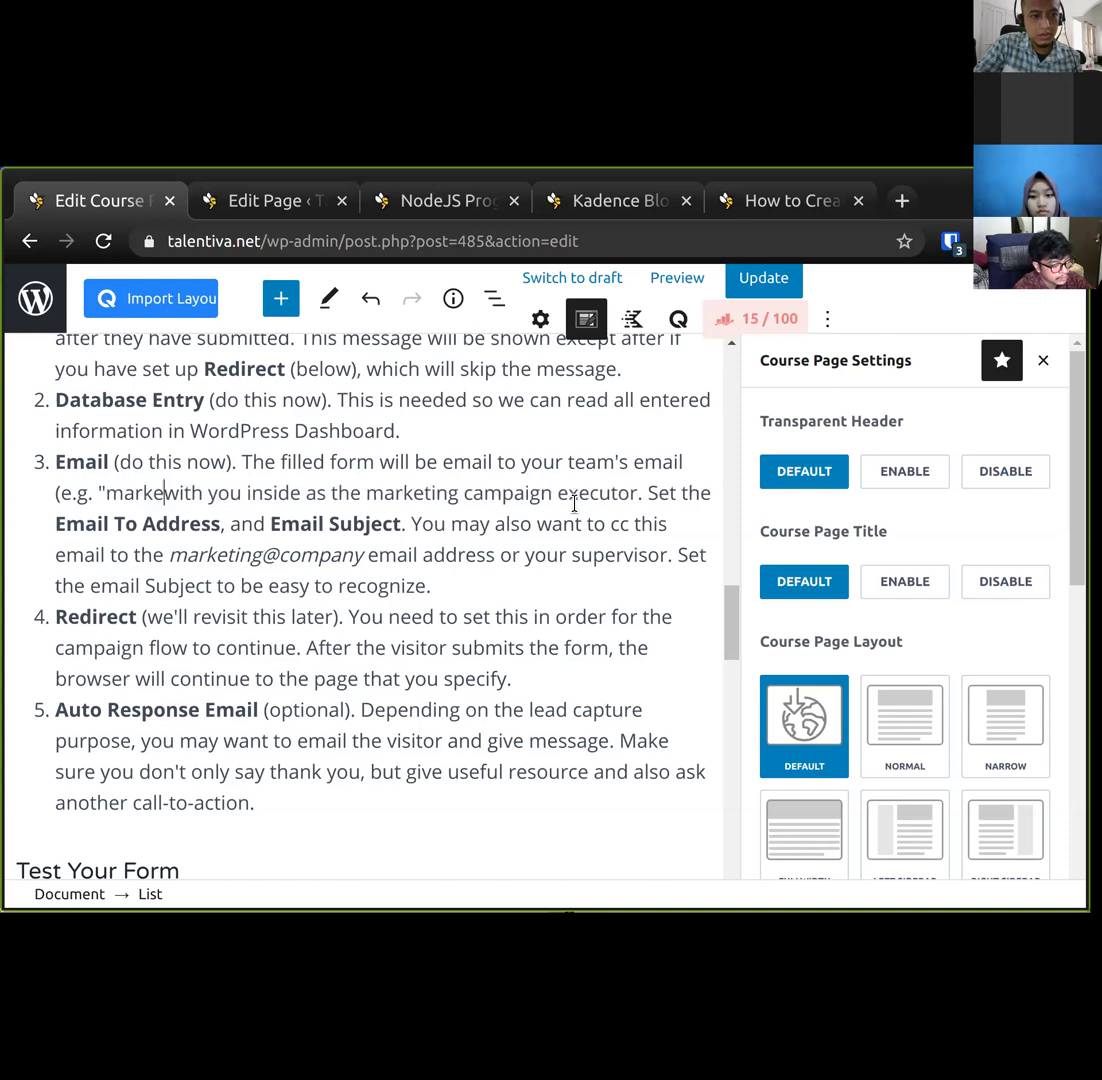
pyautogui.write('pany")')
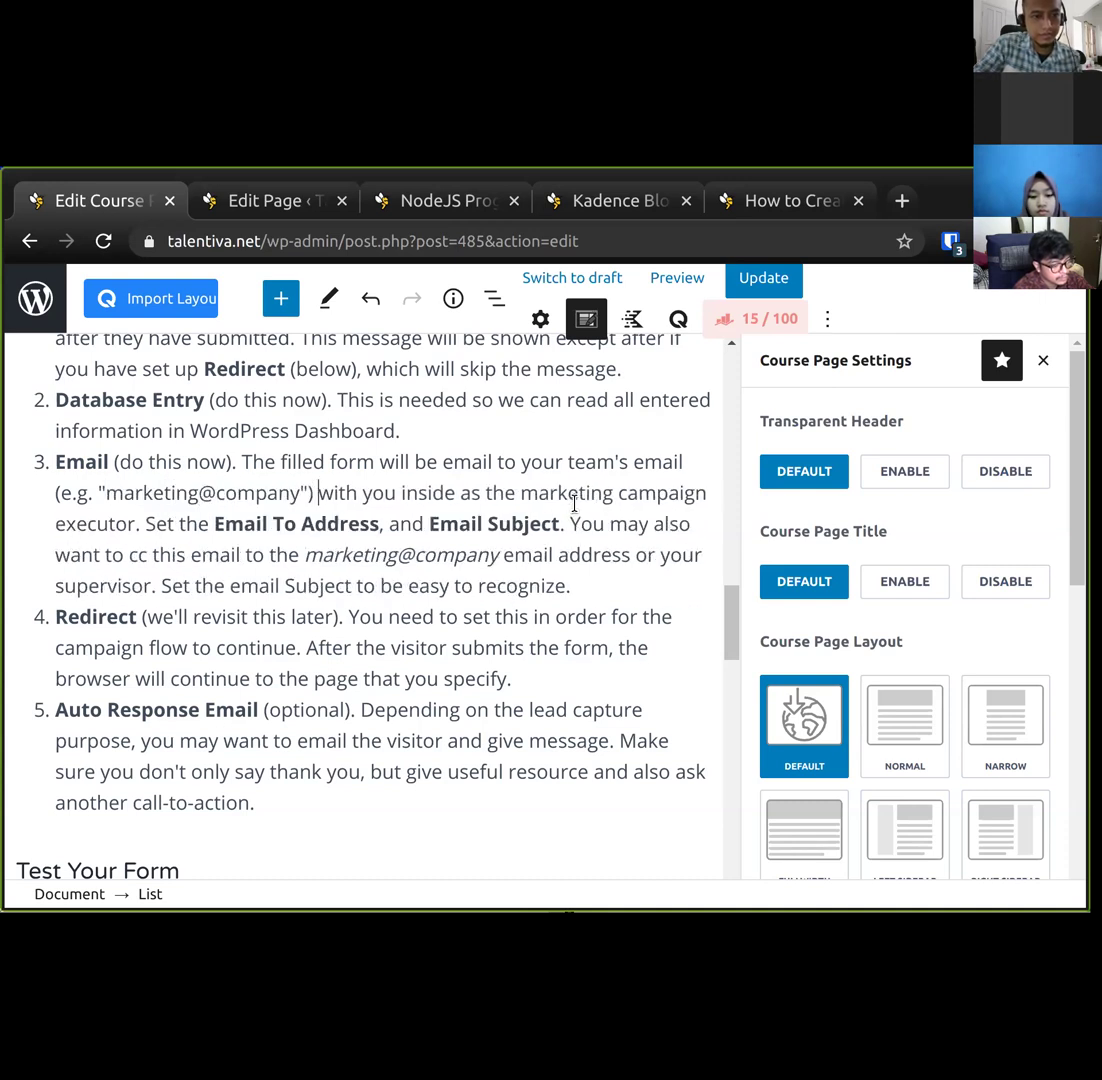
pyautogui.hotkey('ctrl', 'shift', 'Left')
pyautogui.hotkey('ctrl', 'shift', 'Left')
pyautogui.hotkey('ctrl', 'shift', 'Left')
pyautogui.hotkey('ctrl', 'i')
# Change the cc suggestion to 'your own individual email' and save the course page.
pyautogui.press('Down')
pyautogui.press('Down')
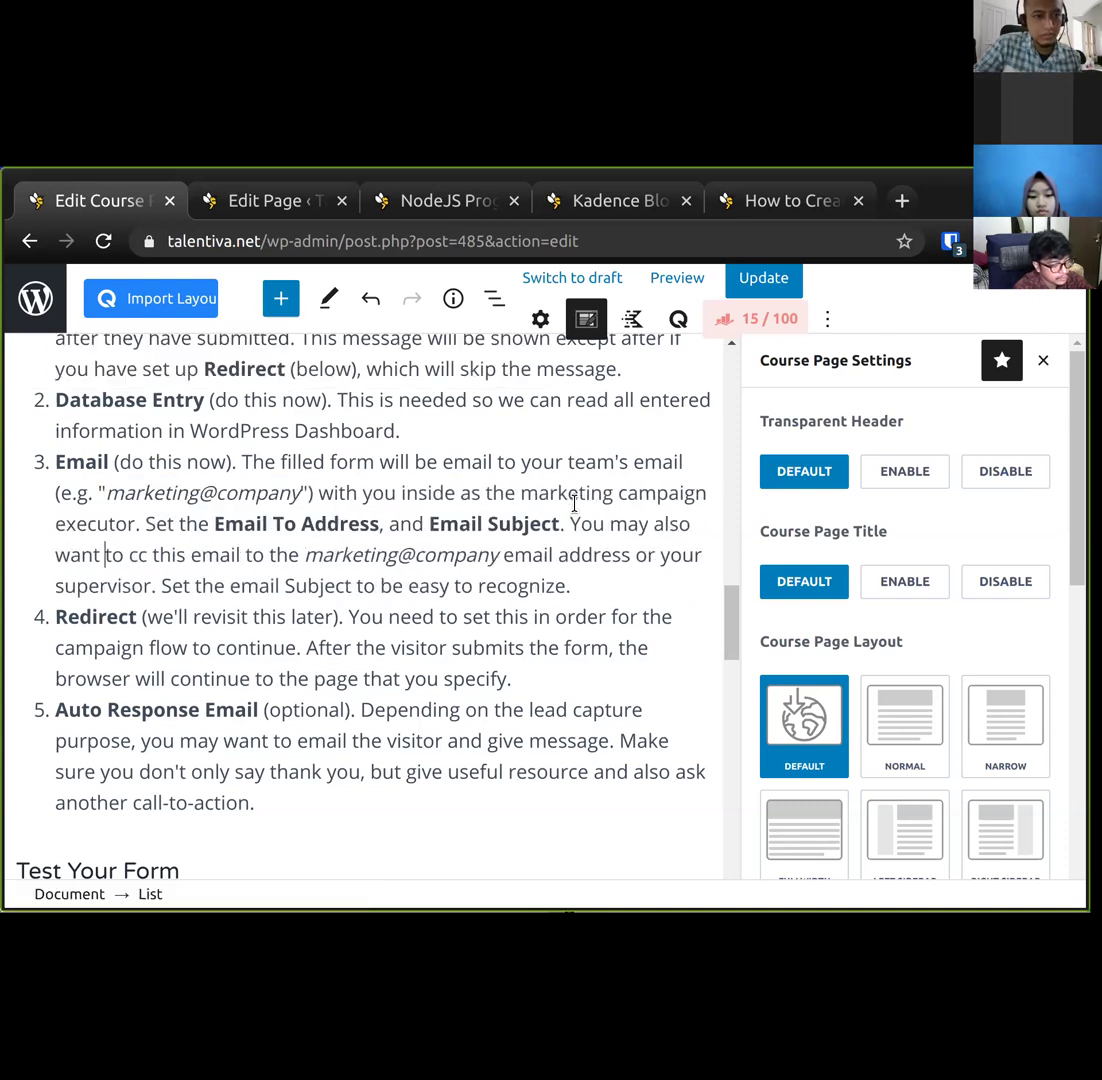
pyautogui.hotkey('ctrl', 'shift', 'Right')
pyautogui.hotkey('ctrl', 'shift', 'Right')
pyautogui.hotkey('ctrl', 'shift', 'Right')
pyautogui.hotkey('ctrl', 'shift', 'Right')
pyautogui.hotkey('ctrl', 'shift', 'Right')
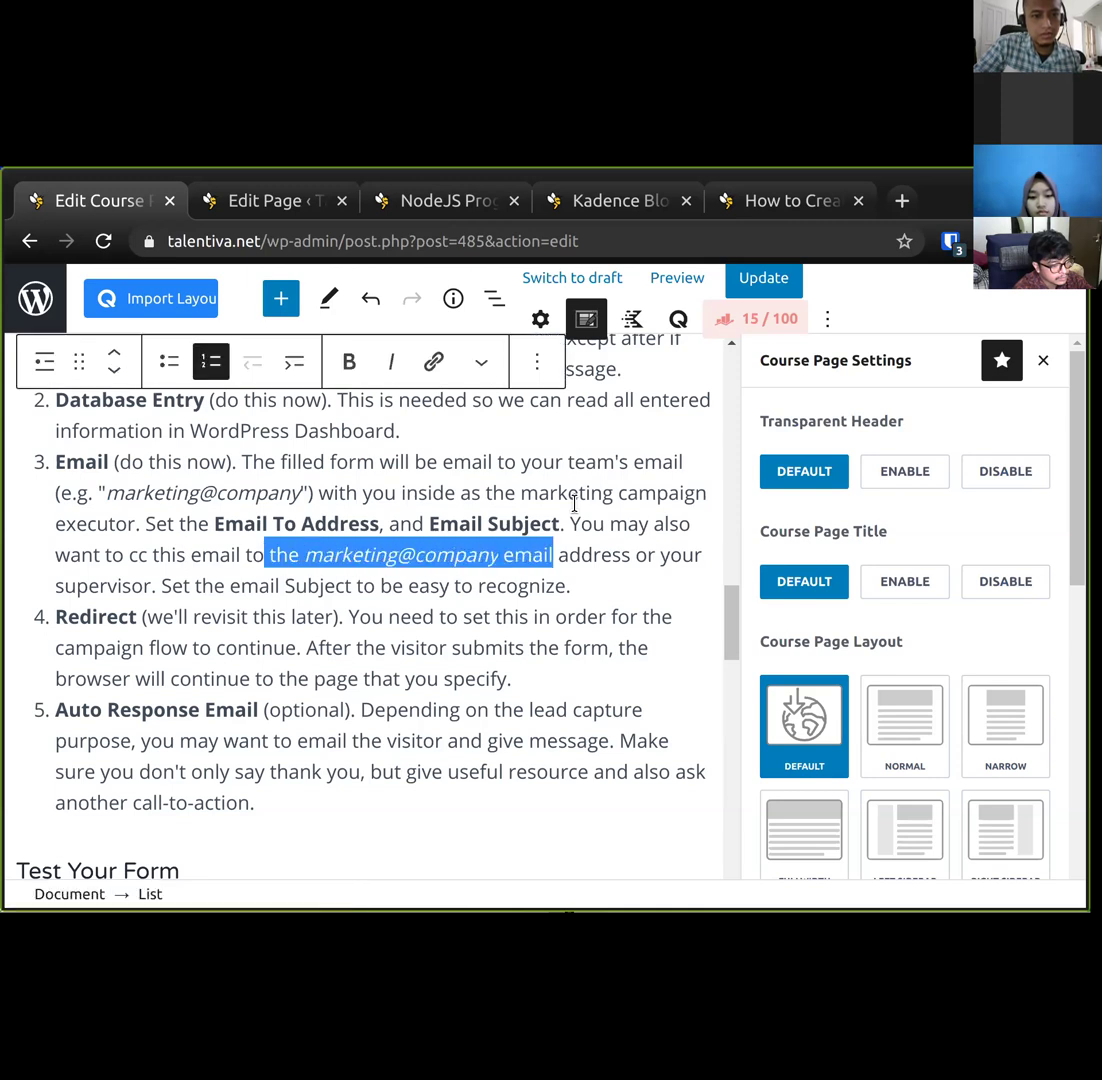
pyautogui.write('your own')
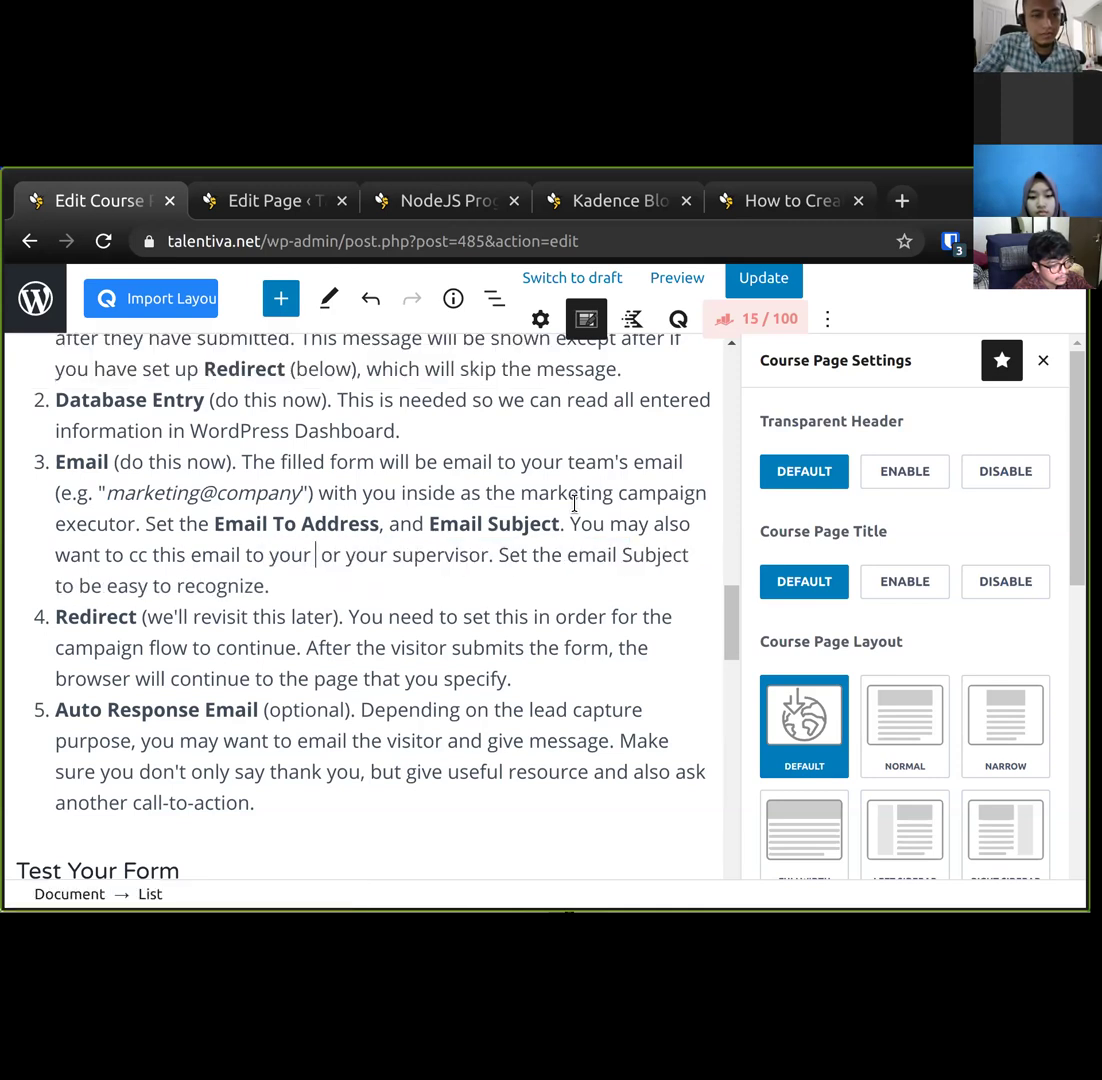
pyautogui.write(' individ')
pyautogui.press('BackSpace')
pyautogui.press('BackSpace')
pyautogui.press('BackSpace')
pyautogui.press('BackSpace')
pyautogui.press('BackSpace')
pyautogui.write('dividual email')
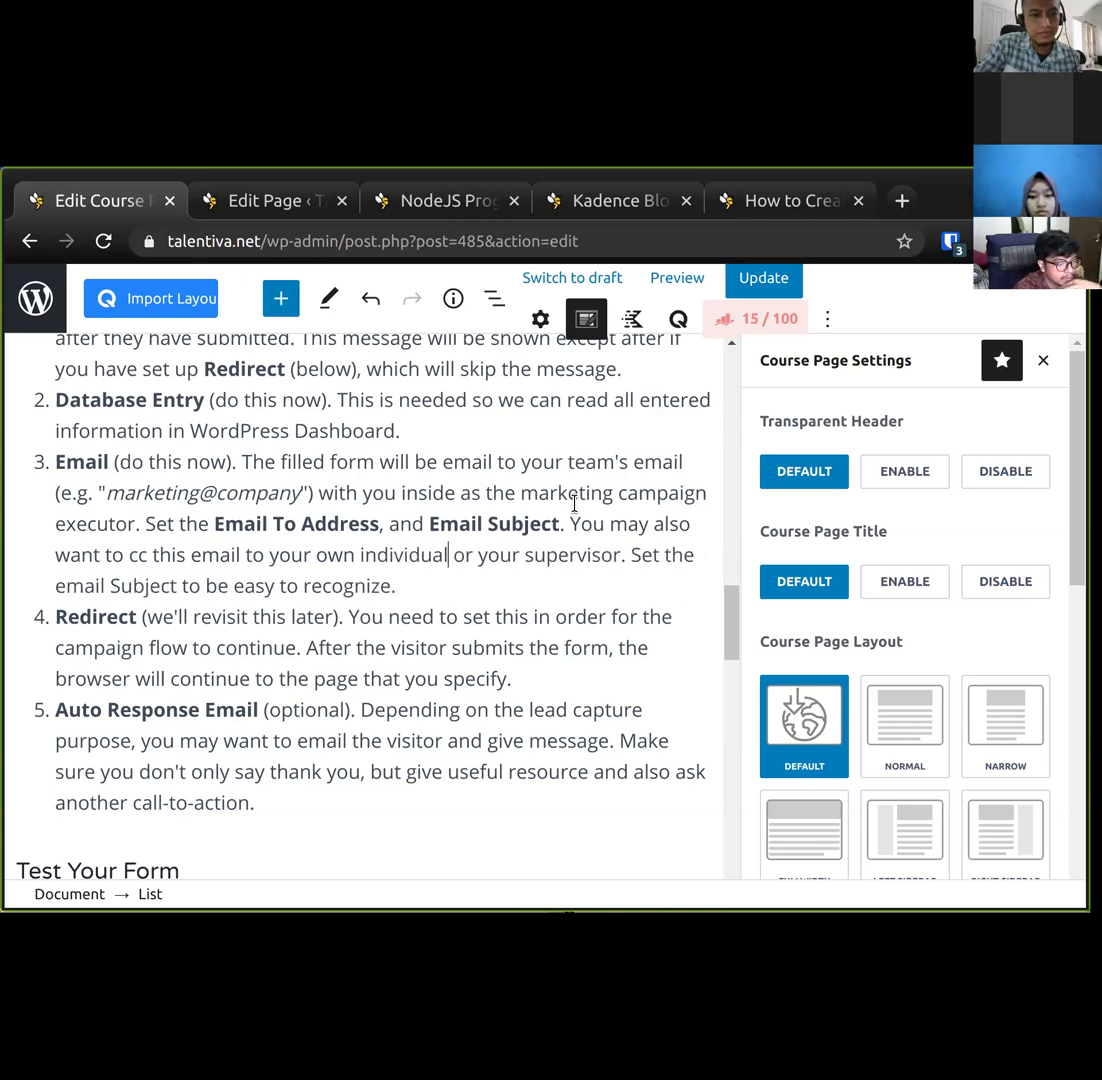
pyautogui.press('Left')
pyautogui.press('Left')
pyautogui.press('Left')
pyautogui.press('Left')
pyautogui.press('Left')
pyautogui.press('Left')
pyautogui.press('Left')
pyautogui.press('Left')
pyautogui.press('Left')
pyautogui.press('Left')
pyautogui.press('Left')
pyautogui.press('Left')
pyautogui.press('Up')
pyautogui.press('Up')
pyautogui.press('Up')
pyautogui.press('Up')
pyautogui.press('End')
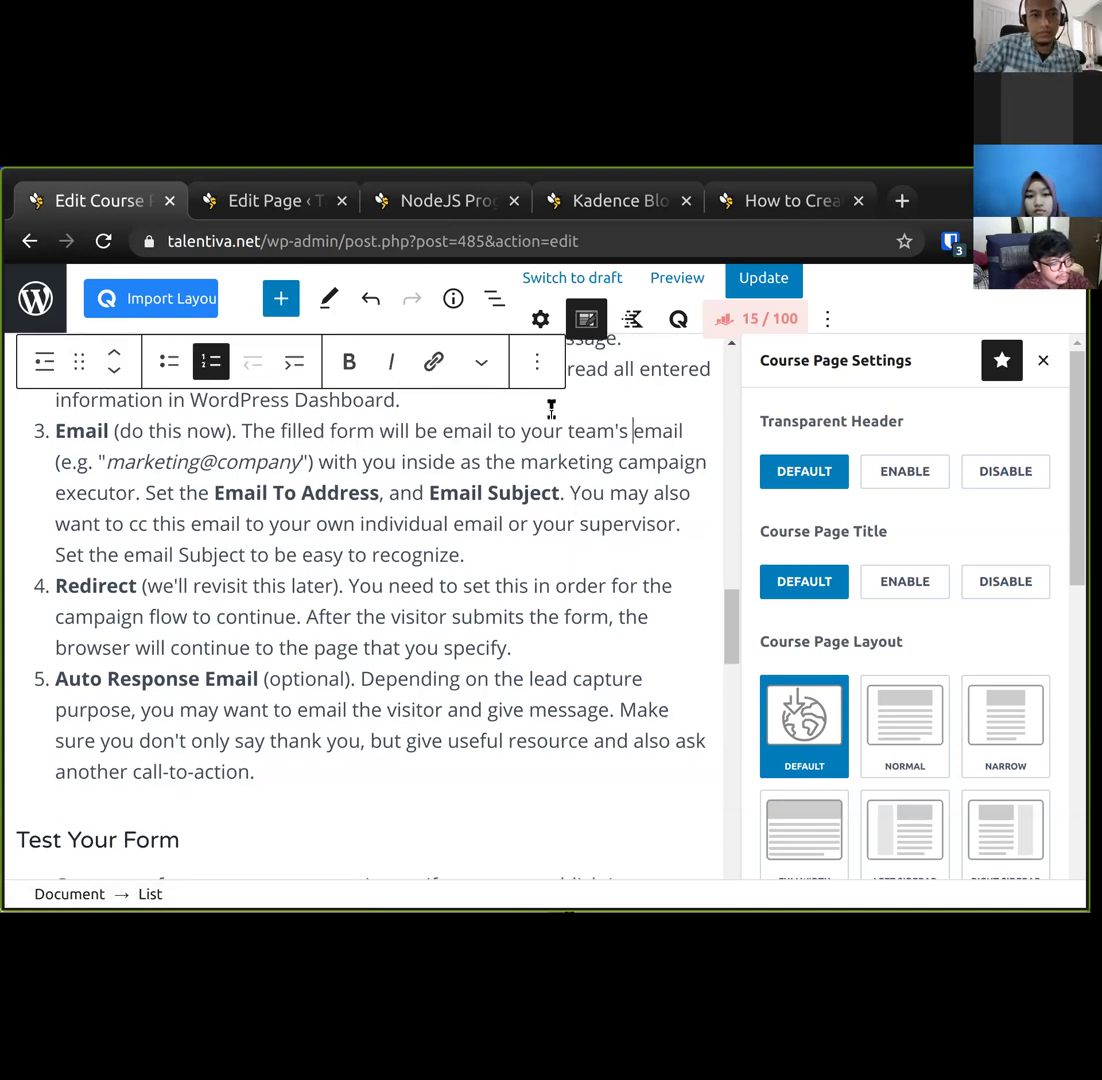
pyautogui.hotkey('ctrl', 's')
pyautogui.click(268, 205)
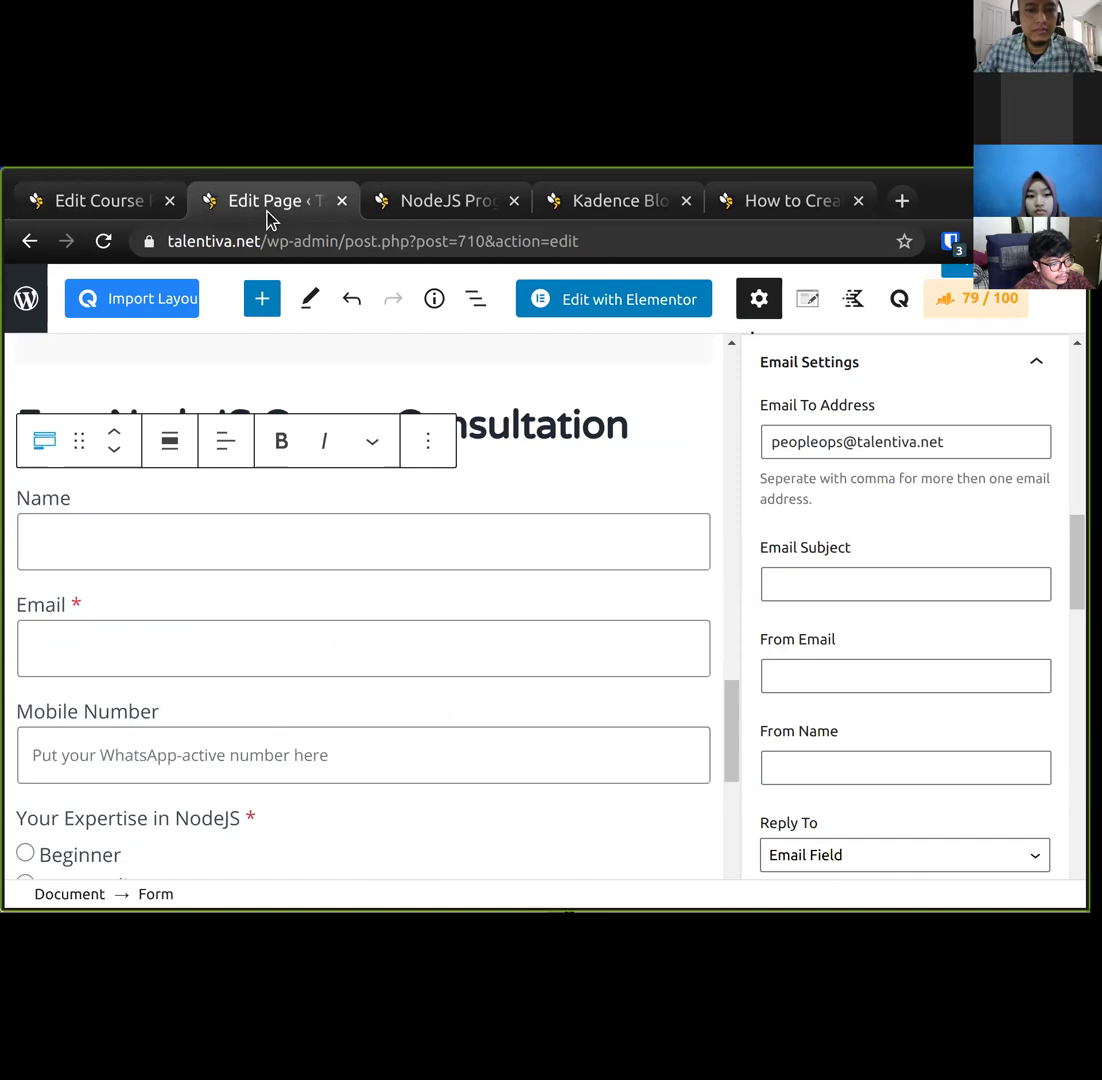
# Set the notification Email Subject to 'NodeJS Career Consultation', copied from the page heading.
pyautogui.click(921, 573)
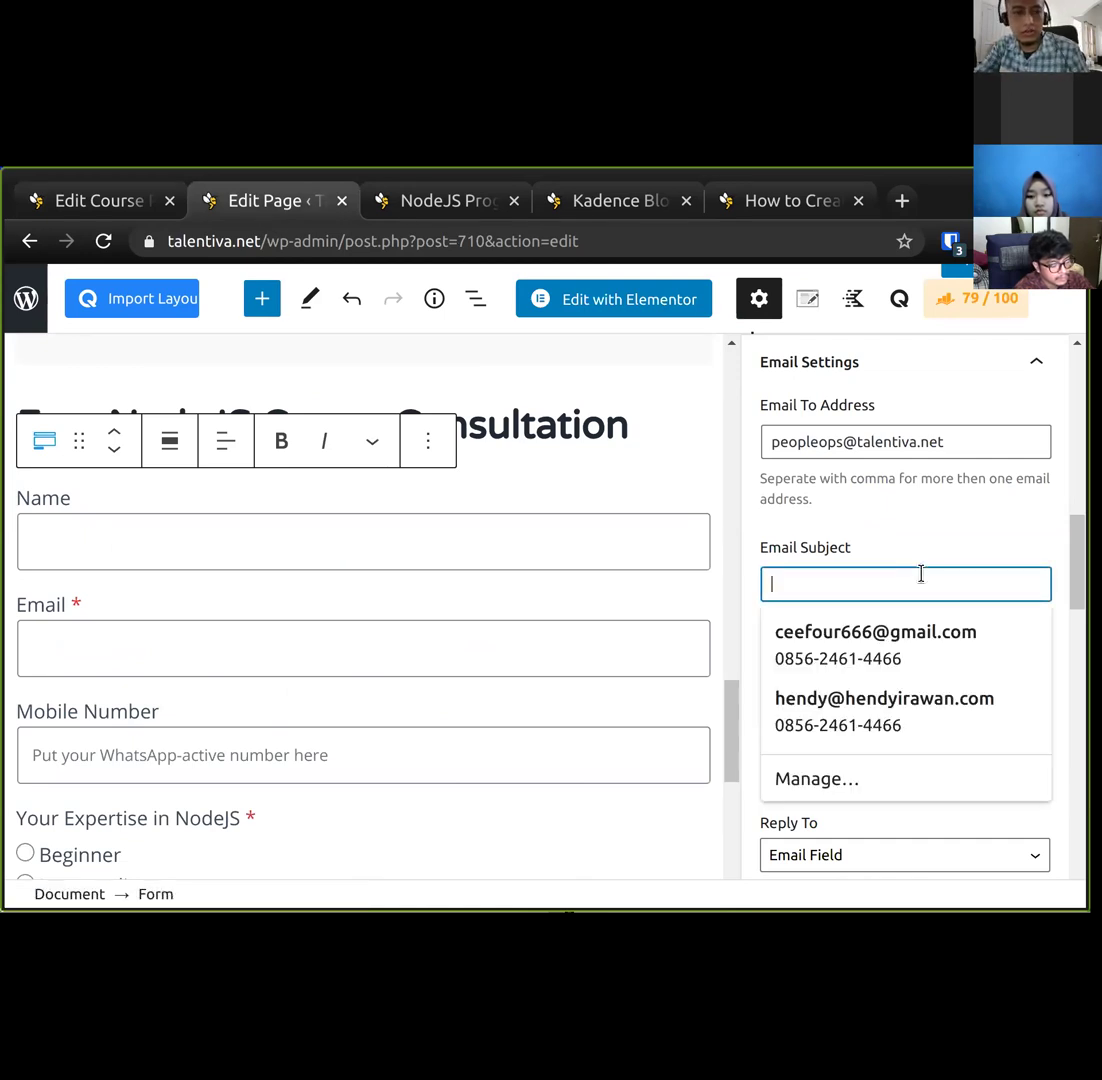
pyautogui.write('C')
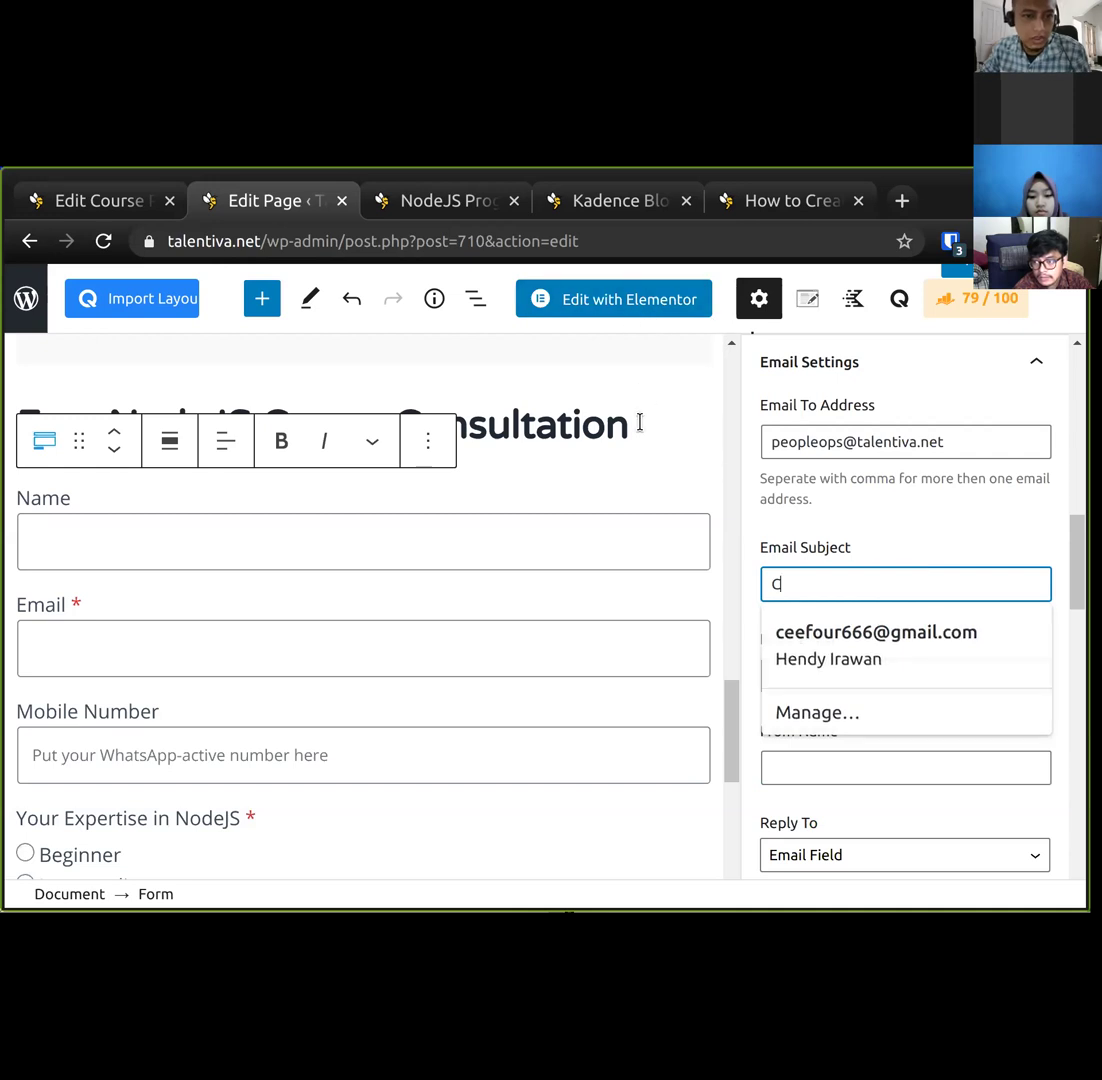
pyautogui.click(640, 423)
pyautogui.hotkey('ctrl', 'a')
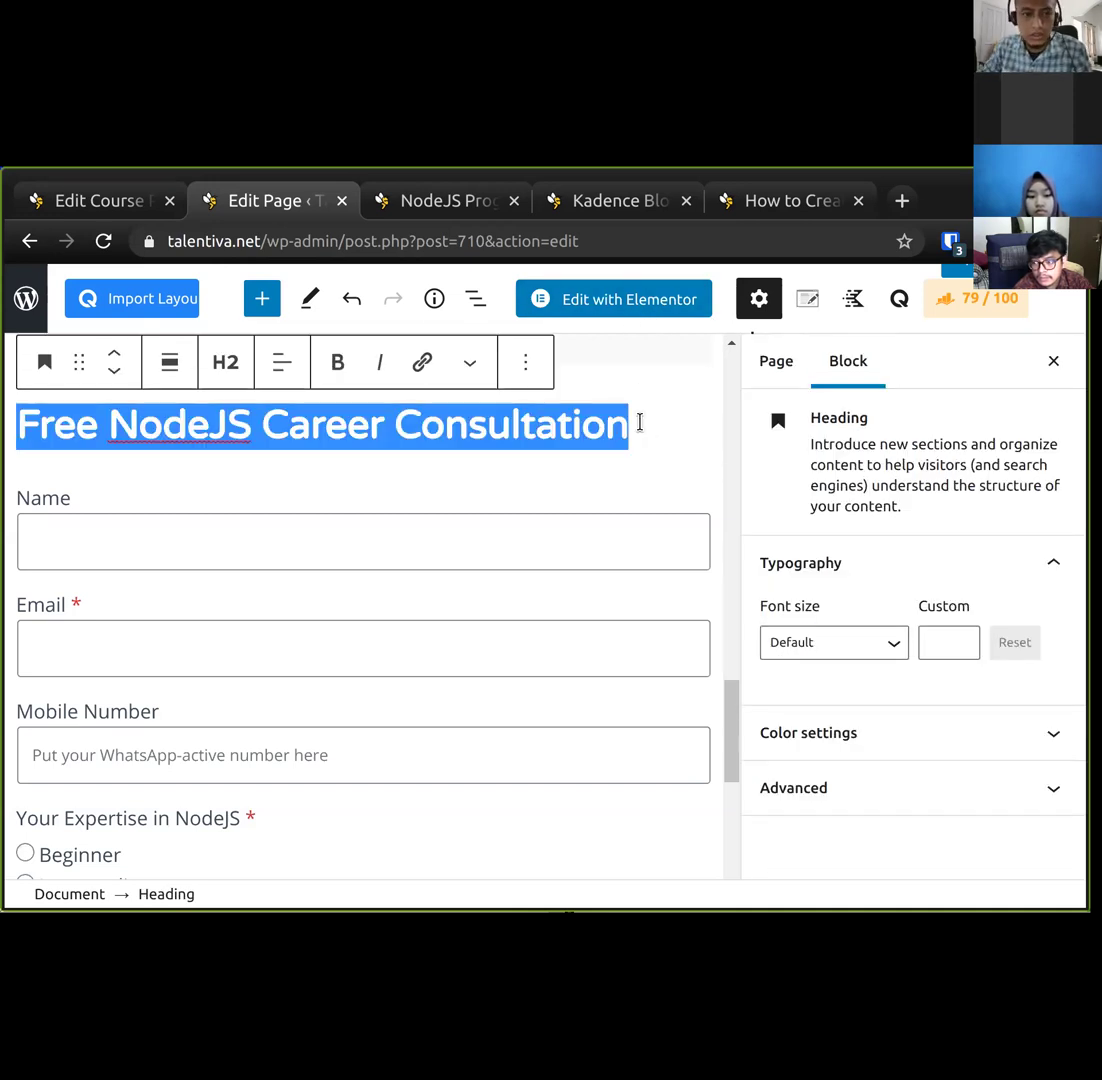
pyautogui.moveTo(110, 425); pyautogui.dragTo(630, 428)
pyautogui.hotkey('ctrl', 'c')
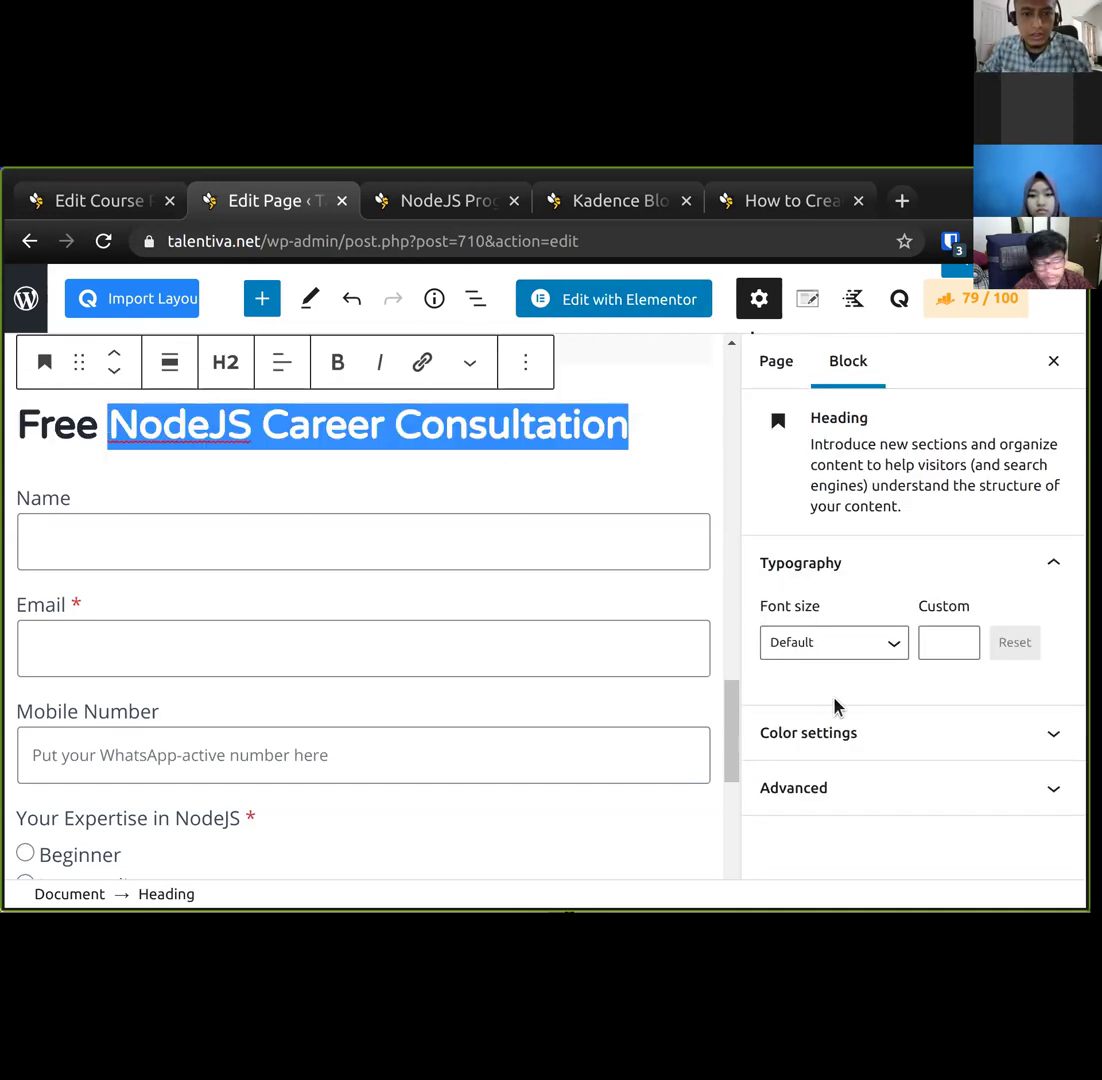
pyautogui.click(476, 560)
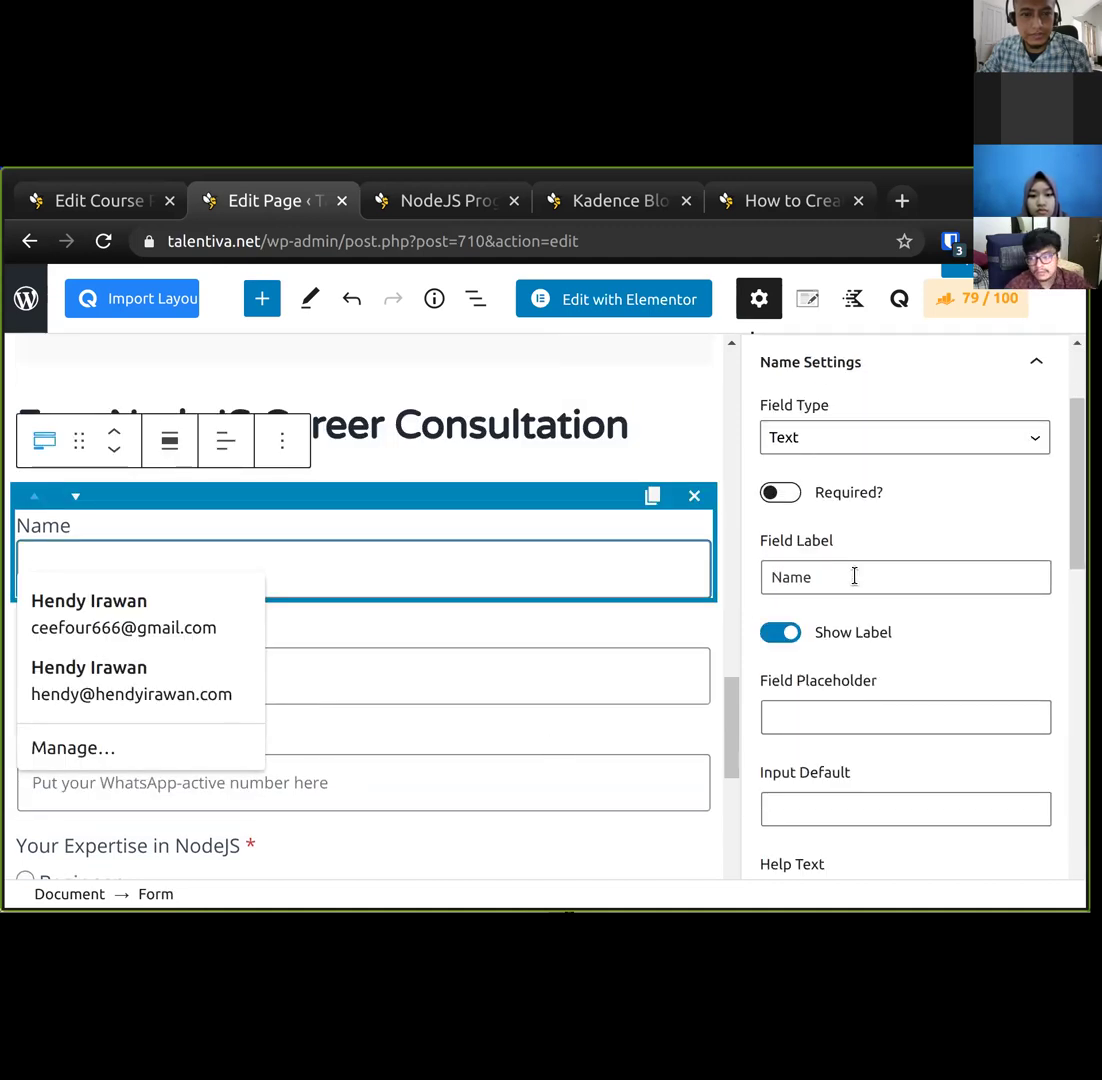
pyautogui.moveTo(1077, 482); pyautogui.dragTo(1077, 712)
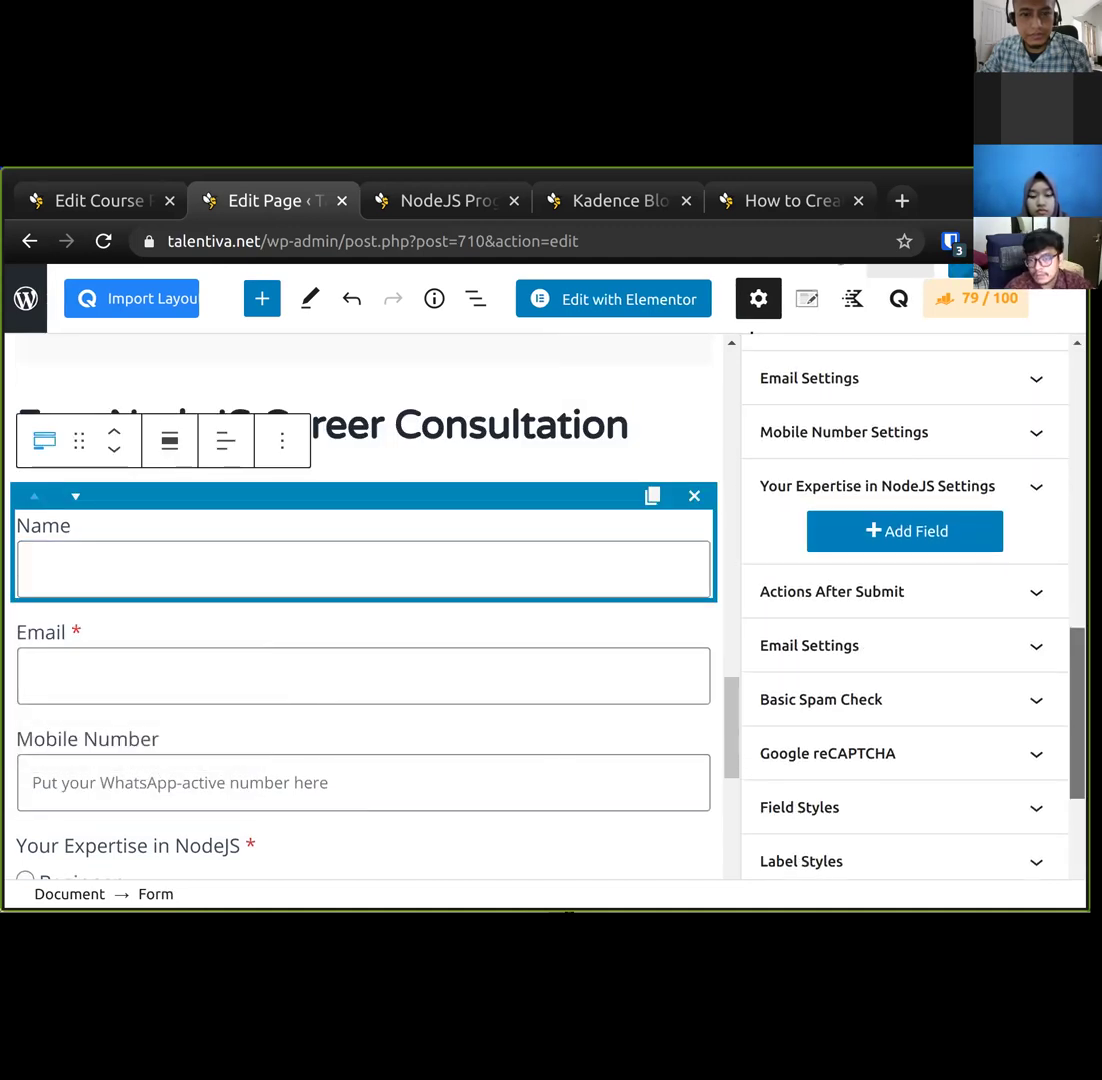
pyautogui.click(984, 390)
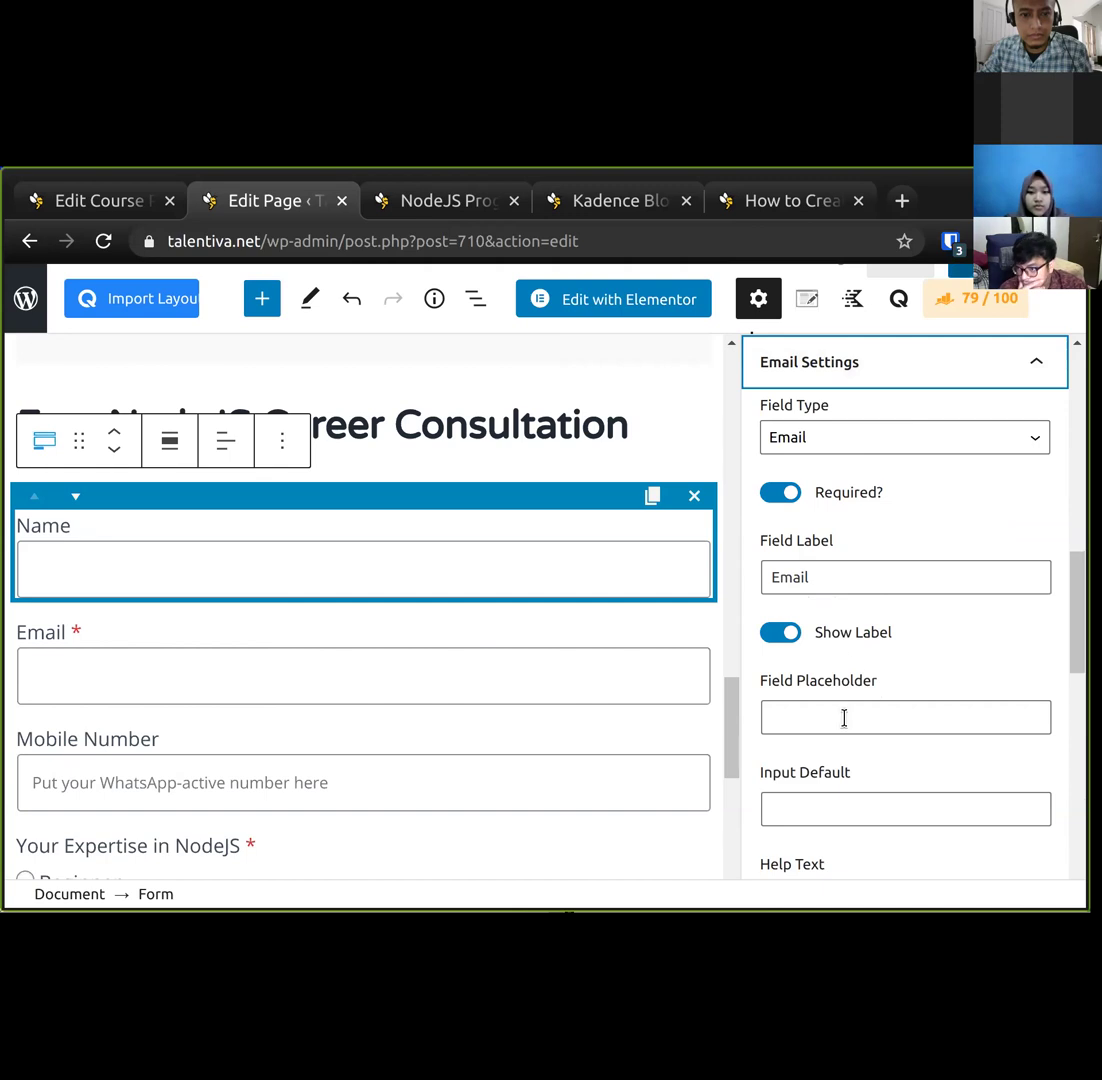
pyautogui.scroll(-12, 839, 770)
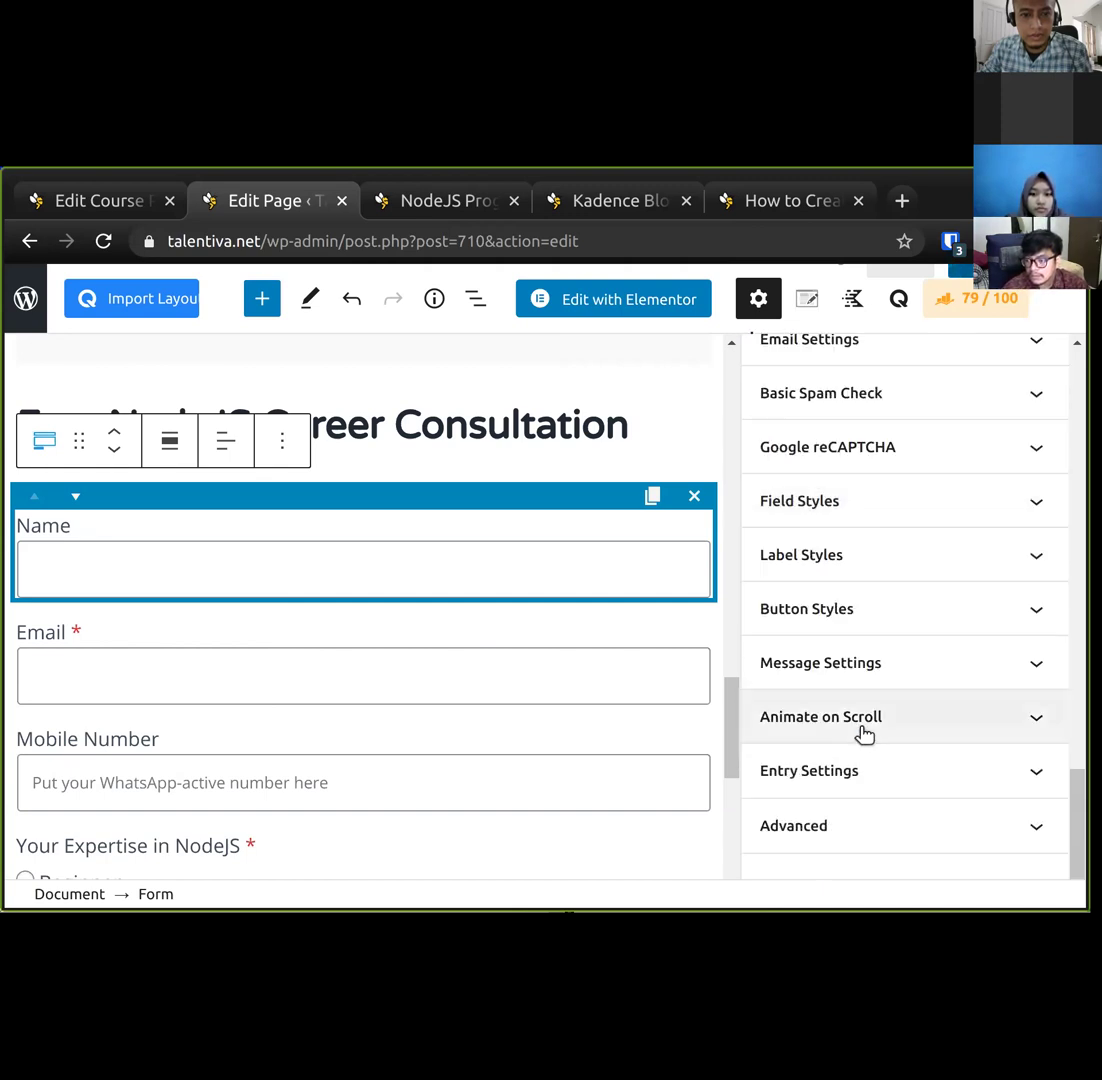
pyautogui.scroll(3, 845, 650)
pyautogui.click(819, 588)
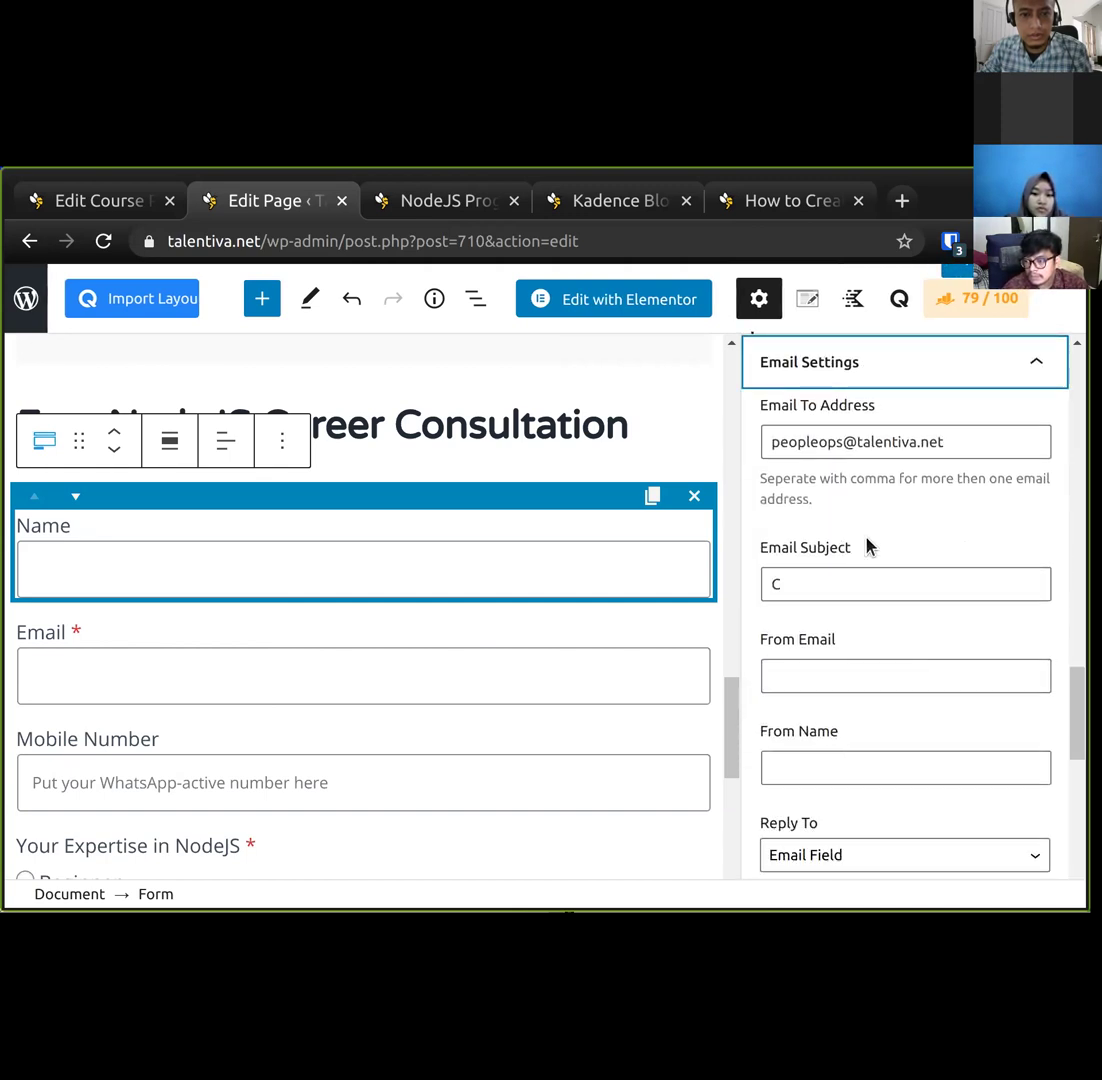
pyautogui.click(826, 583)
pyautogui.hotkey('ctrl', 'a')
pyautogui.hotkey('ctrl', 'v')
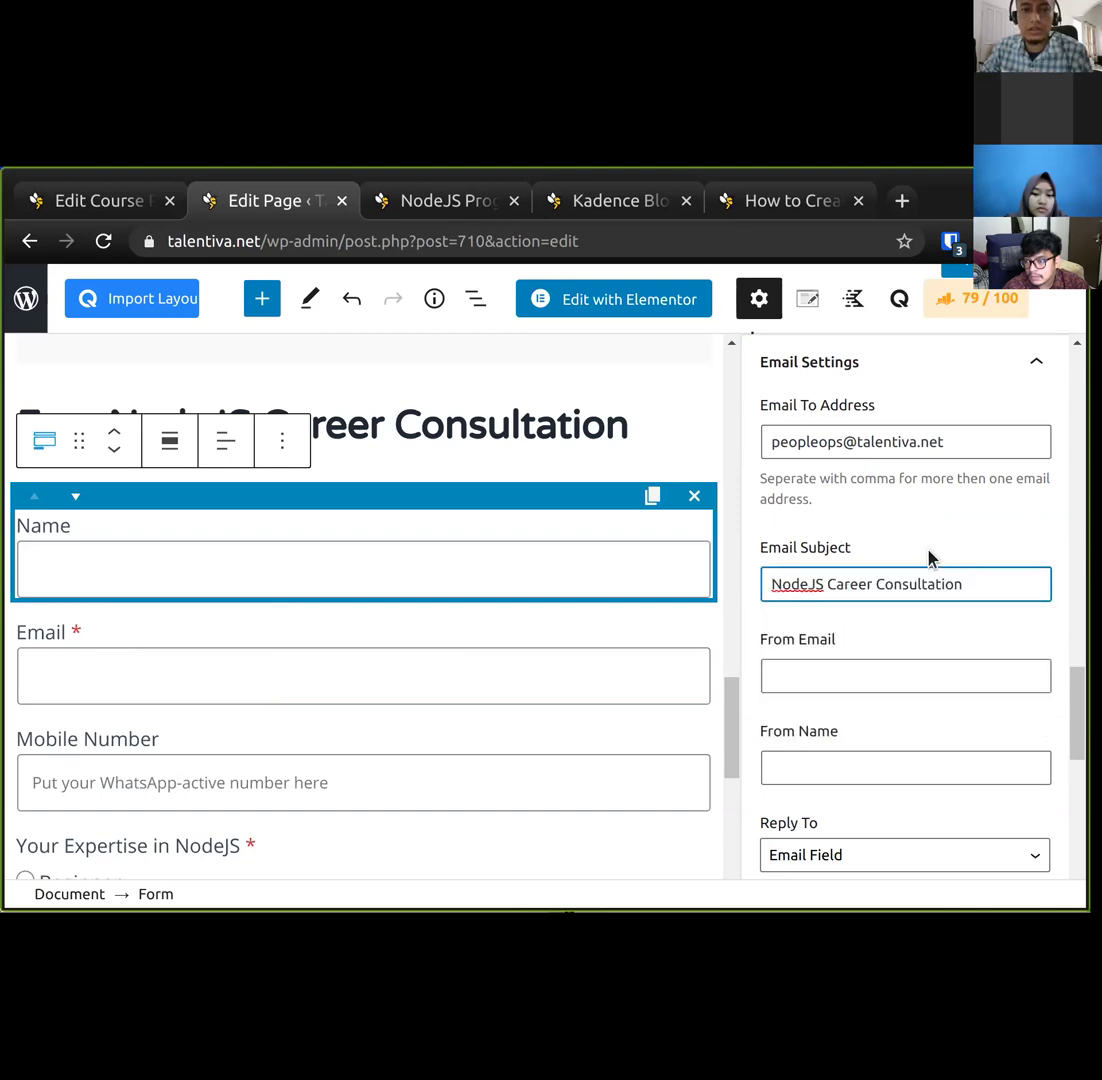
# Enter a team member's email address in the notification's Cc field.
pyautogui.scroll(-3, 830, 480)
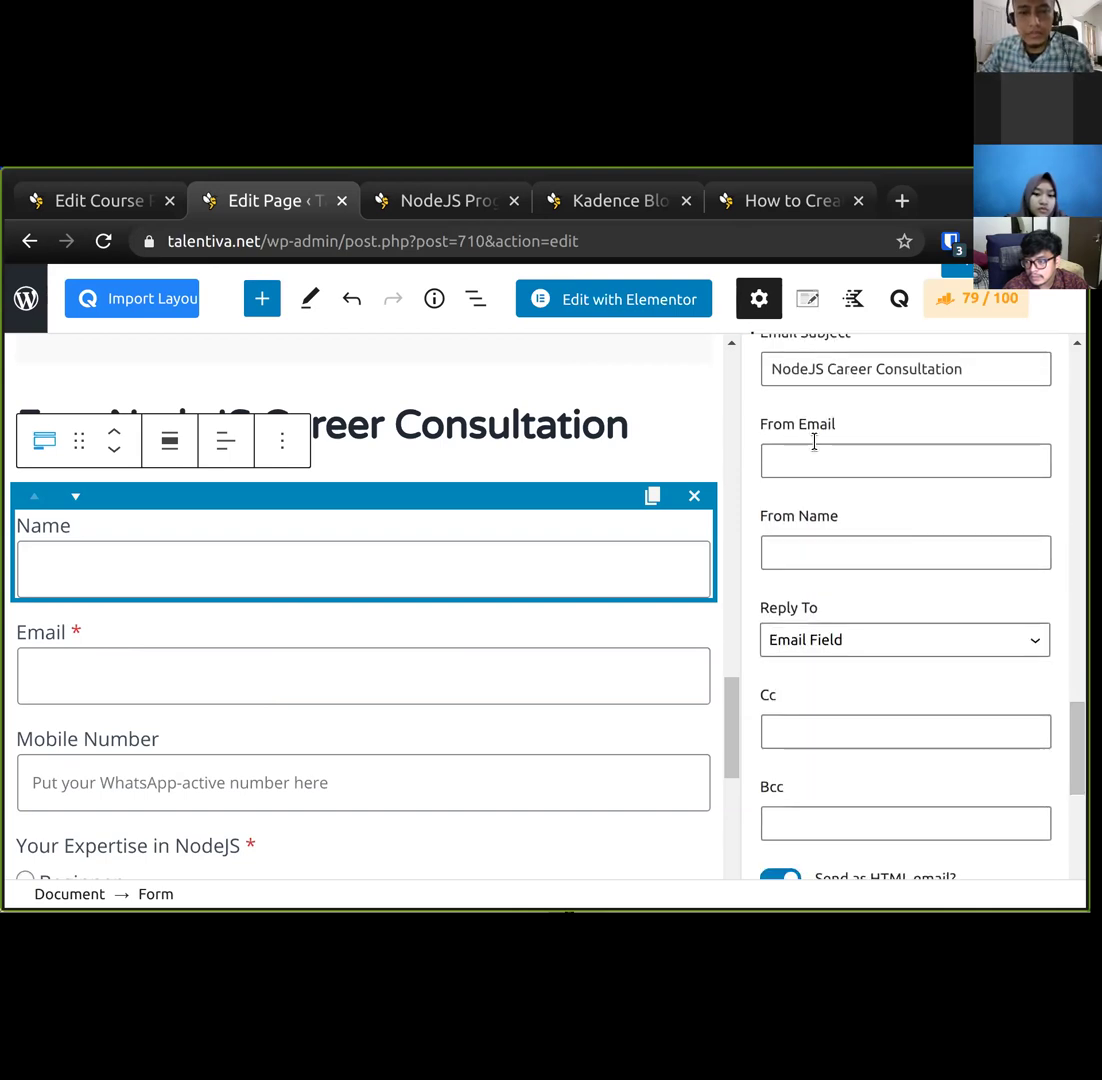
pyautogui.scroll(2, 841, 508)
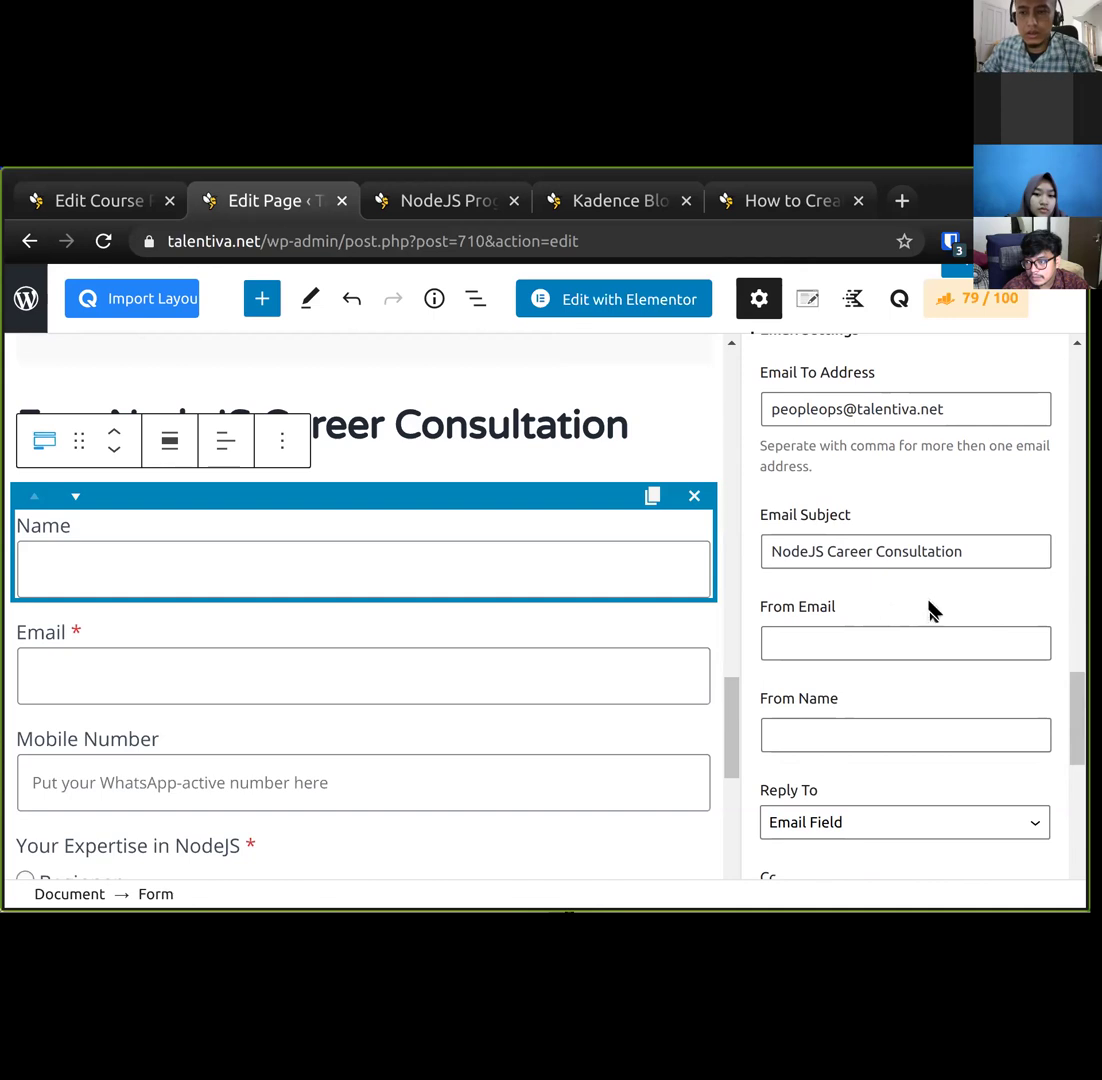
pyautogui.scroll(-3, 930, 610)
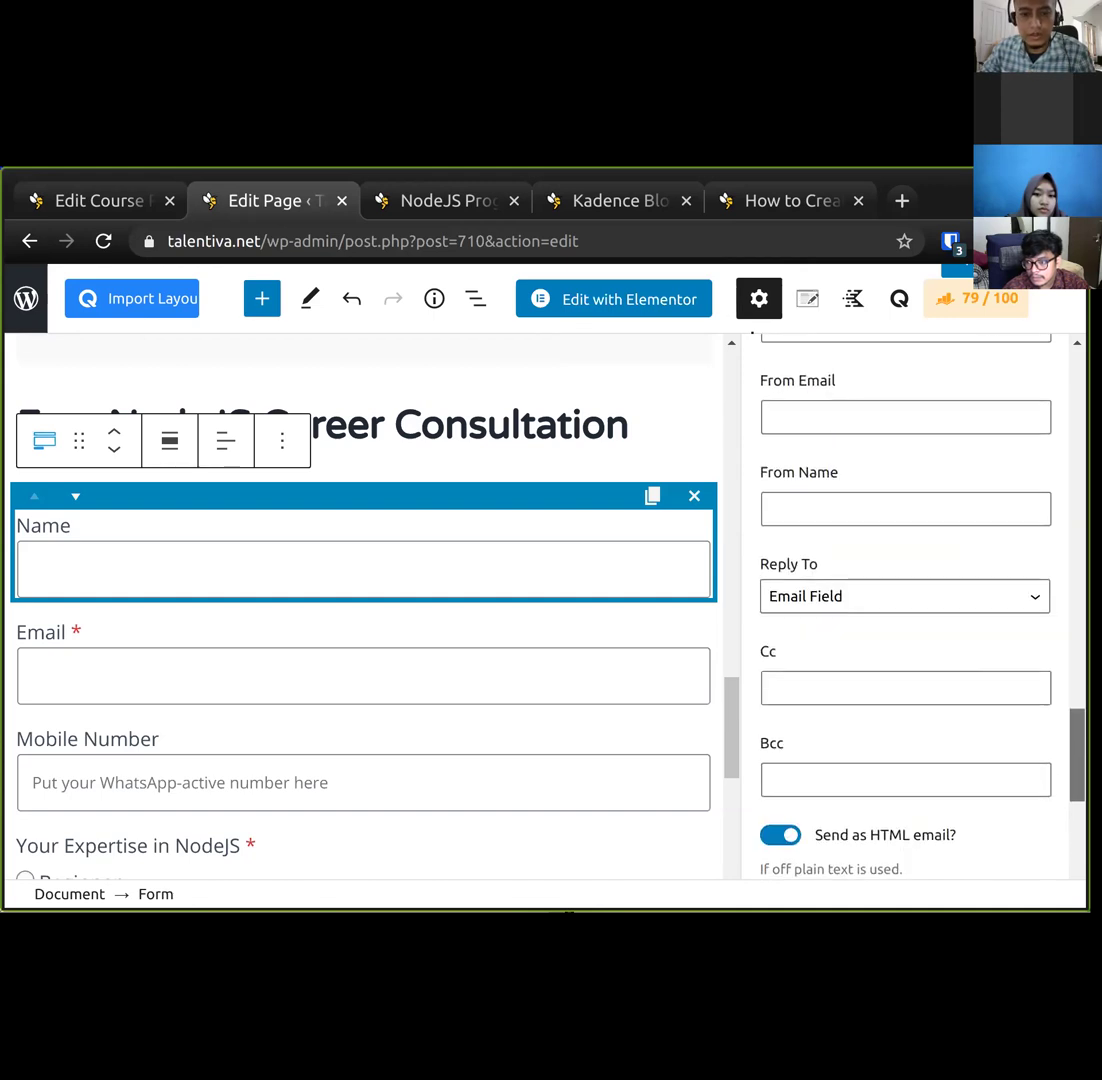
pyautogui.scroll(1, 740, 576)
pyautogui.scroll(-2, 740, 576)
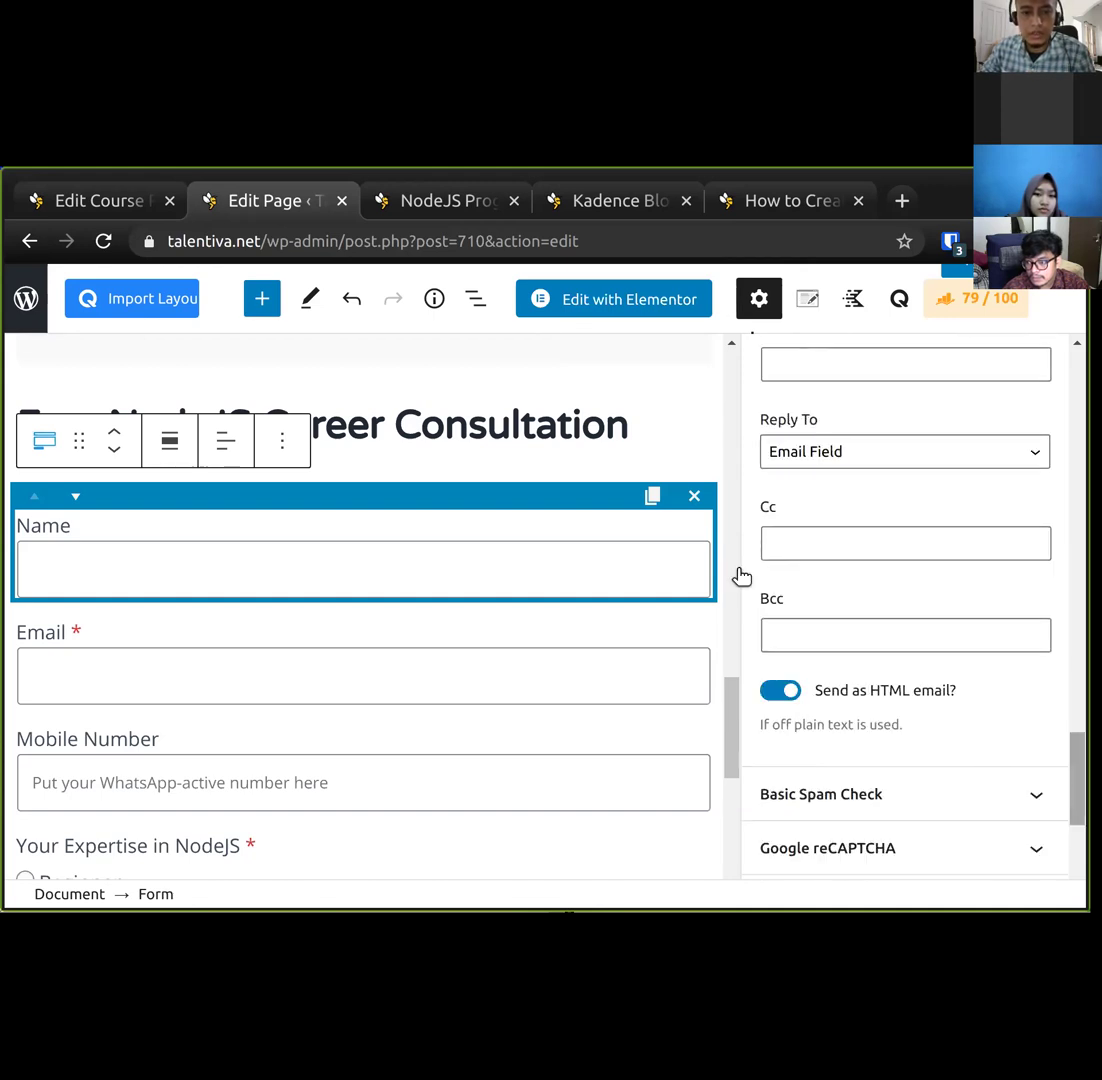
pyautogui.click(861, 551)
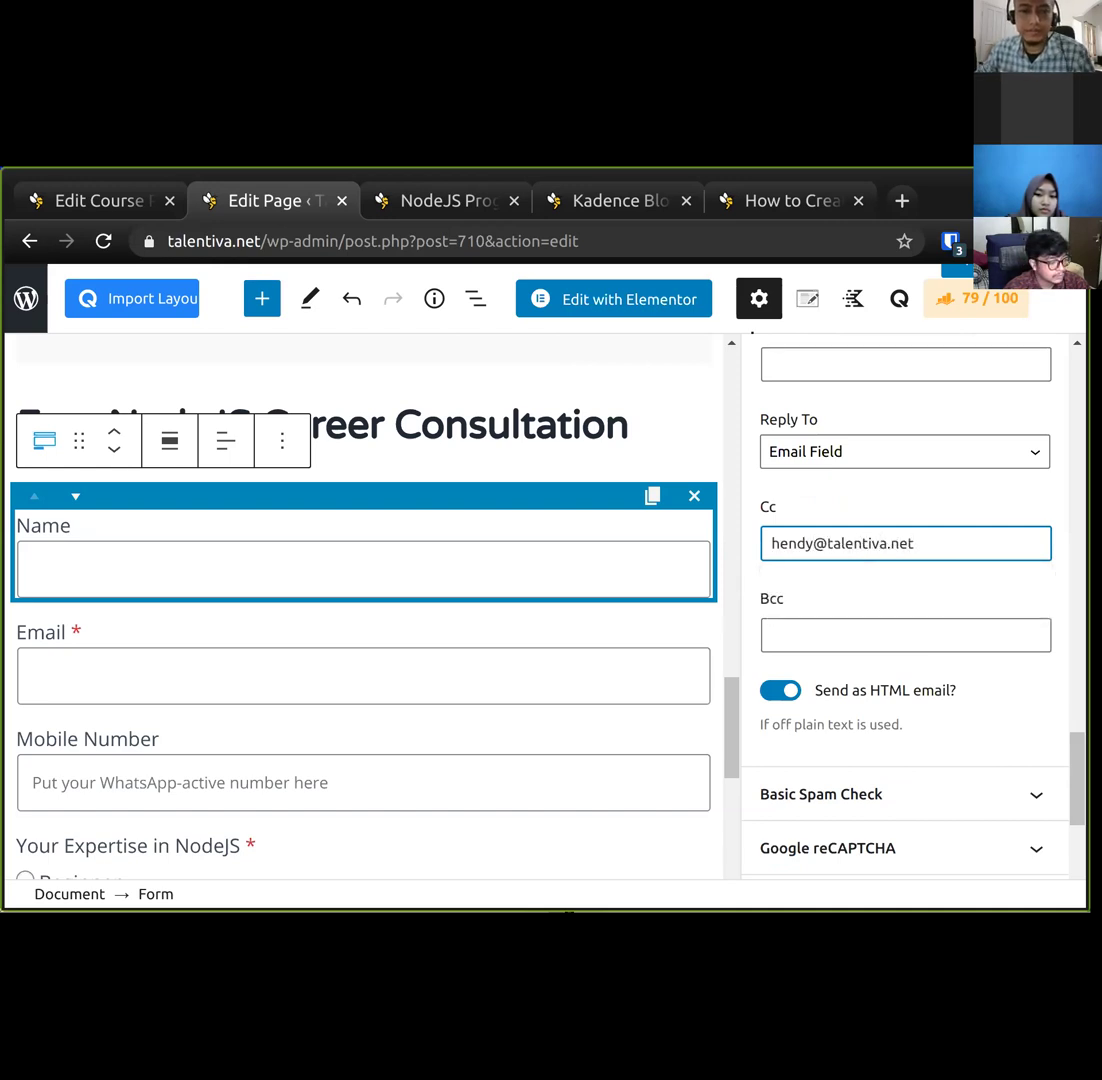
pyautogui.click(930, 509)
pyautogui.scroll(-1, 930, 509)
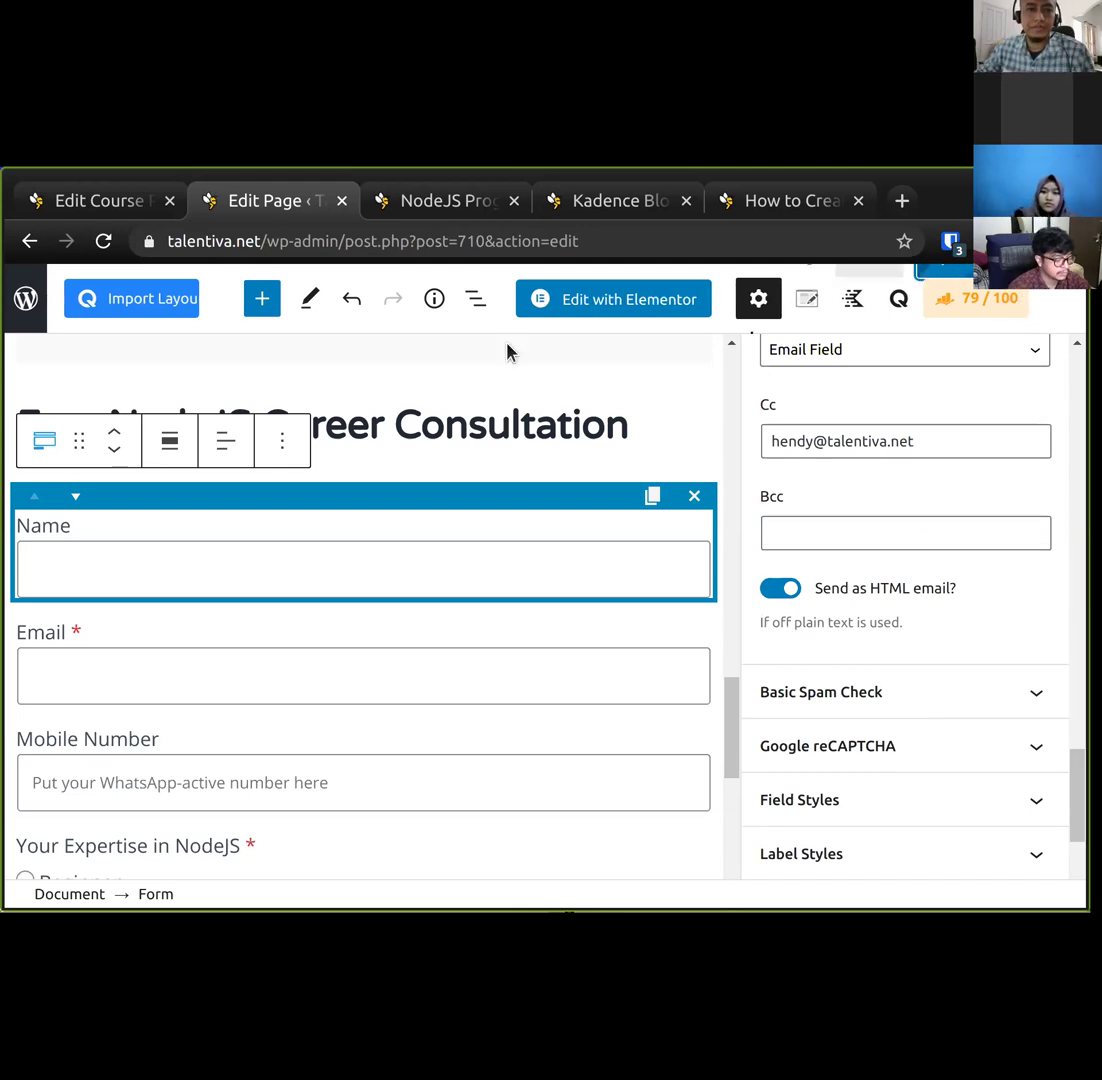
pyautogui.click(141, 210)
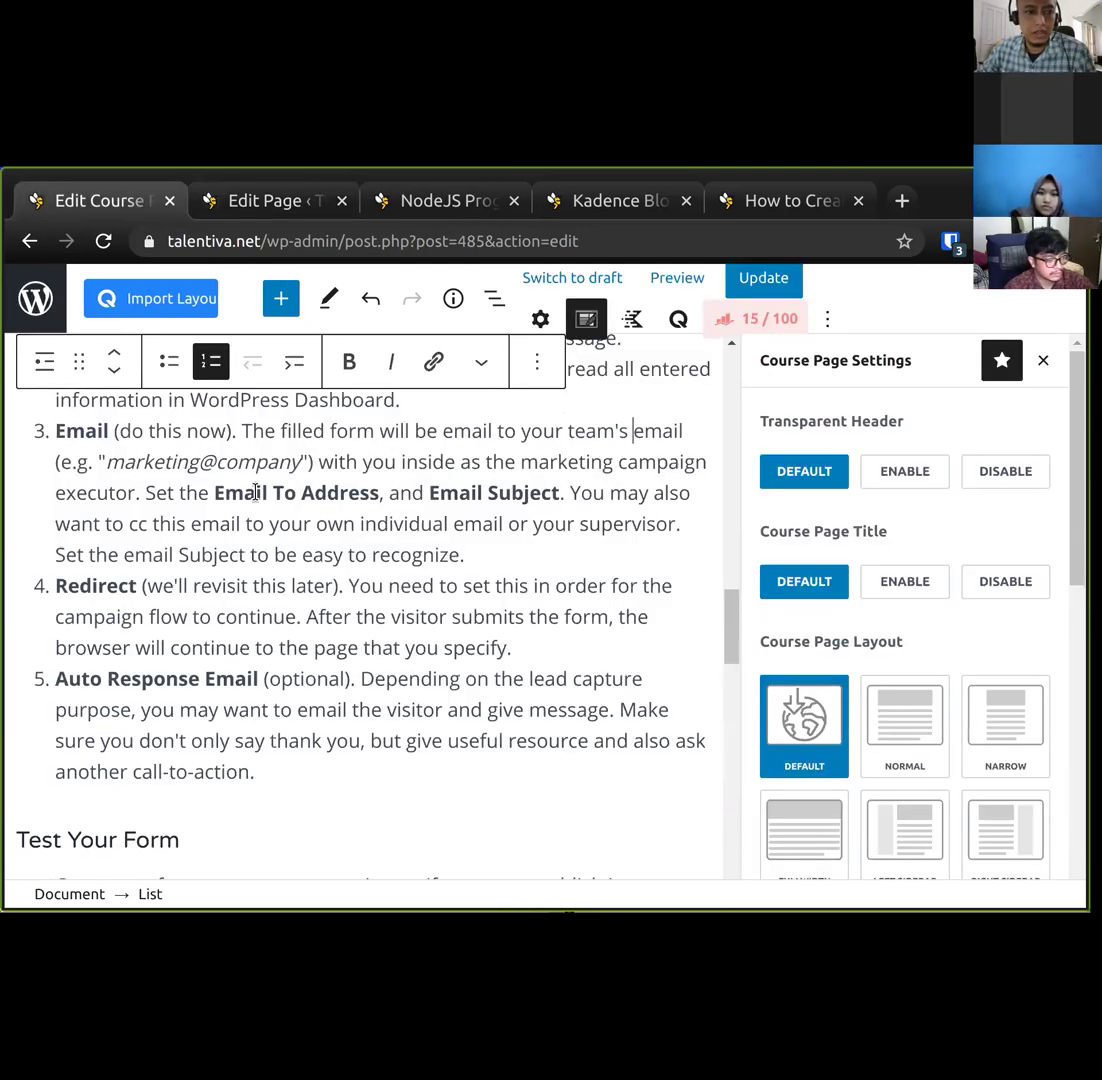
# Check the course page's step 4 text and the live NodeJS page's form, then resume editing the form.
pyautogui.doubleClick(136, 618)
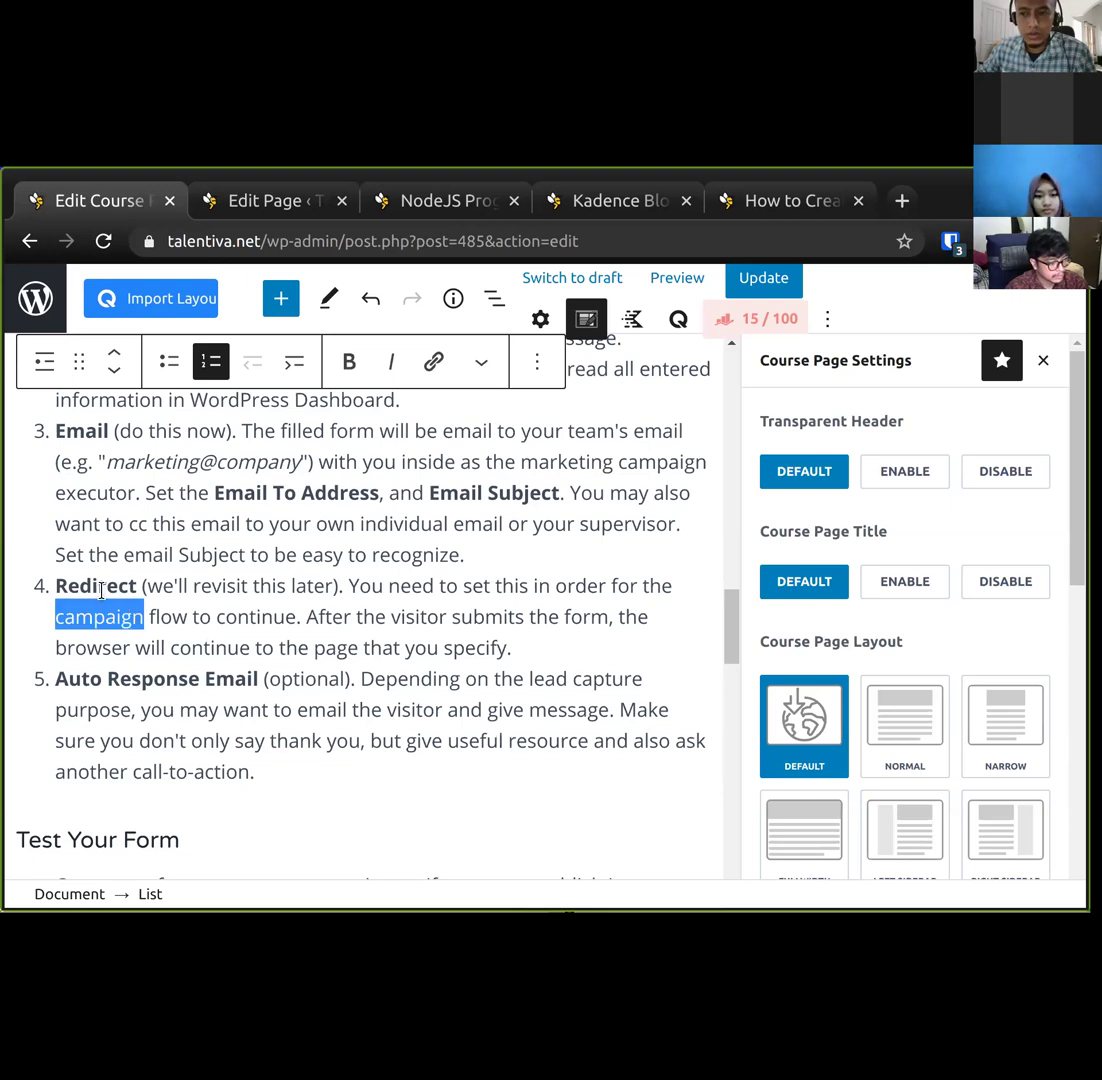
pyautogui.doubleClick(101, 588)
pyautogui.click(89, 609)
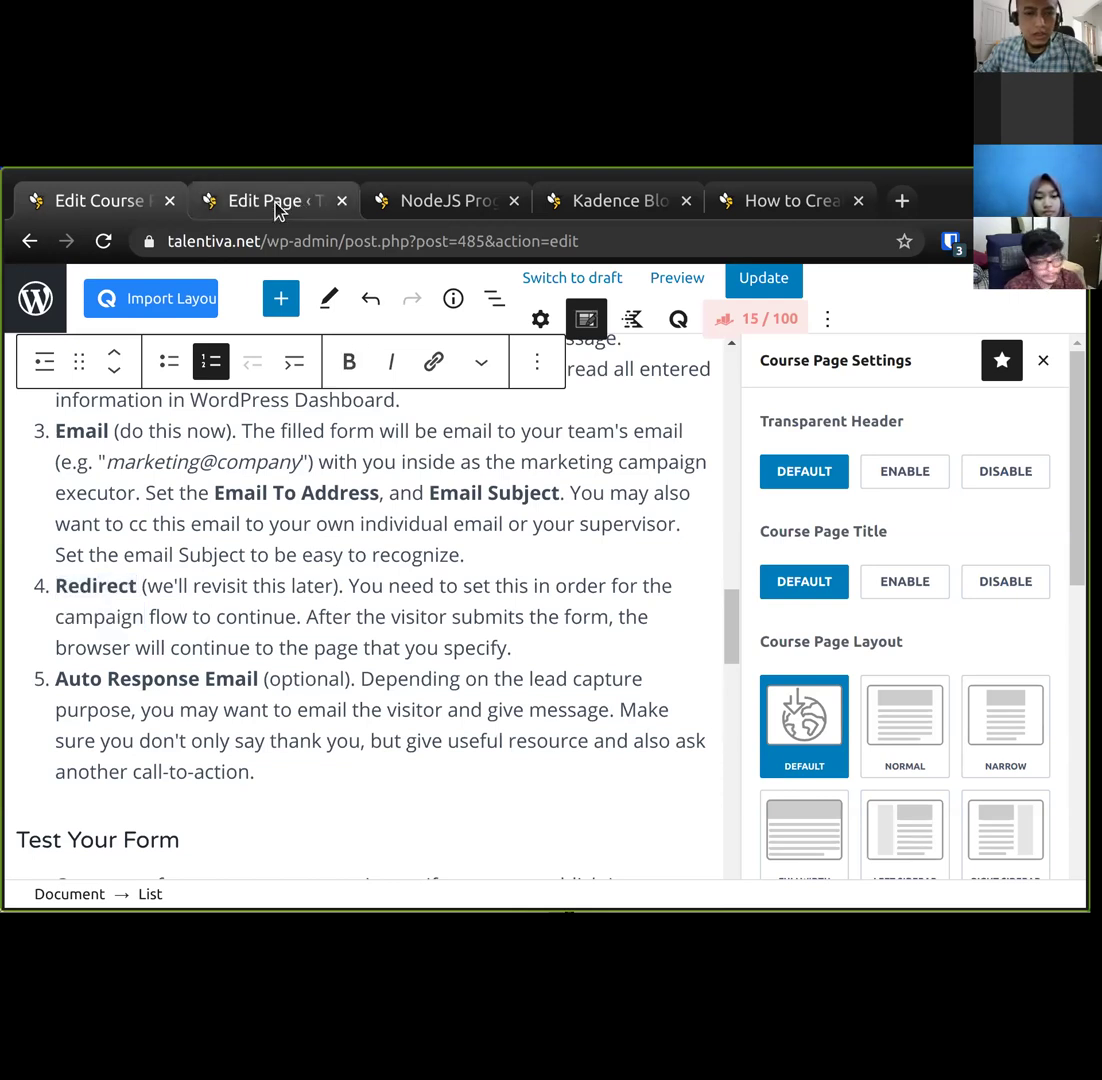
pyautogui.click(276, 205)
pyautogui.click(448, 208)
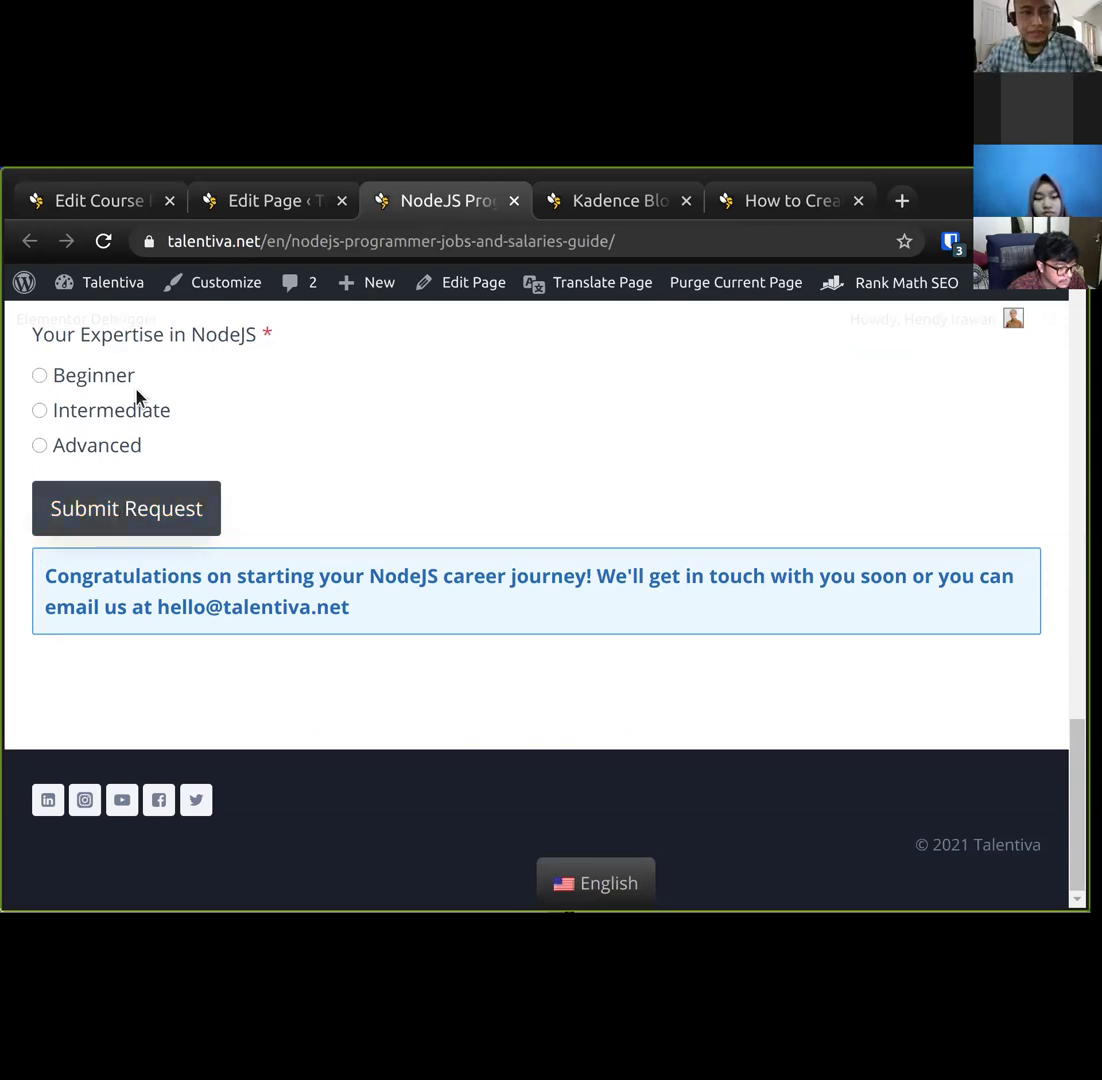
pyautogui.click(126, 208)
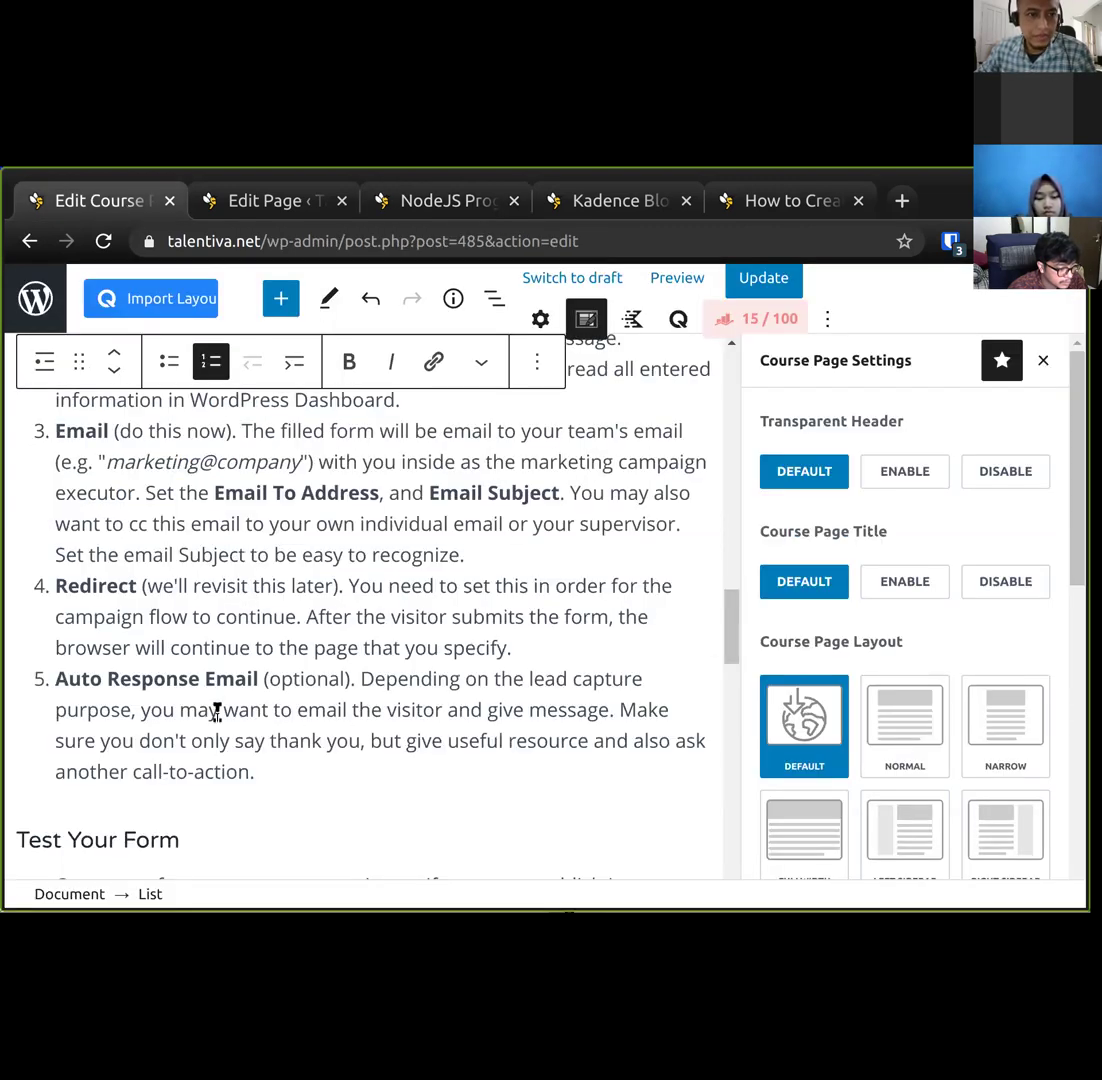
pyautogui.scroll(1, 90, 670)
pyautogui.scroll(1, 92, 668)
pyautogui.scroll(-2, 150, 690)
pyautogui.click(278, 203)
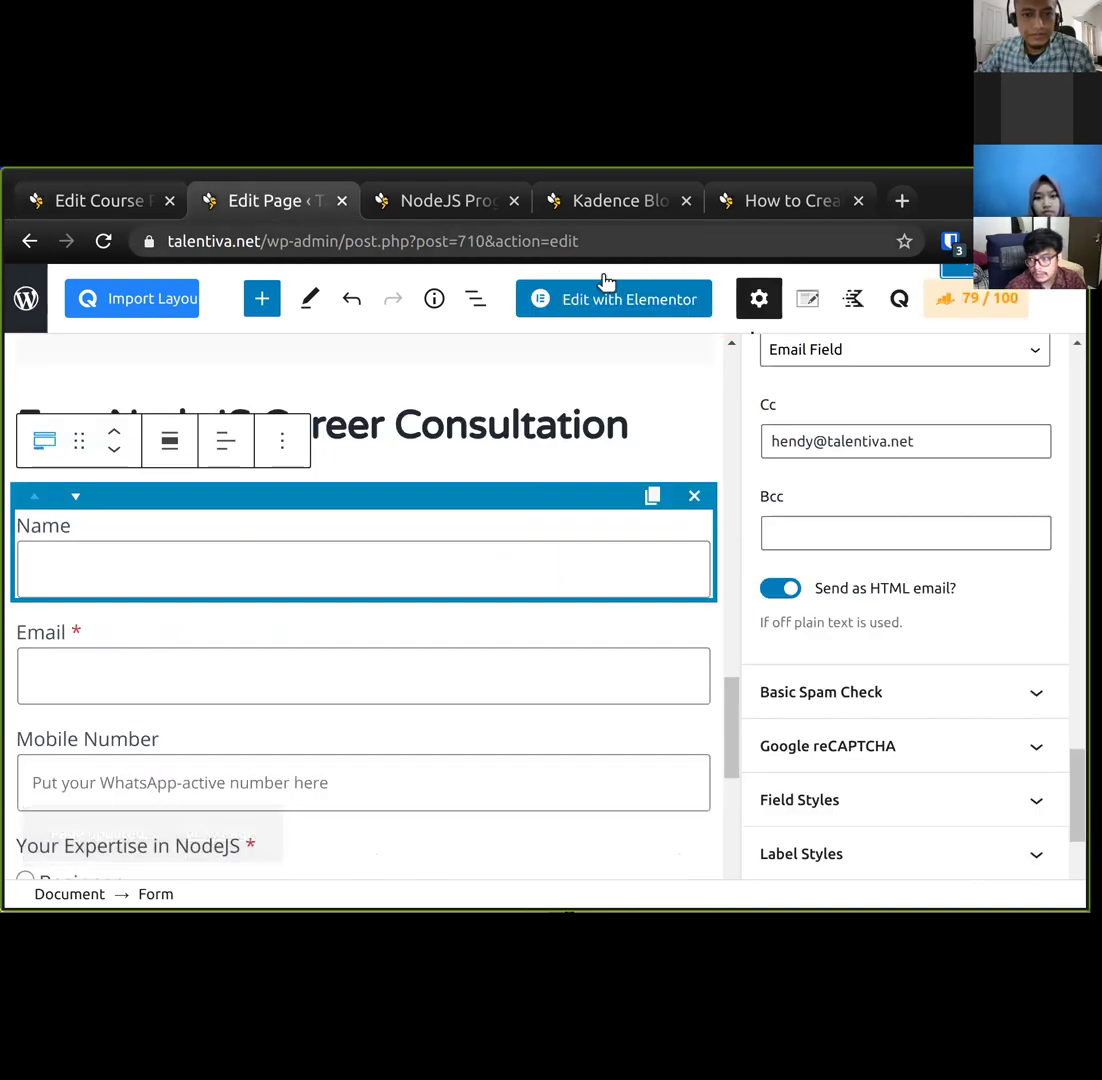
# Under Actions After Submit, tick Auto Respond Email alongside Email and Database Entry.
pyautogui.scroll(8, 987, 792)
pyautogui.scroll(3, 990, 790)
pyautogui.scroll(-3, 990, 790)
pyautogui.scroll(5, 847, 655)
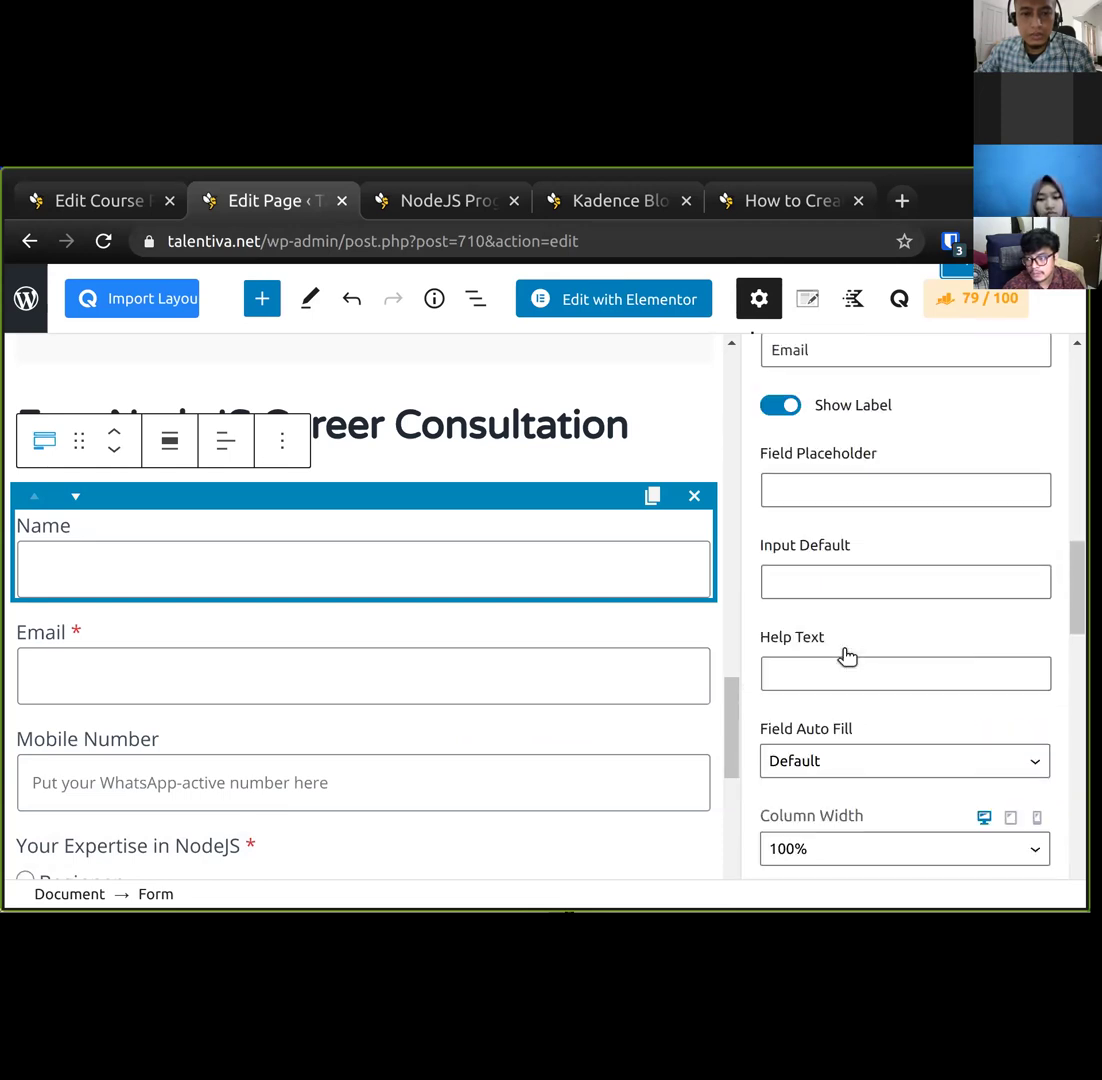
pyautogui.scroll(6, 847, 655)
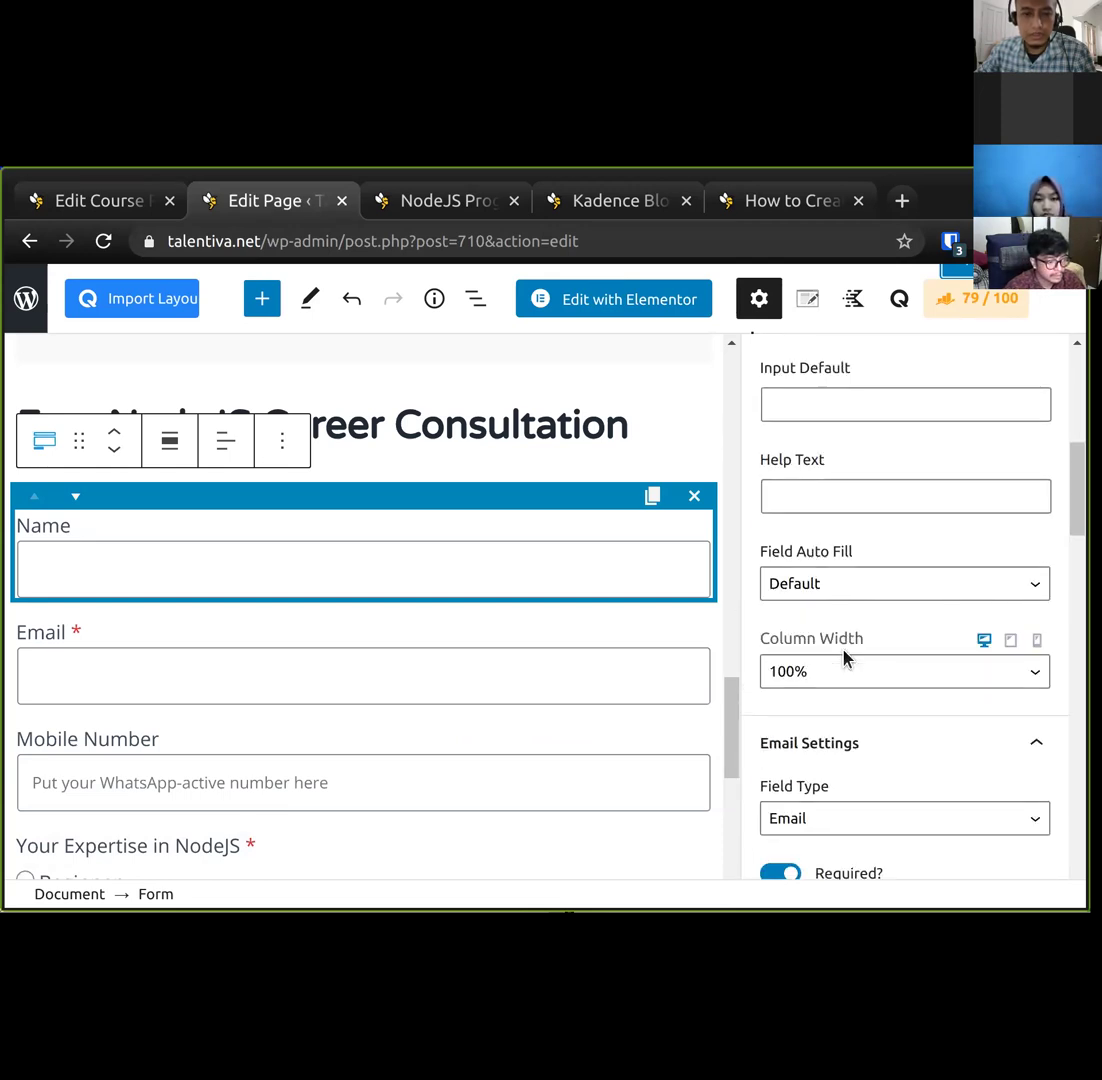
pyautogui.scroll(5, 847, 655)
pyautogui.scroll(-8, 845, 665)
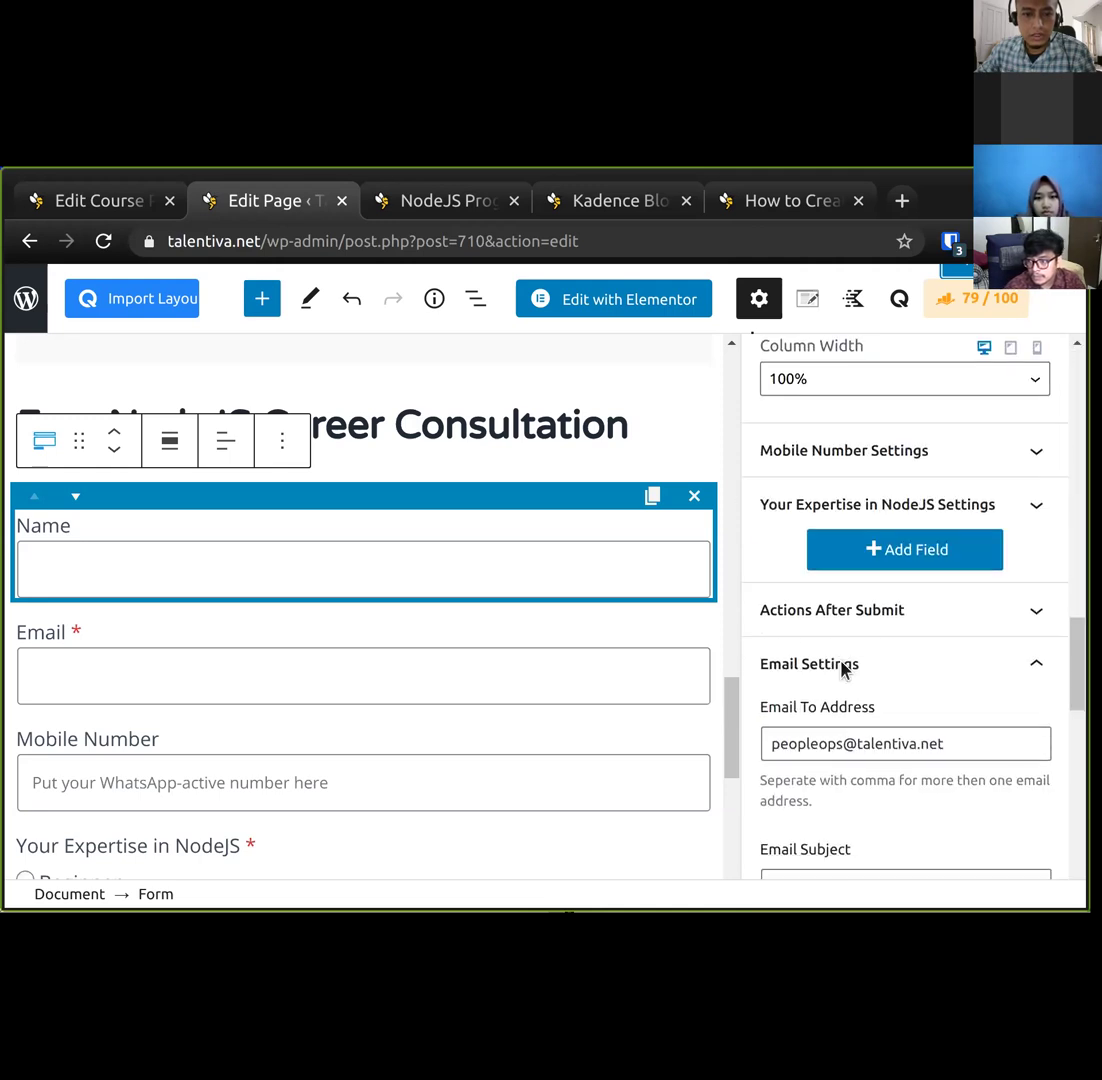
pyautogui.click(864, 612)
pyautogui.scroll(-4, 804, 826)
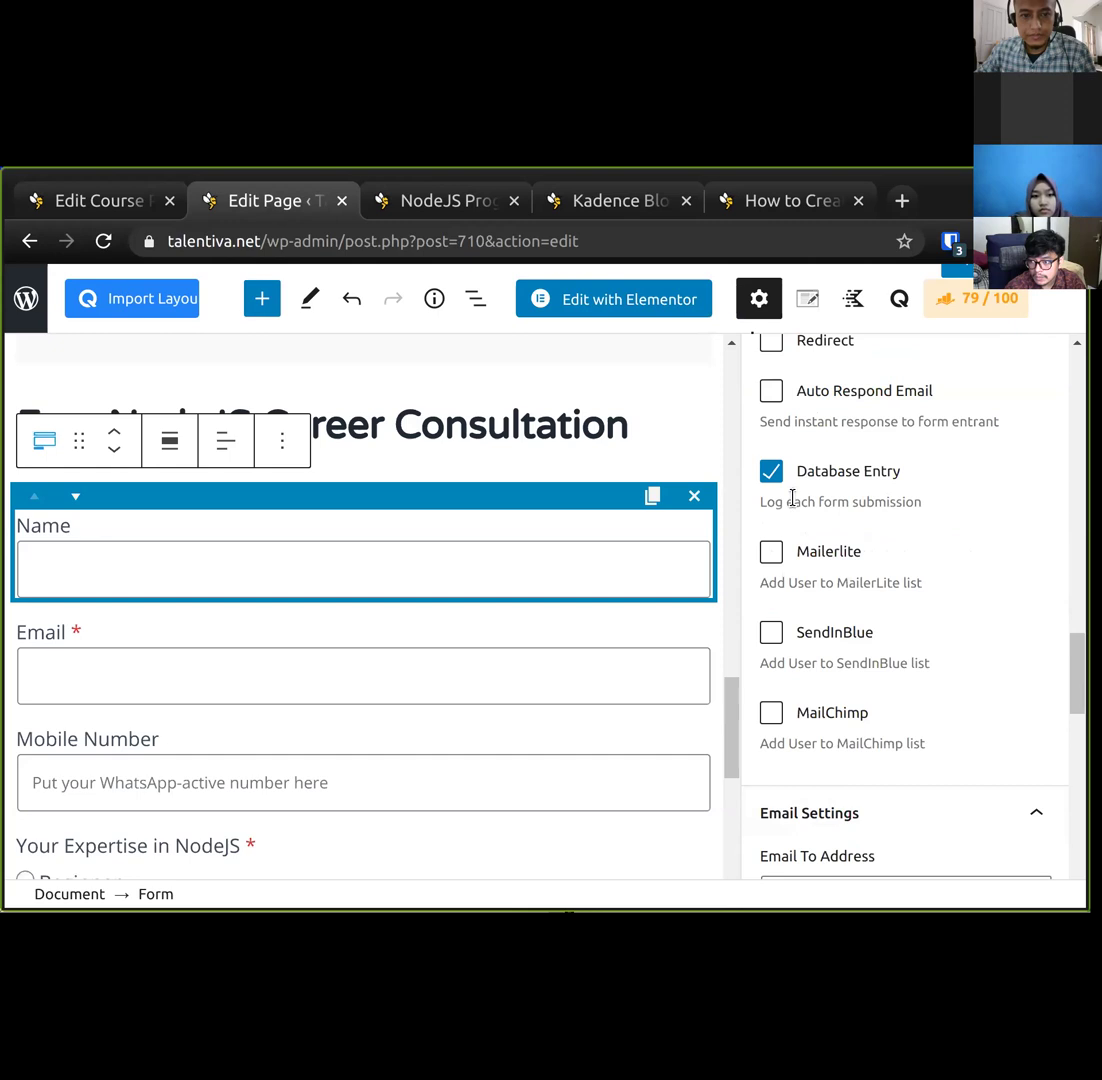
pyautogui.scroll(1, 791, 480)
pyautogui.click(771, 452)
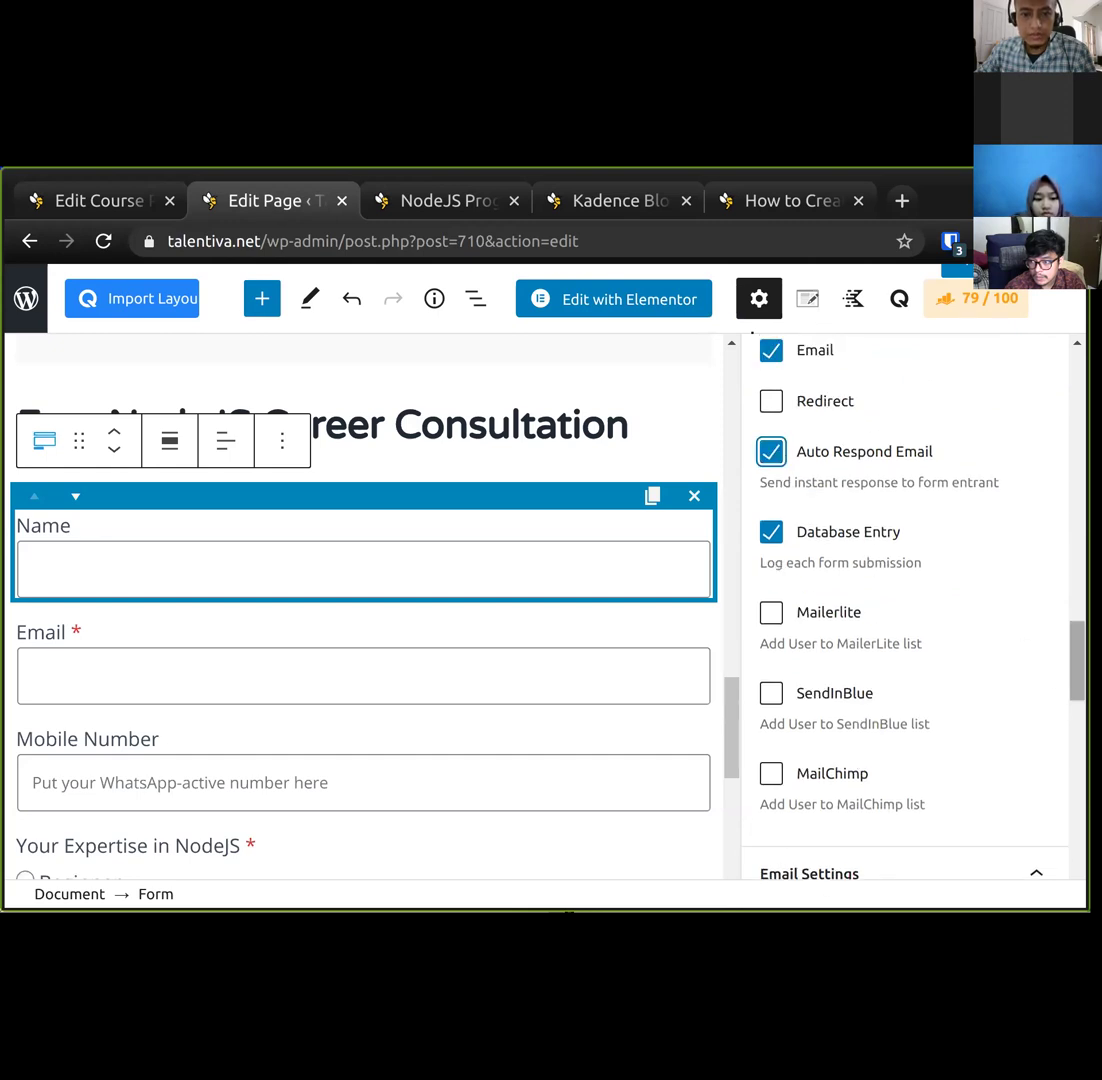
pyautogui.scroll(-8, 1033, 681)
pyautogui.scroll(-6, 905, 600)
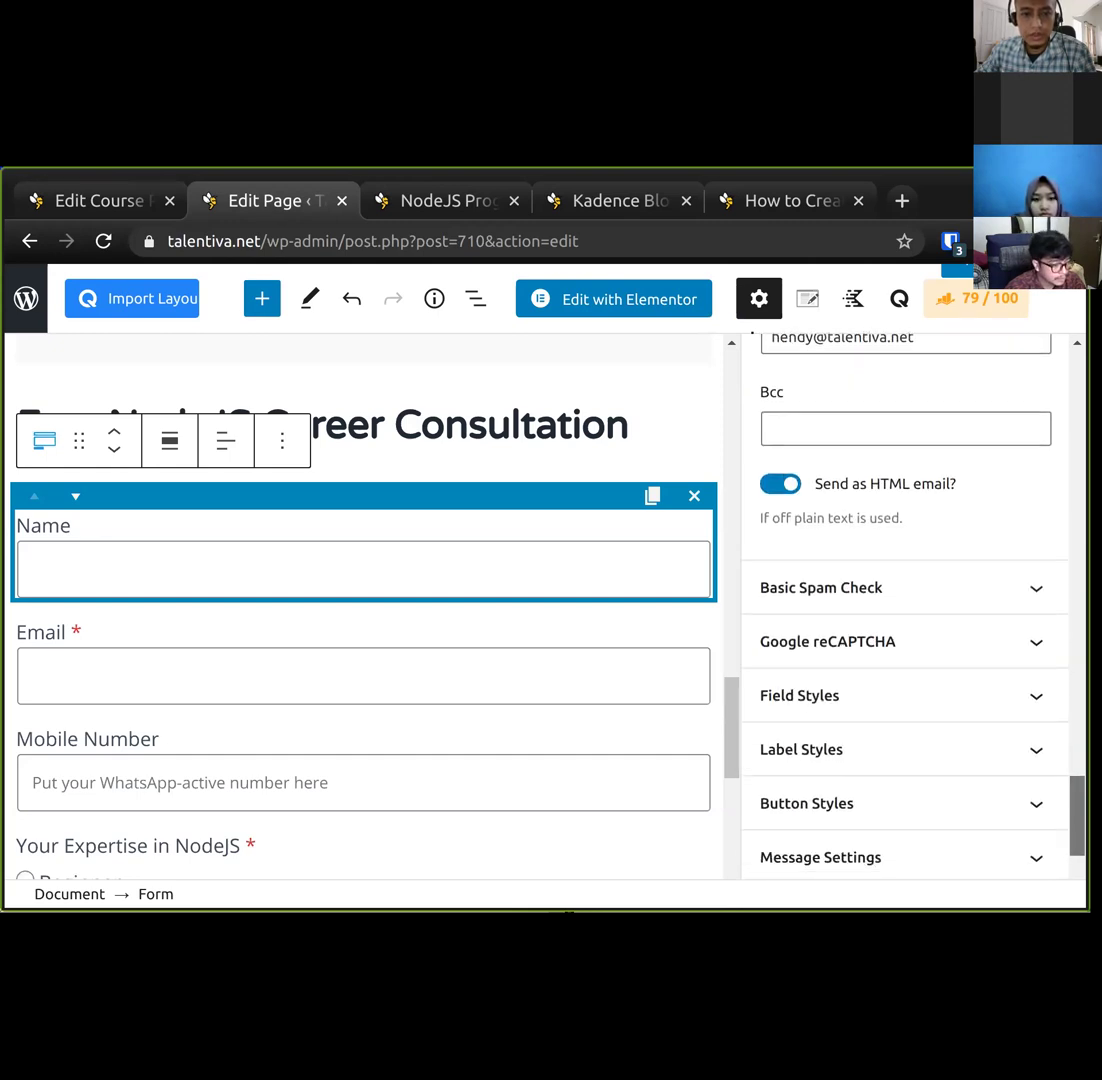
# Replace the default auto-response Email Message with the form's congratulations success text.
pyautogui.click(903, 722)
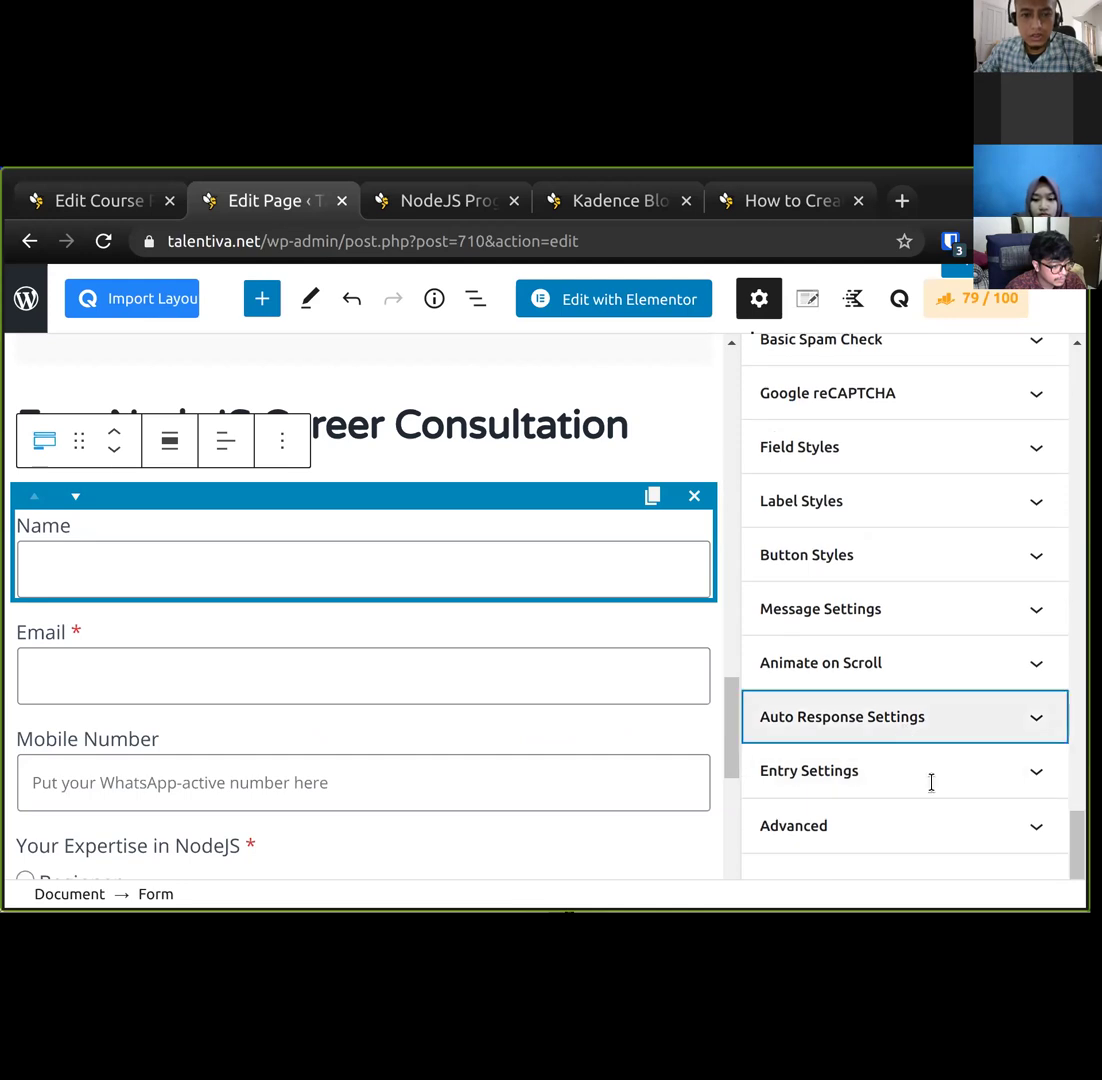
pyautogui.click(866, 576)
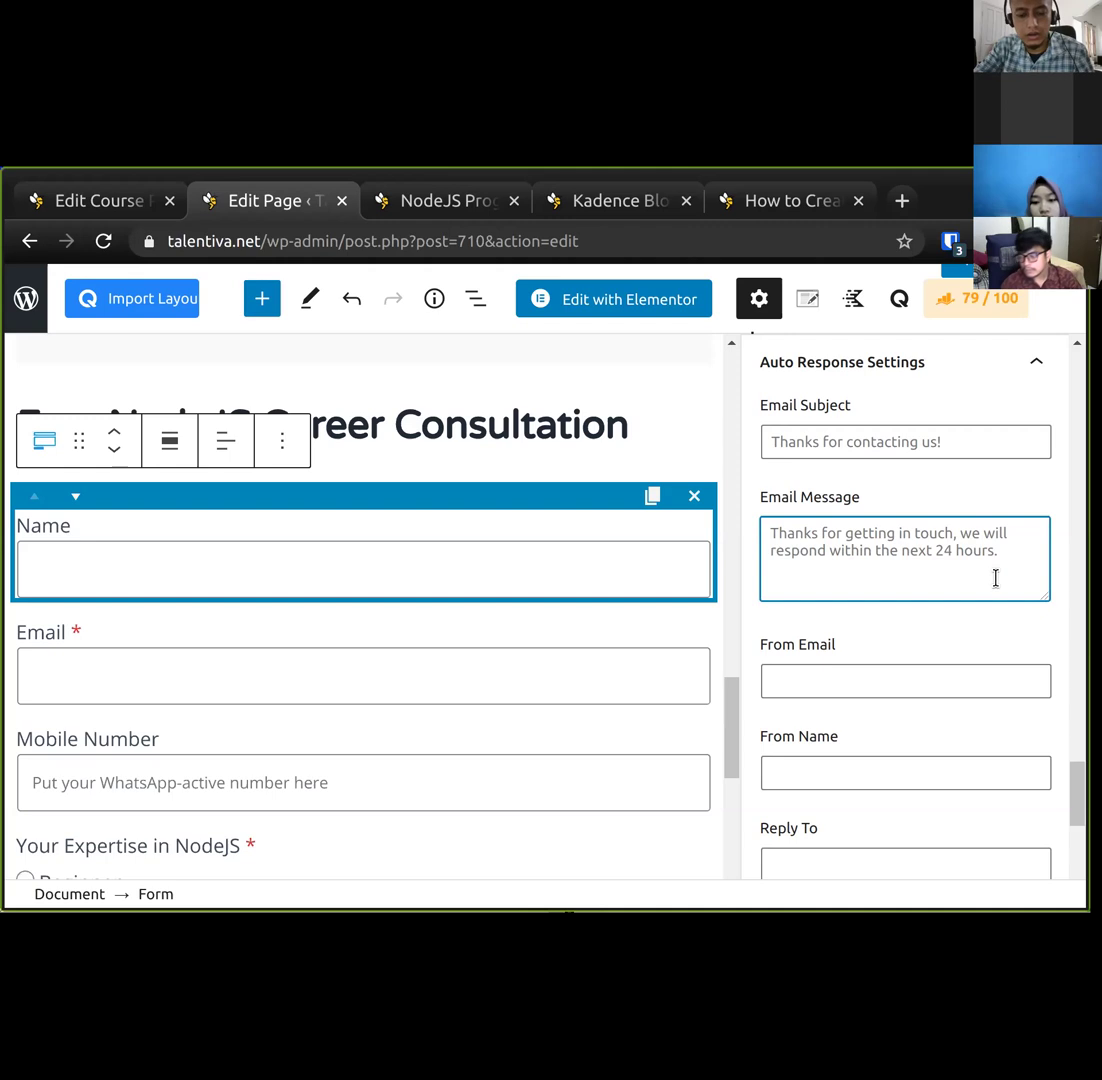
pyautogui.scroll(-5, 995, 578)
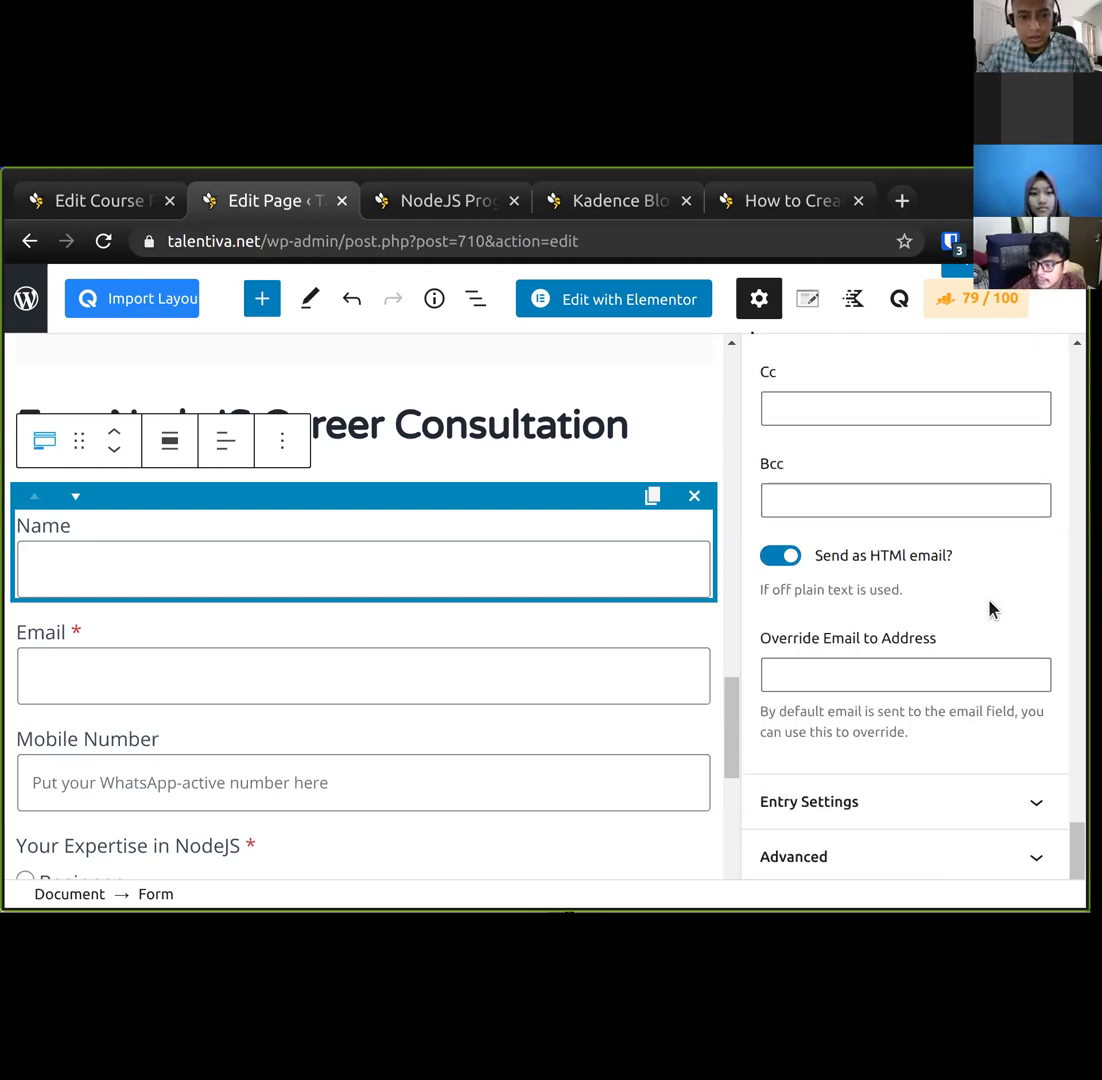
pyautogui.scroll(3, 946, 647)
pyautogui.scroll(3, 946, 647)
pyautogui.scroll(-4, 945, 645)
pyautogui.scroll(4, 930, 650)
pyautogui.click(845, 588)
pyautogui.click(851, 443)
pyautogui.hotkey('ctrl', 'a')
pyautogui.scroll(-10, 905, 600)
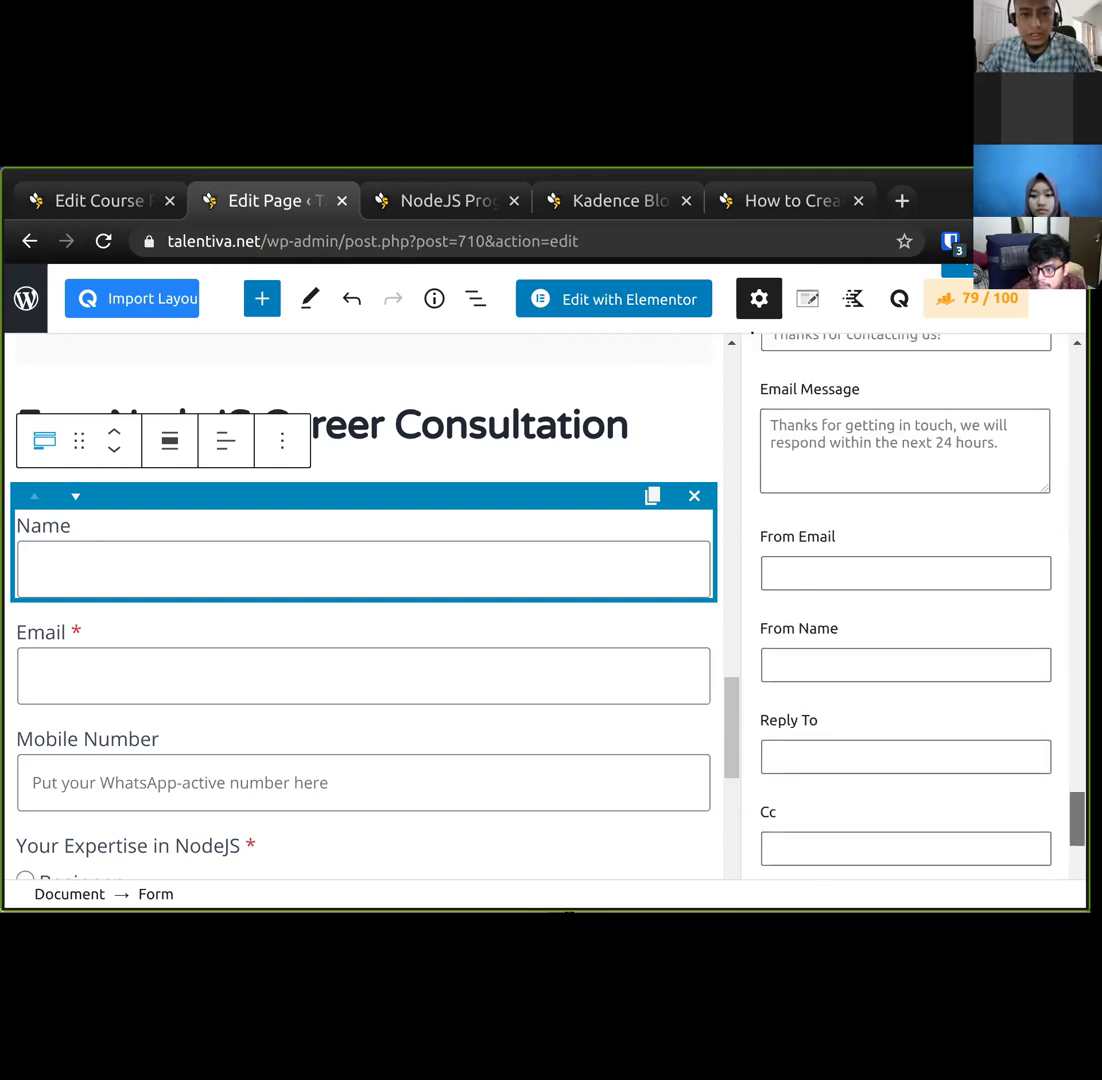
pyautogui.click(802, 457)
pyautogui.hotkey('ctrl', 'a')
pyautogui.hotkey('ctrl', 'v')
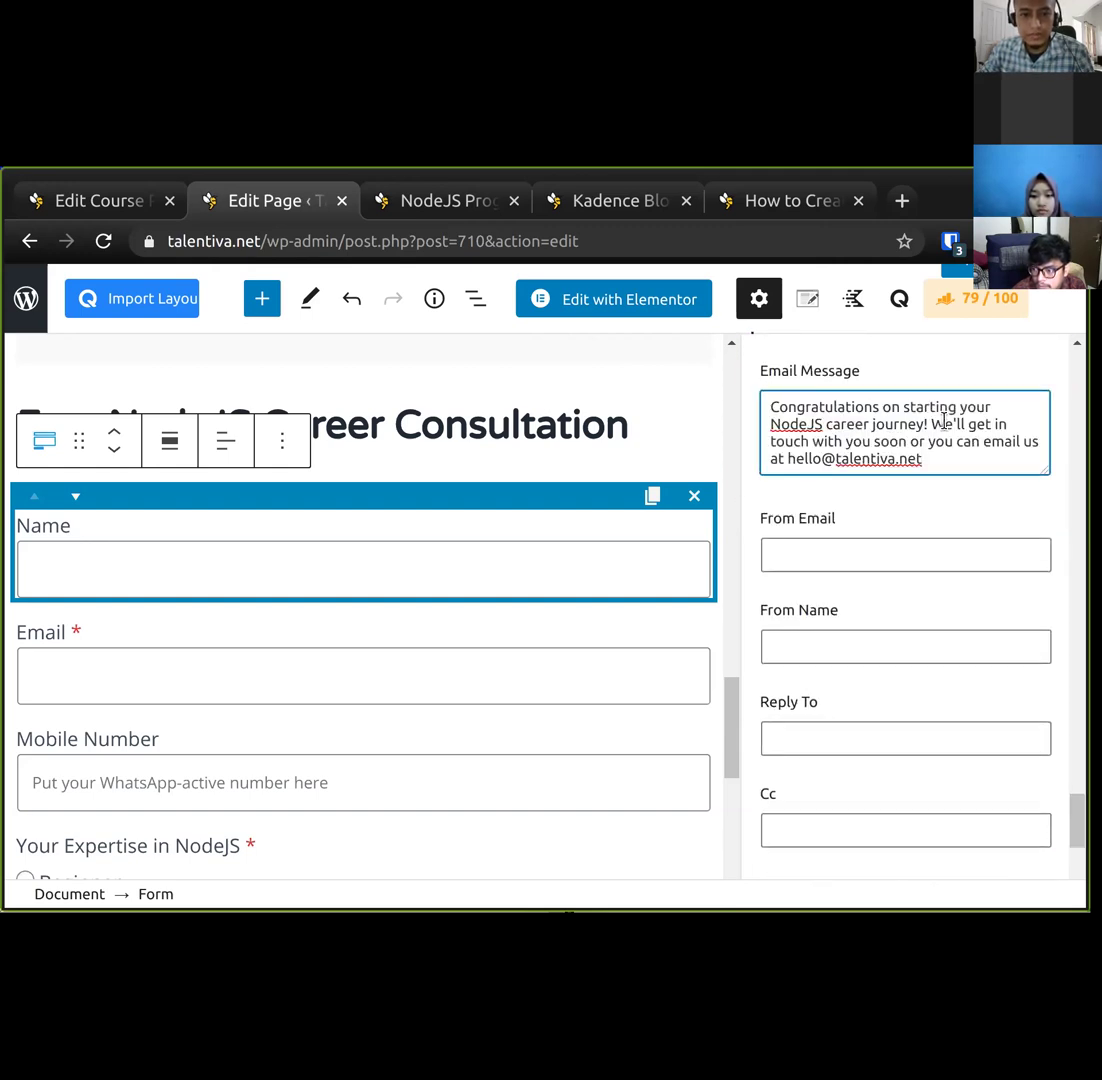
pyautogui.press('BackSpace')
pyautogui.press('Return')
pyautogui.press('Return')
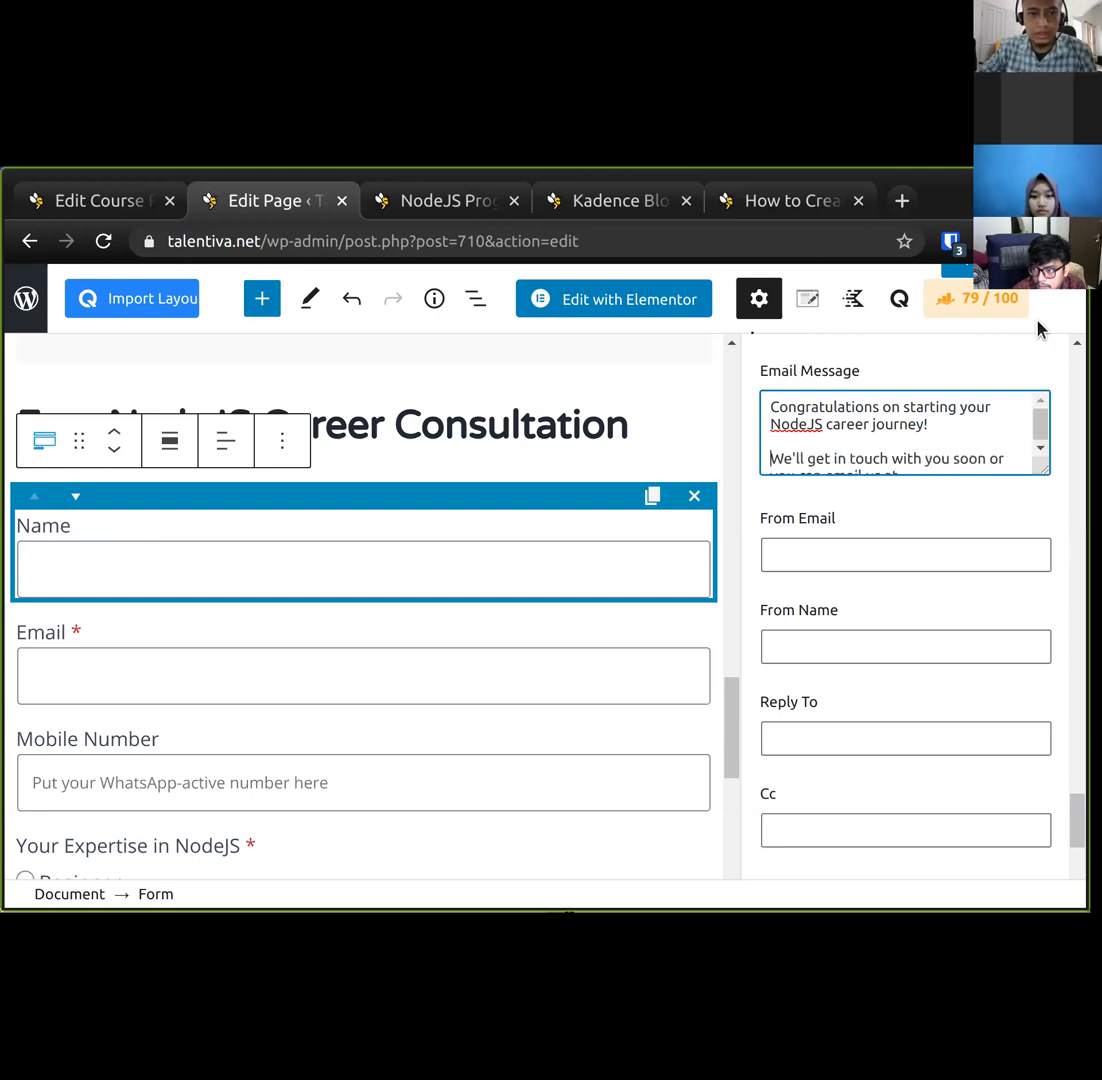
# Reword the message's closing to invite visitors to reply with any questions.
pyautogui.scroll(-1, 1000, 440)
pyautogui.moveTo(1044, 471); pyautogui.dragTo(1046, 546)
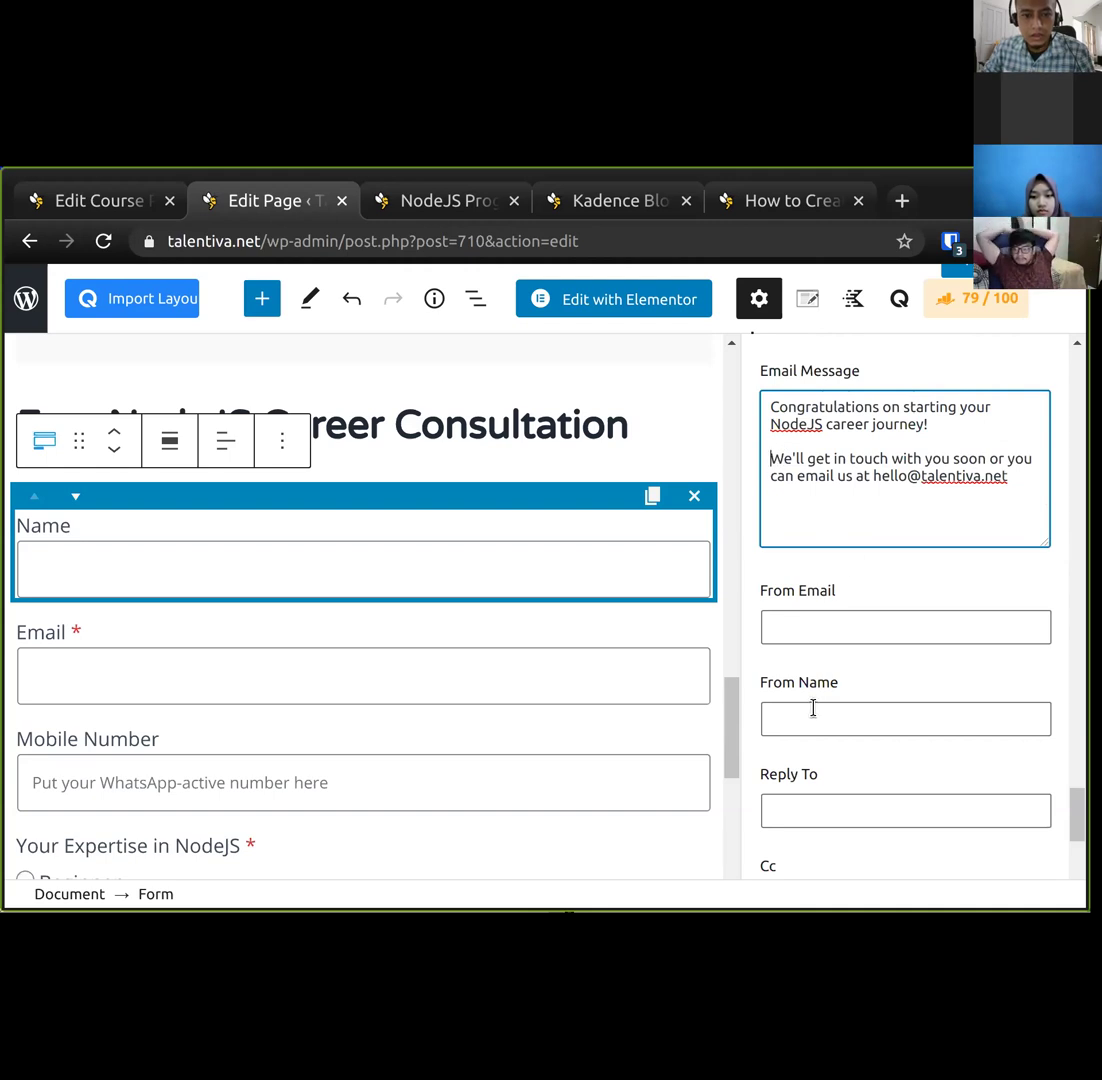
pyautogui.scroll(-3, 814, 750)
pyautogui.scroll(2, 852, 383)
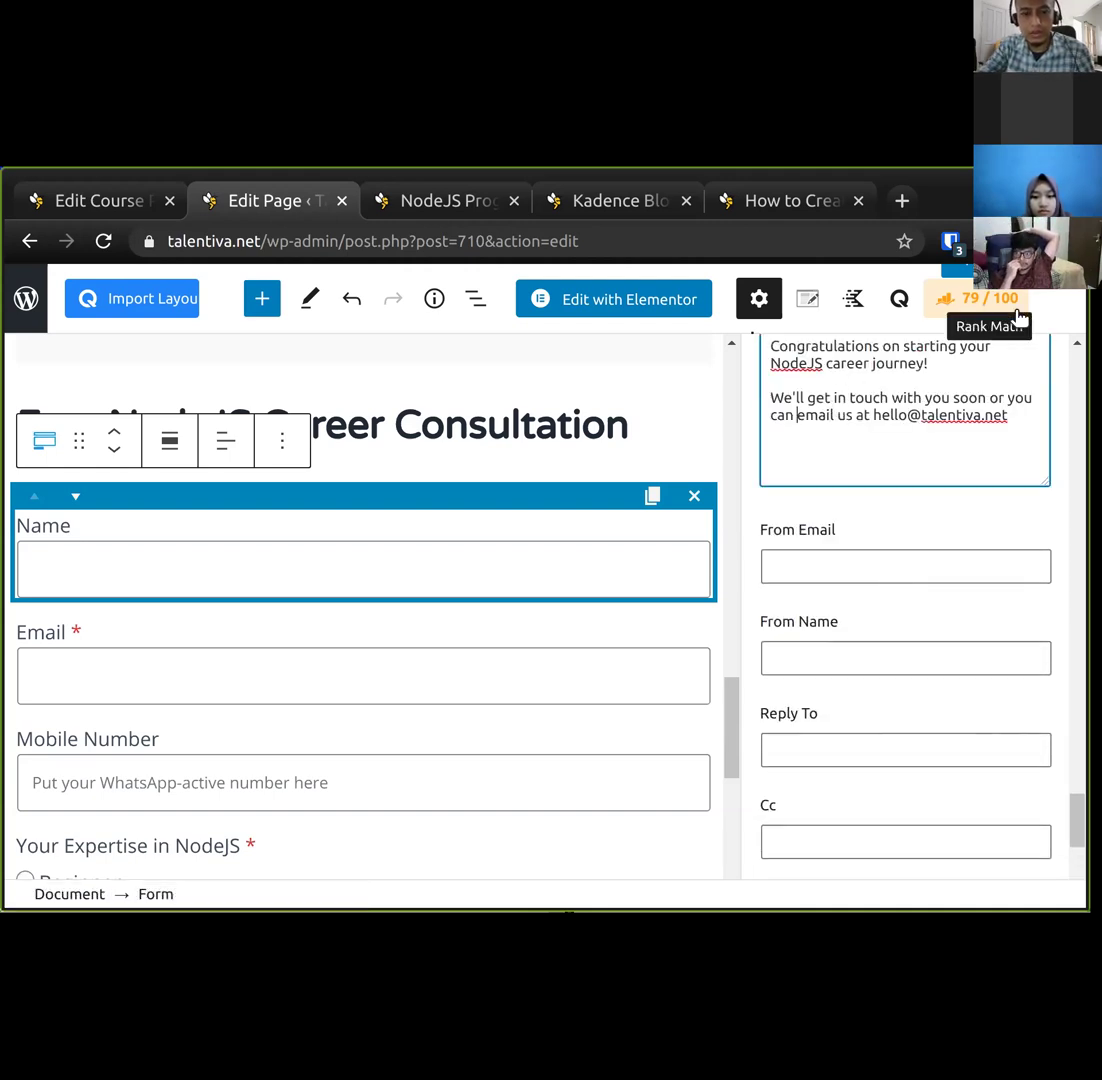
pyautogui.write('reply this')
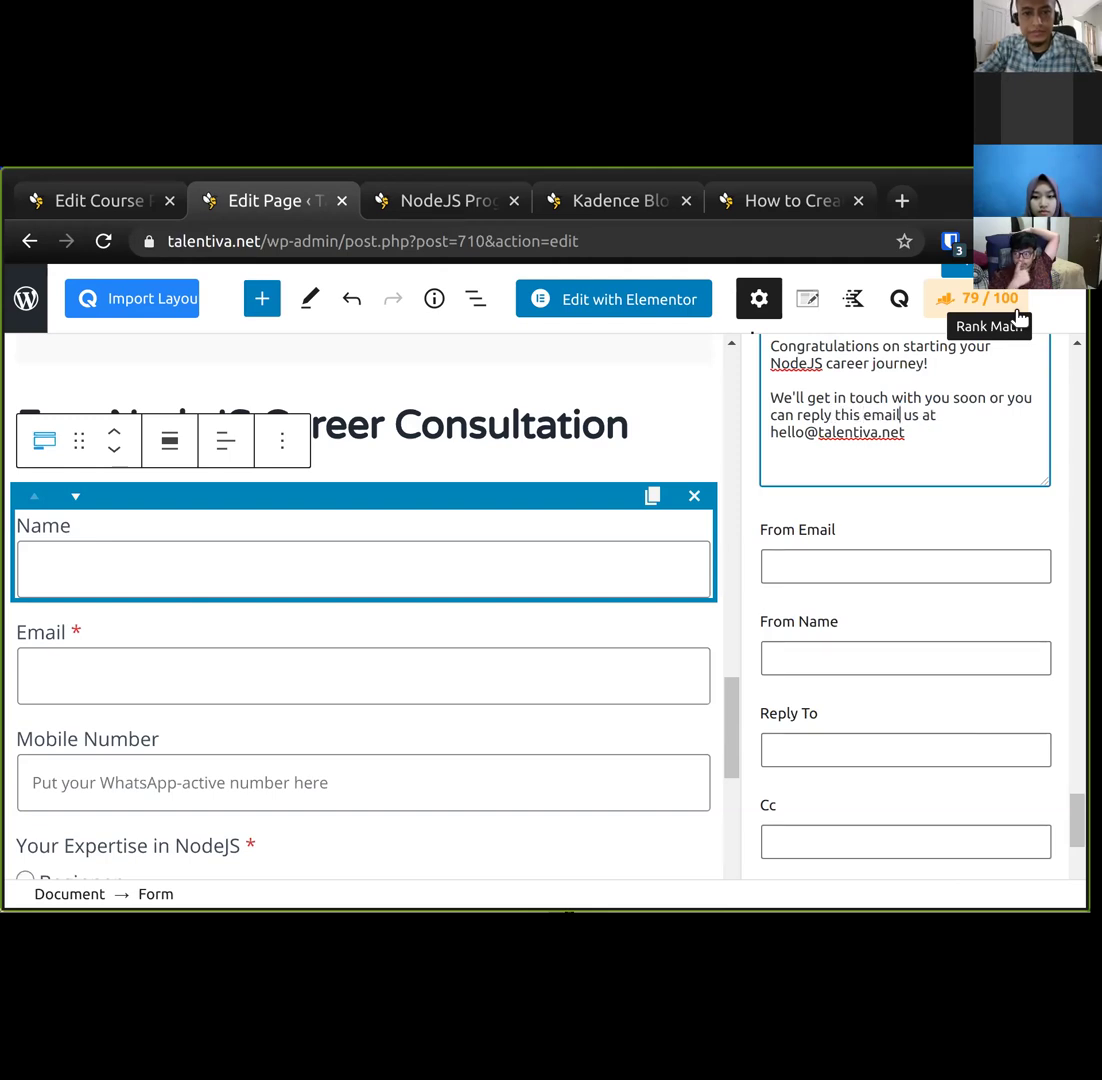
pyautogui.hotkey('ctrl', 'shift', 'End')
pyautogui.write('to contact us.')
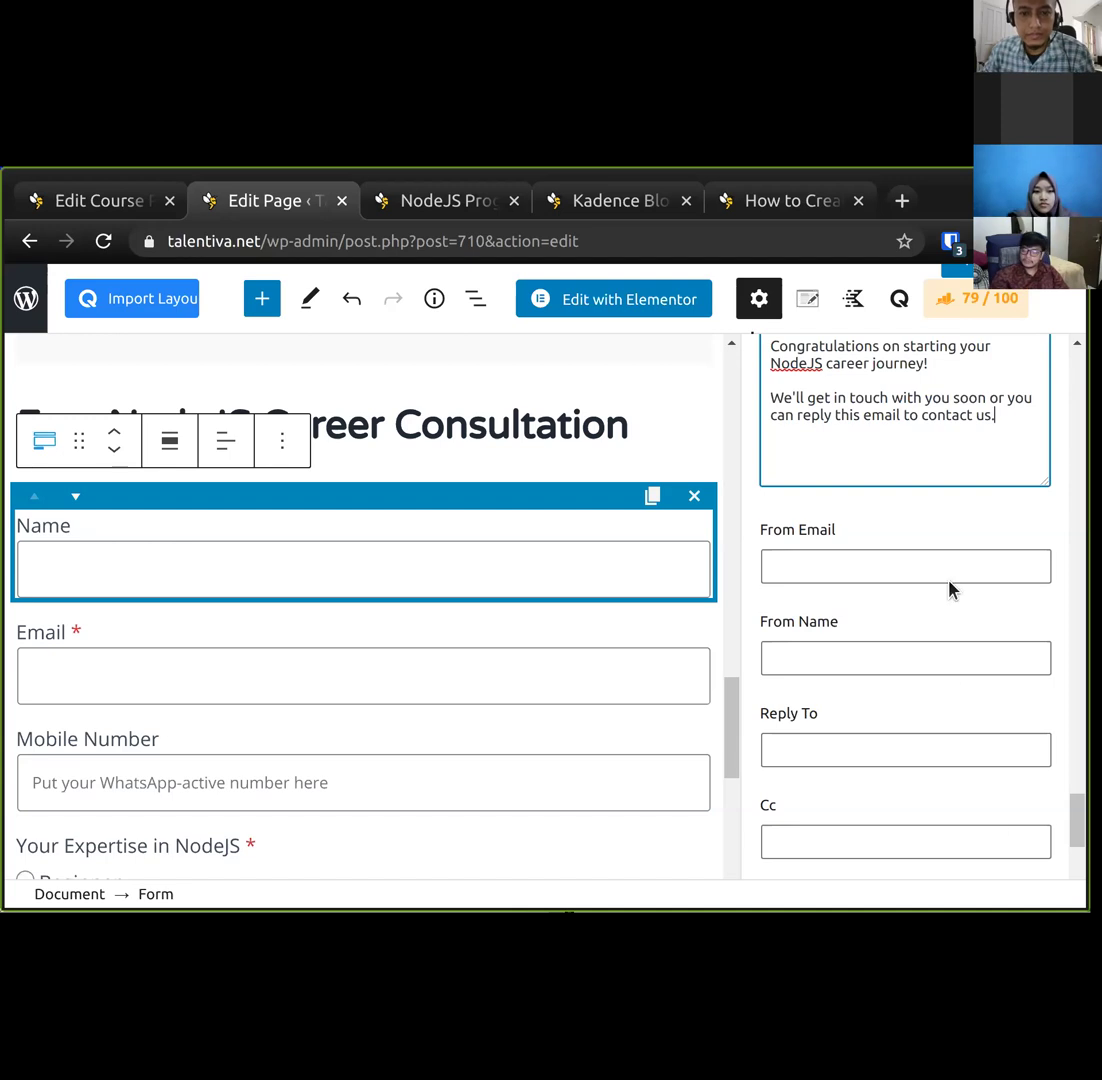
pyautogui.press('Left')
pyautogui.hotkey('ctrl', 'shift', 'Left')
pyautogui.hotkey('ctrl', 'shift', 'Left')
pyautogui.write('if ')
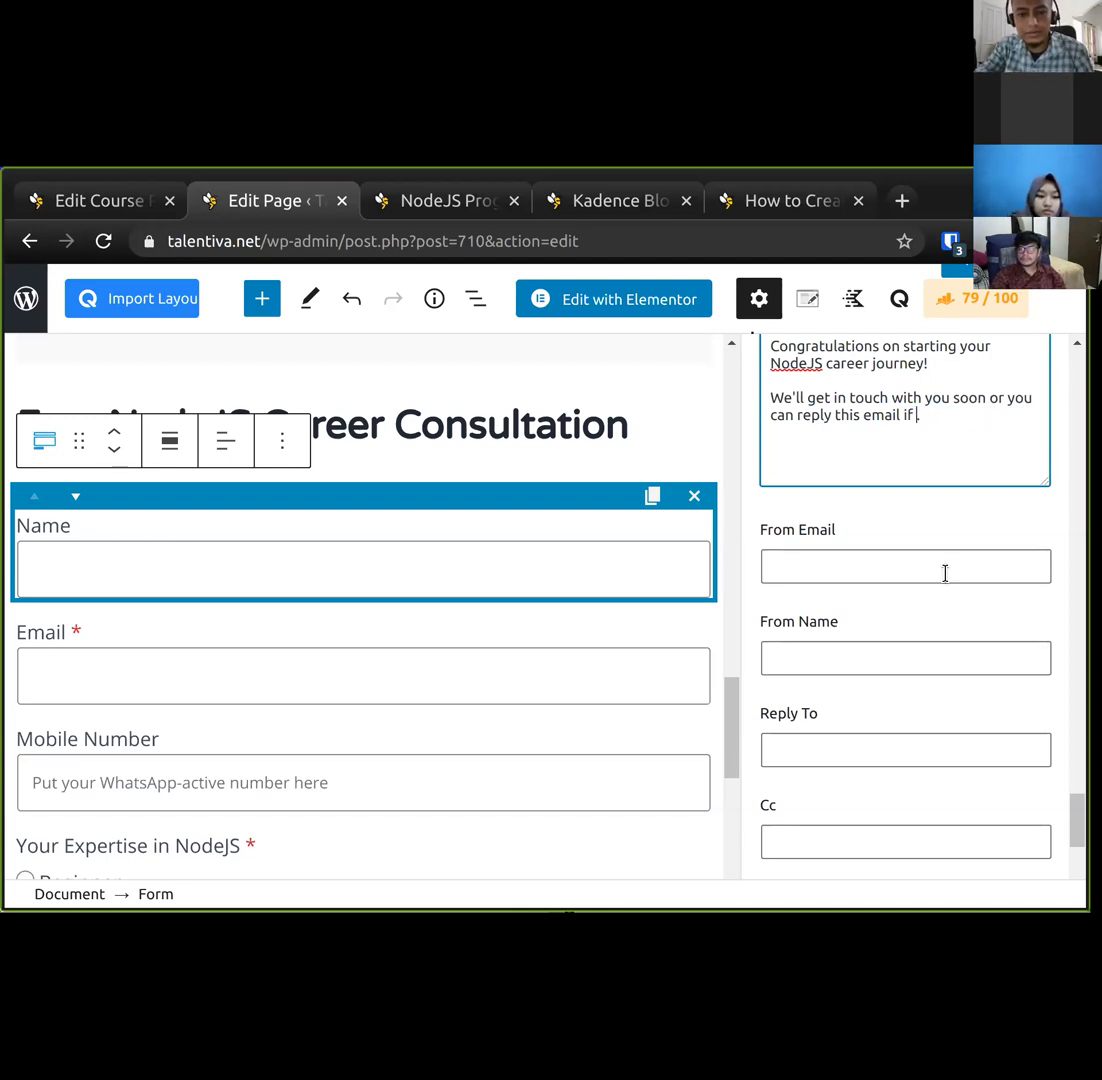
pyautogui.write('you have further questions.')
pyautogui.hotkey('ctrl', 'Left')
pyautogui.hotkey('ctrl', 'shift', 'Left')
pyautogui.hotkey('ctrl', 'shift', 'Left')
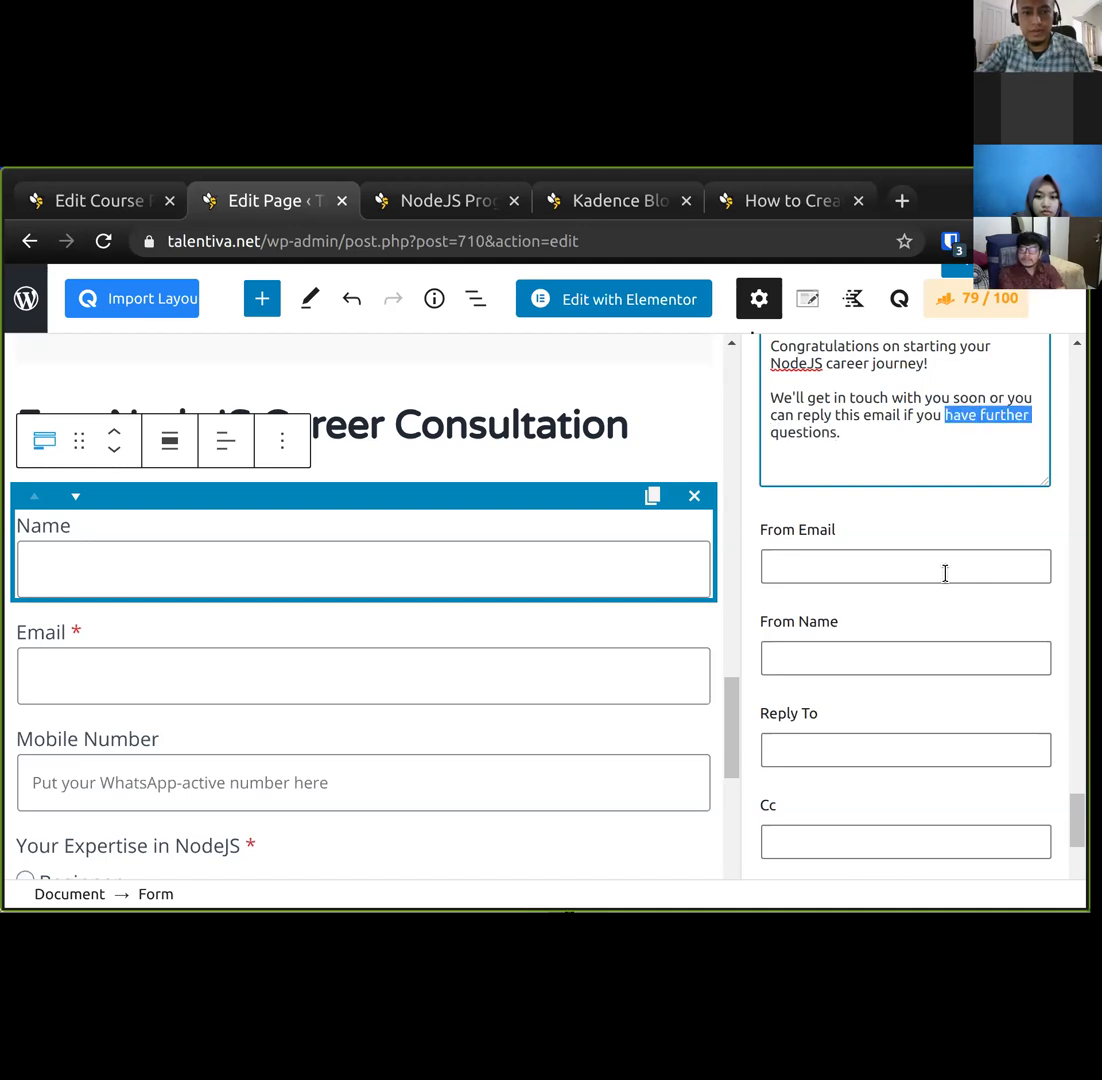
pyautogui.hotkey('ctrl', 'shift', 'Right')
pyautogui.write('any')
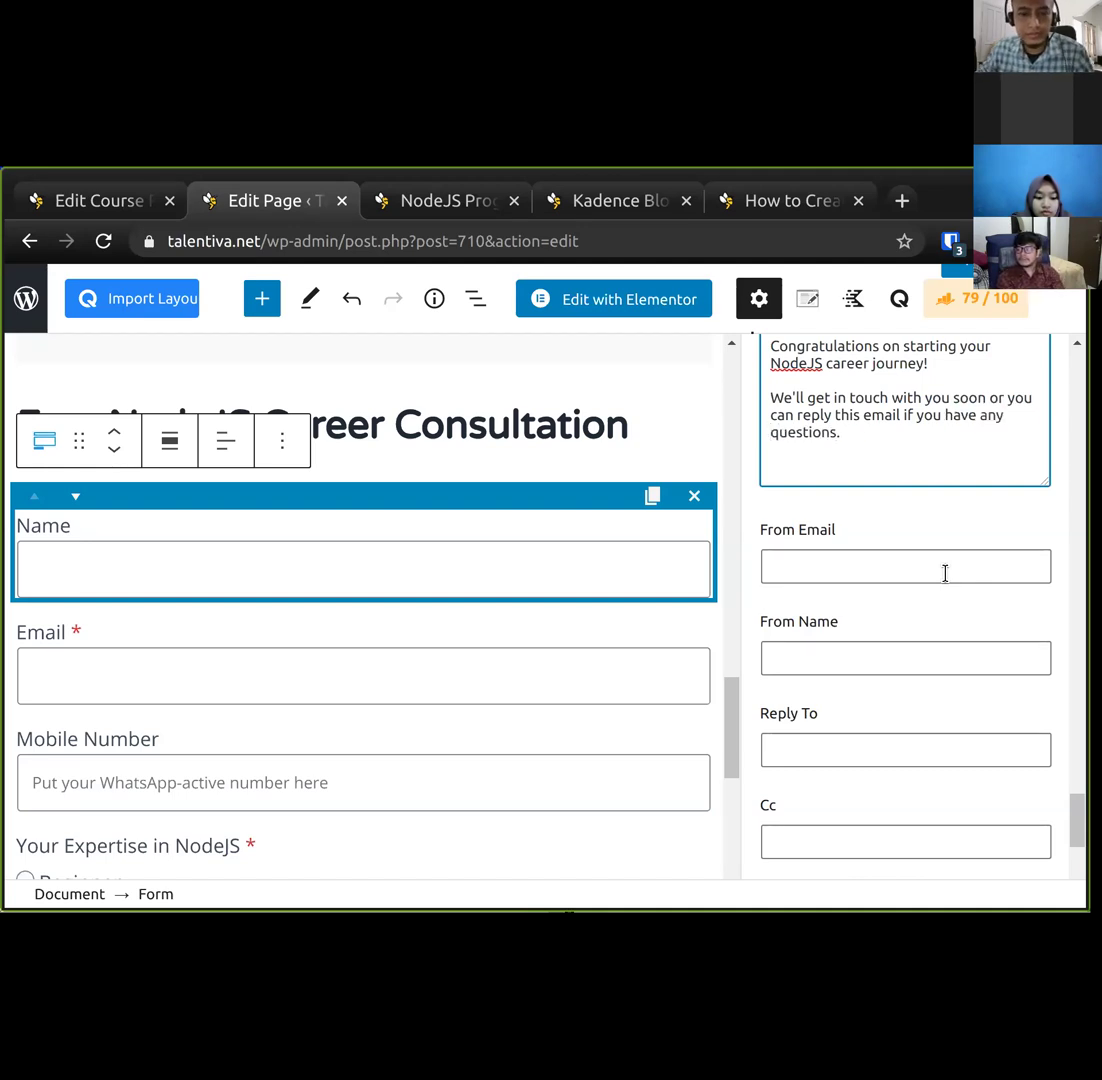
pyautogui.scroll(3, 933, 660)
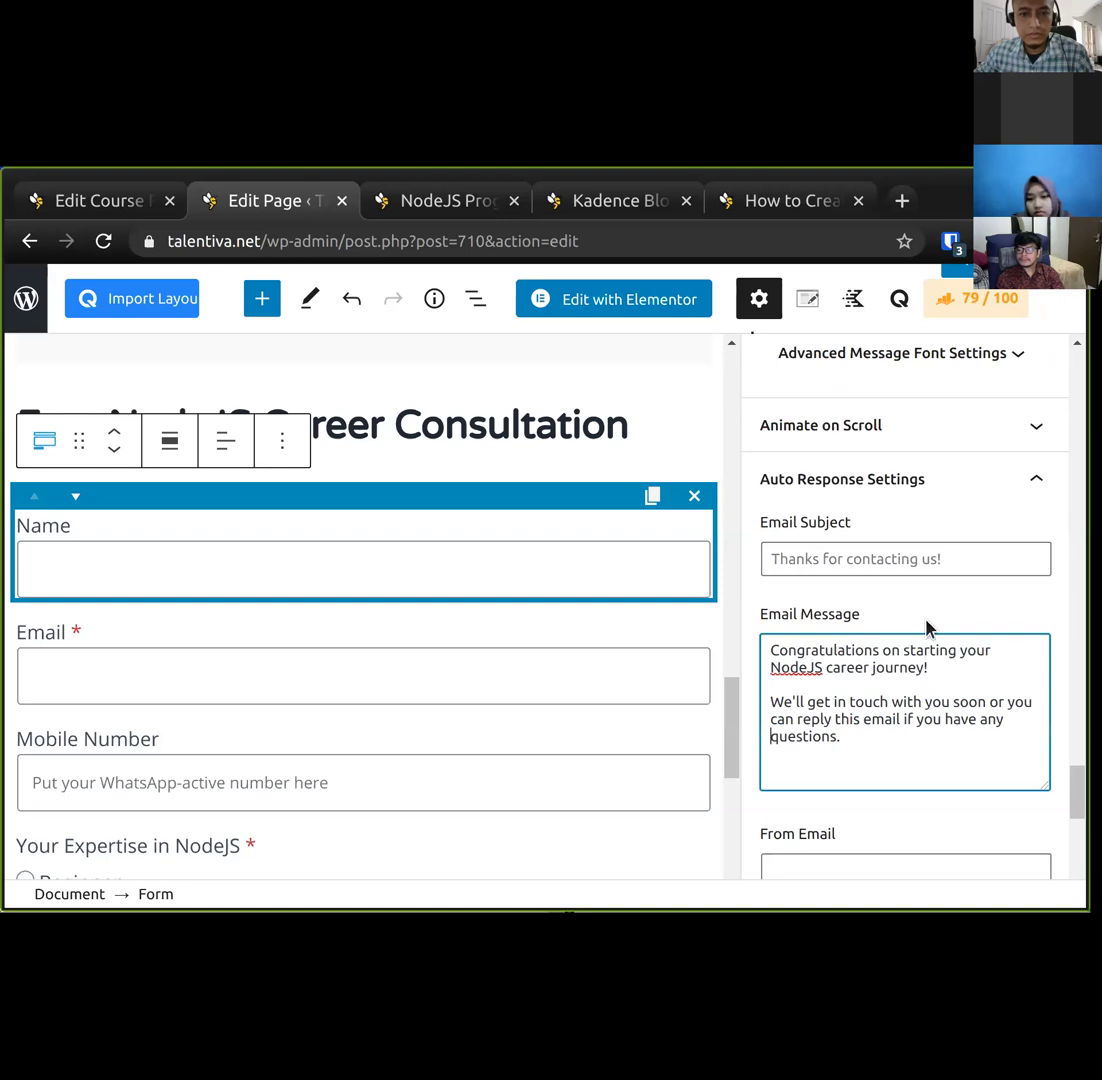
pyautogui.scroll(-2, 975, 640)
pyautogui.click(962, 708)
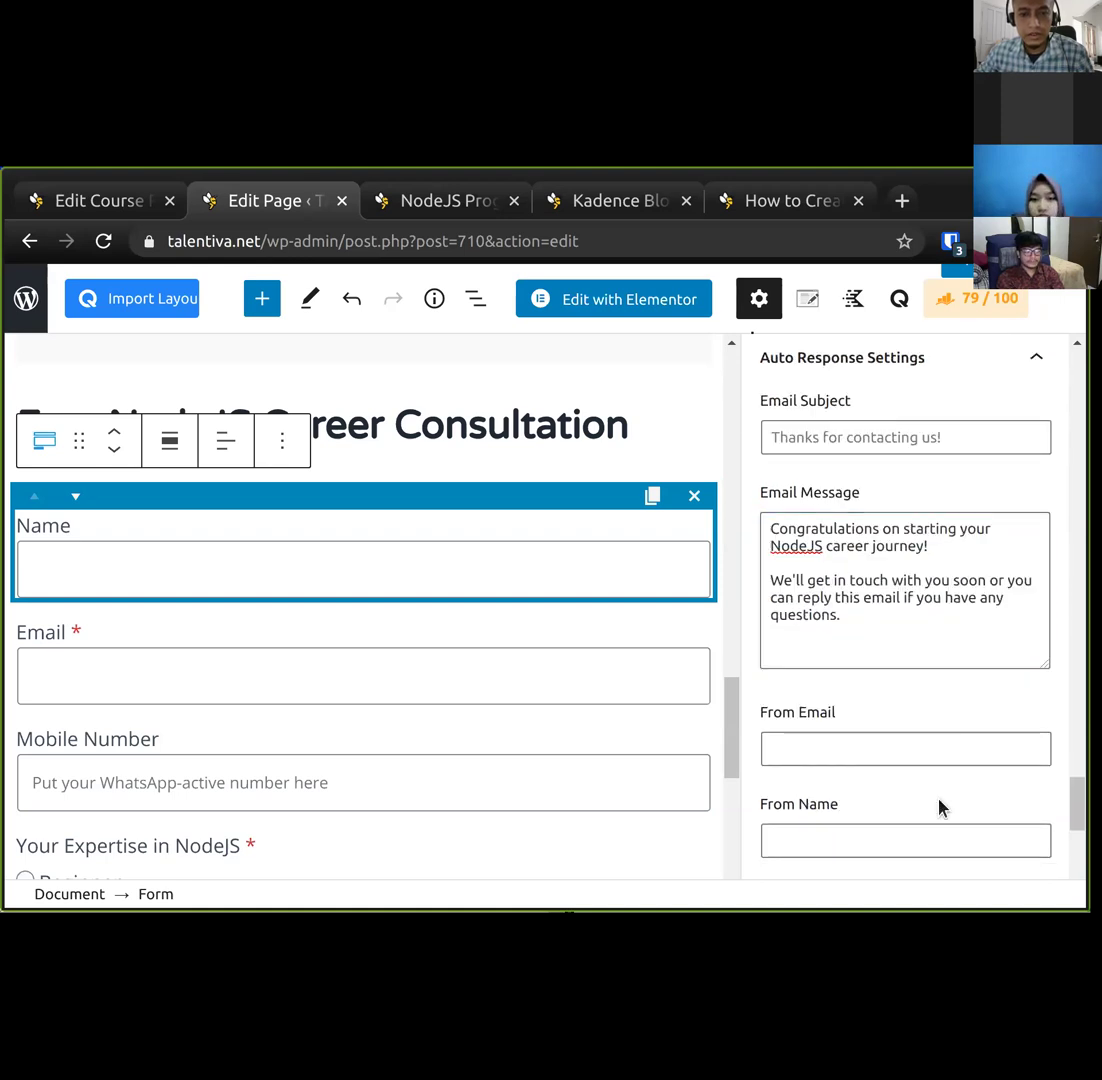
# Fill in the auto-response sender's name and From Email address.
pyautogui.click(846, 752)
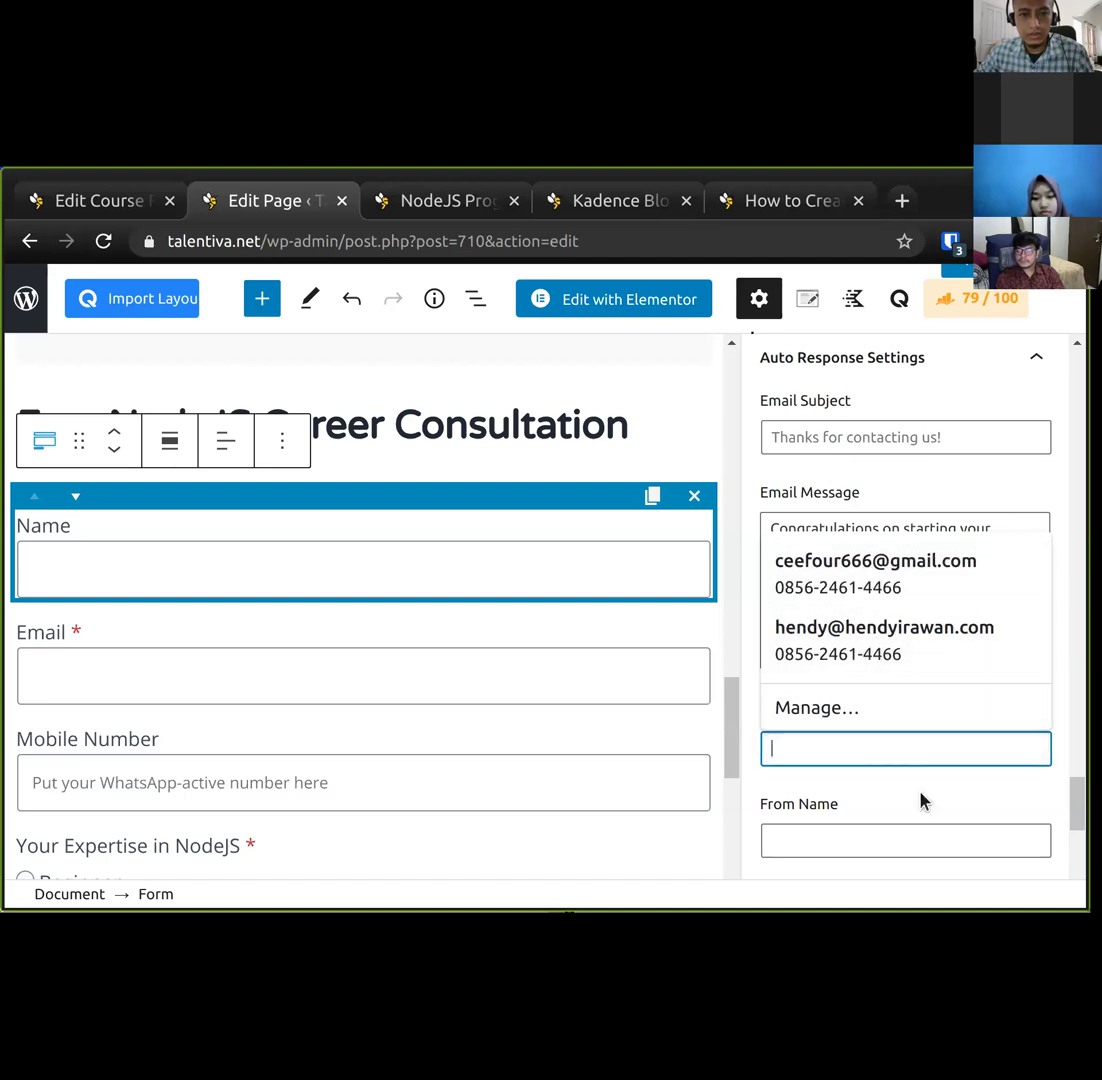
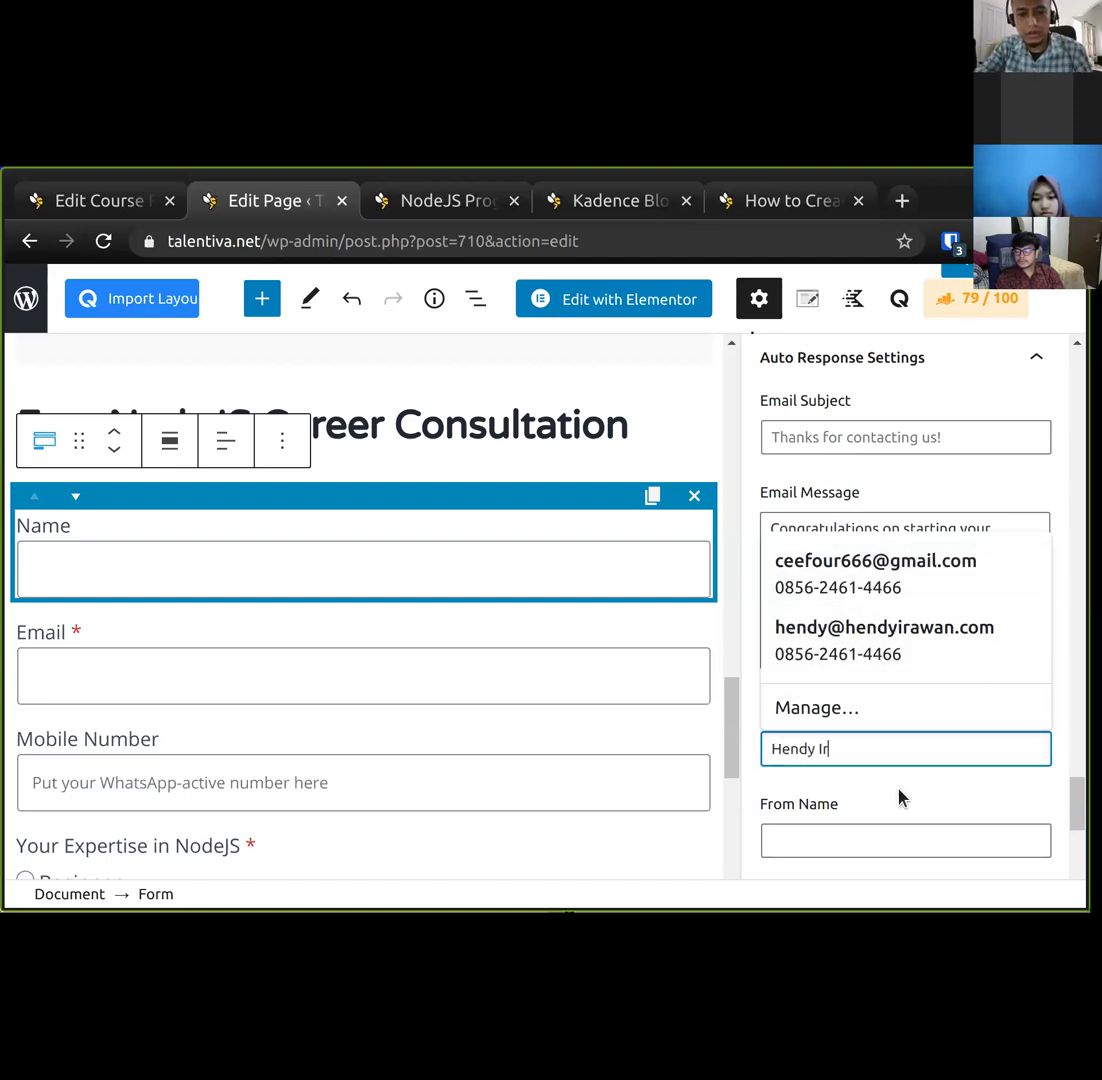
pyautogui.press('Tab')
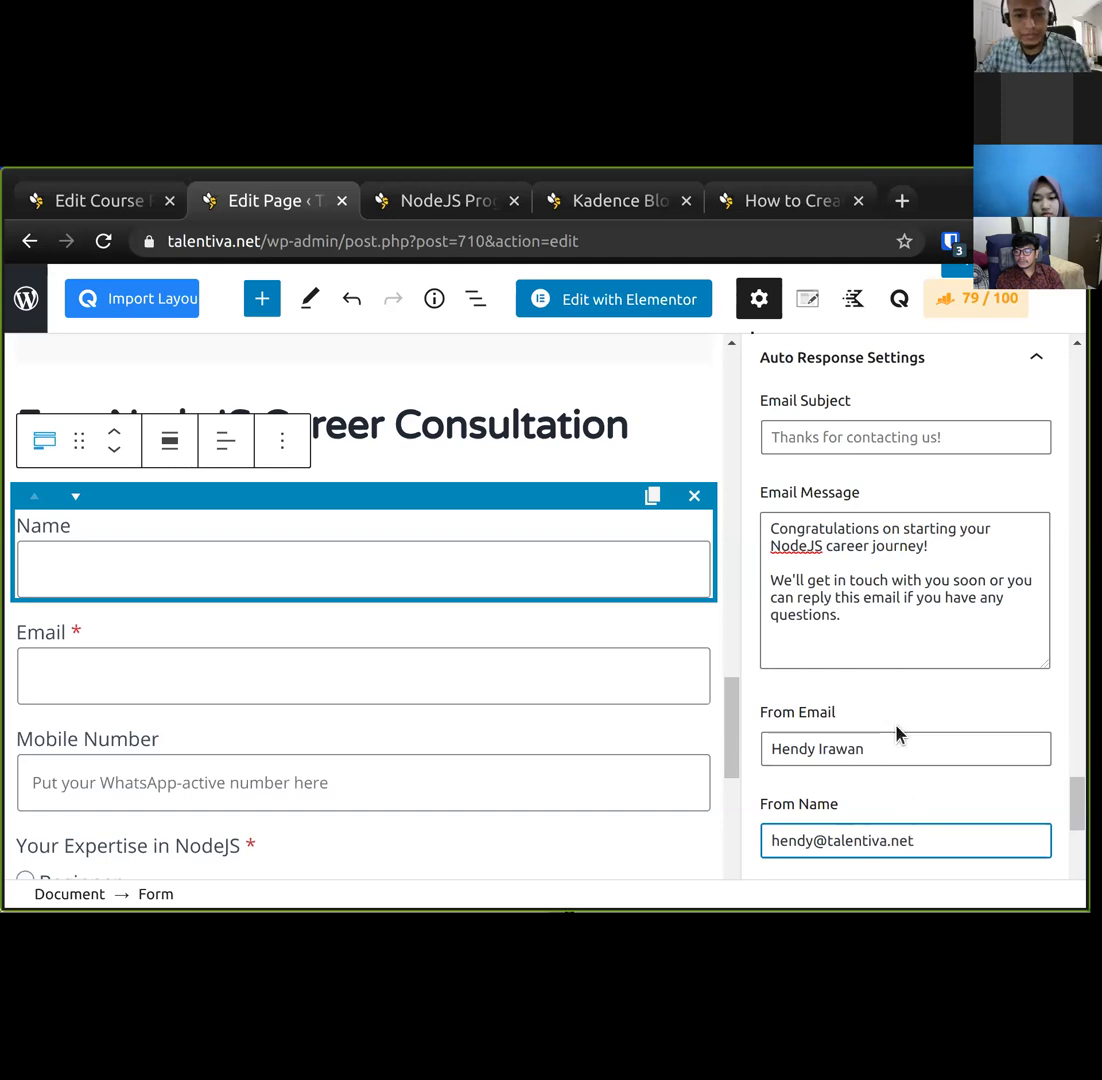
pyautogui.scroll(-2, 895, 730)
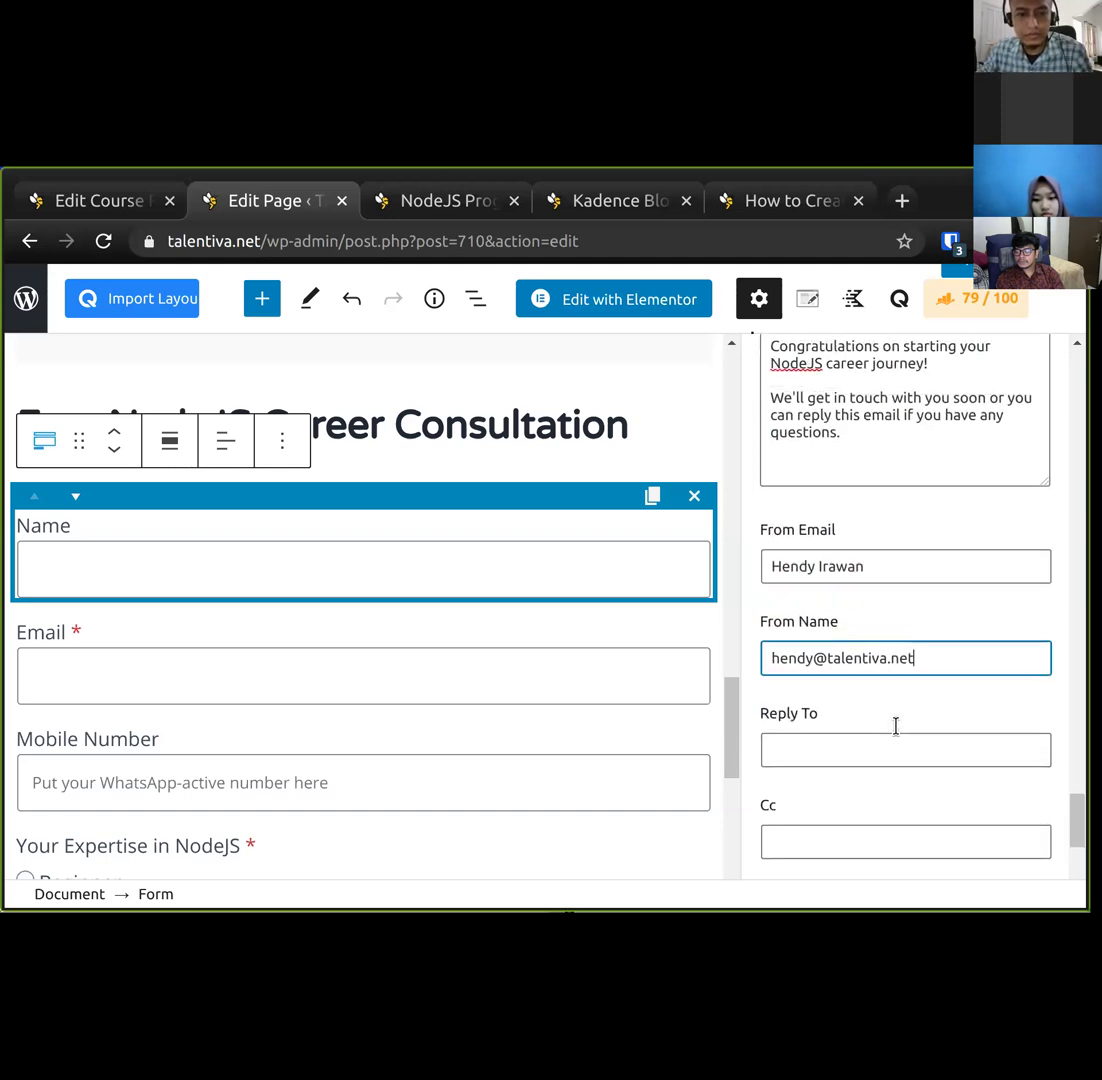
pyautogui.press('Home')
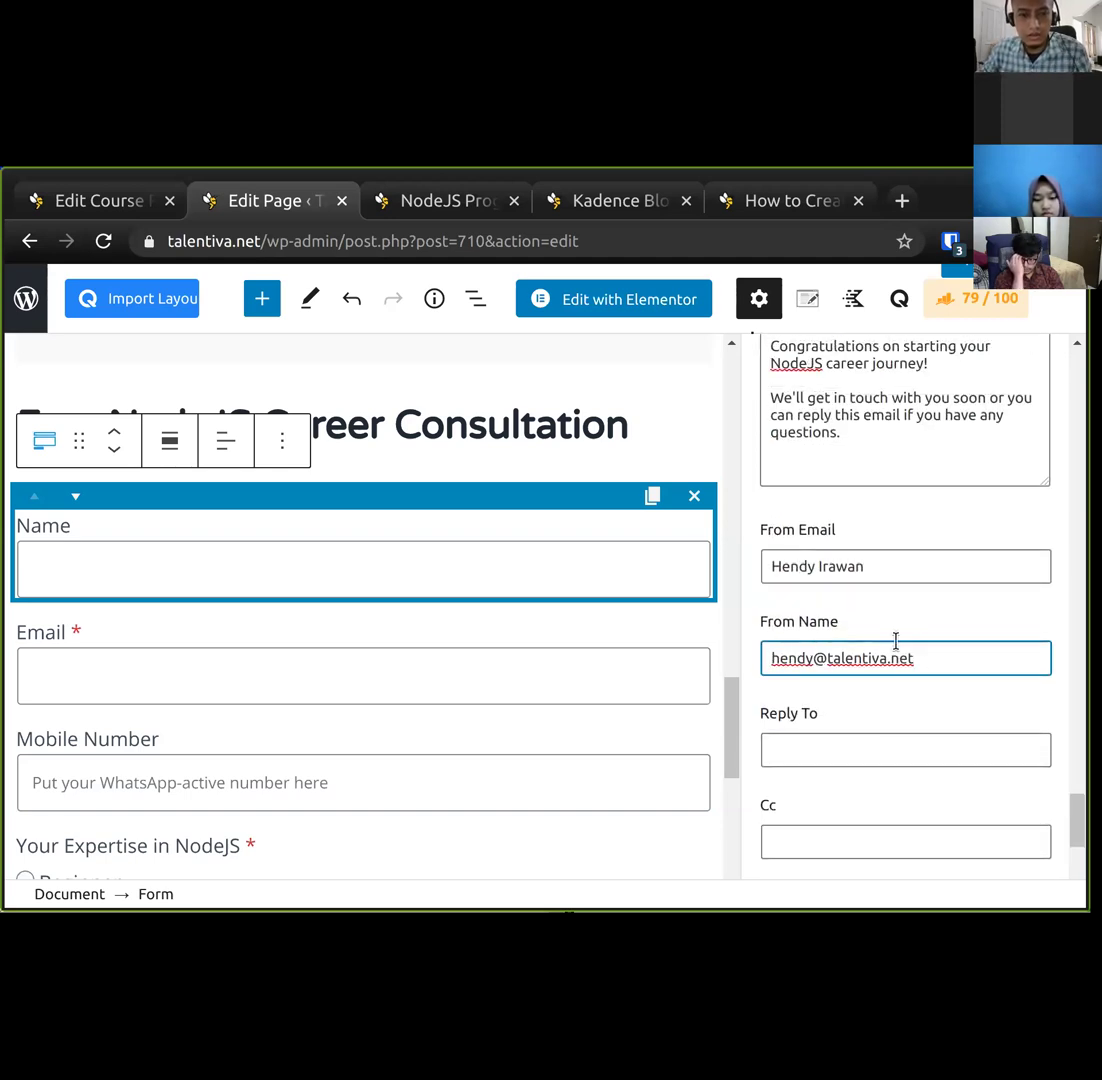
pyautogui.scroll(2, 895, 640)
# Enter the team's people-ops e-mail address in the Reply To field.
pyautogui.click(909, 437)
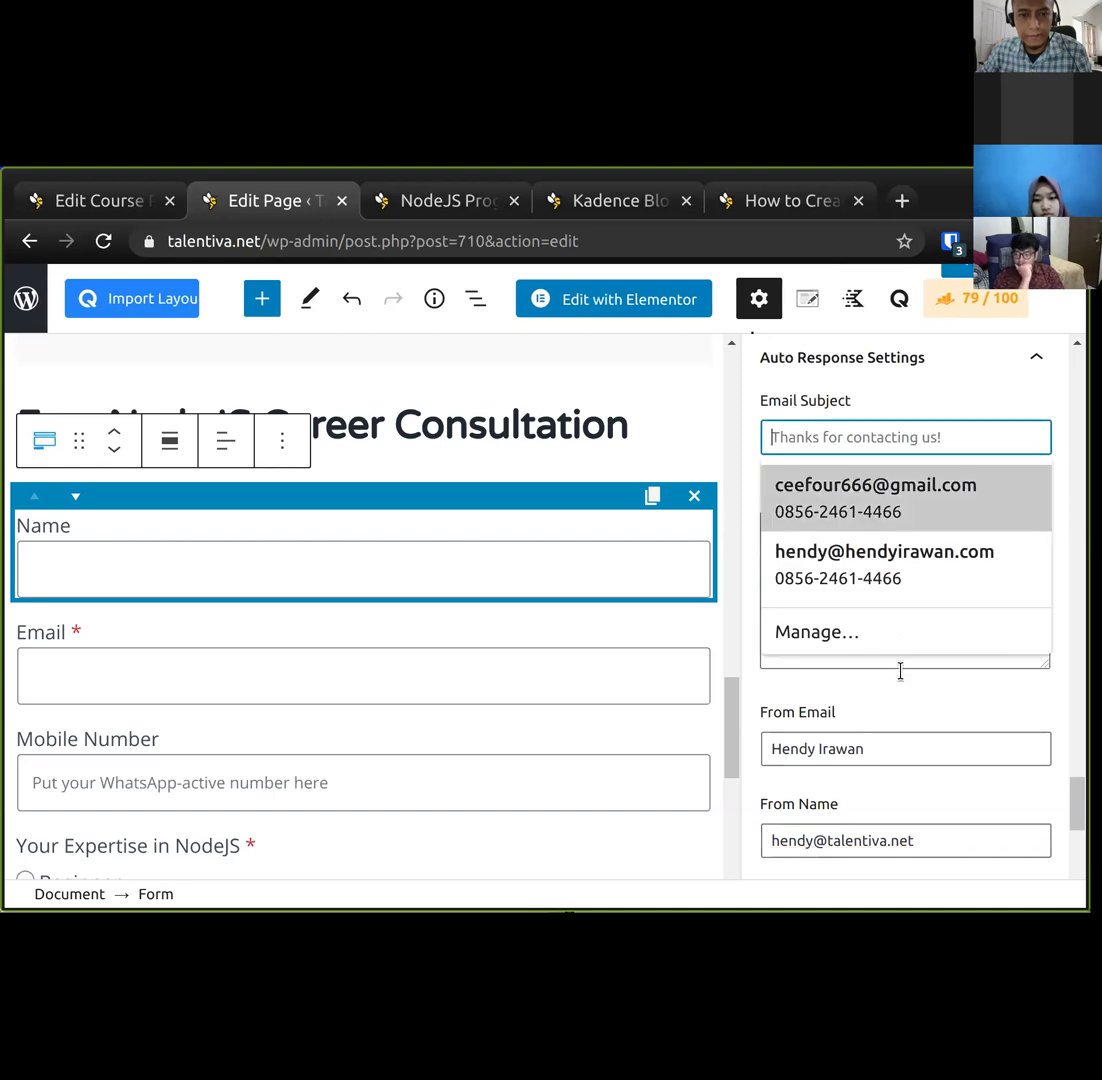
pyautogui.click(820, 629)
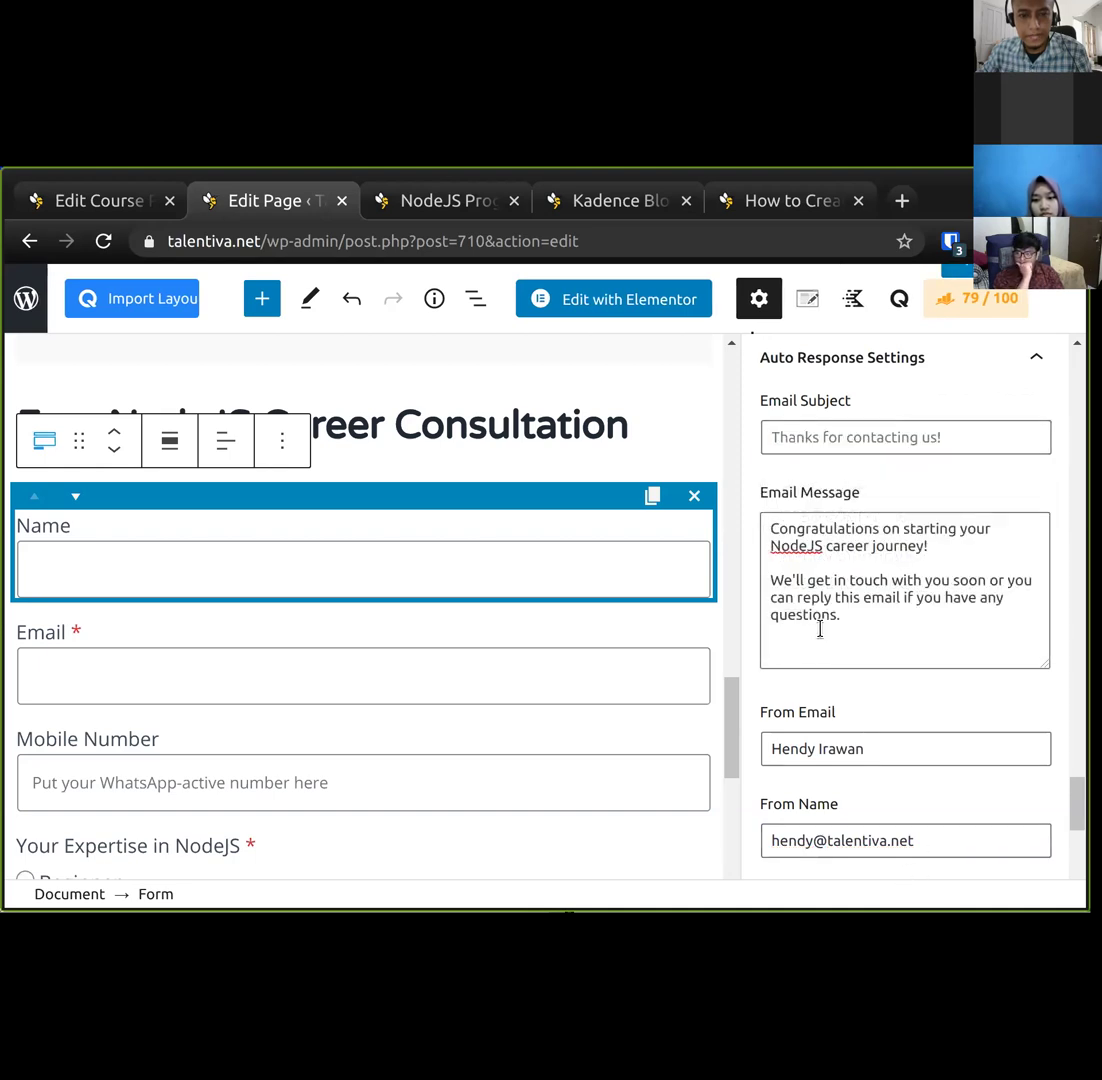
pyautogui.click(956, 437)
pyautogui.scroll(-2, 876, 835)
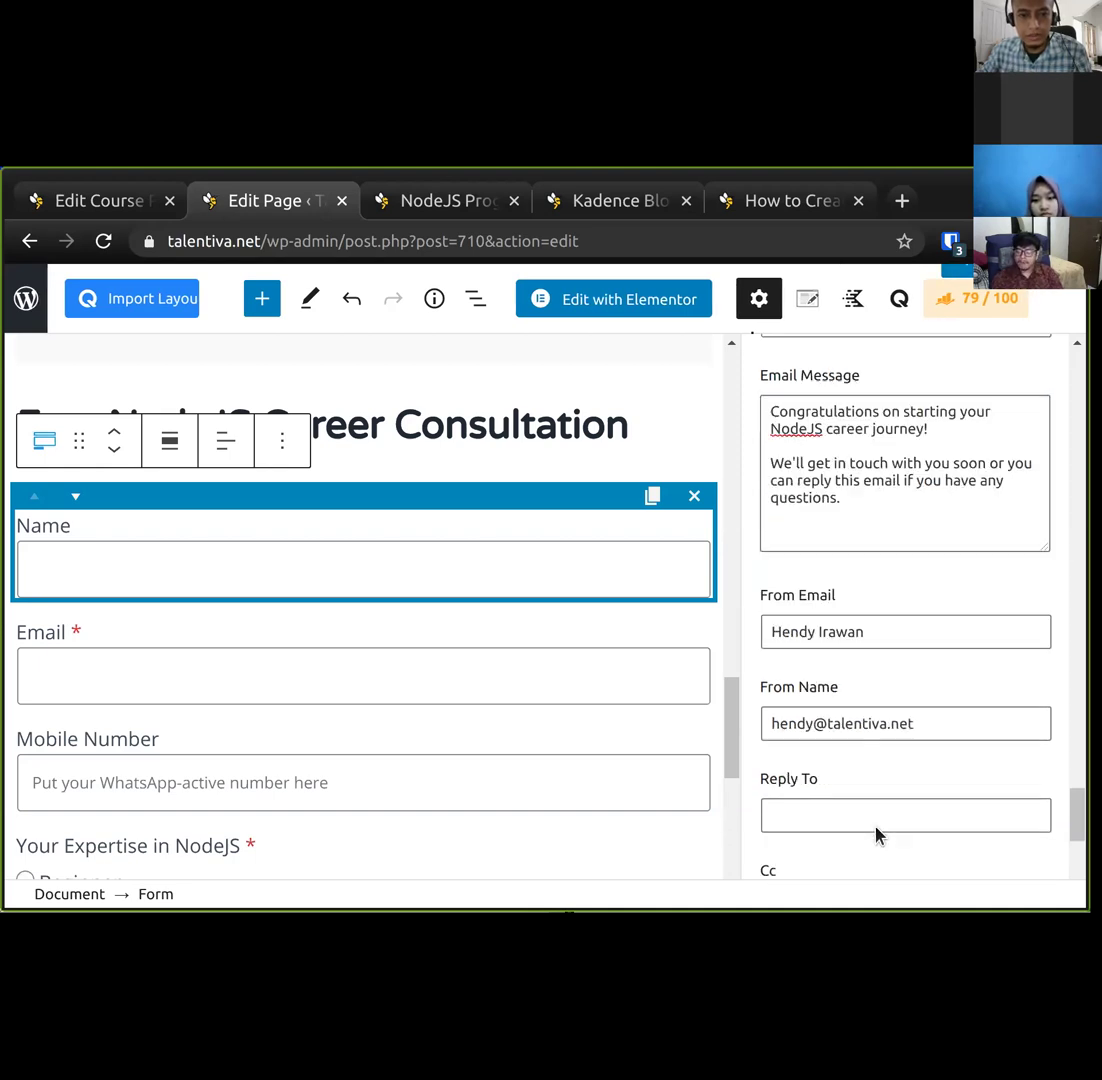
pyautogui.click(867, 815)
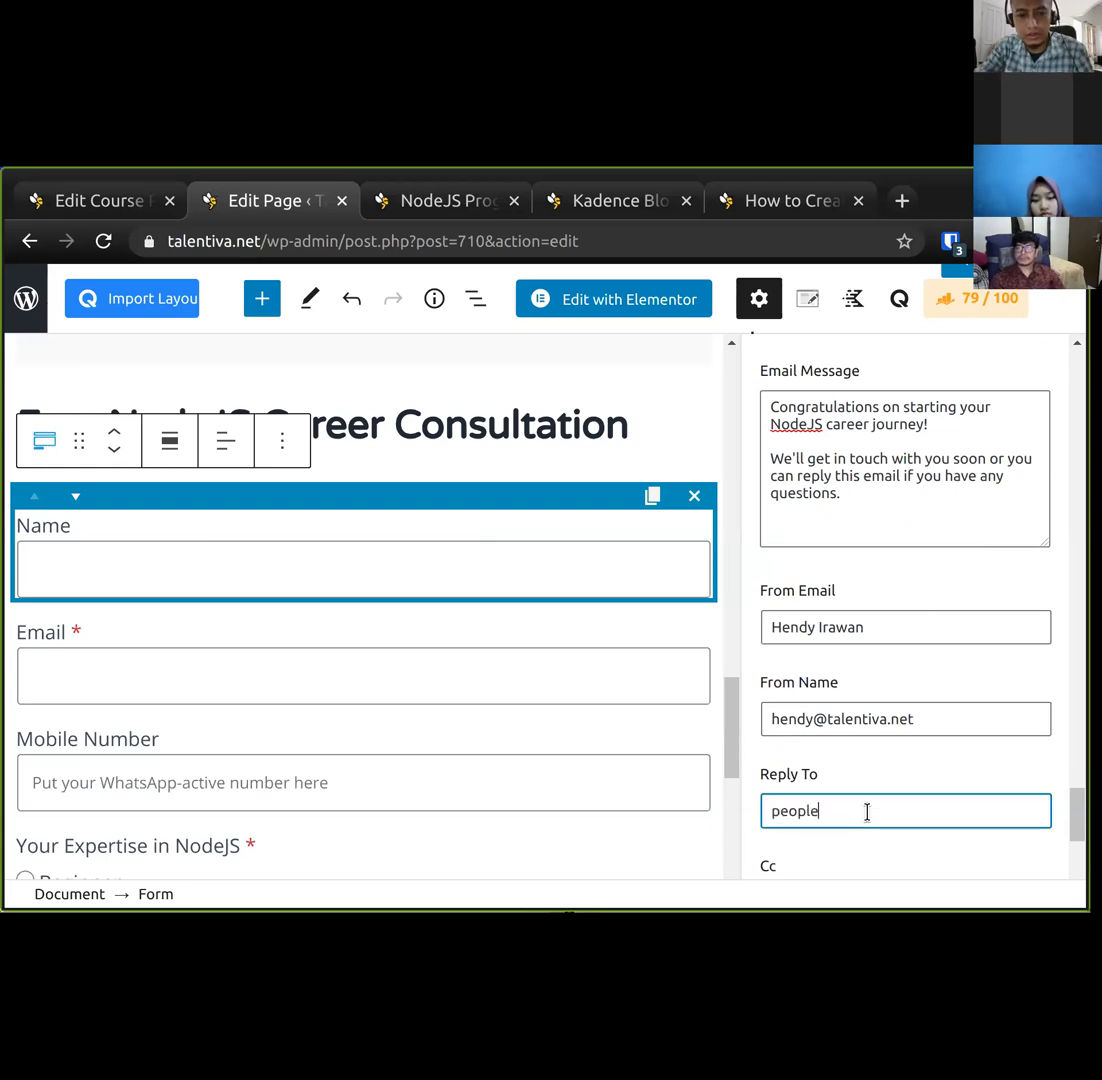
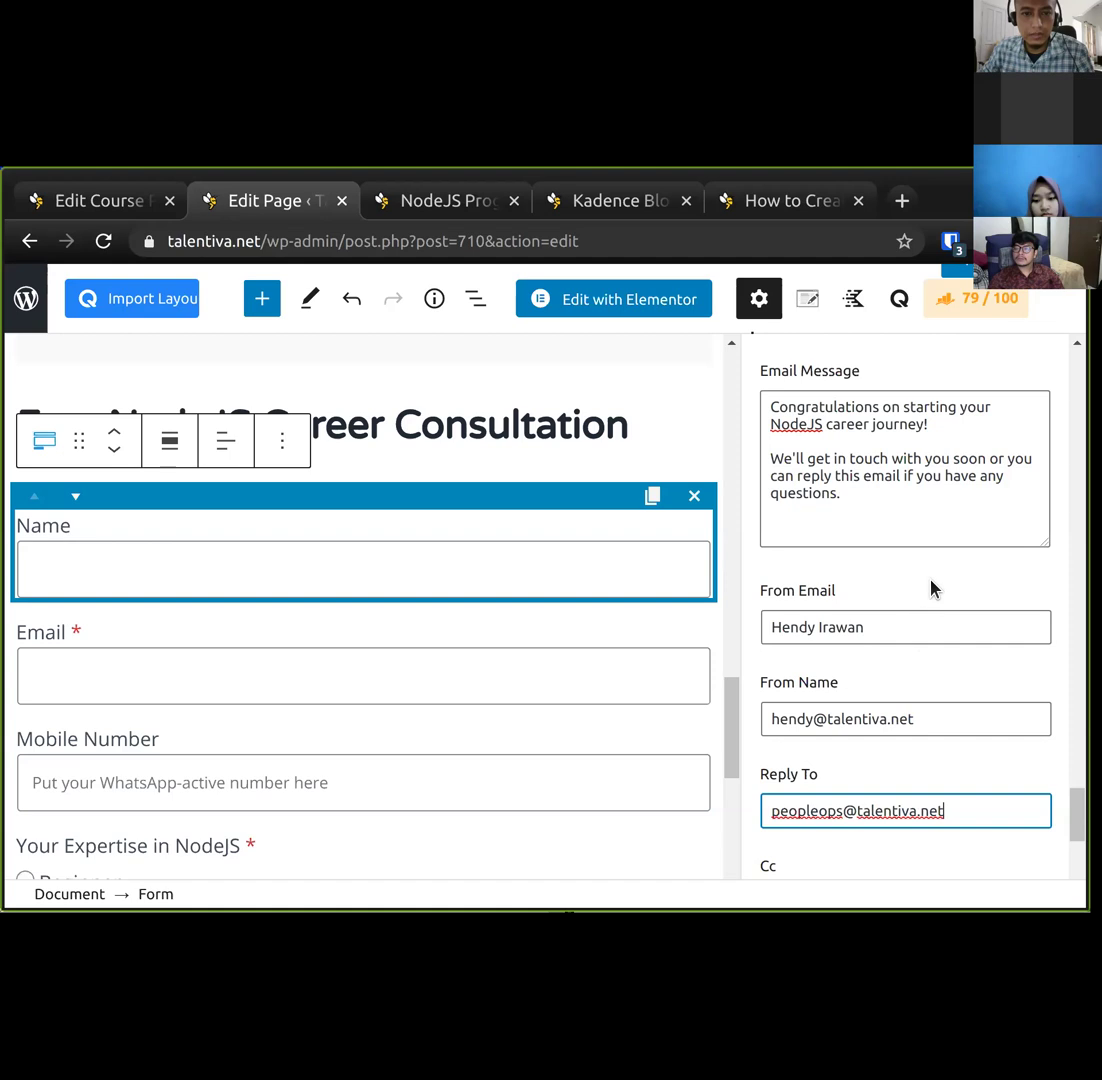
# Paste the congratulations line as the Email Subject and update the page.
pyautogui.scroll(1, 930, 588)
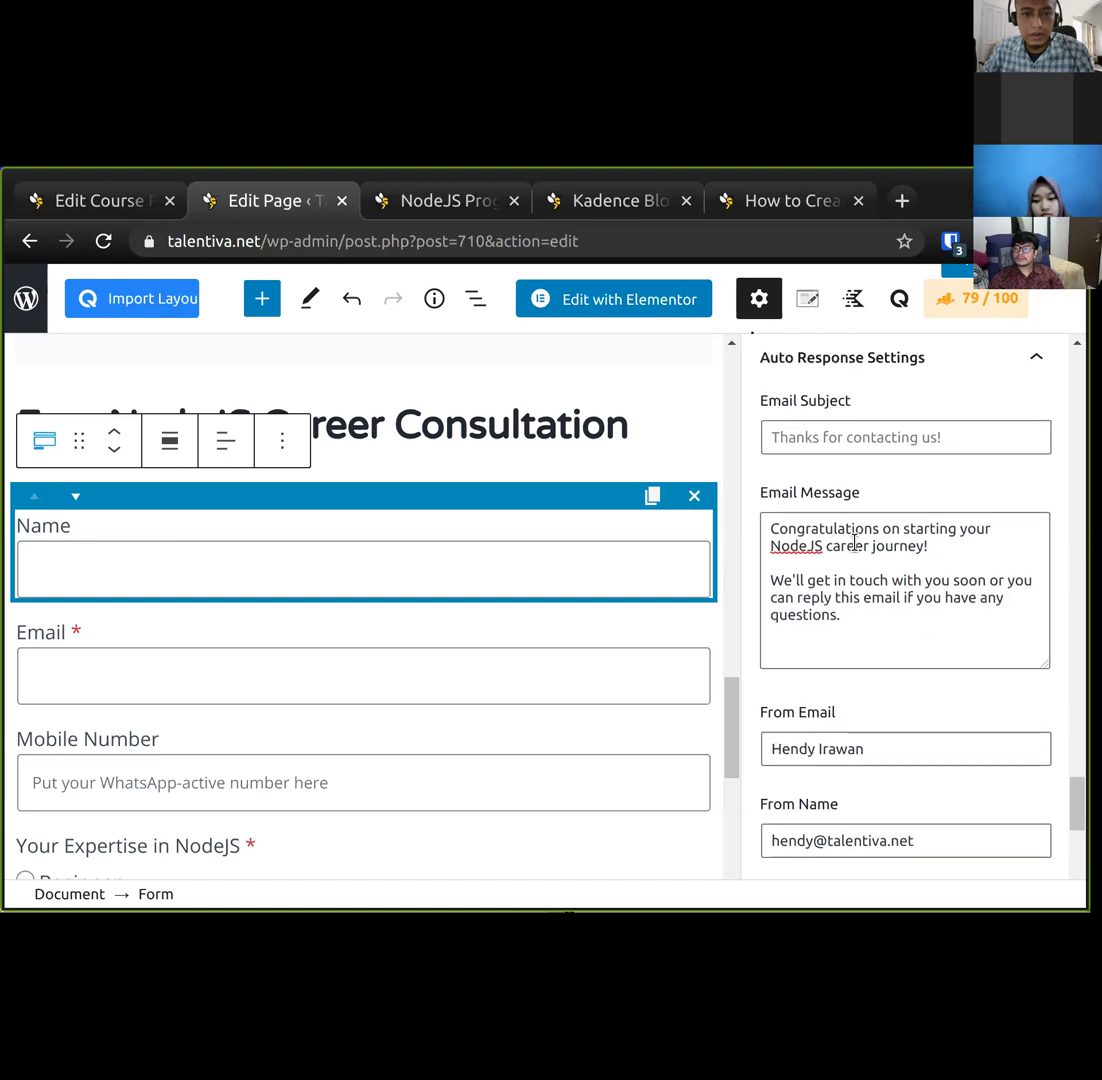
pyautogui.moveTo(817, 531); pyautogui.dragTo(891, 547)
pyautogui.click(813, 437)
pyautogui.hotkey('ctrl', 'v')
pyautogui.press('Home')
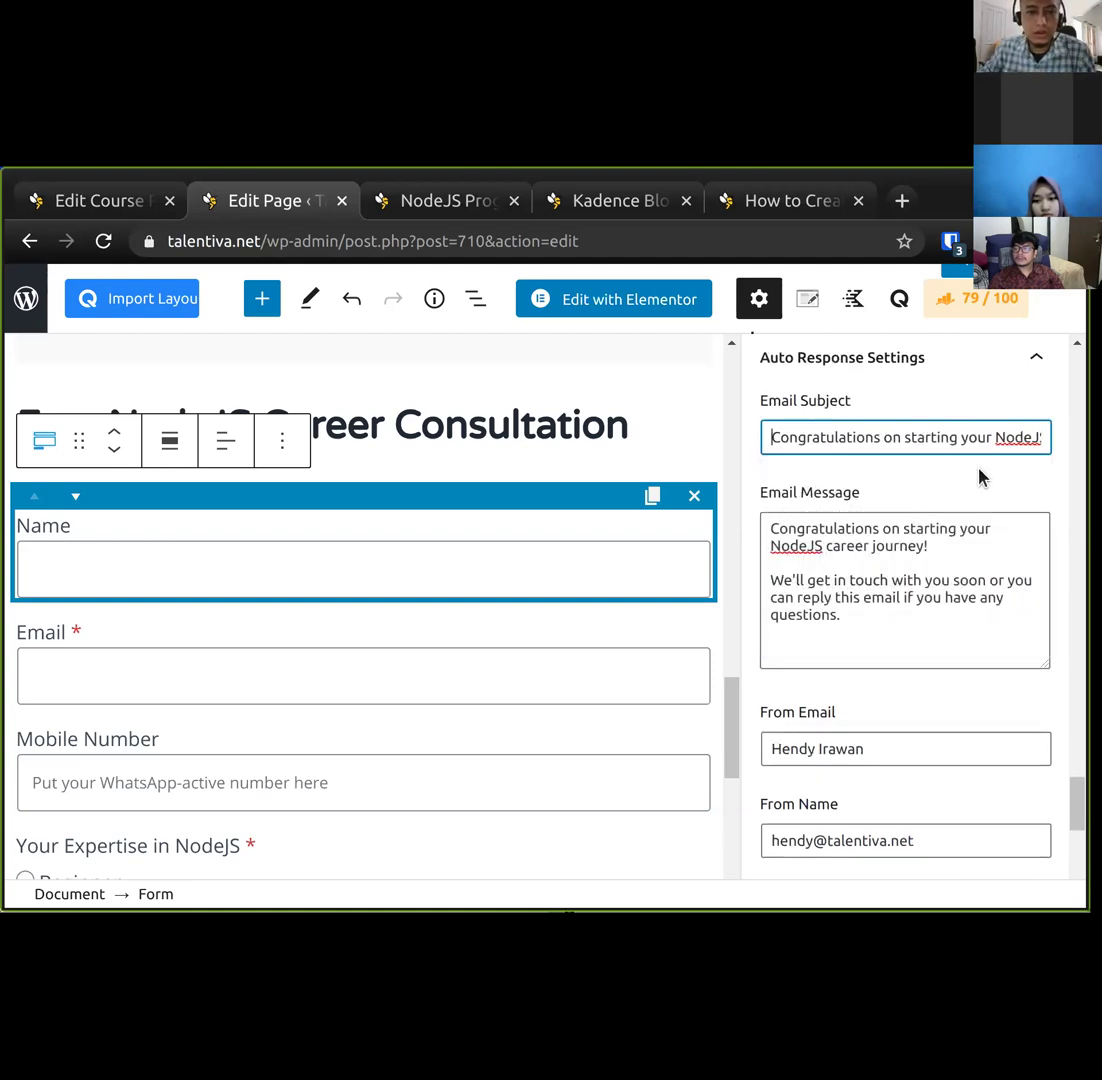
pyautogui.scroll(-6, 918, 806)
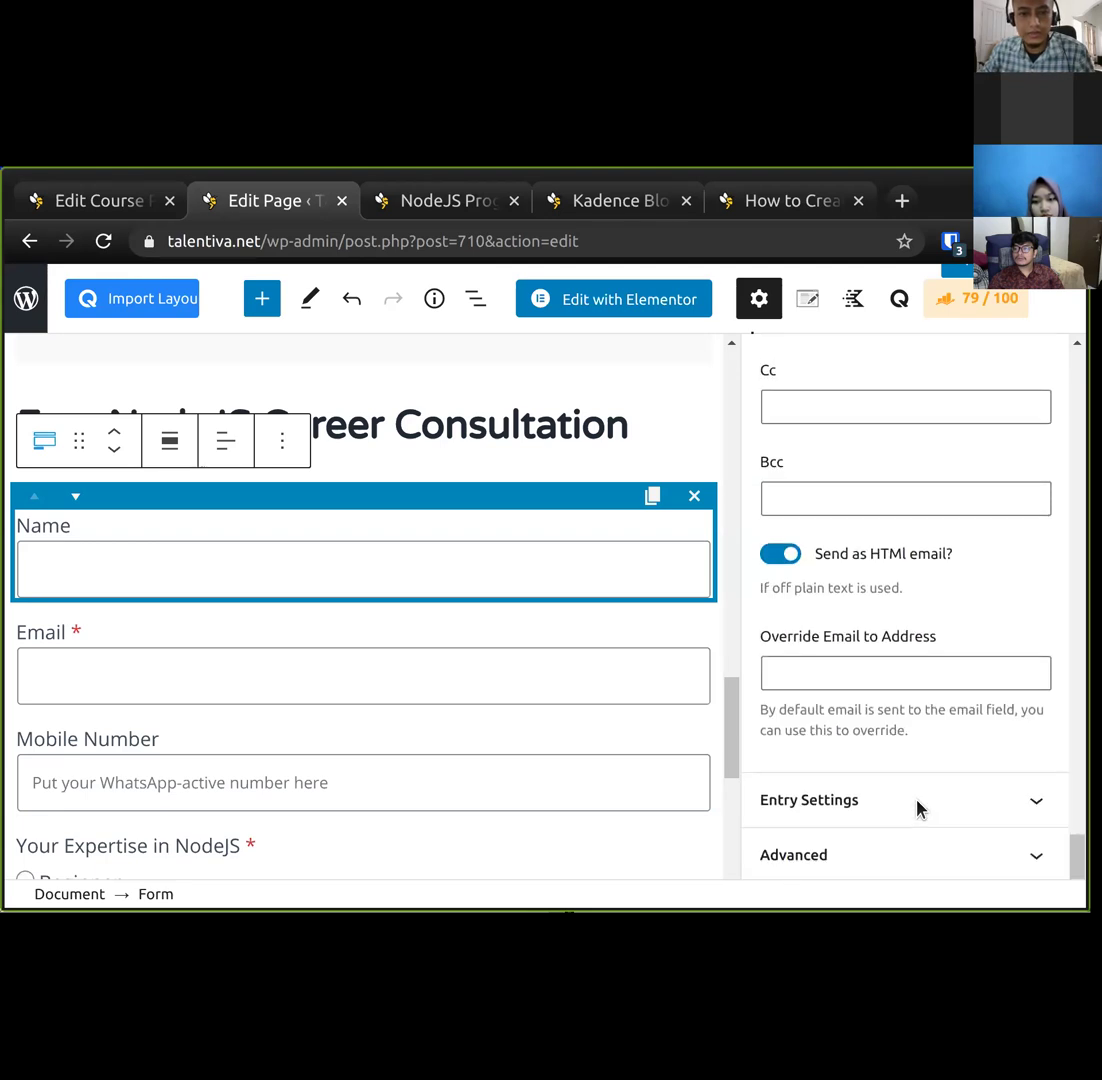
pyautogui.scroll(6, 944, 646)
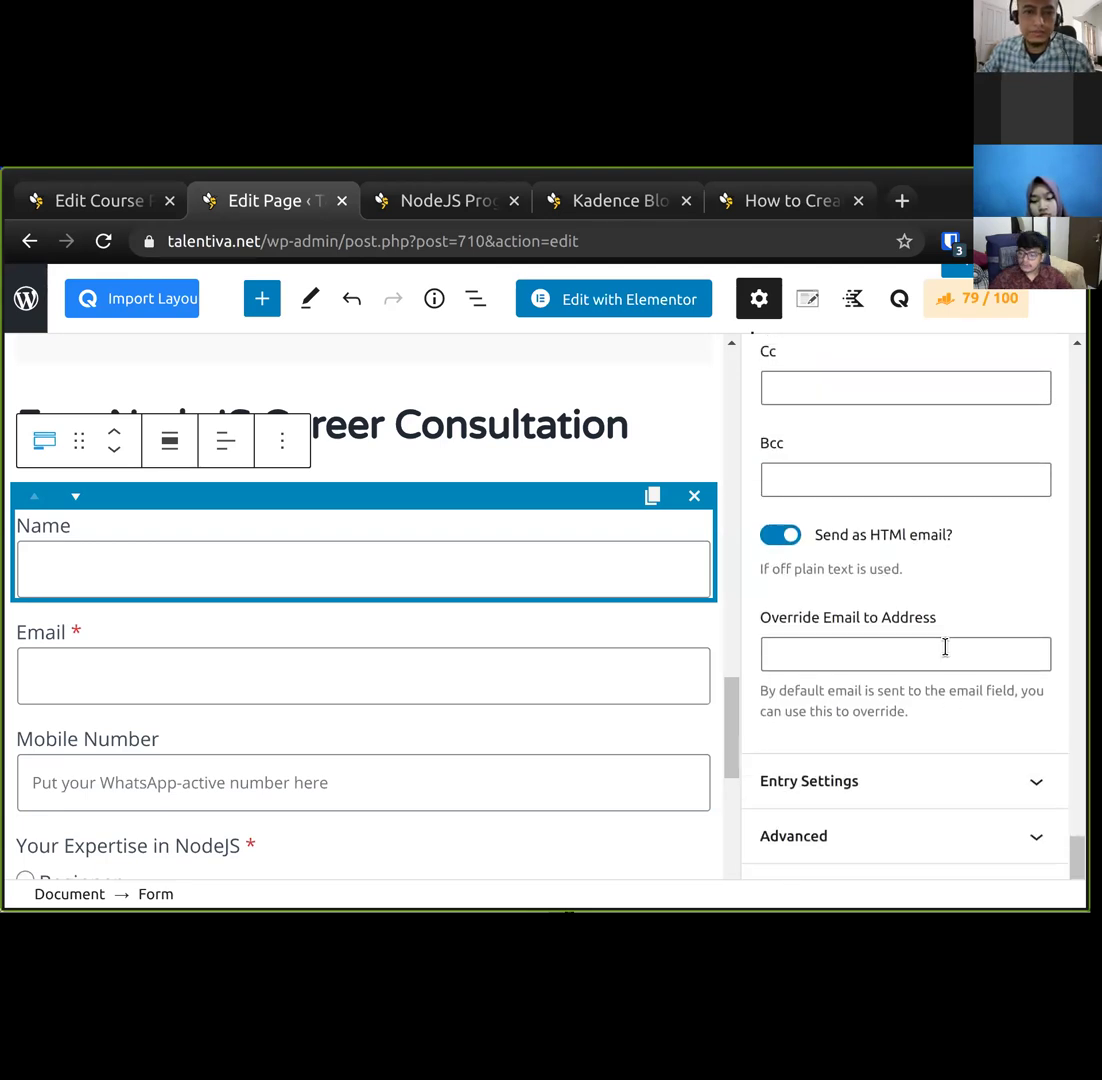
pyautogui.click(962, 278)
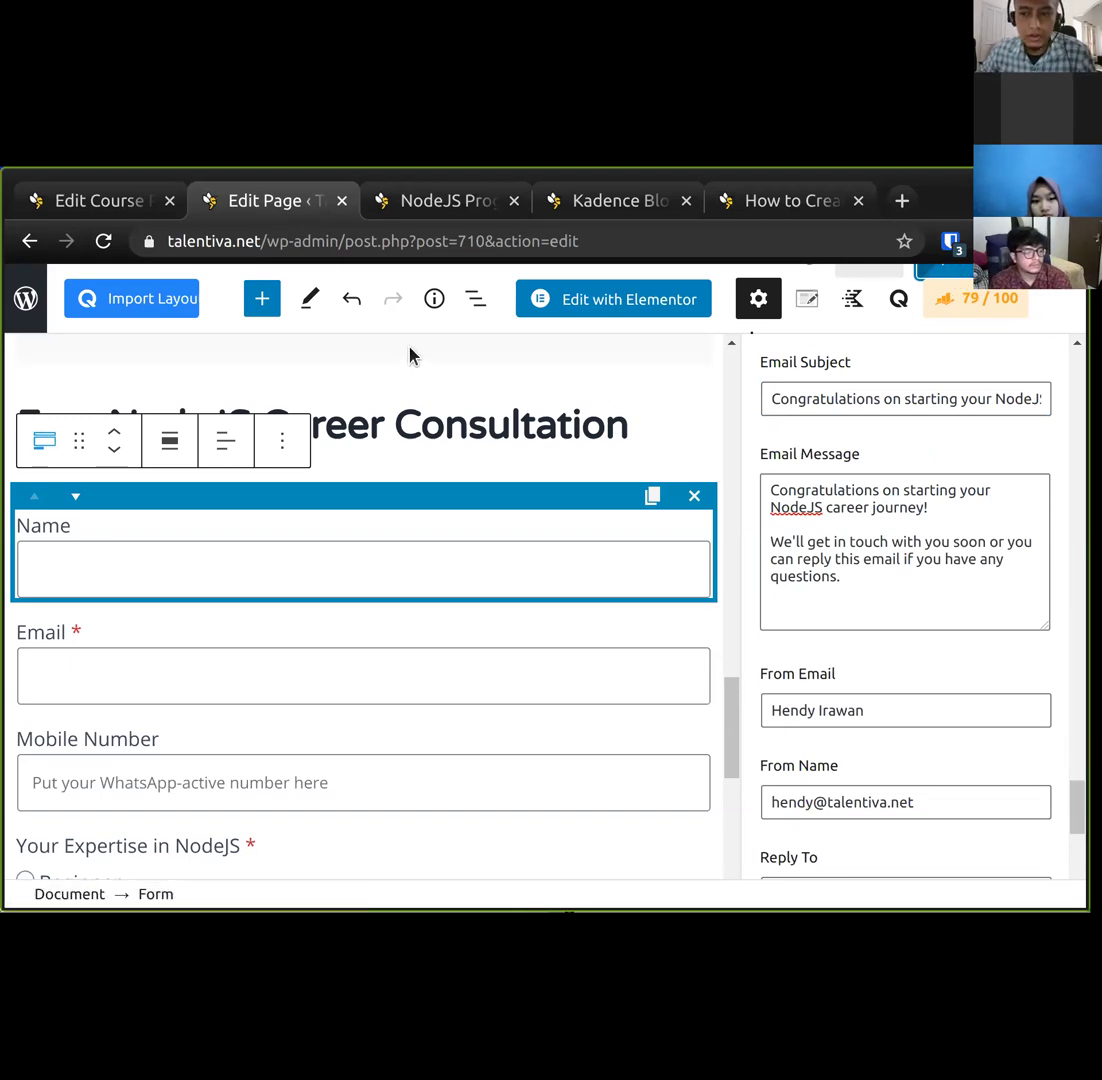
# Check the form on the live NodeJS page, then return to the consultation page editor.
pyautogui.click(422, 200)
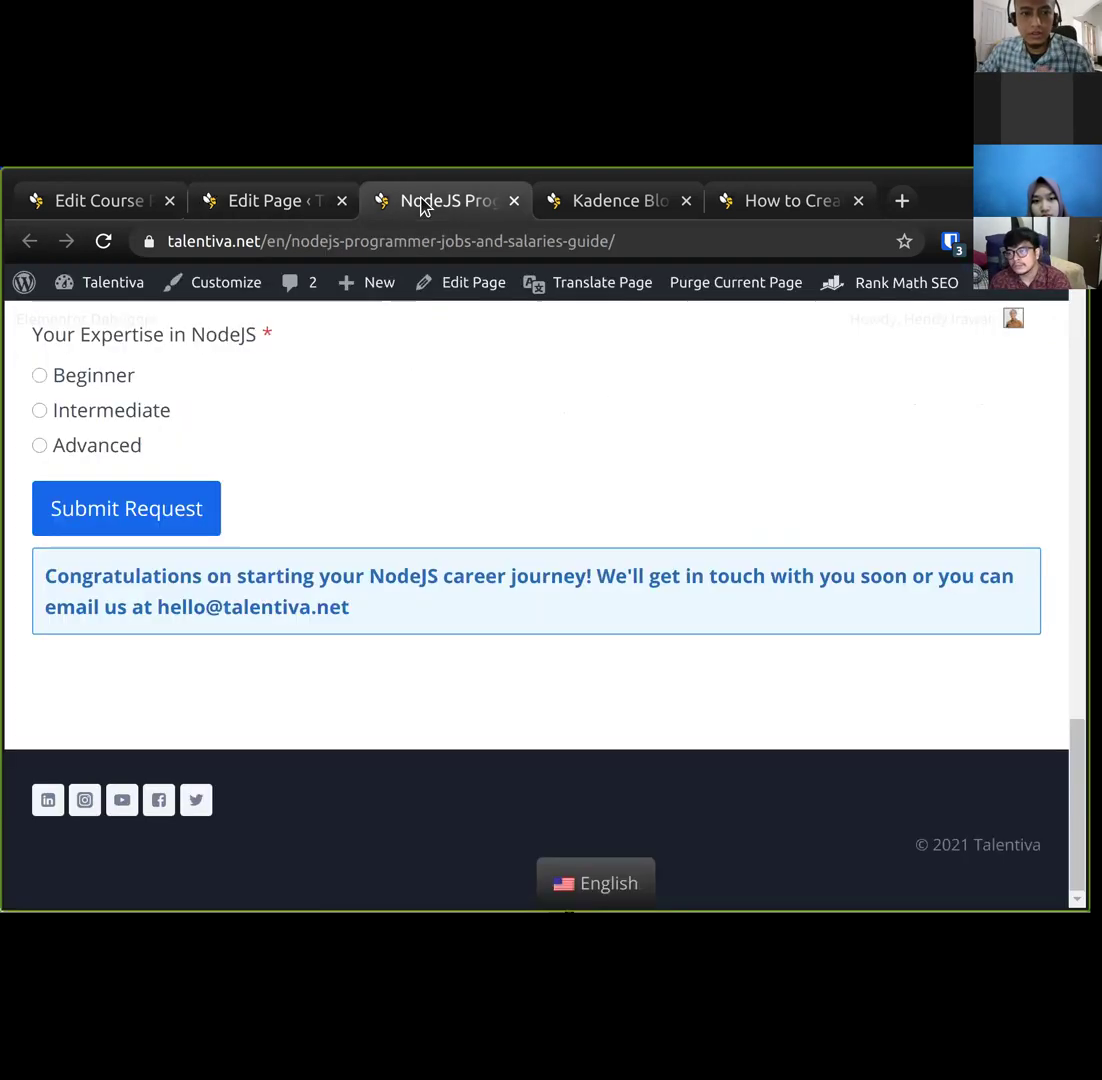
pyautogui.scroll(3, 227, 577)
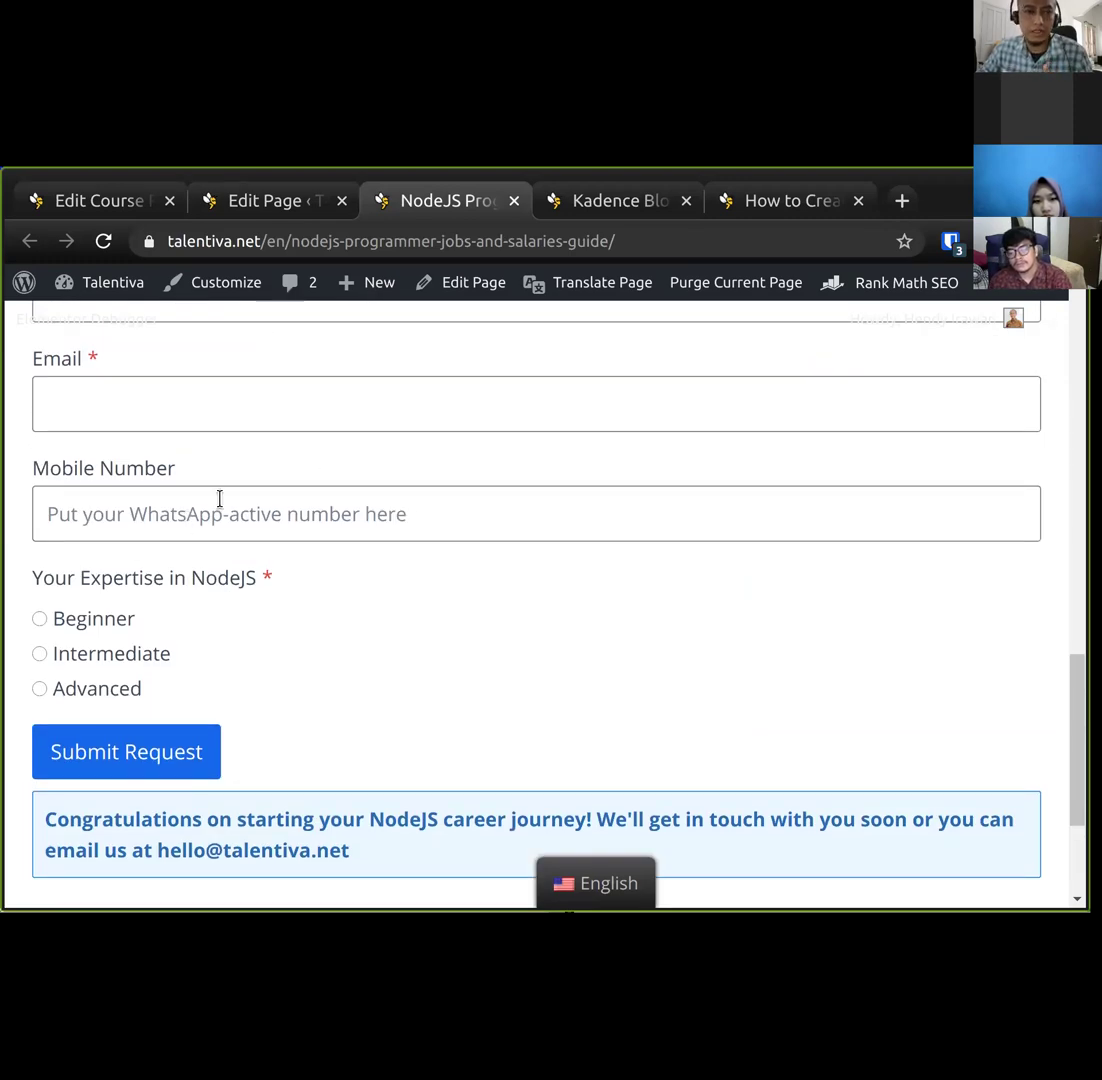
pyautogui.click(257, 205)
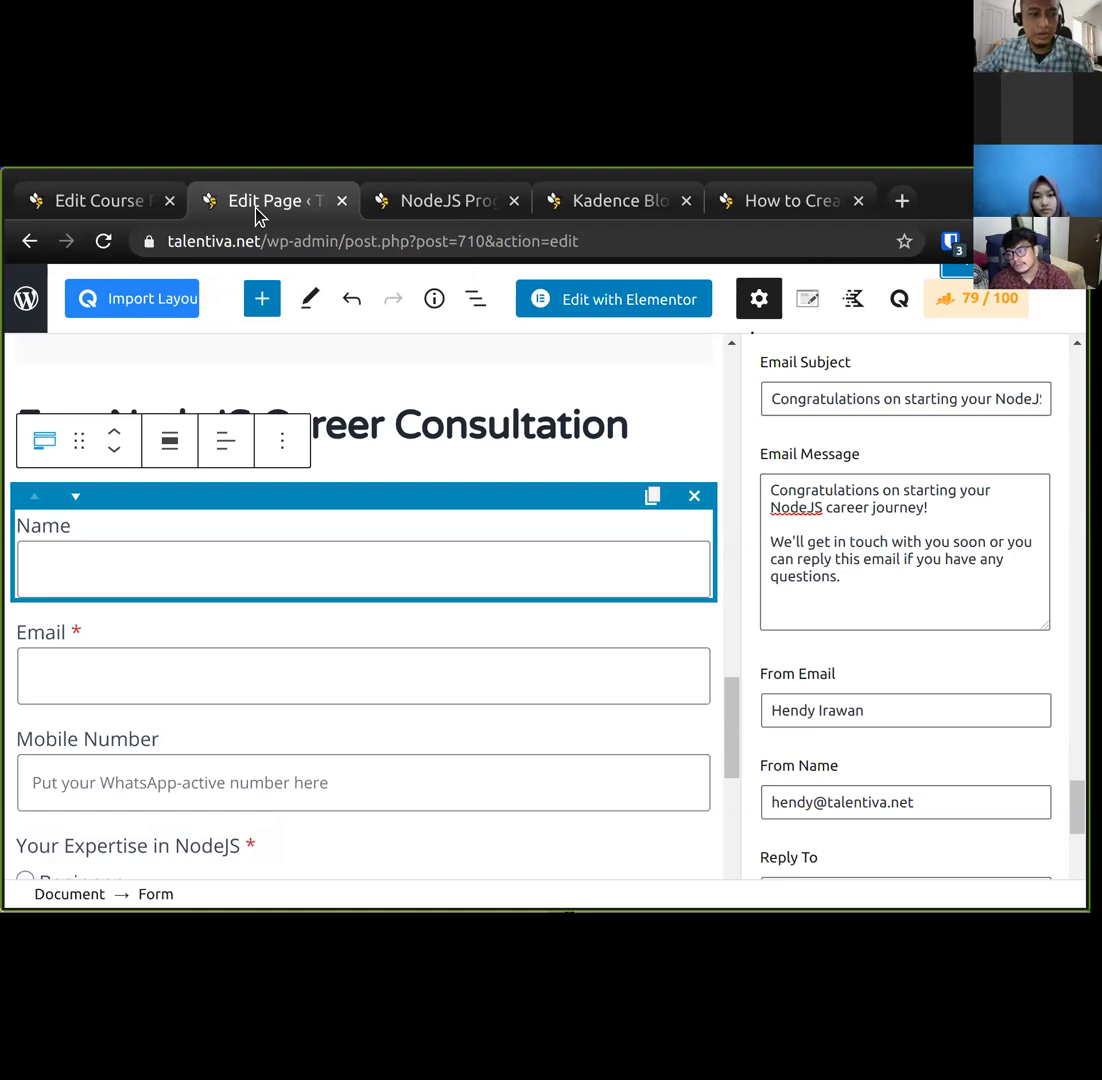
# From the course editor, open Course Pages in a new tab and start a new course page.
pyautogui.click(110, 202)
pyautogui.scroll(-4, 171, 711)
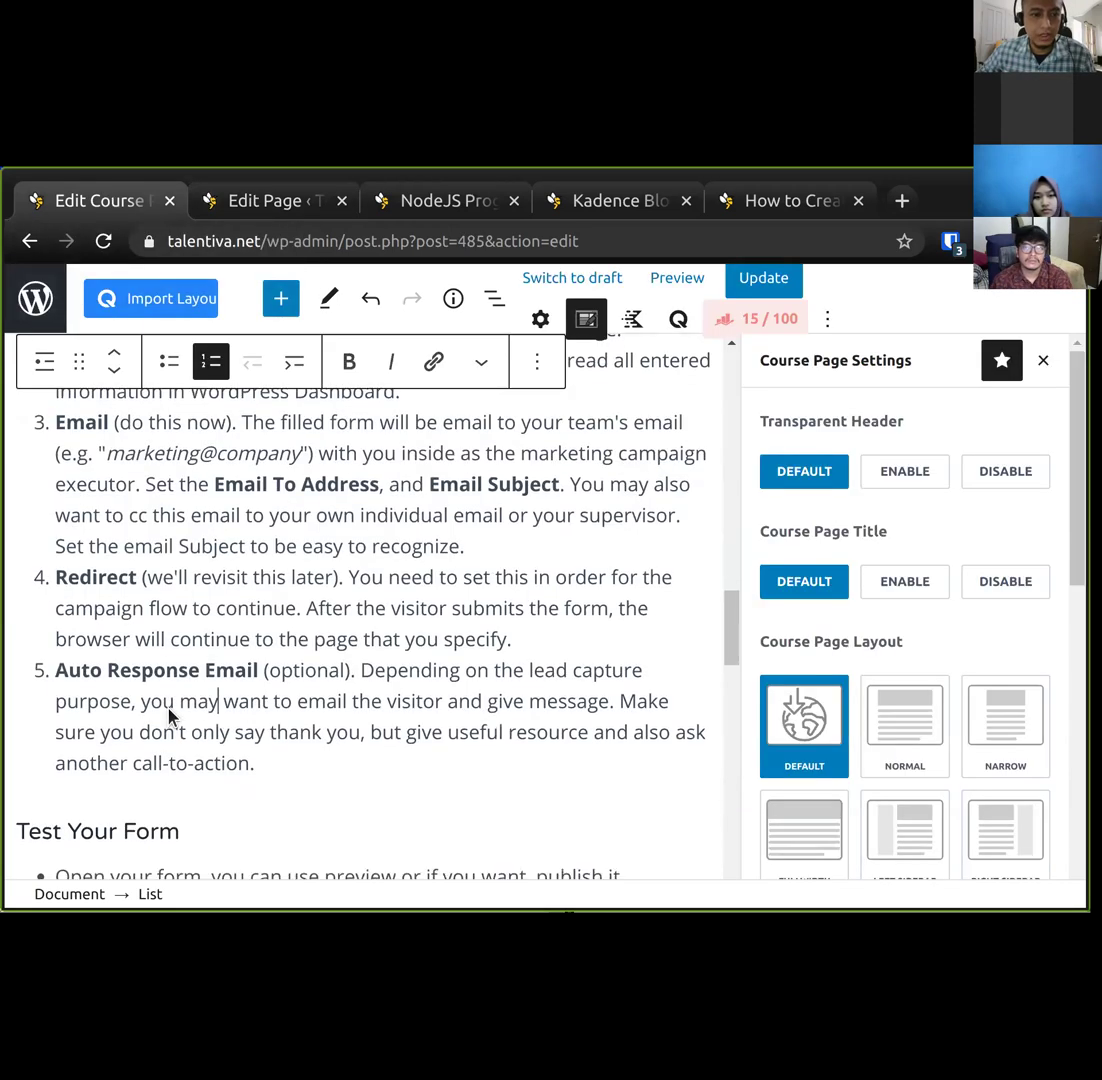
pyautogui.scroll(-2, 168, 707)
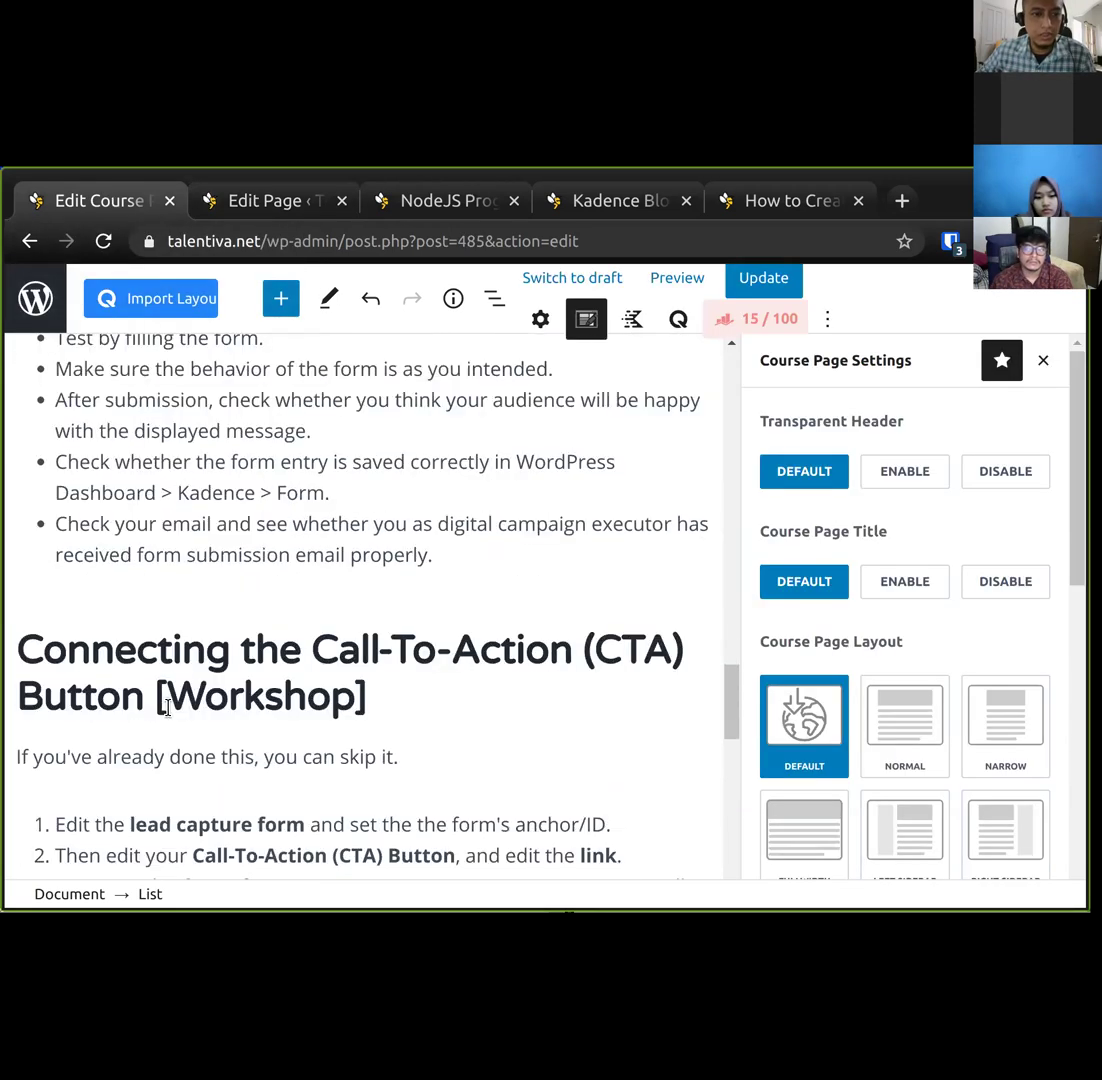
pyautogui.scroll(-7, 170, 715)
pyautogui.scroll(7, 157, 684)
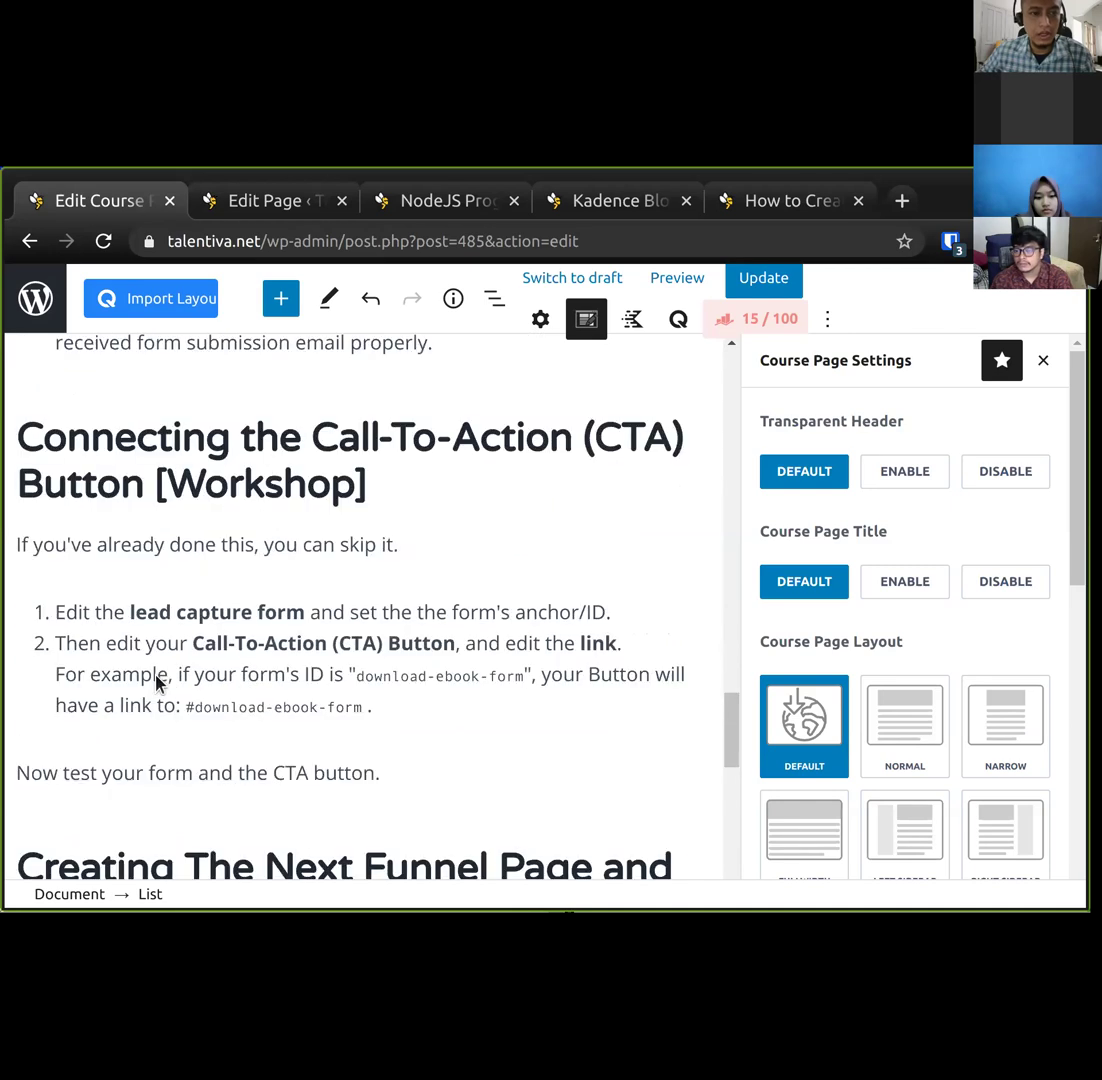
pyautogui.middleClick(64, 304)
pyautogui.click(226, 208)
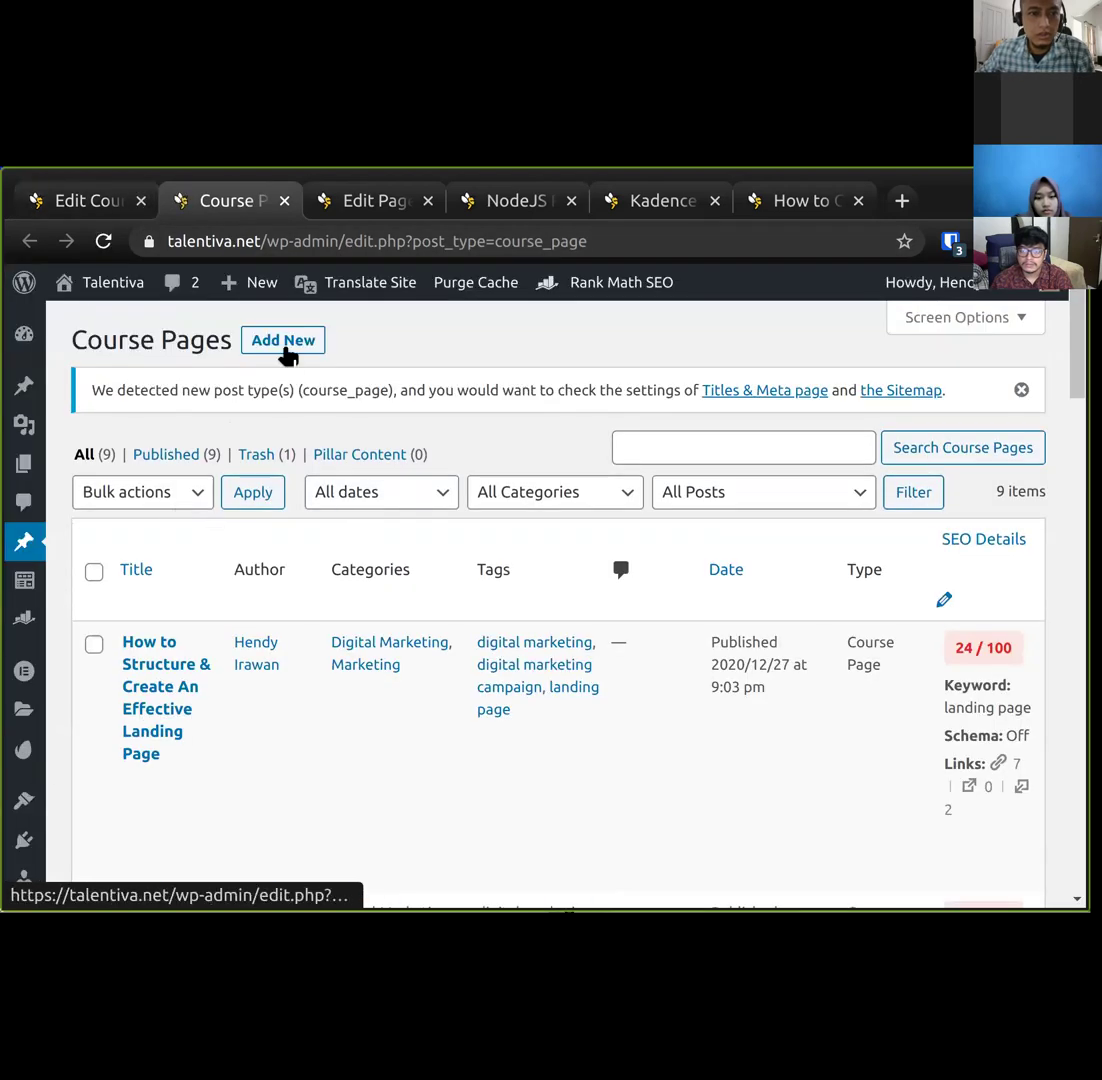
pyautogui.click(287, 342)
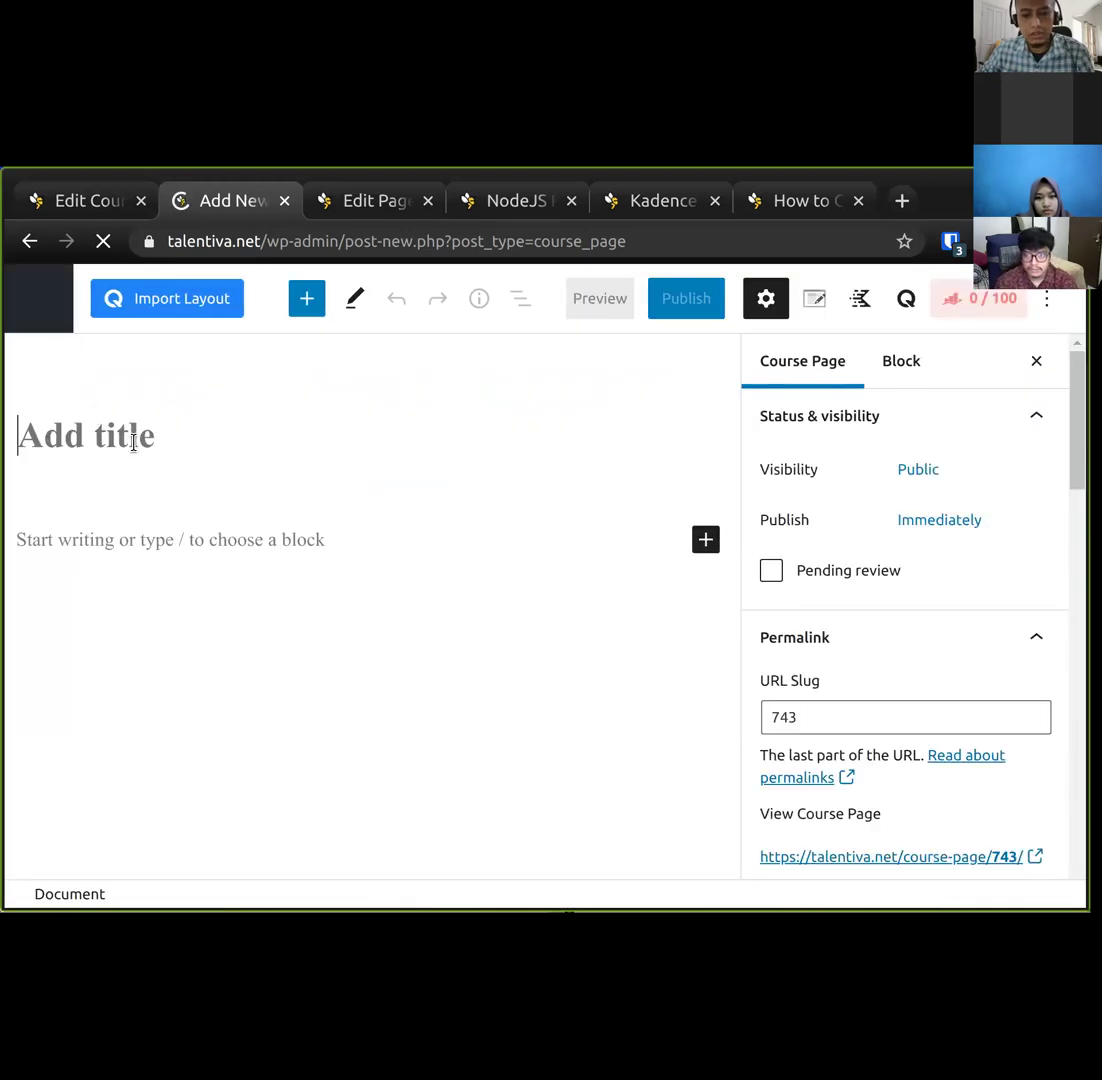
# Title the course page 'Test: Congratulations on Starting Your NodeJS Career Journey' and publish it.
pyautogui.write('Test: ')
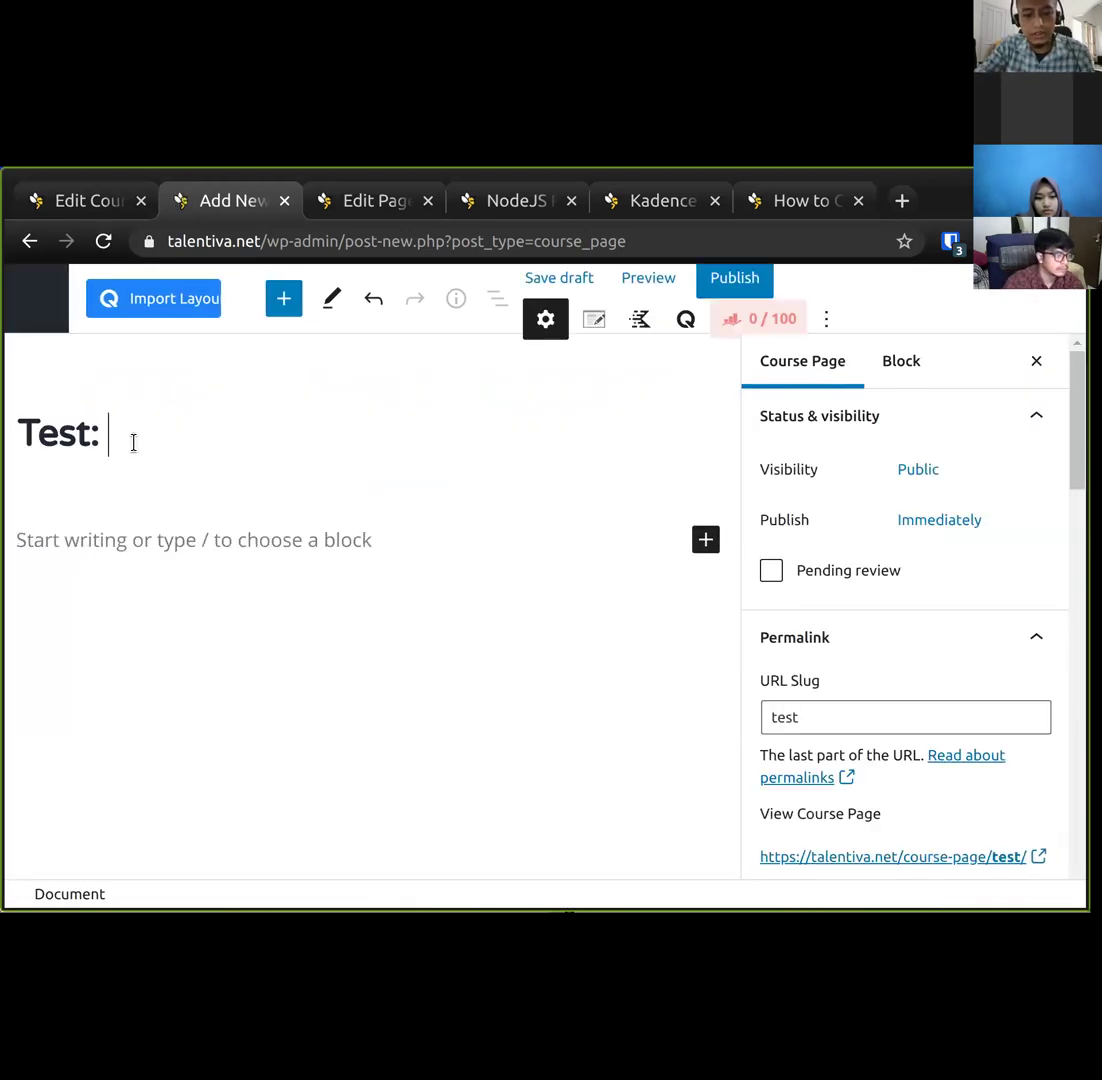
pyautogui.write('Congratulations ')
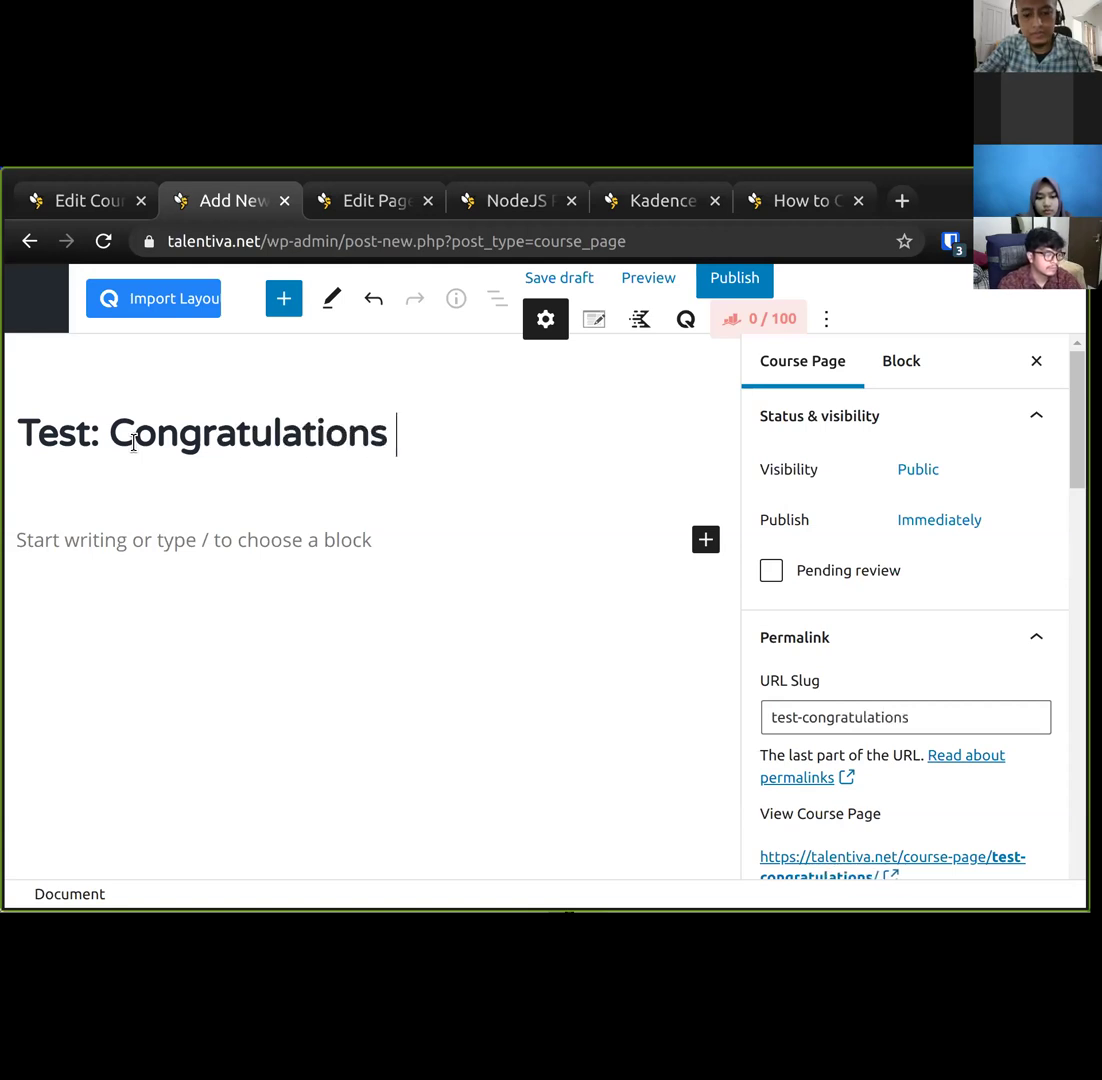
pyautogui.write('on Starting Your ')
pyautogui.write('NodeJS Career Jo')
pyautogui.write('urney')
pyautogui.hotkey('ctrl', 'Left')
pyautogui.write('Career')
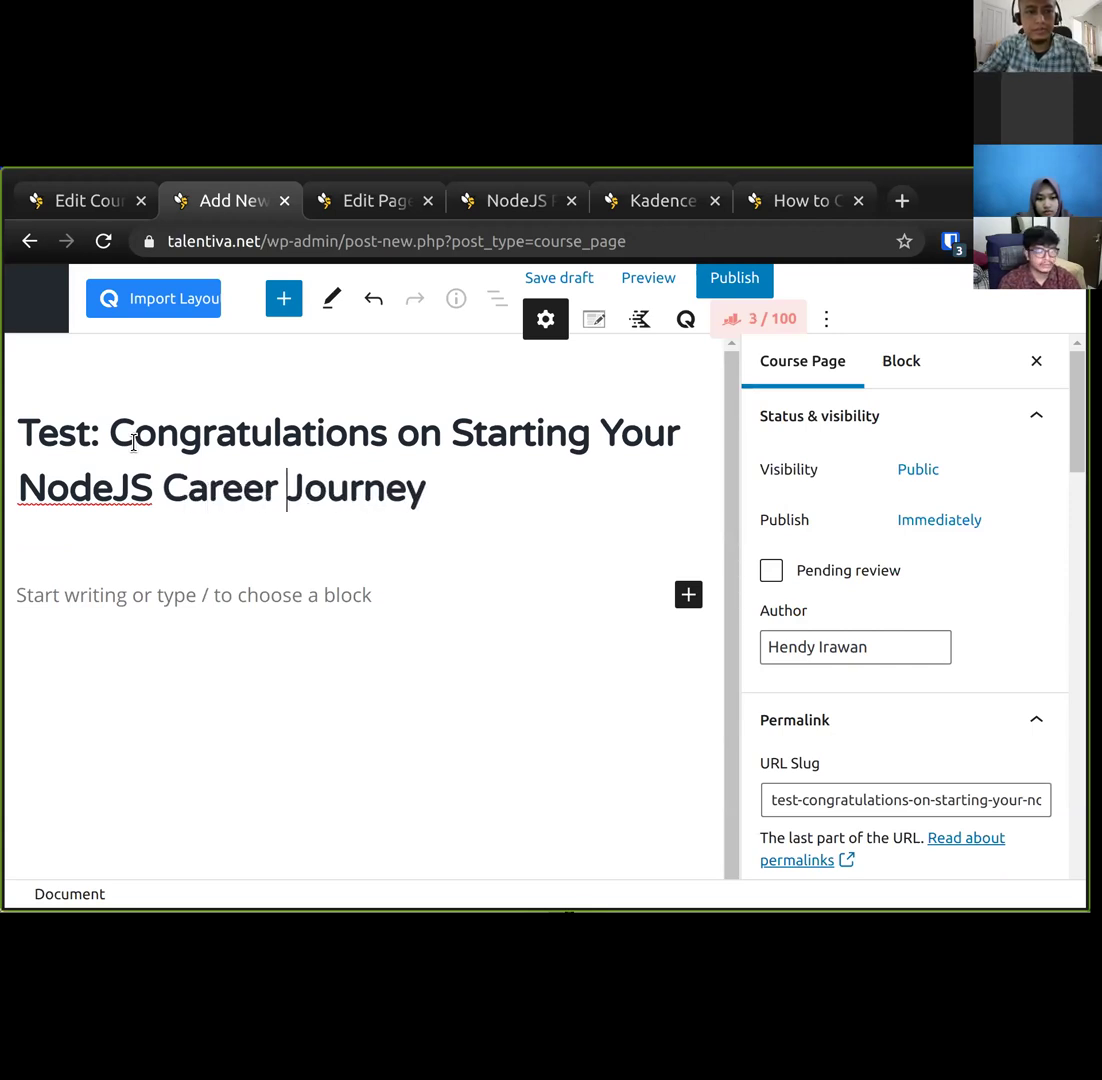
pyautogui.click(732, 282)
pyautogui.click(866, 300)
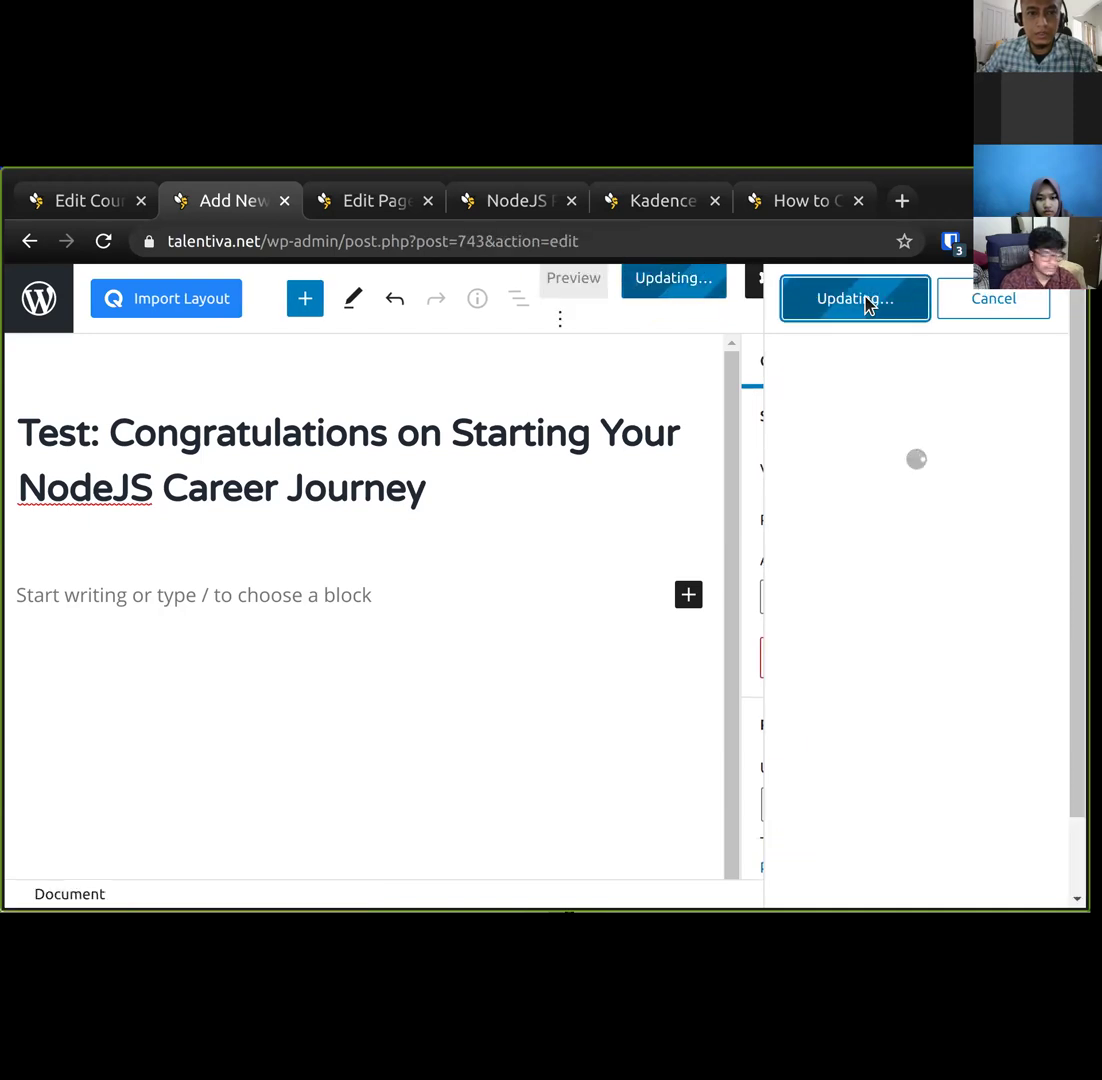
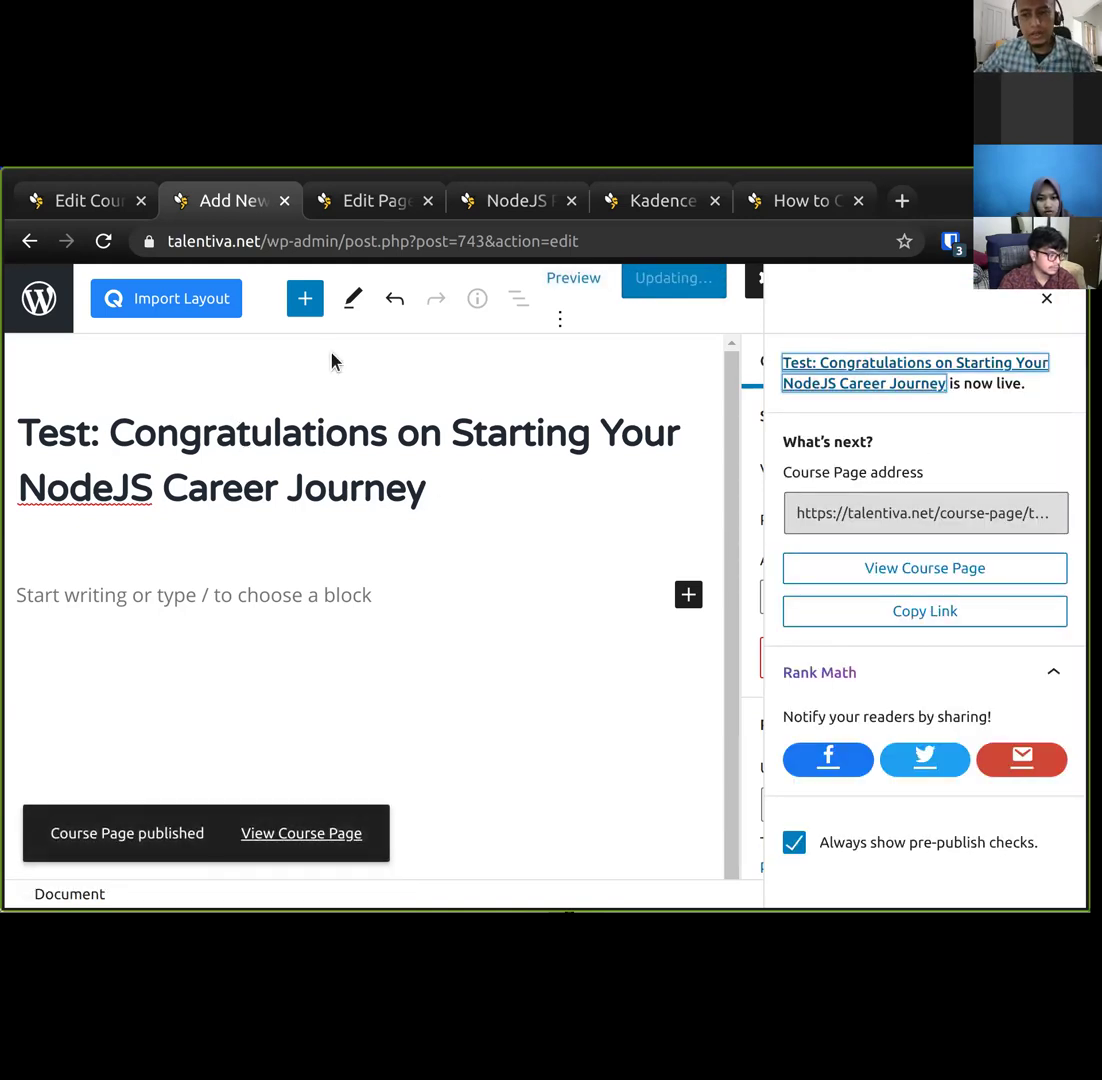
# Return to the Free NodeJS Career Consultation form page editor.
pyautogui.click(376, 203)
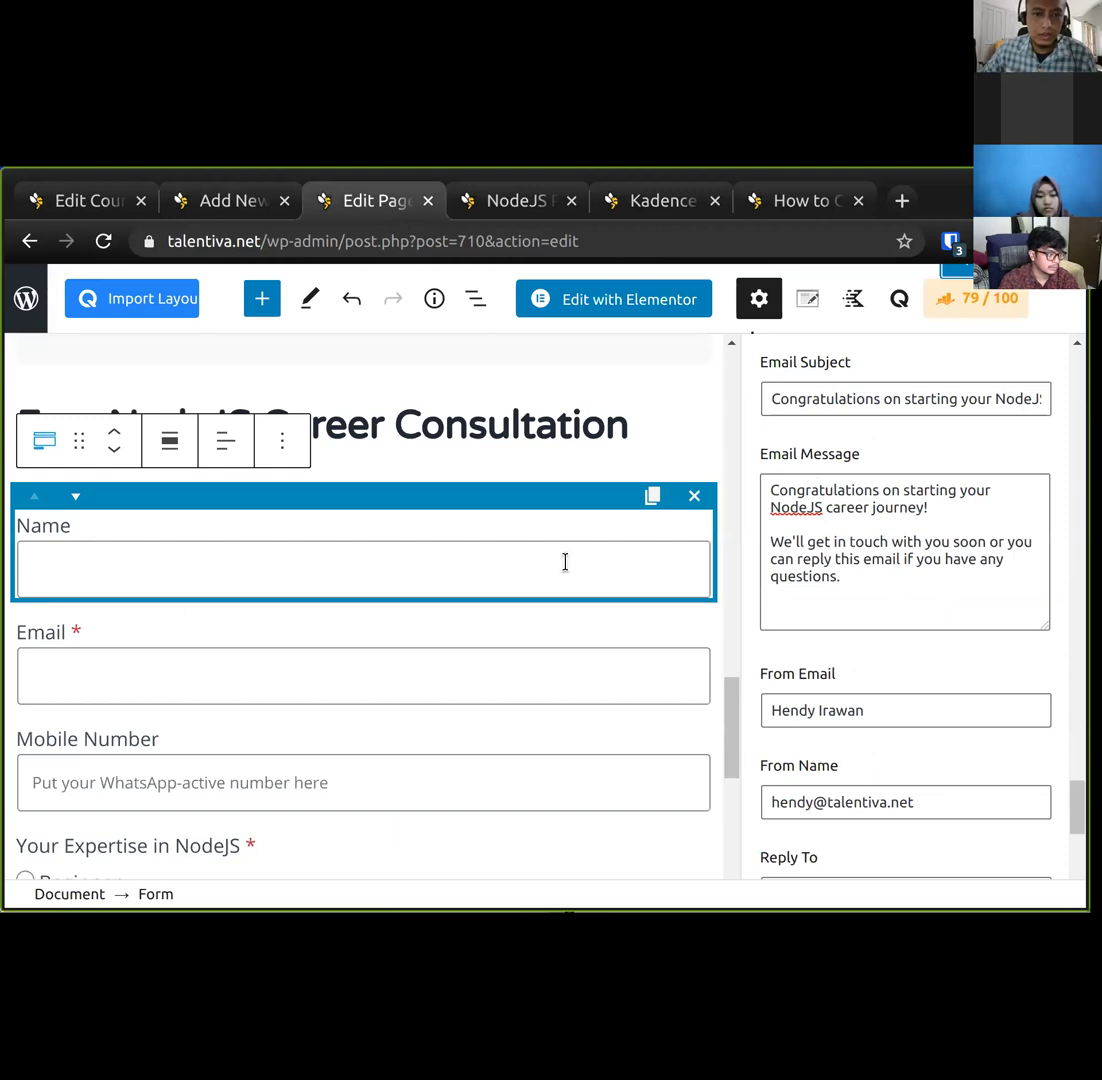
# Enable Redirect after submit to the 'Test: Congratulations on Starting Your NodeJS Career Journey' page and update.
pyautogui.scroll(15, 921, 619)
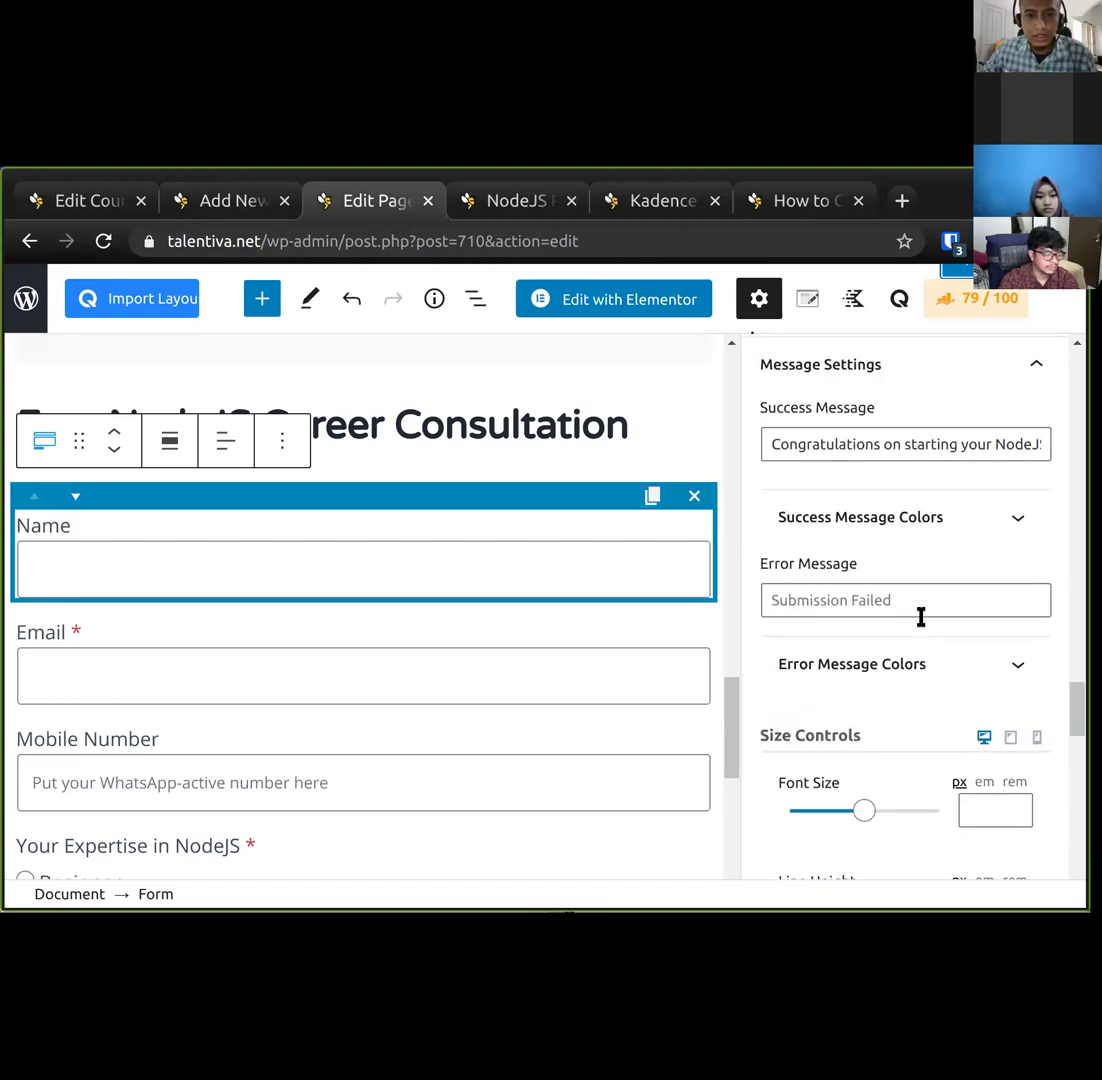
pyautogui.scroll(15, 921, 619)
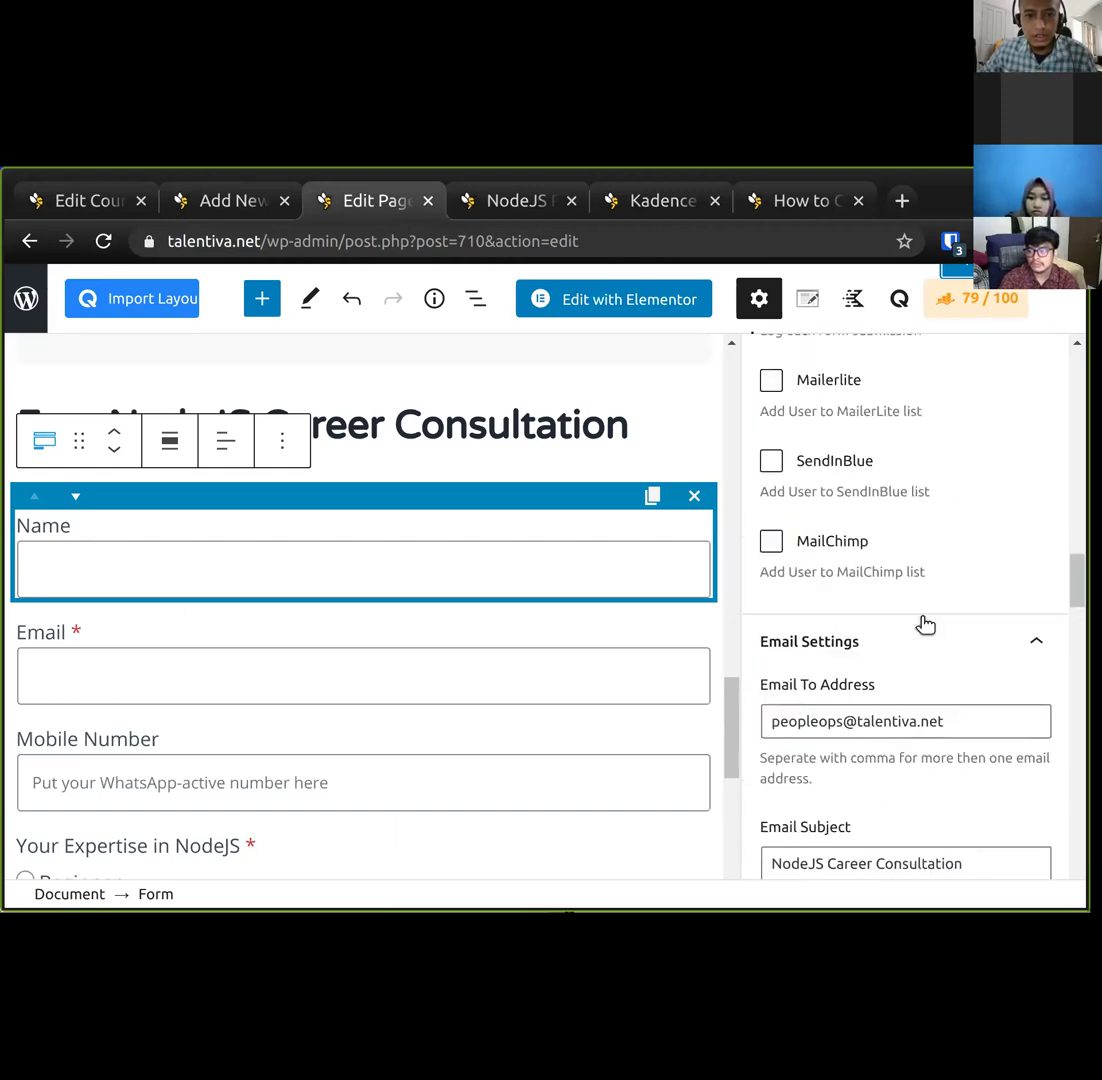
pyautogui.scroll(3, 921, 630)
pyautogui.scroll(-2, 880, 640)
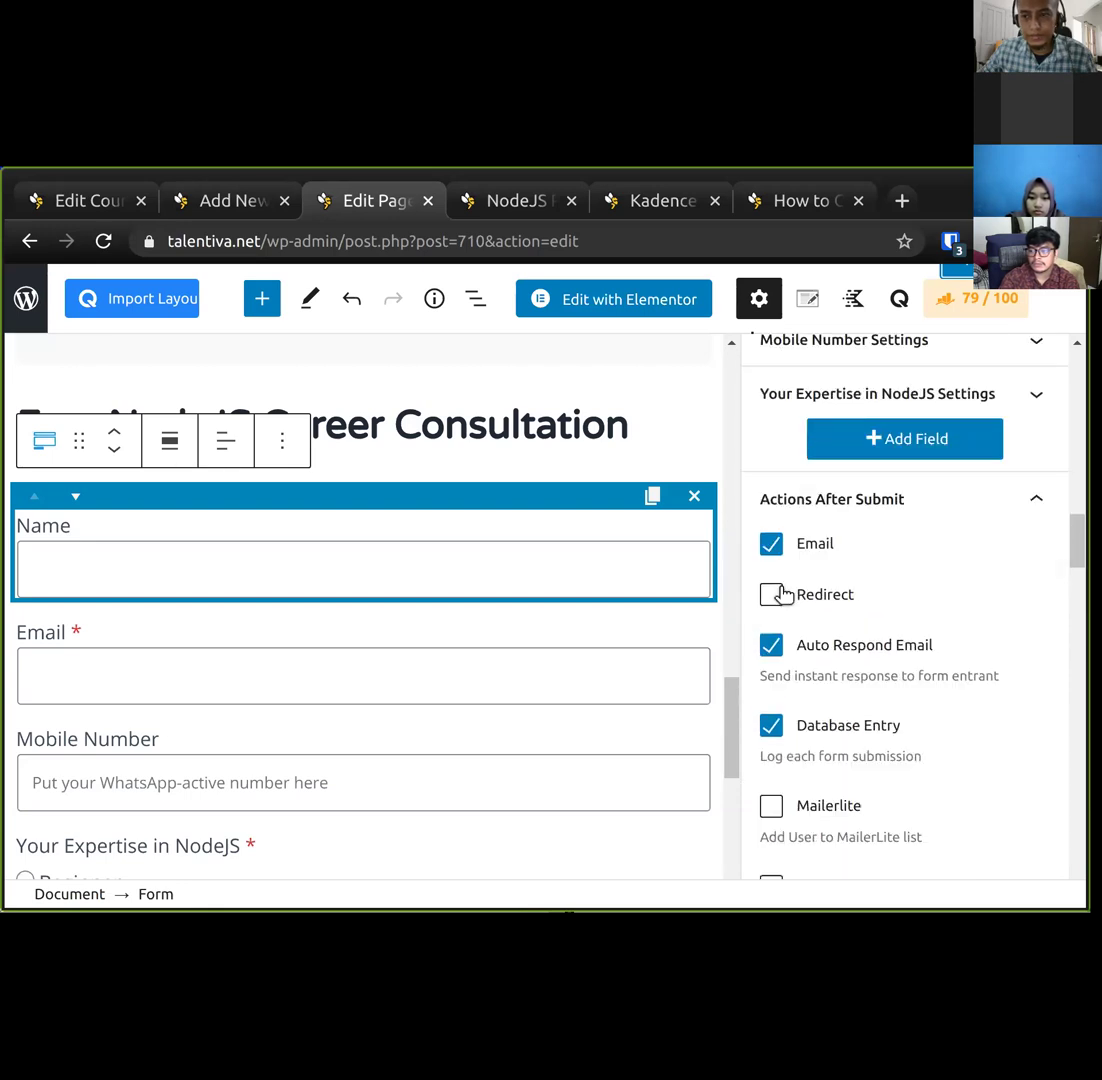
pyautogui.click(772, 594)
pyautogui.scroll(-15, 1047, 628)
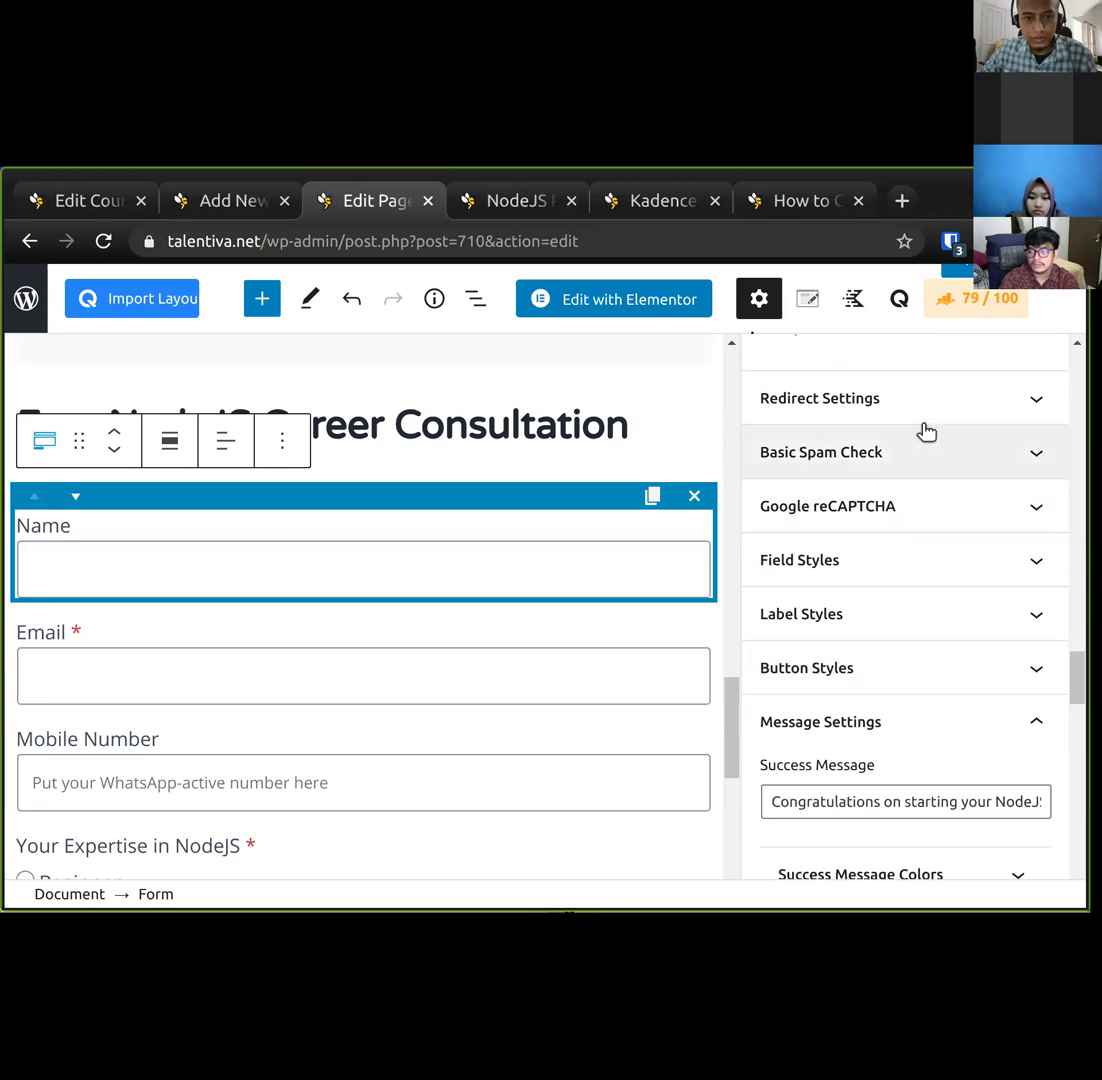
pyautogui.click(922, 414)
pyautogui.click(880, 492)
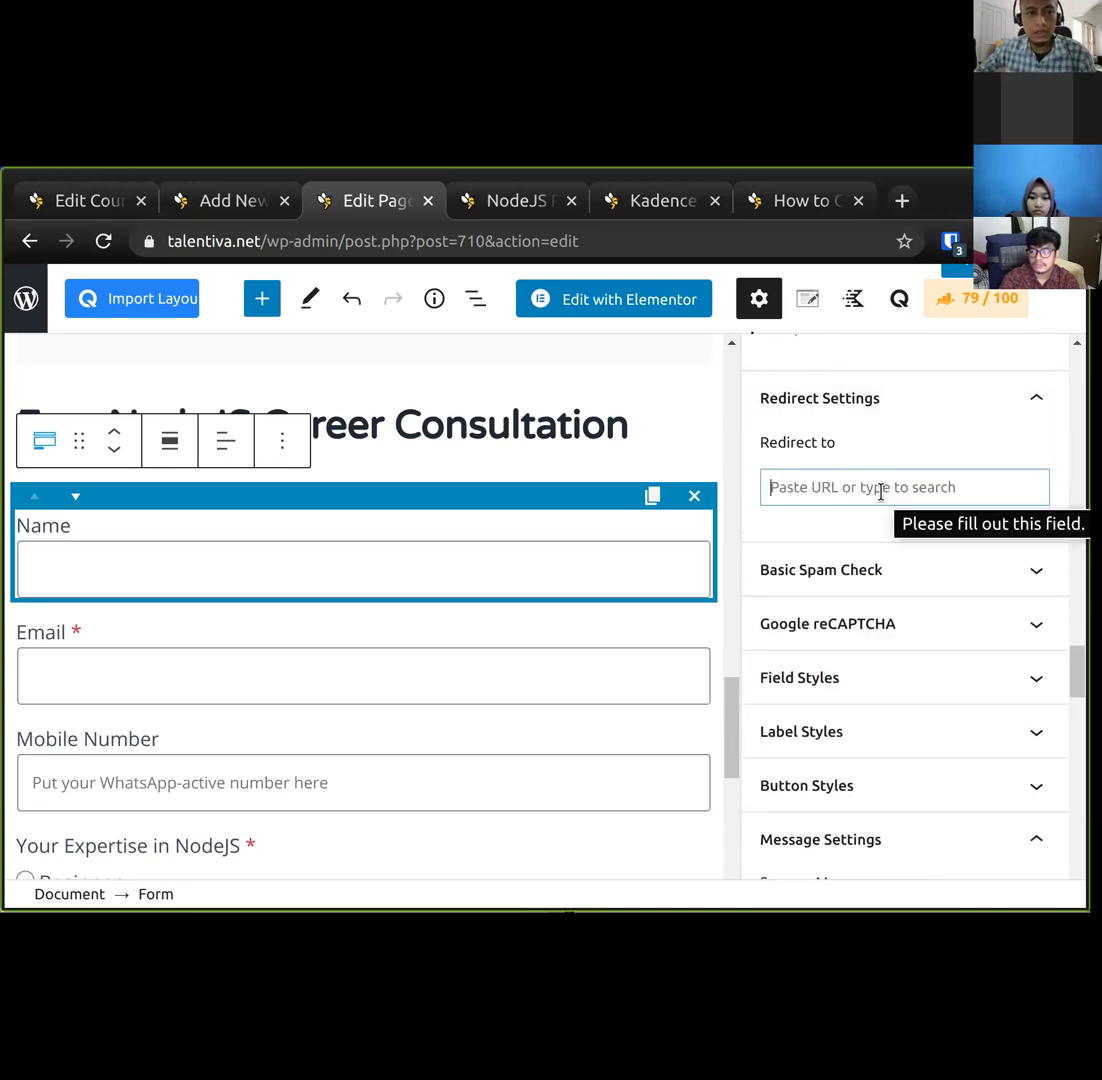
pyautogui.write('cong')
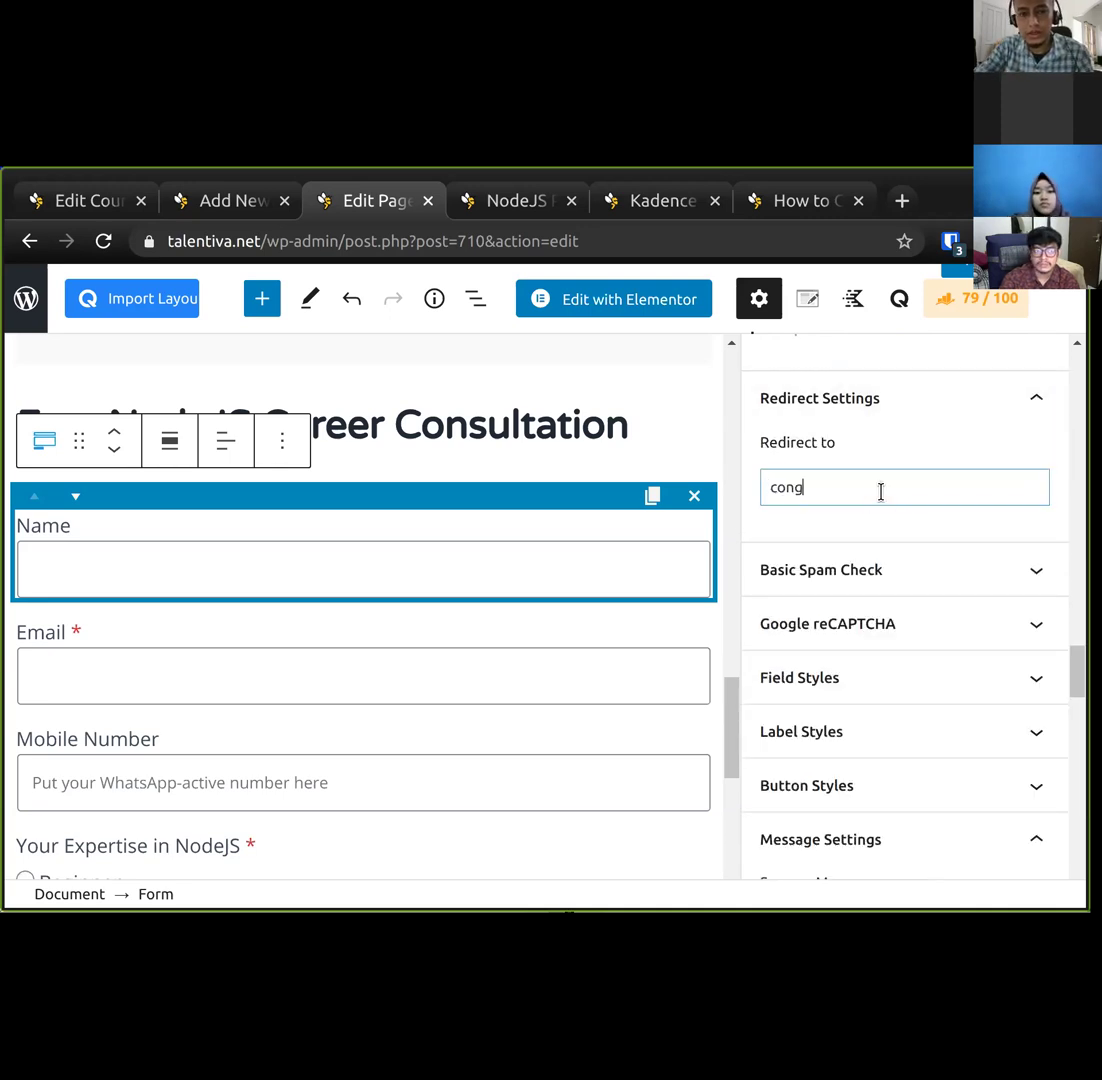
pyautogui.write('ratulations')
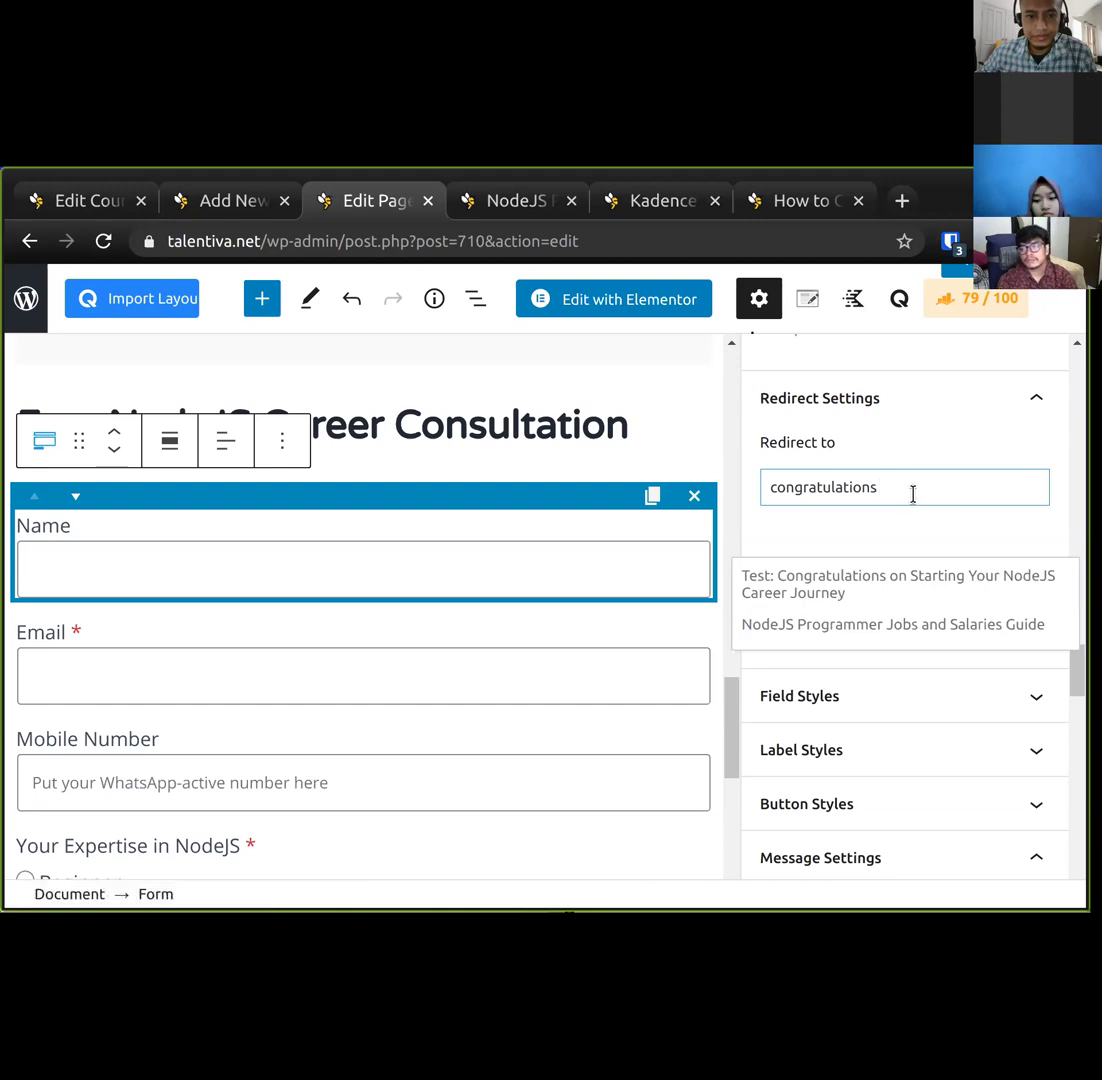
pyautogui.click(858, 584)
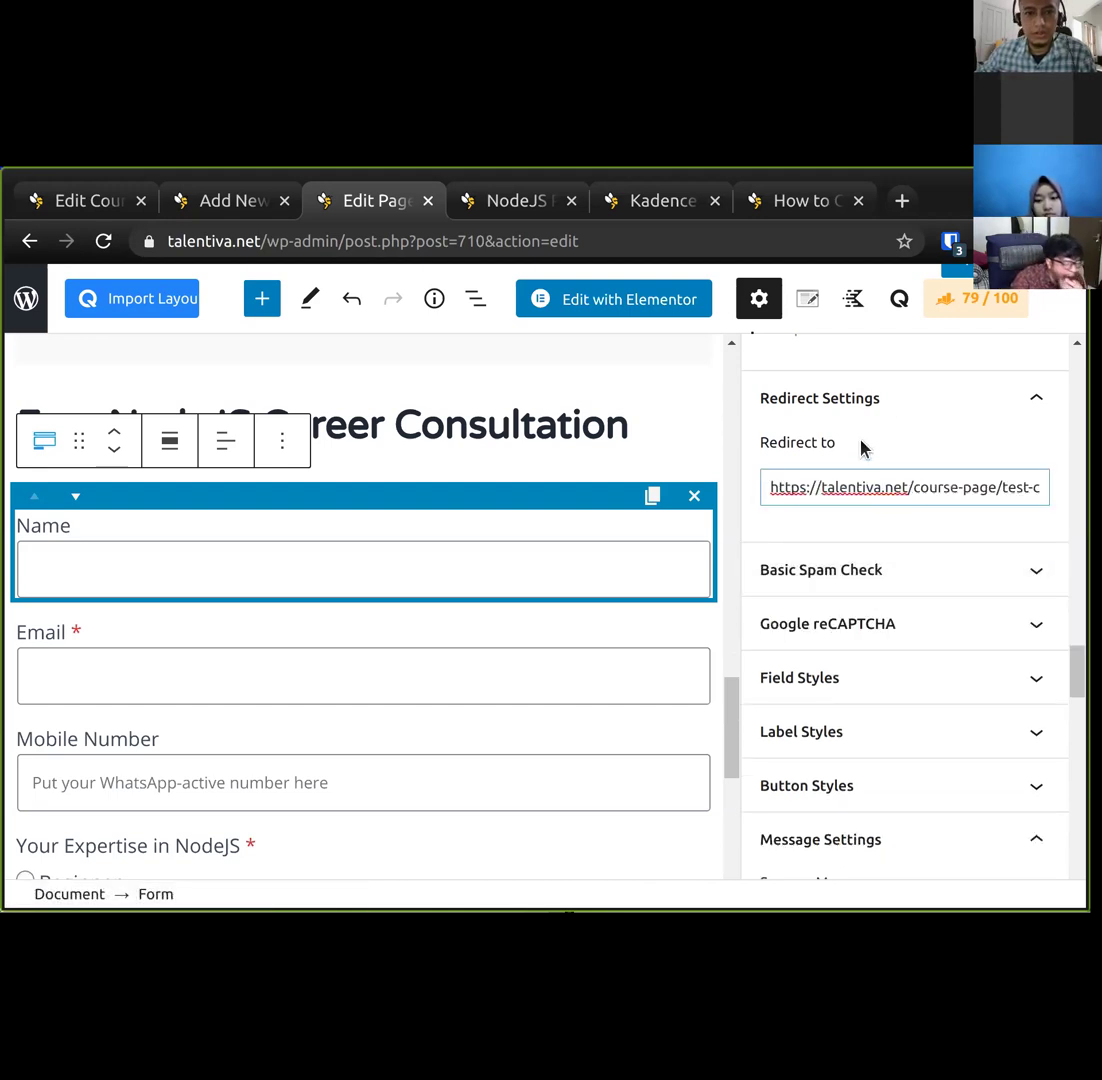
pyautogui.click(983, 271)
# Compare the published congratulations course page with the form page editor.
pyautogui.click(236, 206)
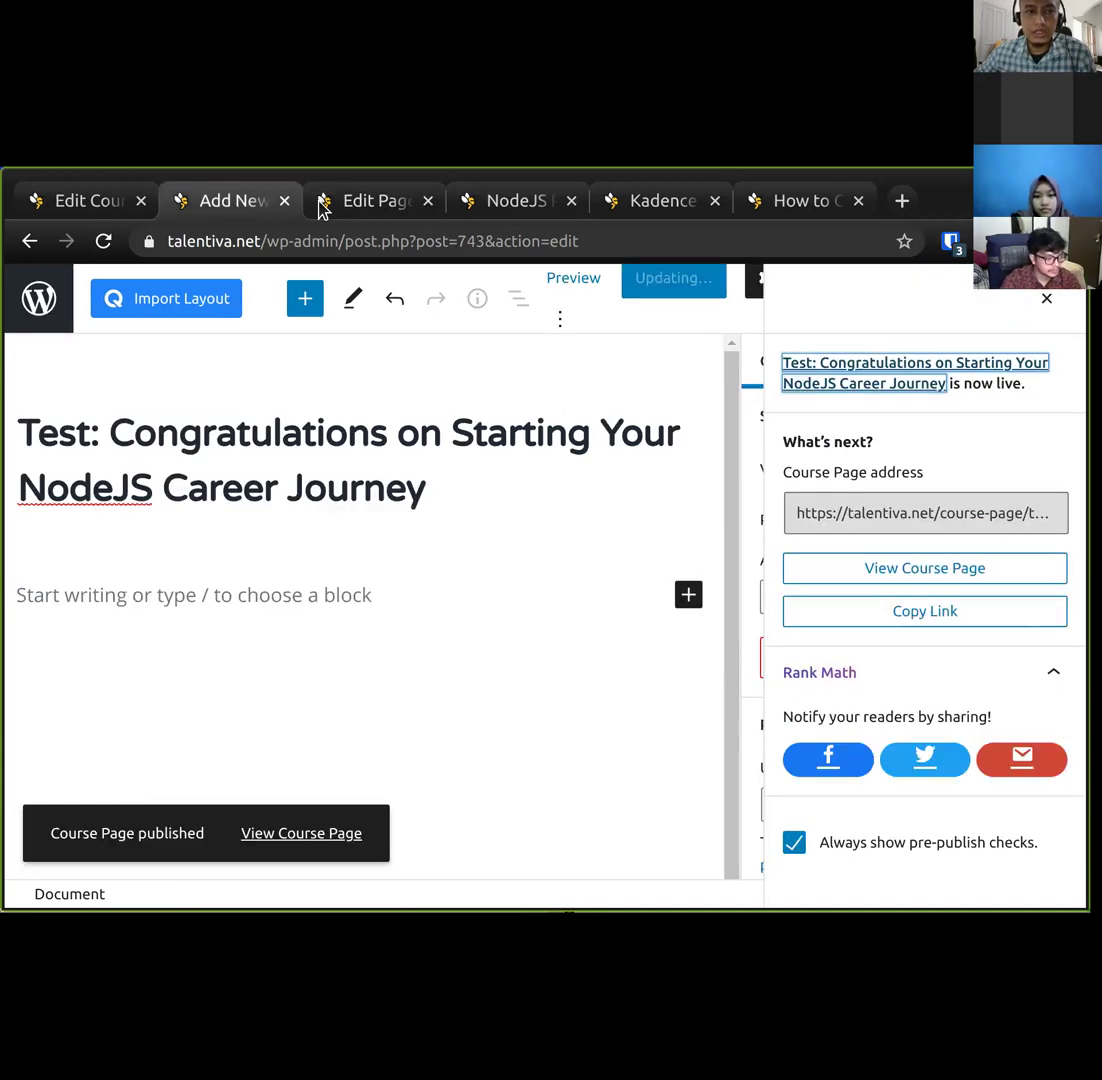
pyautogui.click(328, 210)
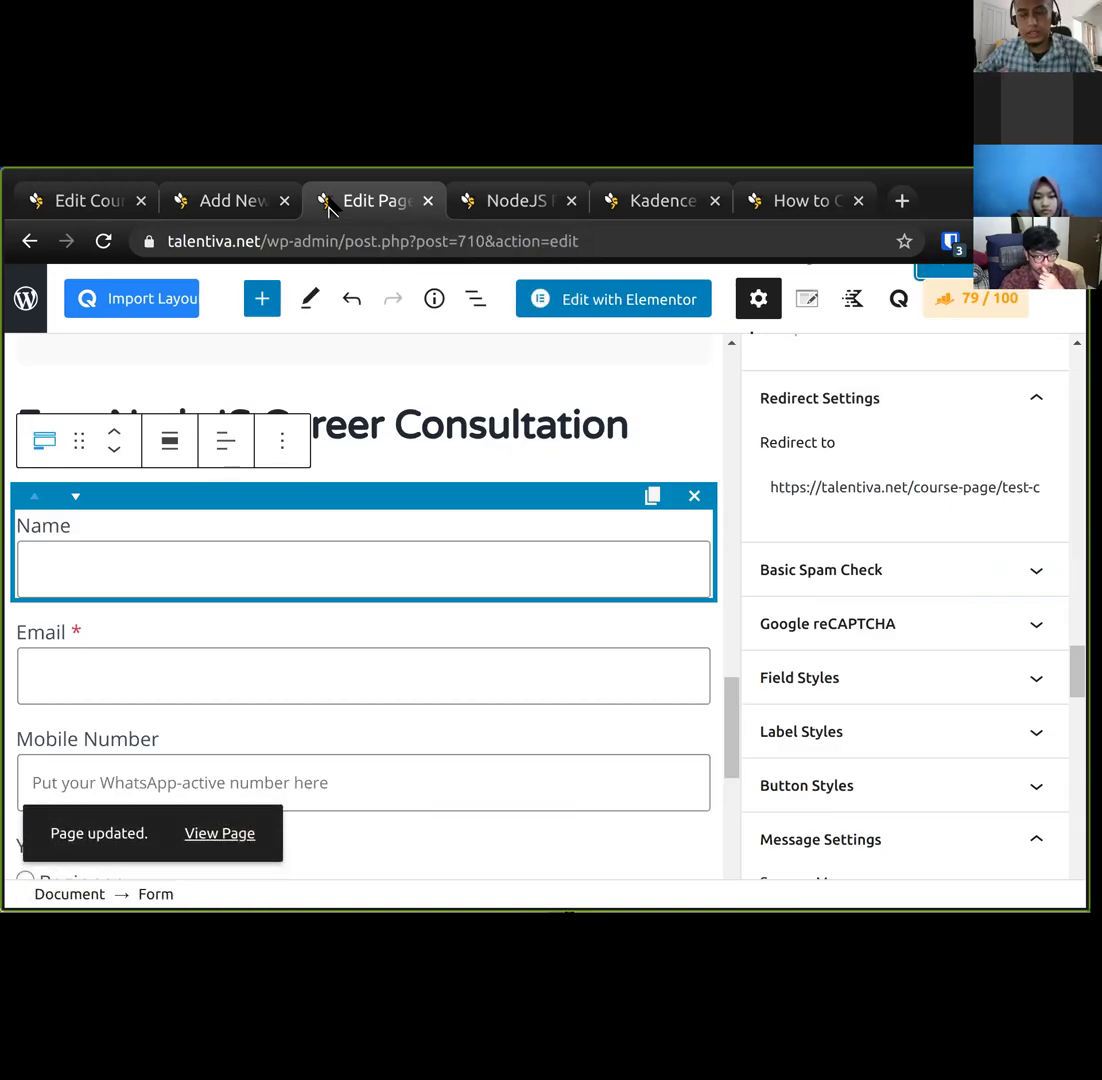
pyautogui.click(245, 200)
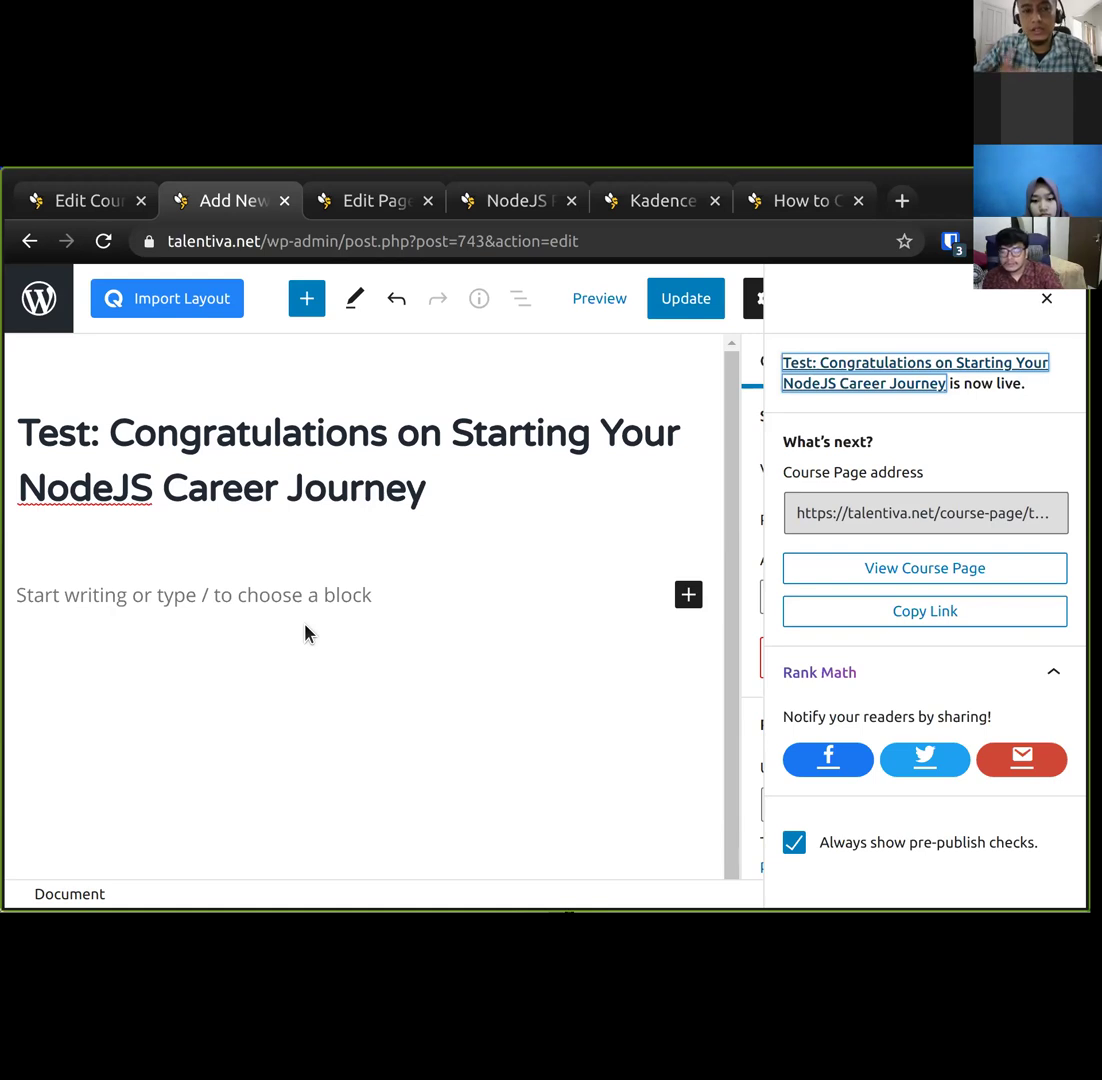
pyautogui.click(378, 205)
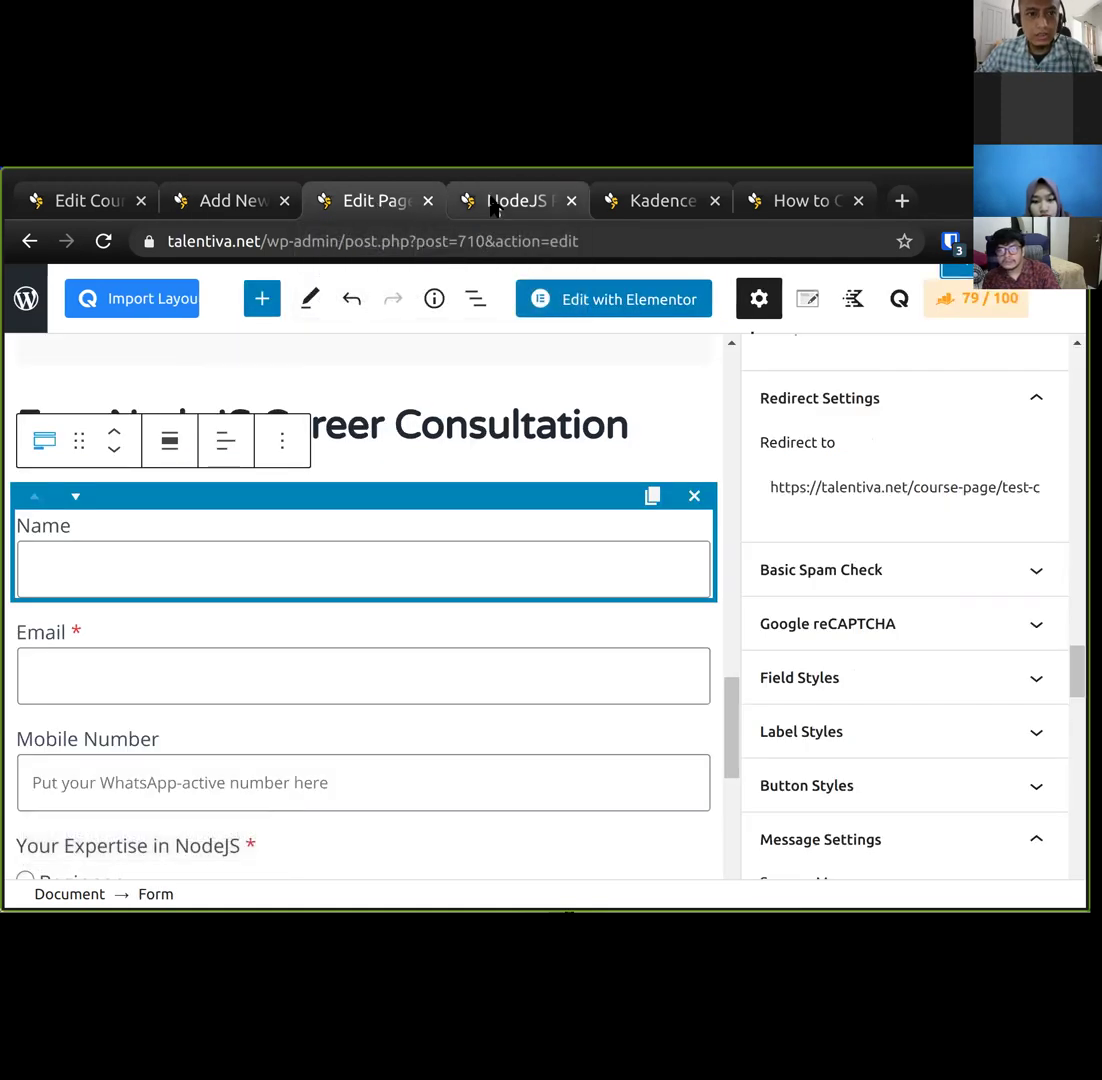
# Reload the live NodeJS guide page to load the updated form.
pyautogui.click(492, 204)
pyautogui.scroll(6, 106, 423)
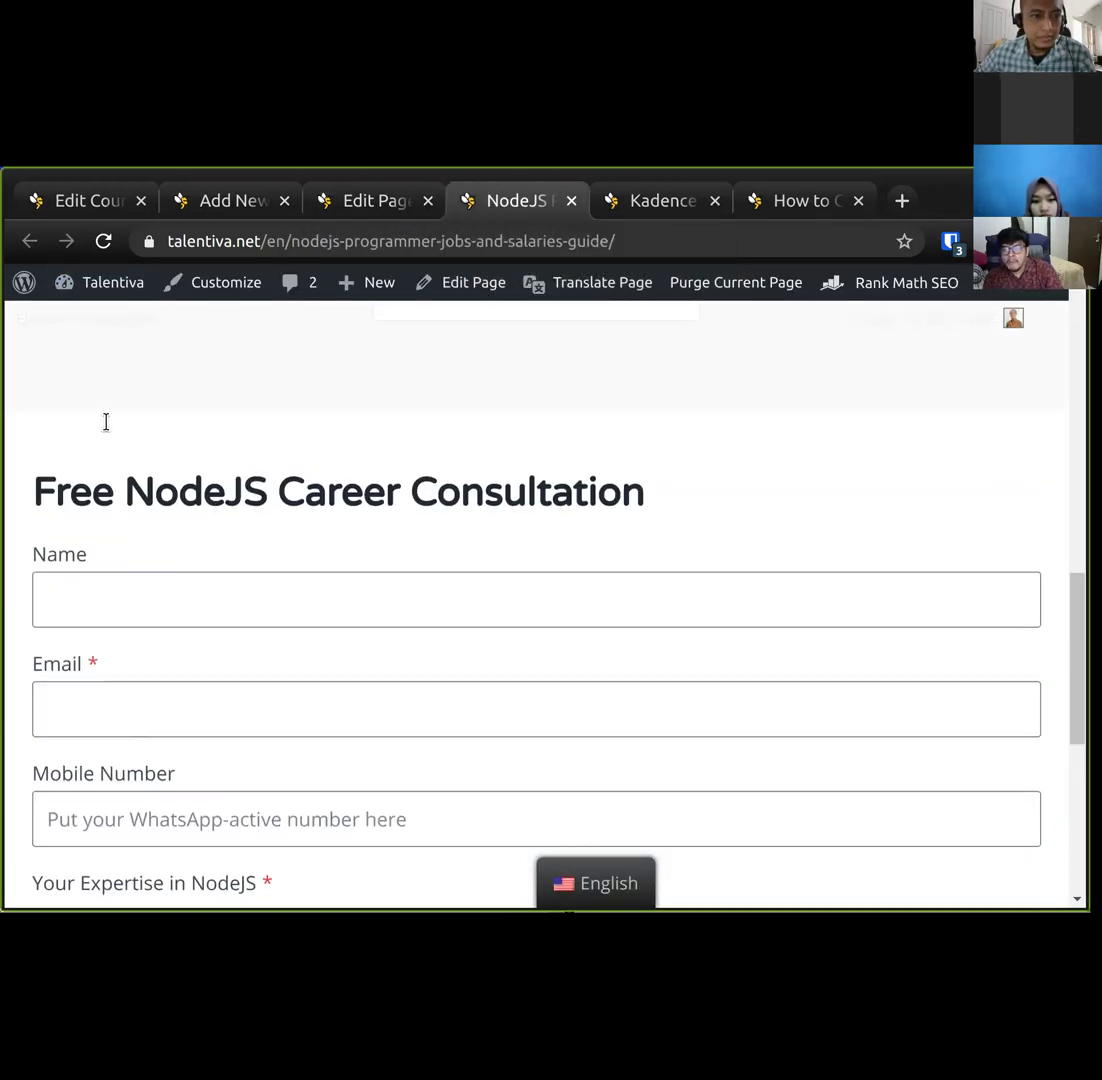
pyautogui.scroll(2, 133, 304)
pyautogui.click(103, 243)
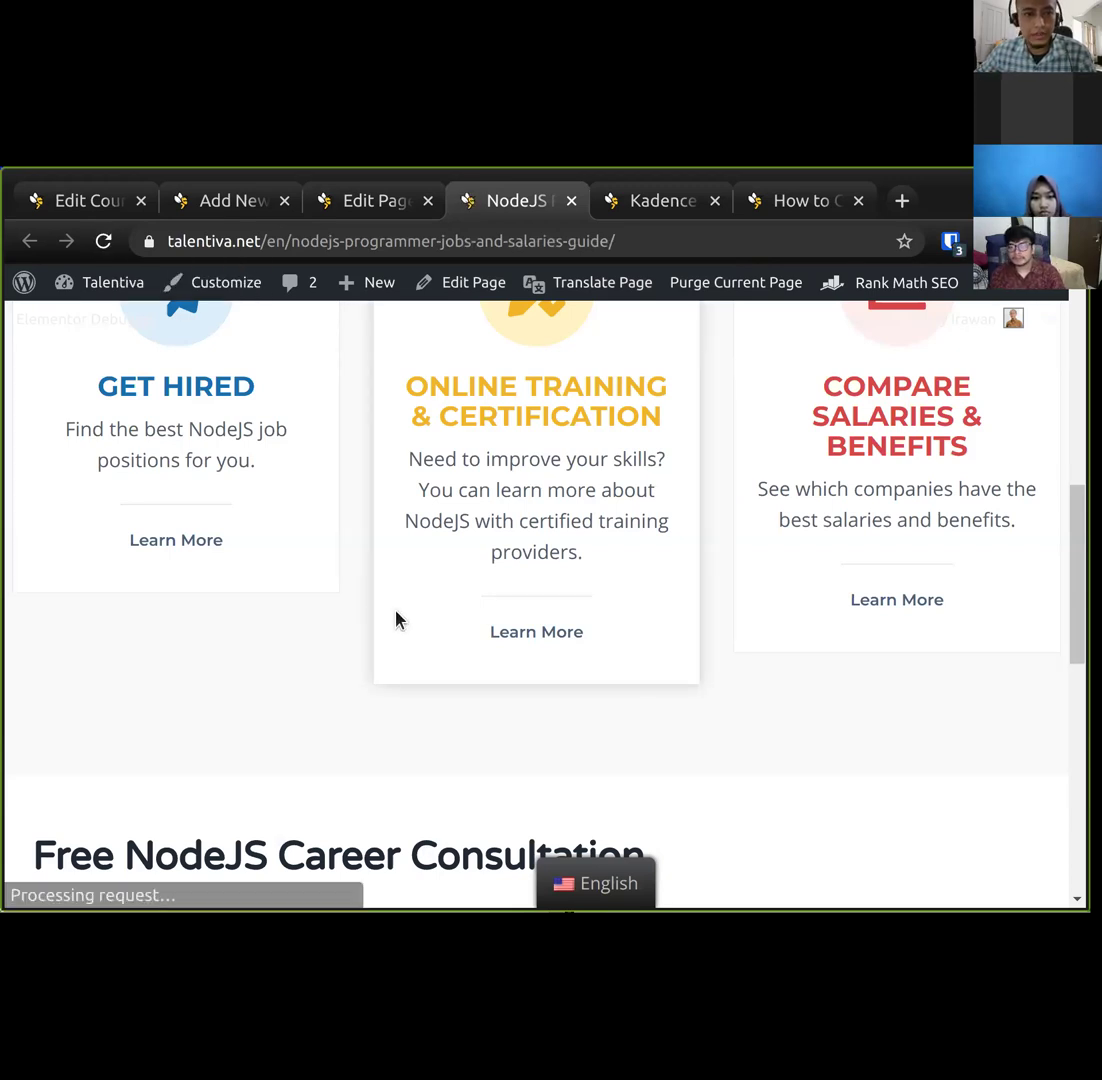
# Fill in a test name and email, choose Beginner expertise, and submit the request.
pyautogui.scroll(-5, 365, 670)
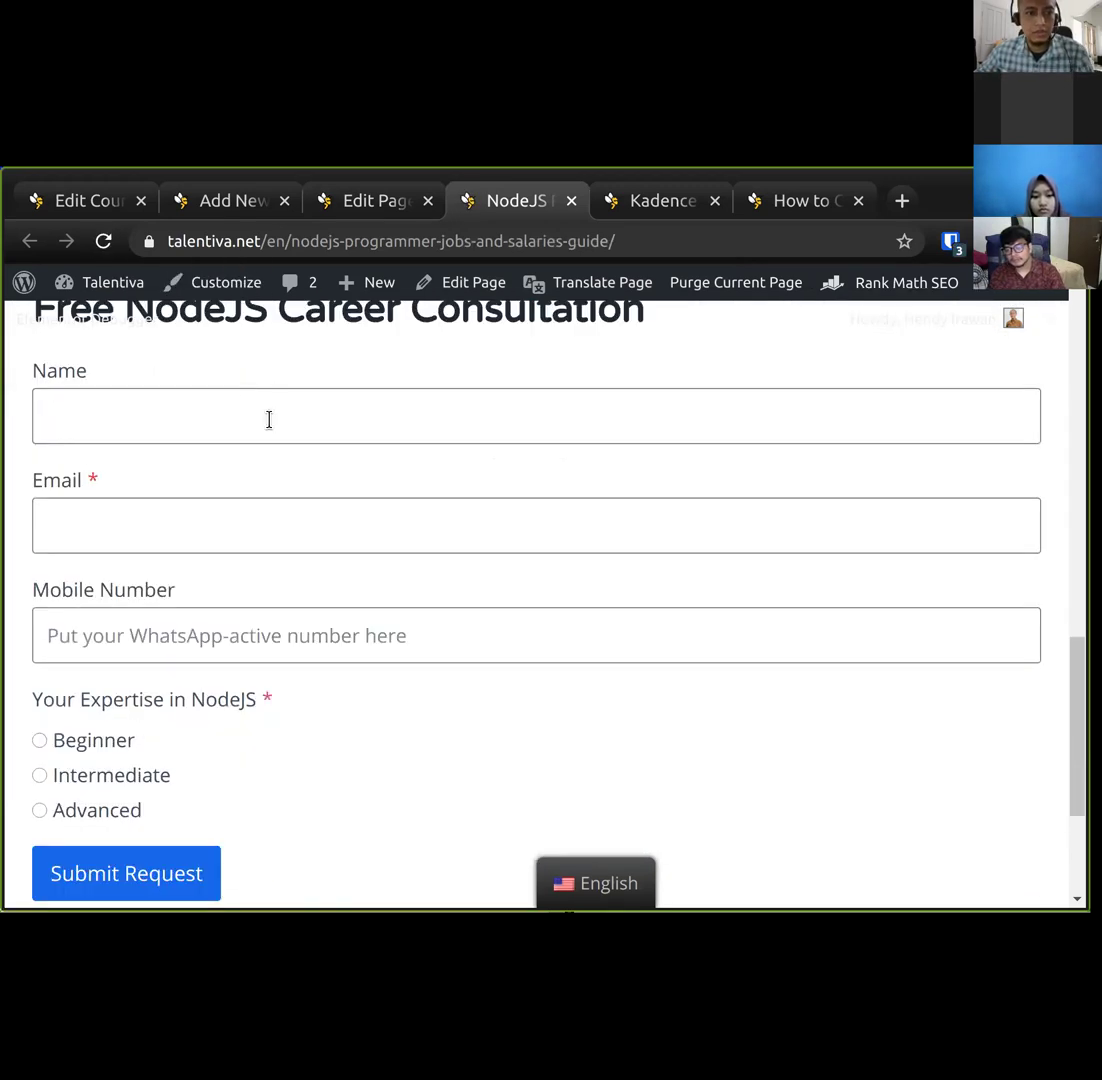
pyautogui.click(269, 419)
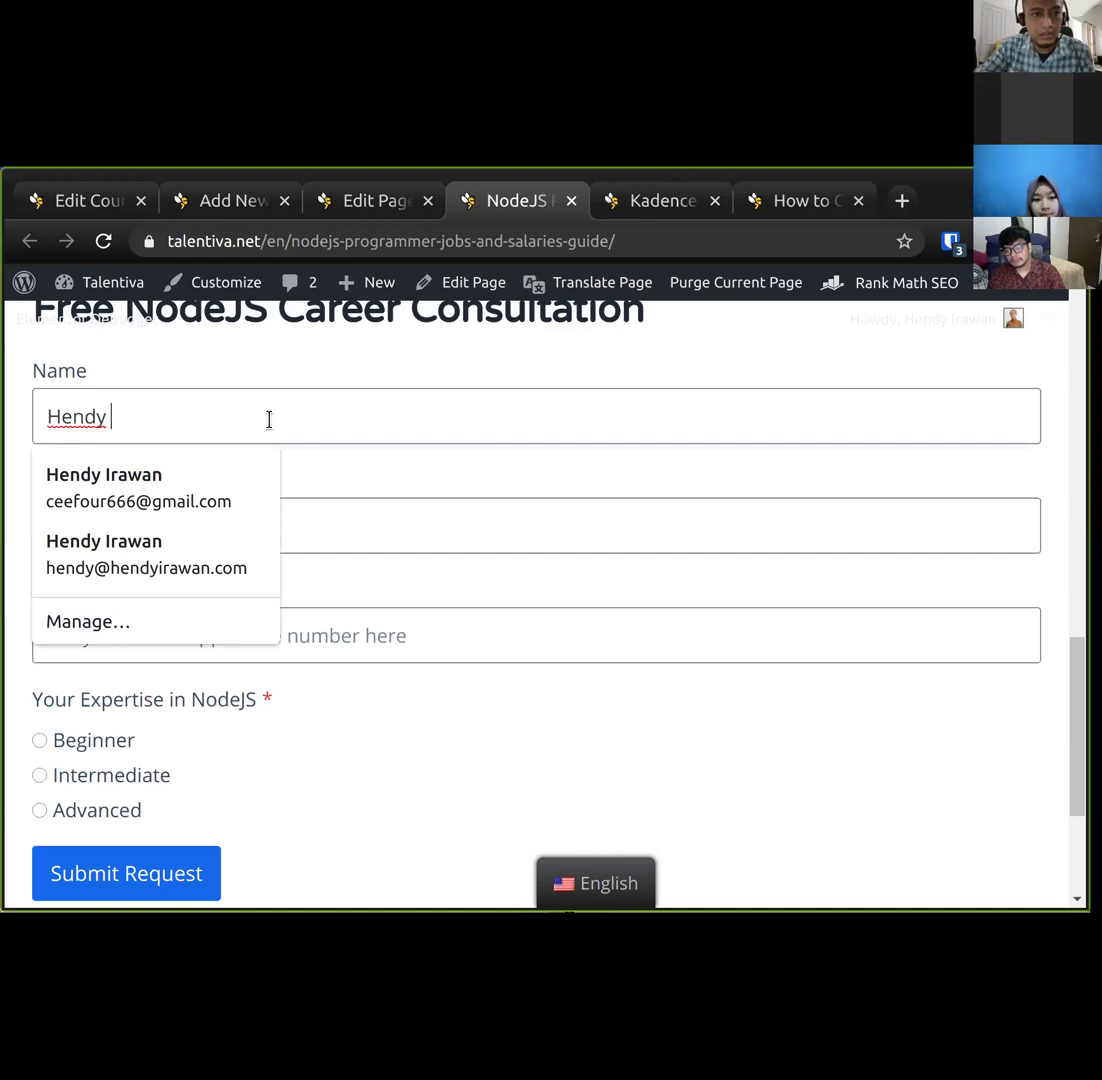
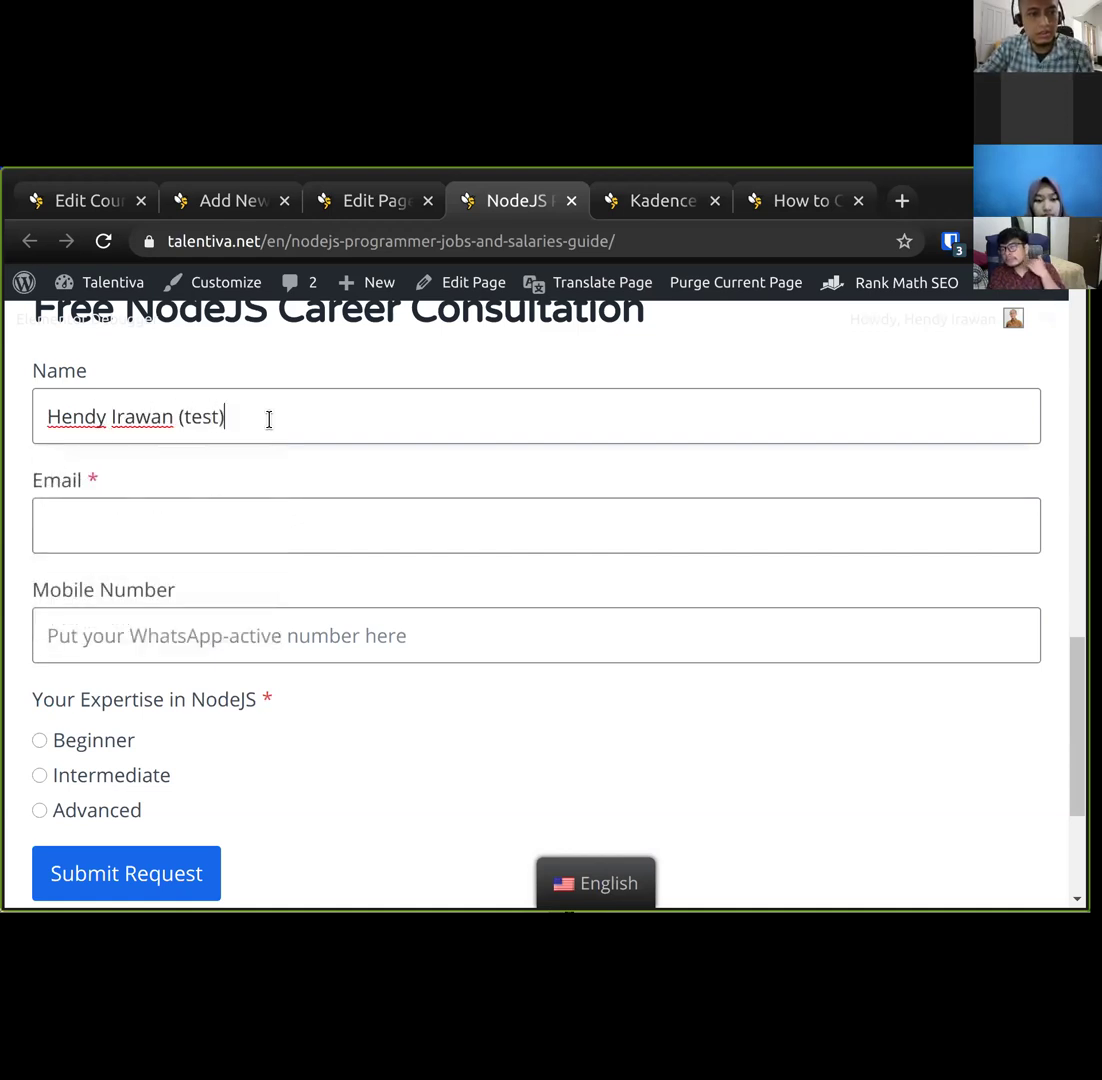
pyautogui.press('Tab')
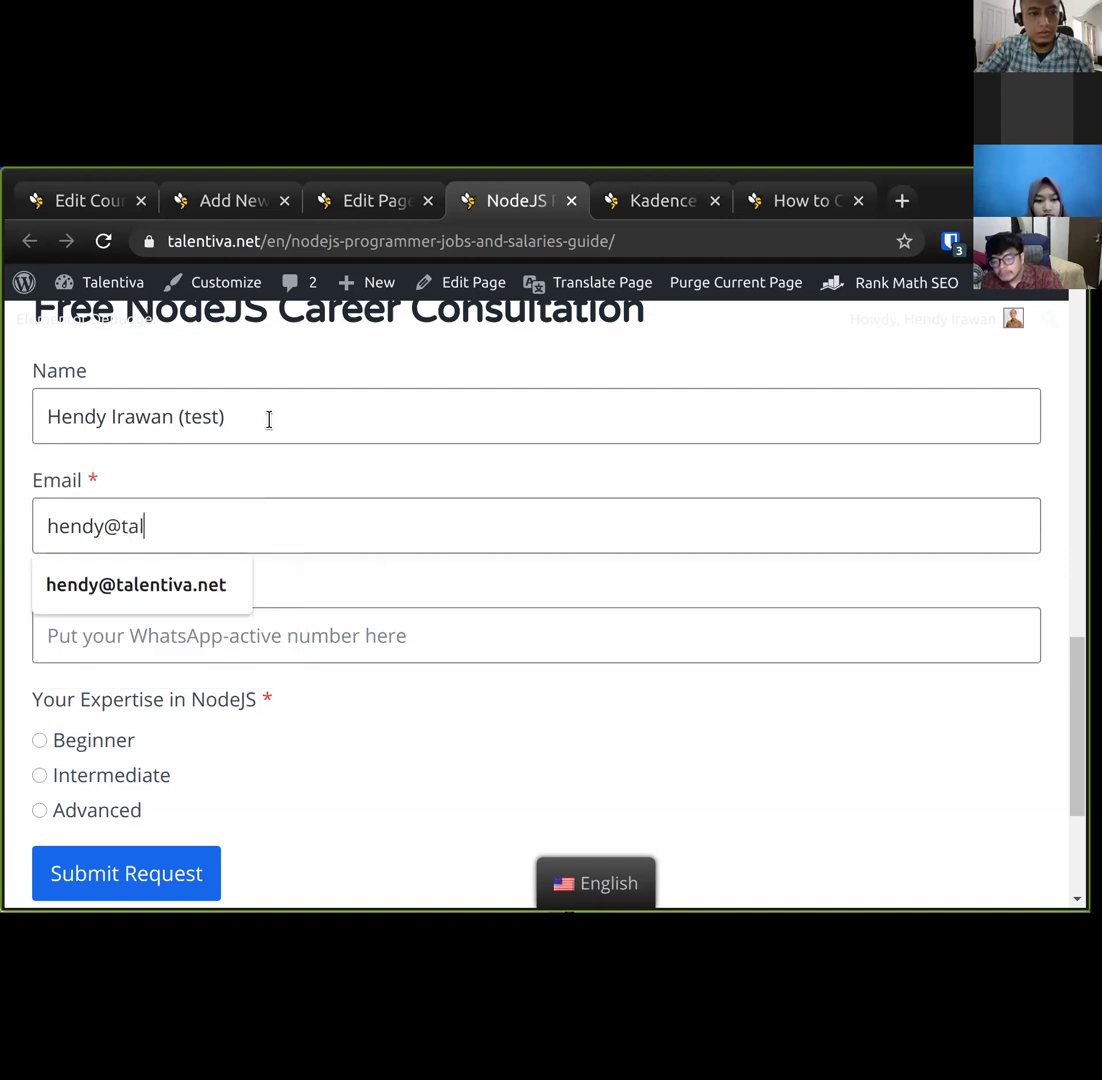
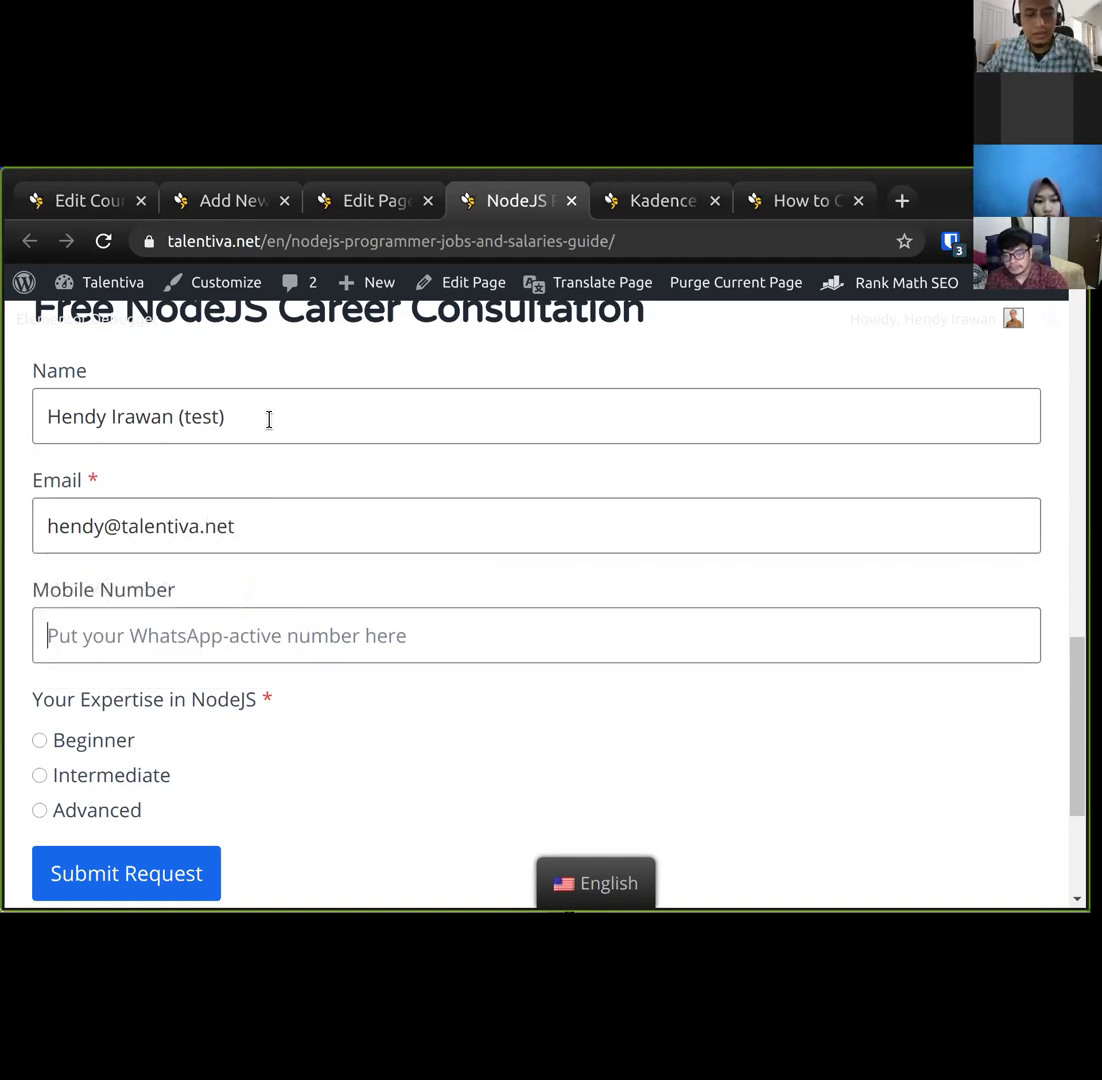
pyautogui.click(110, 618)
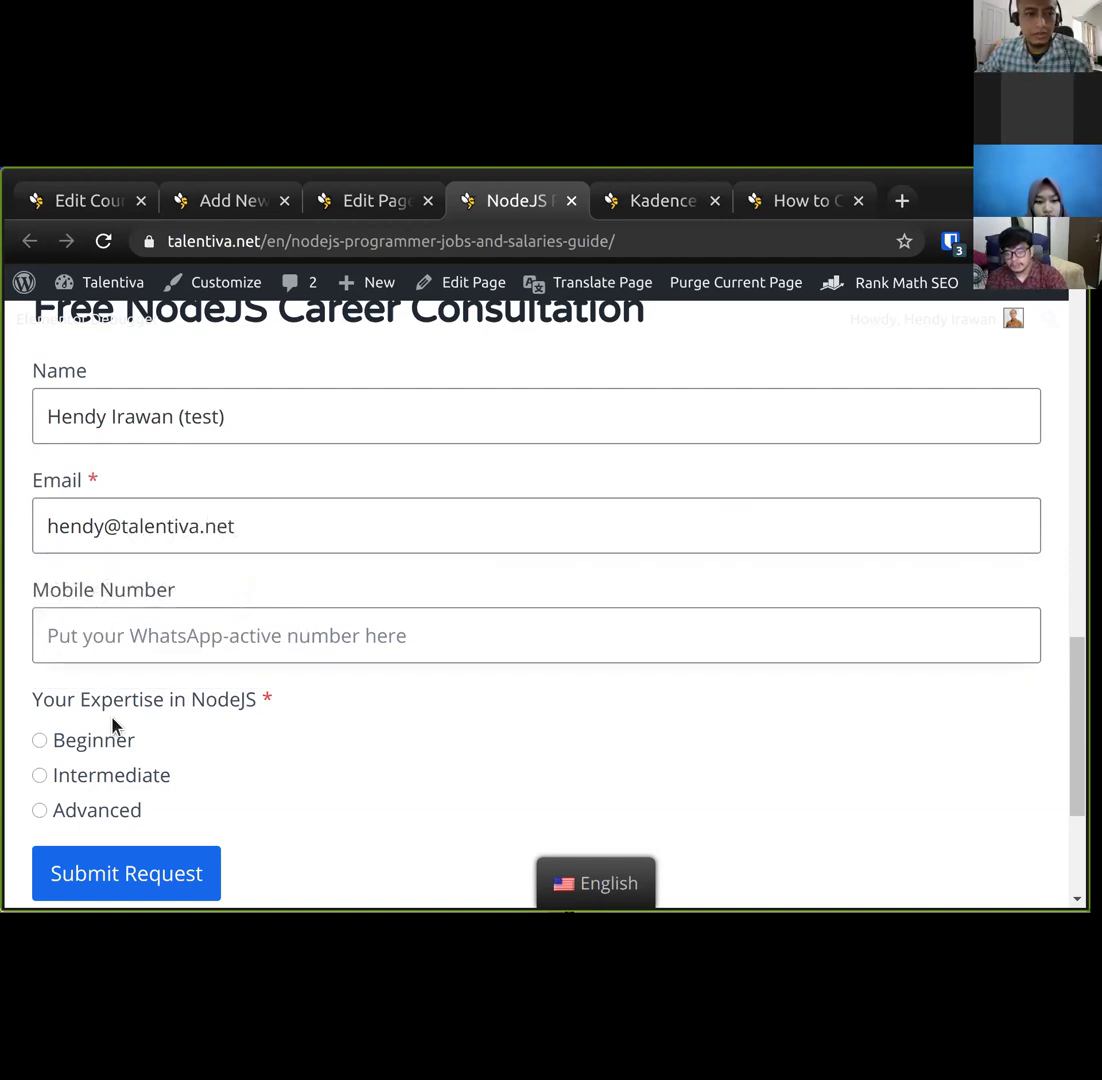
pyautogui.scroll(-1, 113, 726)
pyautogui.click(93, 679)
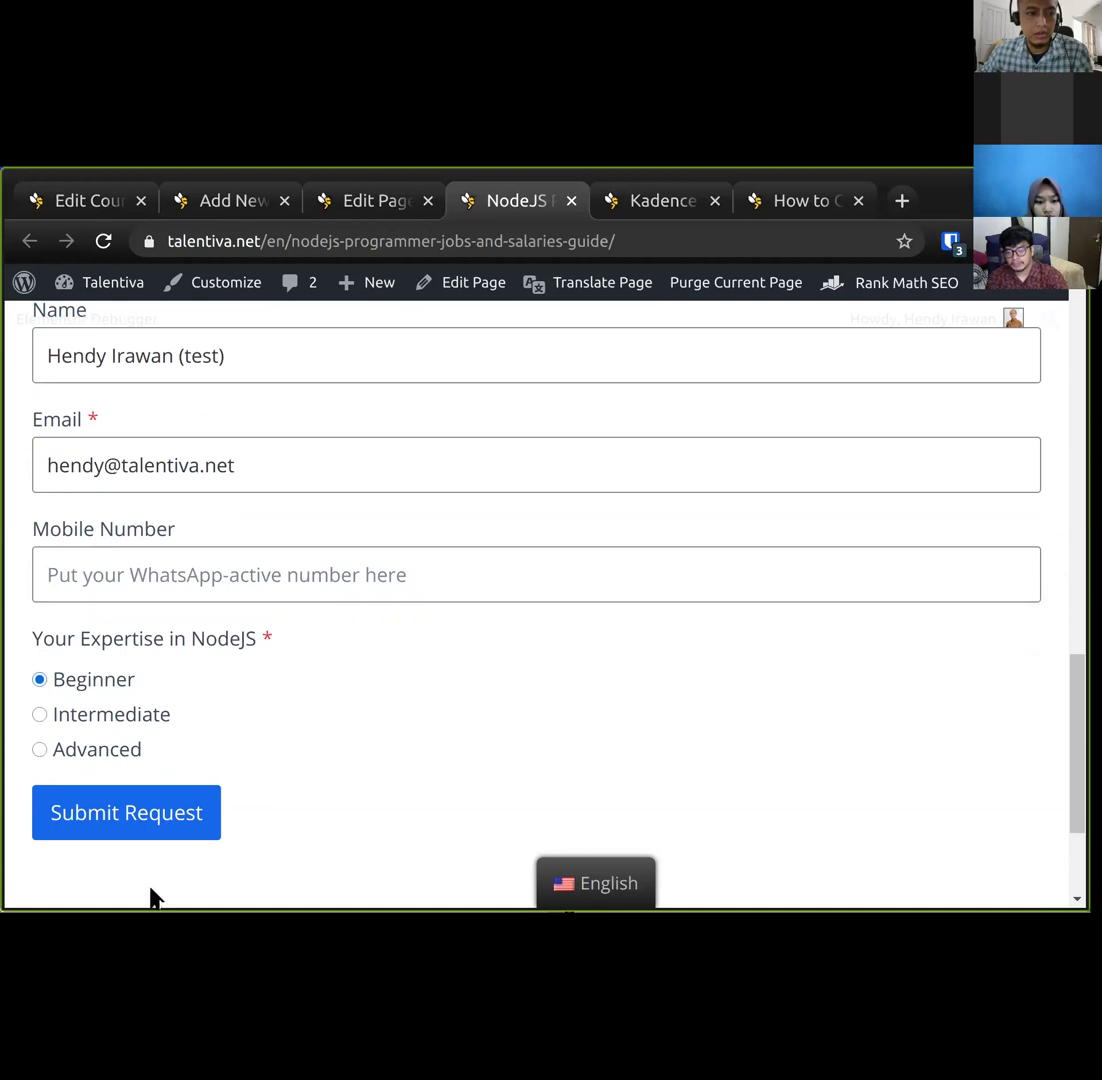
pyautogui.click(159, 824)
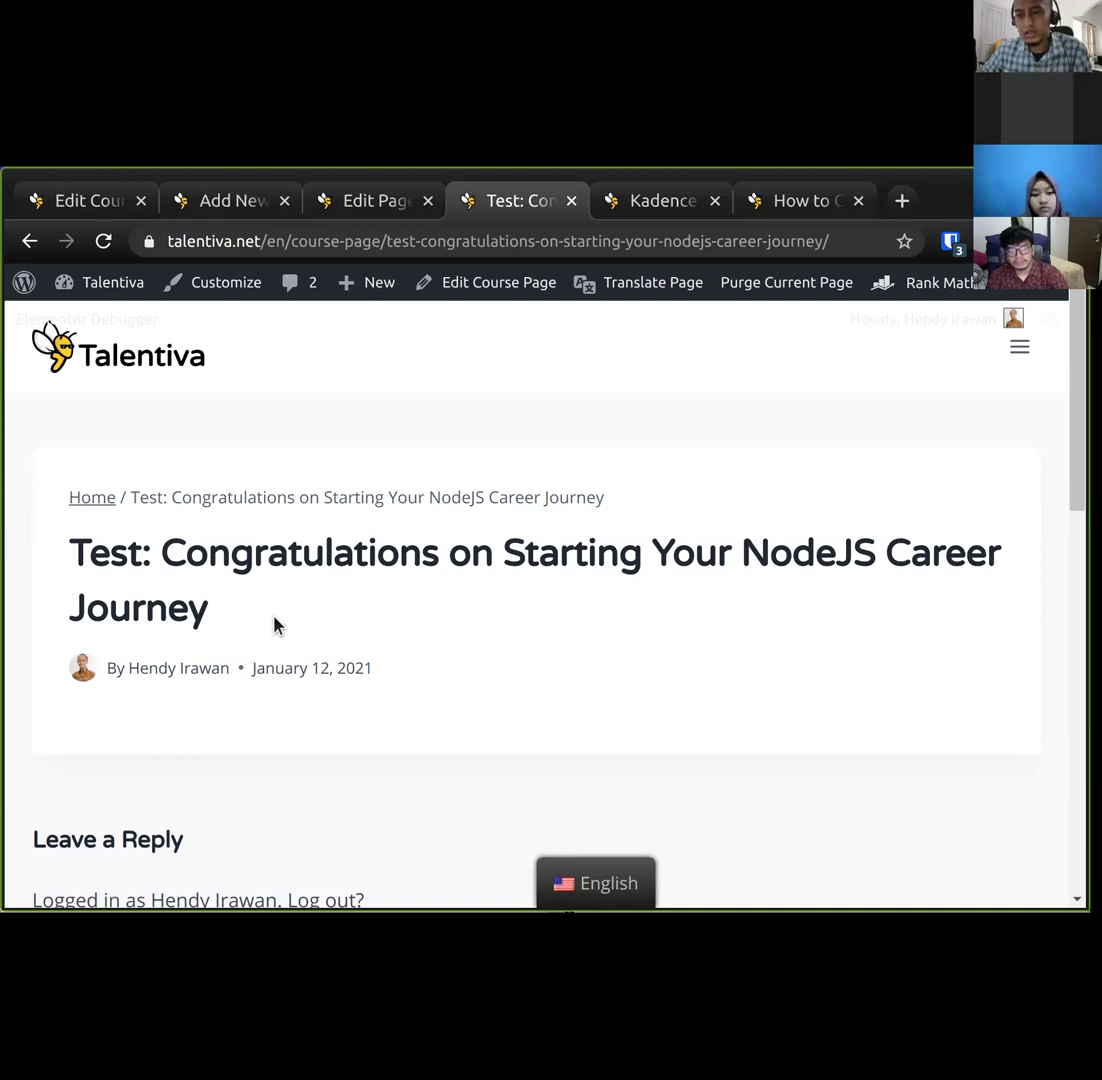
pyautogui.scroll(-2, 206, 674)
pyautogui.scroll(2, 206, 674)
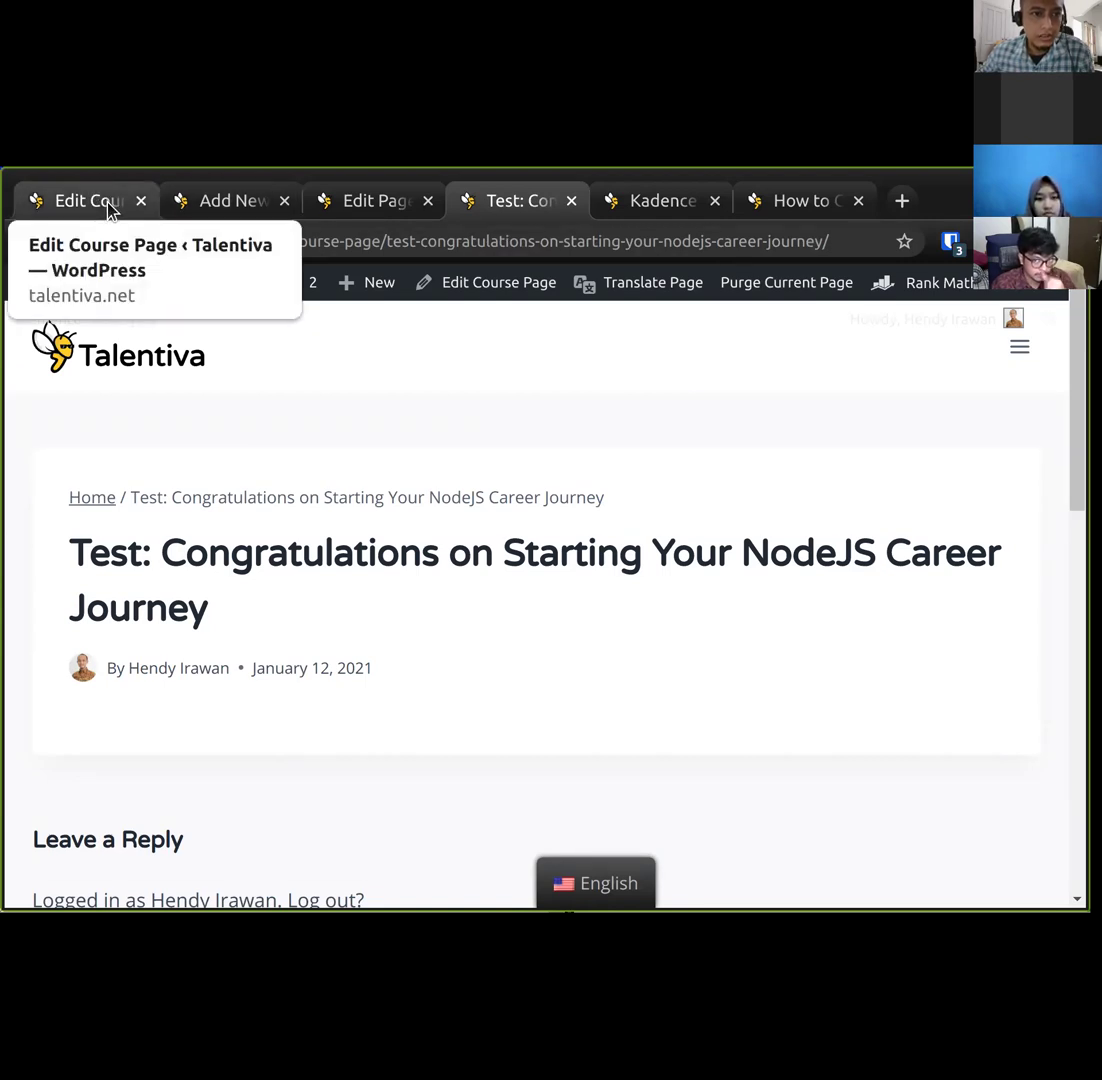
# Go to Kadence Blocks Form Entries in the admin and view the newest entry, #21.
pyautogui.click(238, 210)
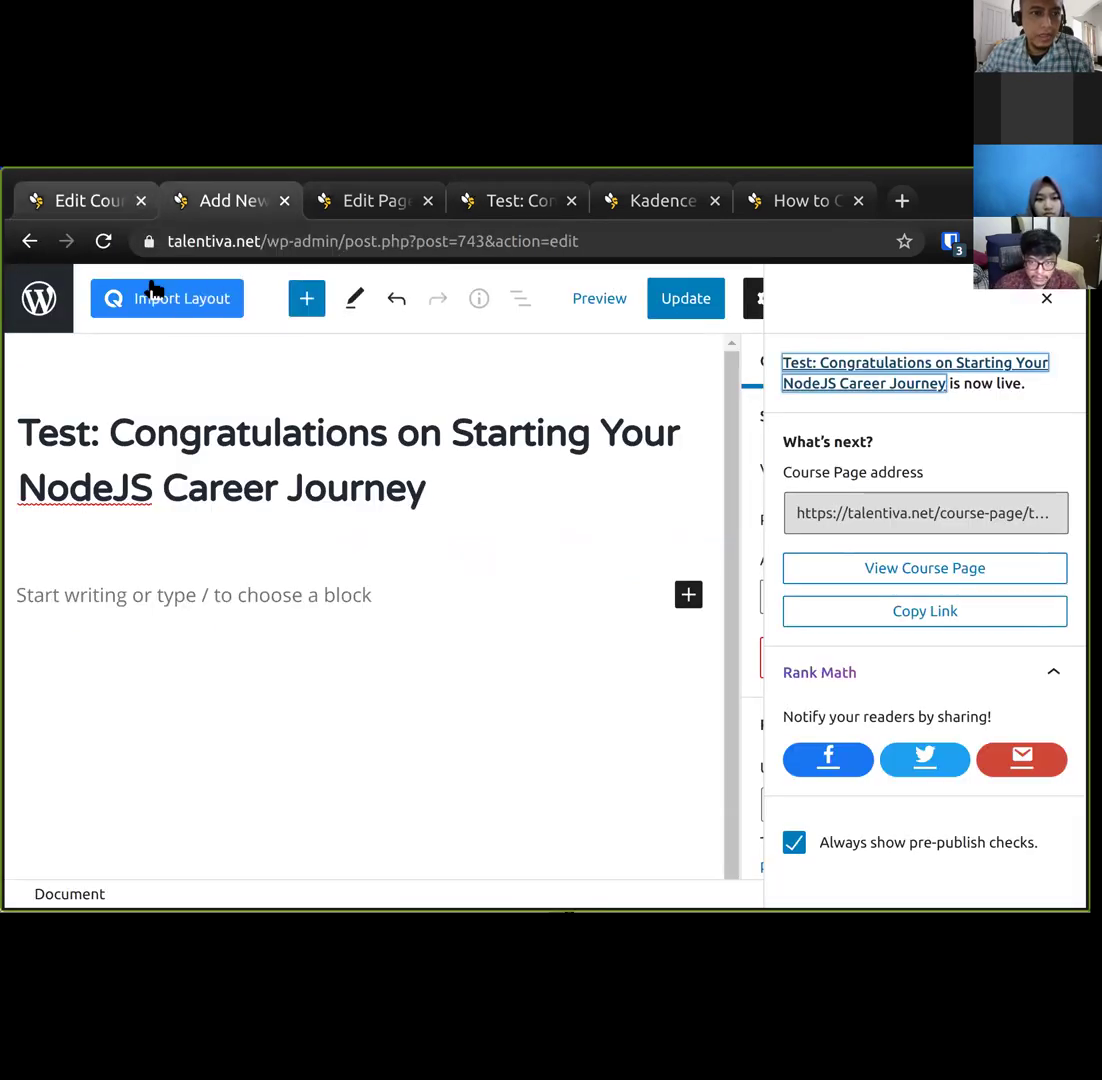
pyautogui.click(50, 299)
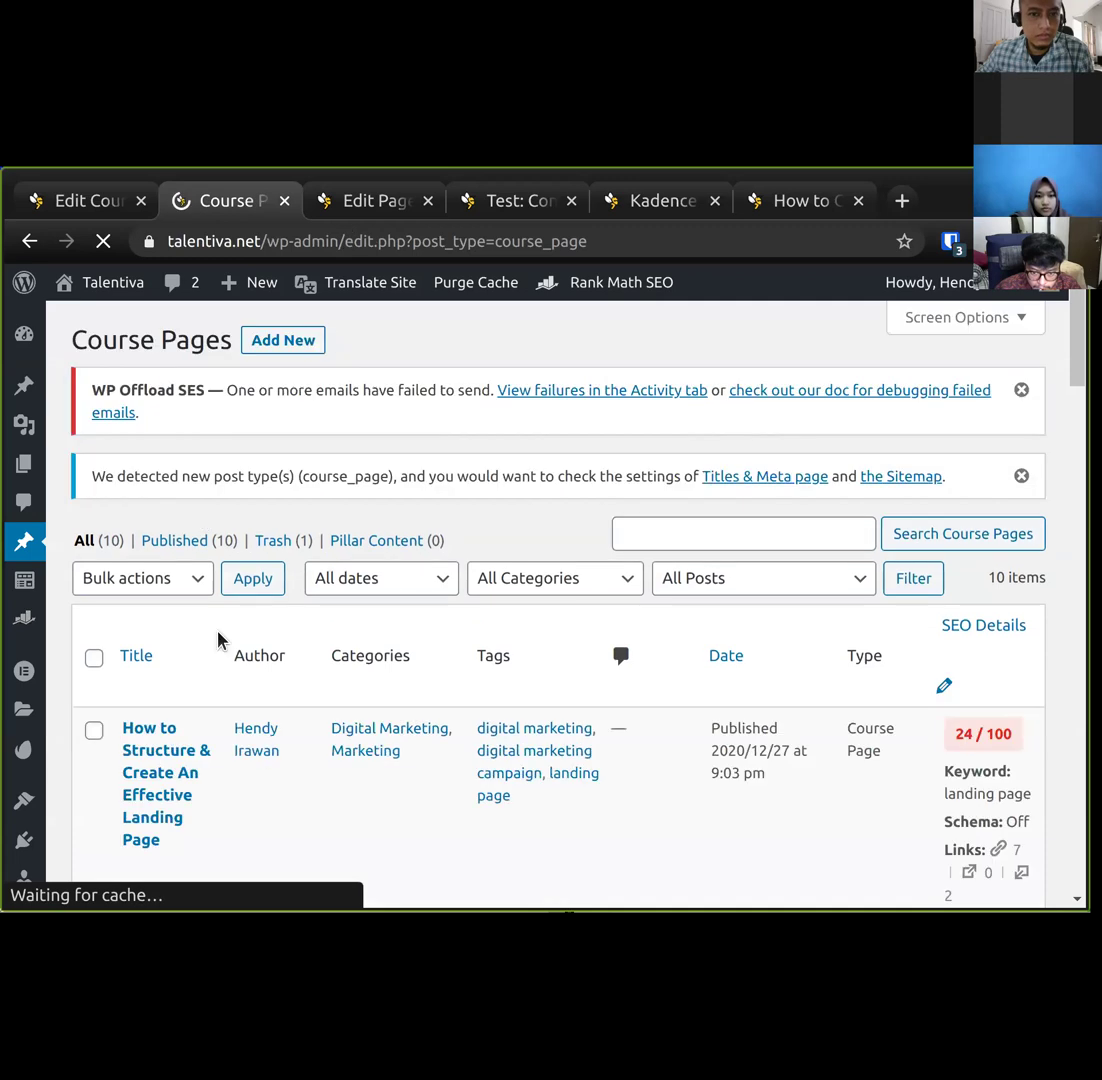
pyautogui.scroll(-4, 216, 640)
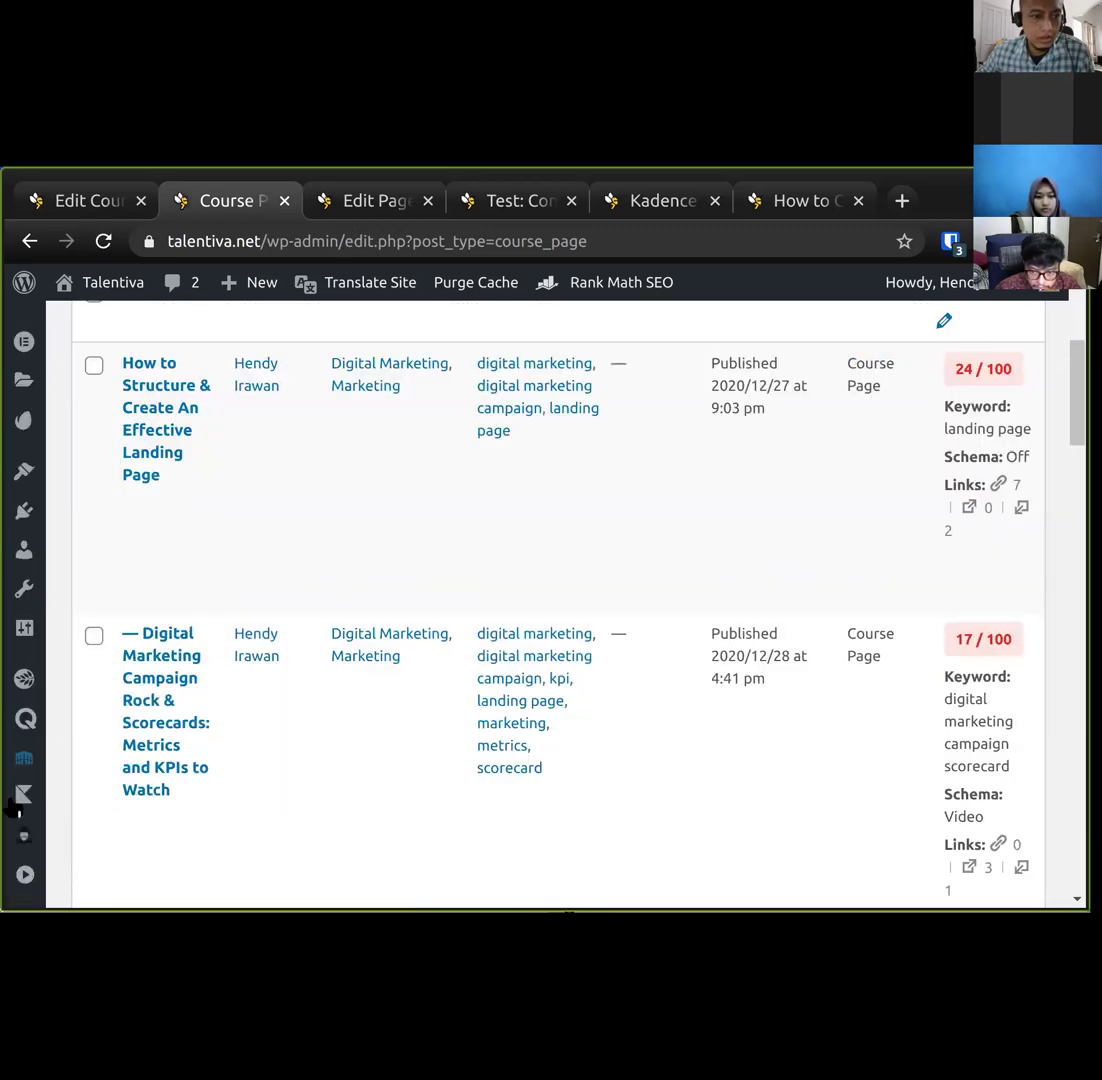
pyautogui.moveTo(45, 793)
pyautogui.click(100, 811)
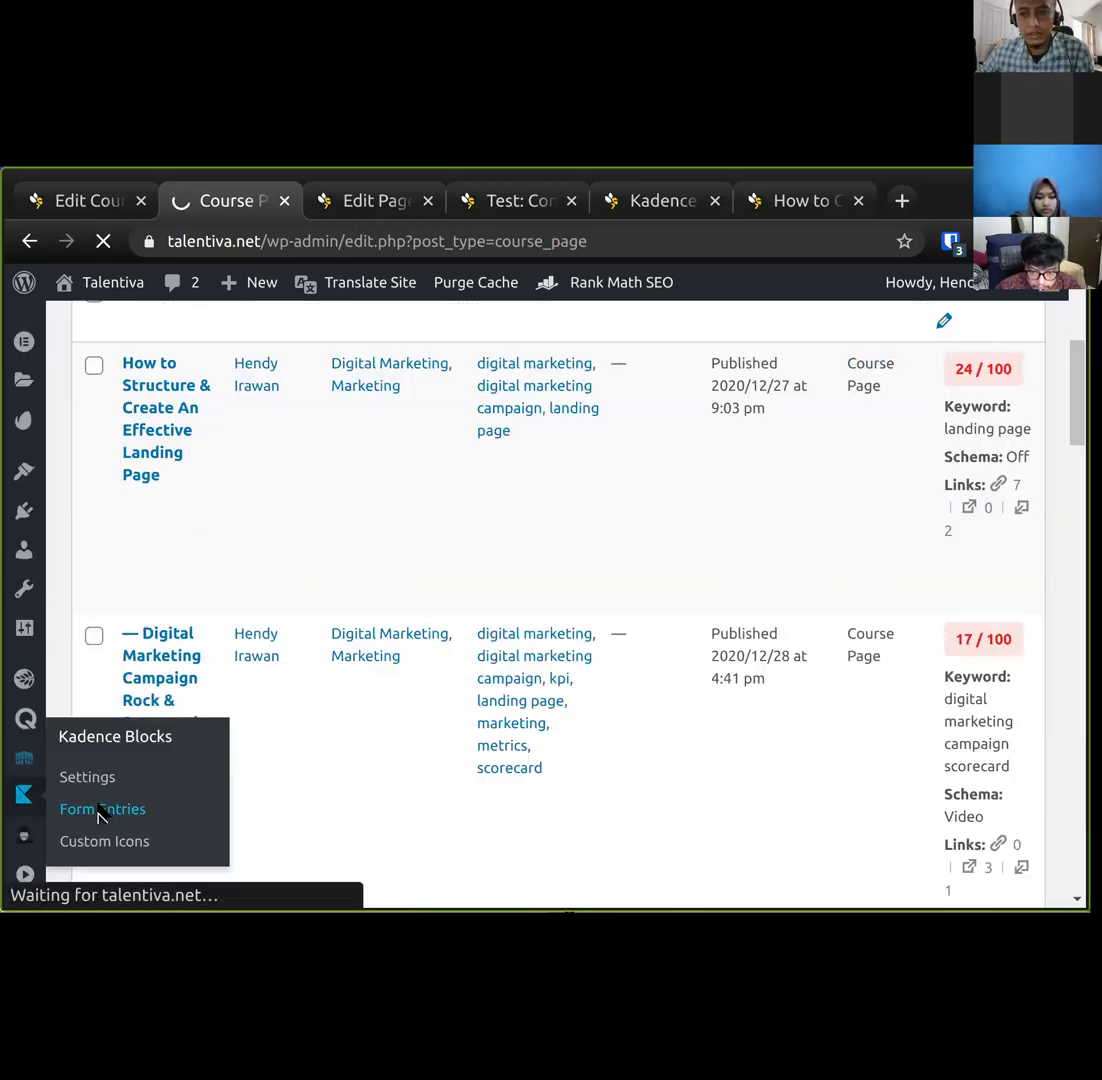
pyautogui.scroll(-1, 180, 680)
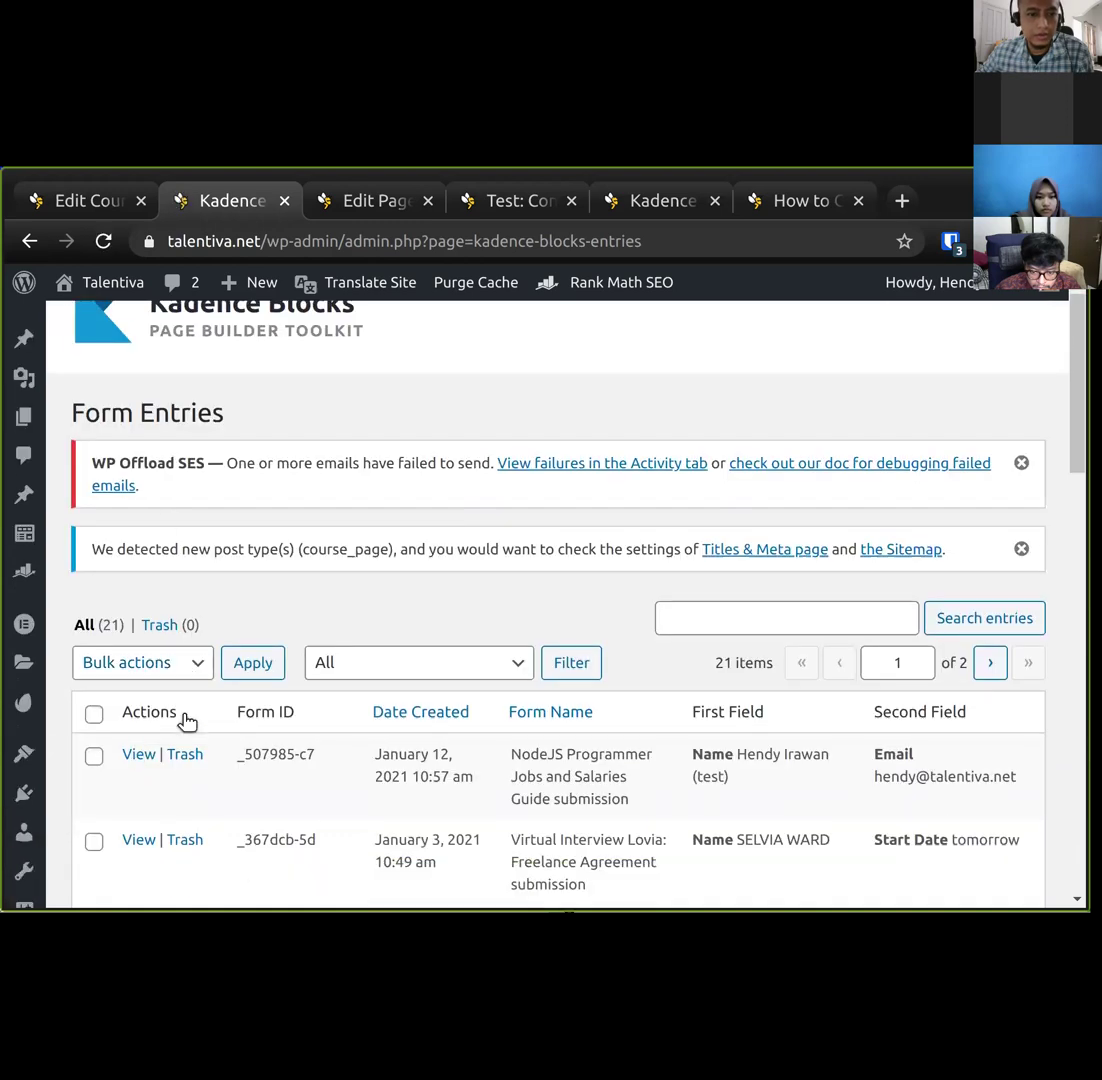
pyautogui.scroll(-2, 186, 720)
pyautogui.click(140, 620)
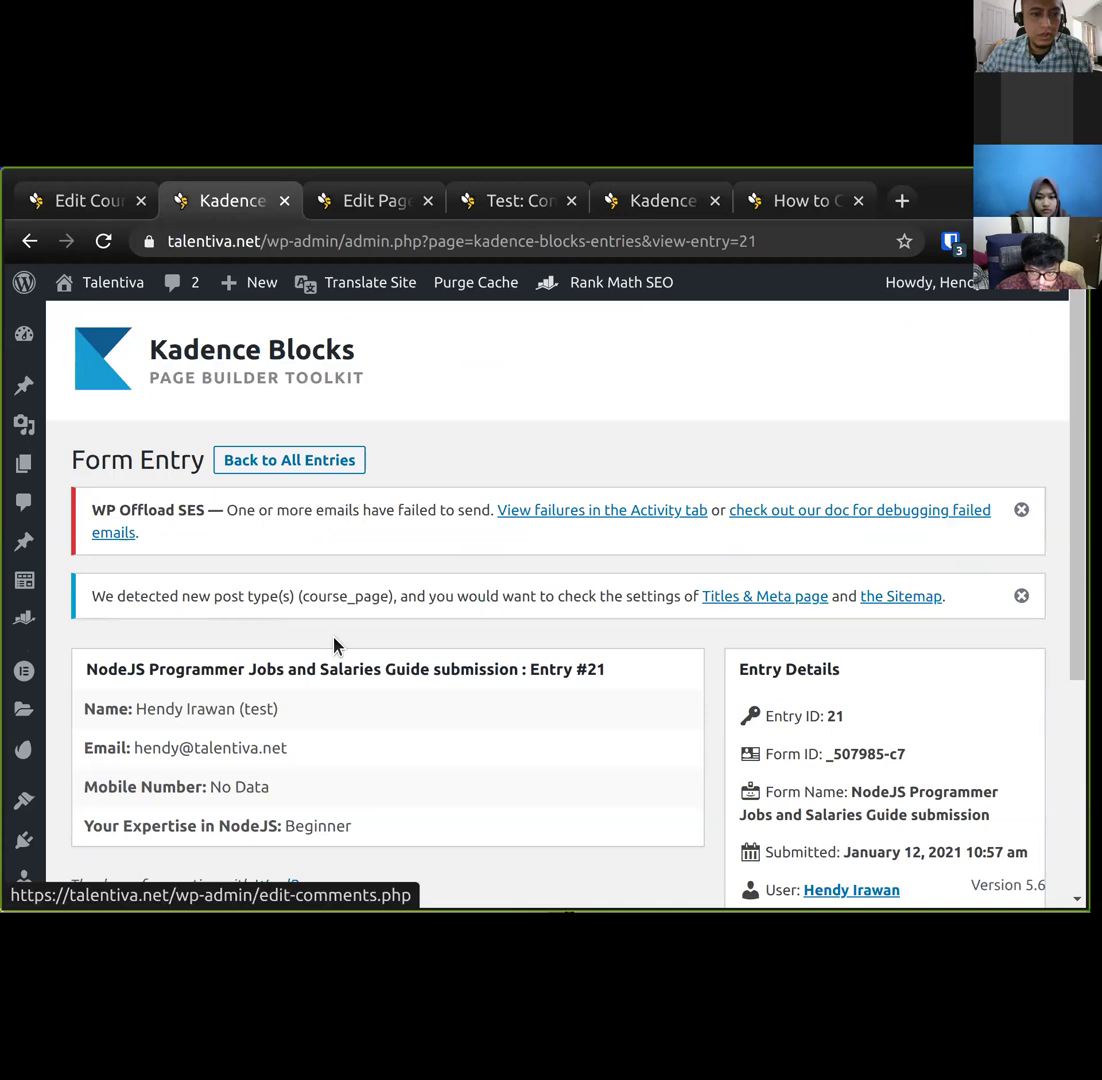
pyautogui.scroll(-1, 128, 514)
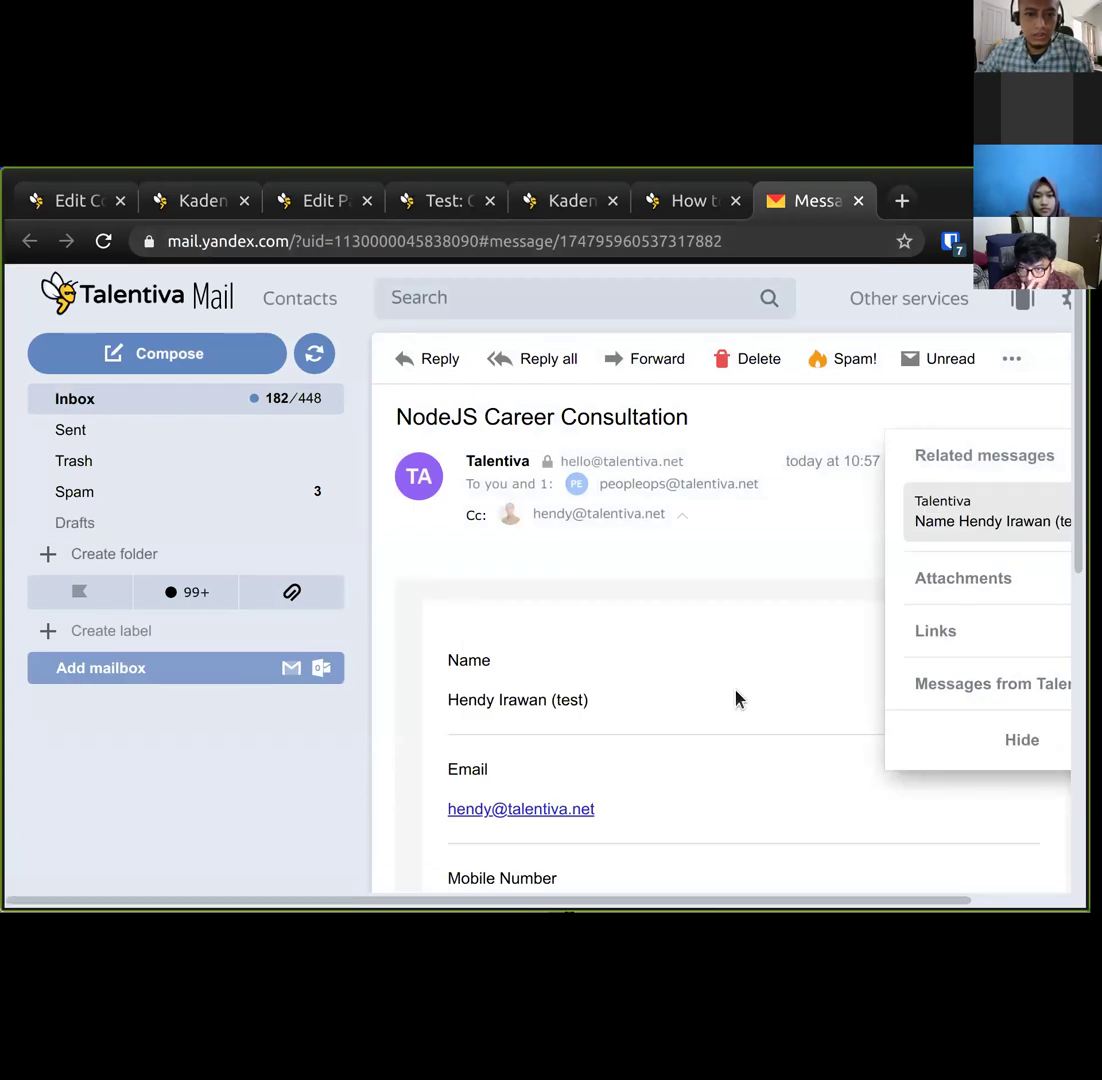
# Scroll through the NodeJS Career Consultation notification email to review its fields.
pyautogui.hscroll(2, 726, 681)
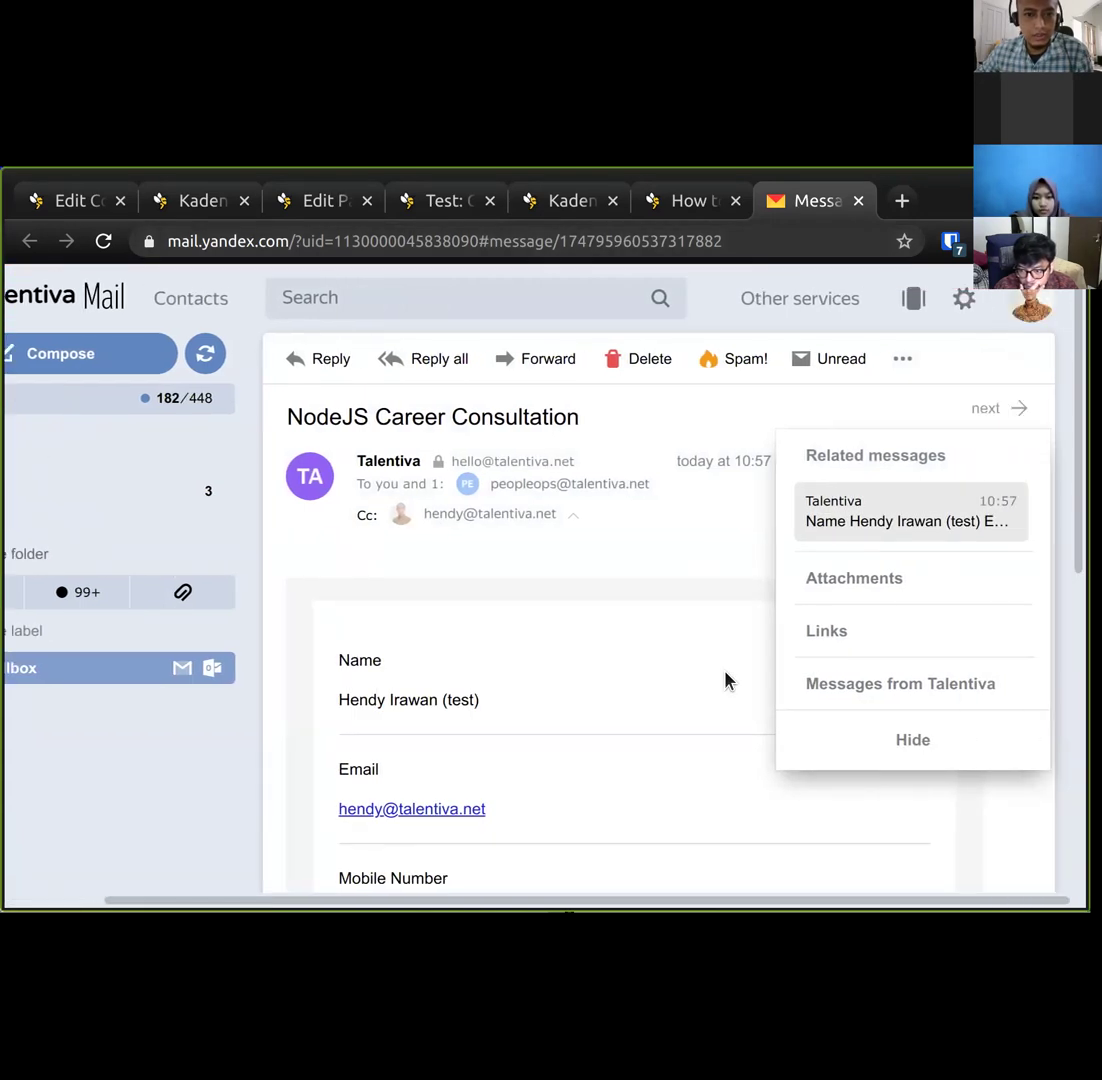
pyautogui.scroll(-3, 757, 795)
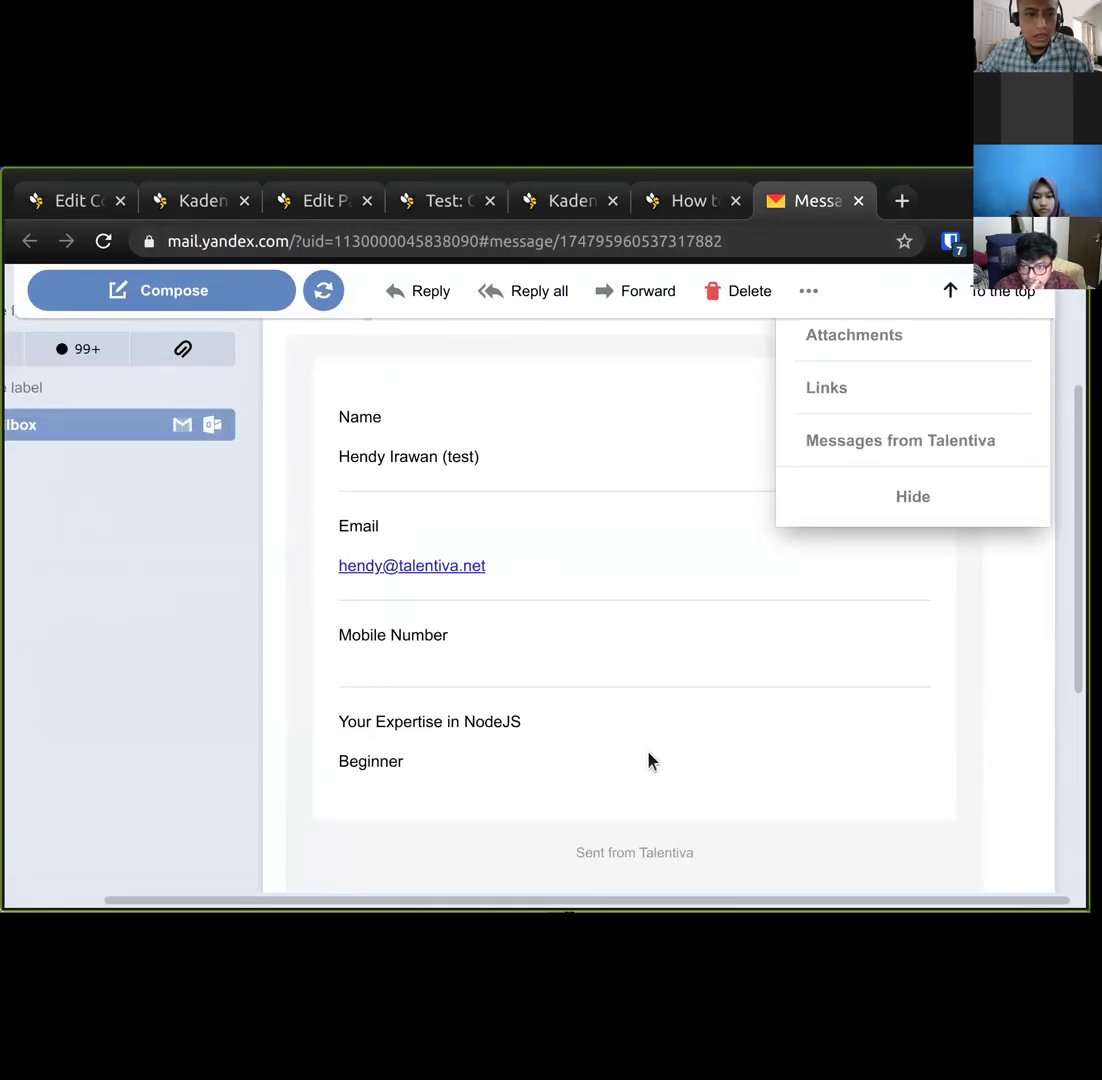
pyautogui.scroll(2, 632, 743)
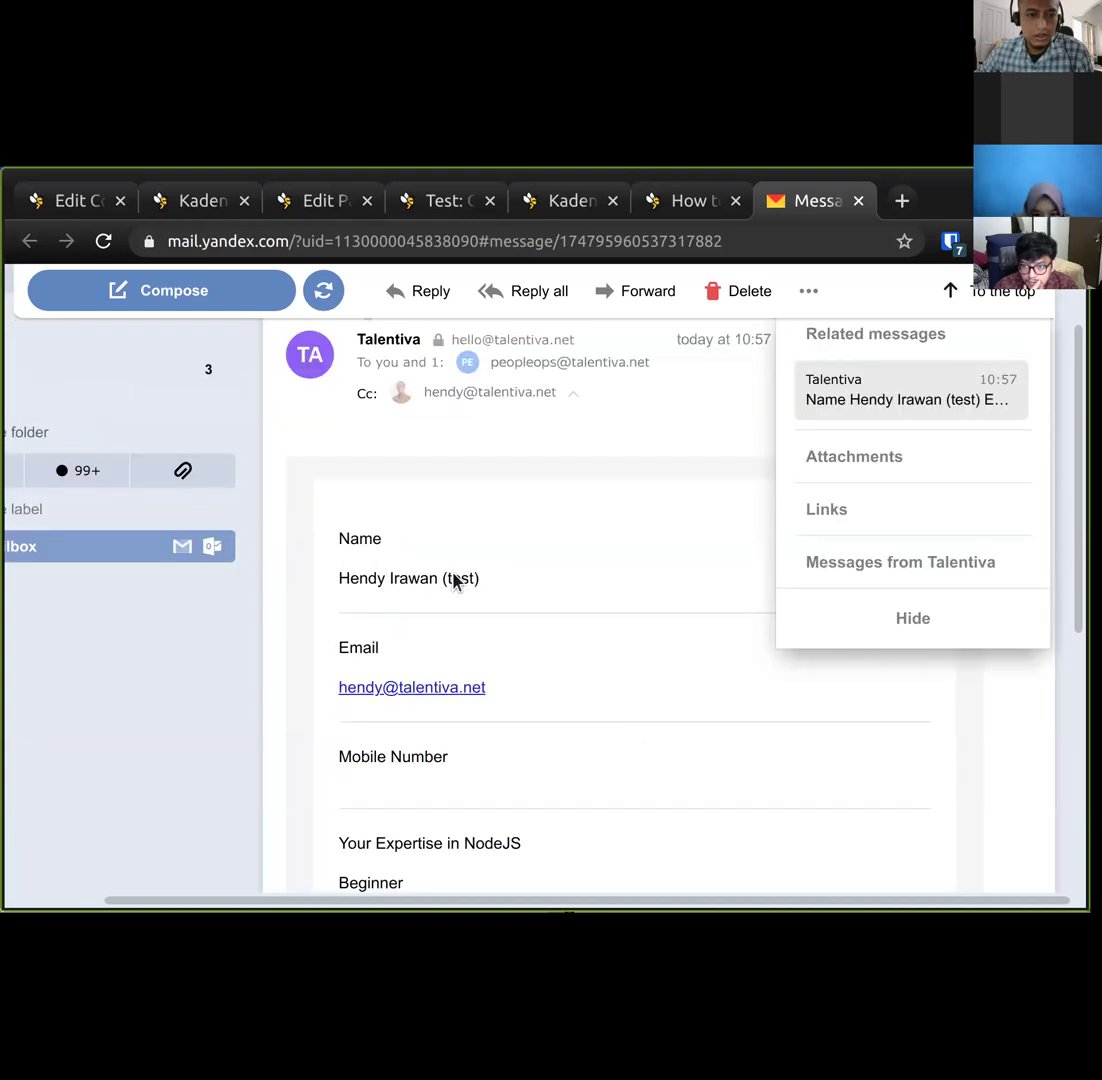
pyautogui.scroll(-1, 370, 560)
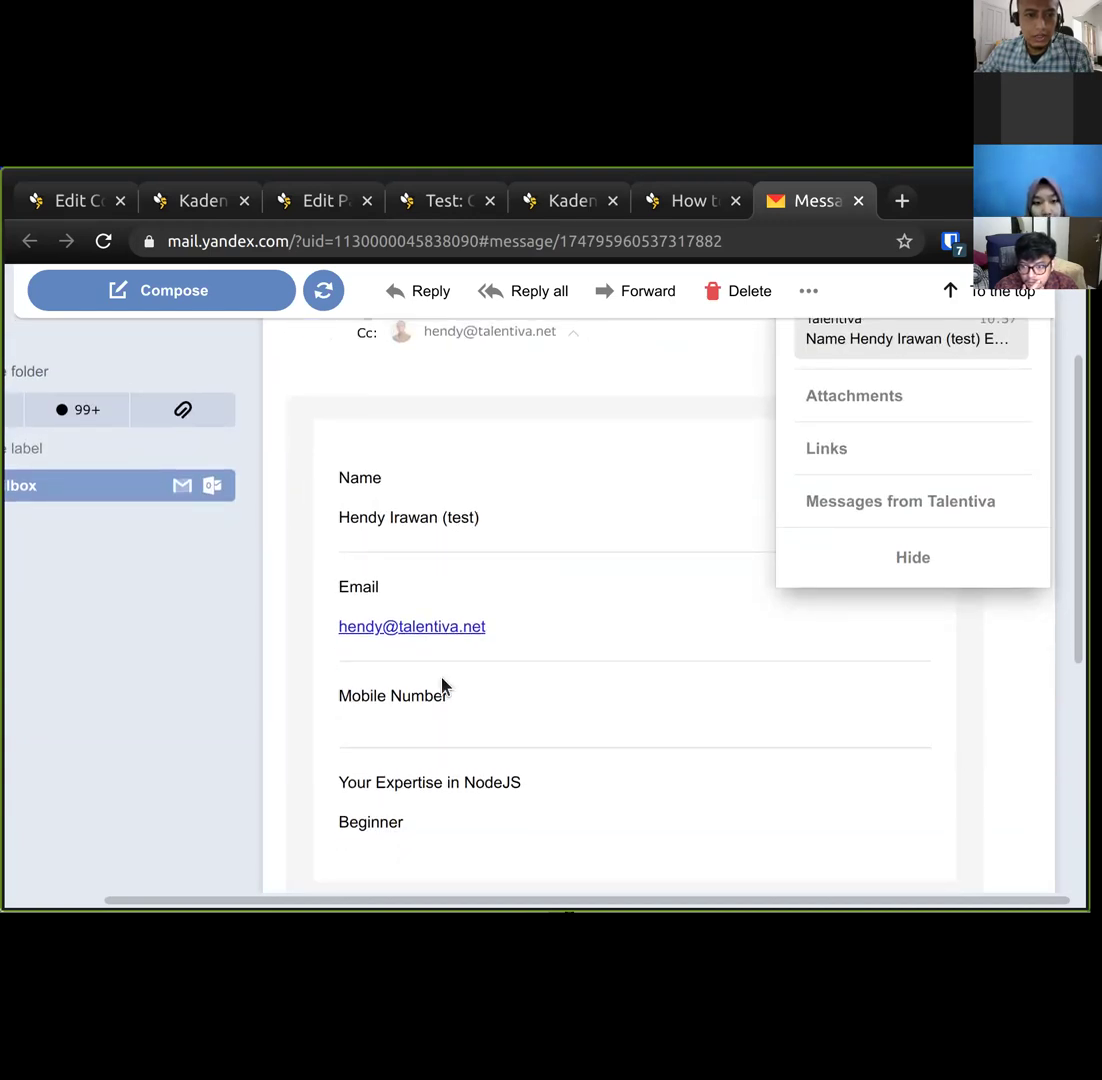
pyautogui.scroll(-2, 435, 700)
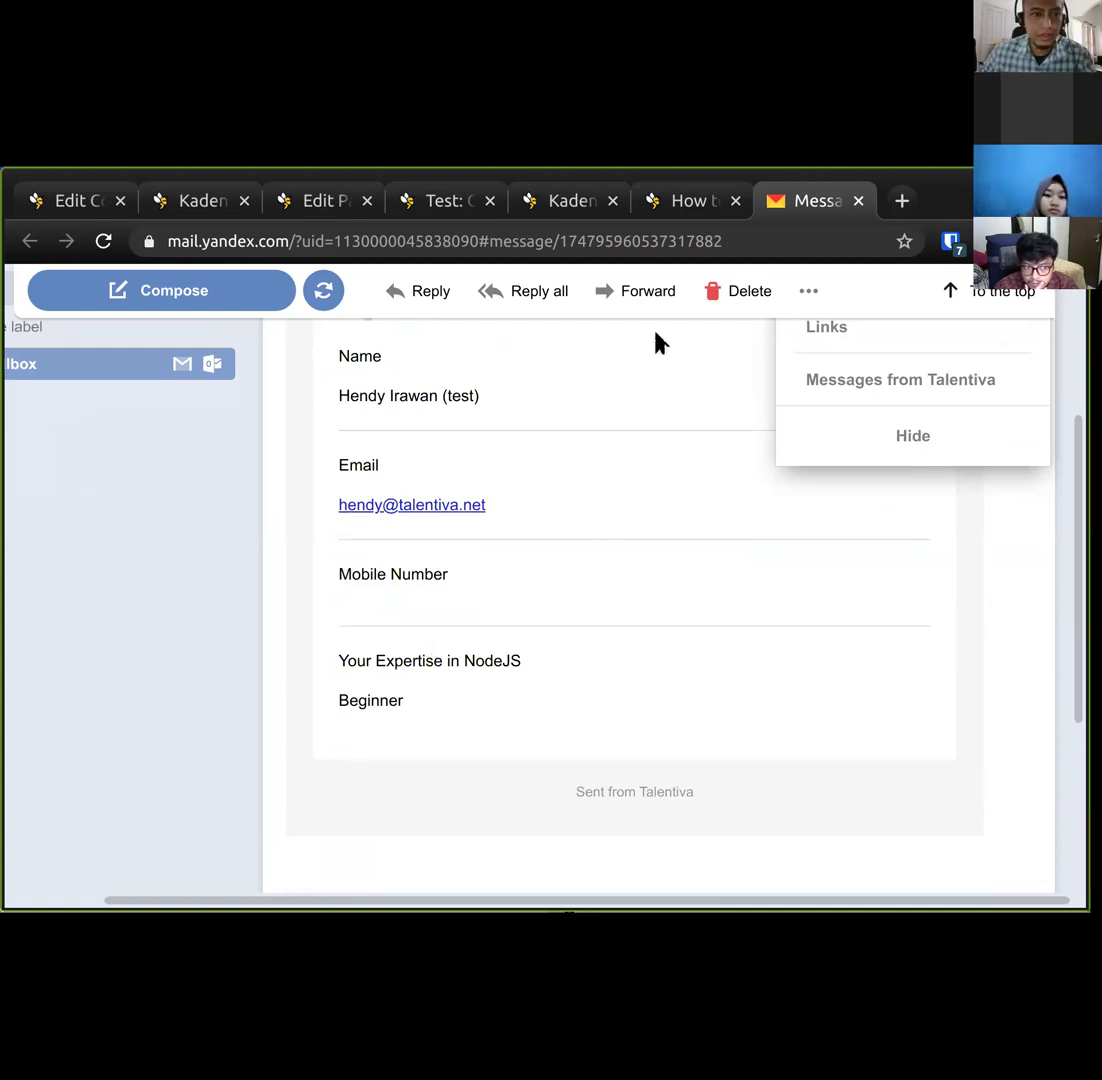
pyautogui.scroll(3, 630, 488)
pyautogui.scroll(-3, 630, 490)
# Compare the email with saved form entry #21 in WordPress.
pyautogui.click(307, 208)
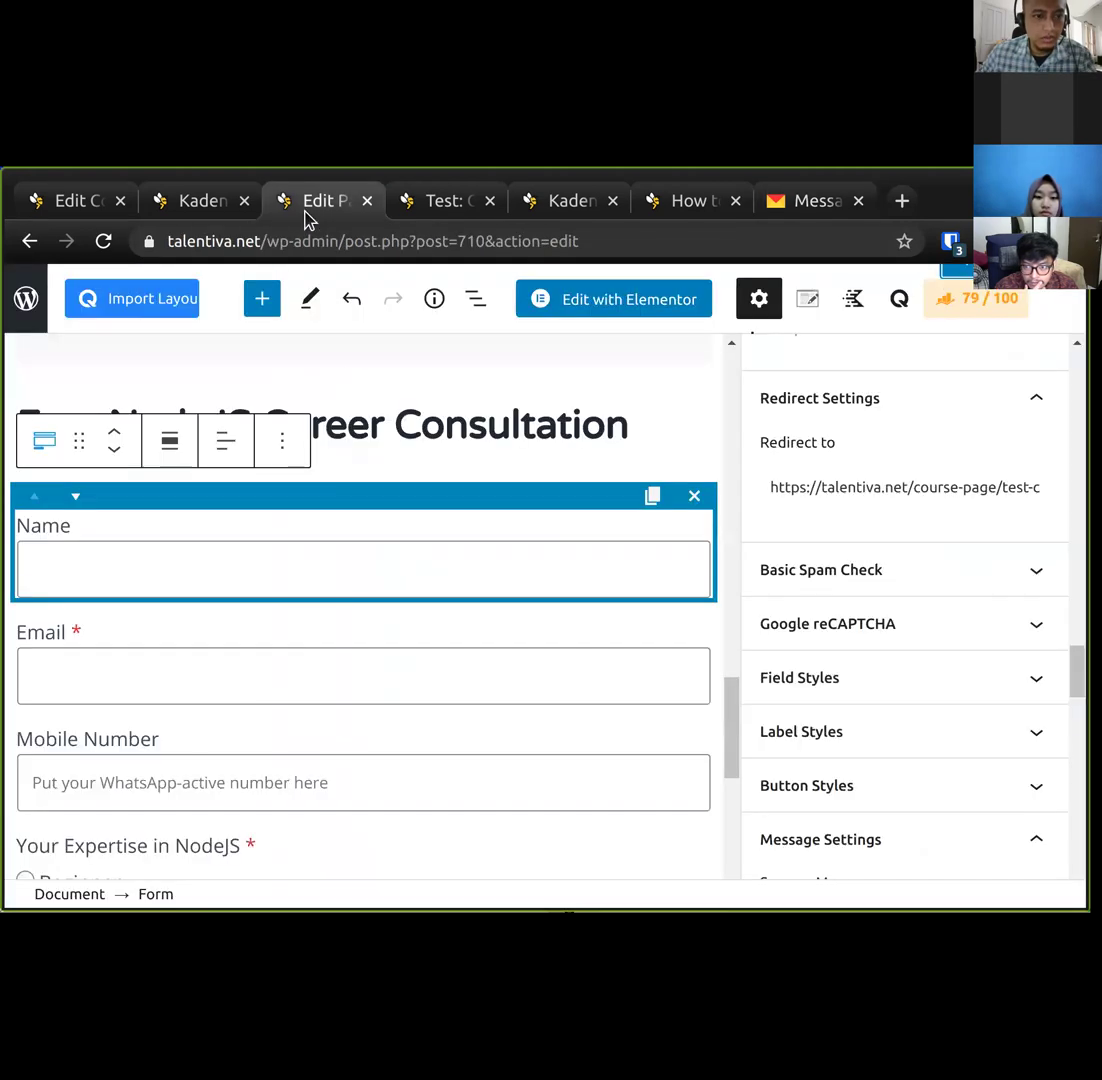
pyautogui.click(220, 204)
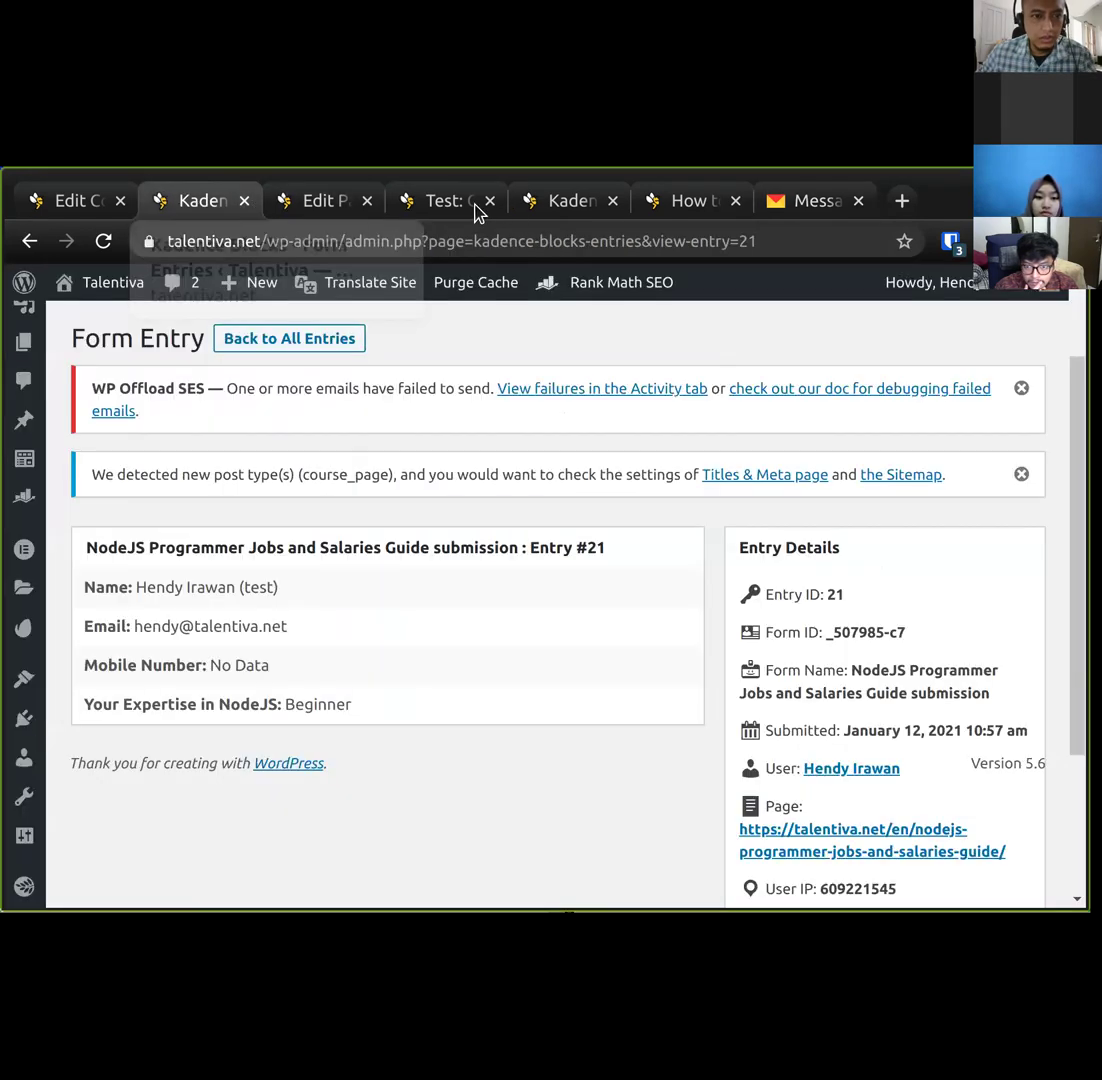
pyautogui.click(810, 201)
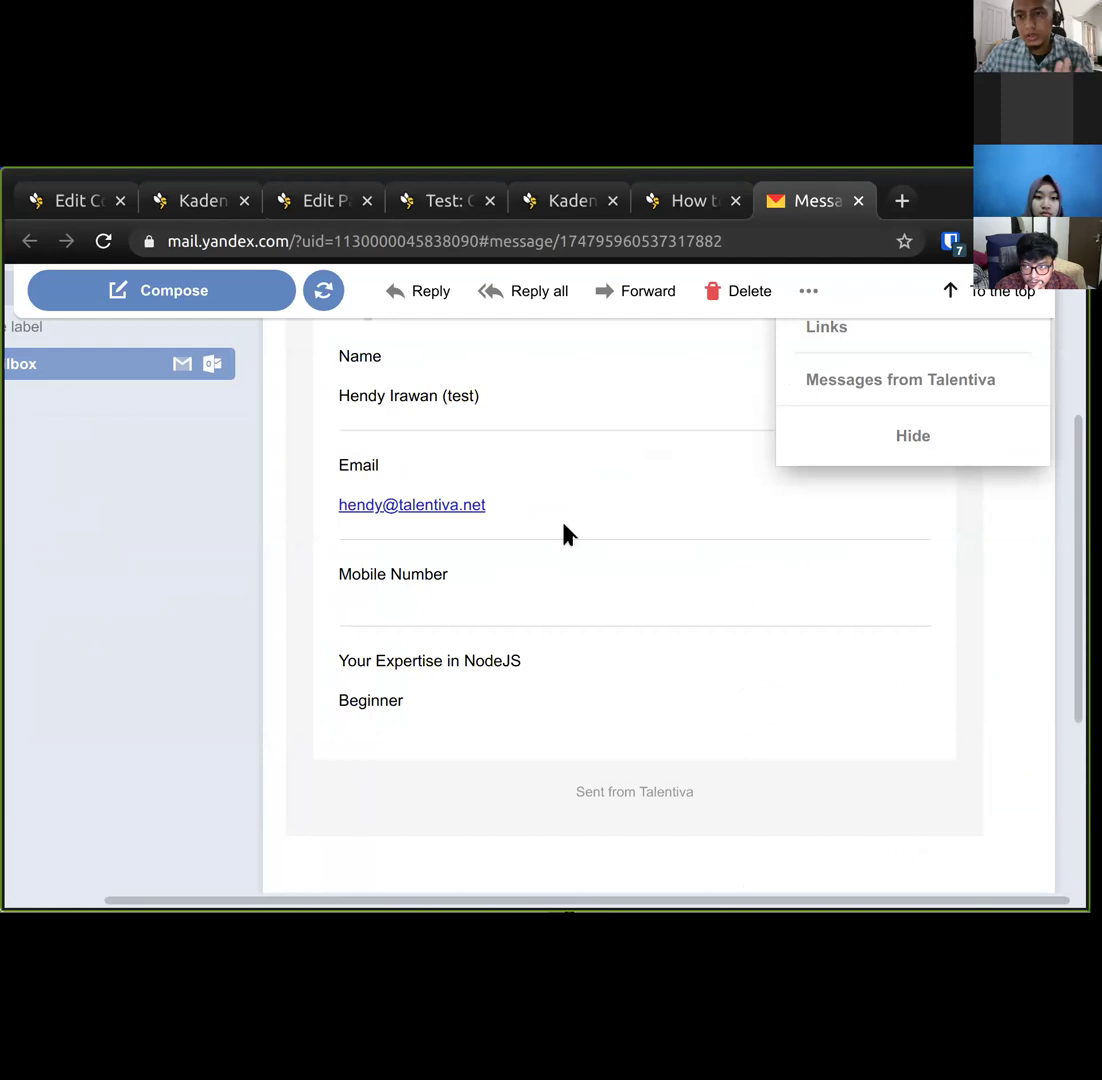
# Turn off 'Send as HTML email?' in the form's Auto Response Settings and update the page.
pyautogui.click(315, 202)
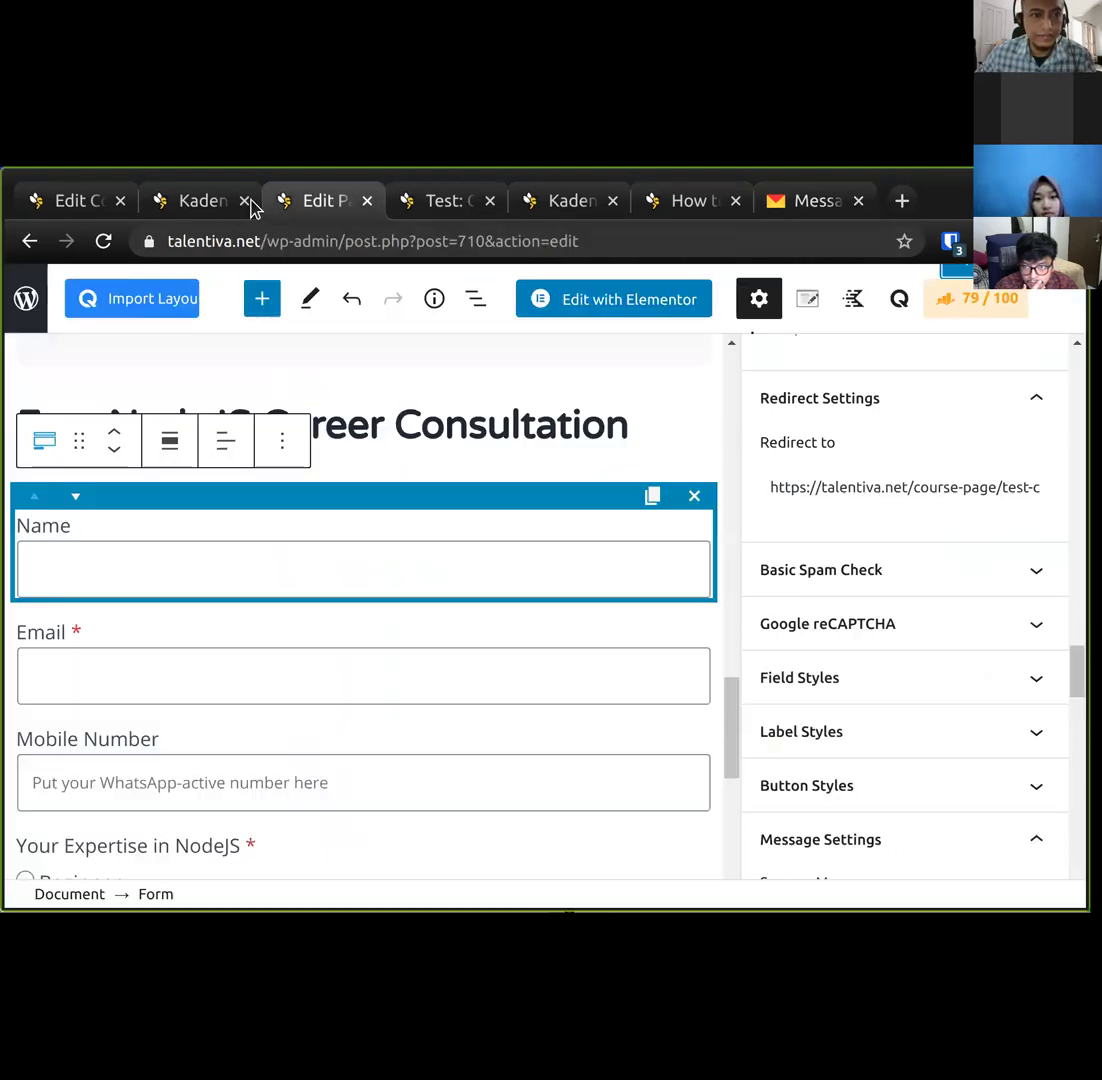
pyautogui.scroll(-15, 817, 706)
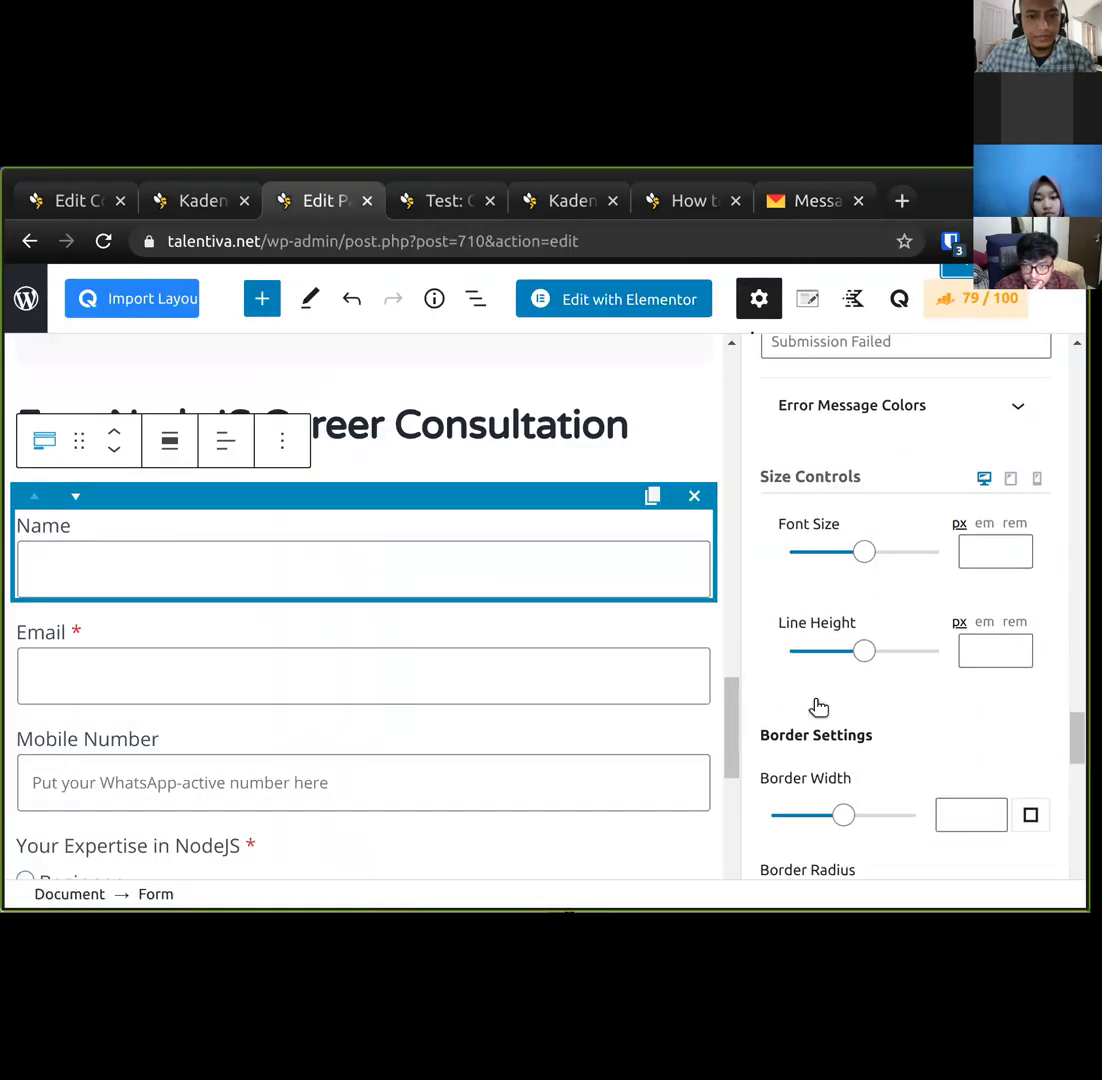
pyautogui.scroll(-5, 814, 706)
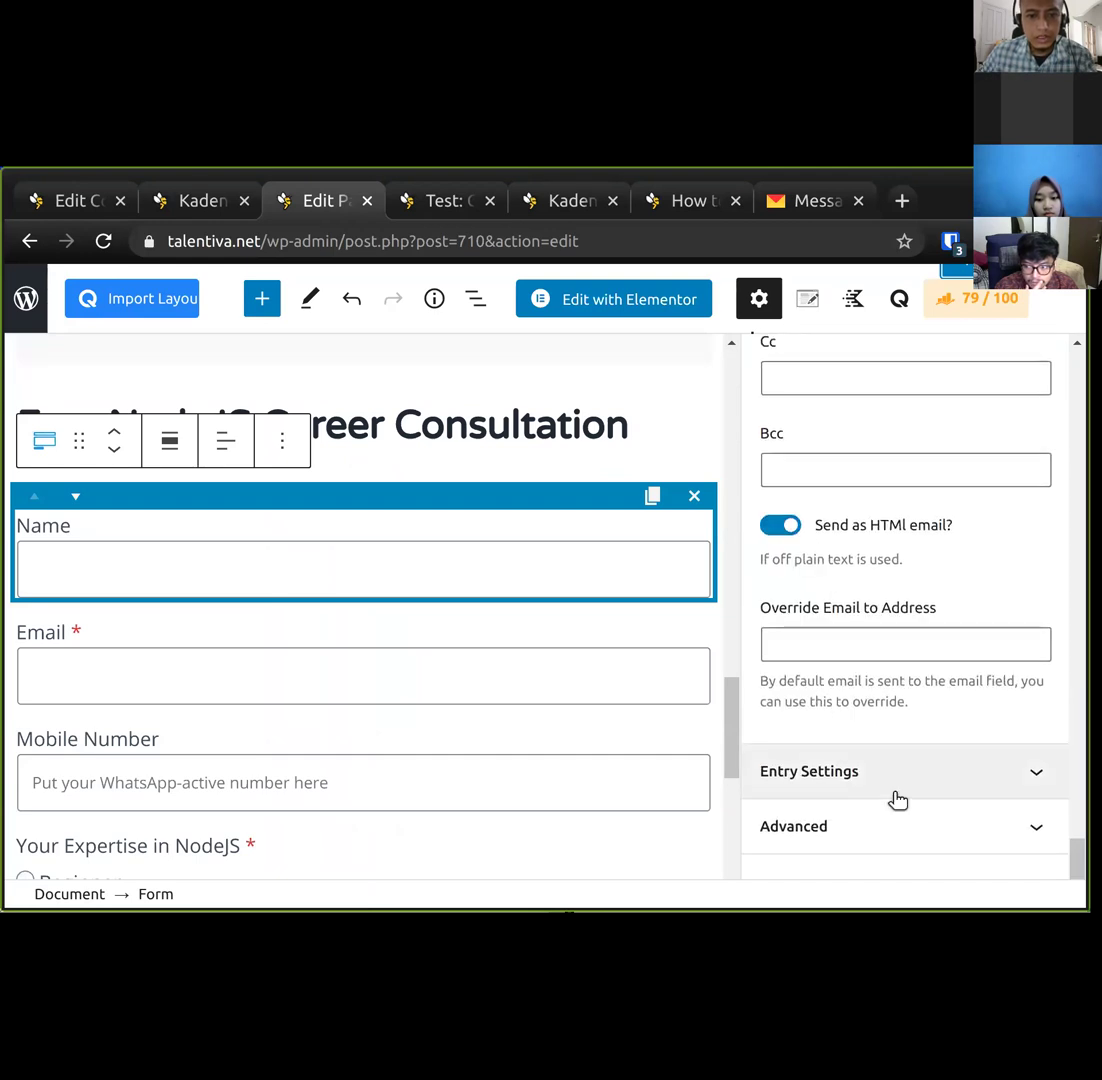
pyautogui.scroll(8, 898, 799)
pyautogui.scroll(3, 898, 799)
pyautogui.scroll(-5, 898, 800)
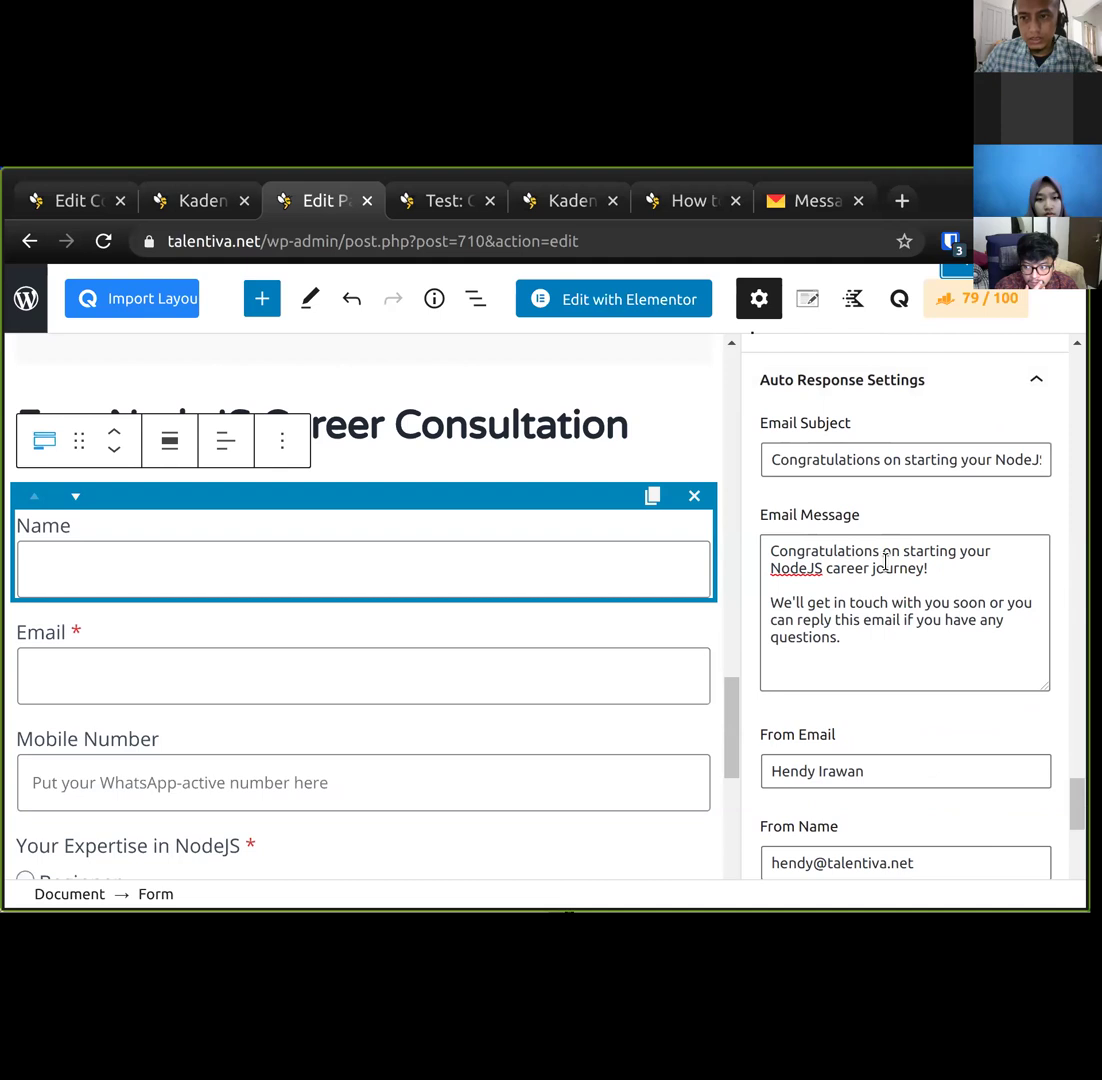
pyautogui.scroll(-5, 885, 562)
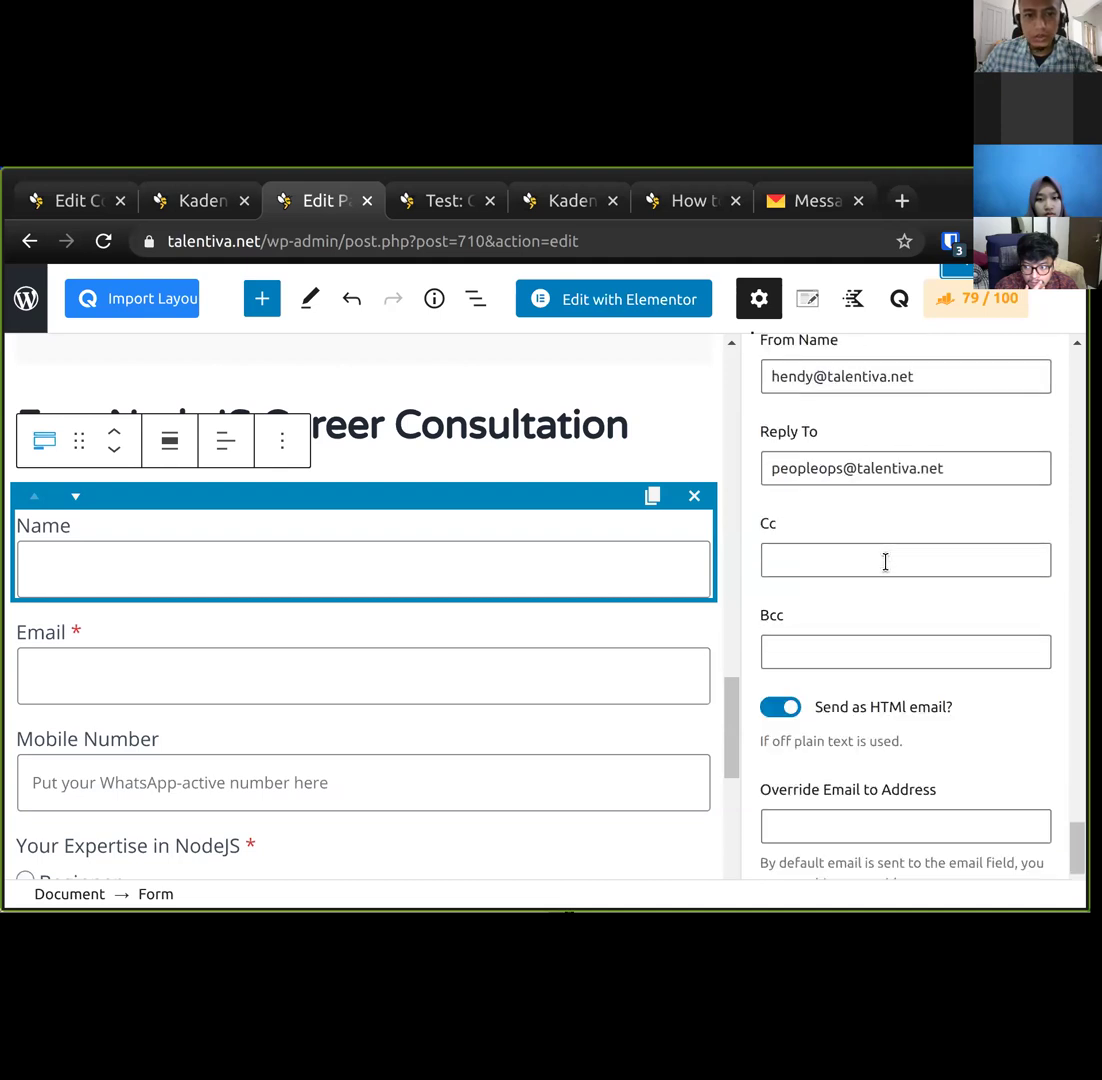
pyautogui.click(787, 708)
pyautogui.click(787, 708)
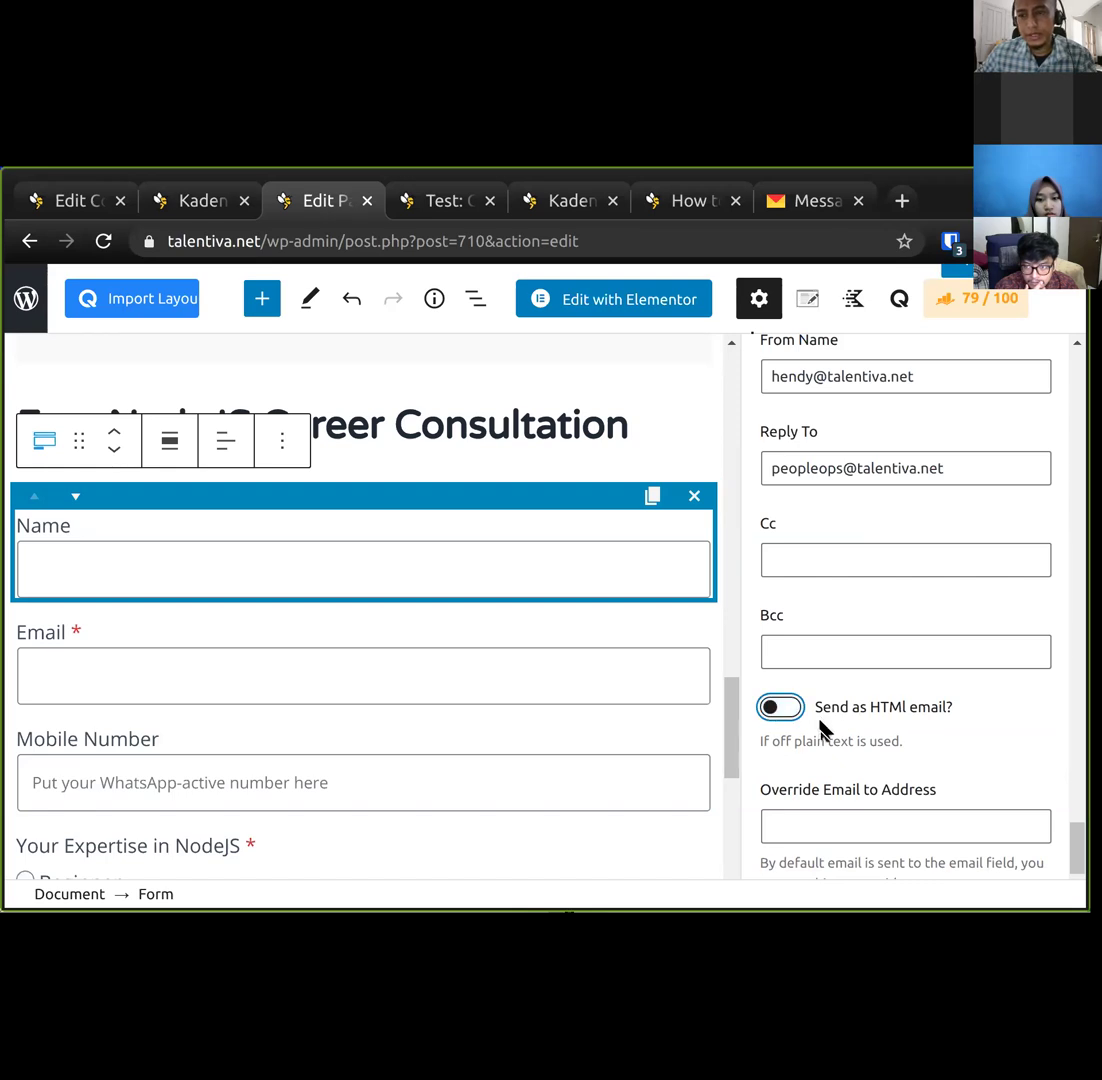
pyautogui.click(971, 275)
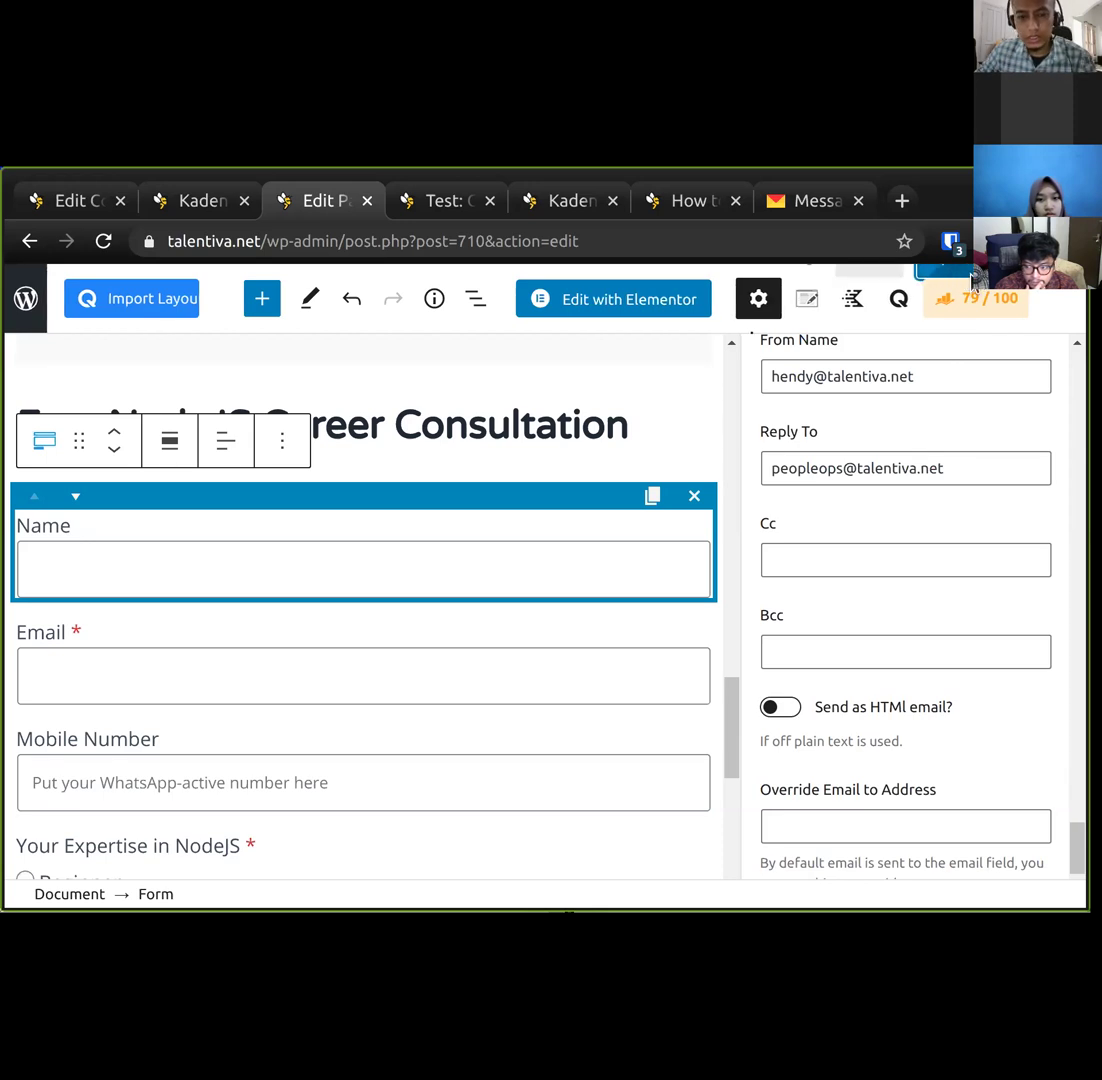
pyautogui.scroll(2, 787, 617)
pyautogui.scroll(2, 807, 826)
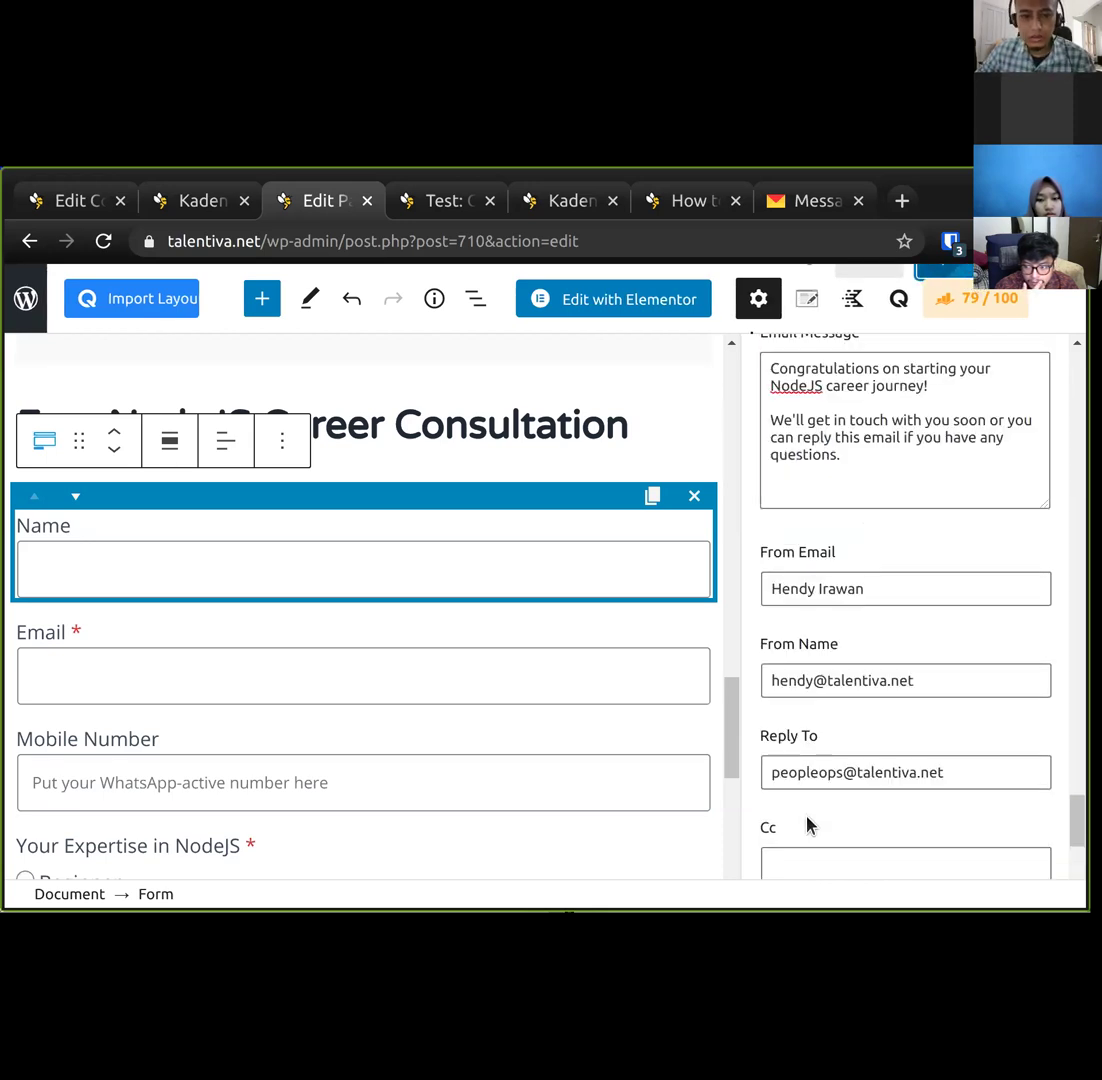
pyautogui.scroll(-3, 826, 804)
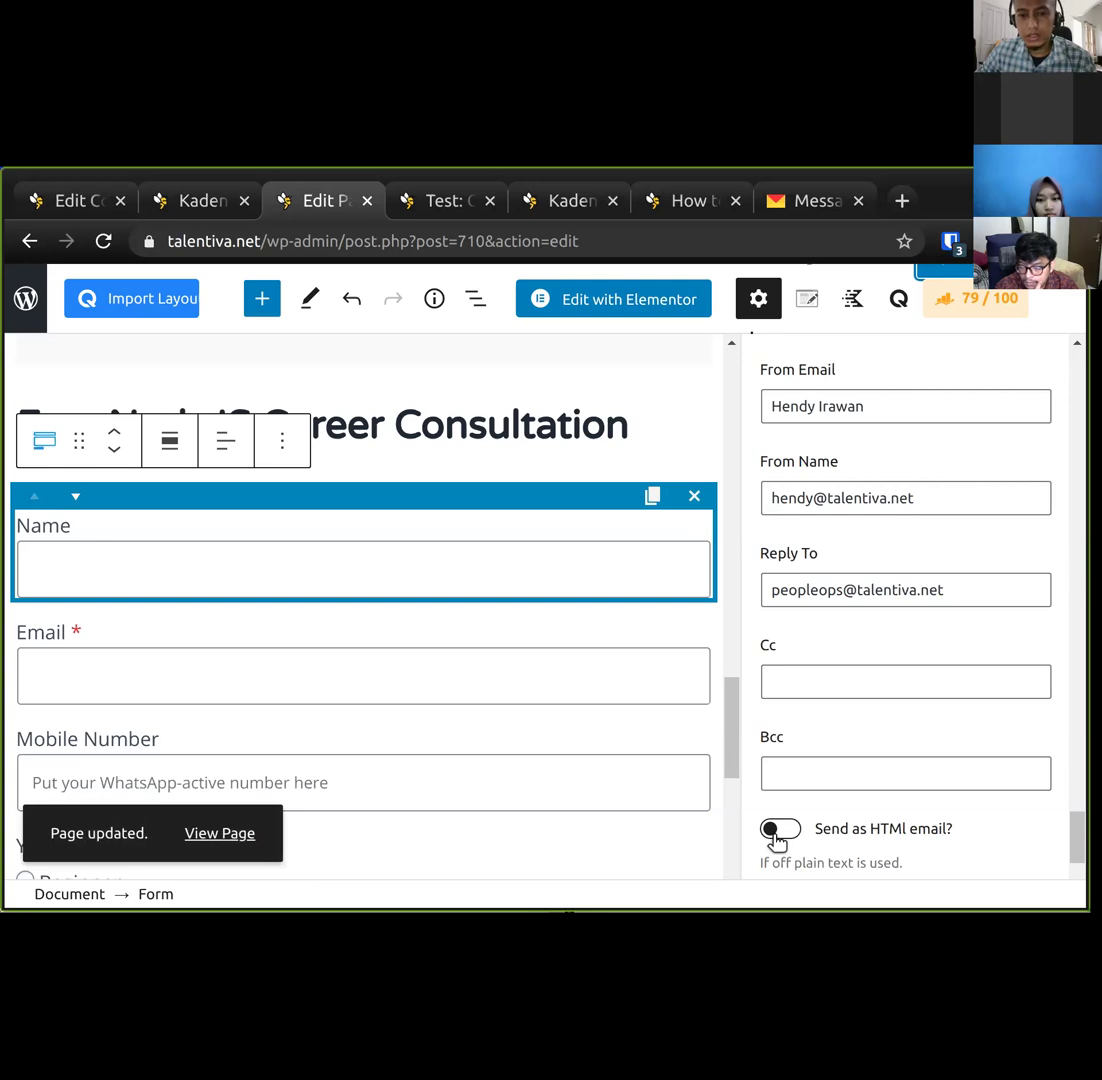
pyautogui.scroll(3, 812, 851)
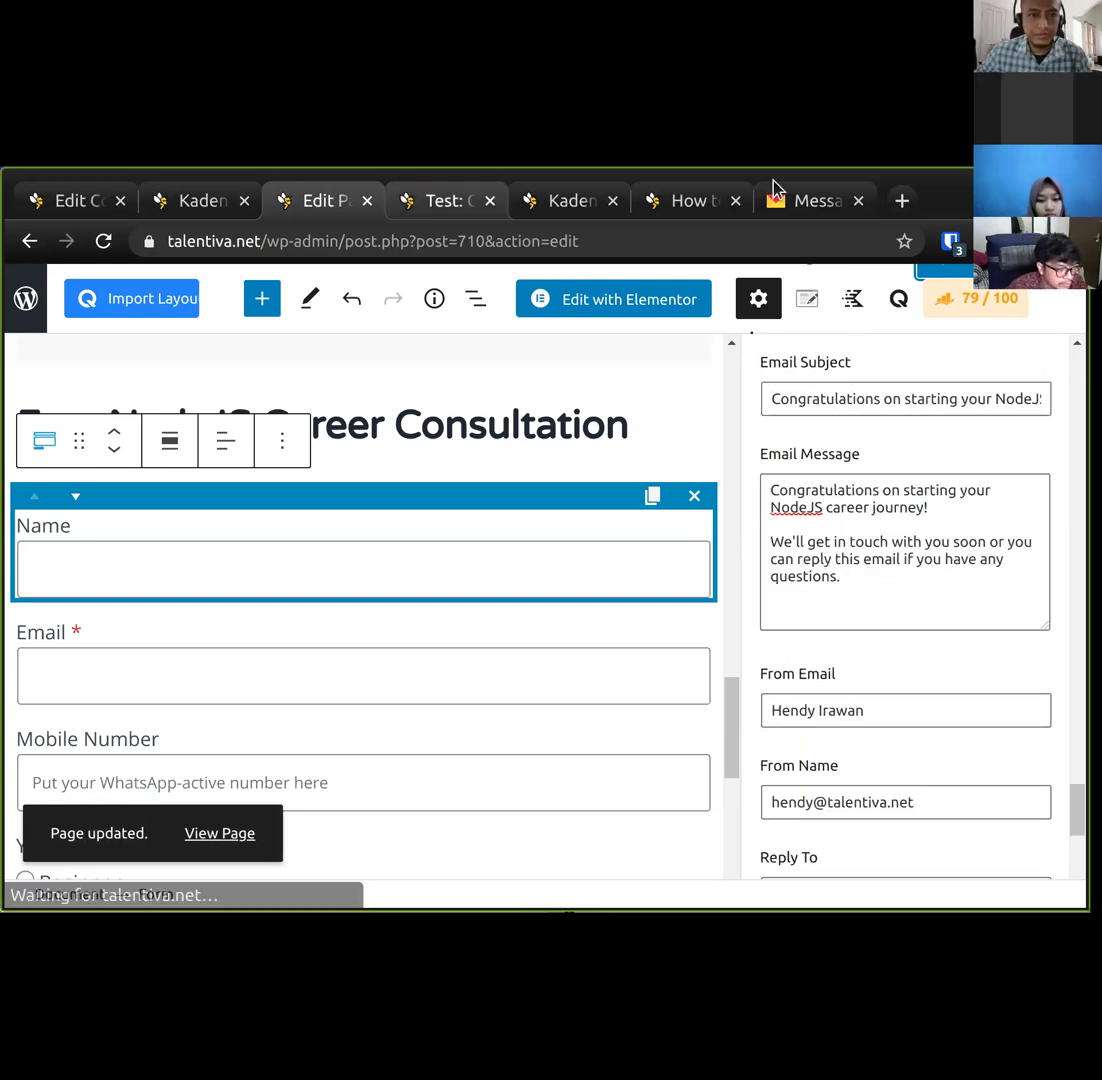
# Return to the NodeJS jobs and salaries guide and reload it for an empty form.
pyautogui.click(440, 205)
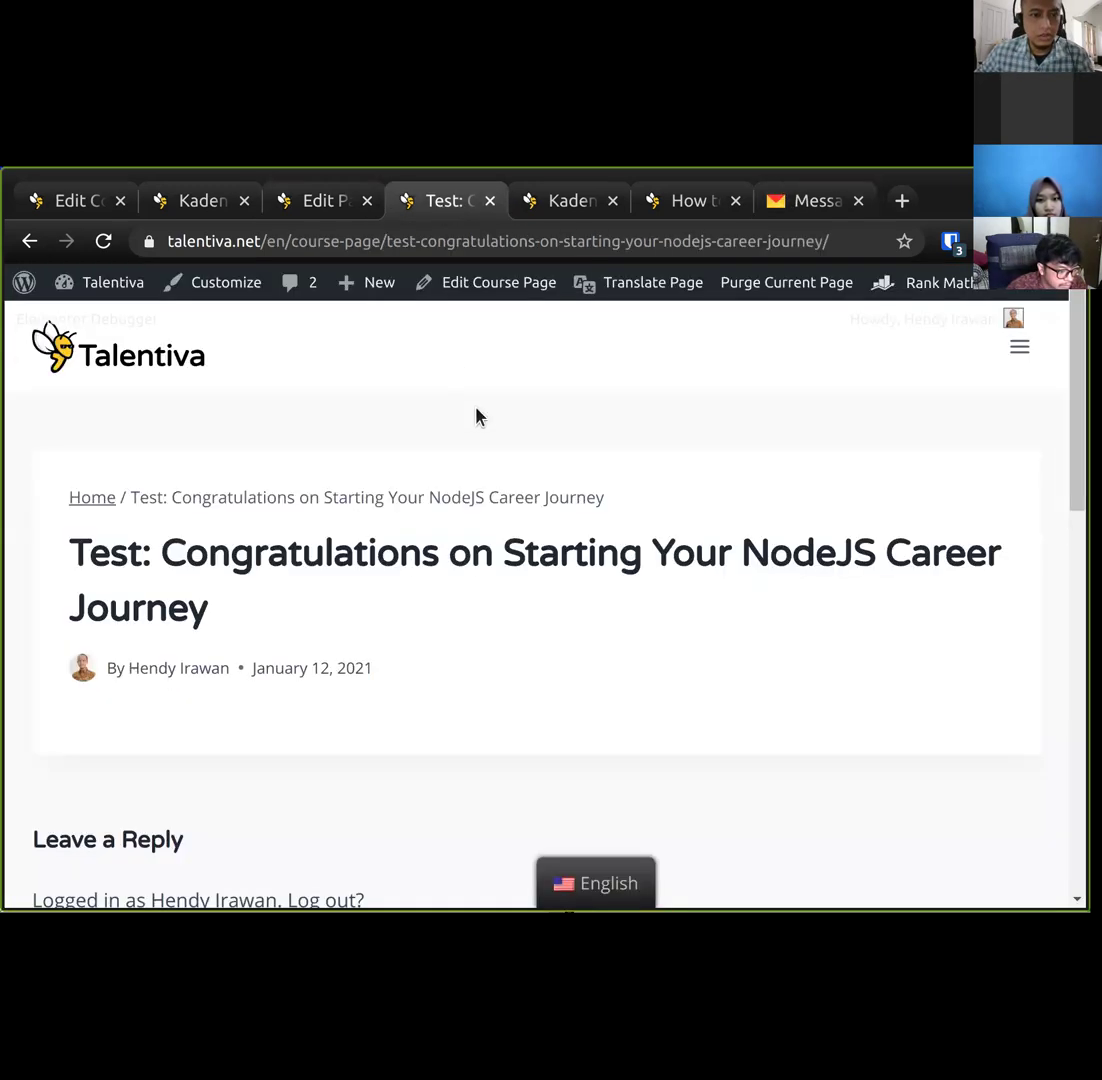
pyautogui.click(33, 241)
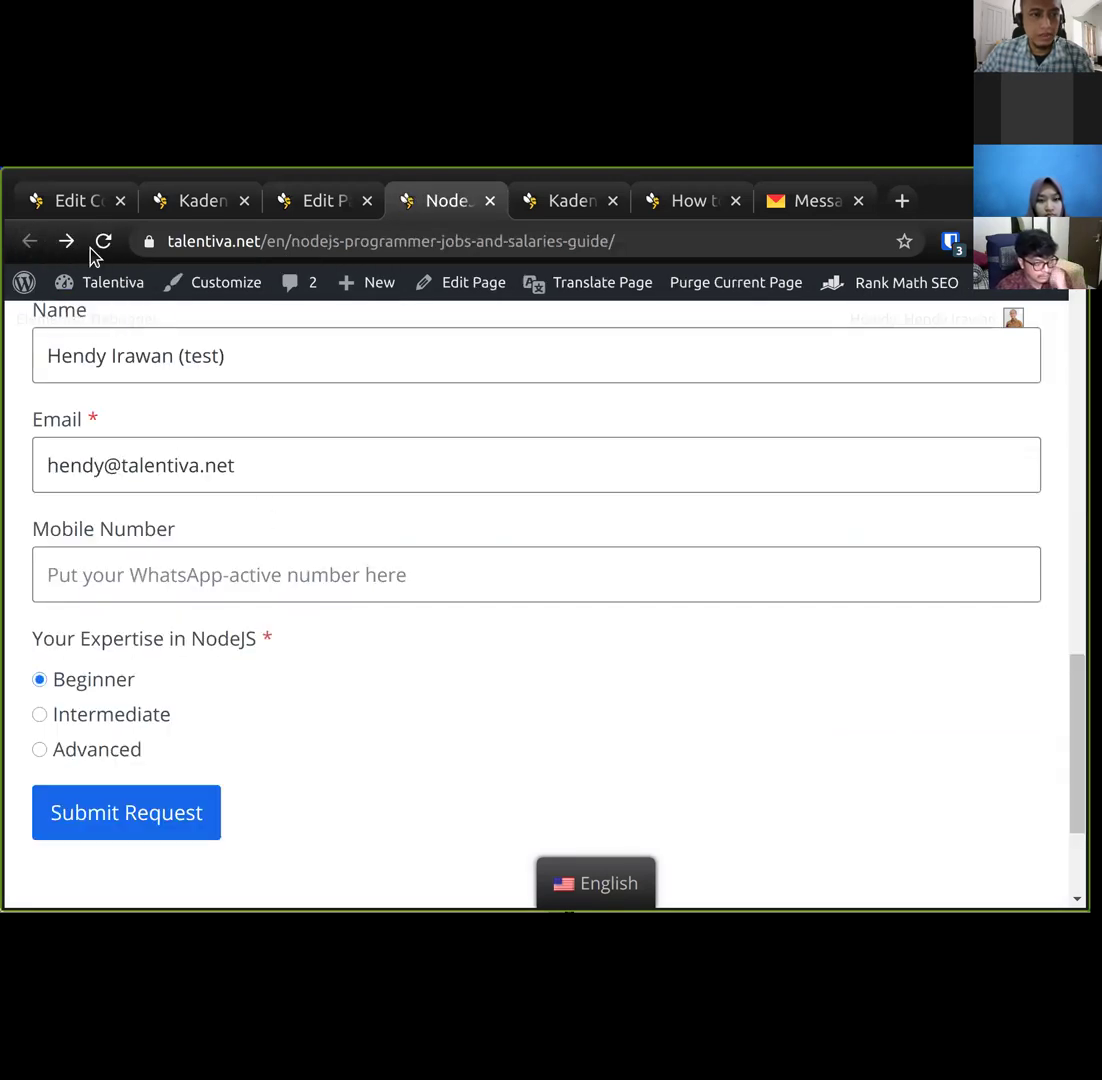
pyautogui.click(104, 244)
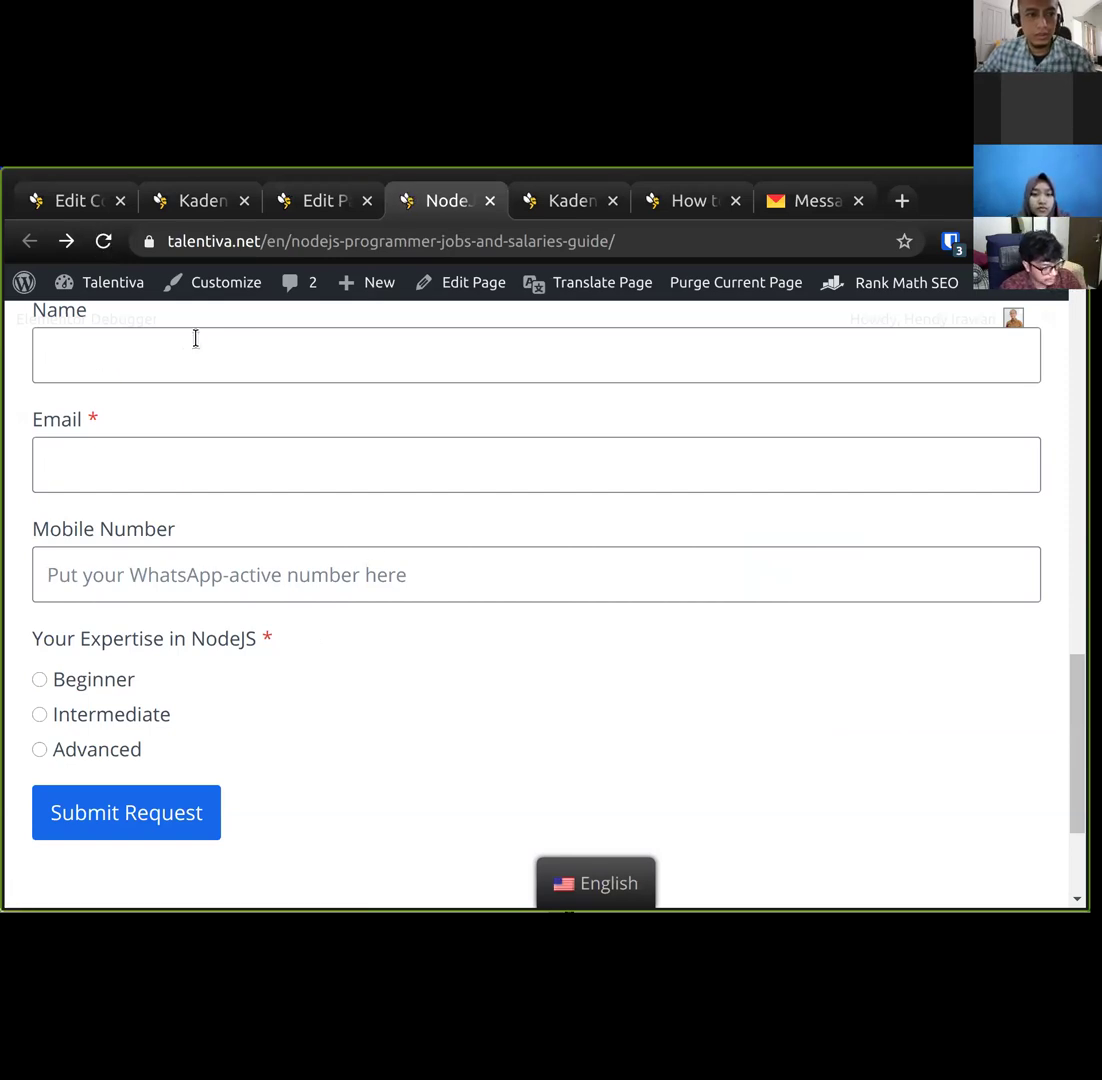
pyautogui.scroll(3, 248, 397)
# Enter a test name and the email address, then submit the consultation request.
pyautogui.click(318, 595)
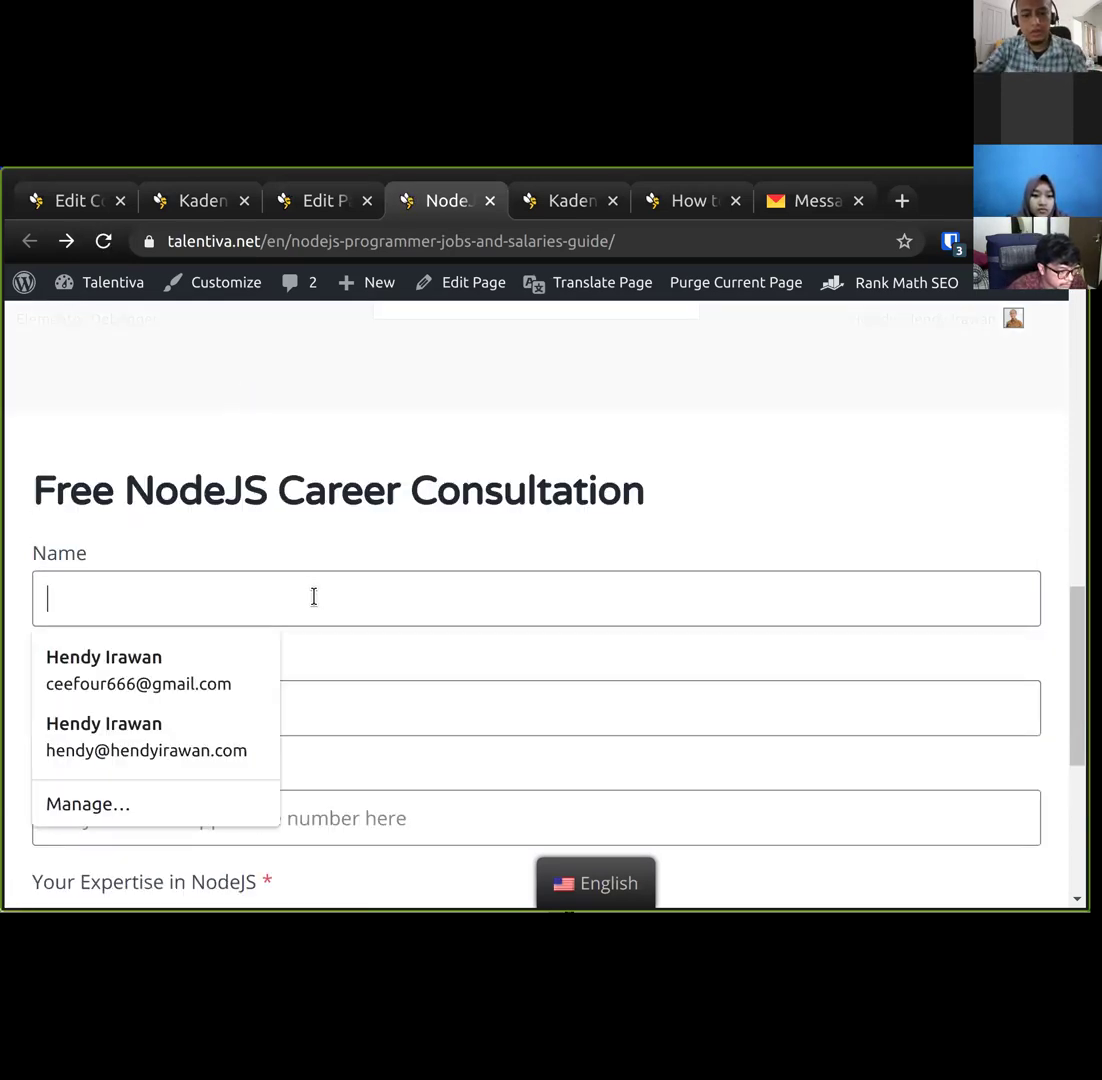
pyautogui.write('T')
pyautogui.press('BackSpace')
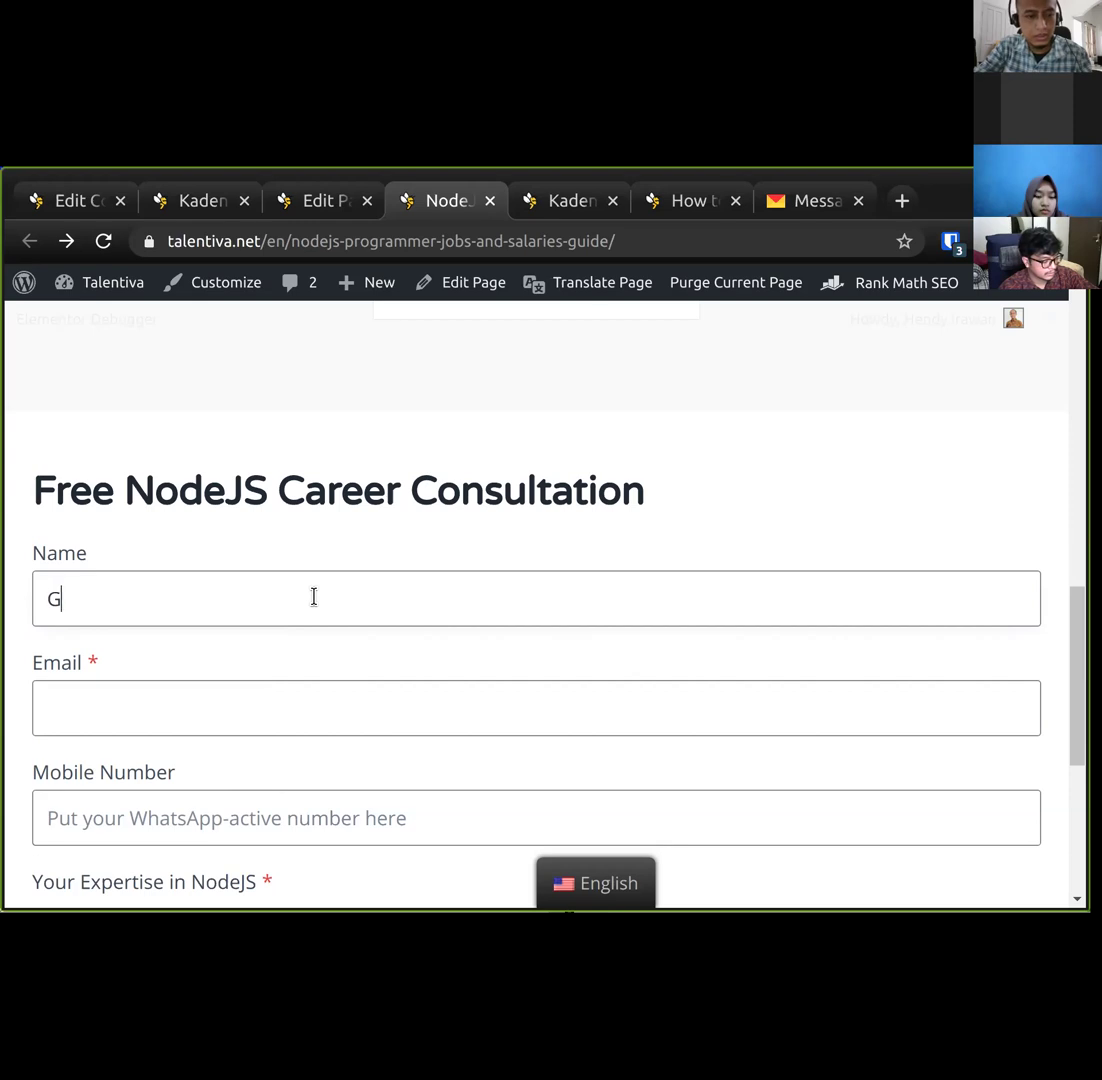
pyautogui.write('Gani Test')
pyautogui.press('Home')
pyautogui.hotkey('ctrl', 'shift', 'Right')
pyautogui.write('John')
pyautogui.click(255, 710)
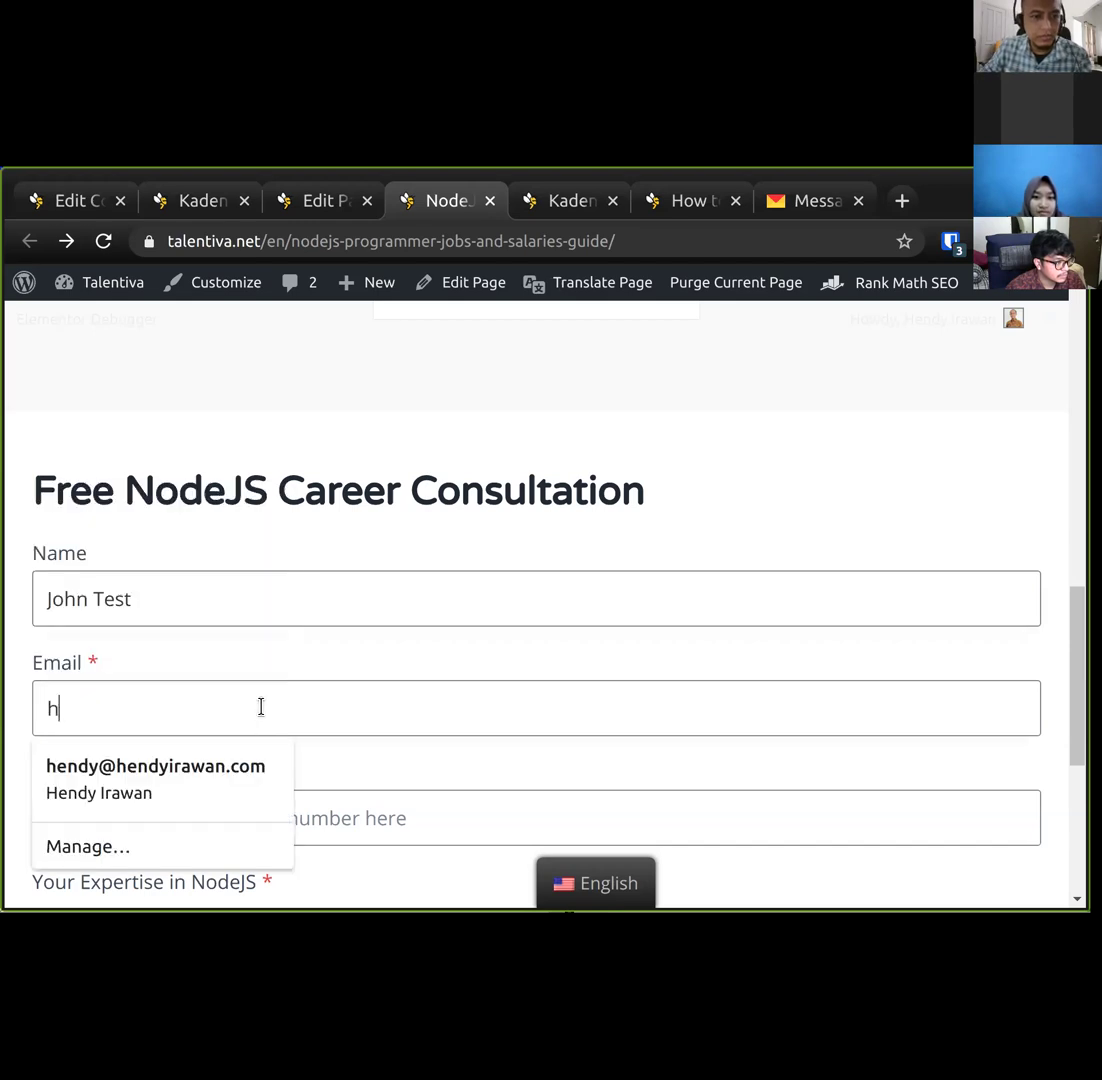
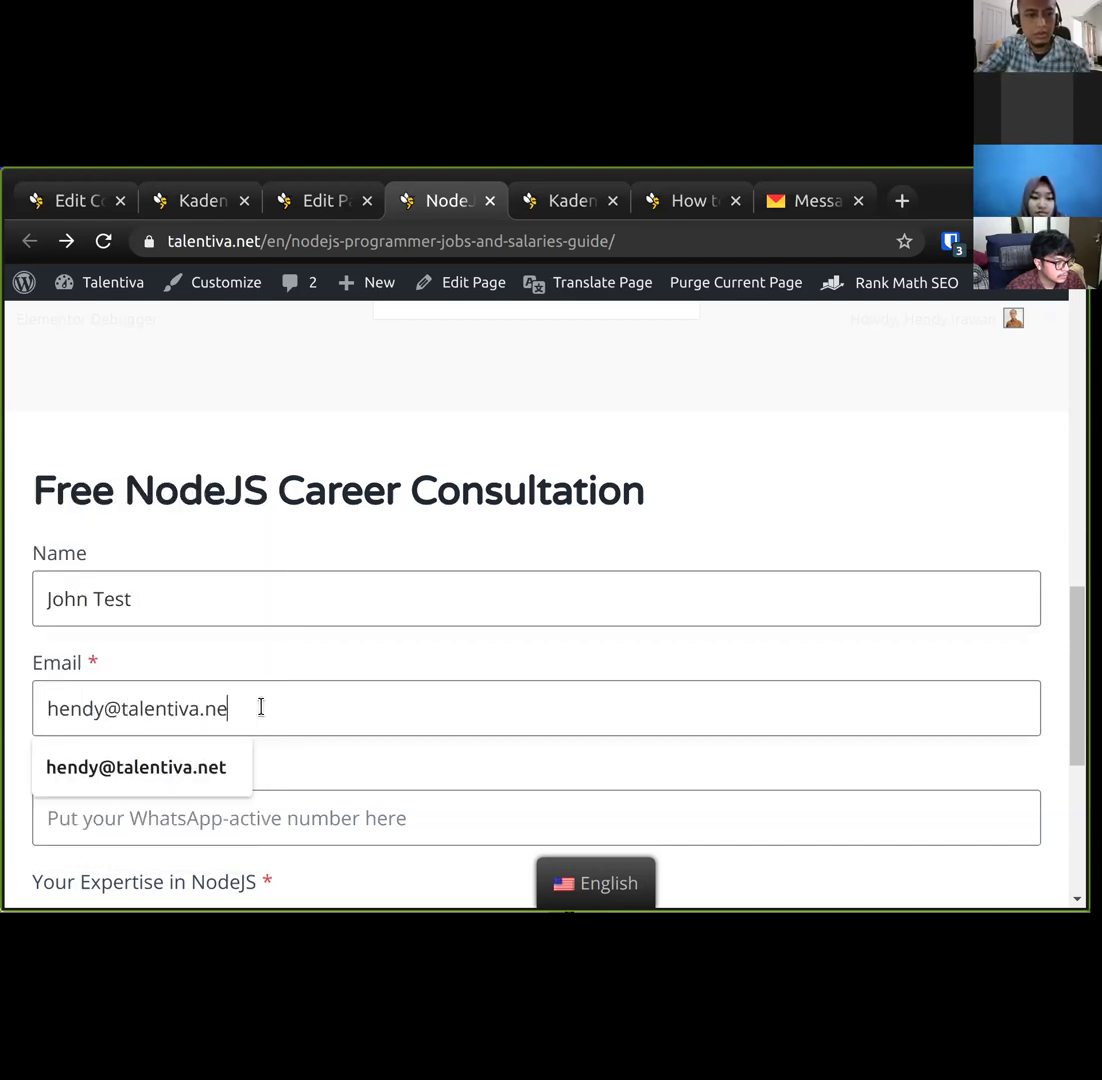
pyautogui.scroll(-2, 261, 707)
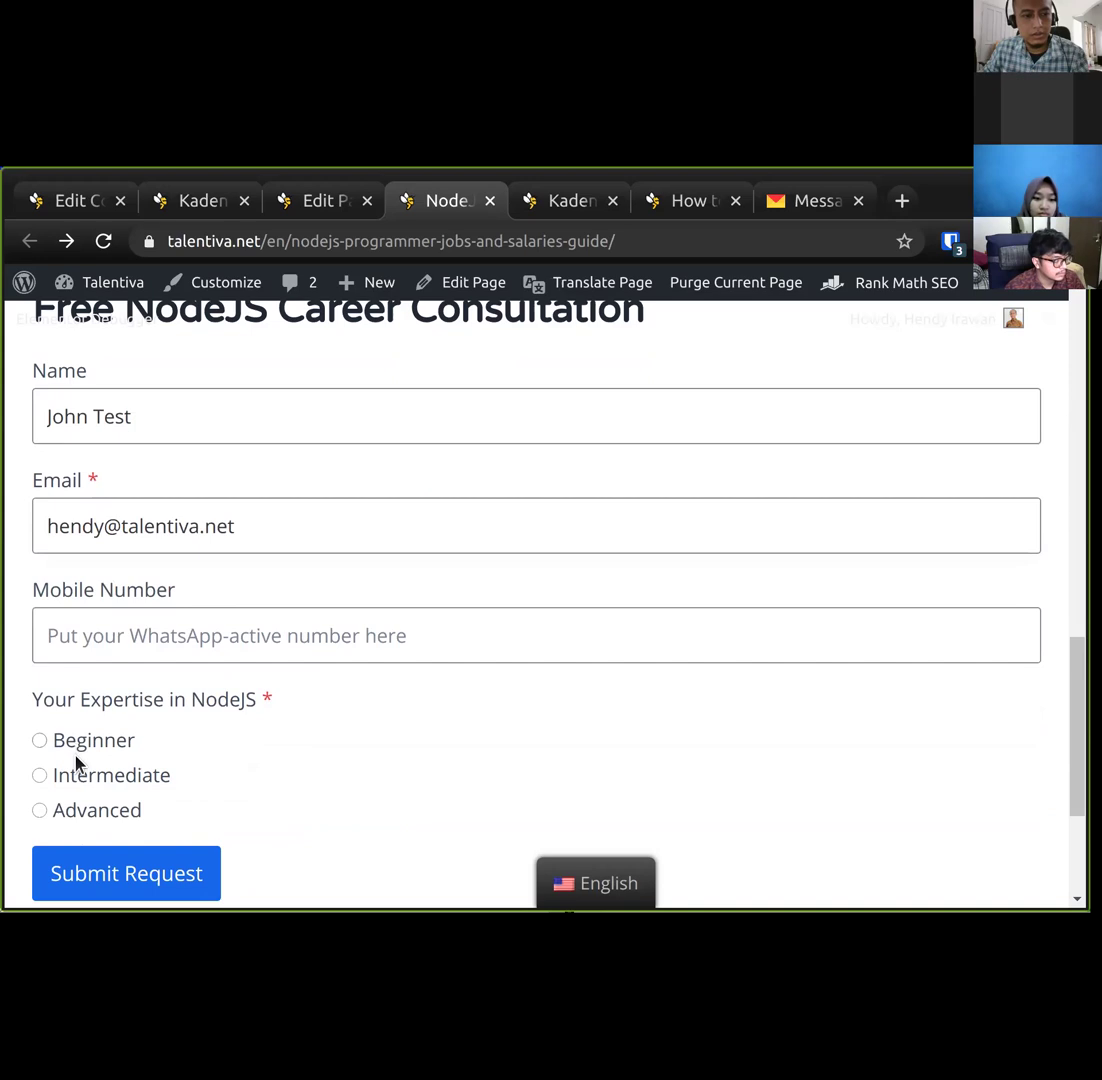
pyautogui.click(129, 875)
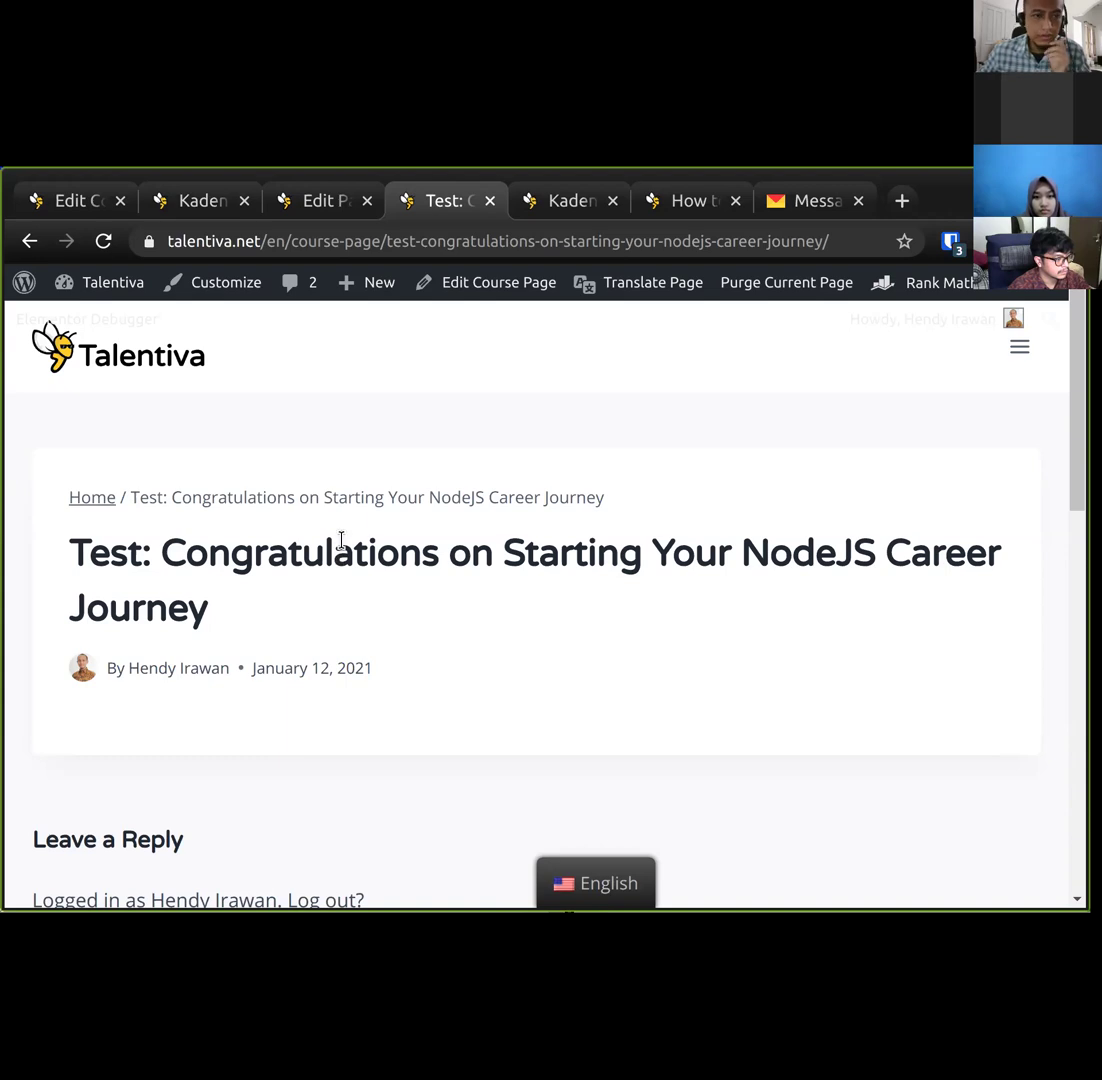
# Review the course page's tutorial steps, then return to the NodeJS page's form email settings.
pyautogui.click(226, 205)
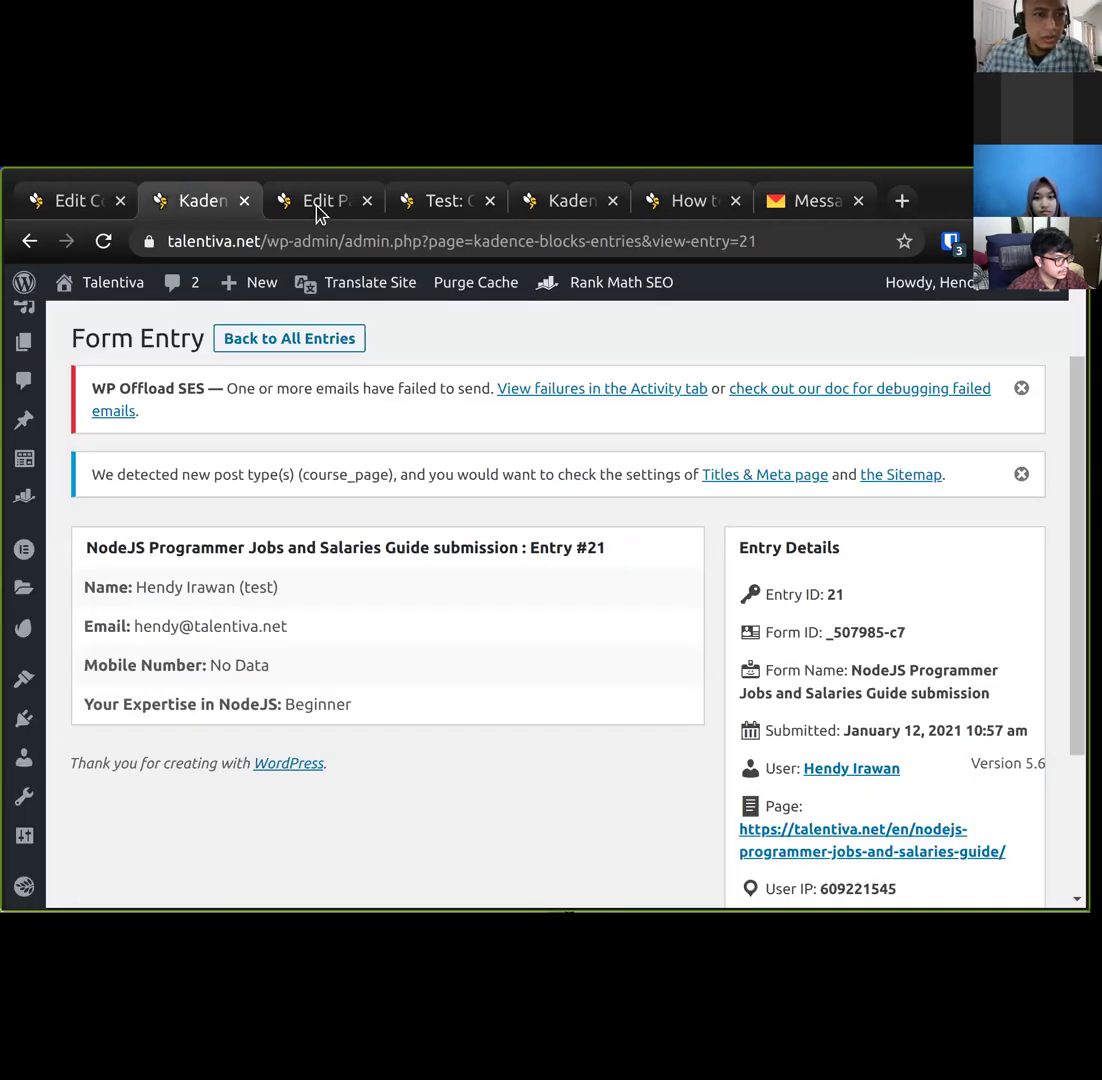
pyautogui.click(318, 205)
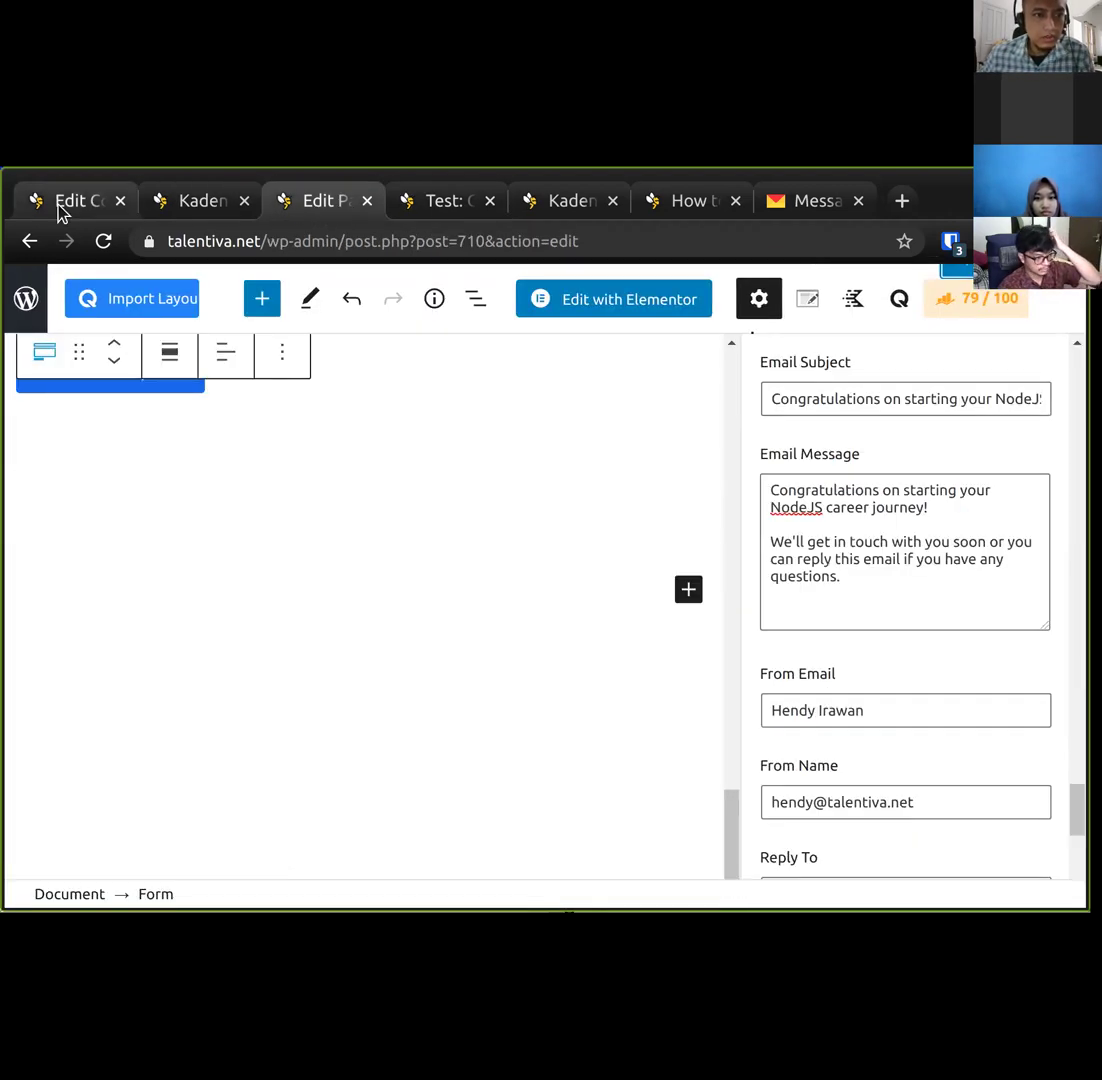
pyautogui.click(61, 210)
pyautogui.scroll(-5, 240, 507)
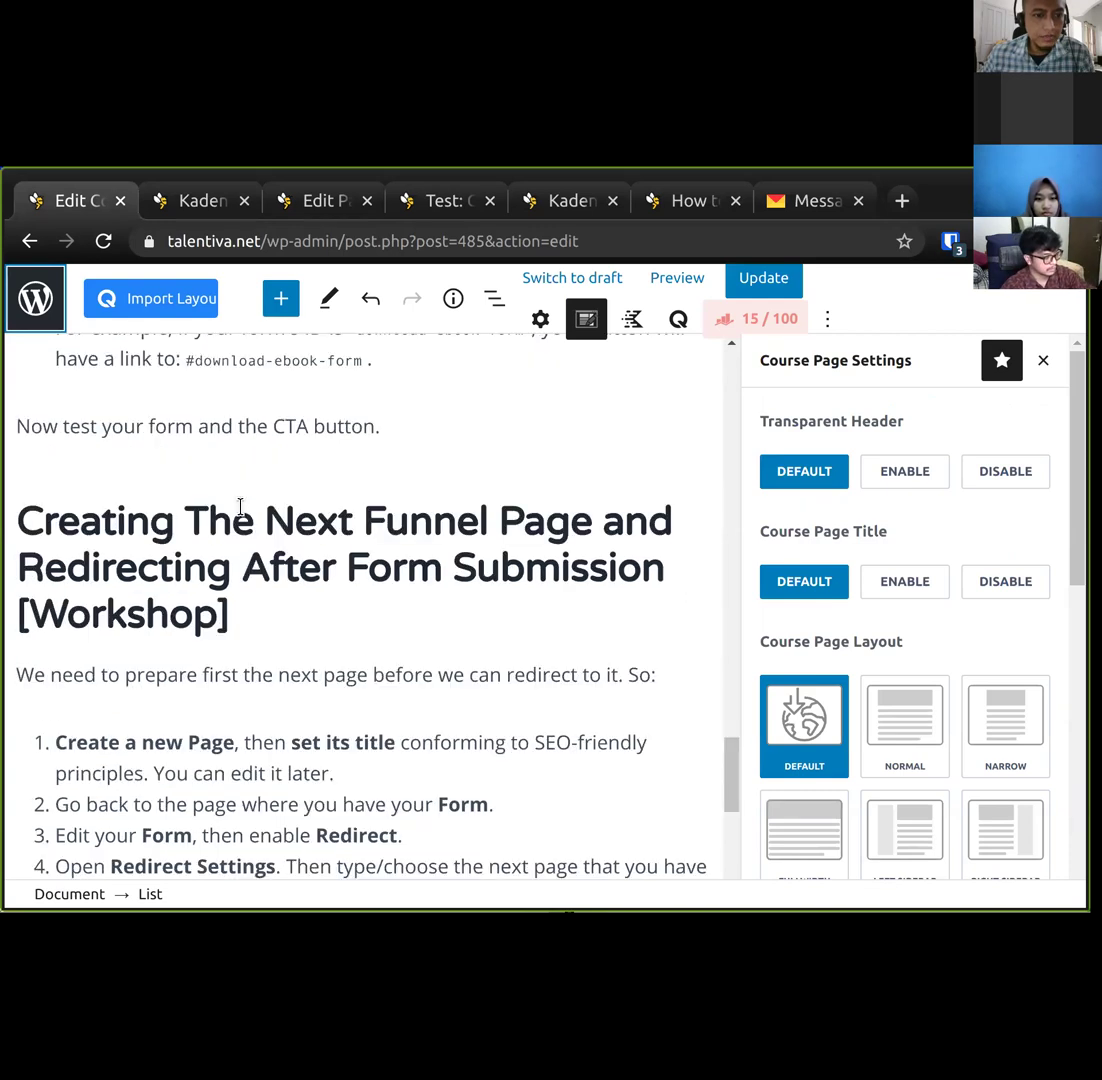
pyautogui.scroll(3, 240, 507)
pyautogui.scroll(-3, 240, 507)
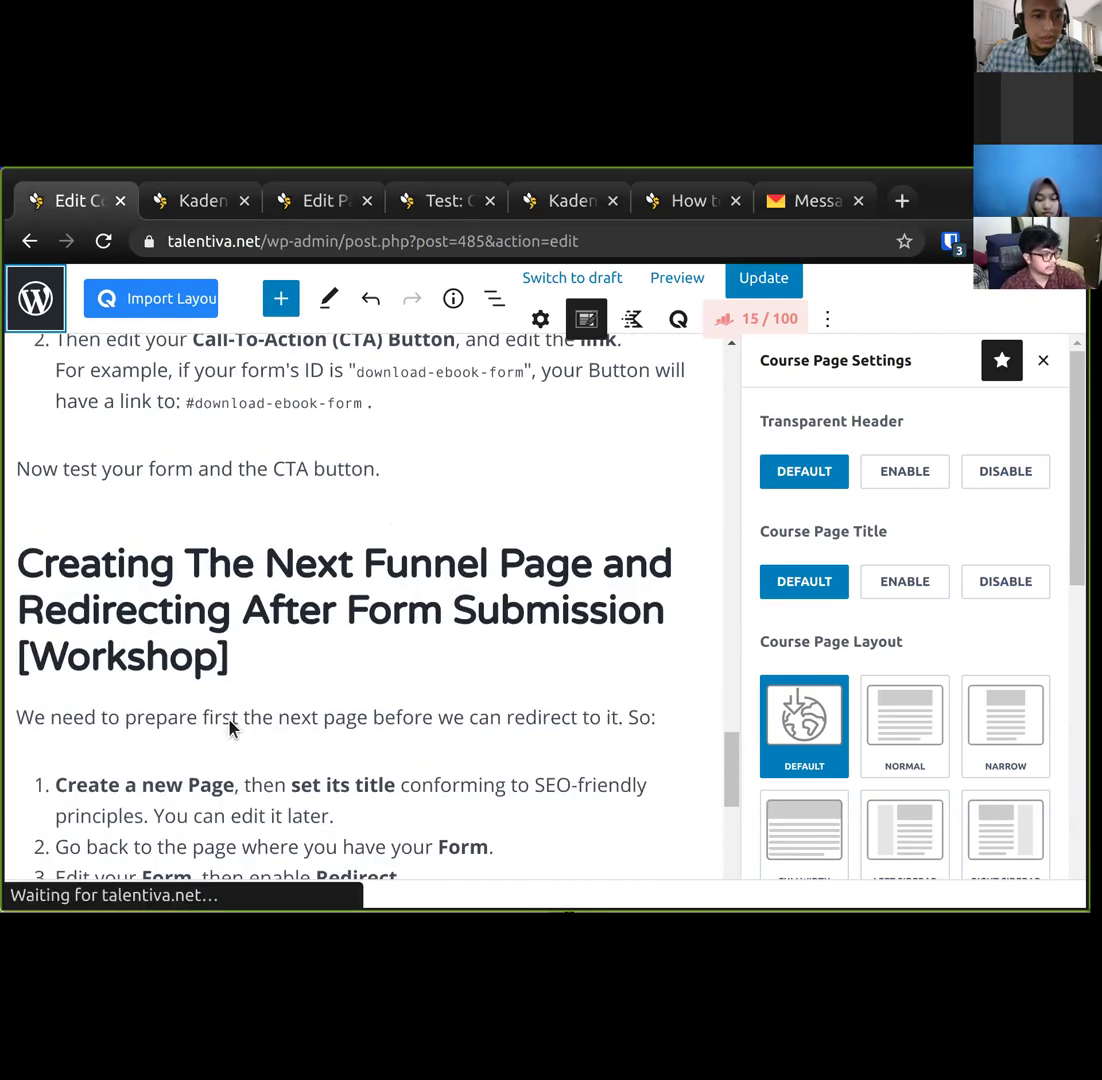
pyautogui.scroll(-3, 291, 773)
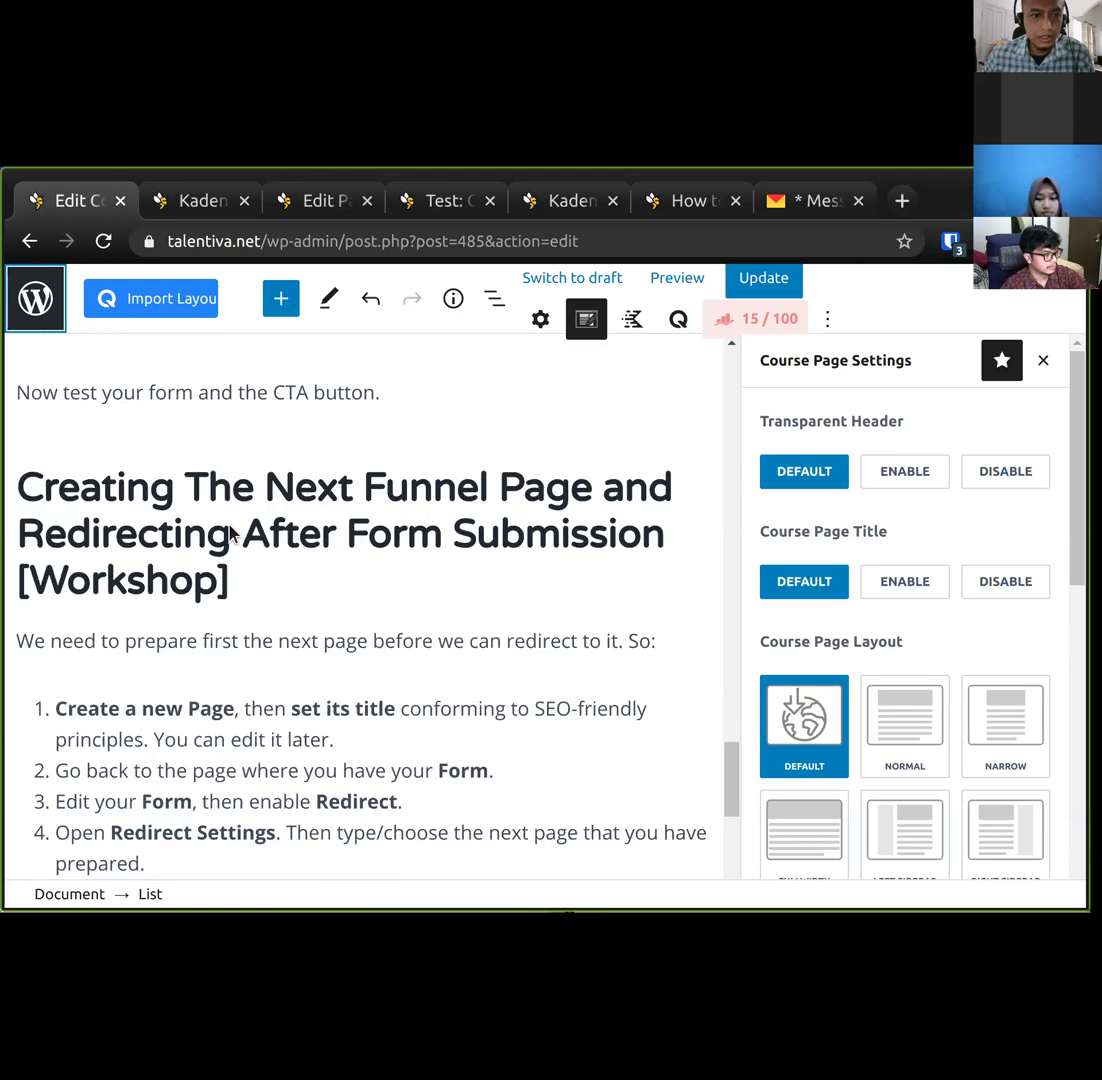
pyautogui.scroll(3, 258, 626)
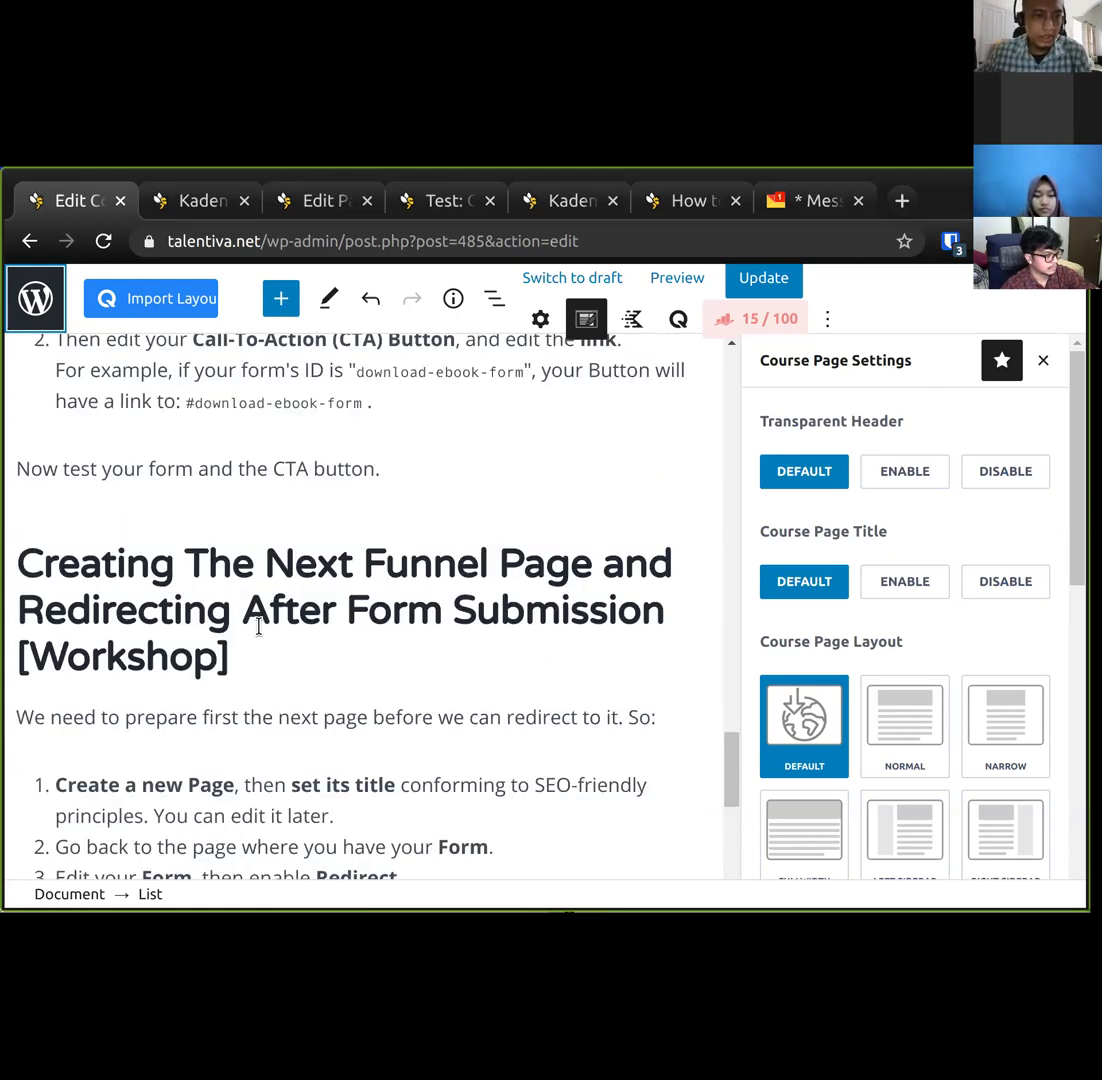
pyautogui.scroll(3, 413, 603)
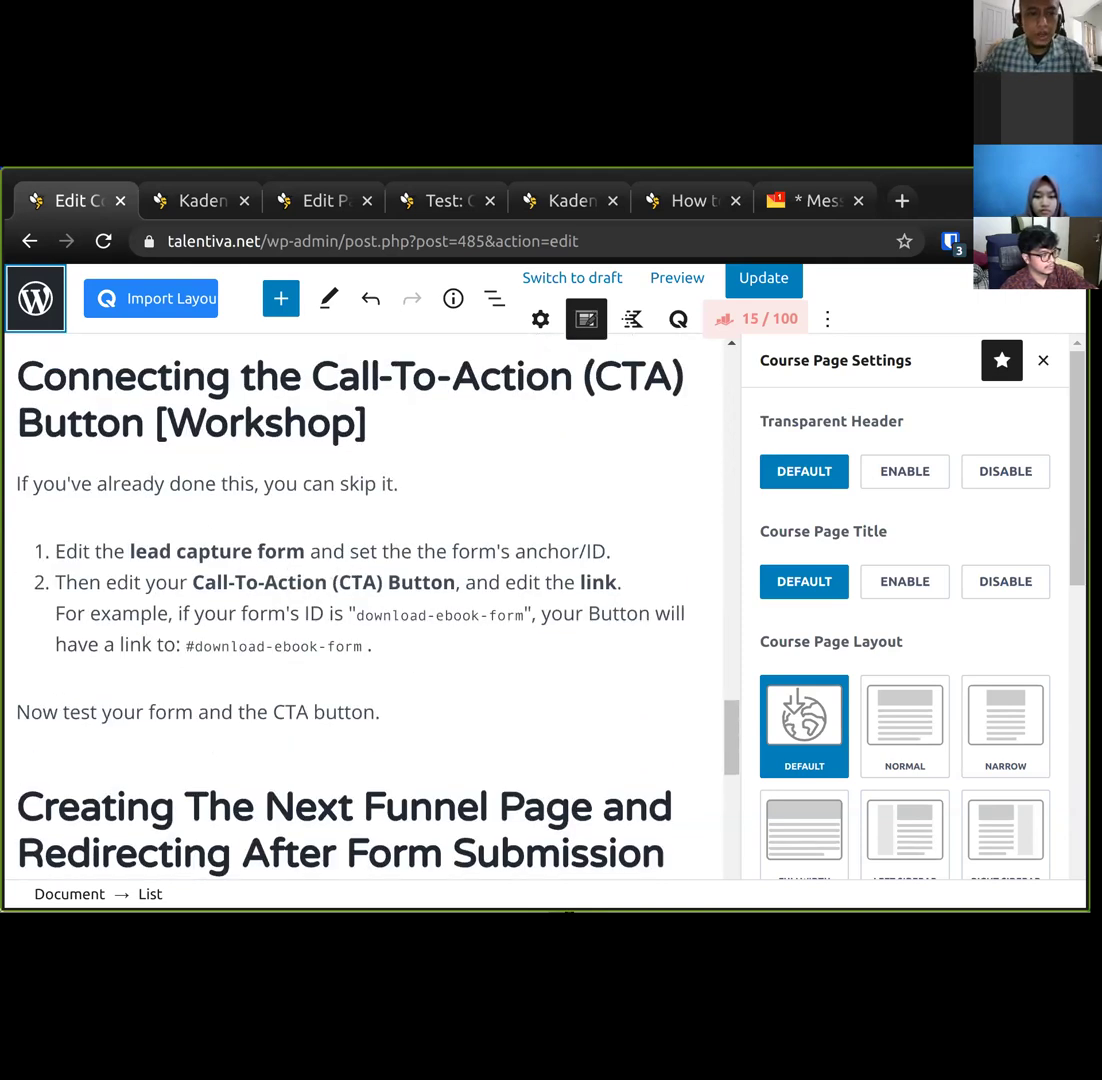
pyautogui.click(322, 204)
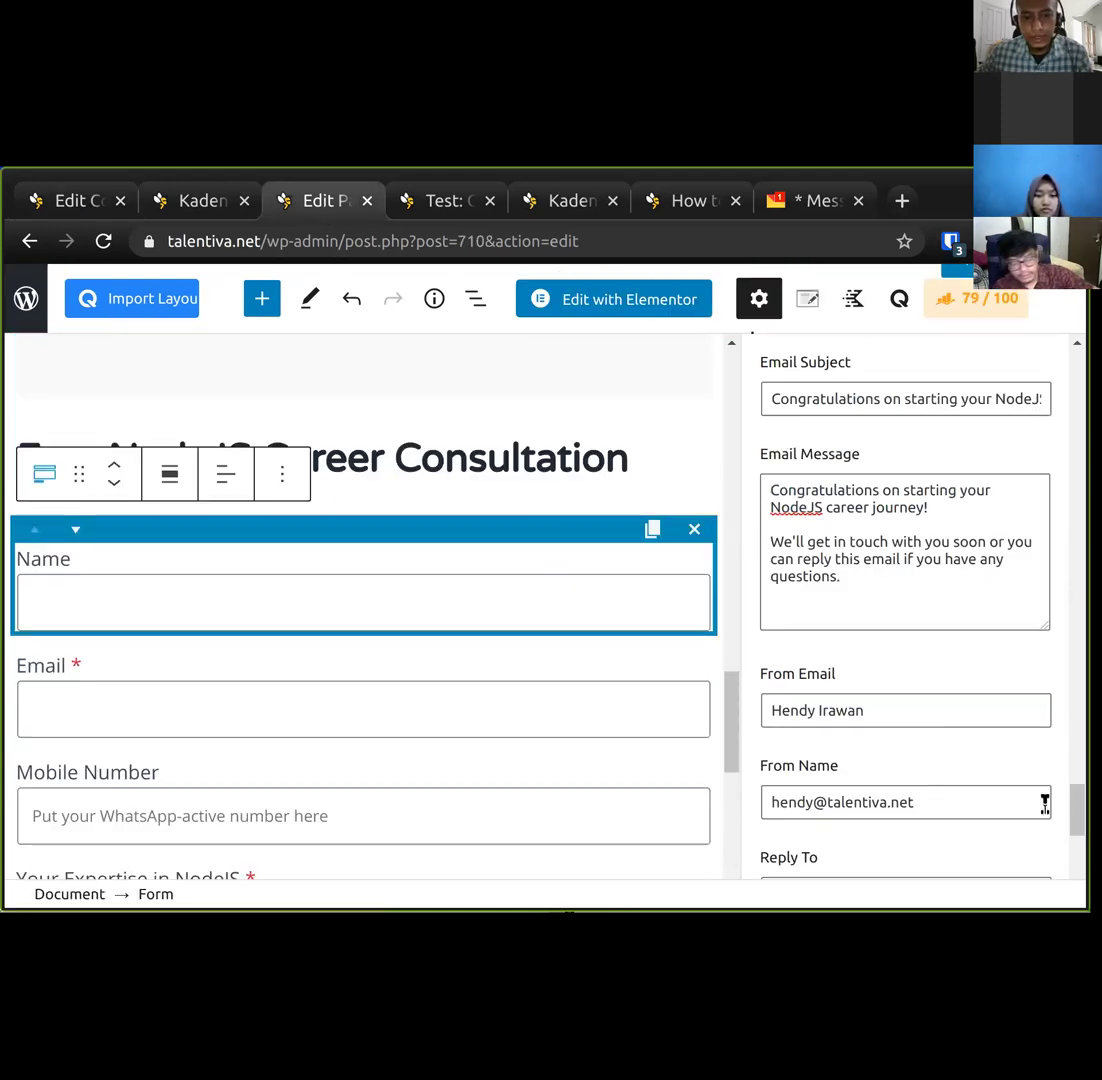
# Expand the form block's Advanced panel to reveal the HTML anchor field, then return to the lesson.
pyautogui.scroll(-6, 1044, 803)
pyautogui.scroll(5, 1044, 803)
pyautogui.scroll(-5, 1031, 835)
pyautogui.click(1031, 830)
pyautogui.scroll(-2, 1031, 830)
pyautogui.scroll(10, 1063, 539)
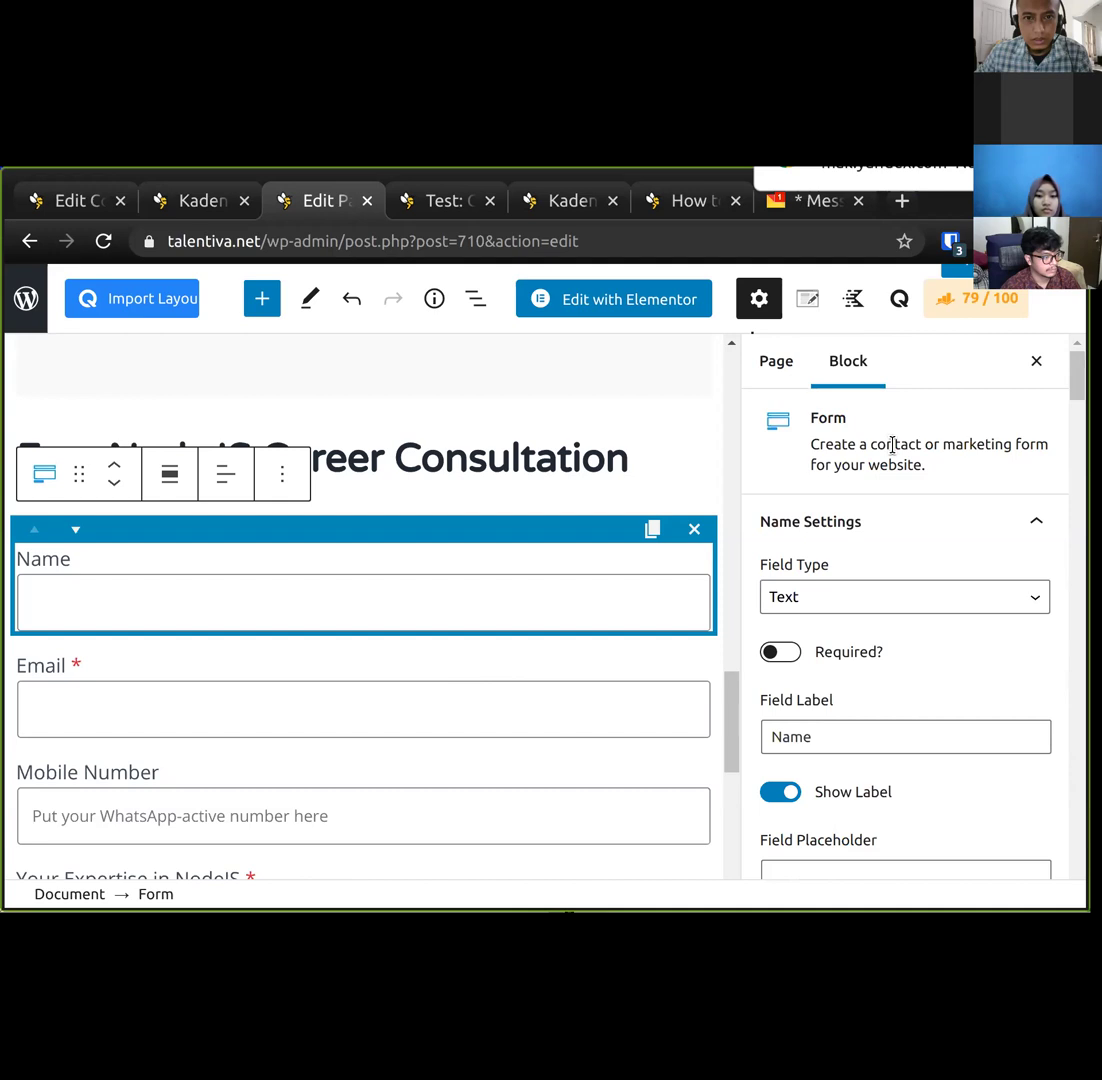
pyautogui.scroll(-6, 931, 581)
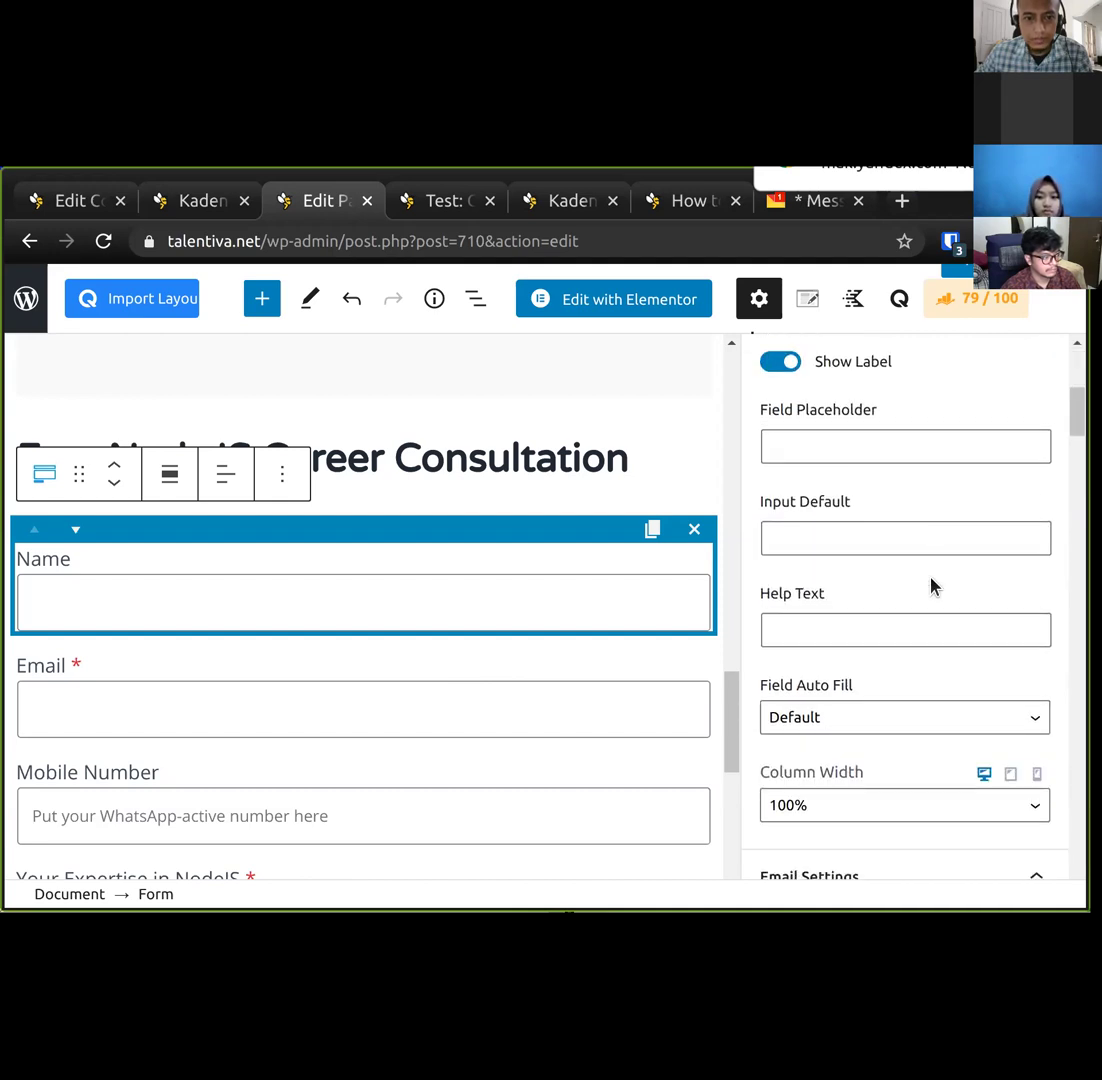
pyautogui.moveTo(1077, 428); pyautogui.dragTo(1043, 895)
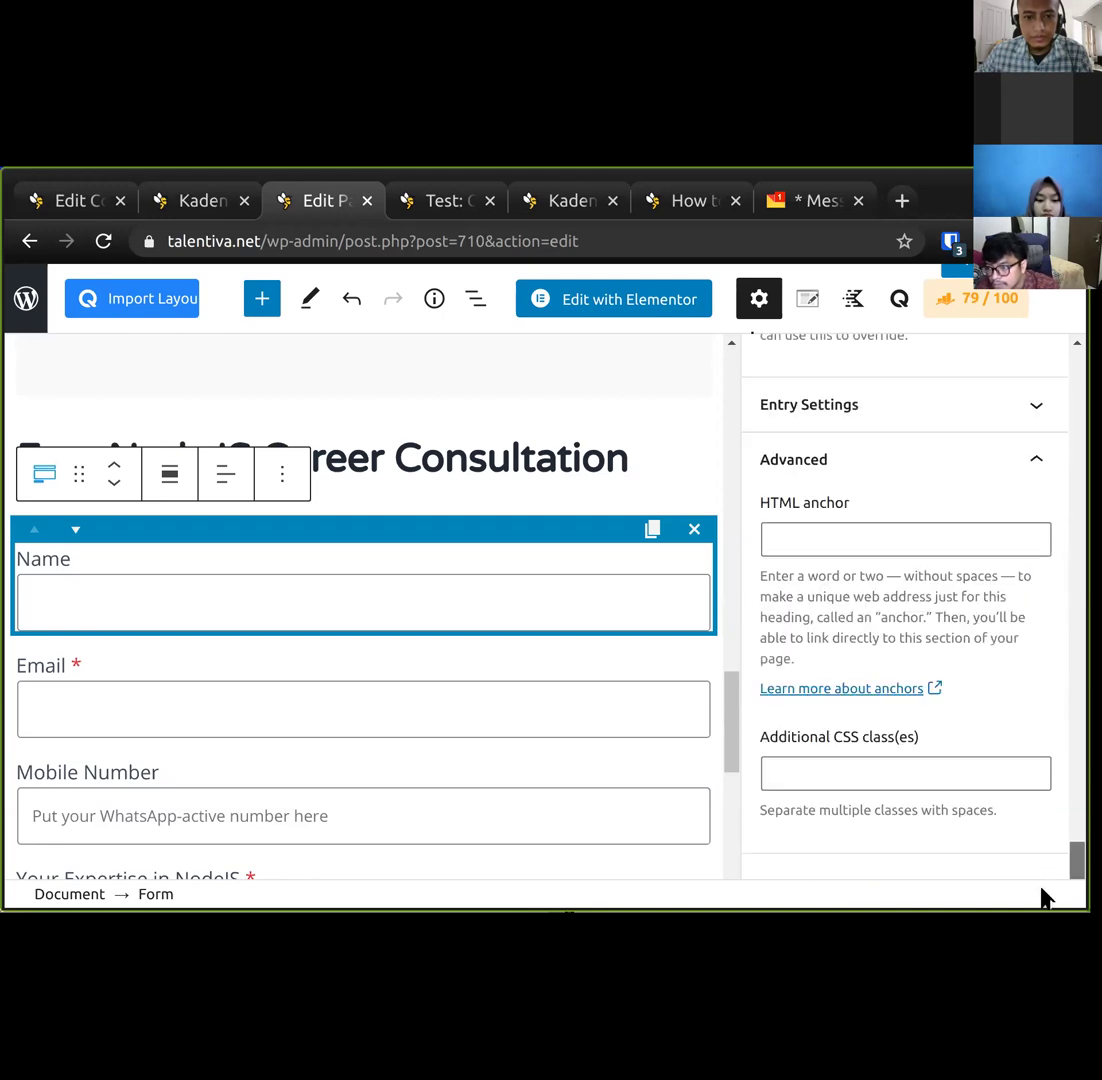
pyautogui.click(856, 539)
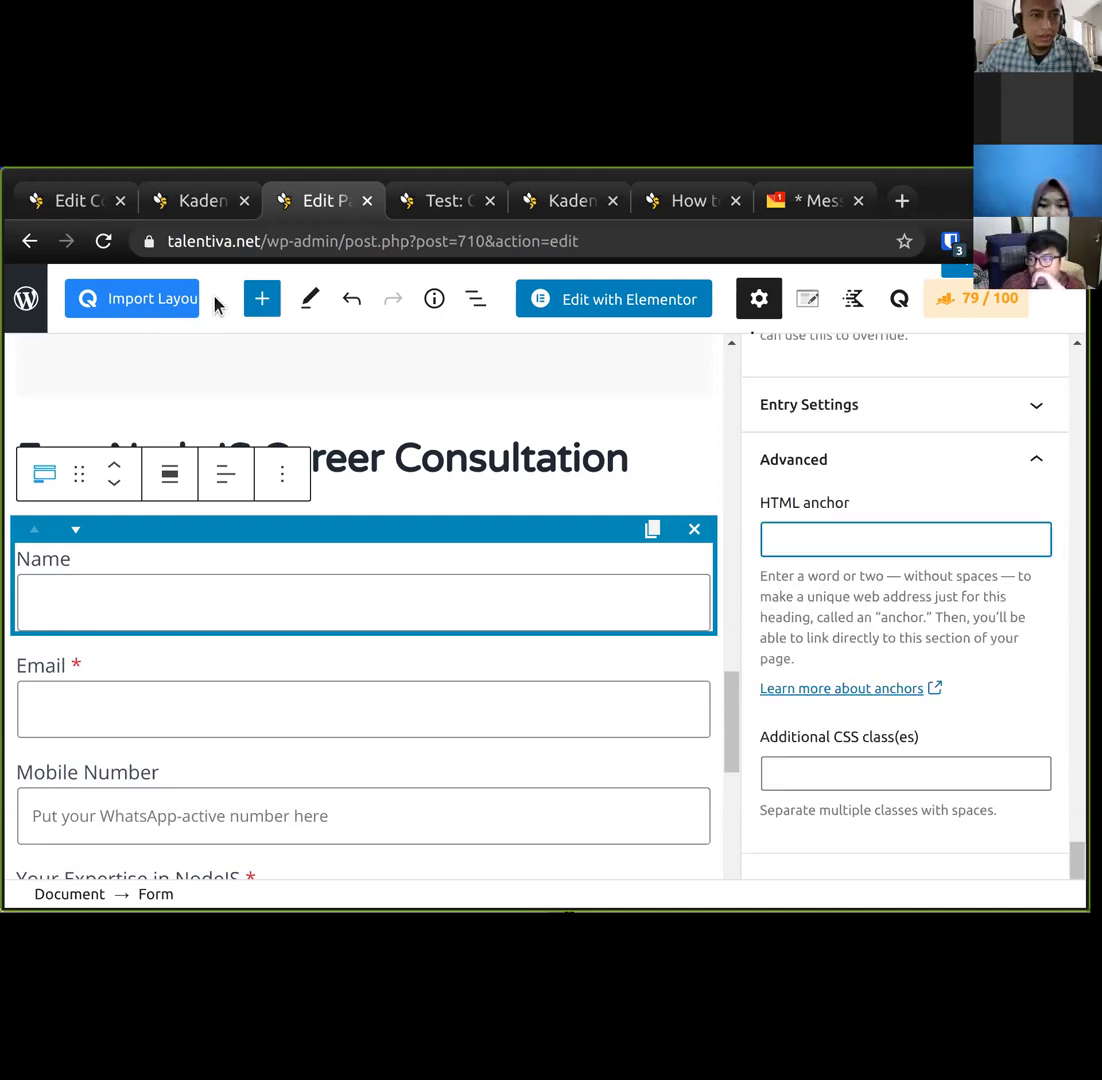
pyautogui.click(199, 205)
pyautogui.click(86, 206)
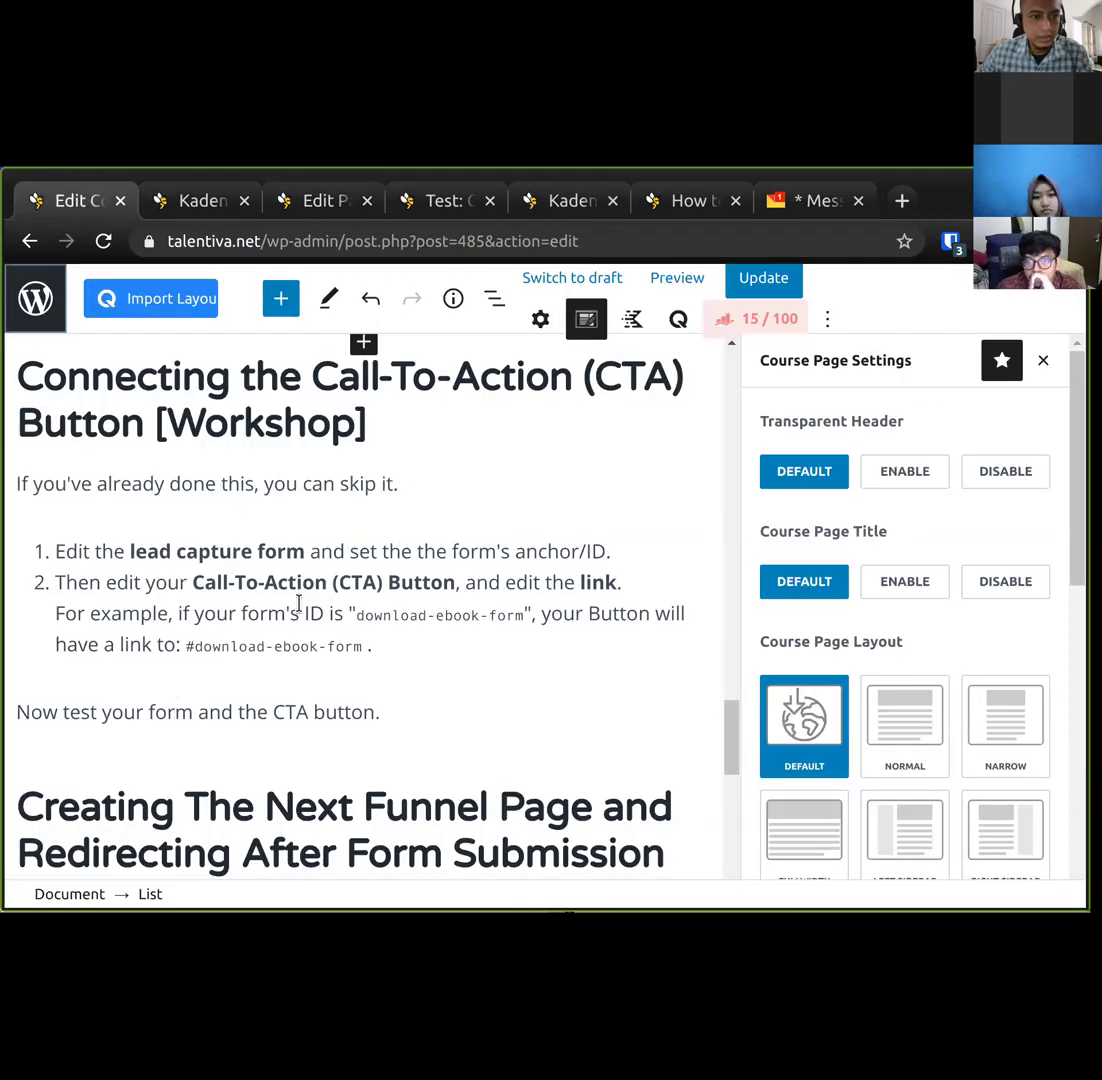
# Replace 'anchor/ID' with bold 'HTML anchor' in the lesson's first step.
pyautogui.click(500, 547)
pyautogui.write("'")
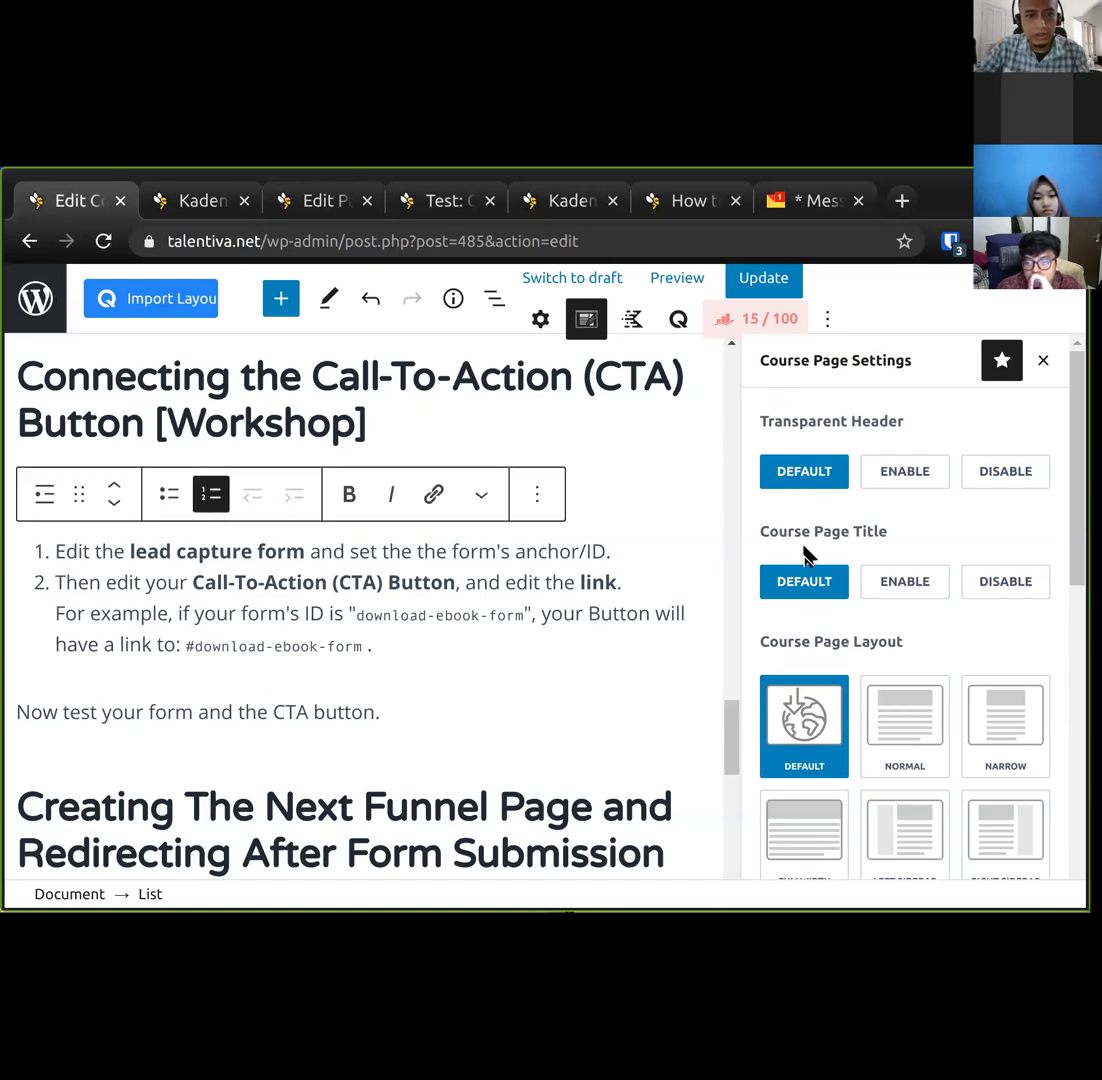
pyautogui.hotkey('ctrl', 'shift', 'Right')
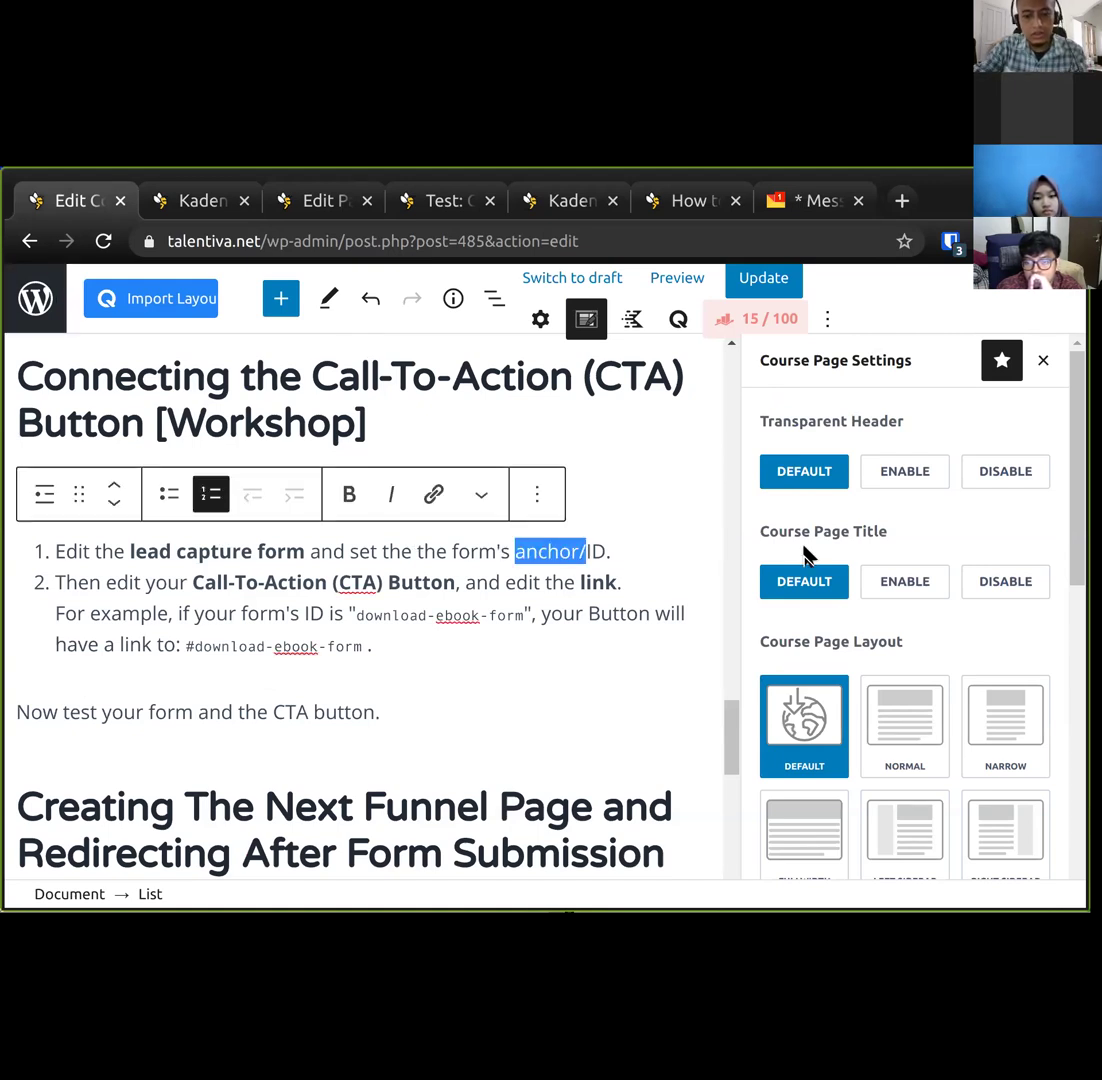
pyautogui.write('HTML and')
pyautogui.press('BackSpace')
pyautogui.write('chor')
pyautogui.hotkey('ctrl', 'shift', 'Right')
pyautogui.press('BackSpace')
pyautogui.hotkey('ctrl', 'shift', 'Left')
pyautogui.hotkey('ctrl', 'shift', 'Left')
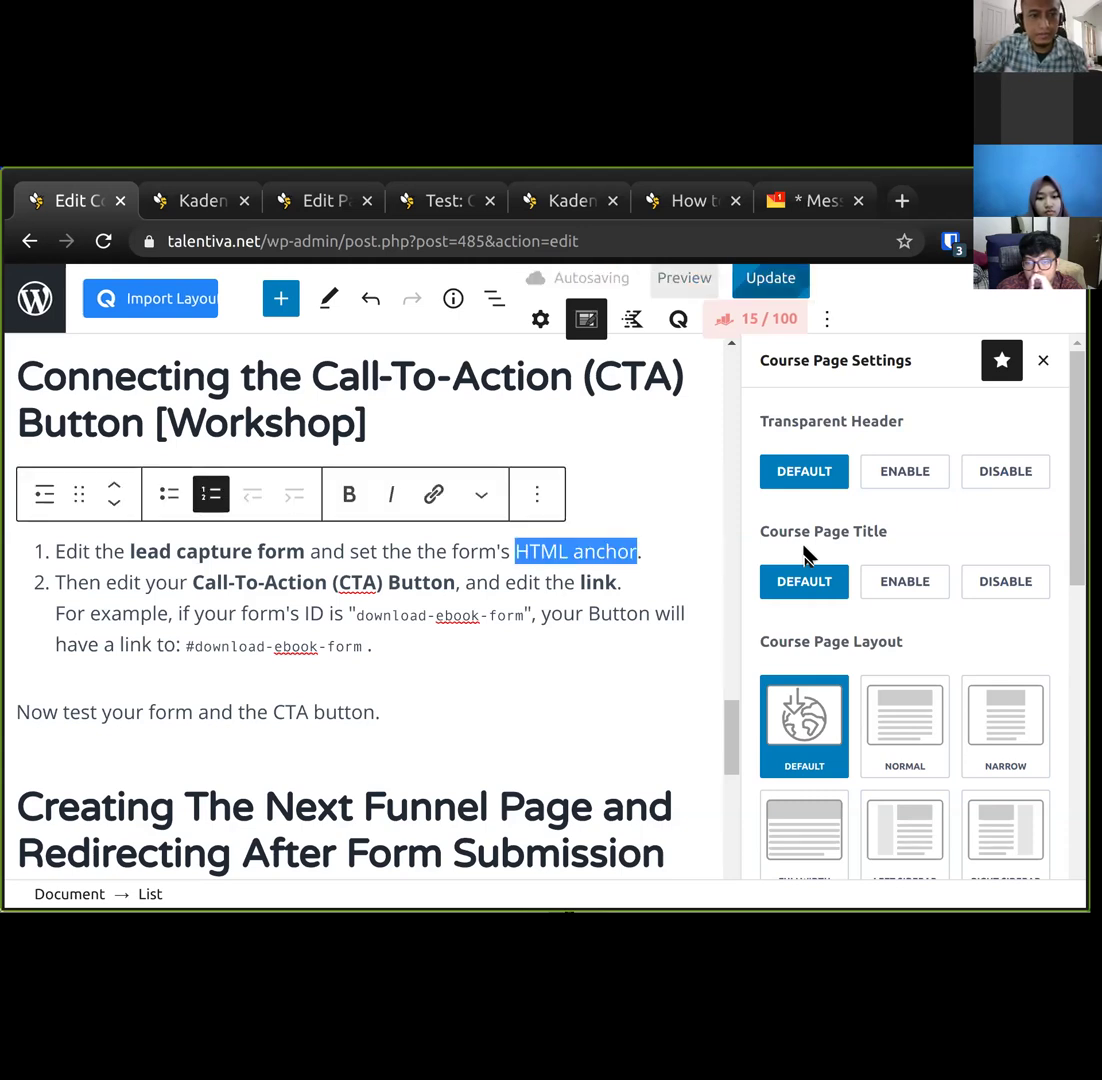
pyautogui.hotkey('ctrl', 'b')
pyautogui.click(196, 207)
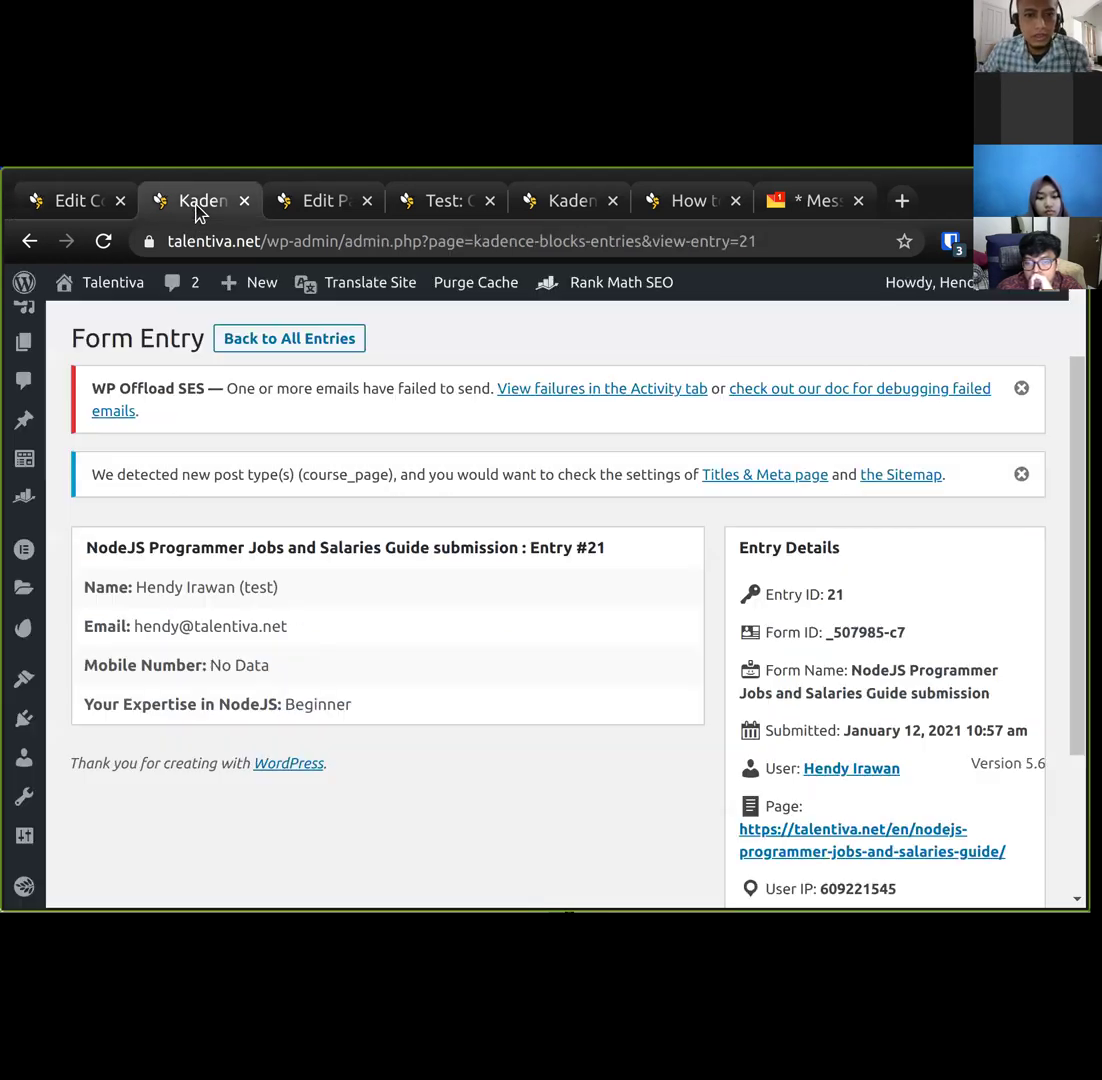
# Set the consultation form's HTML anchor to nodejs-career-form and copy the anchor name.
pyautogui.click(325, 208)
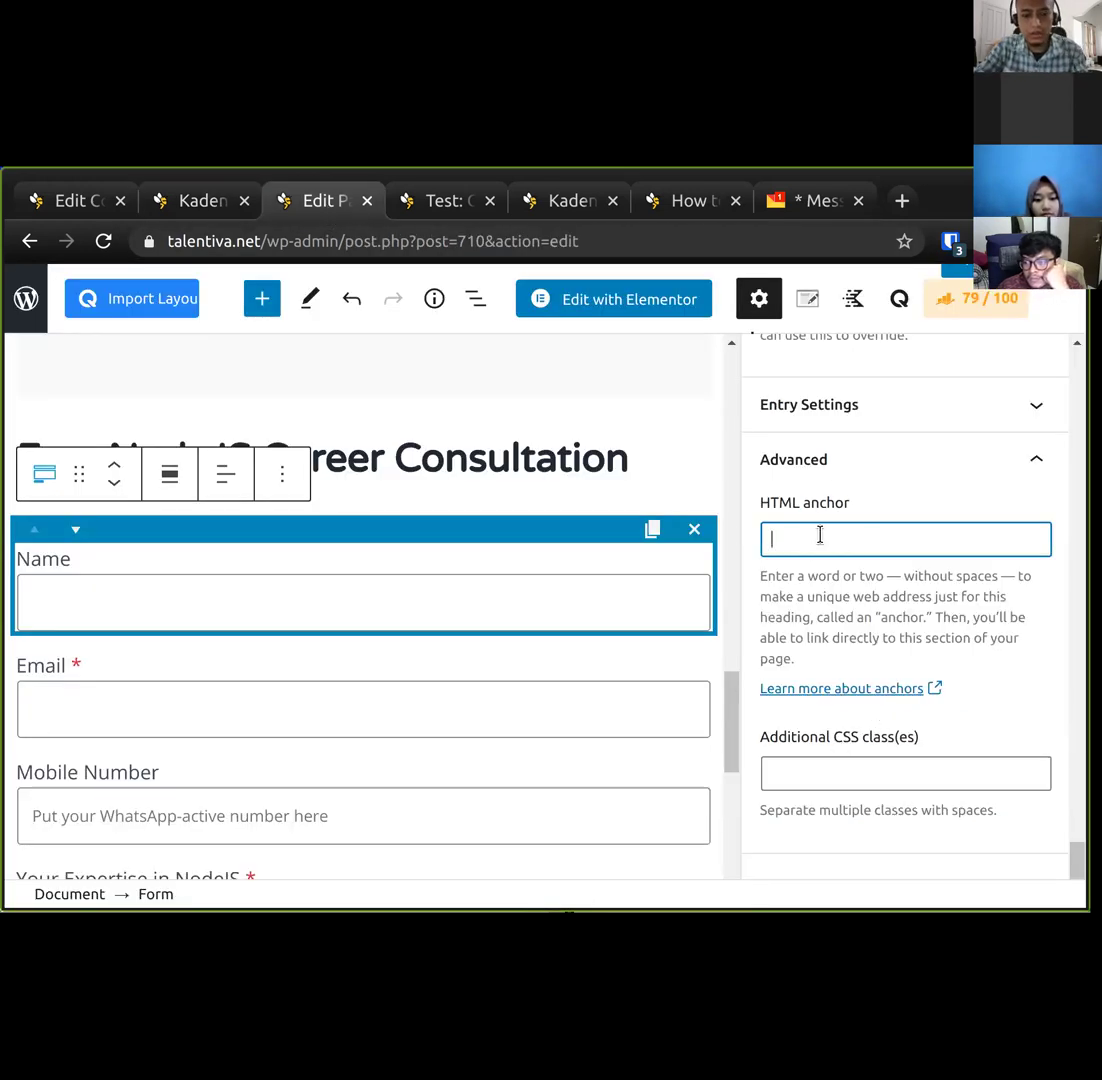
pyautogui.write('nodejs-career-form')
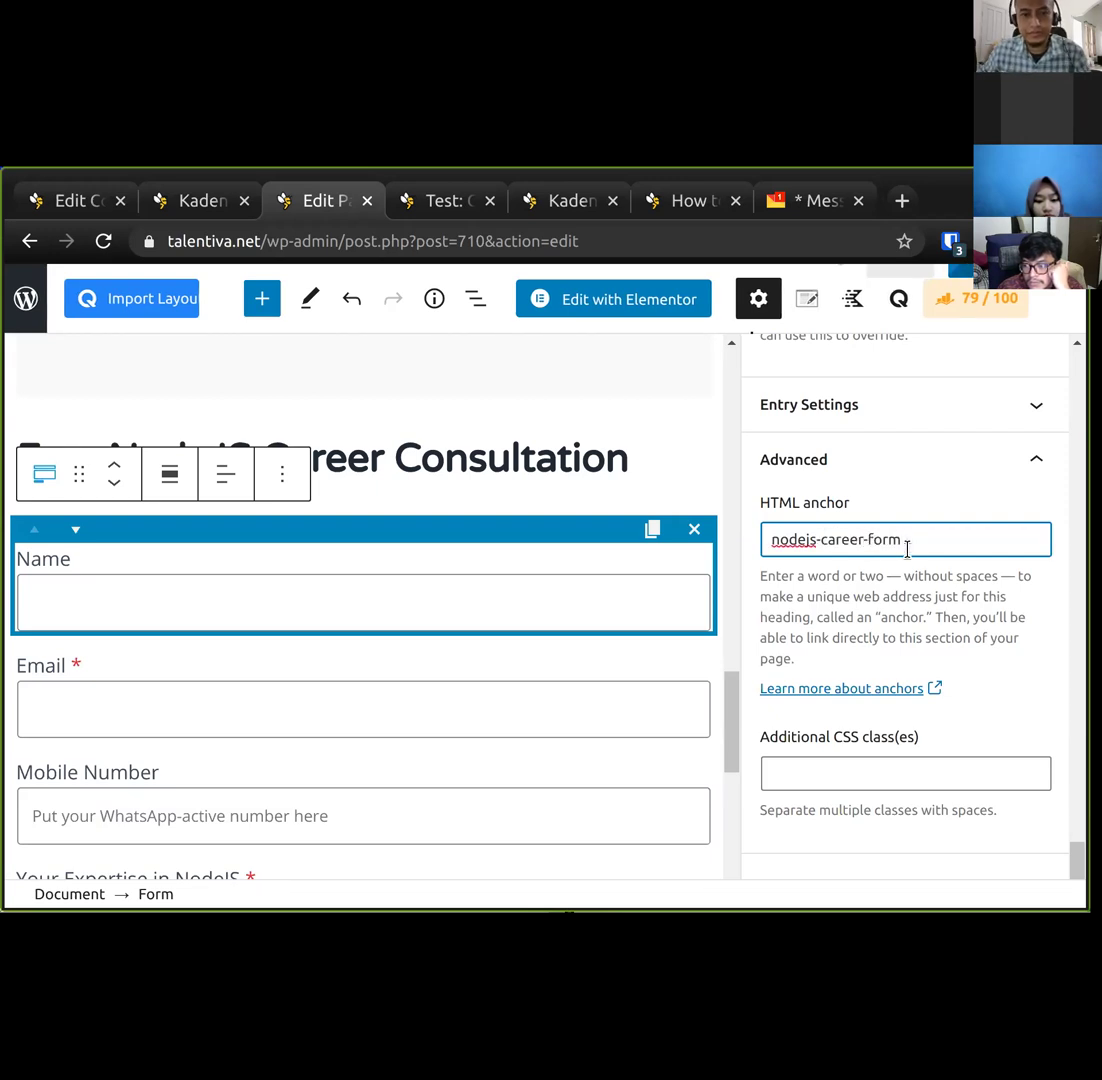
pyautogui.hotkey('ctrl', 'a')
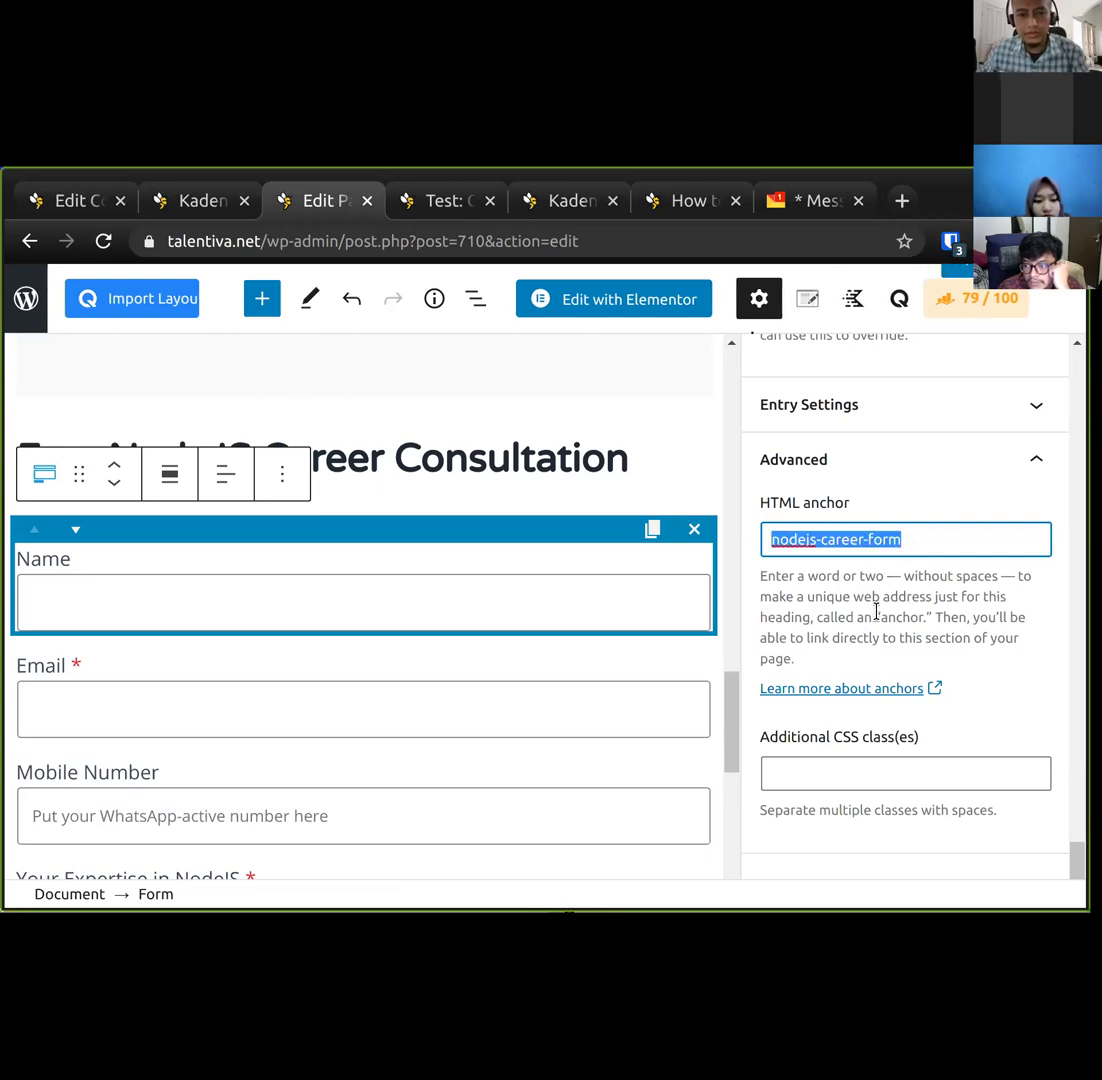
pyautogui.click(880, 620)
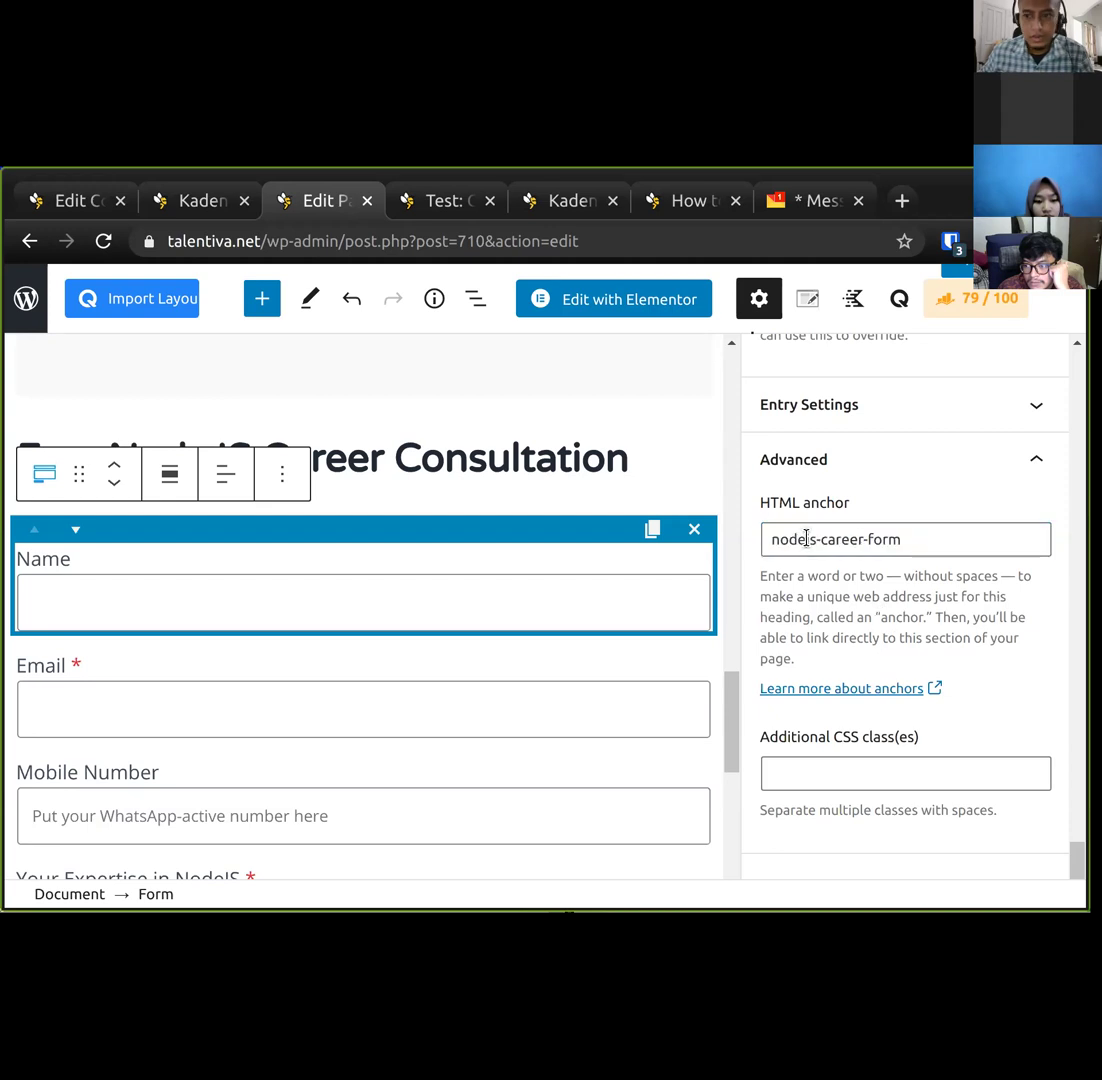
pyautogui.moveTo(728, 728); pyautogui.dragTo(731, 504)
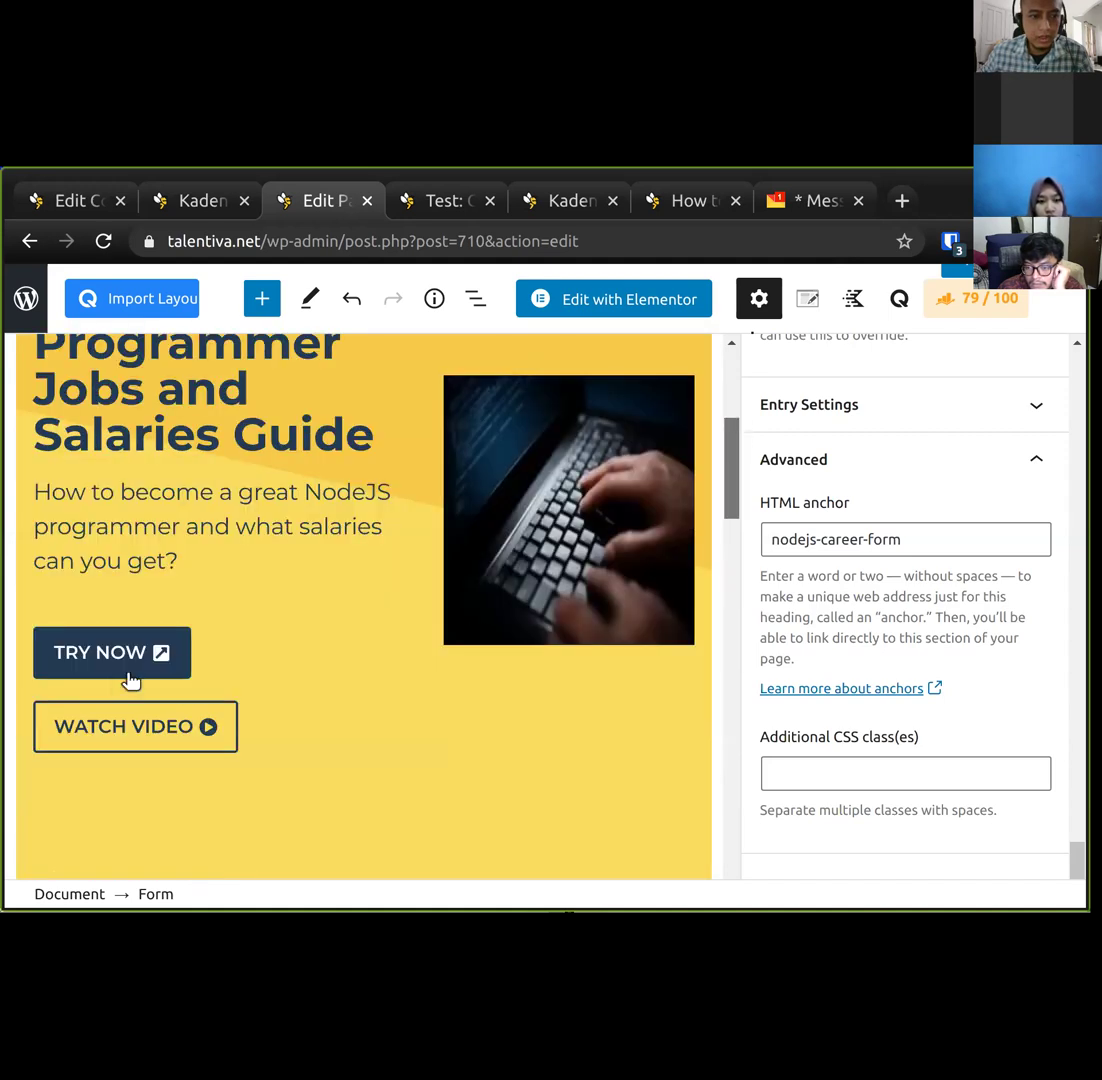
# Relabel the TRY NOW button as FREE CONSULTATION.
pyautogui.click(128, 658)
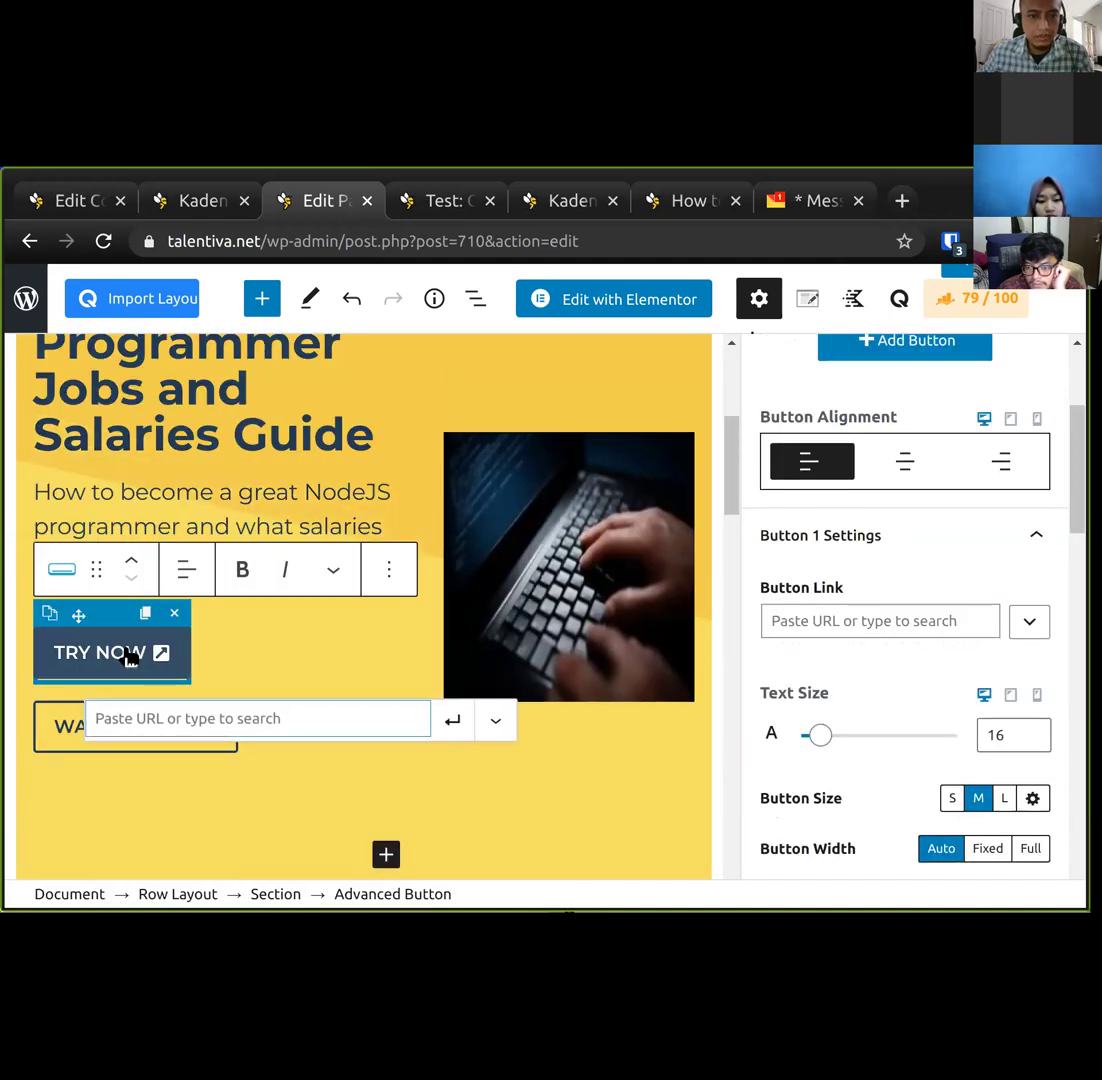
pyautogui.doubleClick(113, 655)
pyautogui.tripleClick(113, 655)
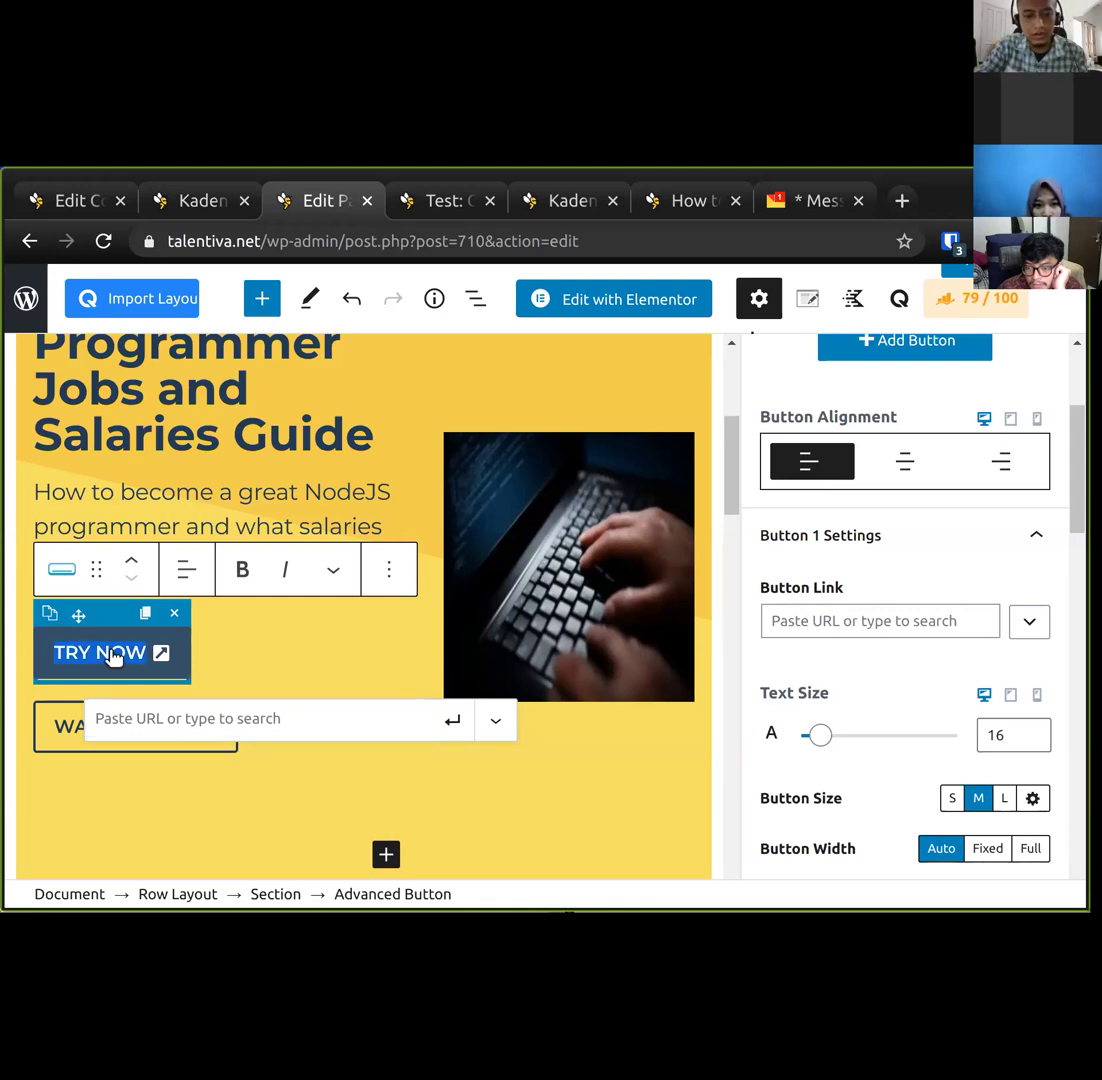
pyautogui.write('FREE CONSULTATIO')
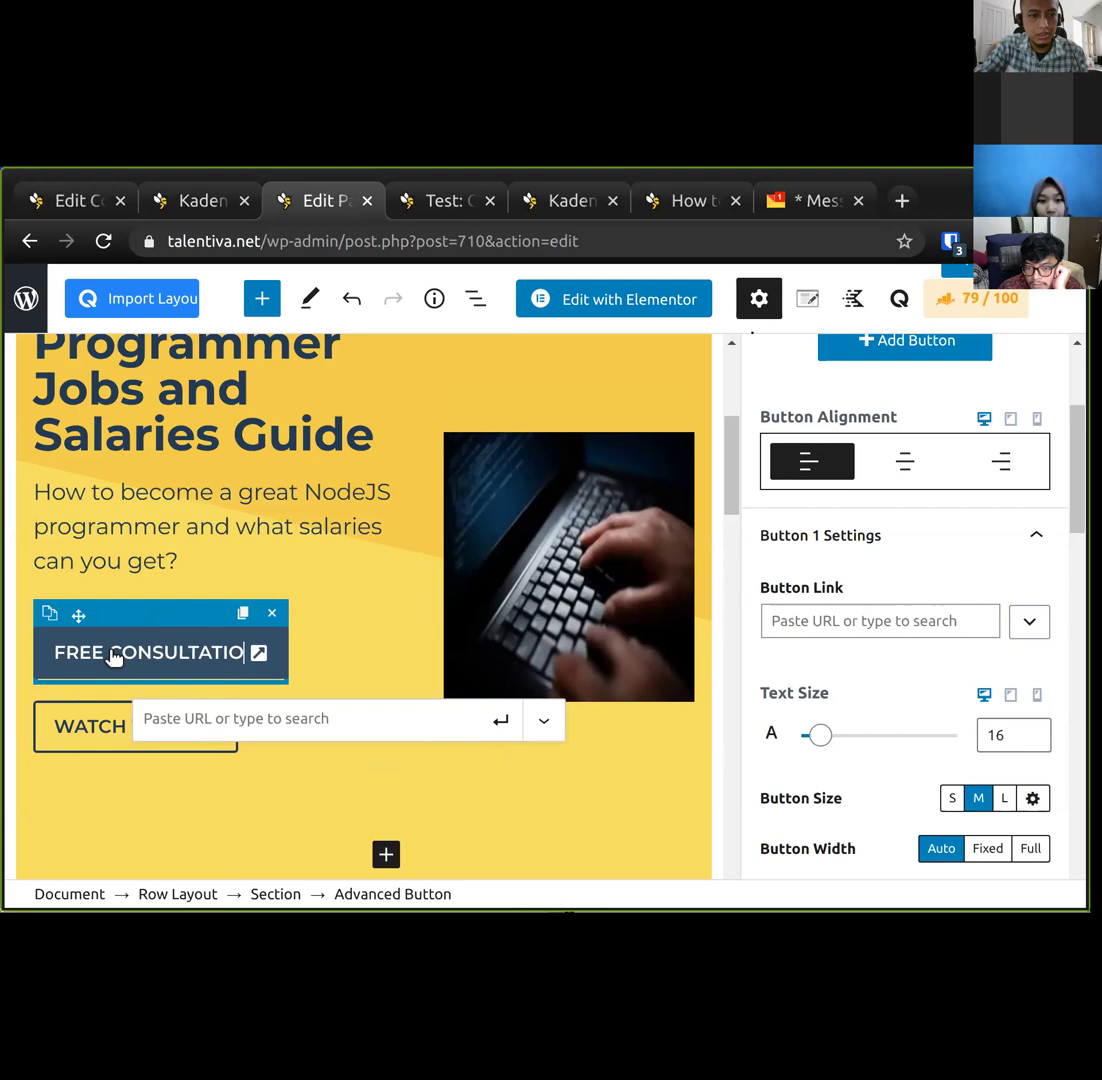
pyautogui.write('N')
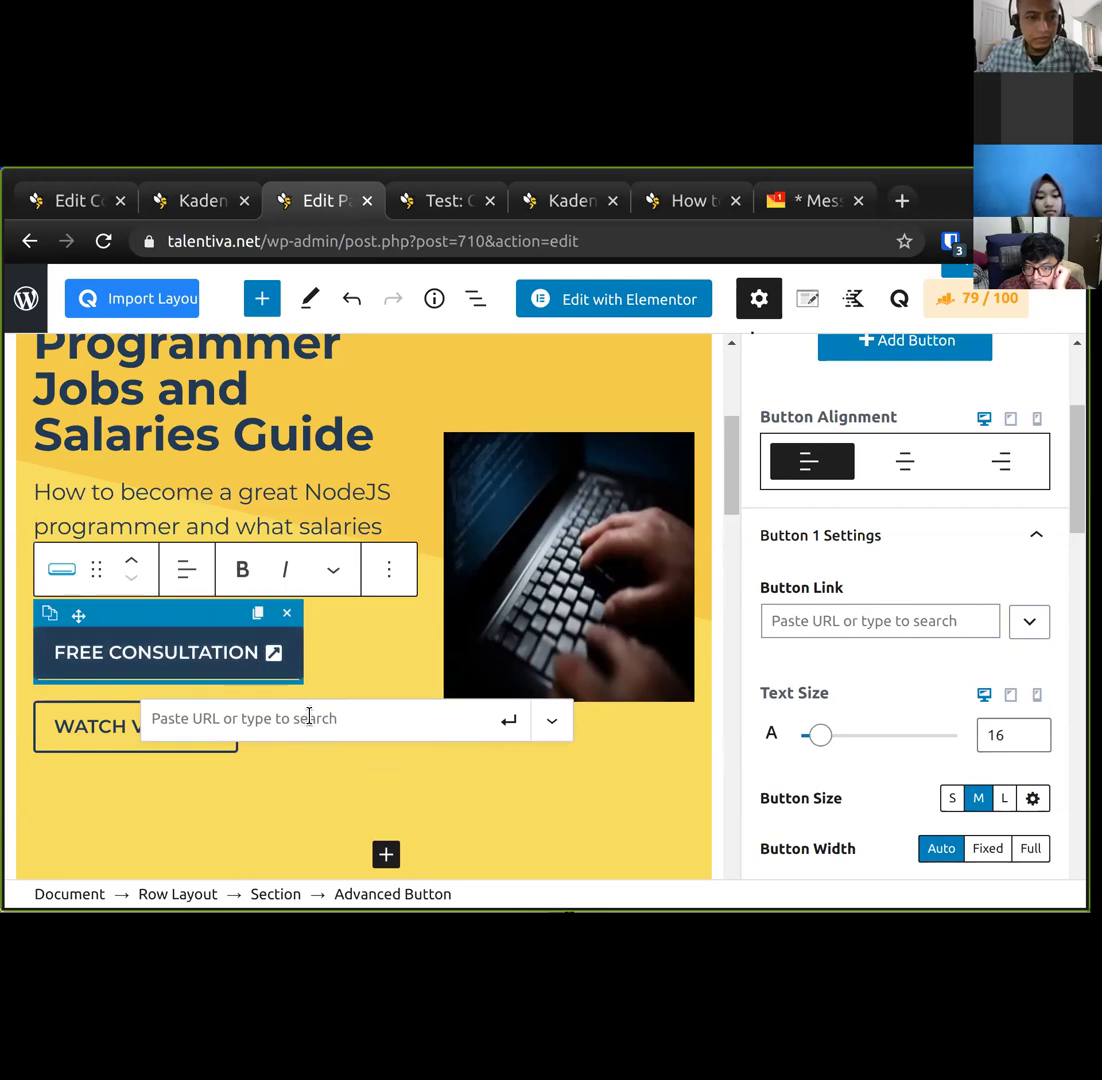
# Link the button to #nodejs-career-form and save the page.
pyautogui.click(300, 721)
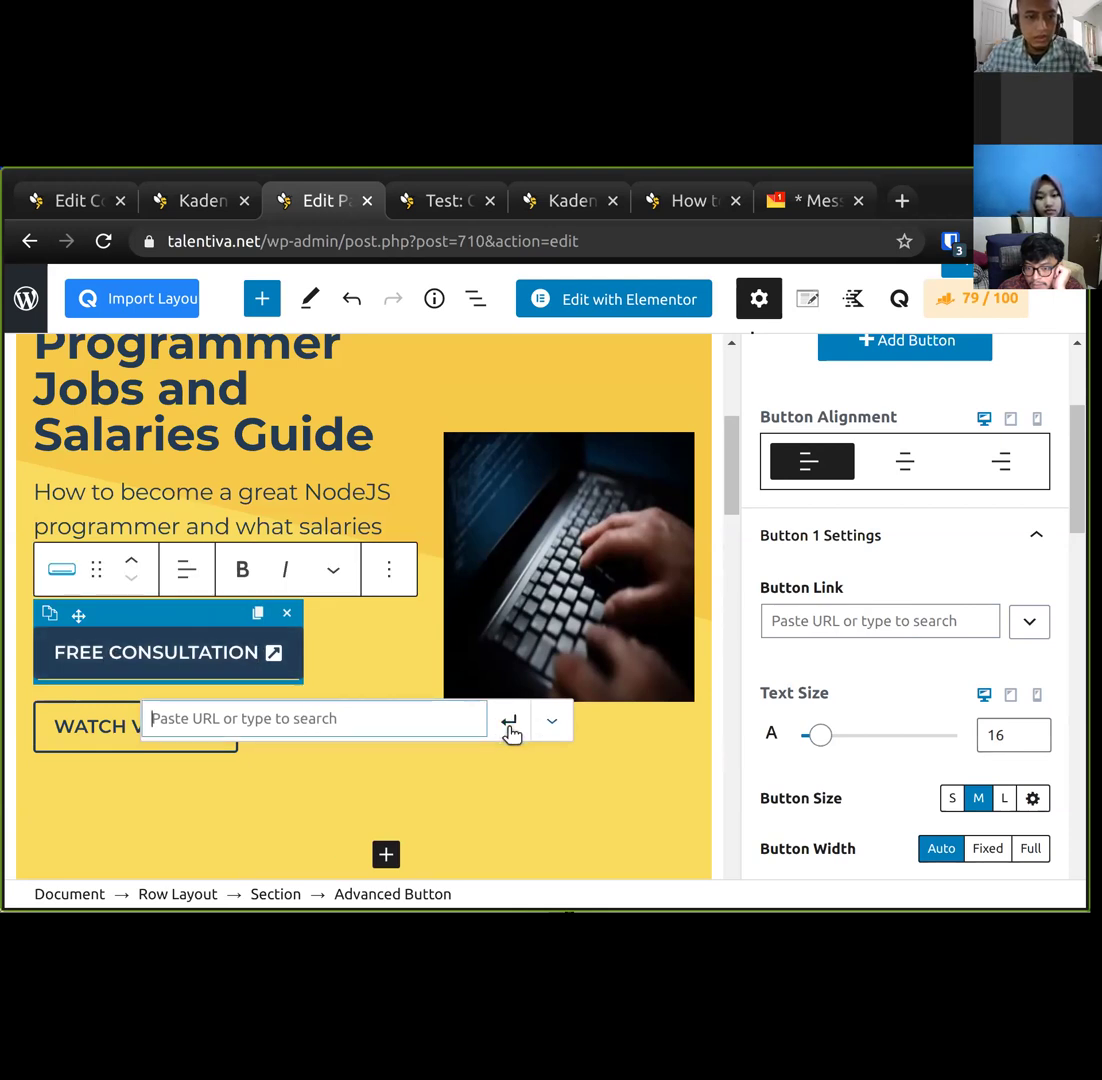
pyautogui.write('#')
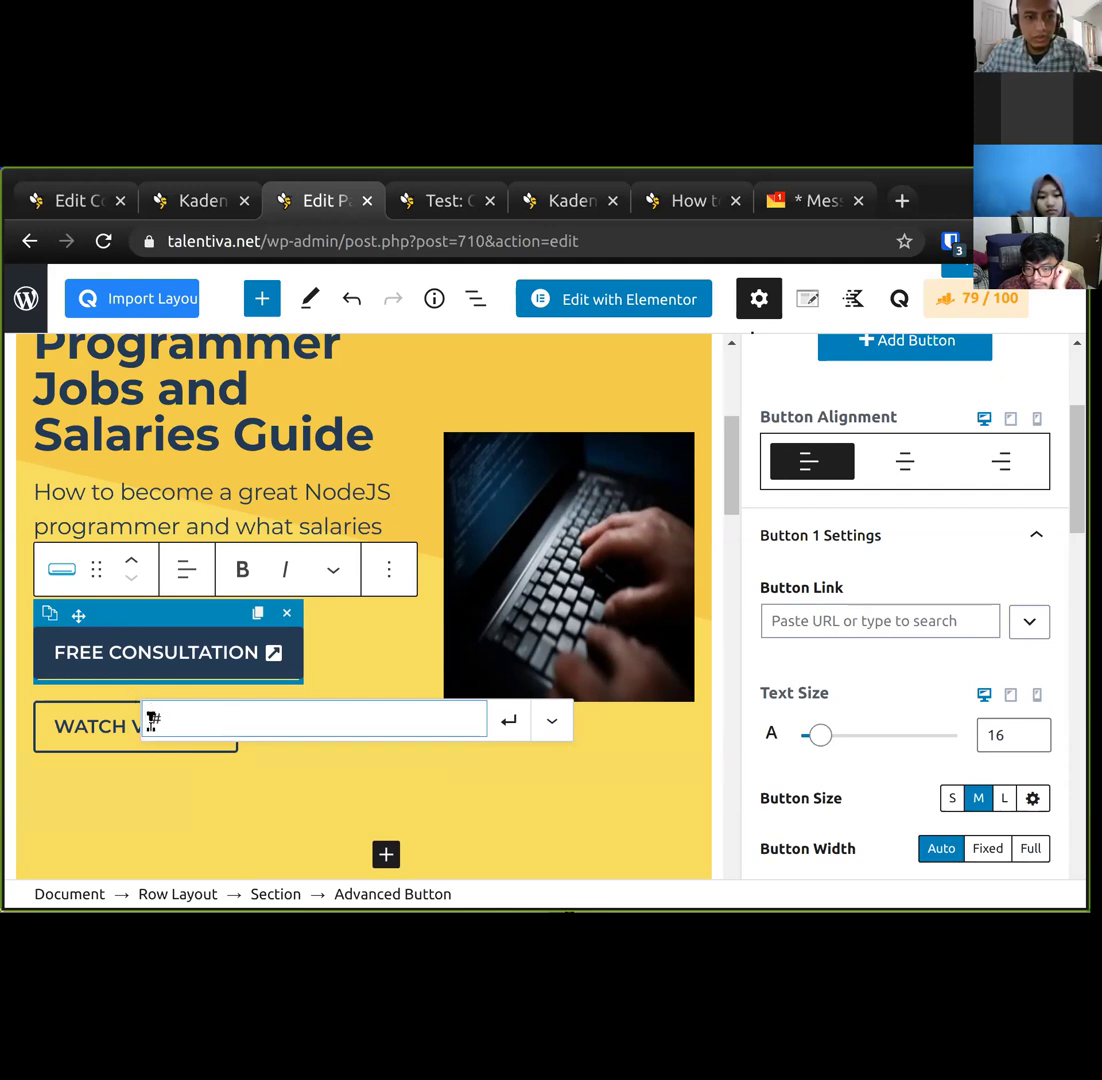
pyautogui.write('nodejs-career-form')
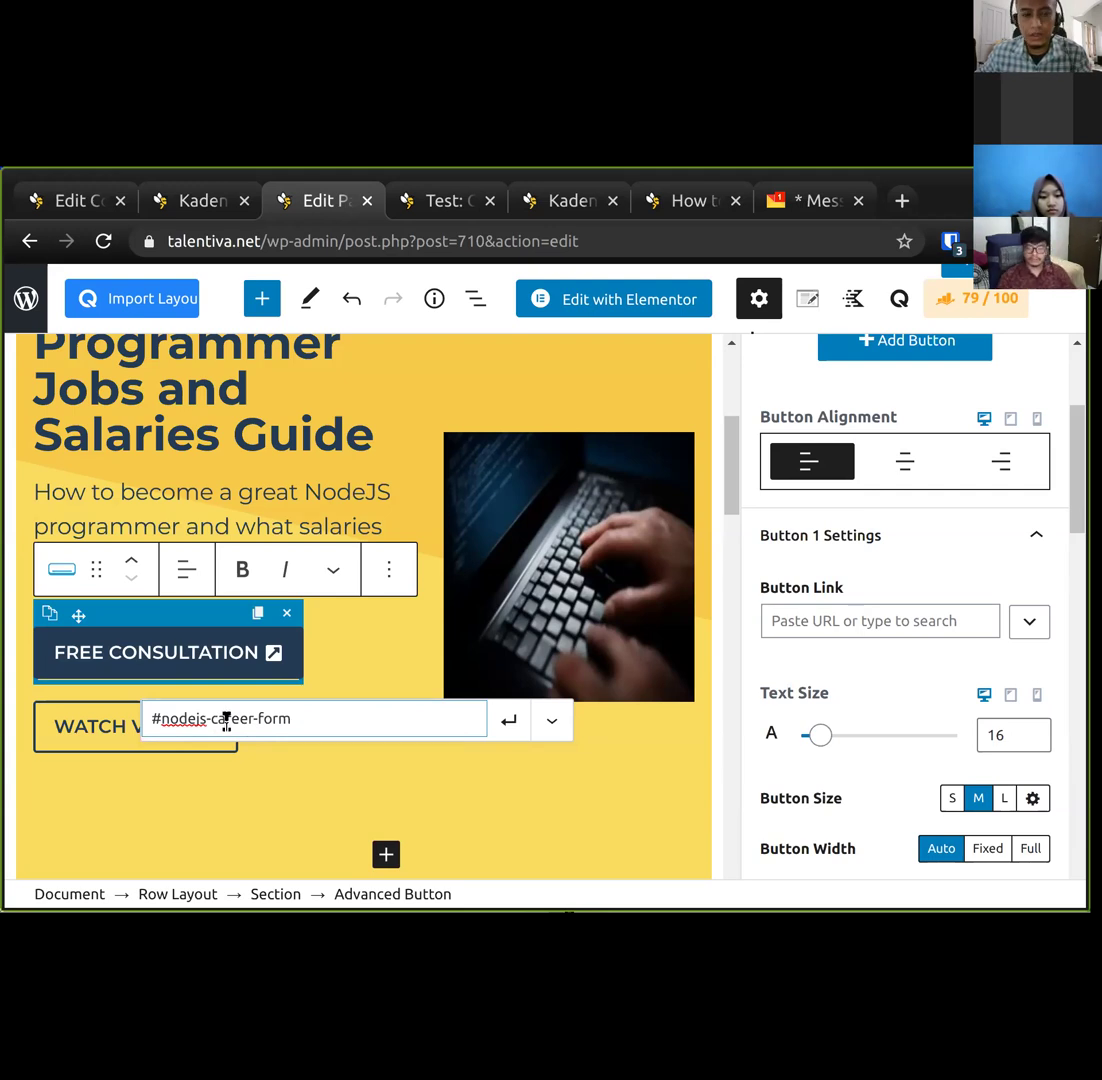
pyautogui.click(508, 723)
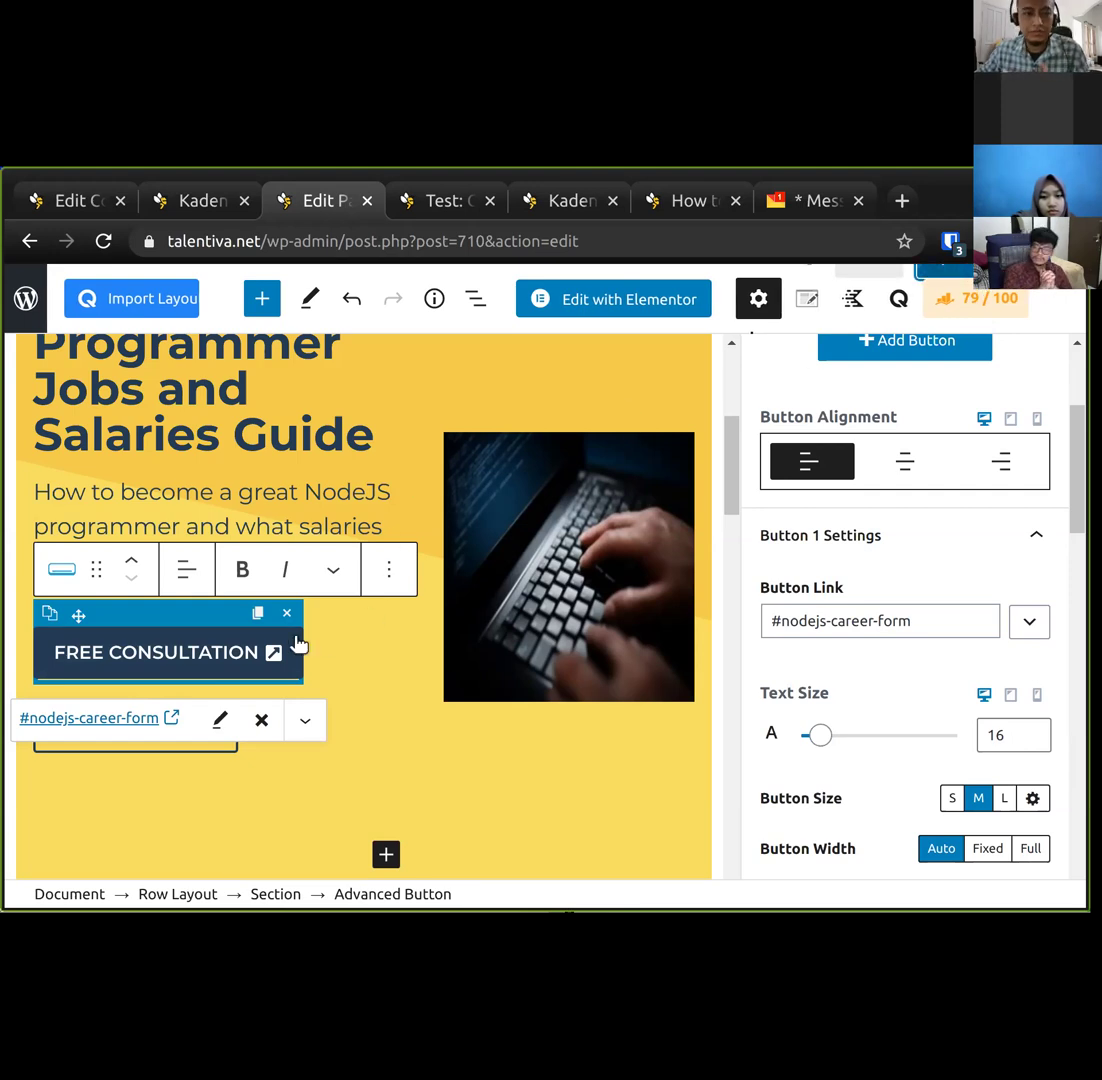
pyautogui.hotkey('ctrl', 's')
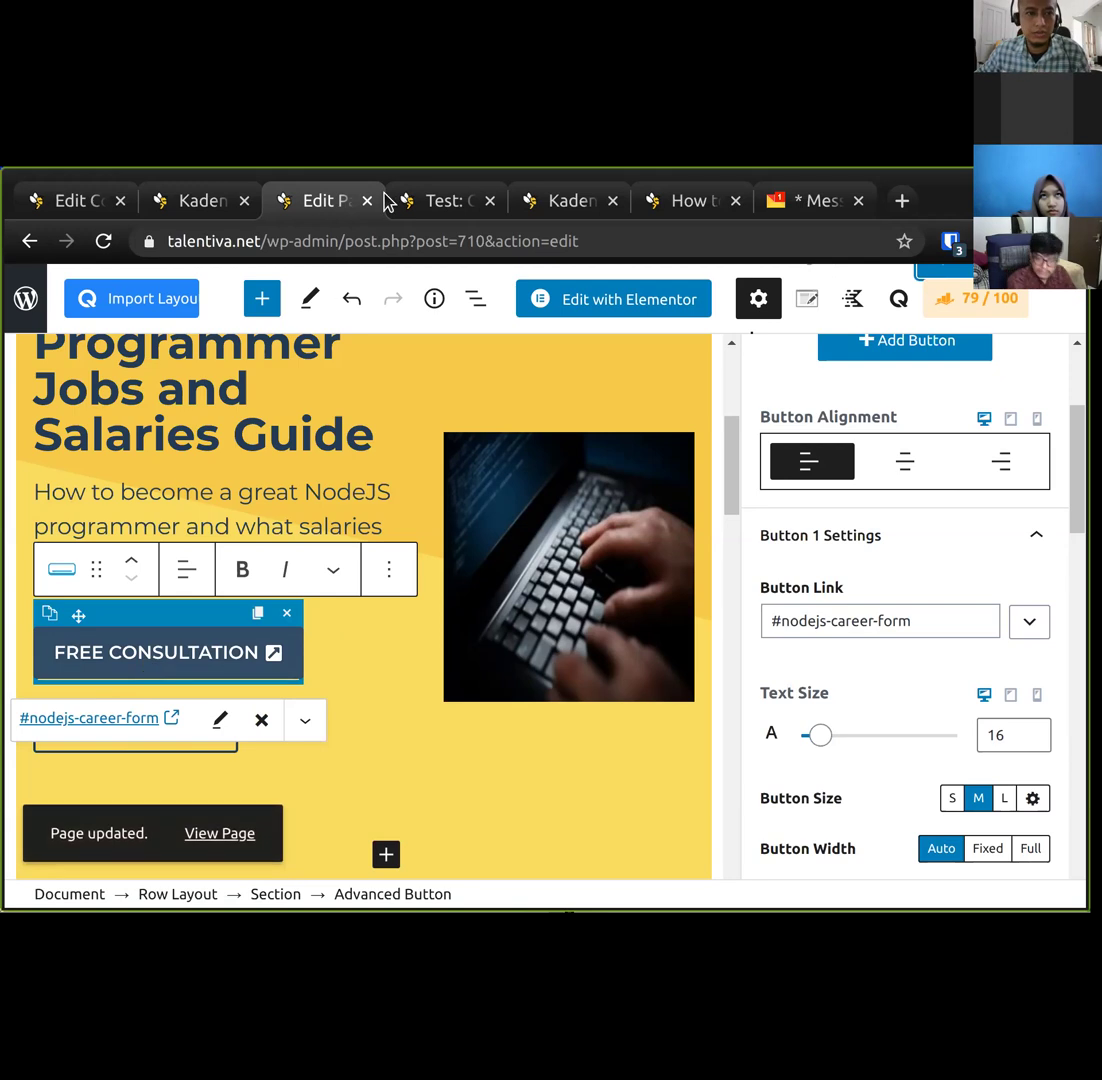
pyautogui.click(190, 200)
# Reload the live NodeJS guide page and test that FREE CONSULTATION jumps to the career form.
pyautogui.click(418, 200)
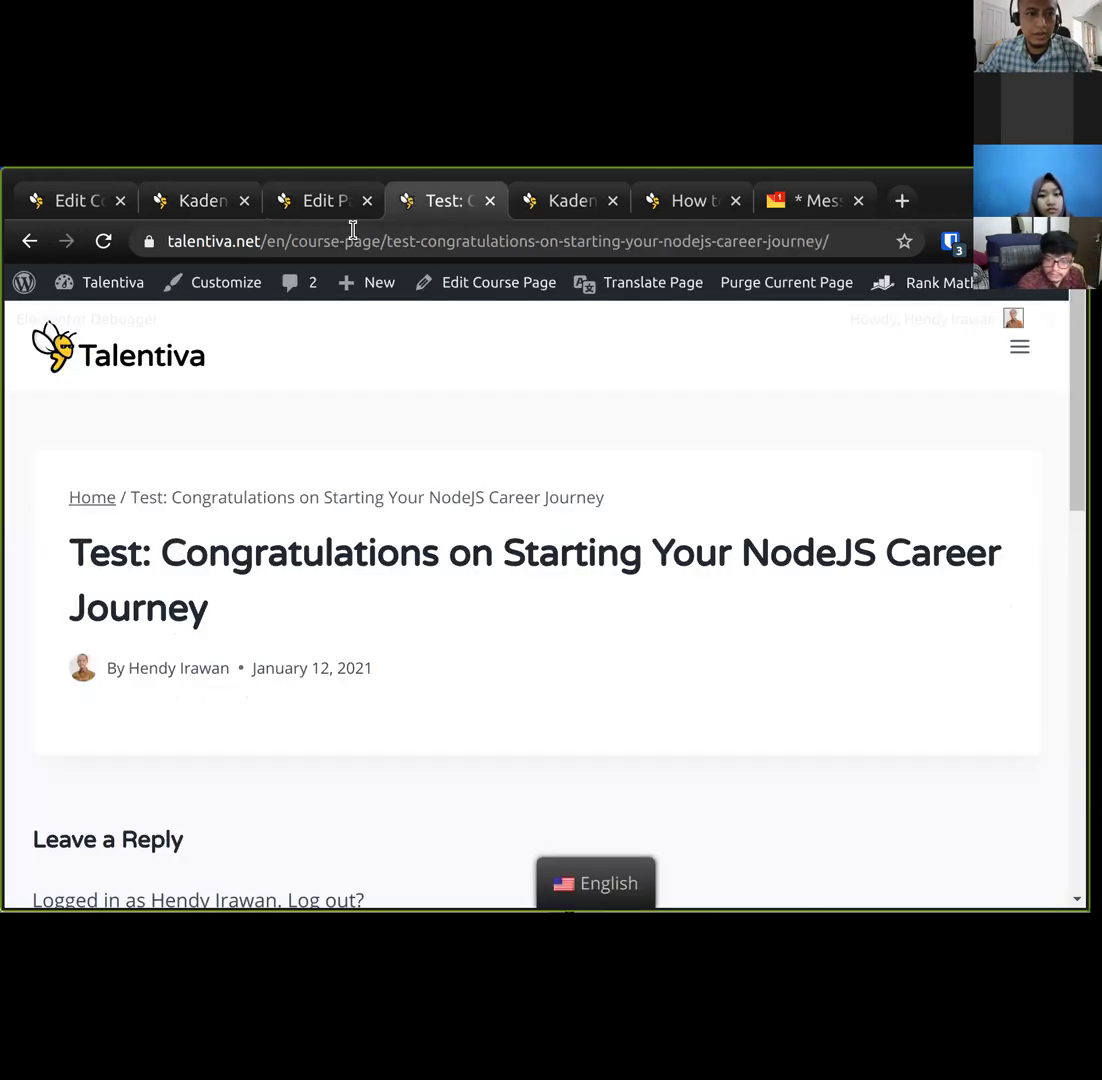
pyautogui.click(30, 241)
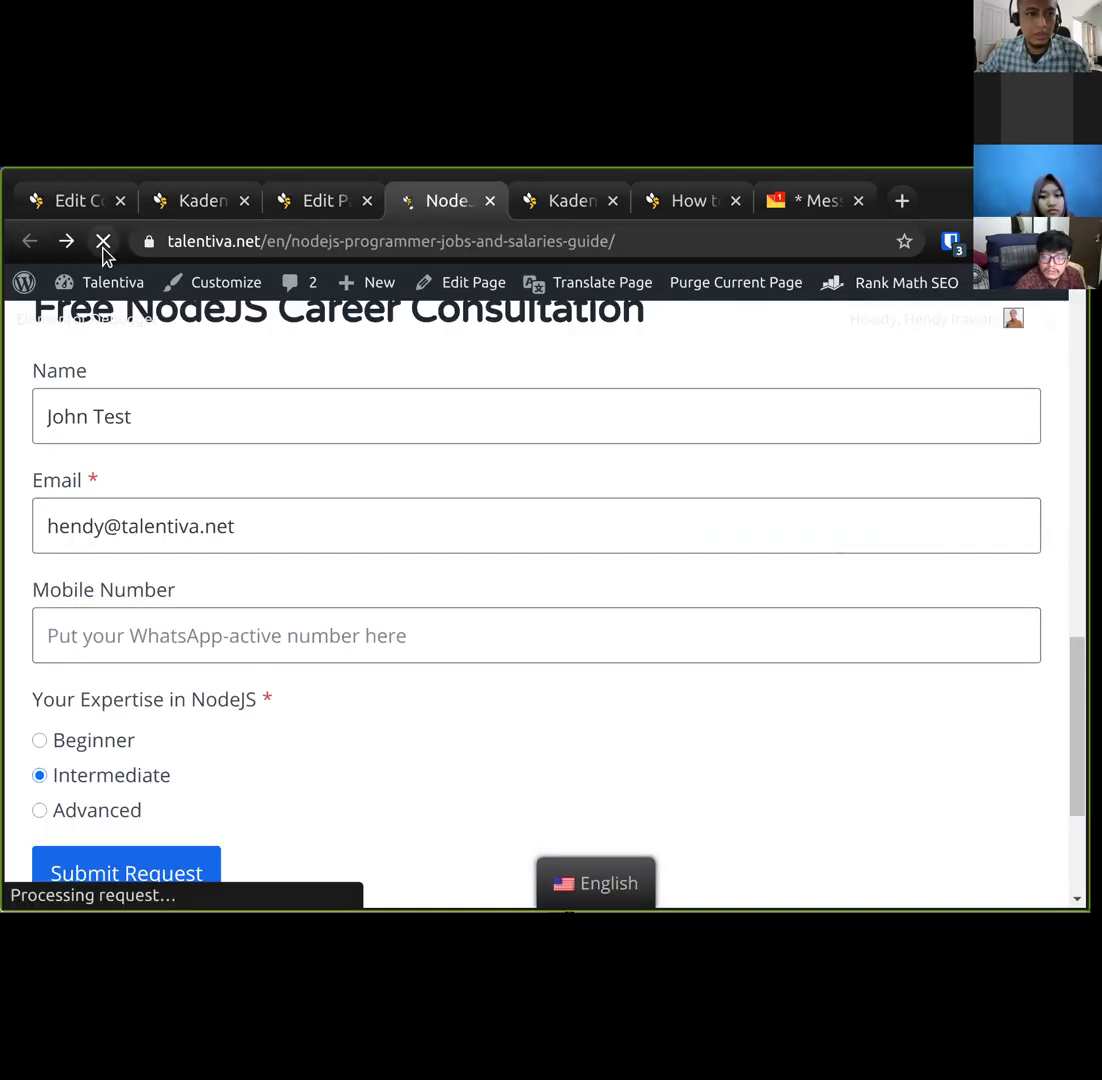
pyautogui.click(103, 242)
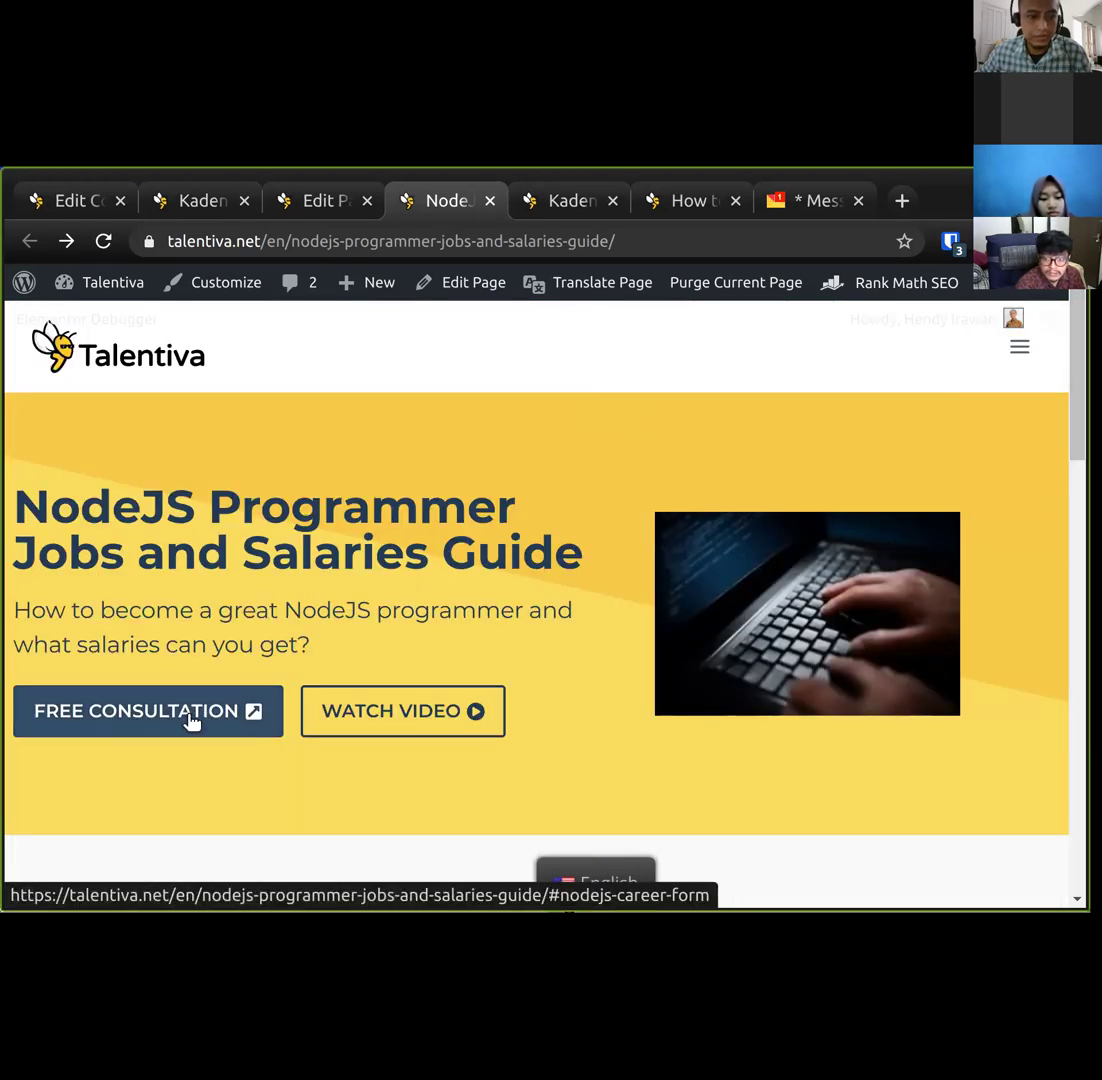
pyautogui.click(190, 720)
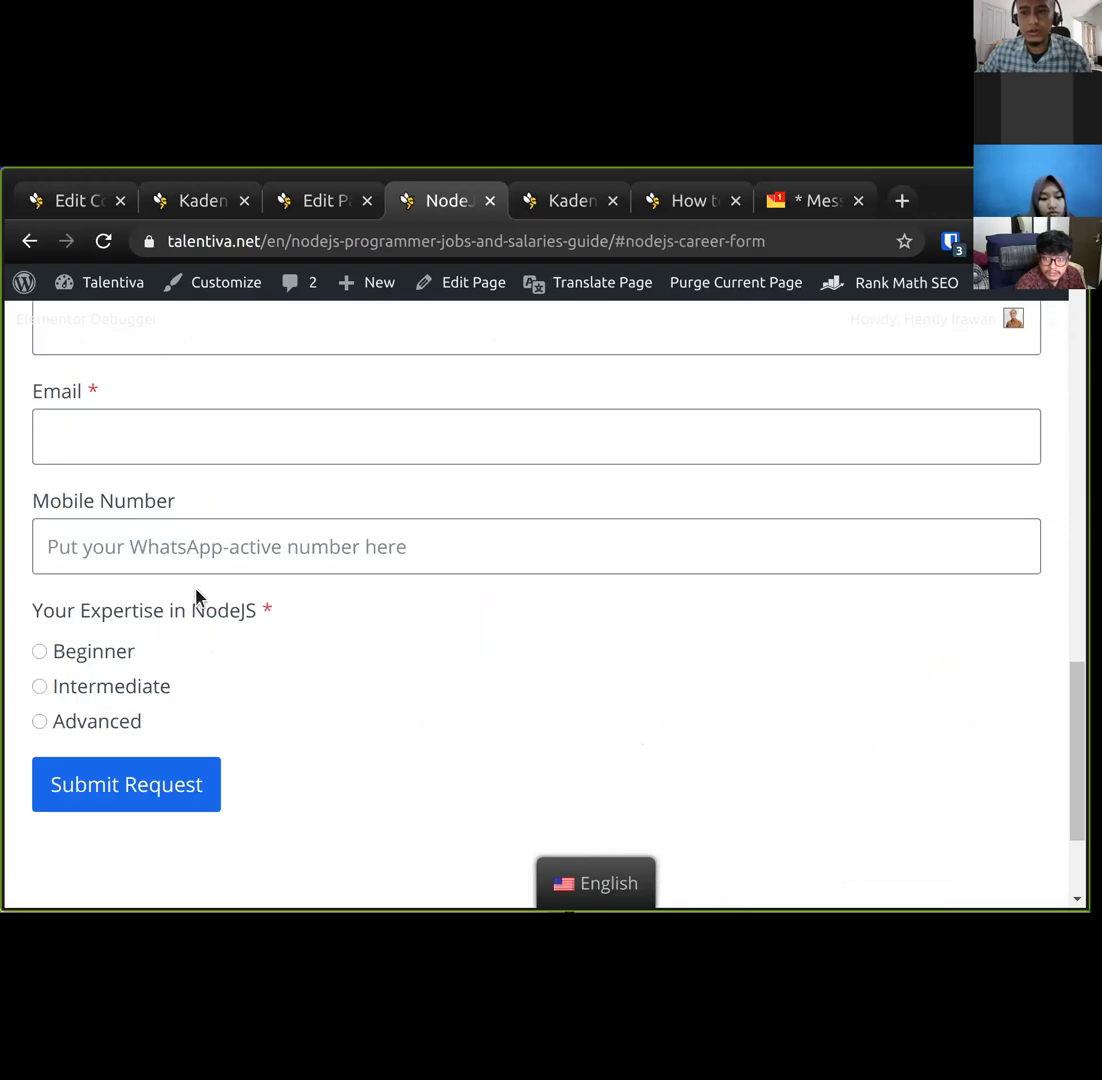
pyautogui.scroll(2, 196, 597)
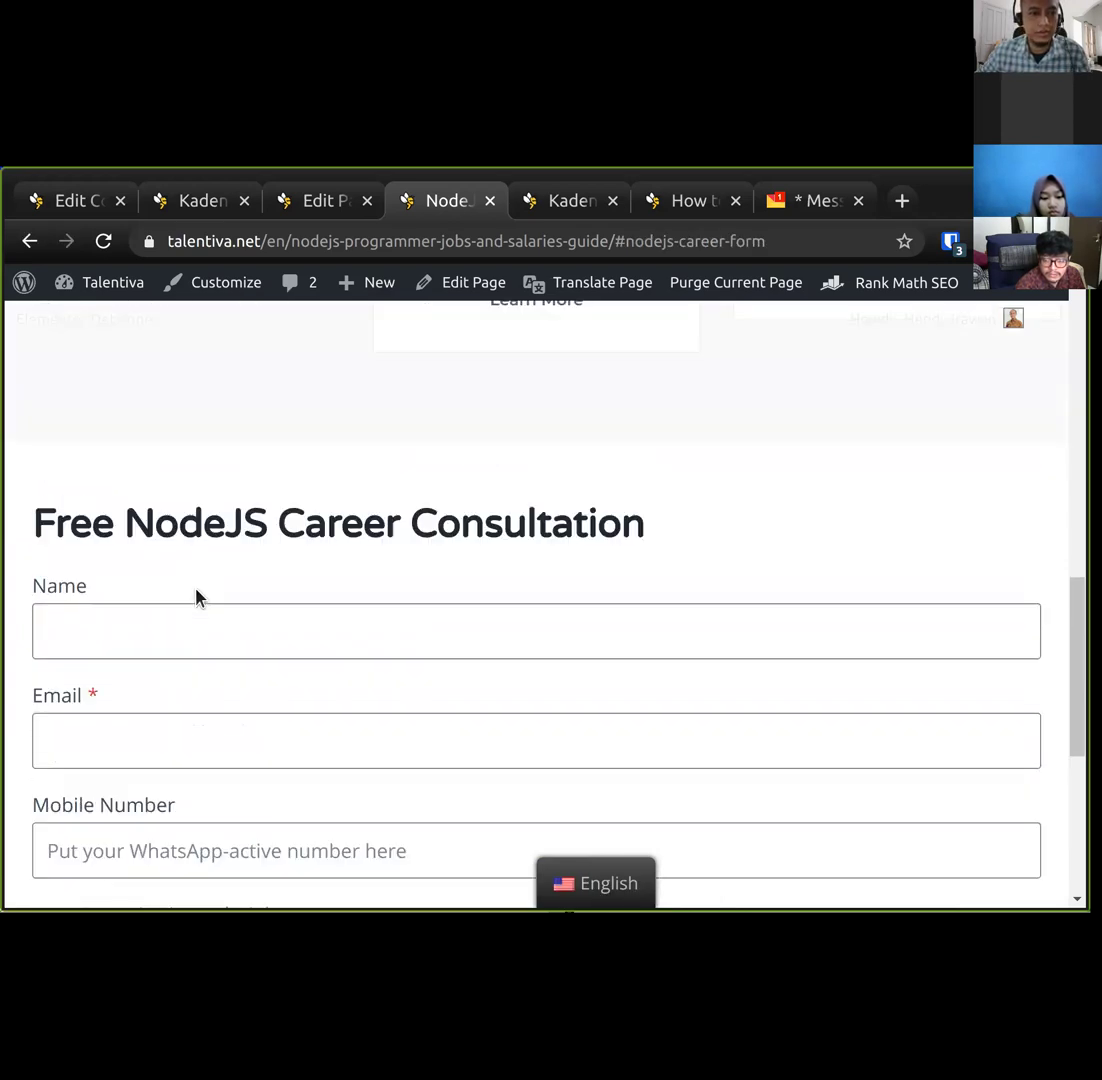
pyautogui.scroll(-2, 196, 597)
pyautogui.click(310, 205)
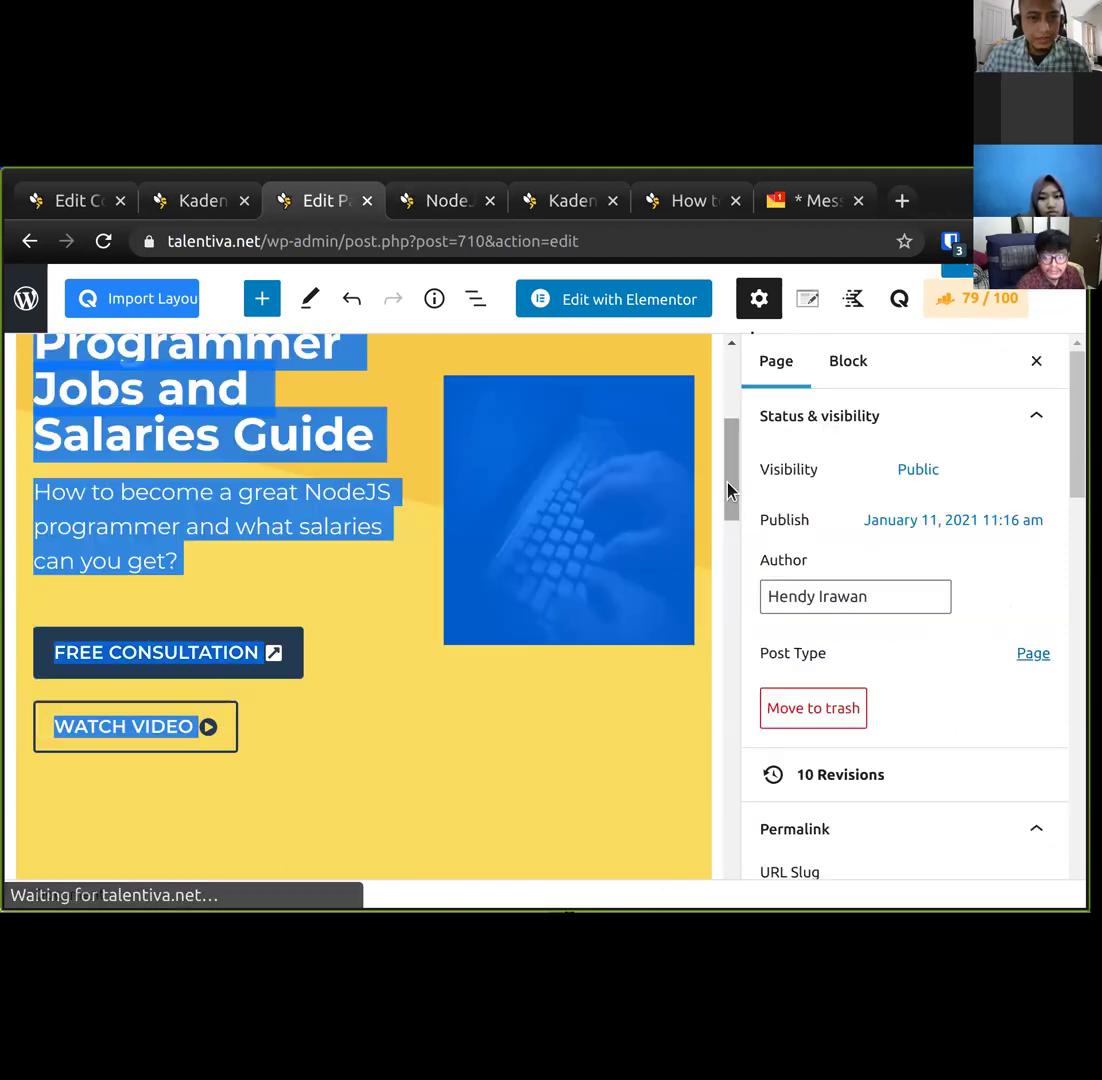
# Give the Free NodeJS Career Consultation heading the HTML anchor nodejs-career-form.
pyautogui.scroll(-15, 727, 640)
pyautogui.click(445, 202)
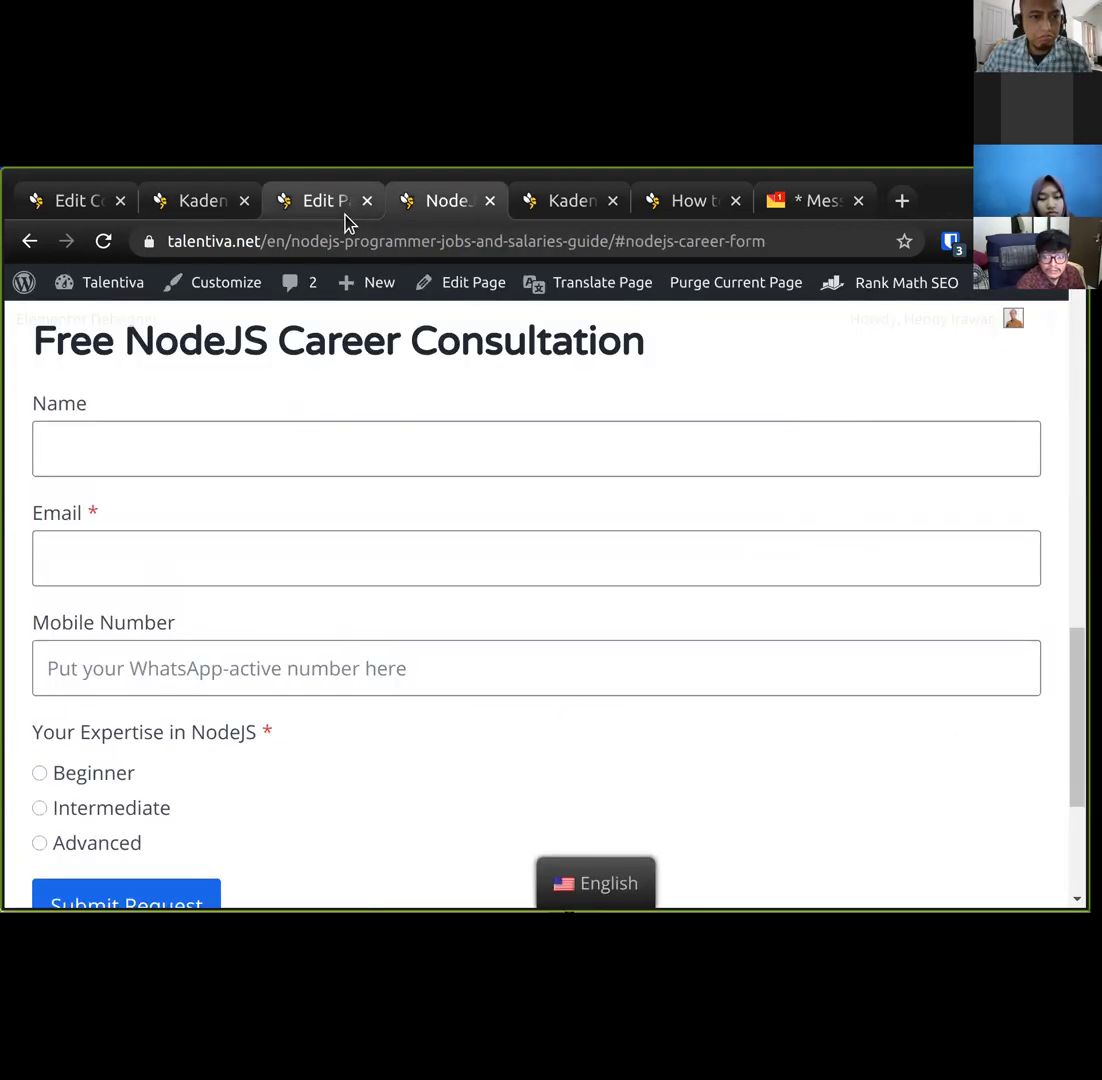
pyautogui.click(337, 206)
pyautogui.click(144, 680)
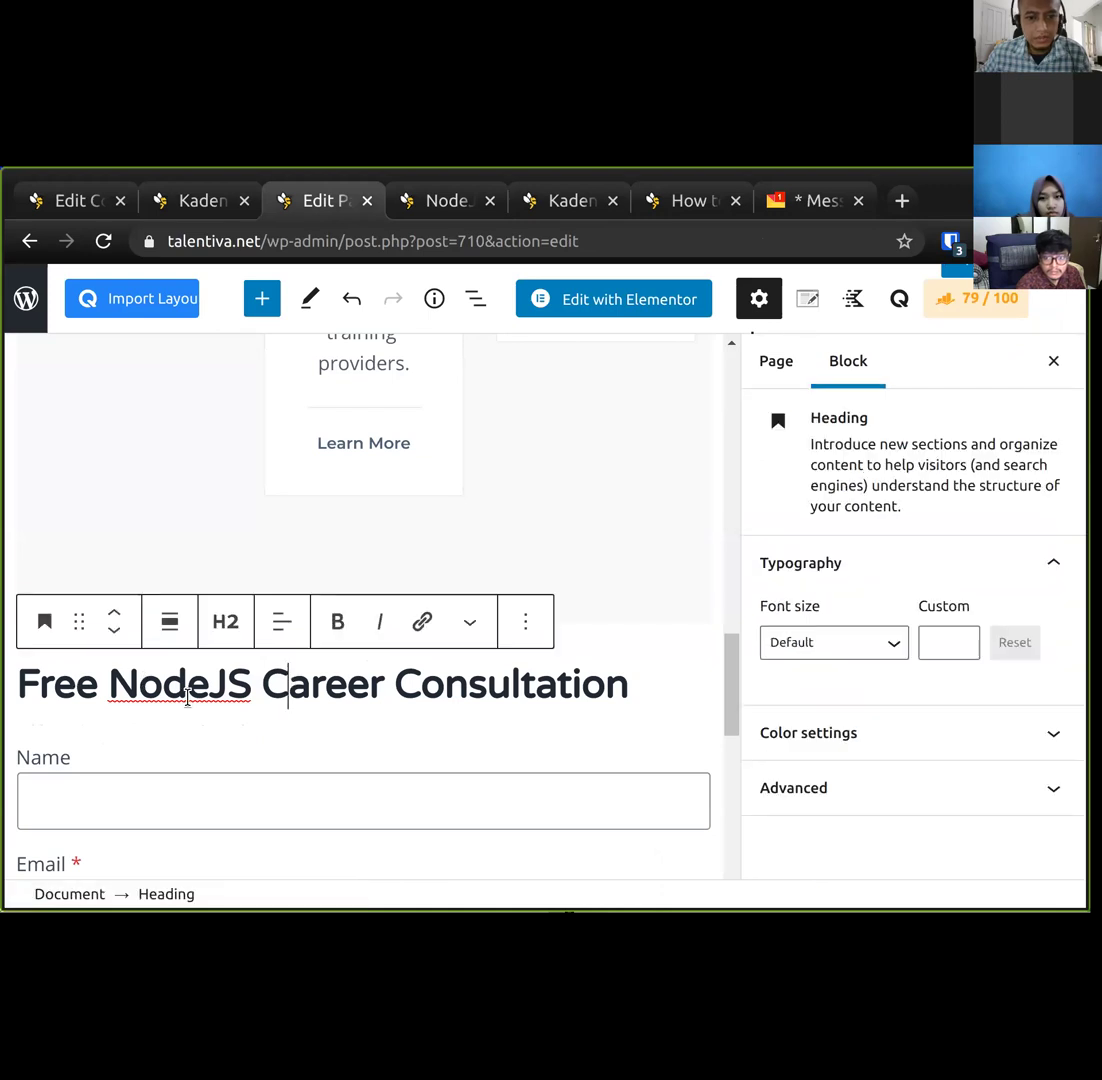
pyautogui.click(845, 787)
pyautogui.click(812, 740)
pyautogui.click(228, 688)
pyautogui.click(820, 757)
pyautogui.write('nodejs-career-form')
# Clear the nodejs-career-form anchor from the form block and save the page.
pyautogui.click(249, 744)
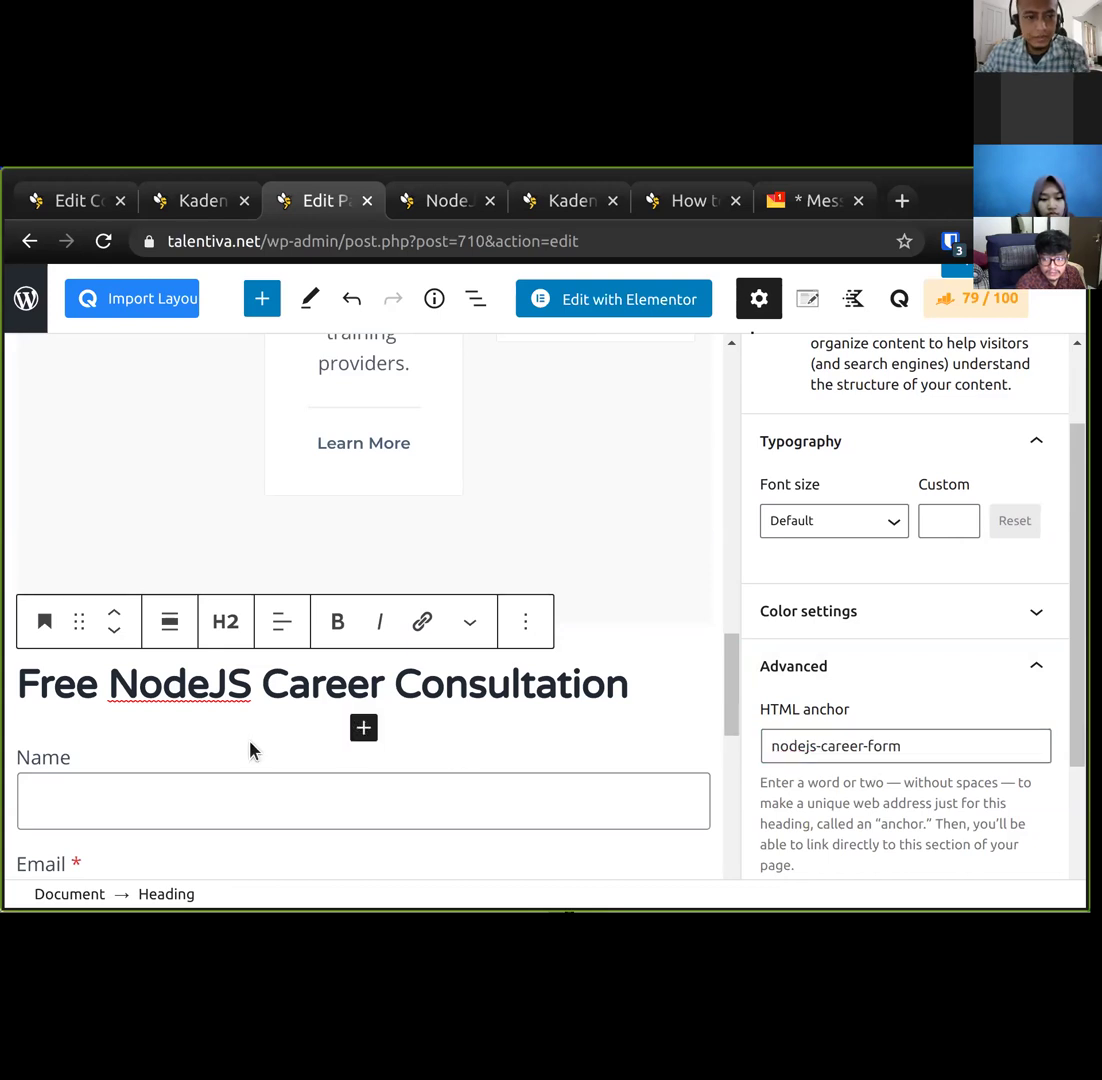
pyautogui.scroll(-10, 1058, 799)
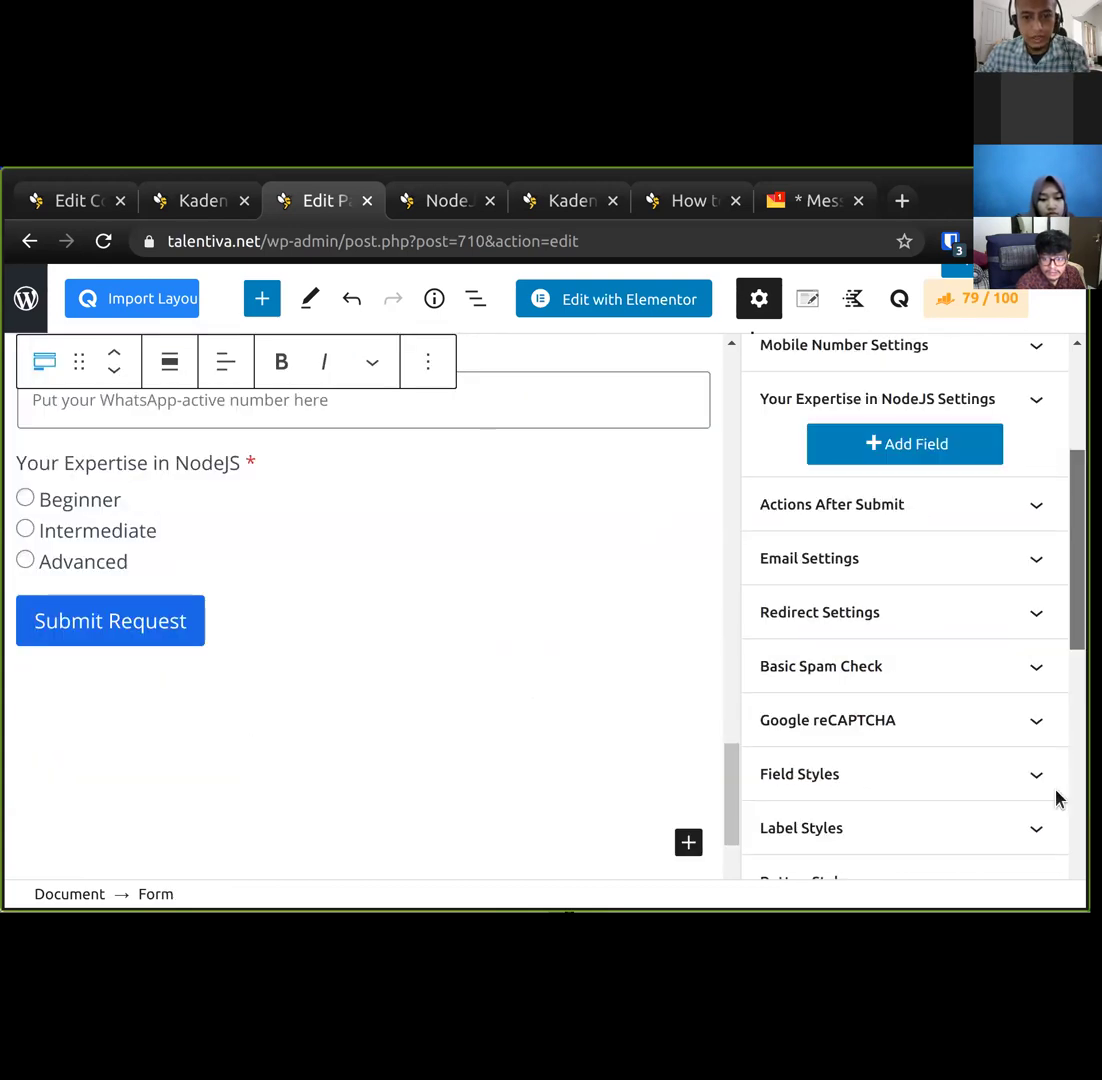
pyautogui.moveTo(935, 540); pyautogui.dragTo(652, 533)
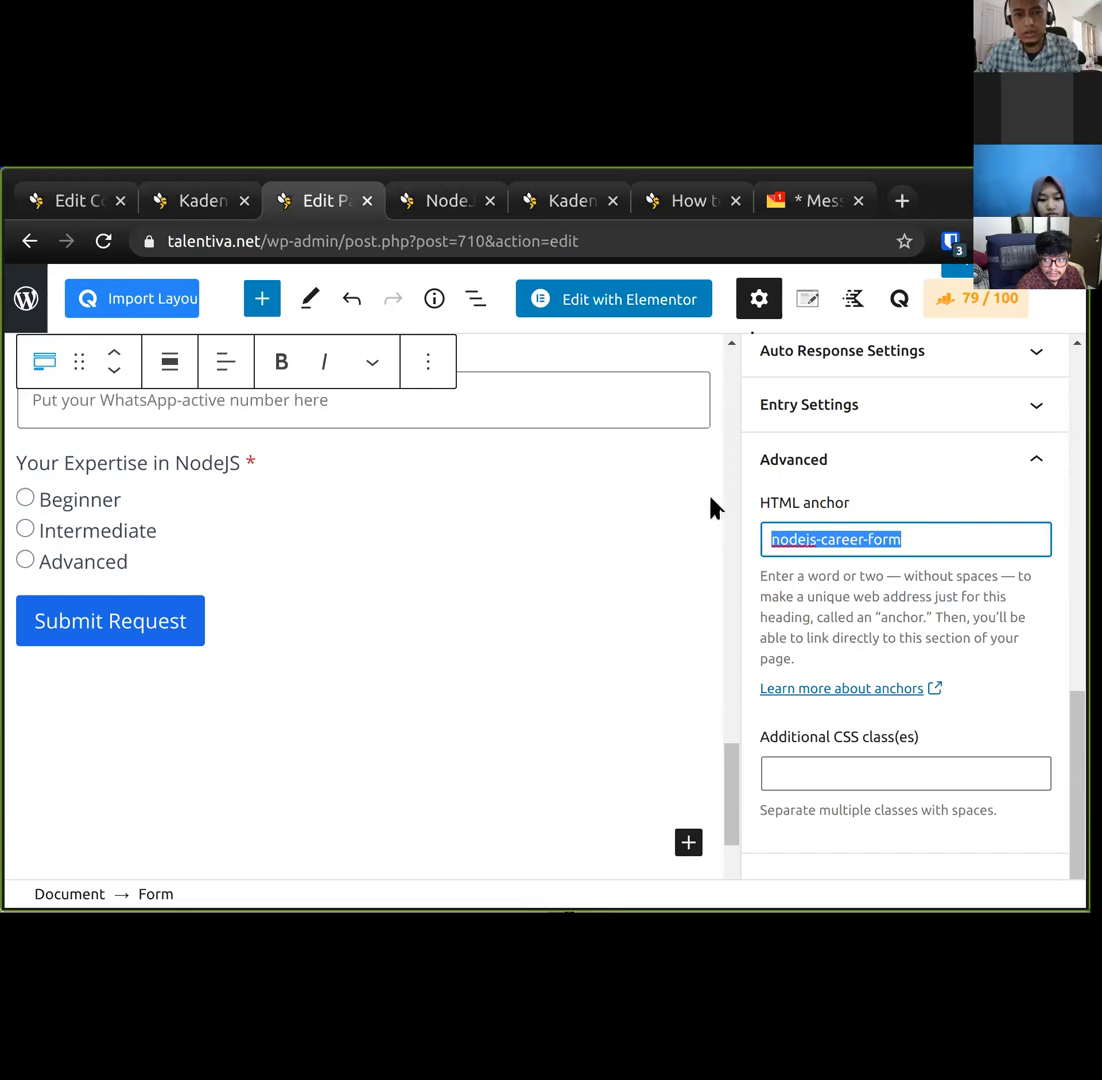
pyautogui.press('BackSpace')
pyautogui.scroll(2, 947, 430)
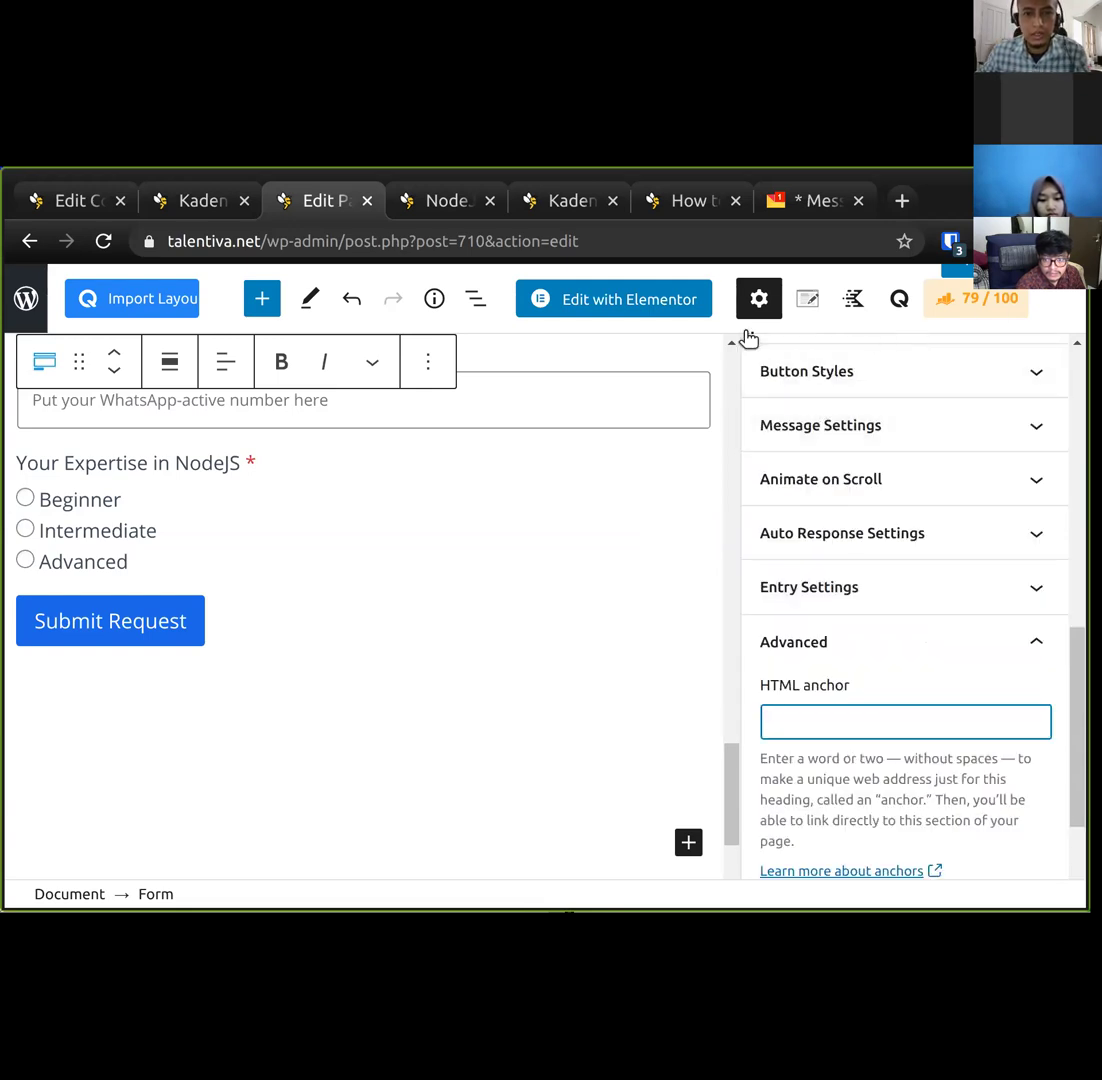
pyautogui.scroll(10, 979, 425)
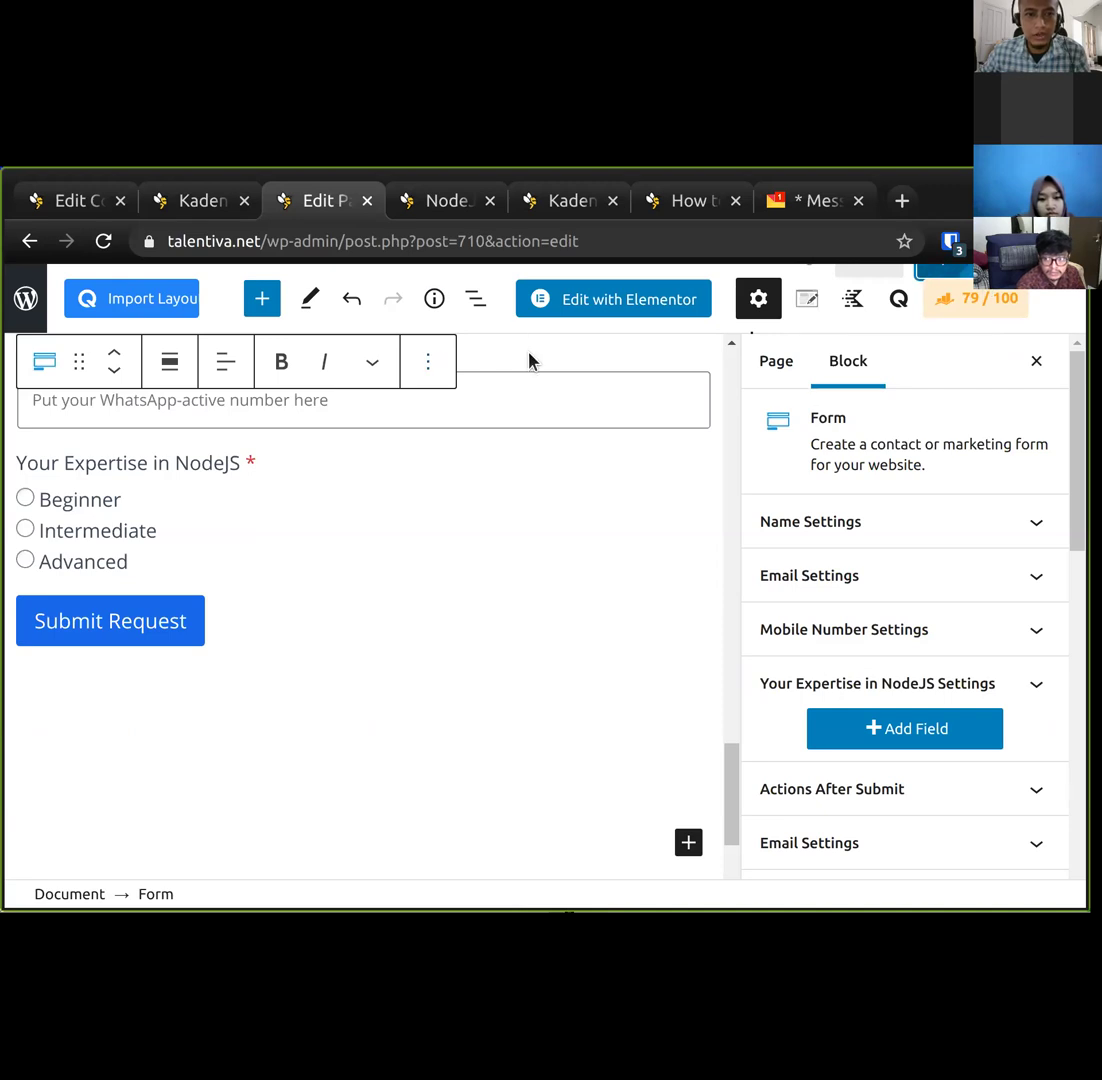
pyautogui.scroll(6, 509, 438)
pyautogui.hotkey('ctrl', 's')
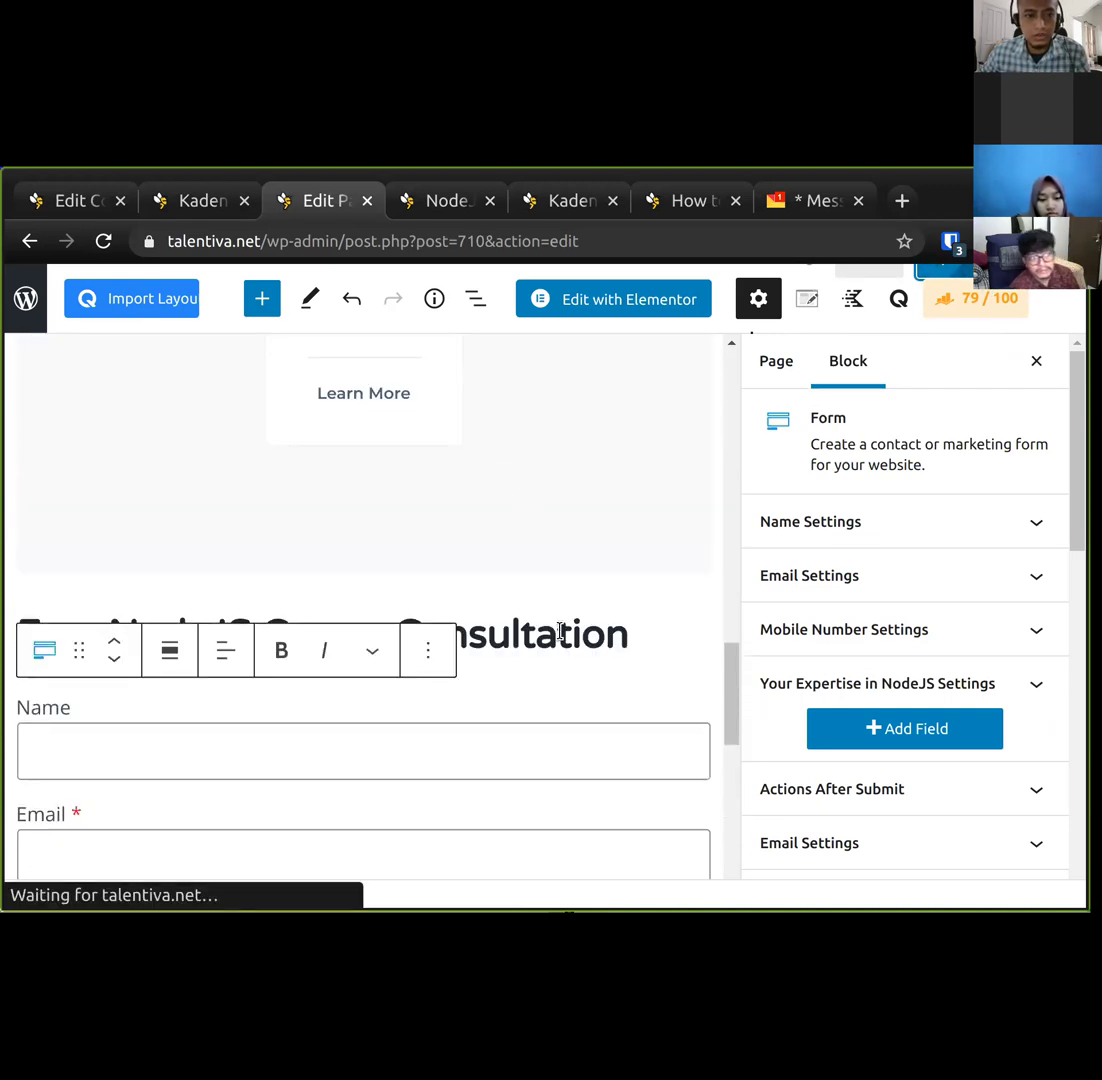
pyautogui.click(556, 634)
pyautogui.scroll(-3, 805, 704)
pyautogui.scroll(-1, 790, 708)
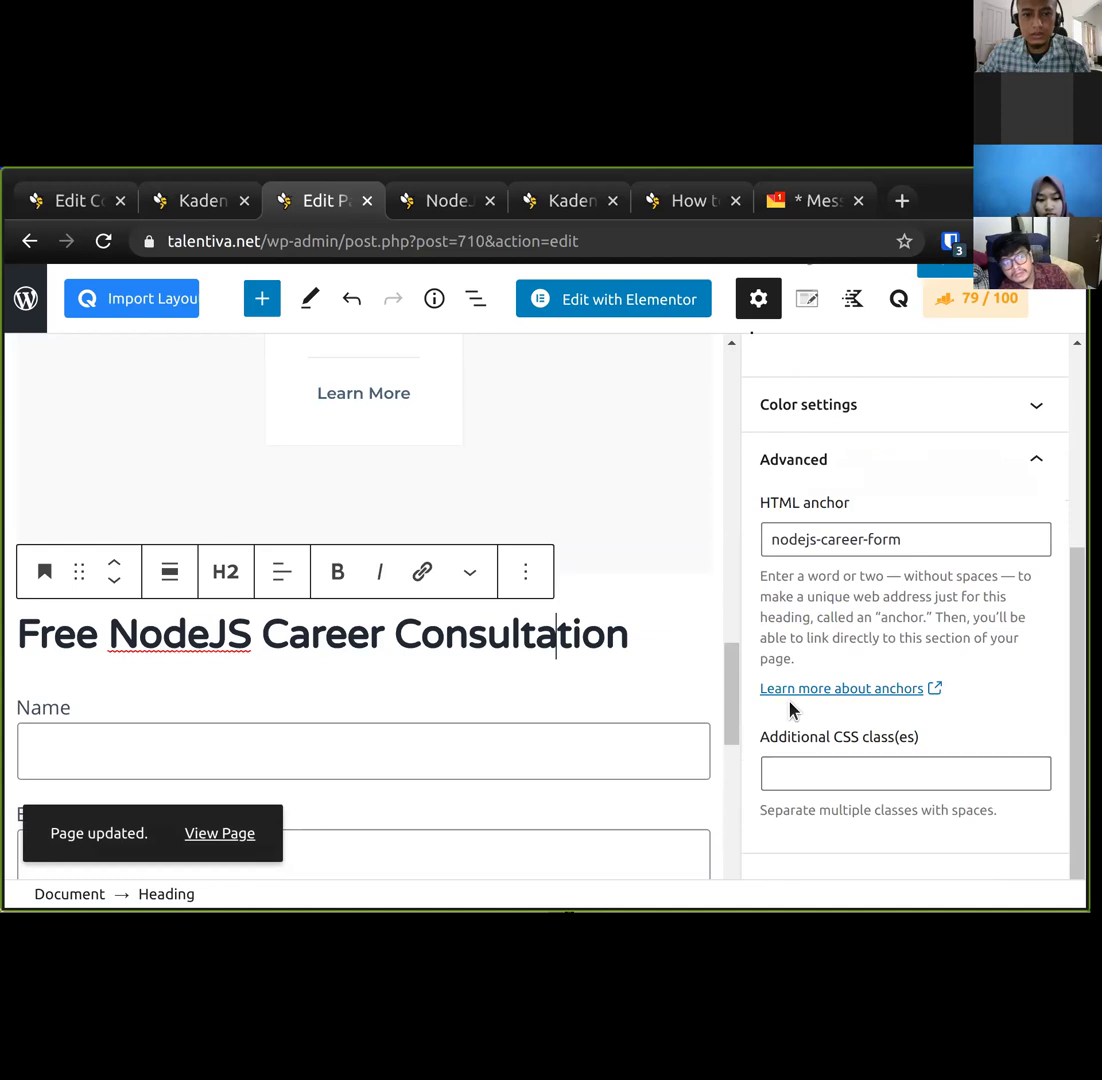
pyautogui.click(430, 205)
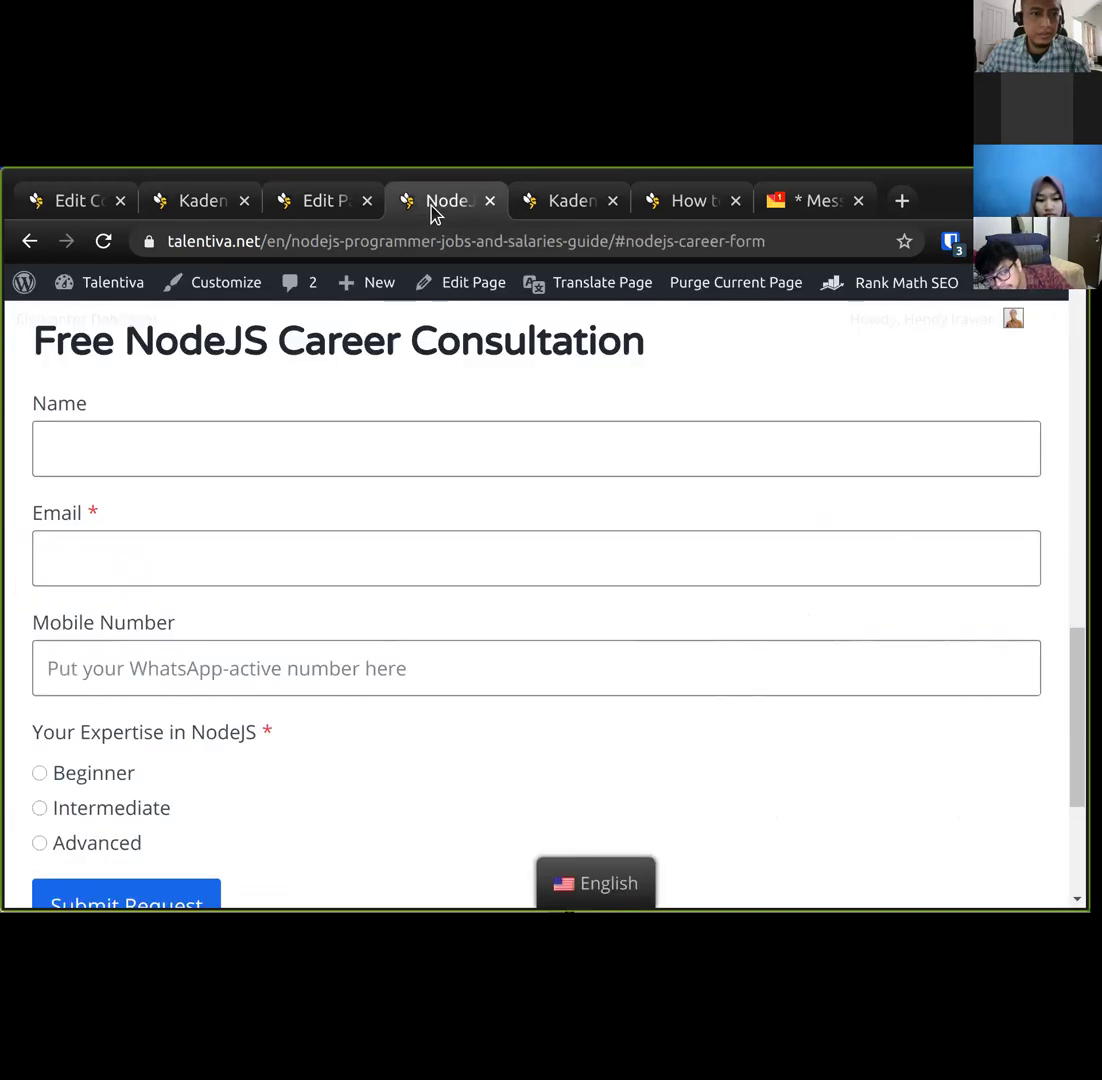
# Reload the live NodeJS page and test that Free Consultation jumps to the consultation form.
pyautogui.click(103, 241)
pyautogui.click(299, 205)
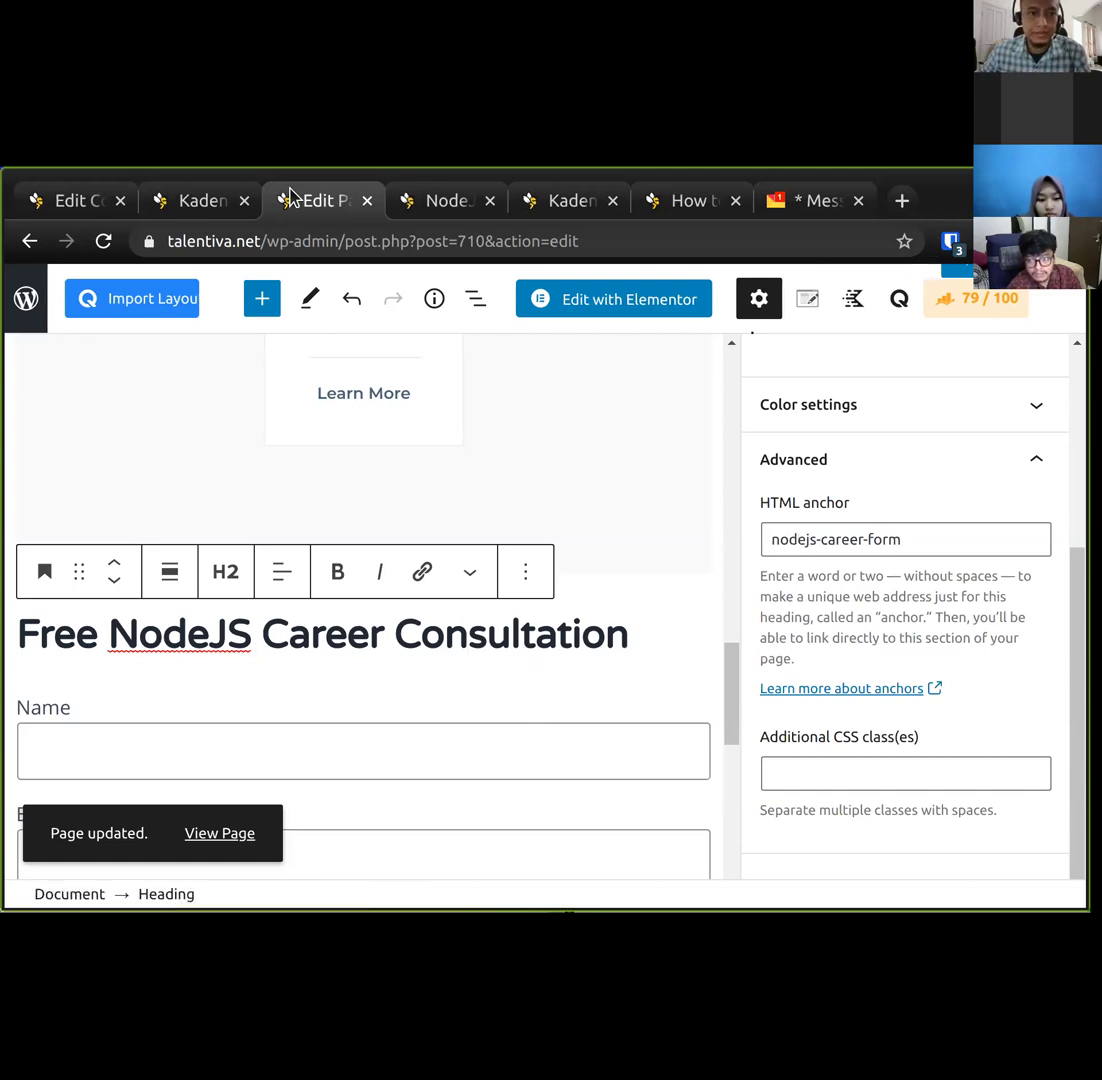
pyautogui.click(445, 205)
pyautogui.scroll(10, 487, 499)
pyautogui.scroll(4, 489, 484)
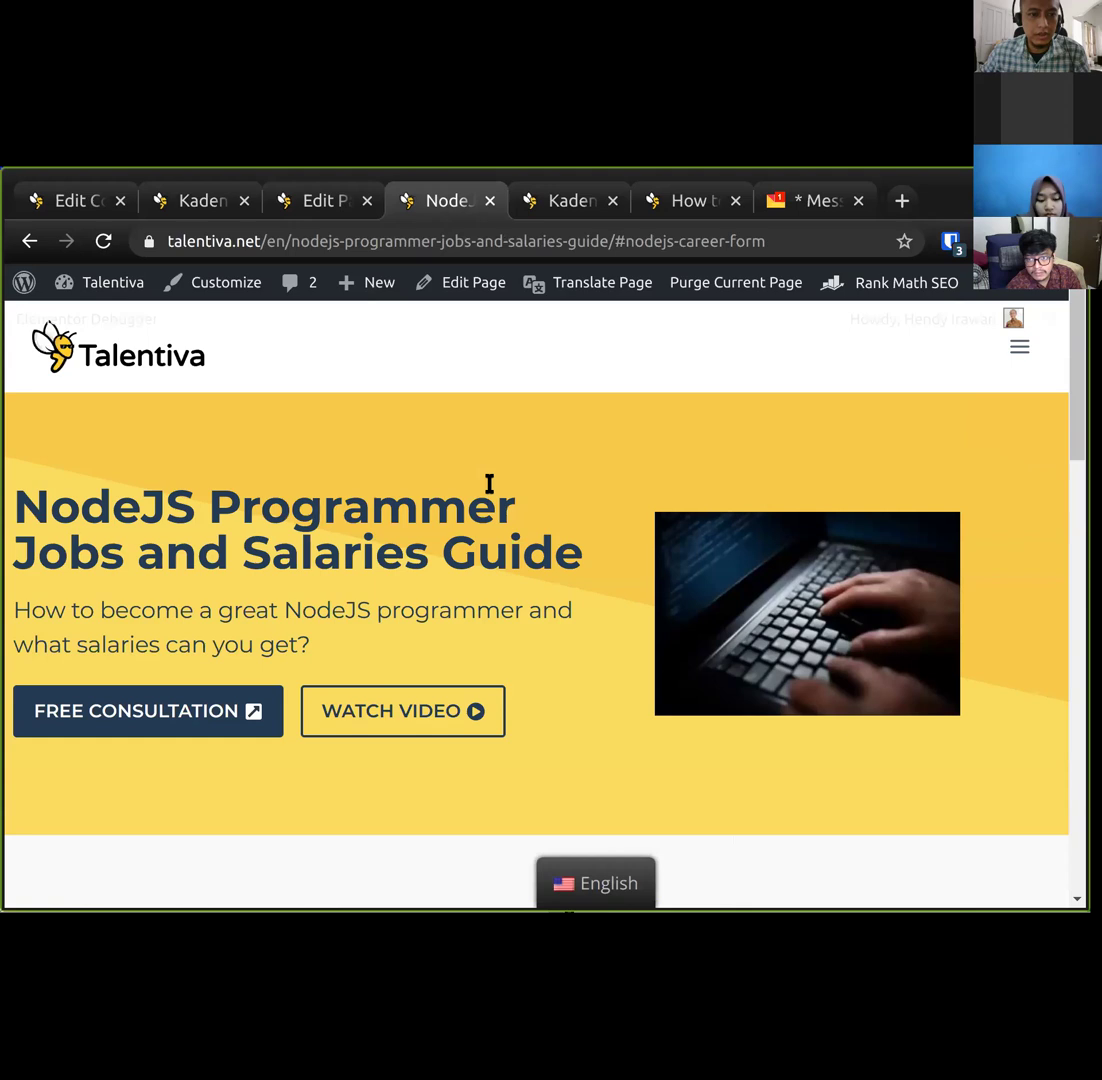
pyautogui.scroll(-3, 489, 484)
pyautogui.click(133, 530)
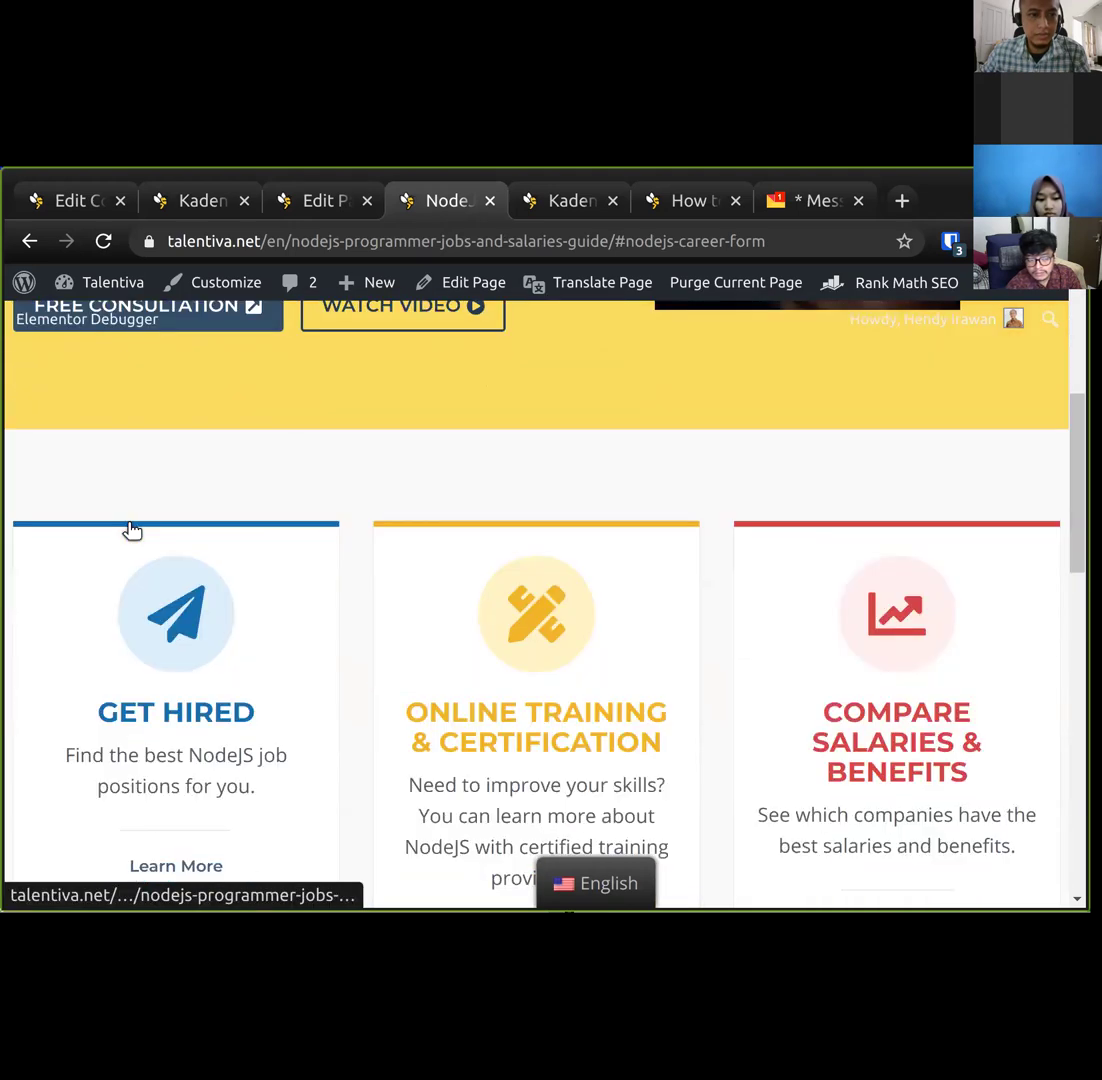
pyautogui.scroll(-1, 178, 370)
pyautogui.scroll(1, 205, 360)
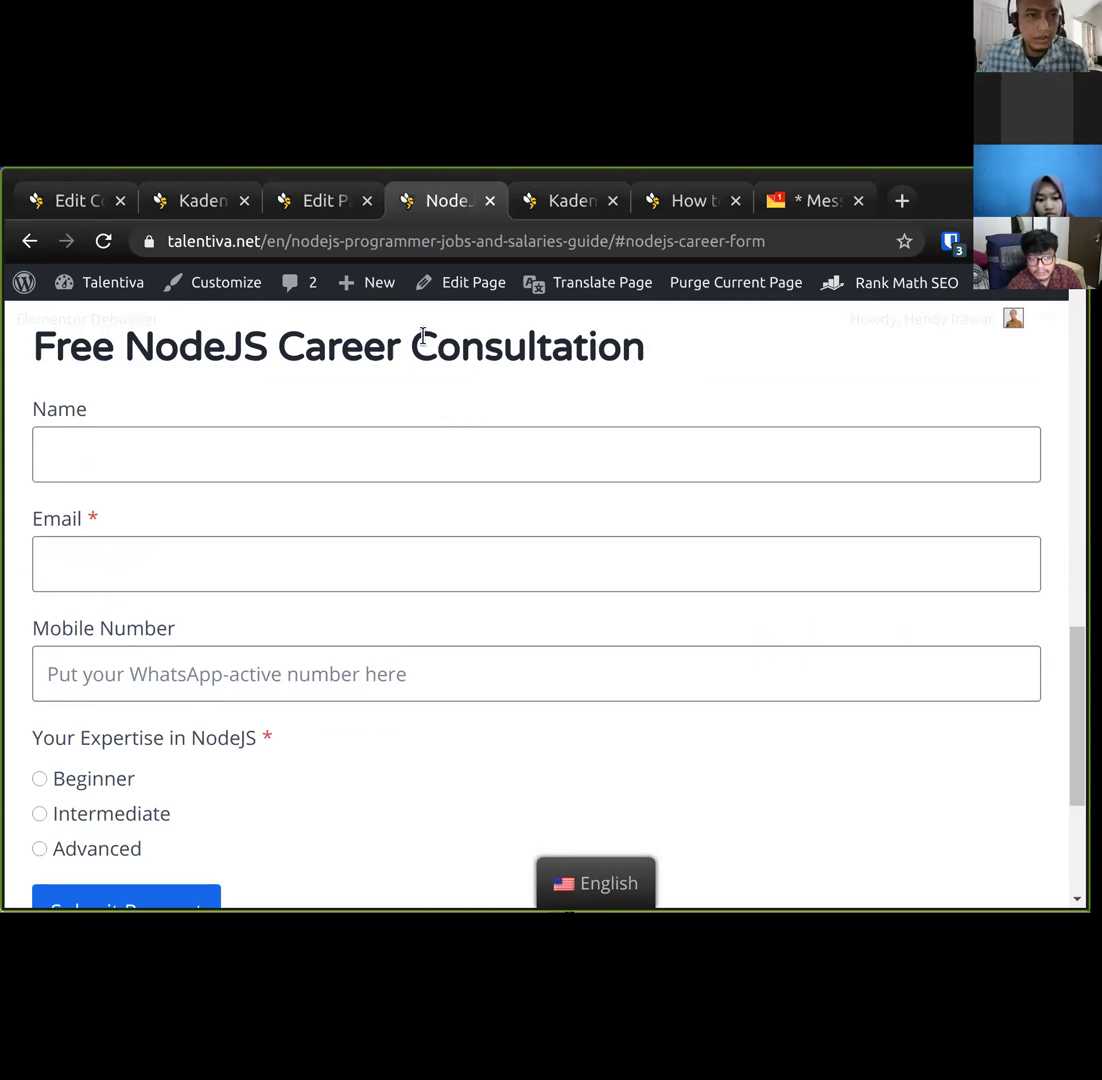
# Look over form entry #21 and the course page, then open the notification email.
pyautogui.click(325, 204)
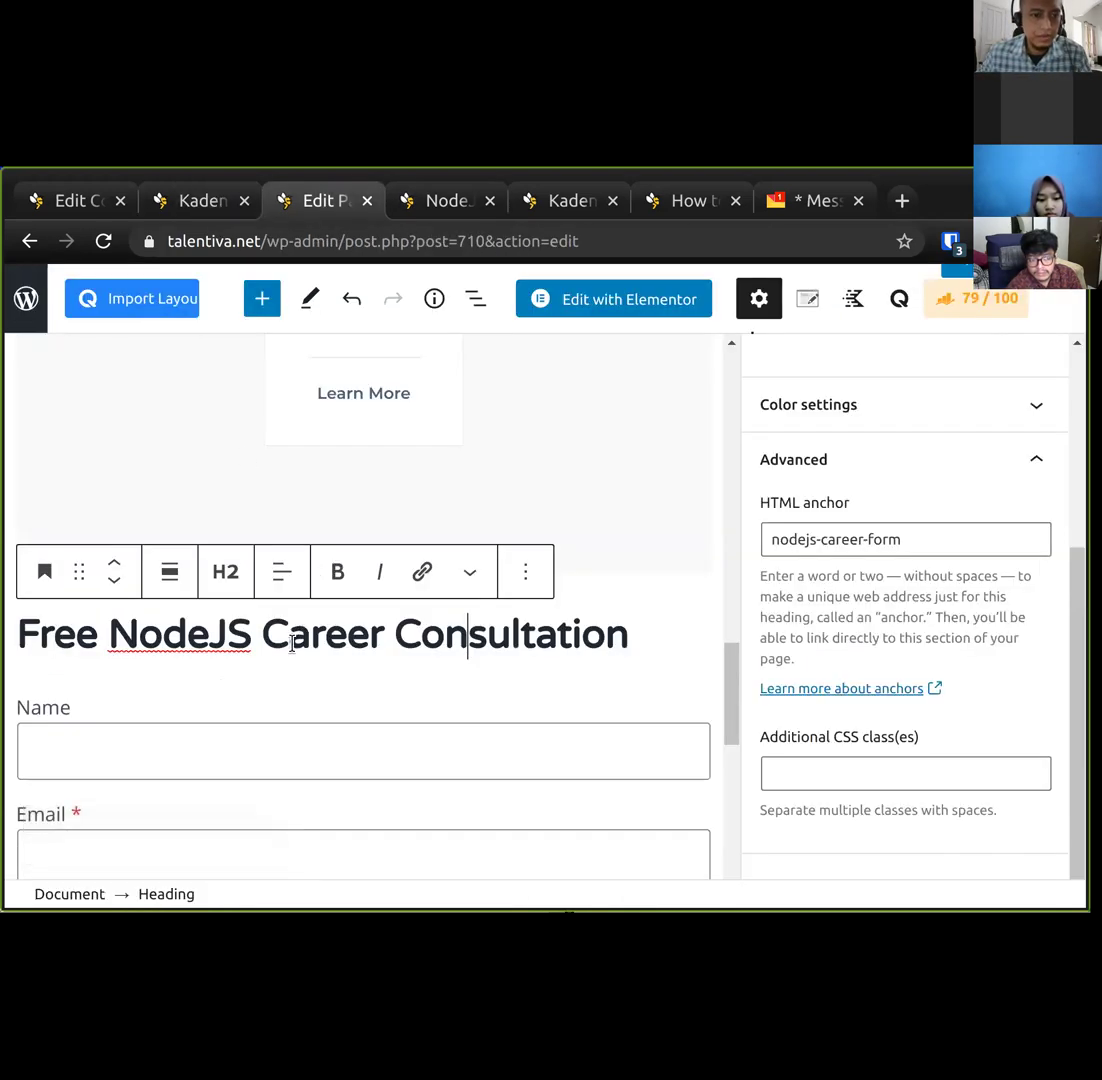
pyautogui.scroll(-5, 291, 652)
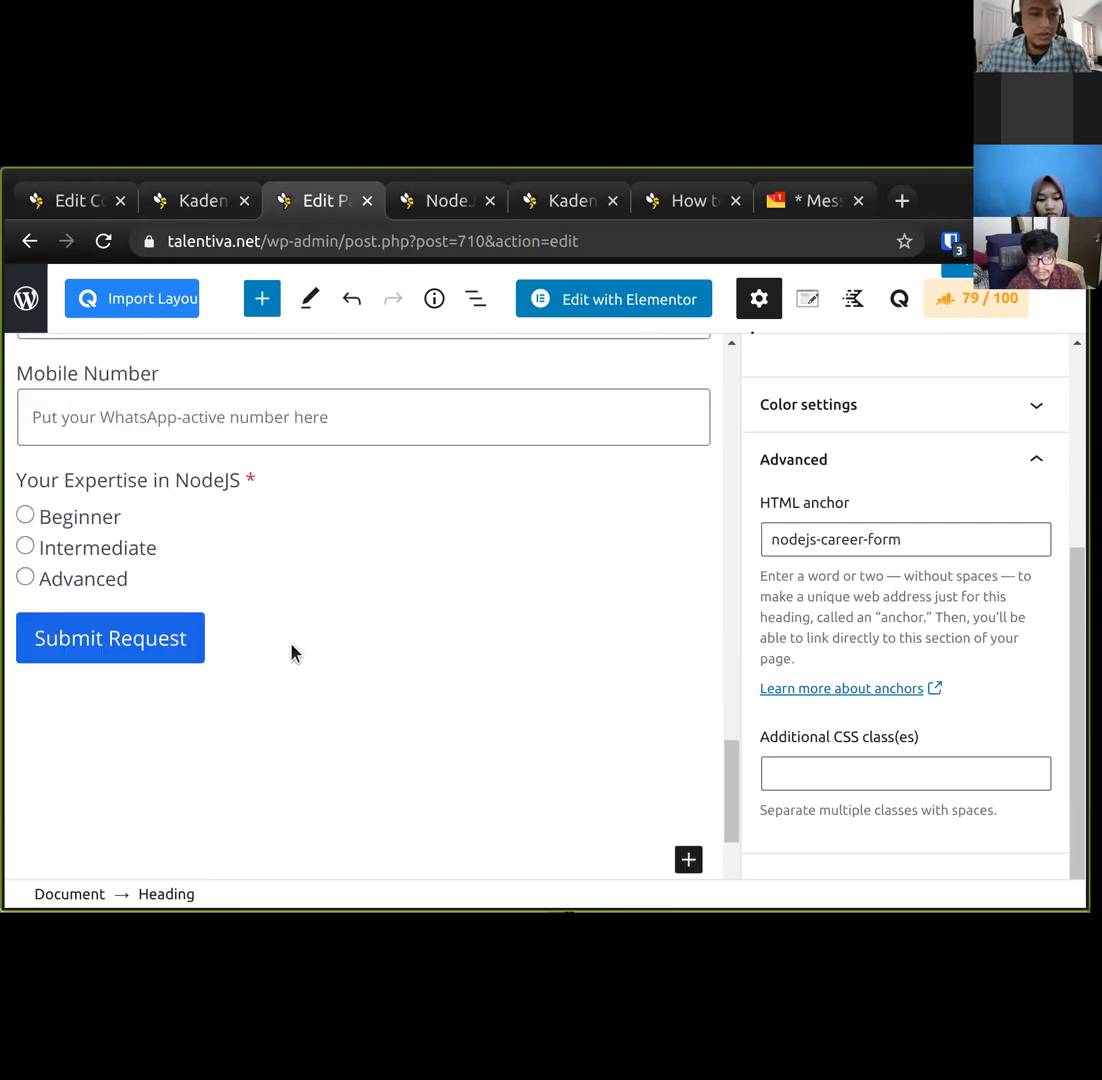
pyautogui.scroll(5, 291, 652)
pyautogui.click(172, 205)
pyautogui.click(78, 205)
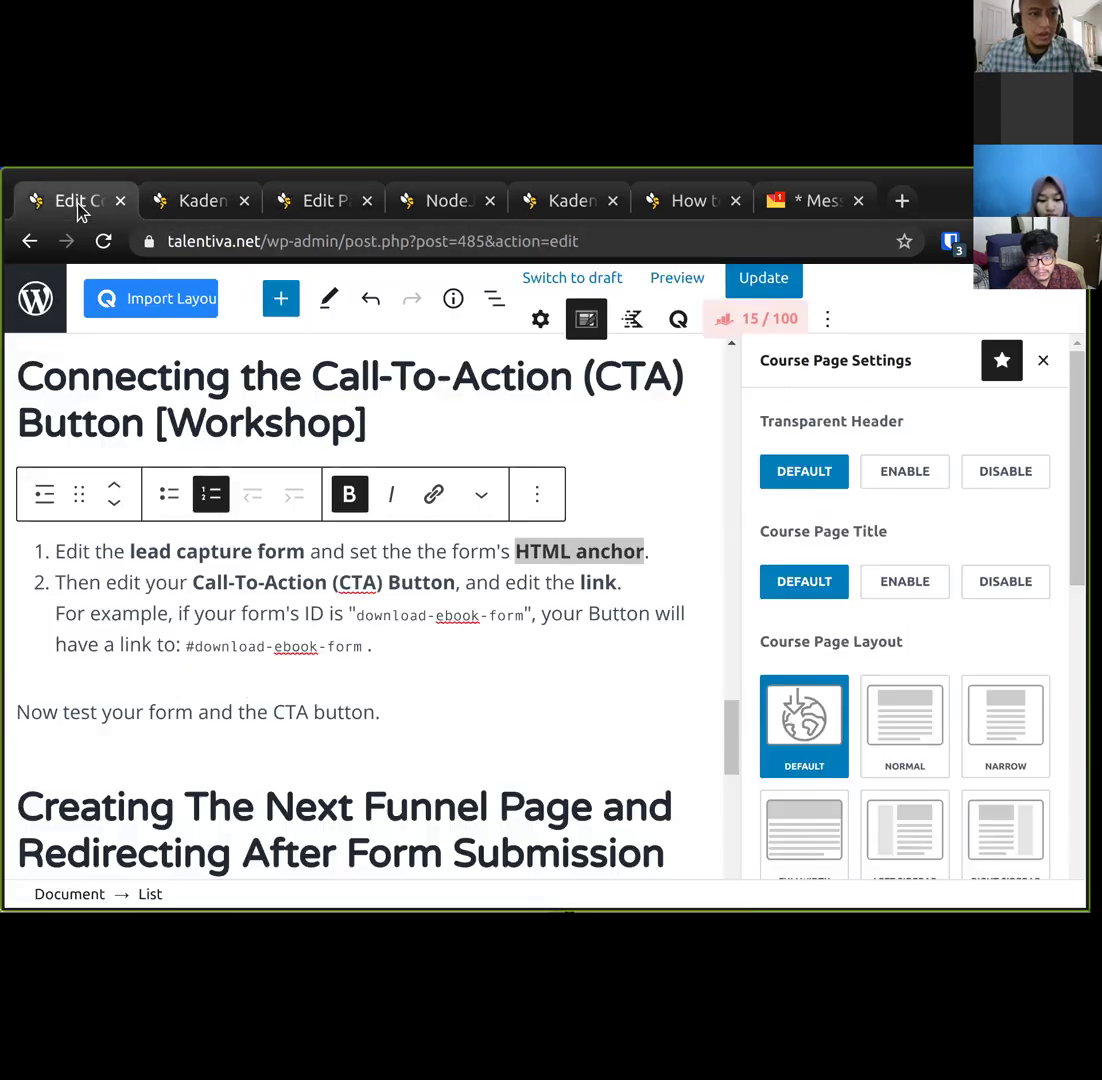
pyautogui.scroll(-2, 425, 625)
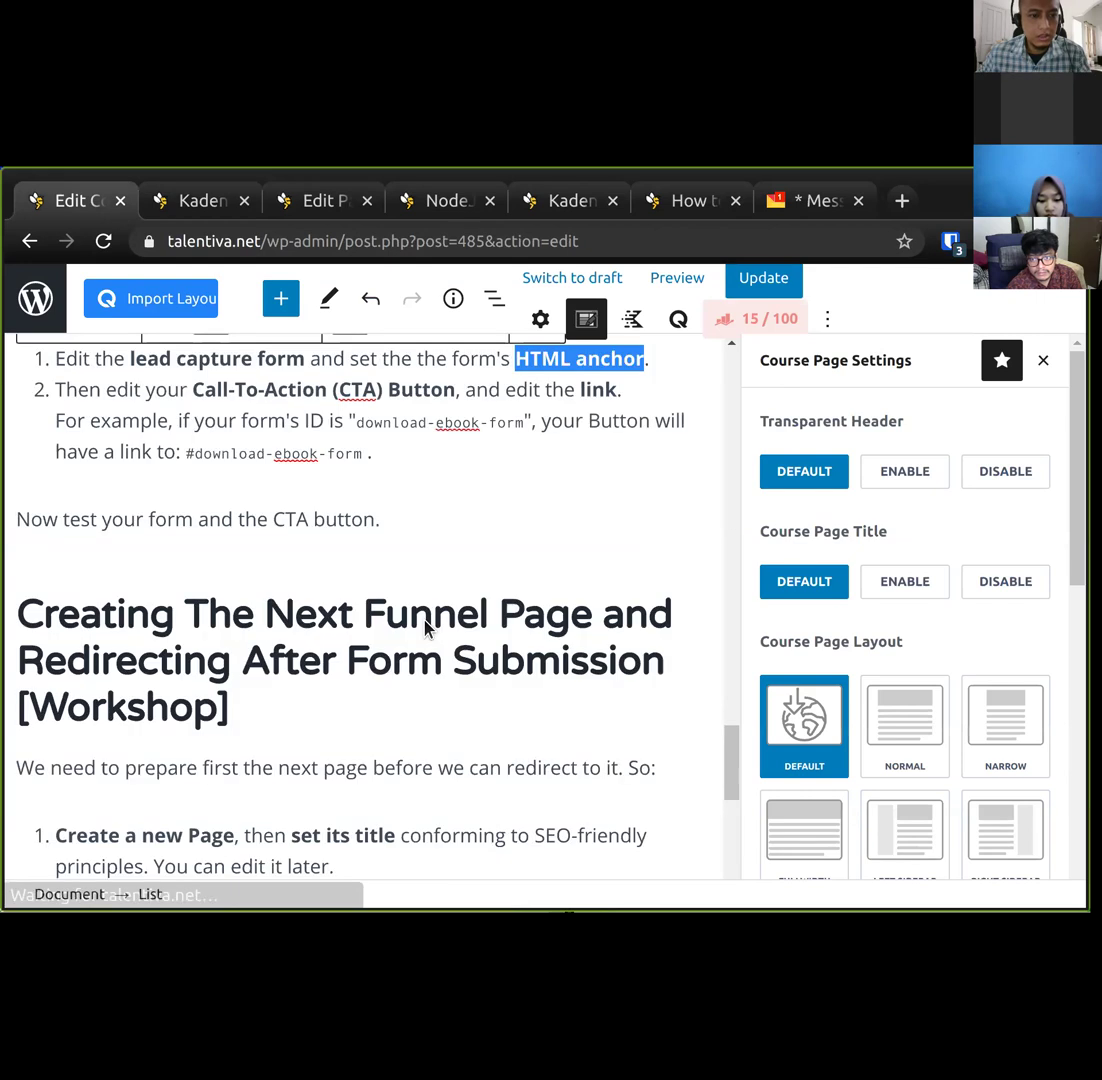
pyautogui.scroll(-7, 411, 467)
pyautogui.scroll(3, 411, 467)
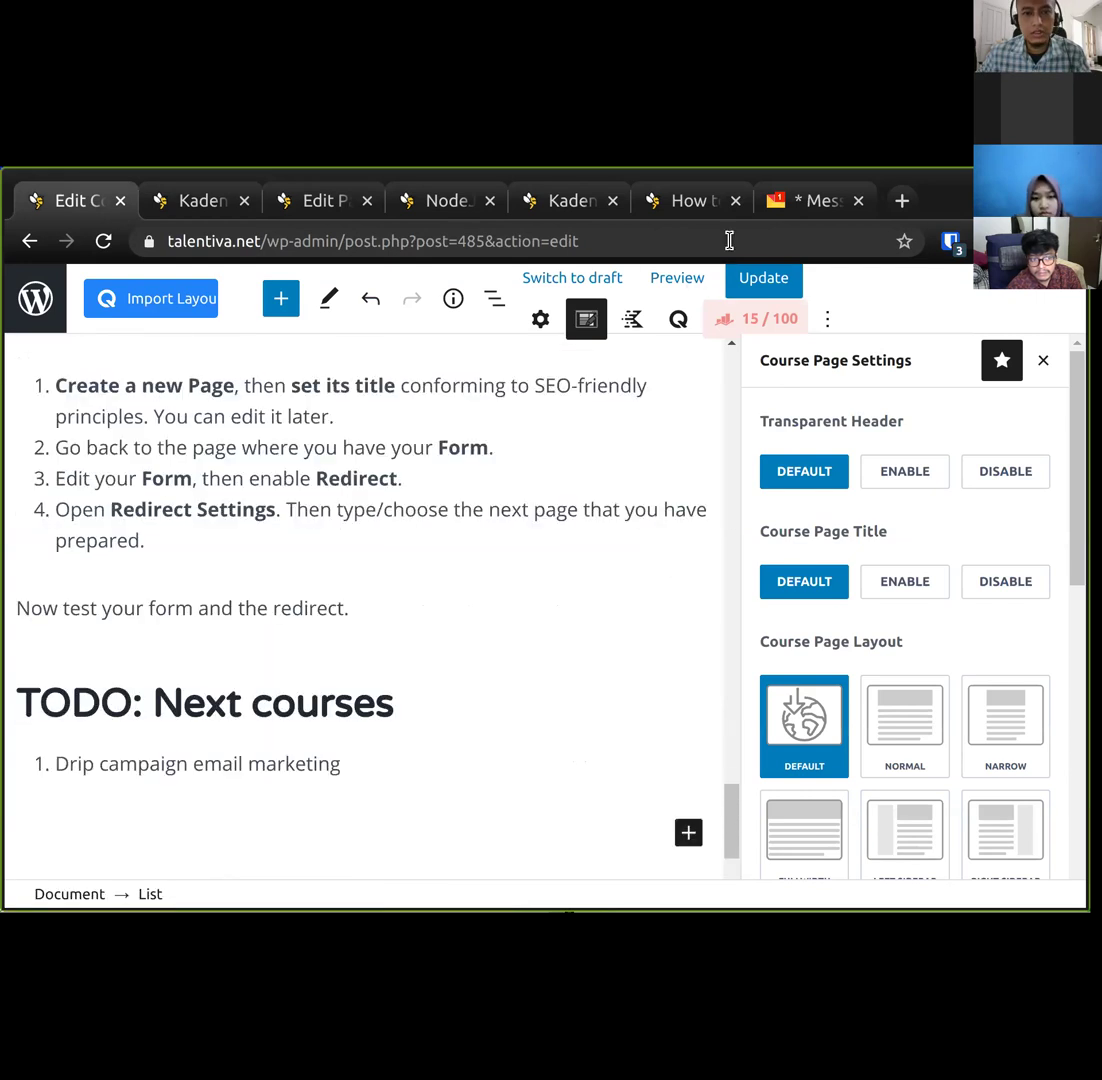
pyautogui.click(807, 201)
pyautogui.scroll(3, 485, 440)
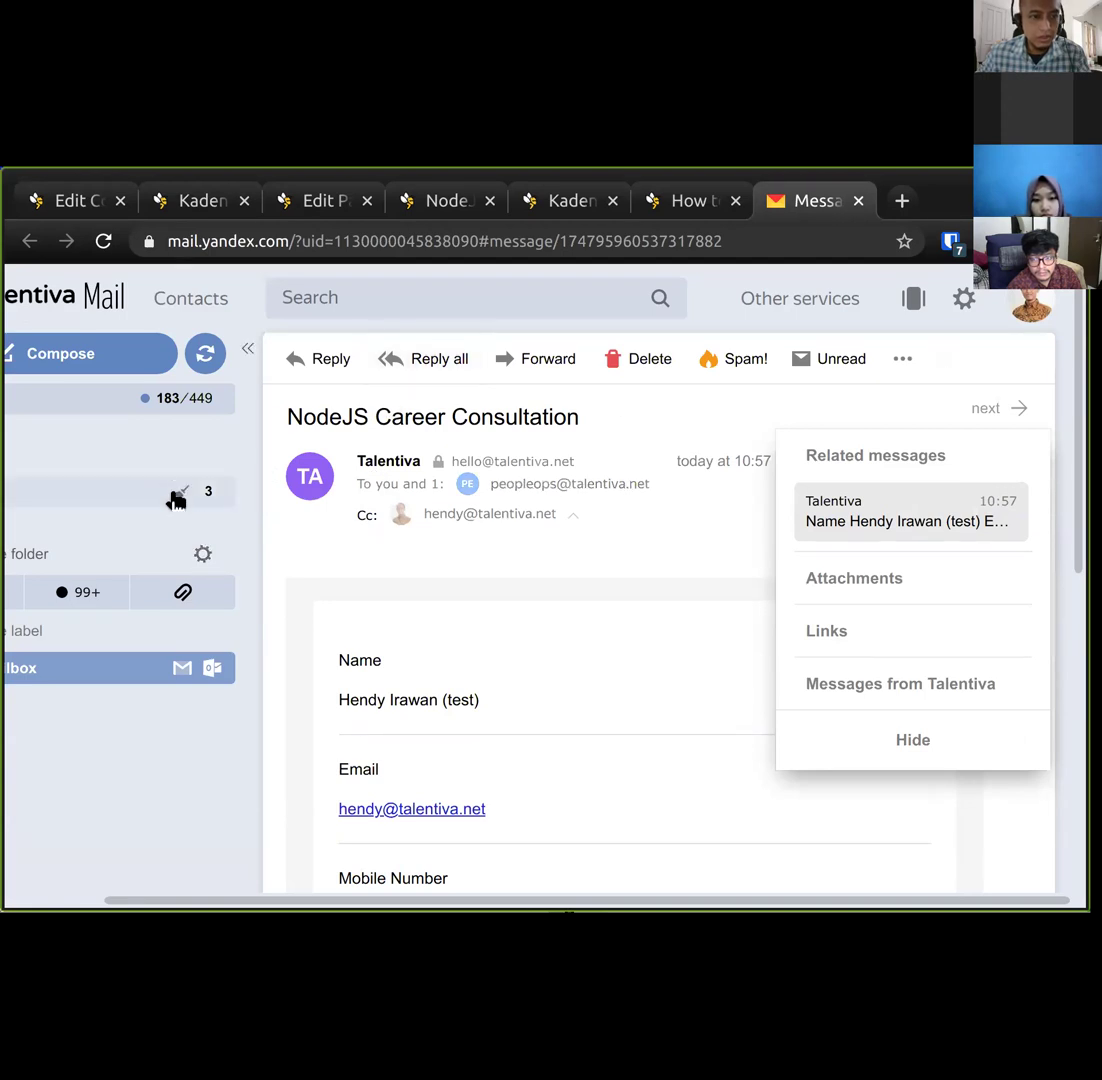
# Expand the NodeJS Career Consultation thread in the inbox and read the newest notification.
pyautogui.hscroll(-3, 175, 500)
pyautogui.click(116, 405)
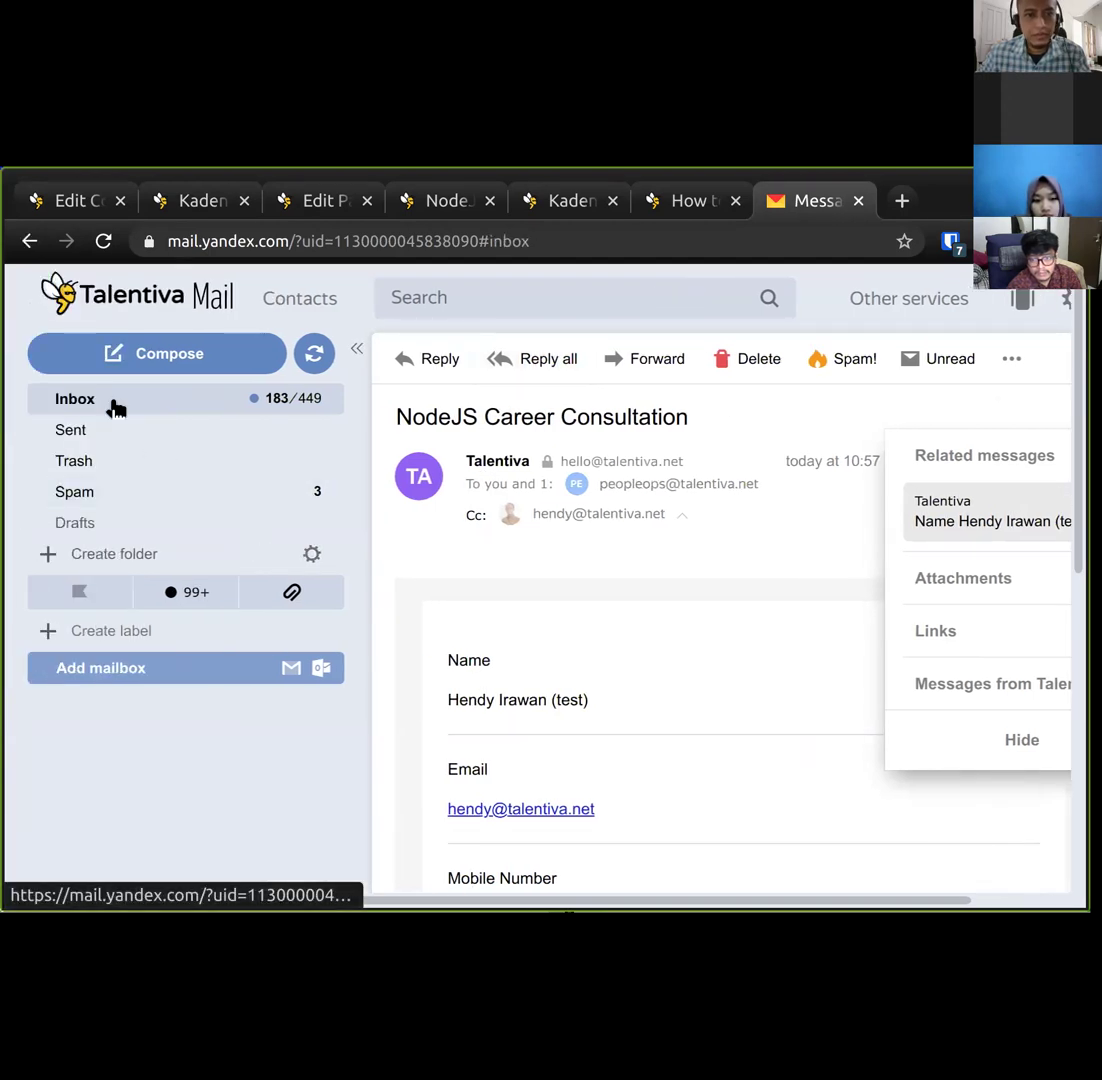
pyautogui.click(603, 411)
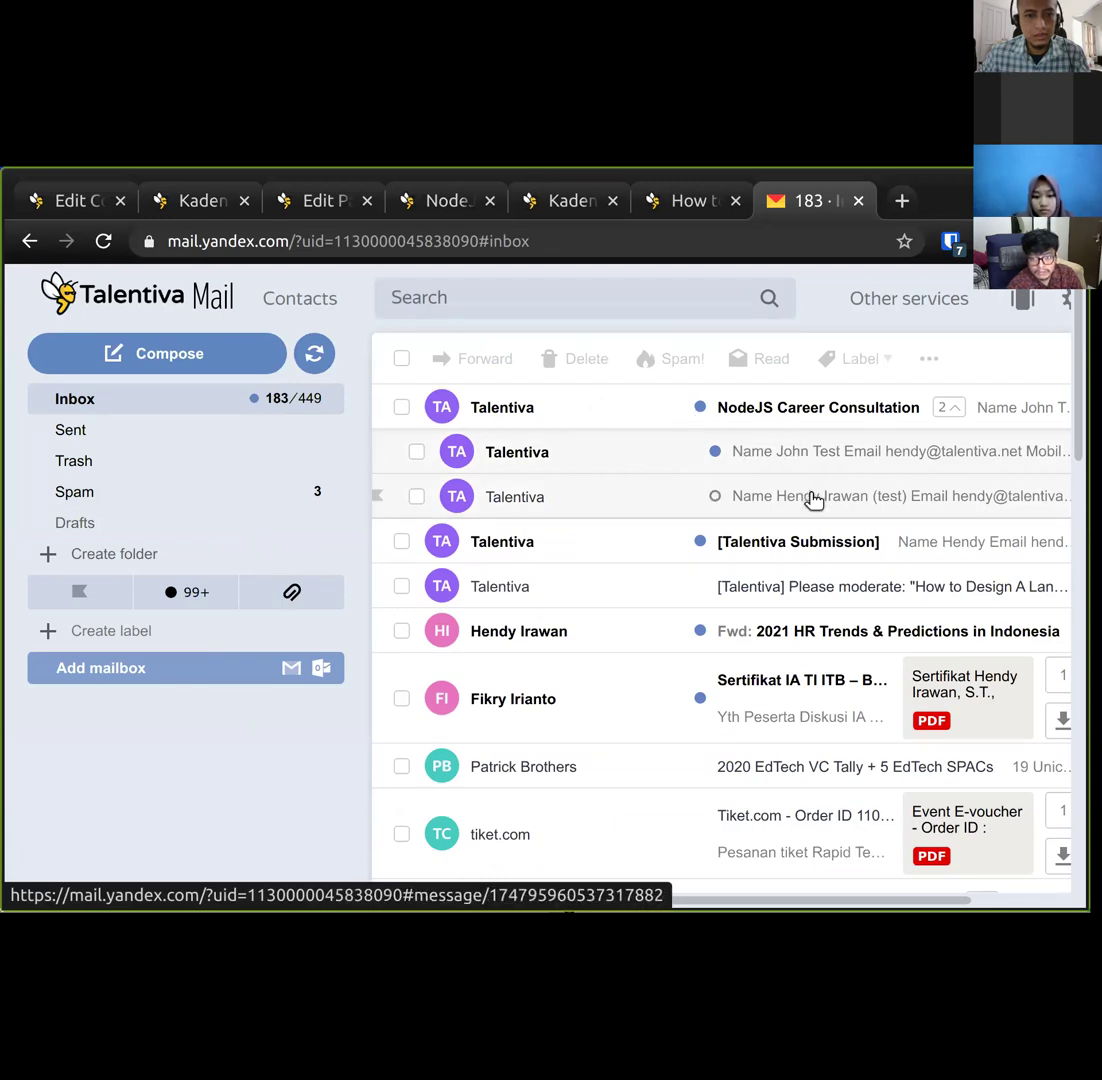
pyautogui.click(828, 420)
pyautogui.click(828, 420)
pyautogui.click(826, 455)
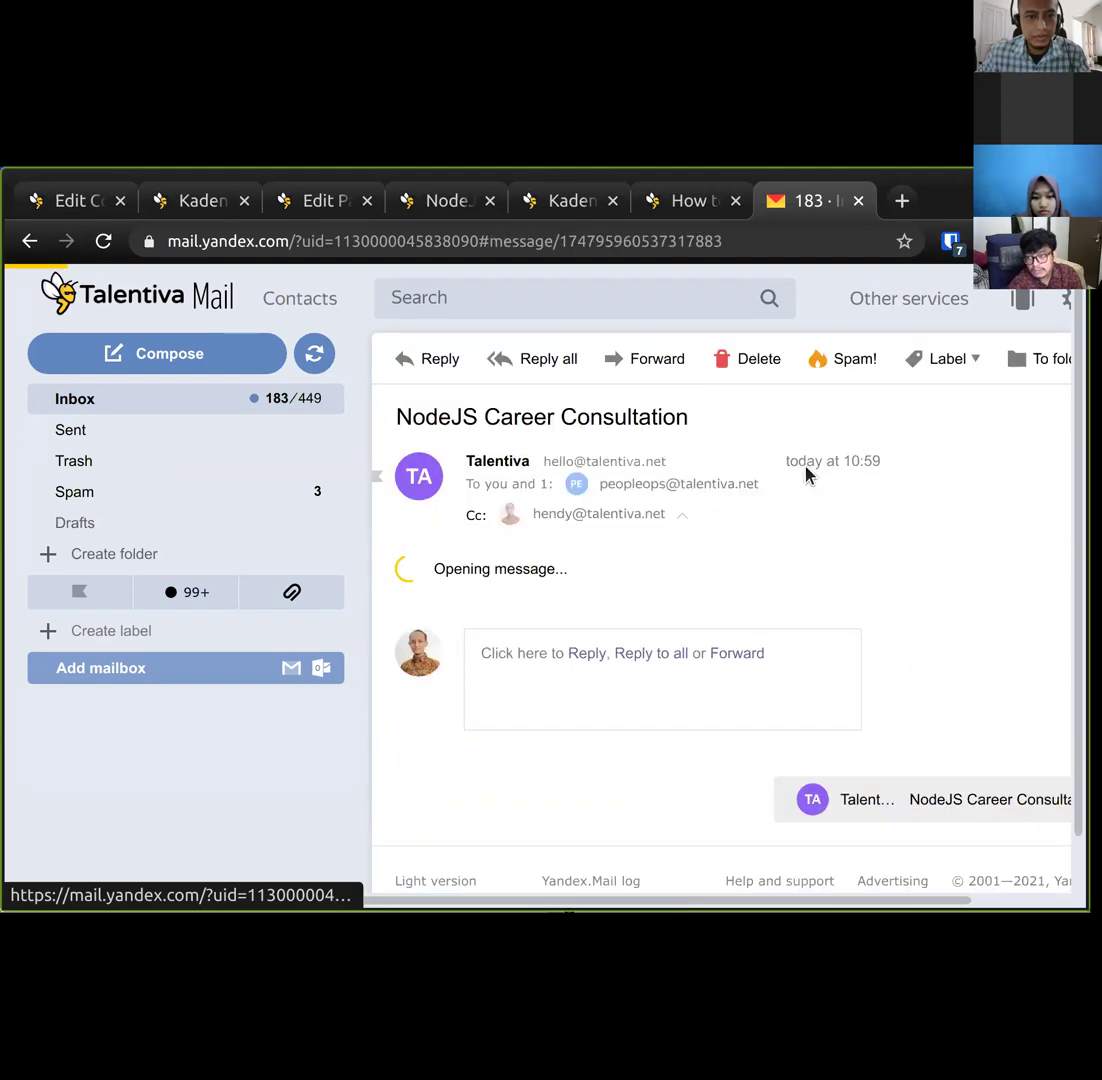
pyautogui.scroll(-4, 674, 625)
pyautogui.scroll(-2, 674, 625)
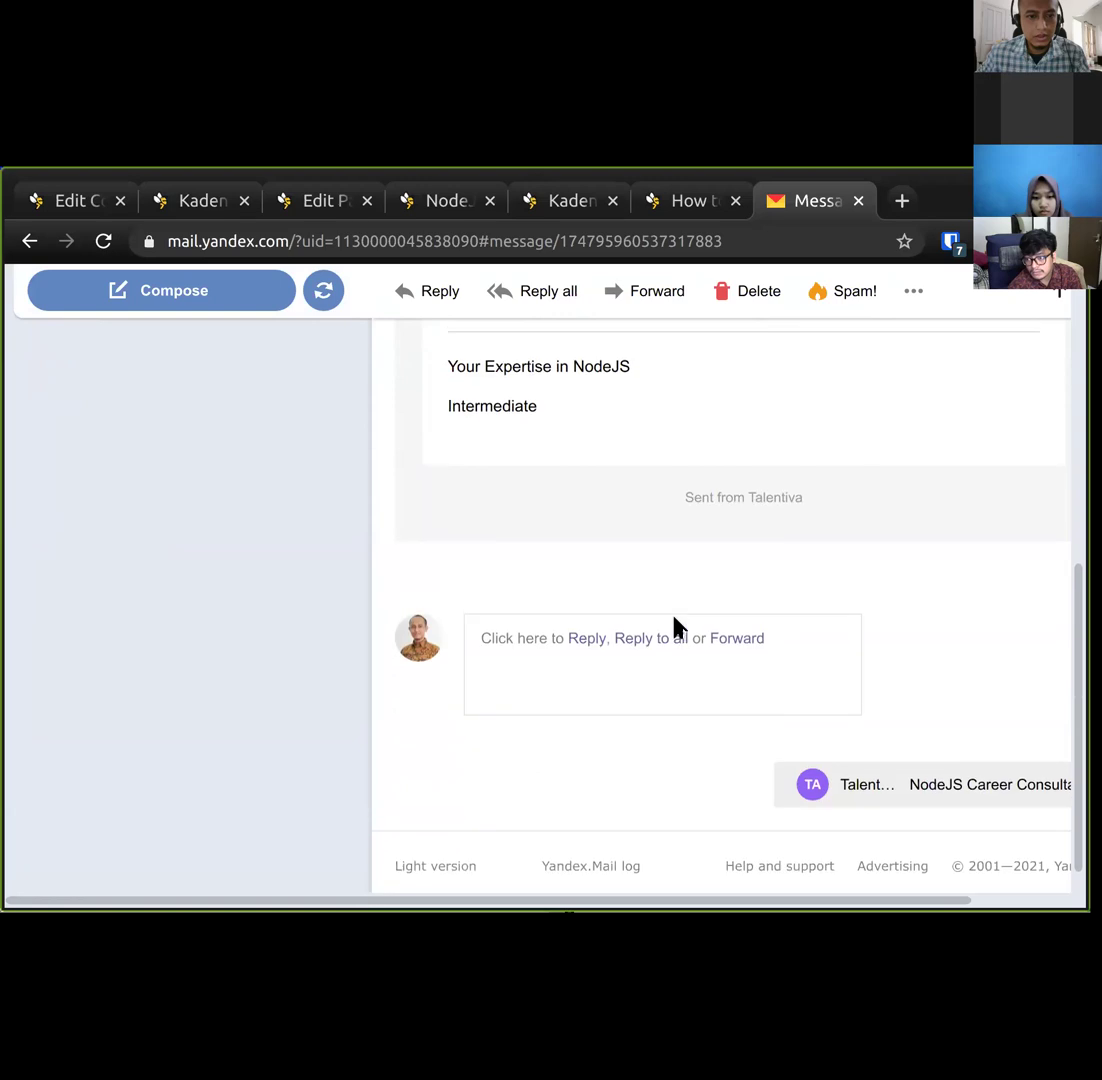
pyautogui.scroll(6, 674, 627)
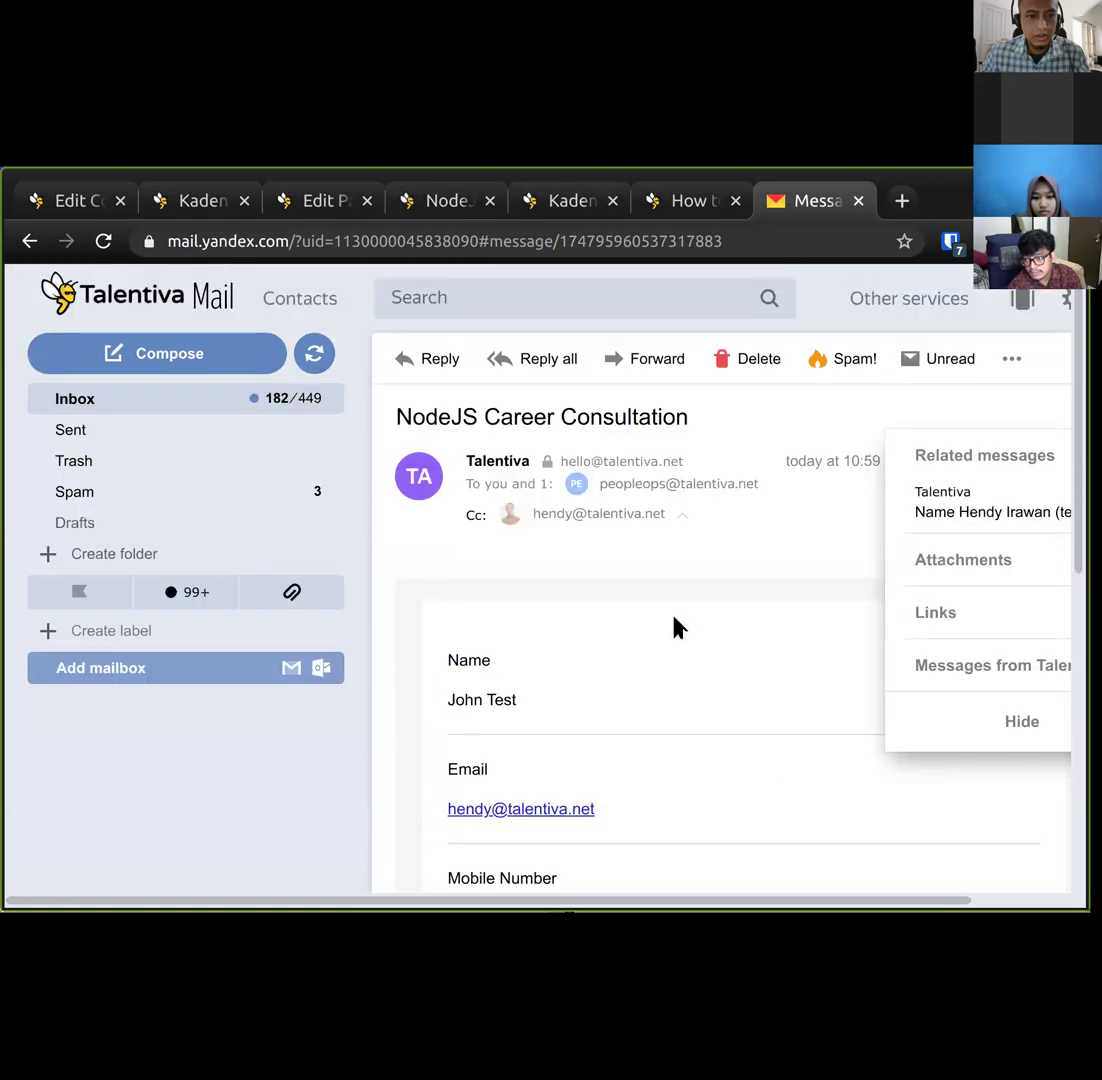
# Refresh the inbox and reopen the newer test submission message.
pyautogui.click(95, 400)
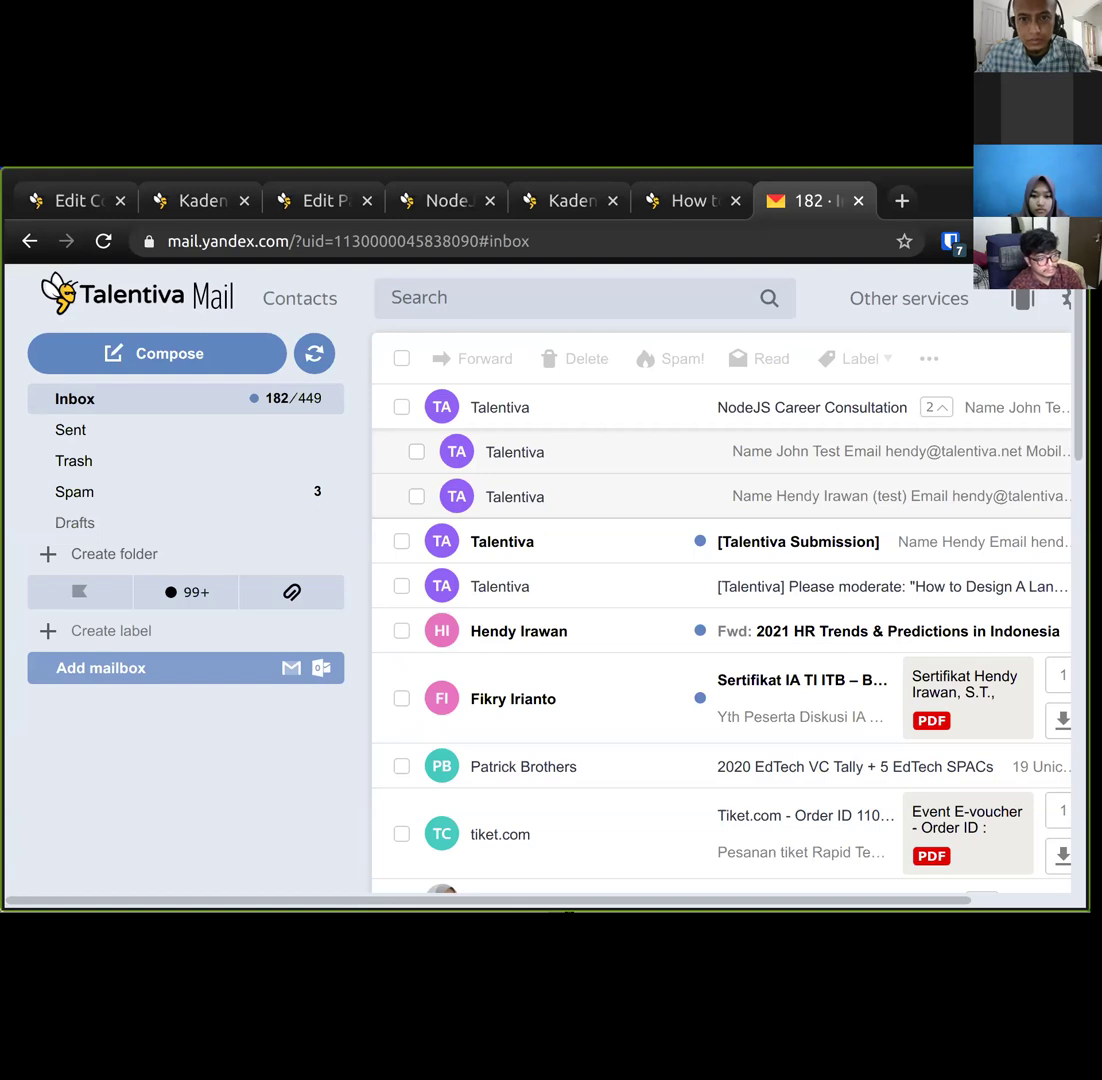
pyautogui.click(606, 452)
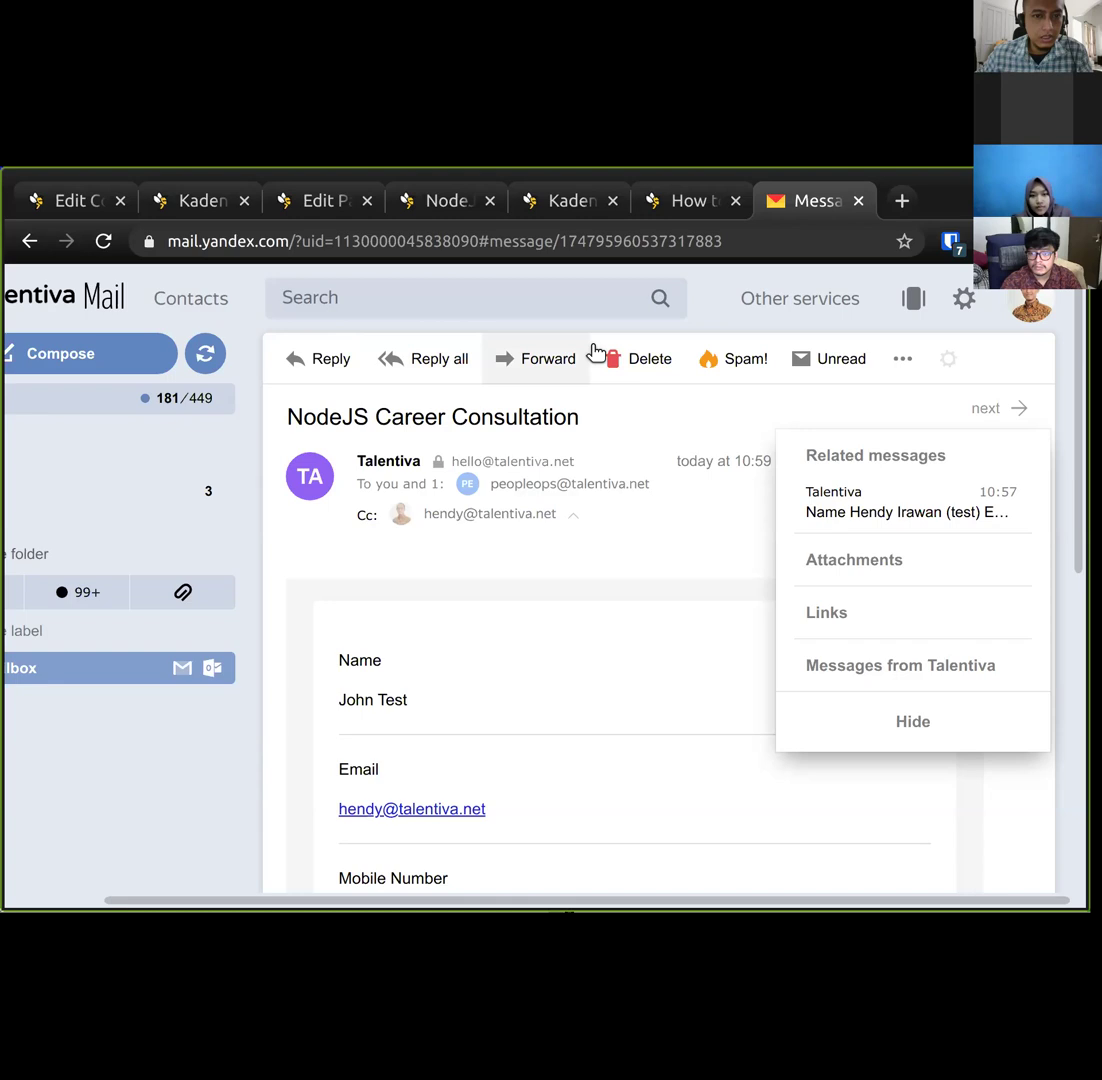
pyautogui.click(206, 356)
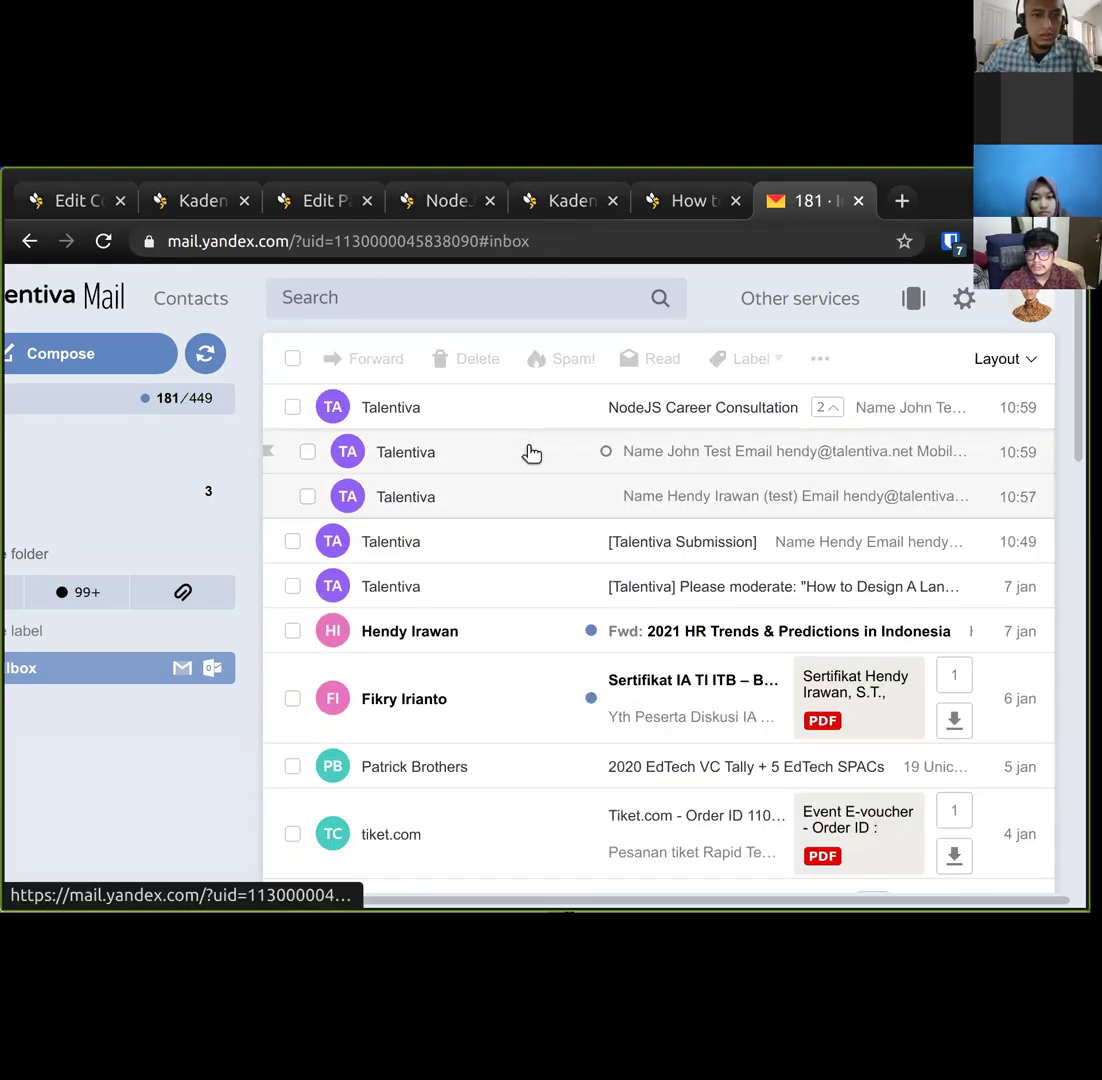
pyautogui.click(531, 453)
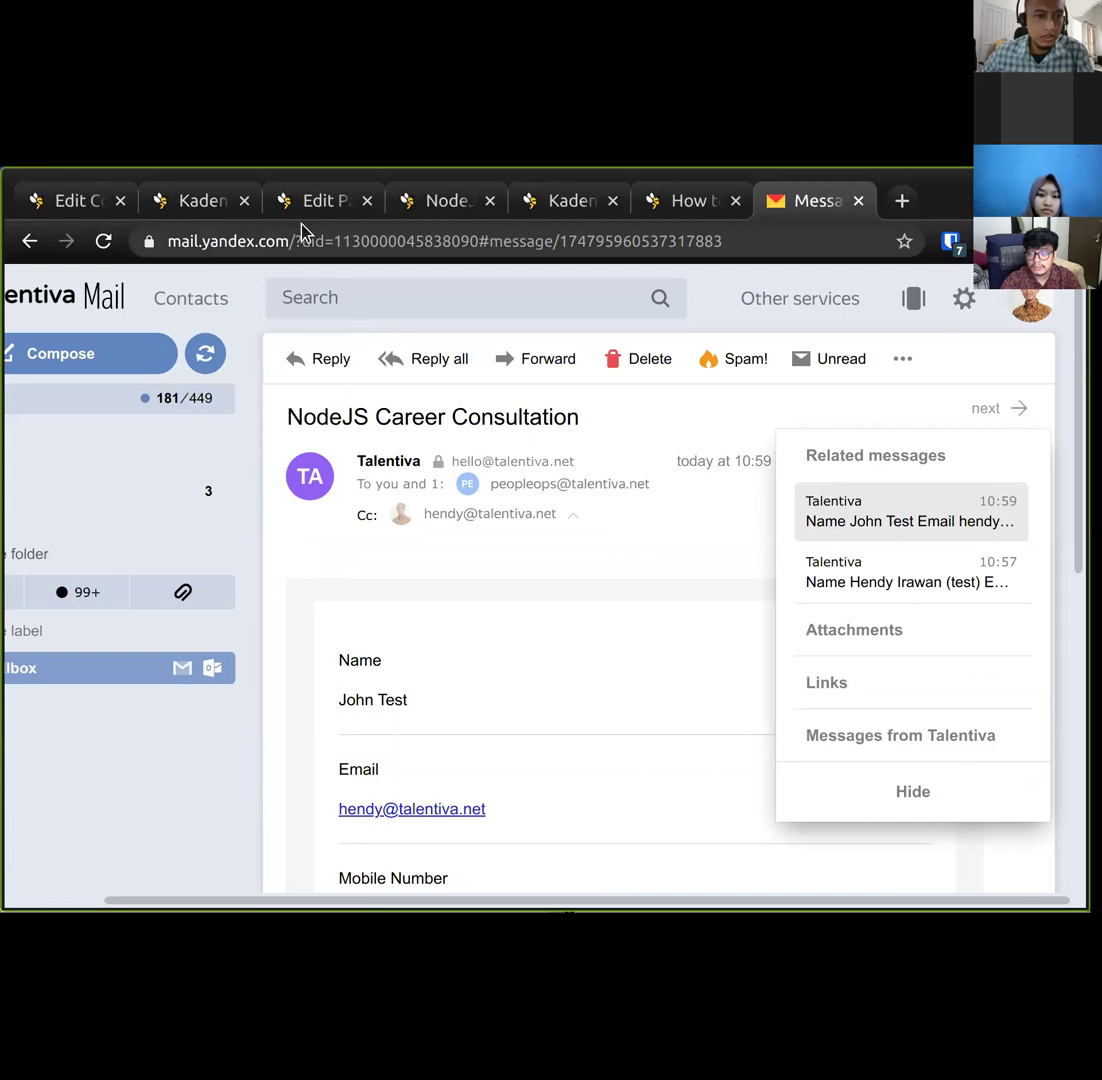
pyautogui.click(170, 207)
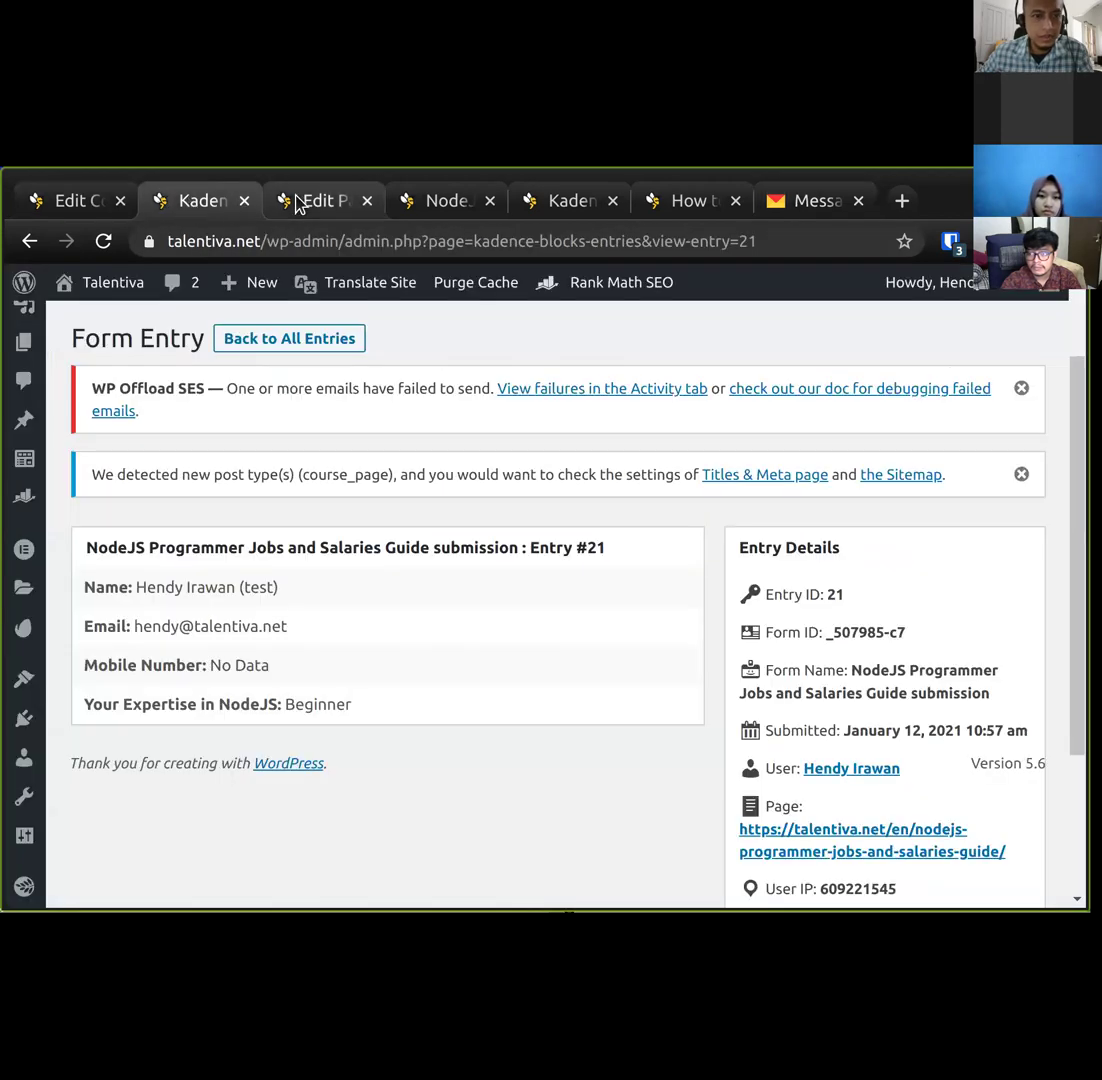
# Select the consultation form and look through its Auto Response Settings in the sidebar.
pyautogui.click(298, 204)
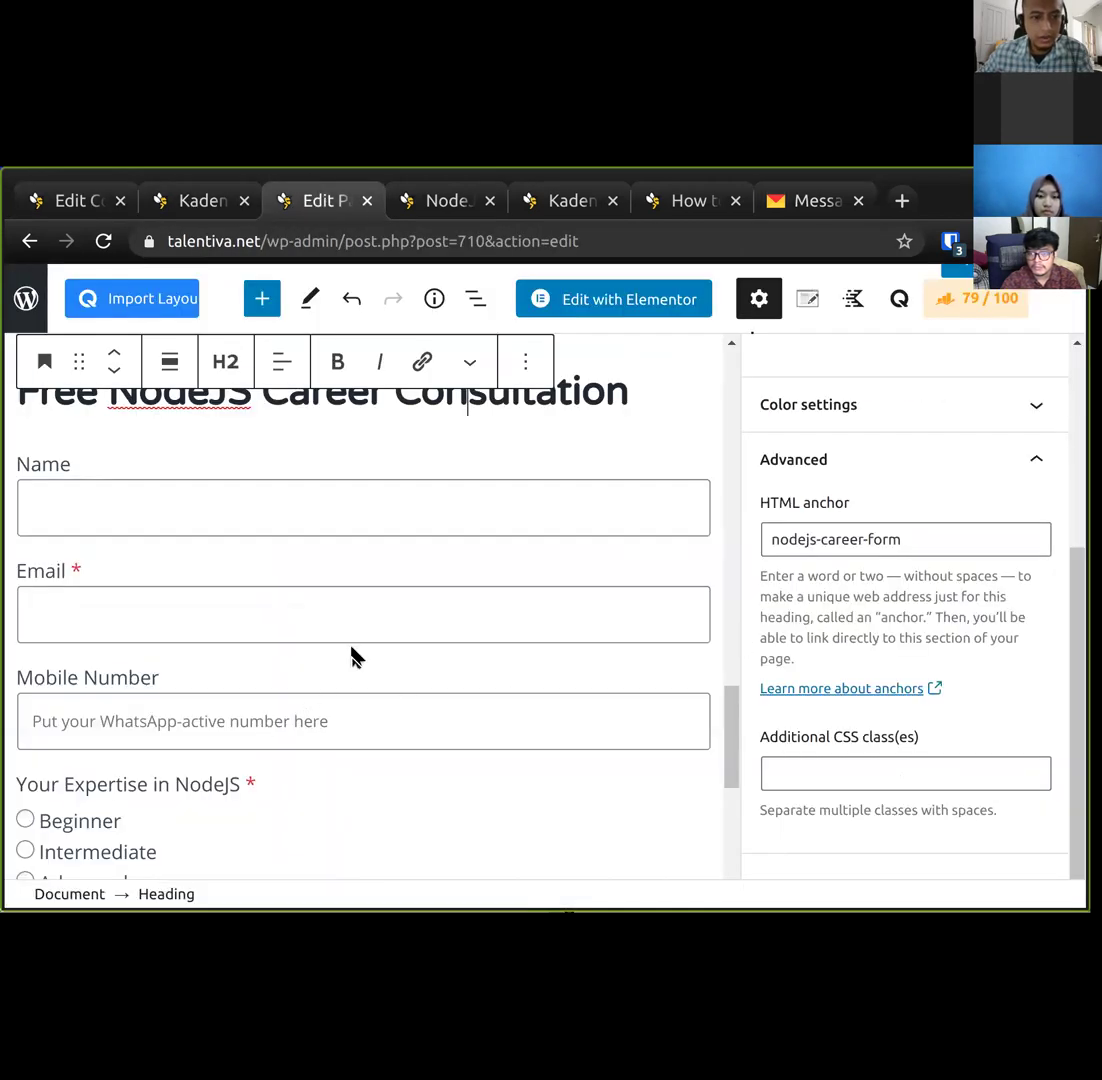
pyautogui.click(358, 622)
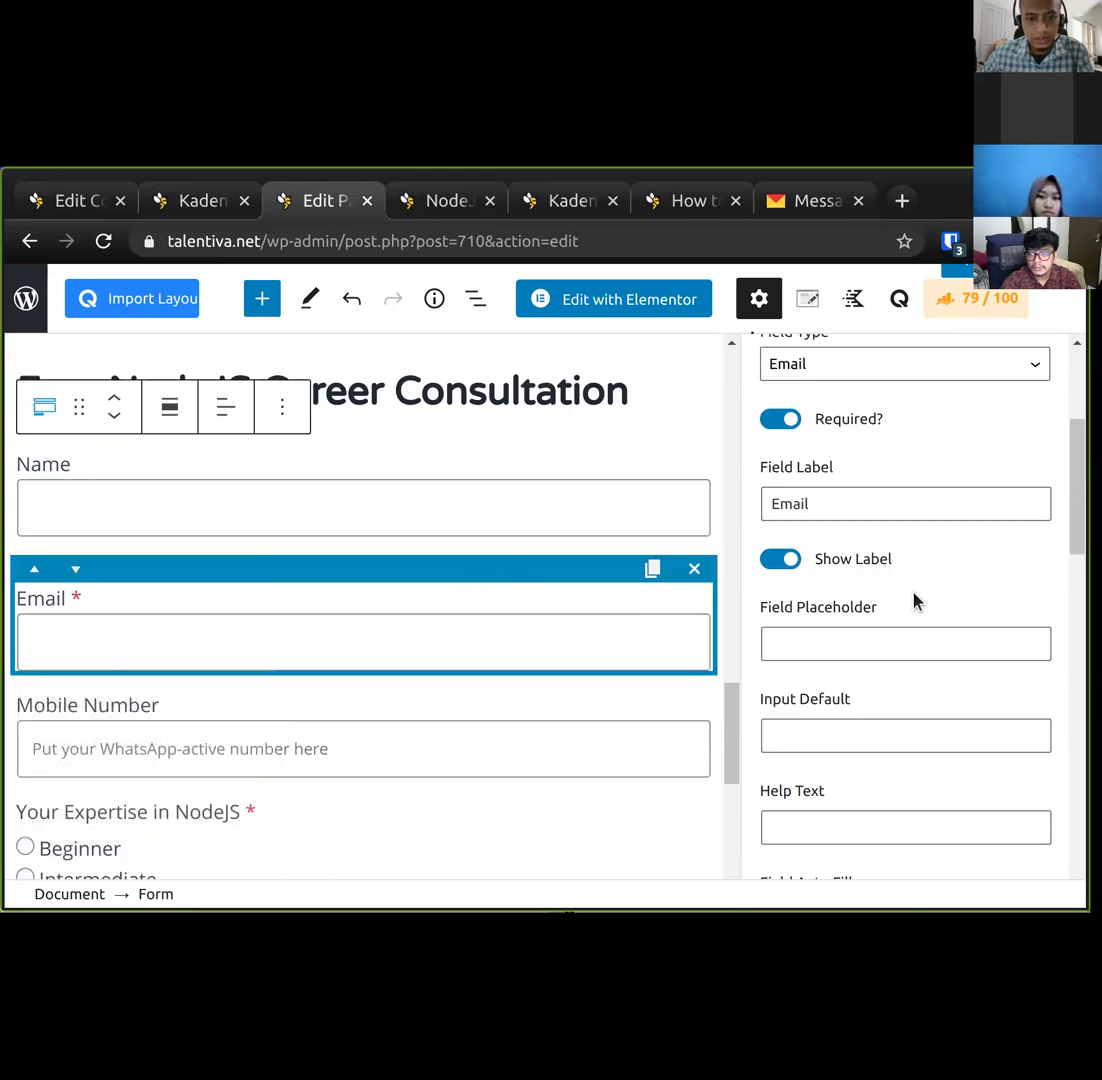
pyautogui.scroll(-10, 915, 600)
pyautogui.scroll(2, 844, 630)
pyautogui.click(831, 600)
pyautogui.scroll(-2, 865, 752)
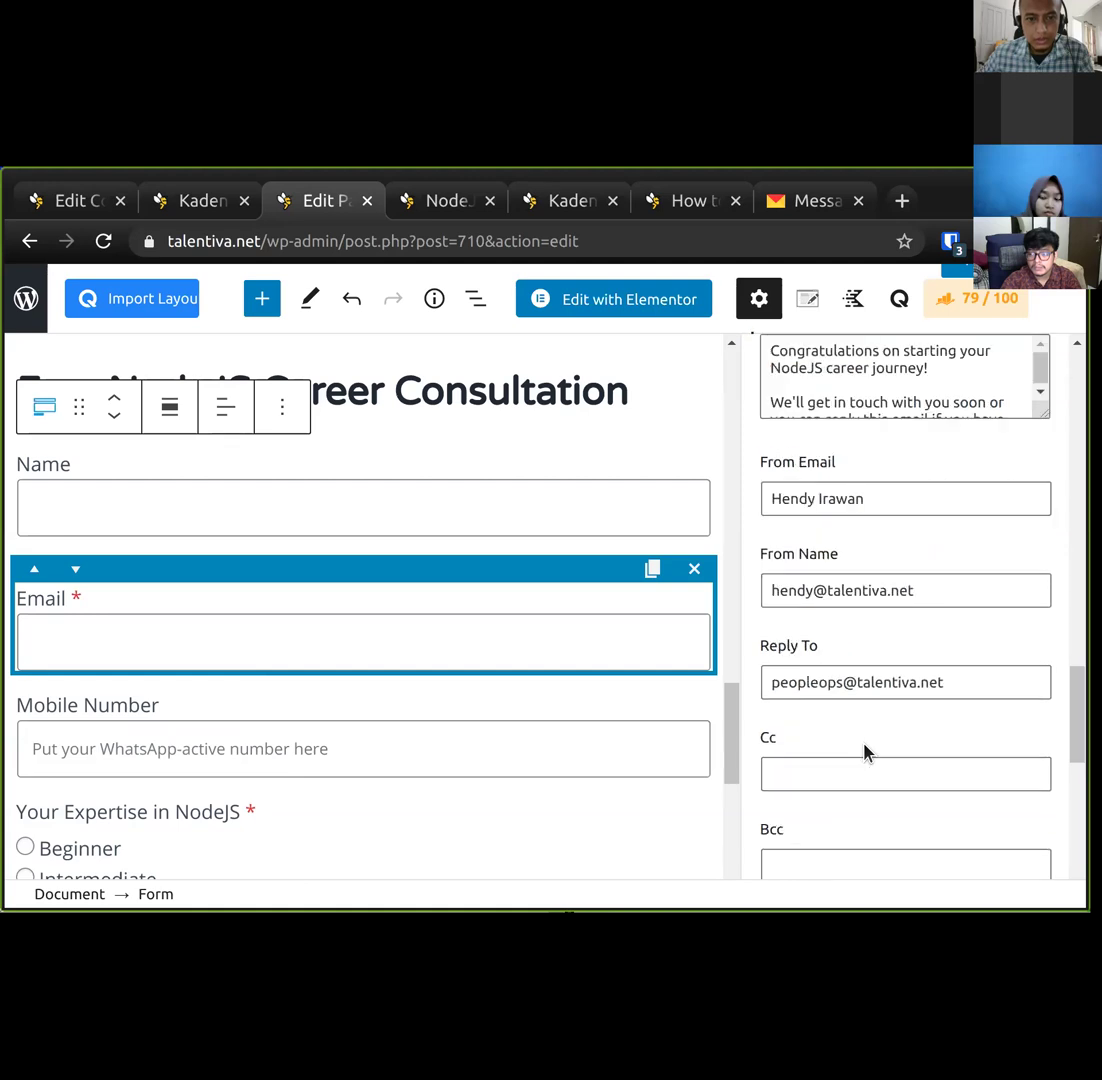
pyautogui.scroll(-2, 865, 752)
pyautogui.scroll(2, 865, 752)
pyautogui.scroll(-5, 865, 752)
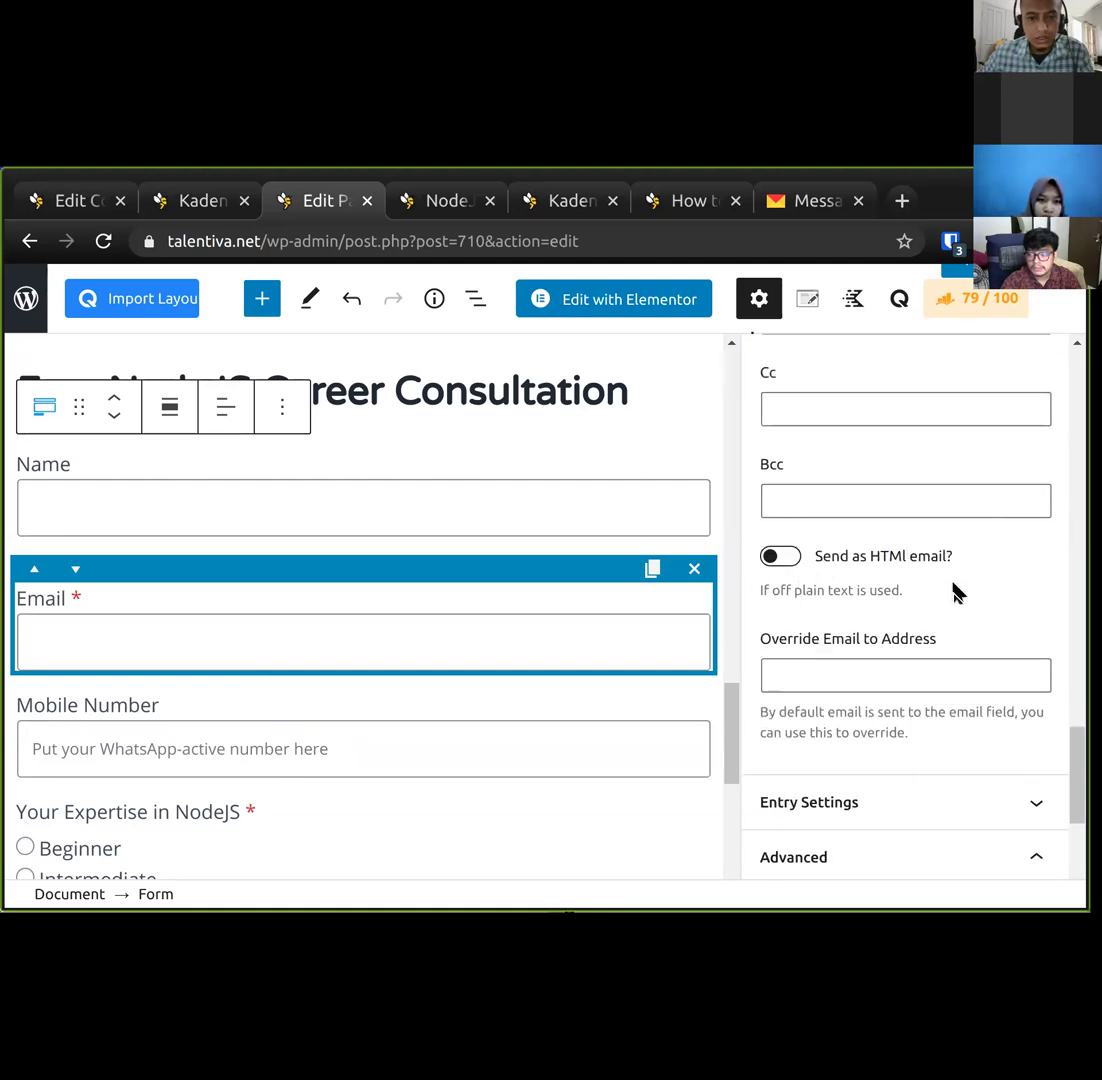
pyautogui.scroll(7, 953, 592)
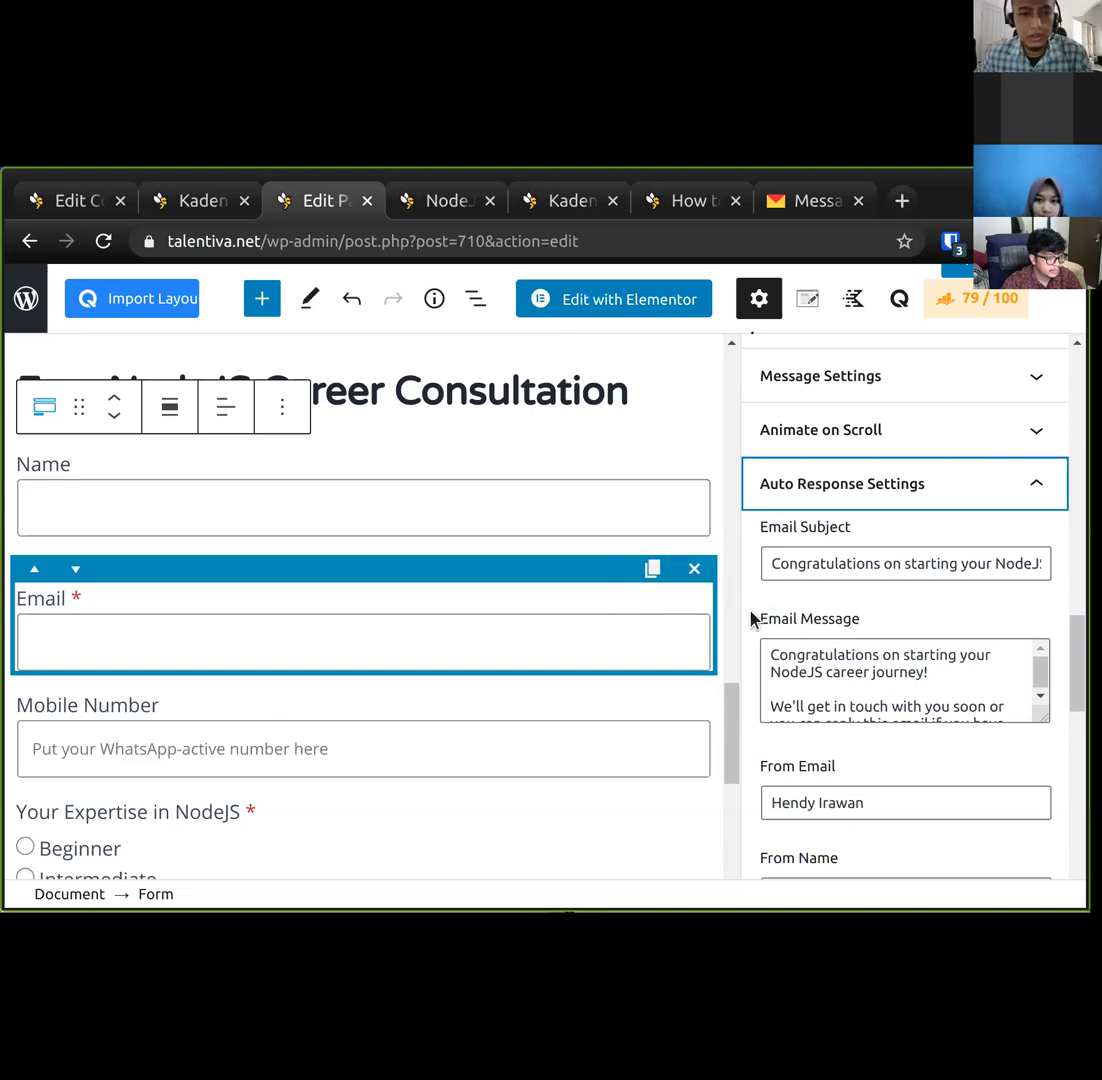
pyautogui.scroll(-2, 754, 617)
pyautogui.scroll(-2, 755, 615)
pyautogui.scroll(3, 765, 618)
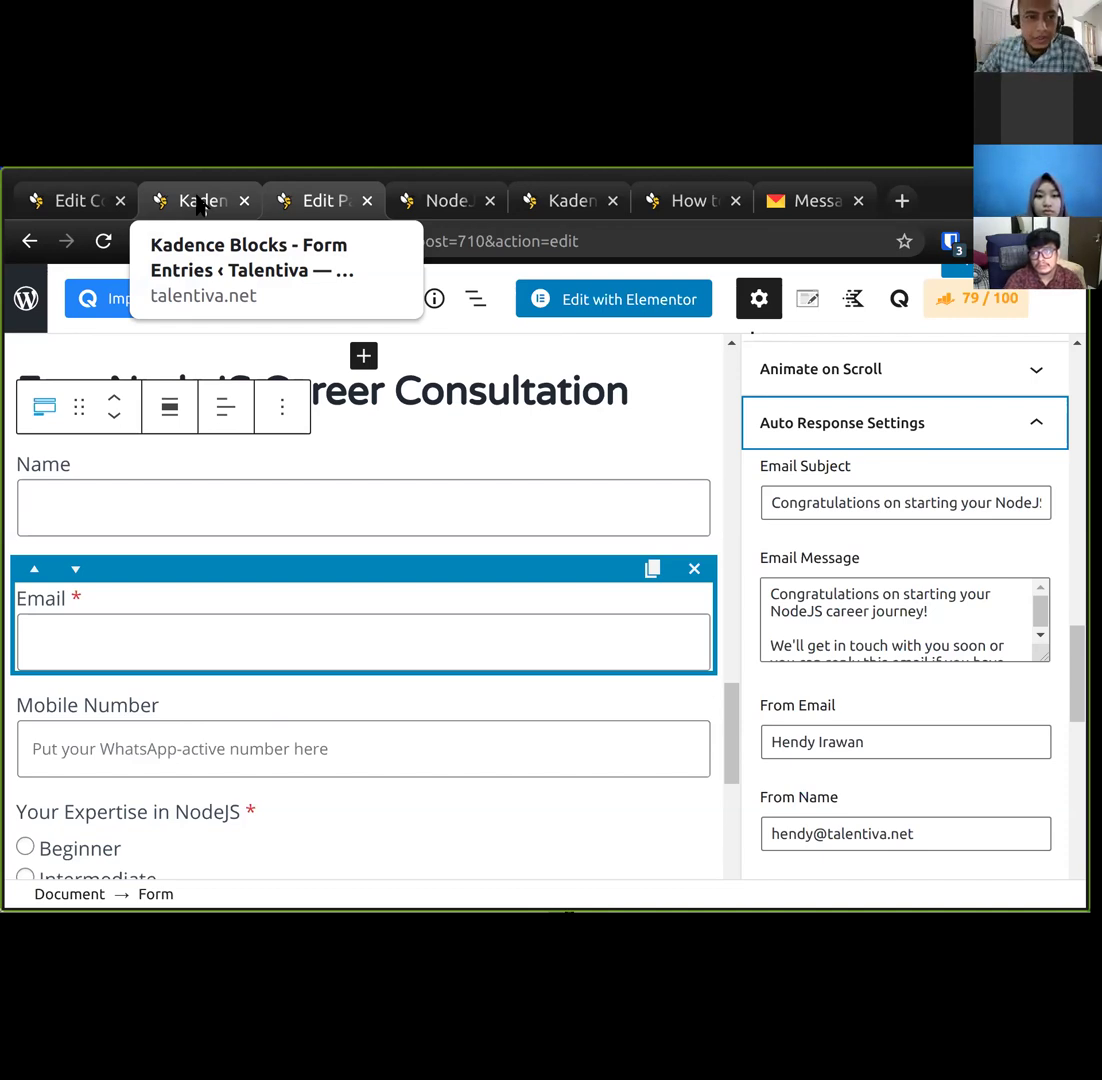
pyautogui.click(200, 205)
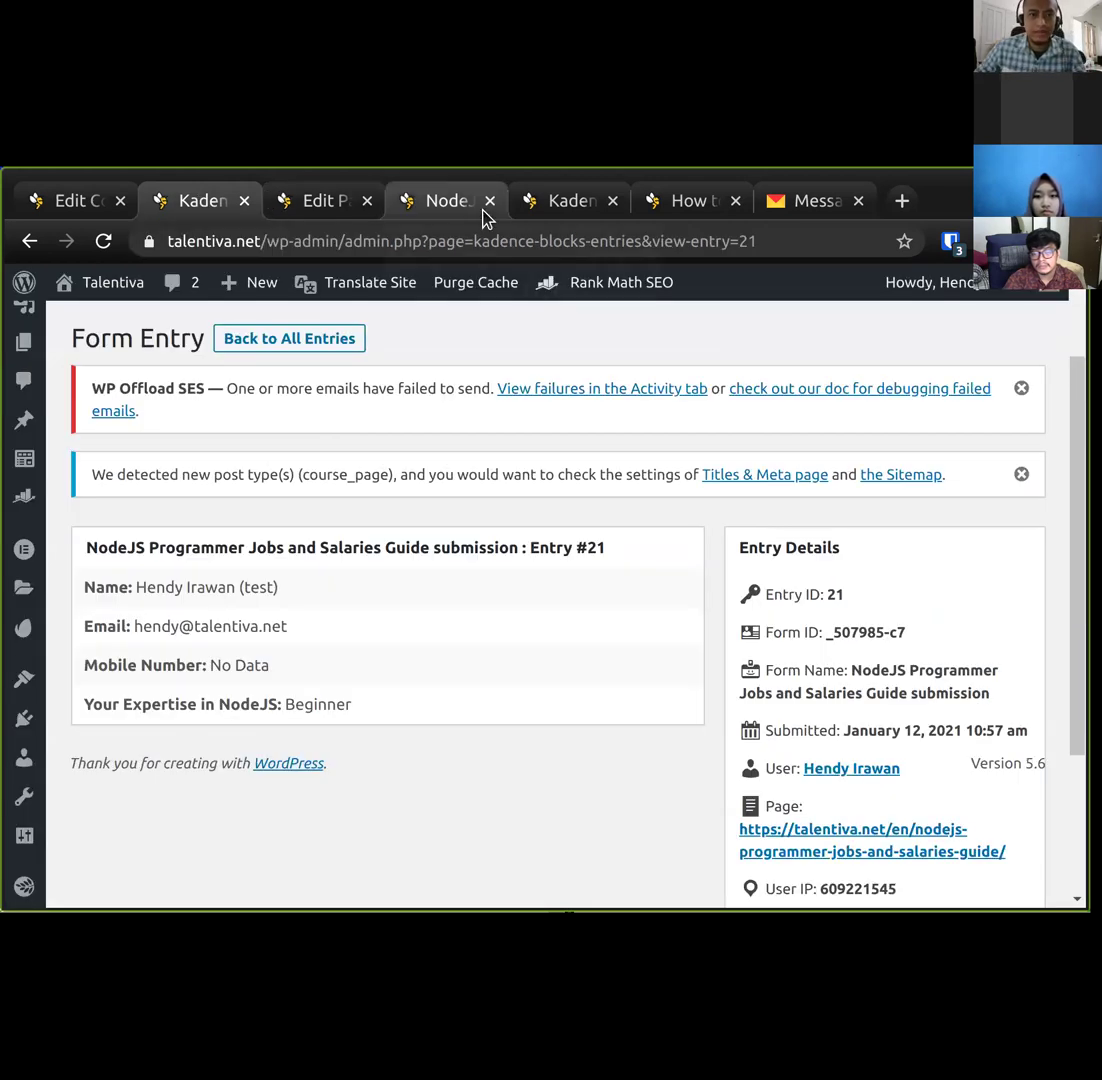
# View the consultation form on the live NodeJS page, then go back to the page editor.
pyautogui.click(450, 205)
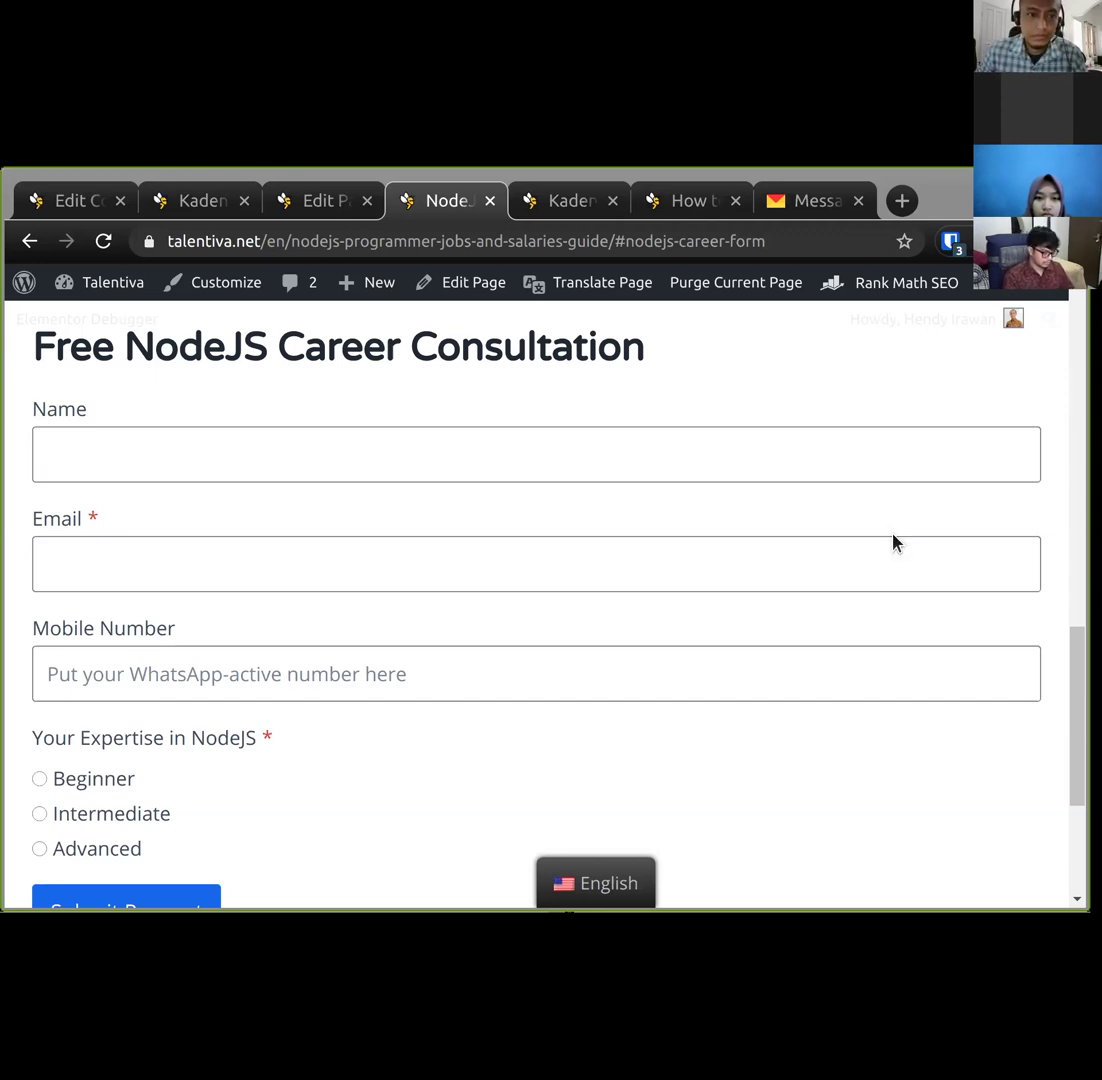
pyautogui.click(305, 202)
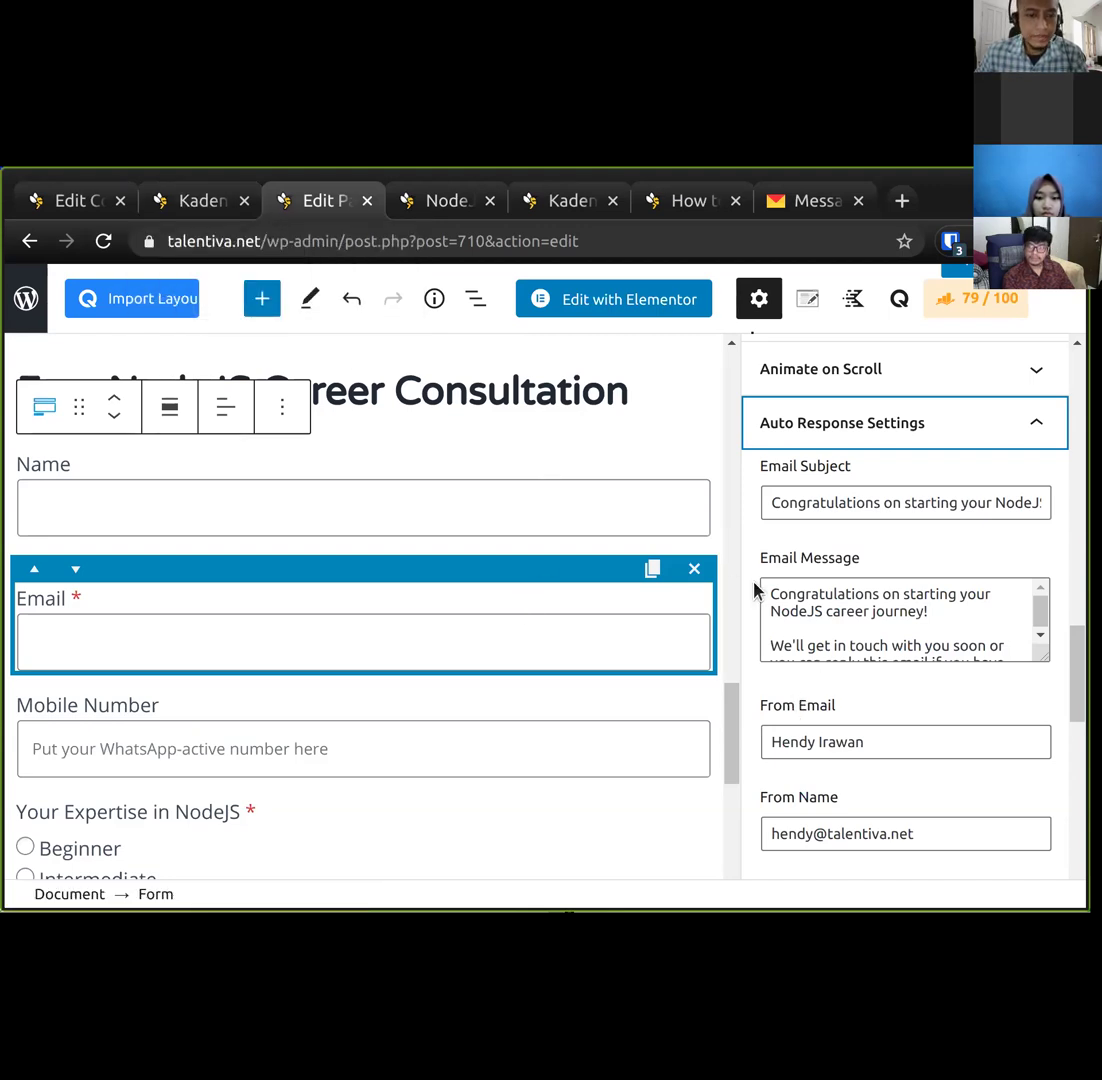
# Enlarge the auto-response Email Message box to show the full message text.
pyautogui.scroll(-2, 413, 627)
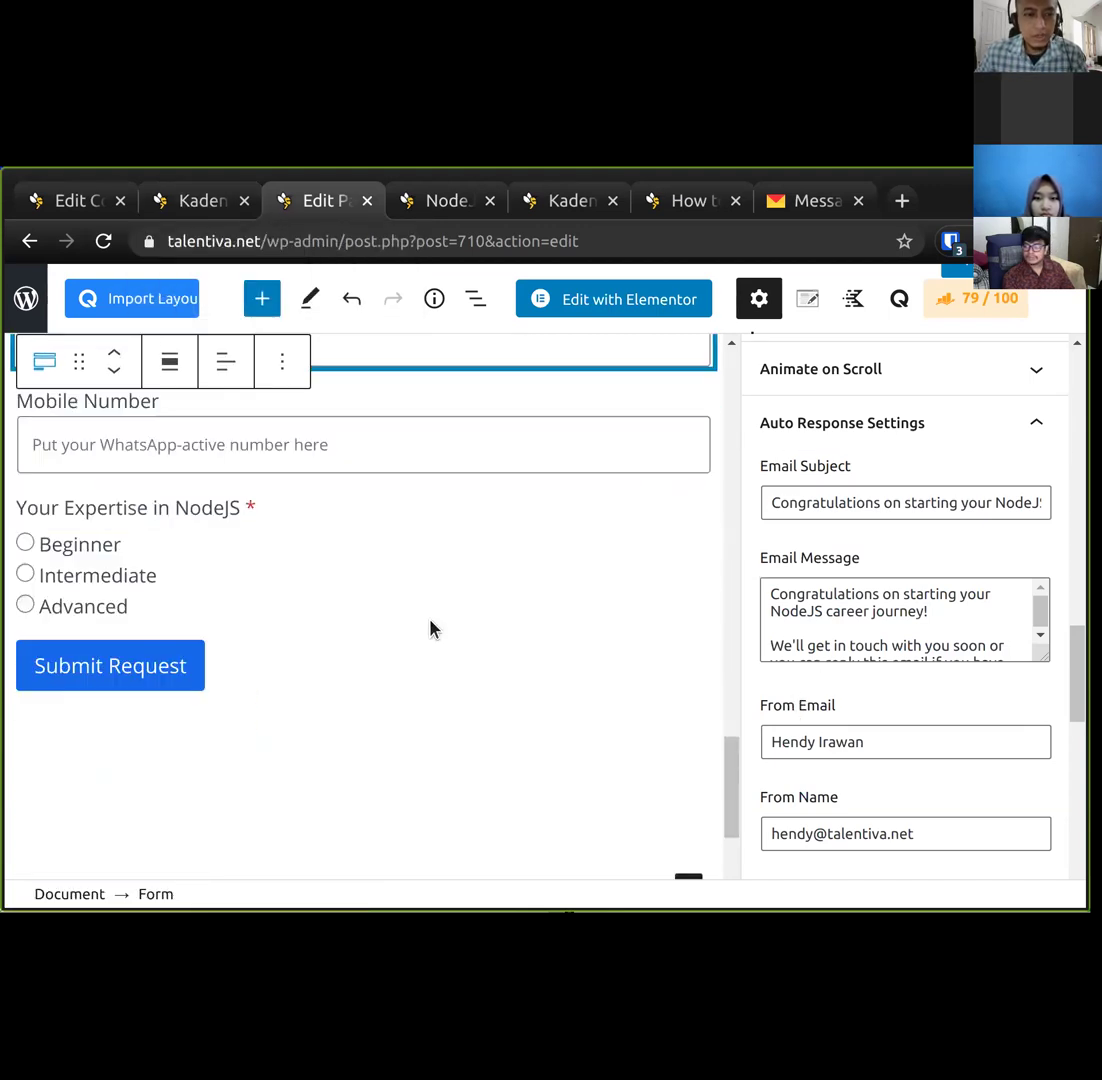
pyautogui.scroll(-7, 841, 696)
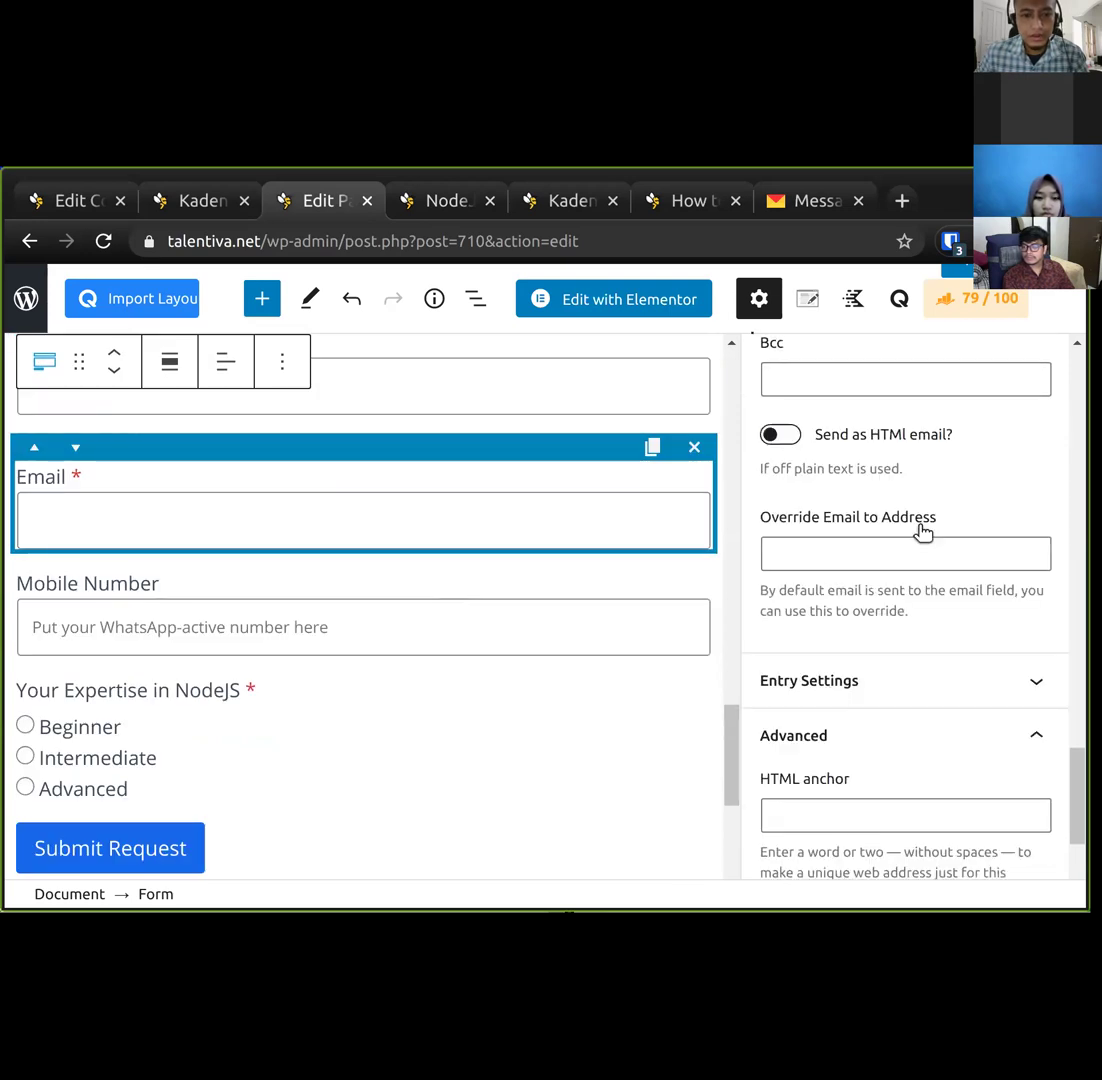
pyautogui.scroll(1, 880, 550)
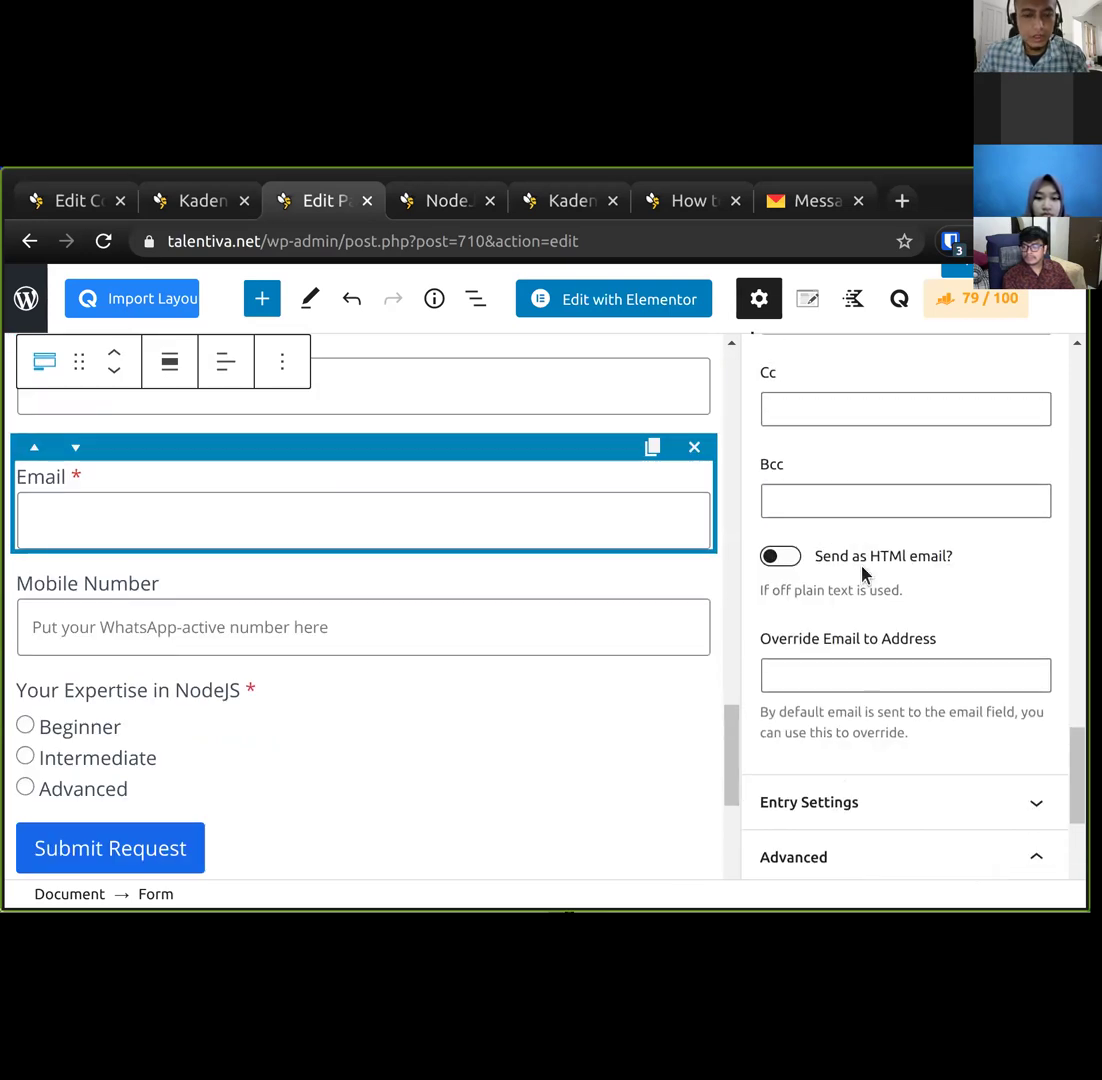
pyautogui.scroll(2, 863, 573)
pyautogui.scroll(1, 868, 670)
pyautogui.scroll(-2, 873, 767)
pyautogui.scroll(5, 880, 755)
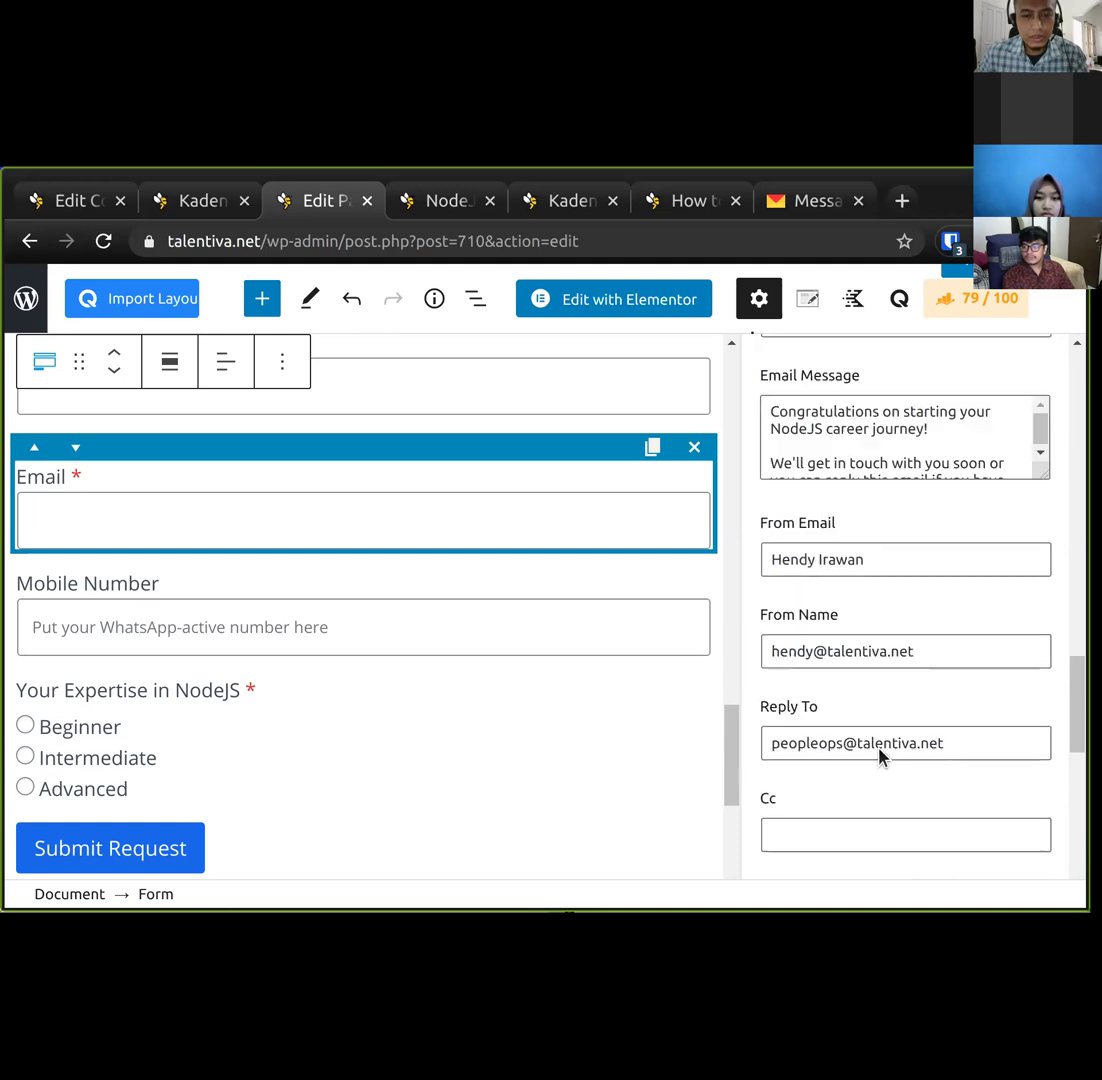
pyautogui.moveTo(1041, 654); pyautogui.dragTo(1040, 805)
pyautogui.click(777, 594)
pyautogui.moveTo(777, 594); pyautogui.dragTo(945, 748)
pyautogui.click(945, 748)
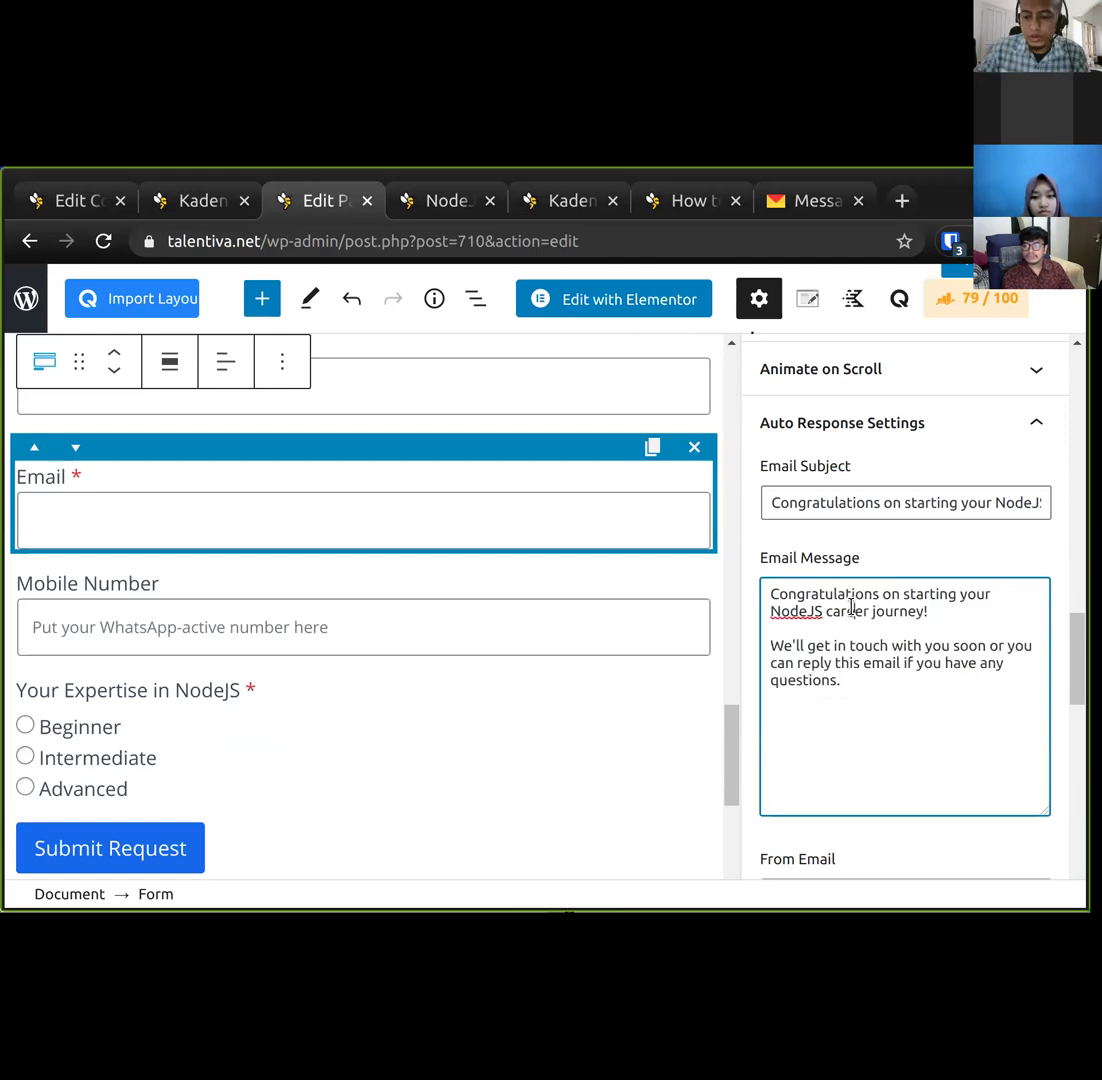
# Wrap the message's first line in <p></p> and add <b></b> bold tags to the next line.
pyautogui.click(771, 594)
pyautogui.write('<p>')
pyautogui.press('Down')
pyautogui.press('End')
pyautogui.write('</p>')
pyautogui.press('Down')
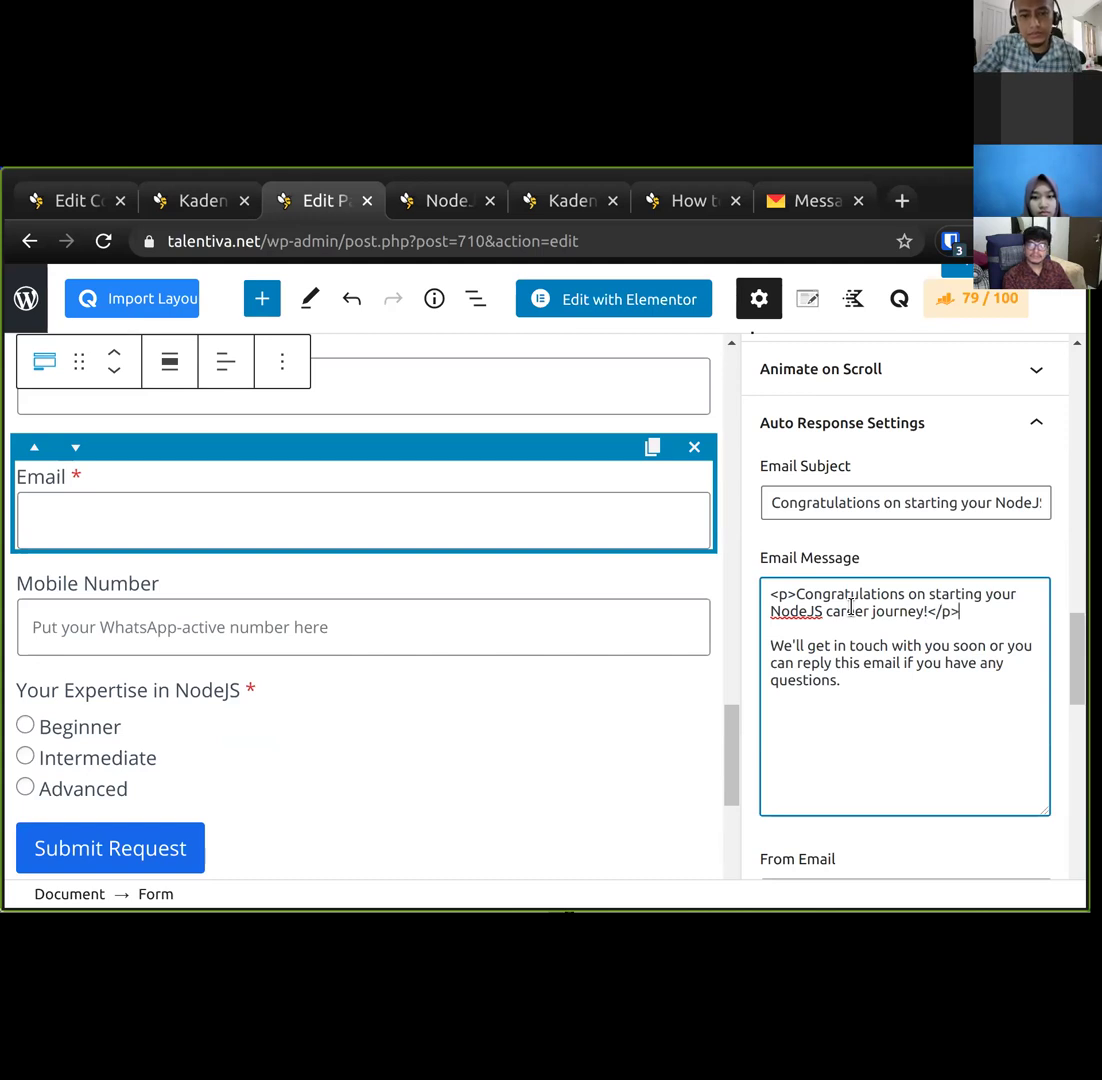
pyautogui.write('<bold>')
pyautogui.press('Left')
pyautogui.press('BackSpace')
pyautogui.press('BackSpace')
pyautogui.press('BackSpace')
pyautogui.write('</b>')
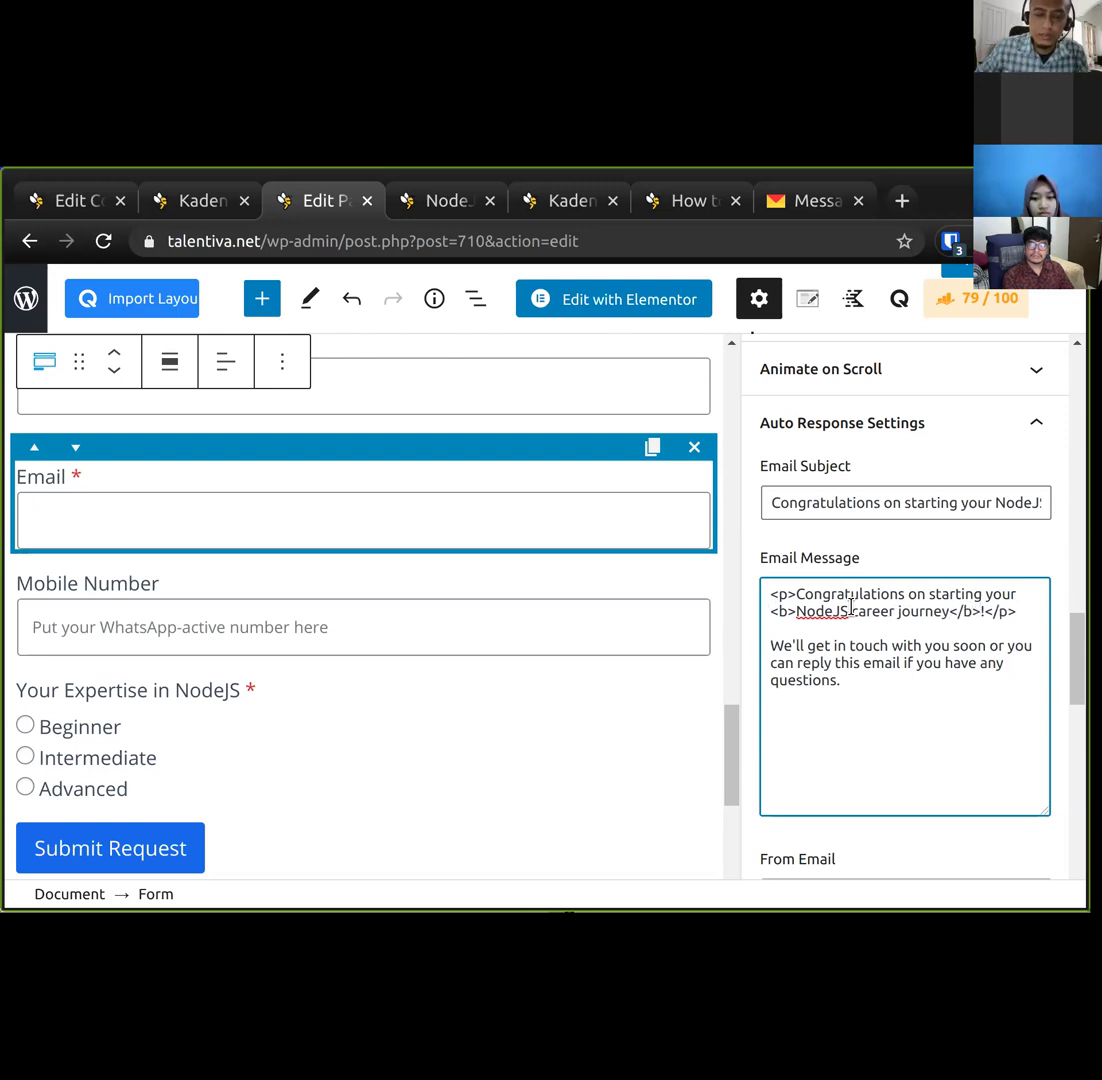
# Undo the HTML tags and select the consultation heading to show its nodejs-career-form anchor.
pyautogui.scroll(-4, 770, 686)
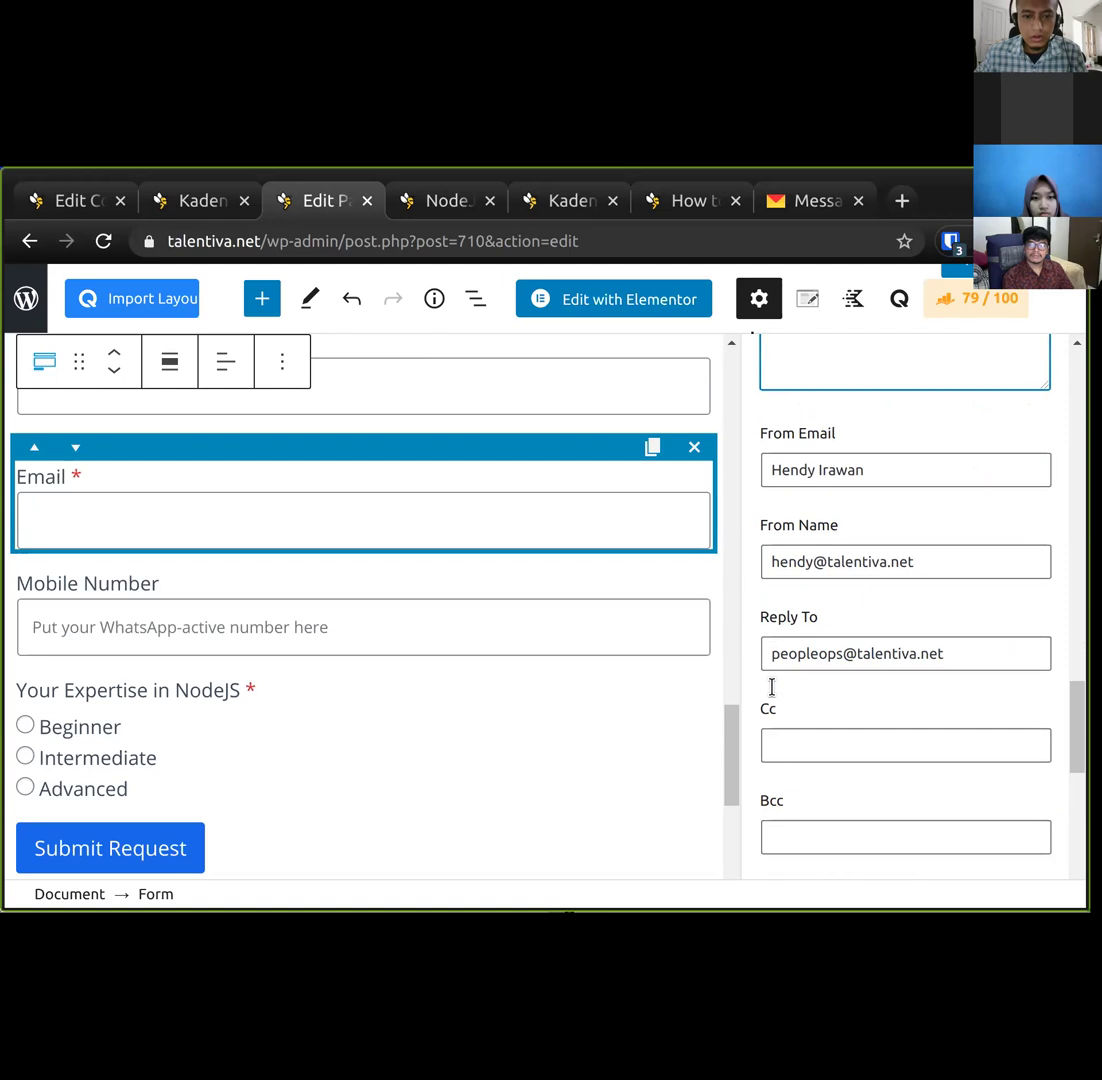
pyautogui.scroll(-4, 908, 787)
pyautogui.scroll(2, 910, 782)
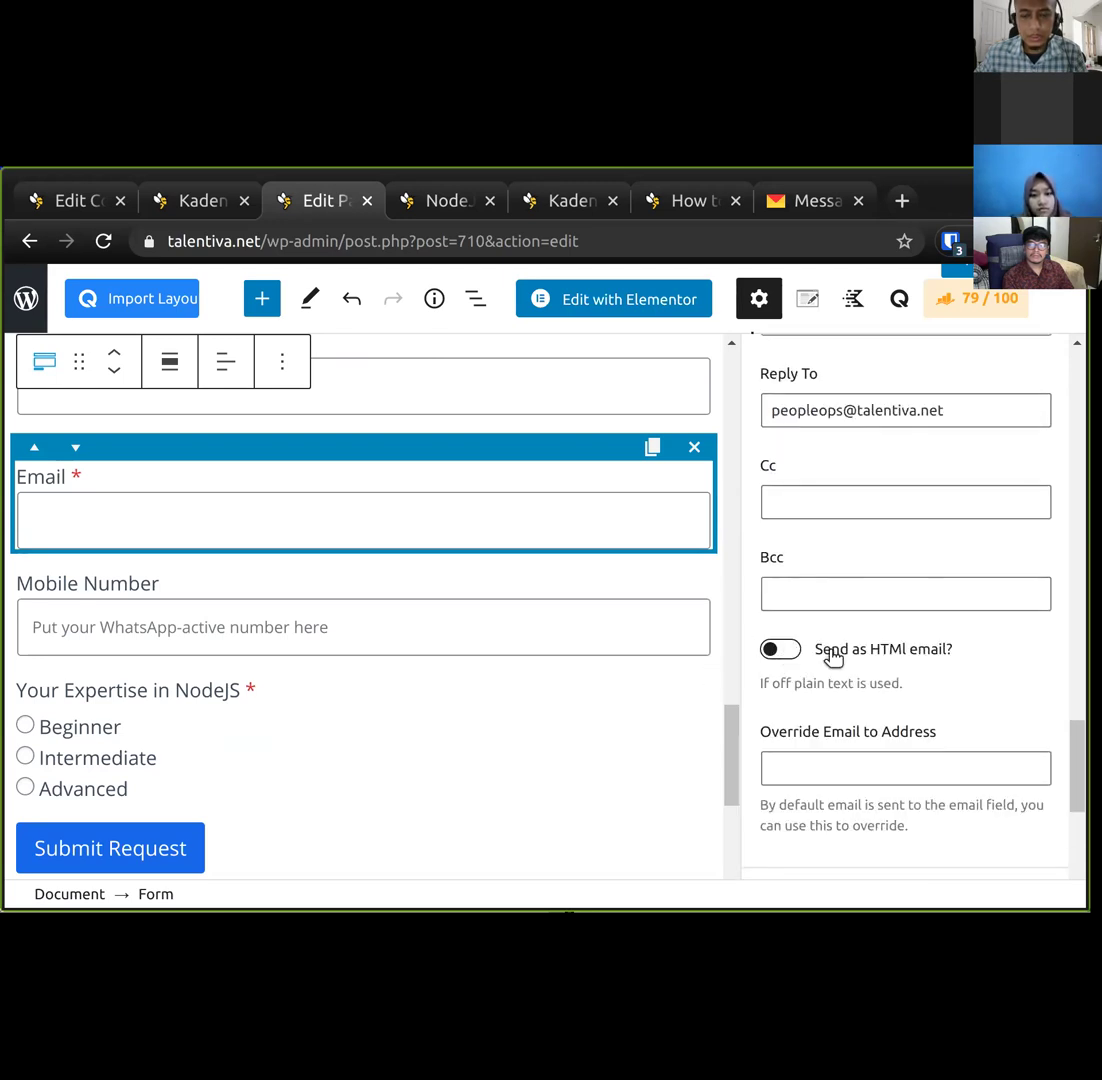
pyautogui.scroll(3, 819, 647)
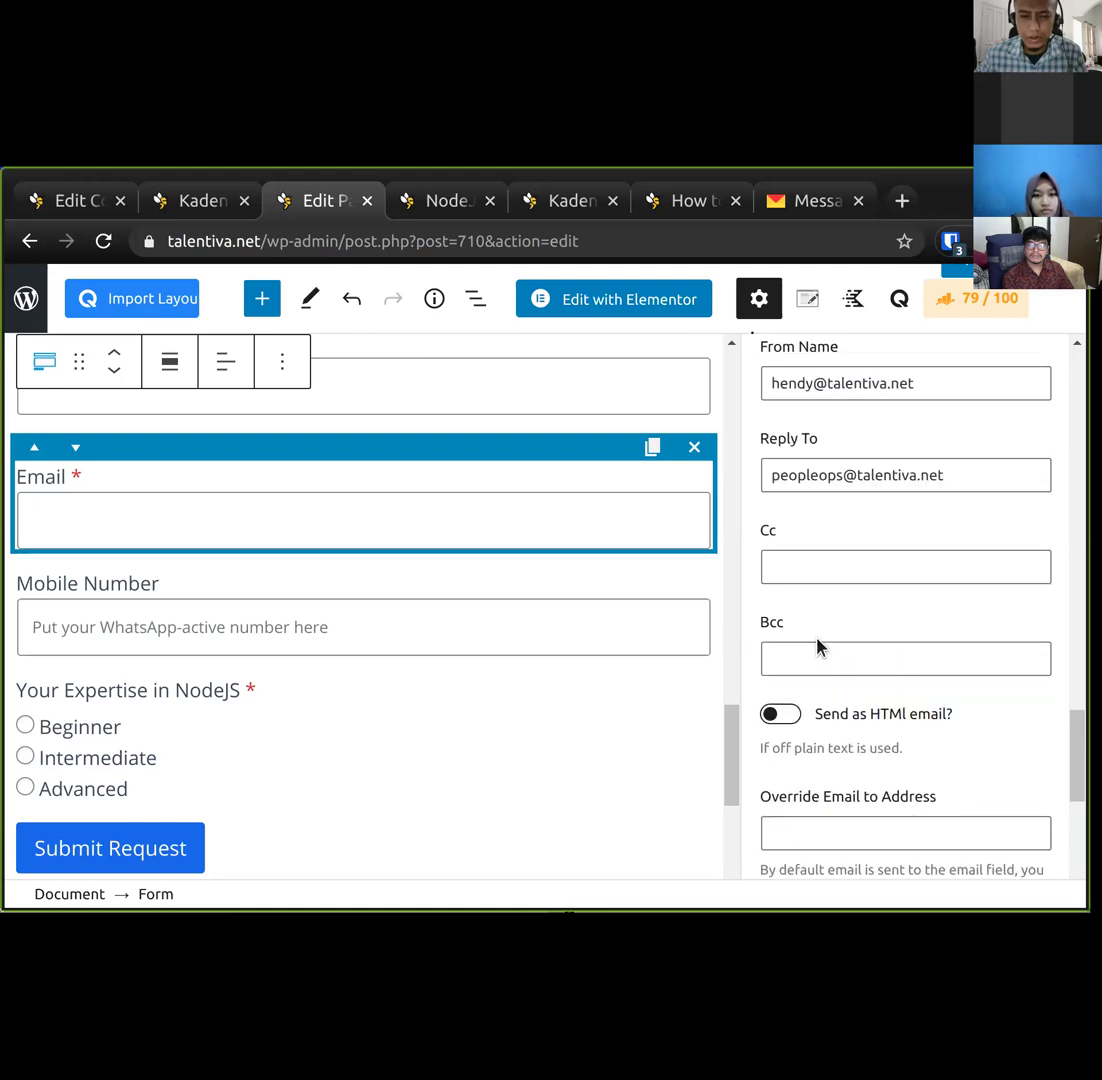
pyautogui.scroll(2, 819, 645)
pyautogui.scroll(-4, 880, 810)
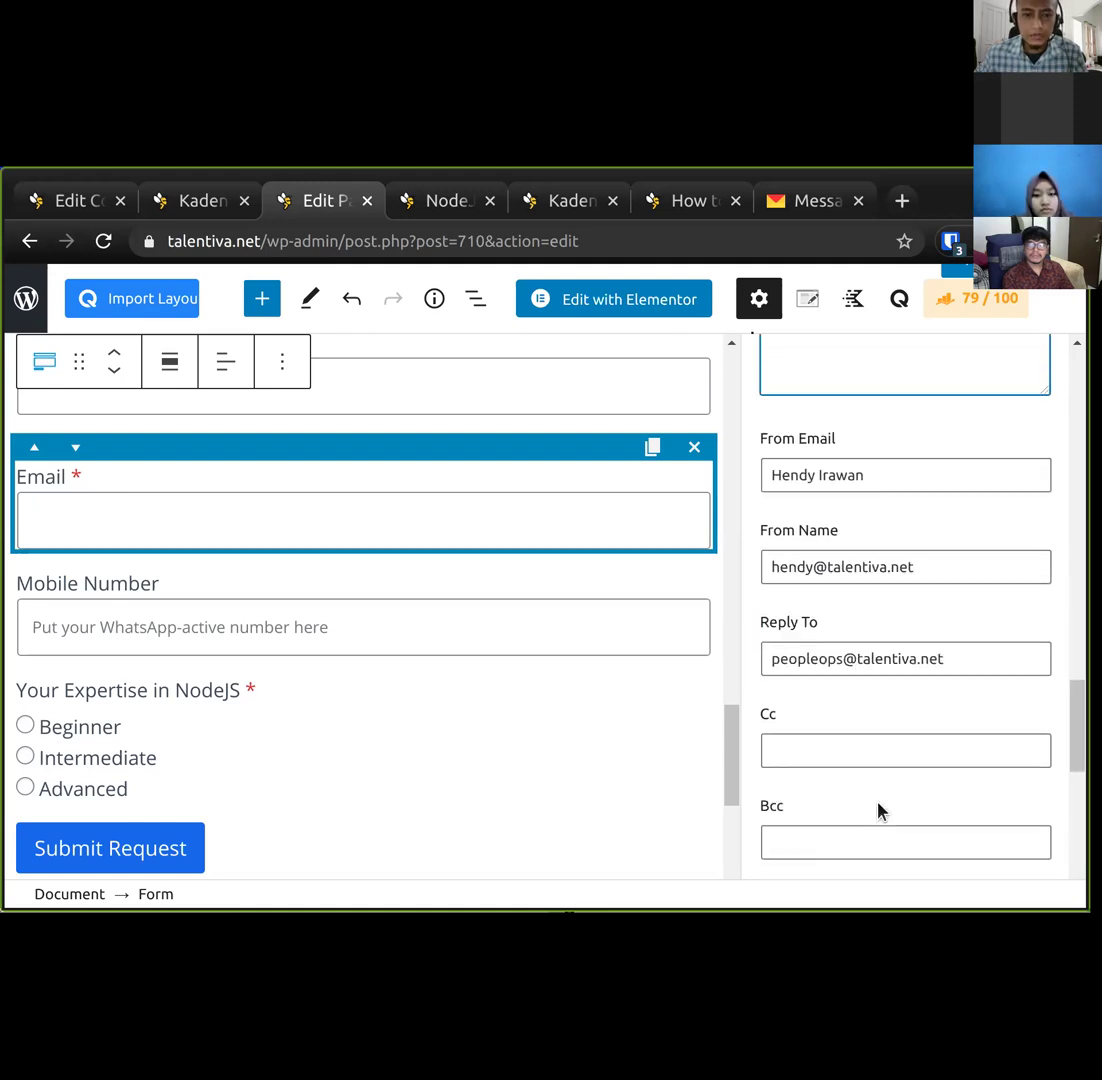
pyautogui.scroll(3, 819, 765)
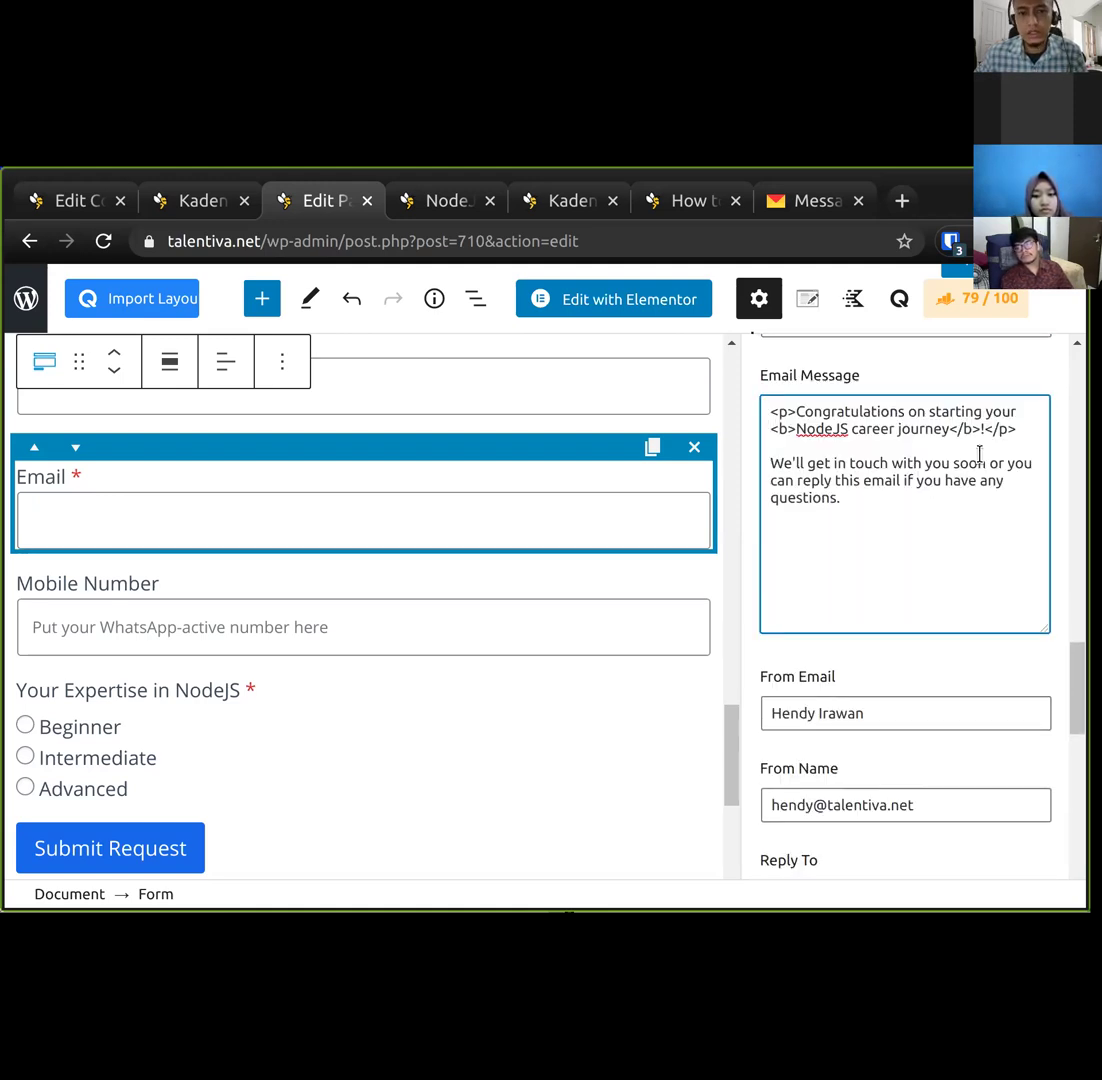
pyautogui.hotkey('ctrl', 'z')
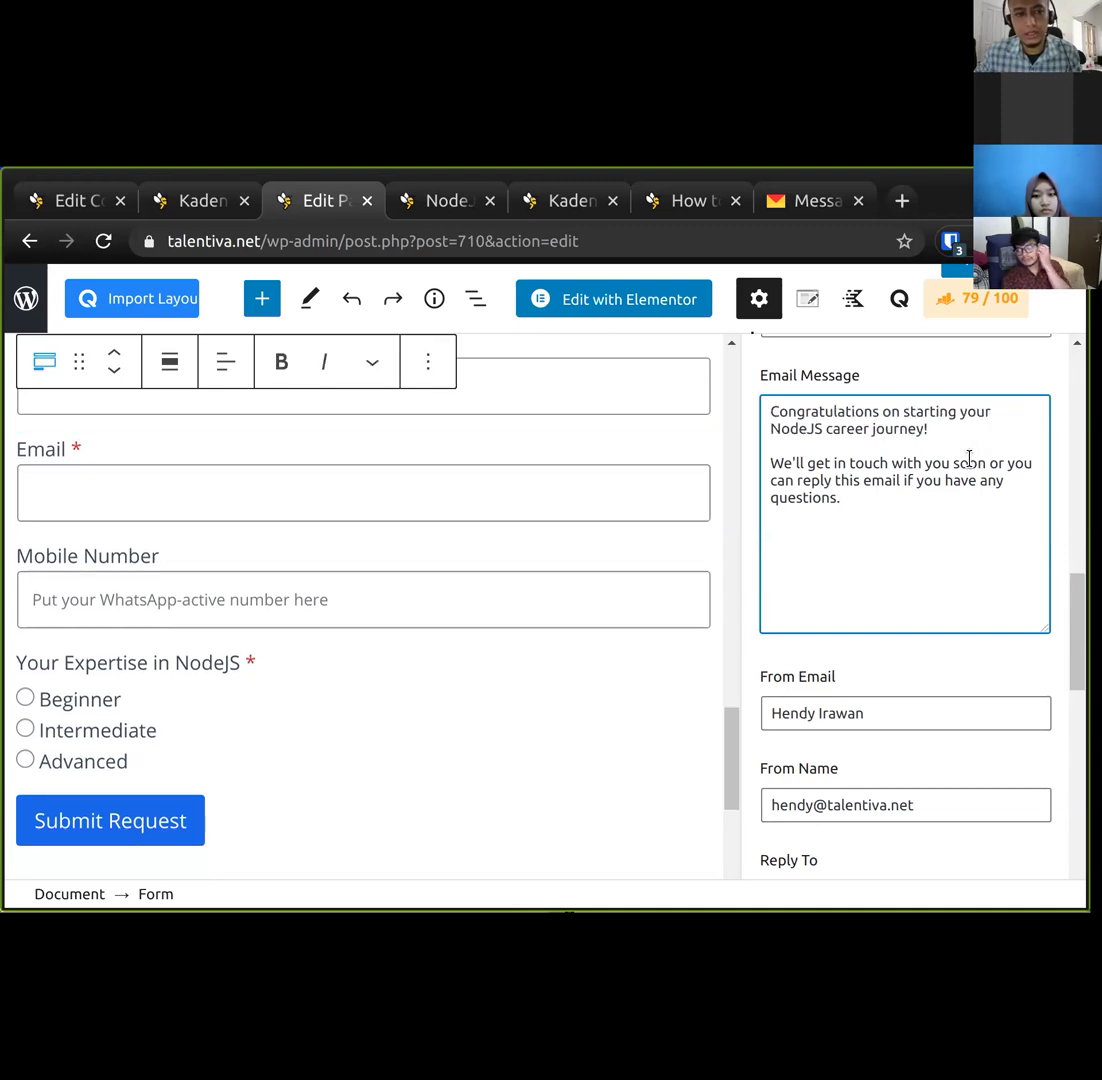
pyautogui.click(971, 425)
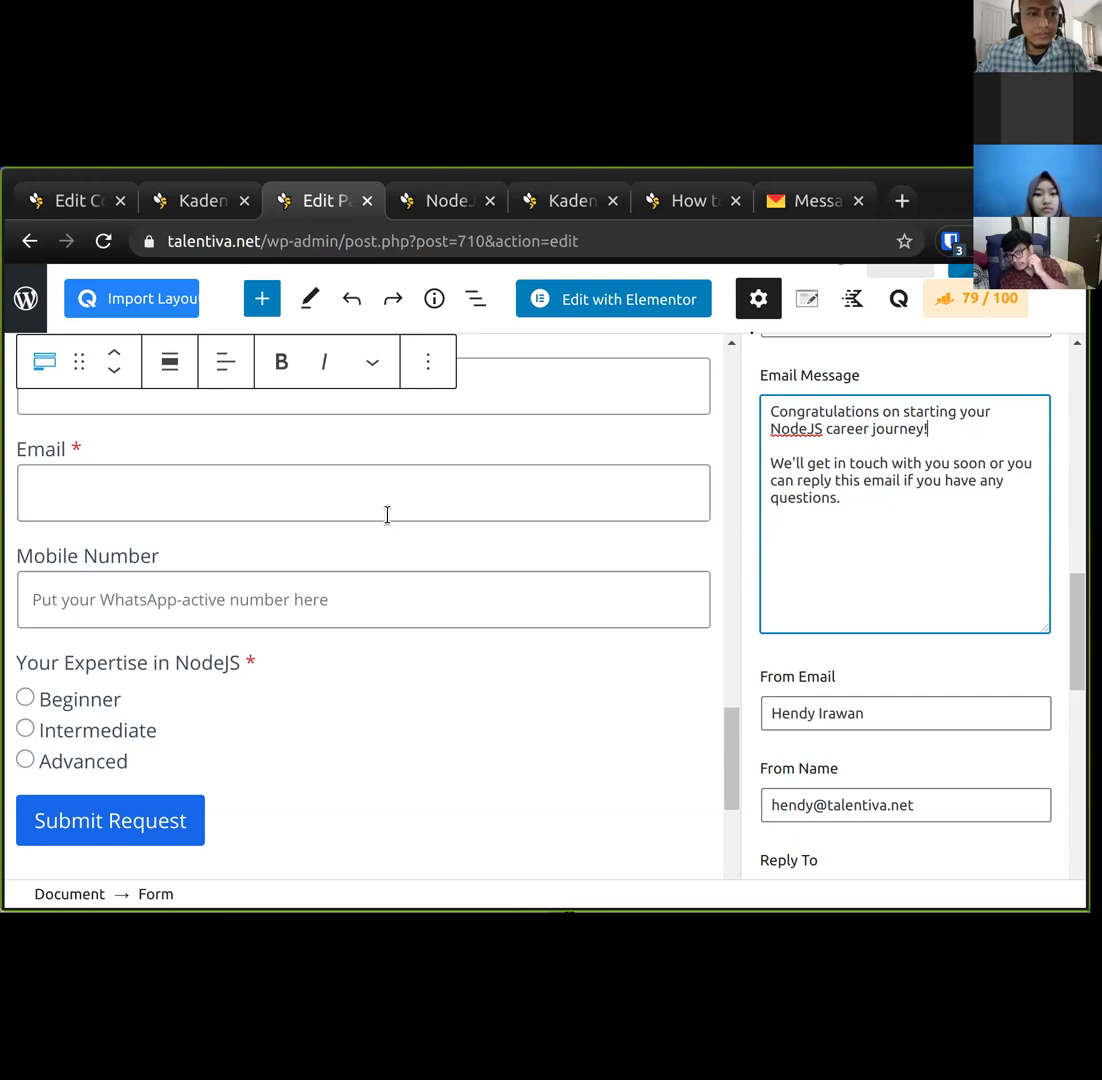
pyautogui.scroll(3, 698, 566)
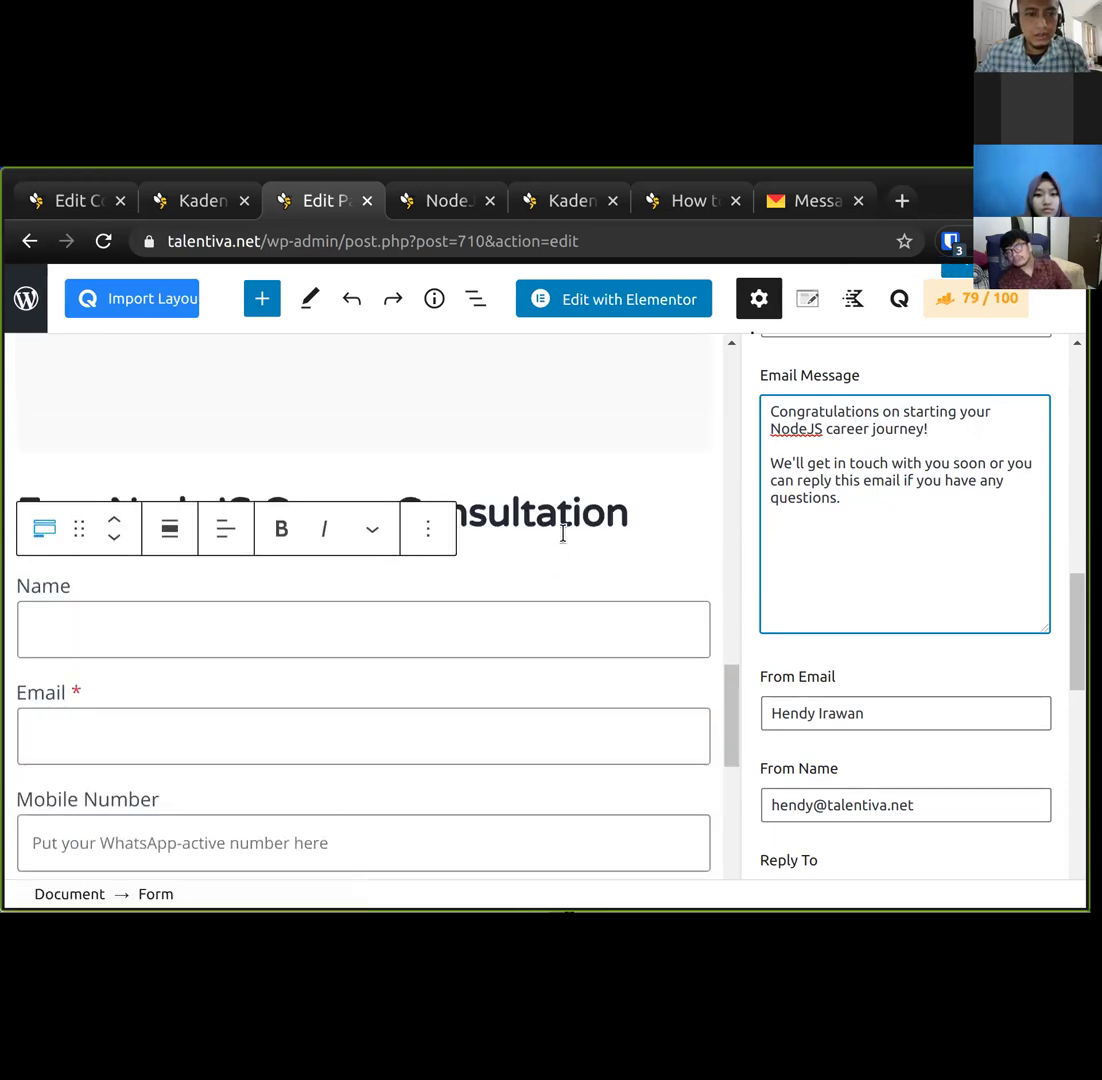
pyautogui.click(563, 518)
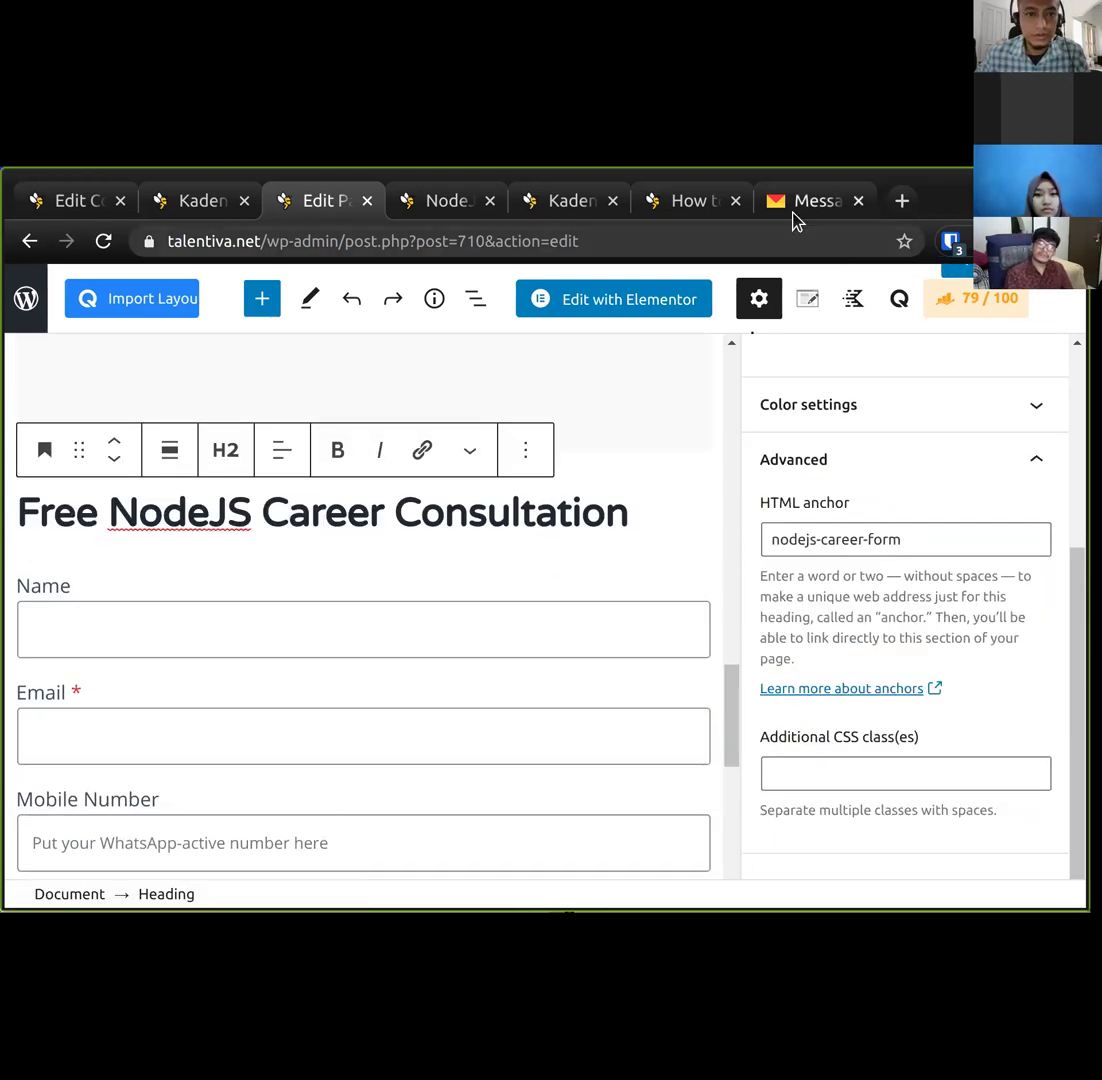
pyautogui.click(795, 210)
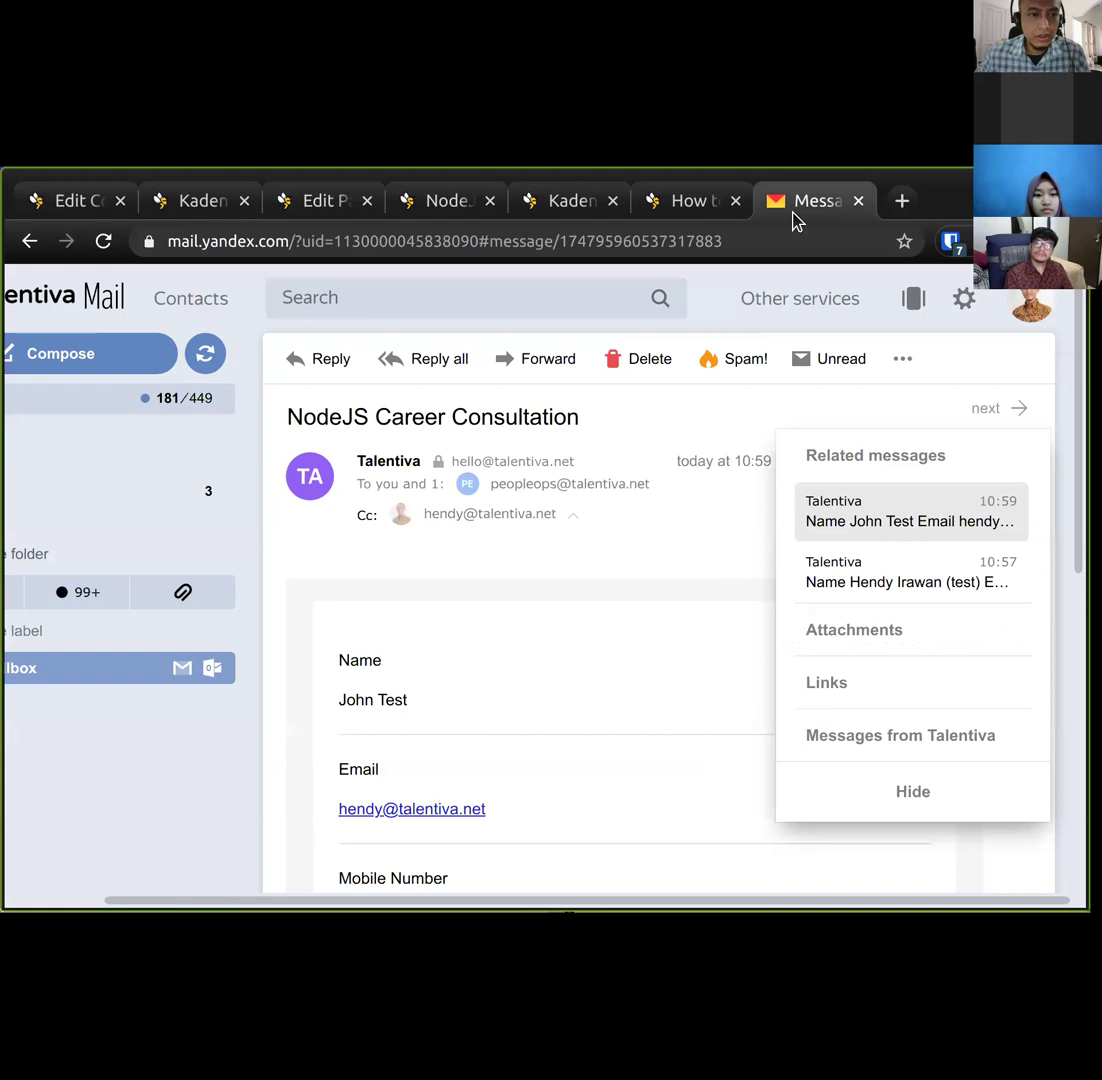
pyautogui.click(209, 362)
pyautogui.click(157, 395)
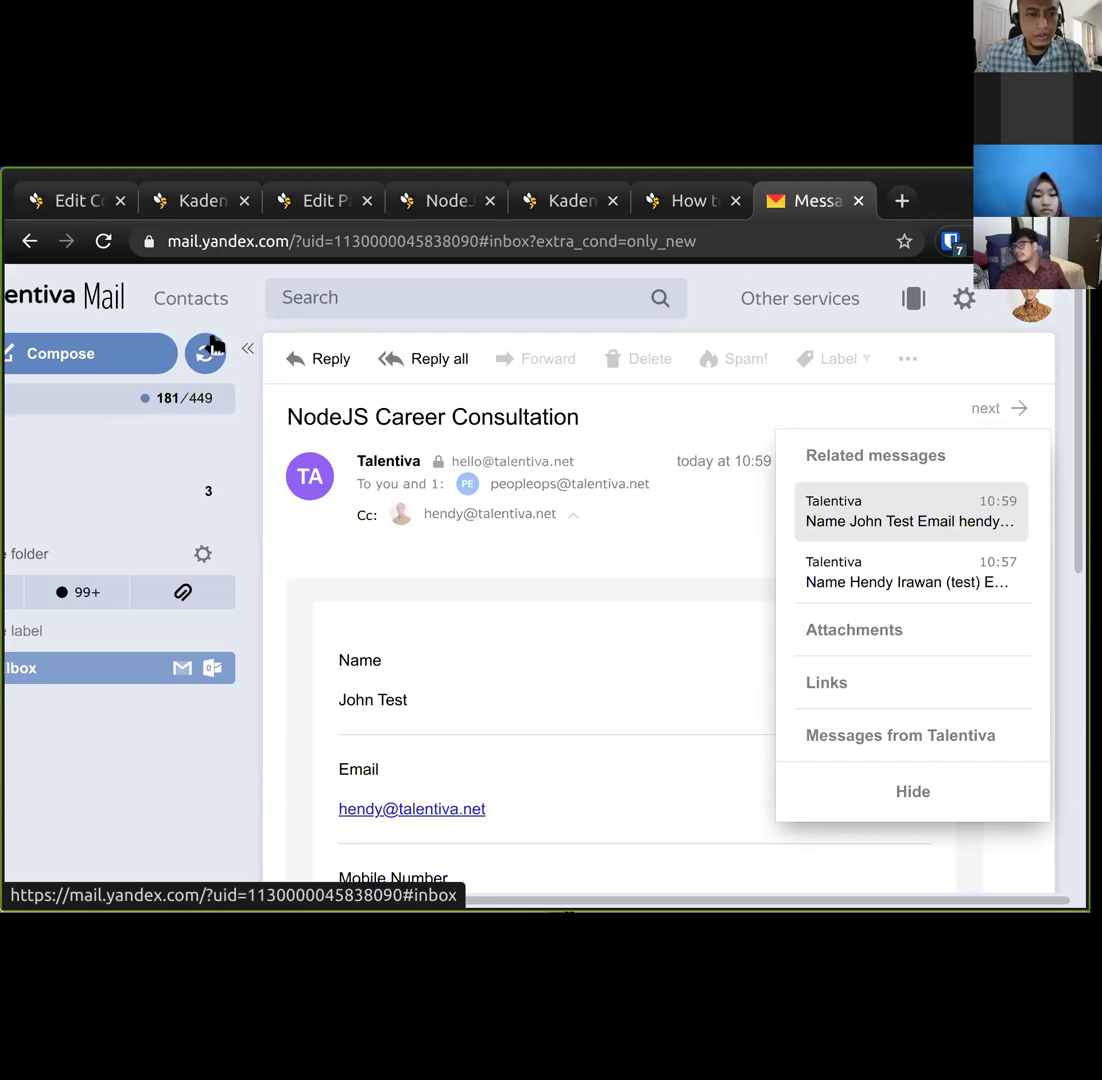
pyautogui.click(220, 205)
pyautogui.click(822, 201)
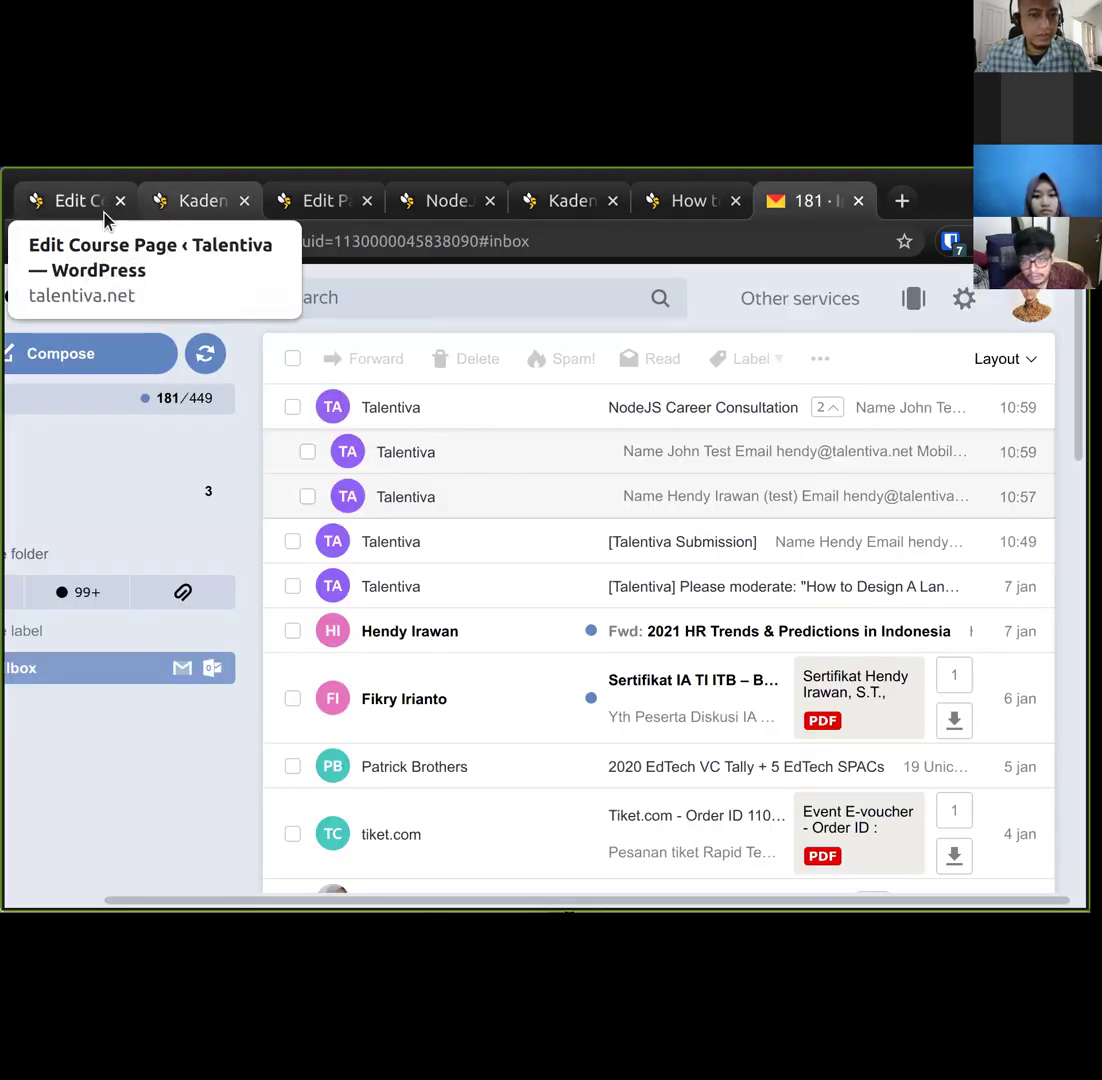
pyautogui.click(175, 205)
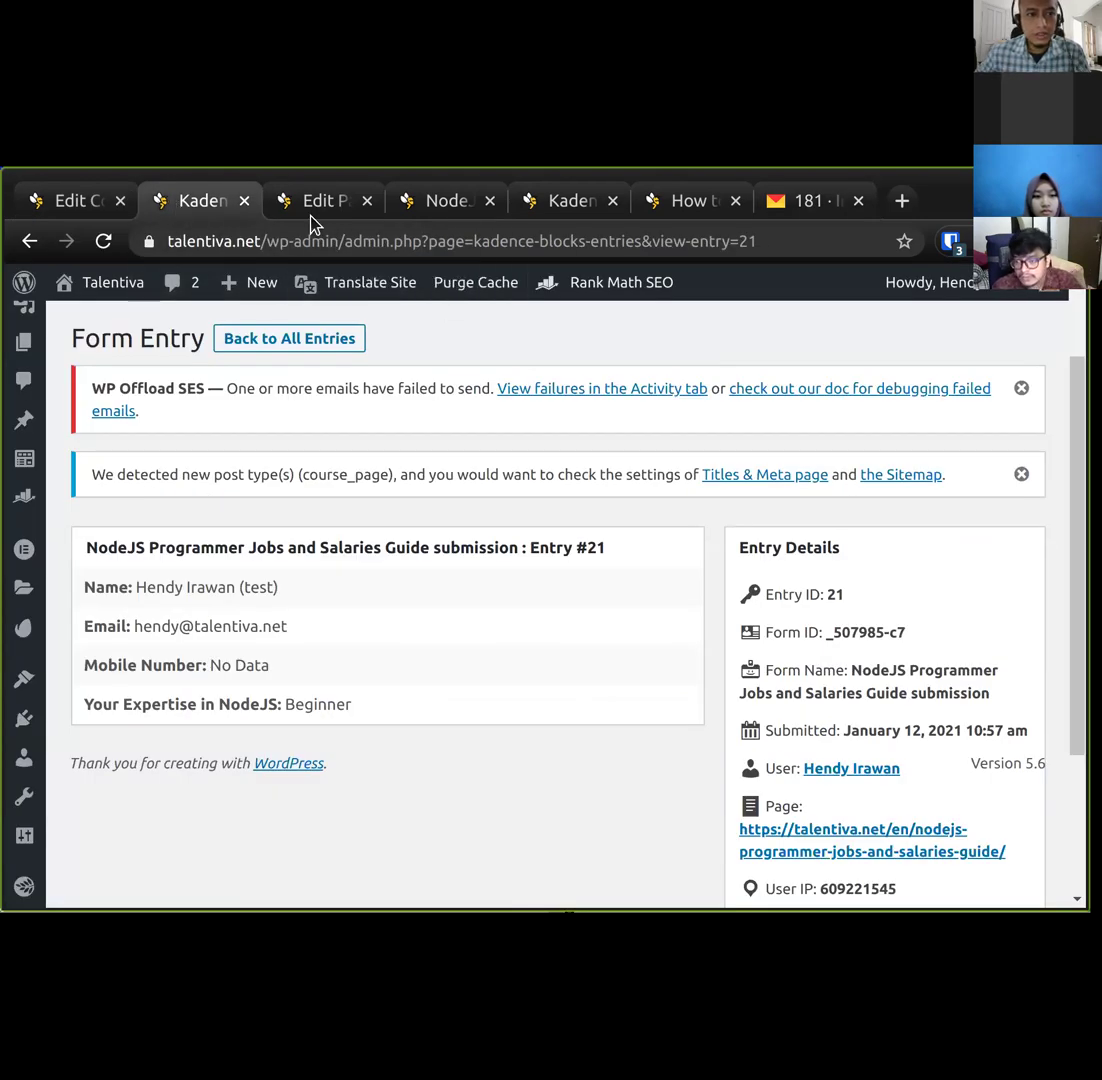
pyautogui.click(305, 205)
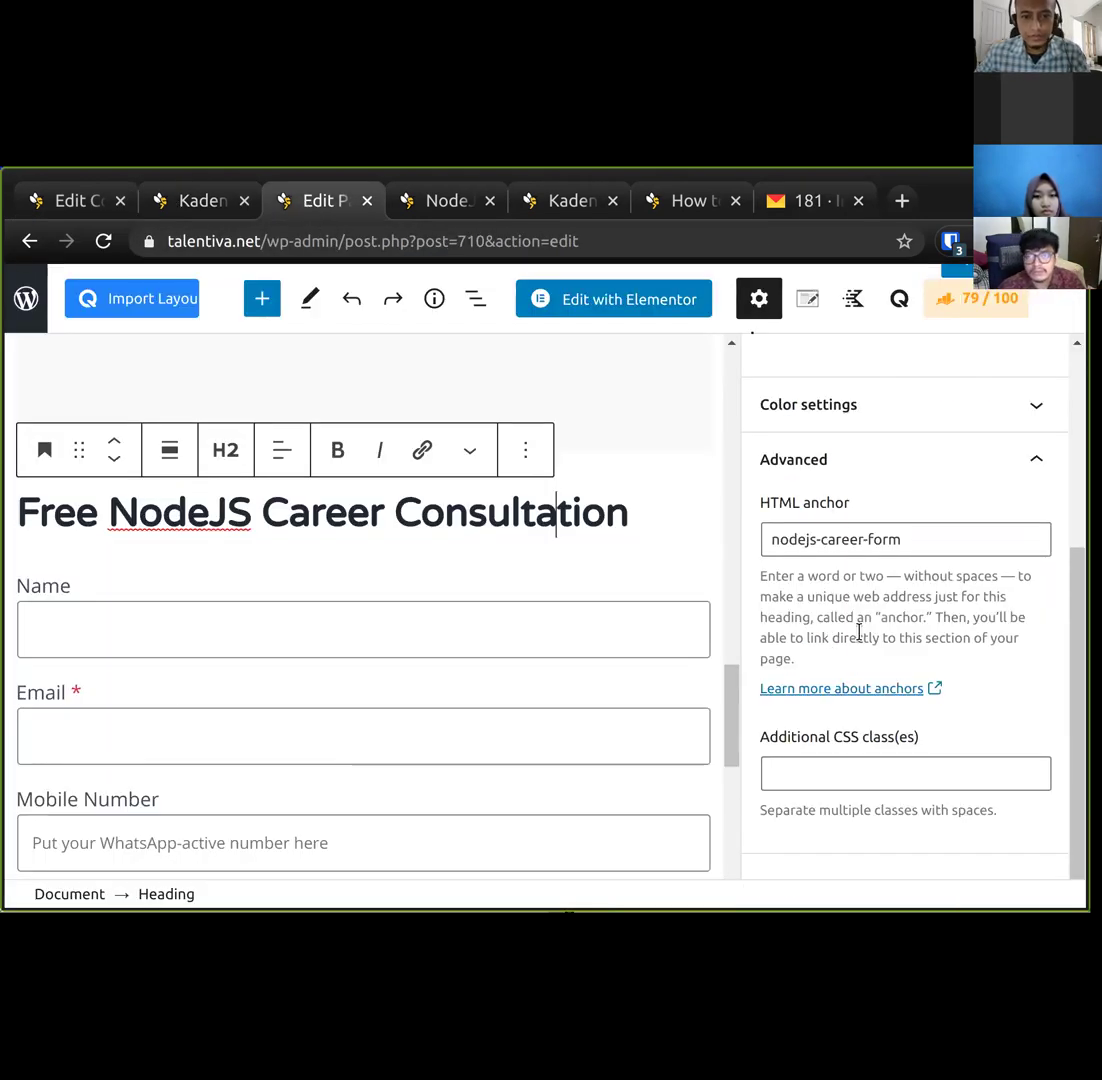